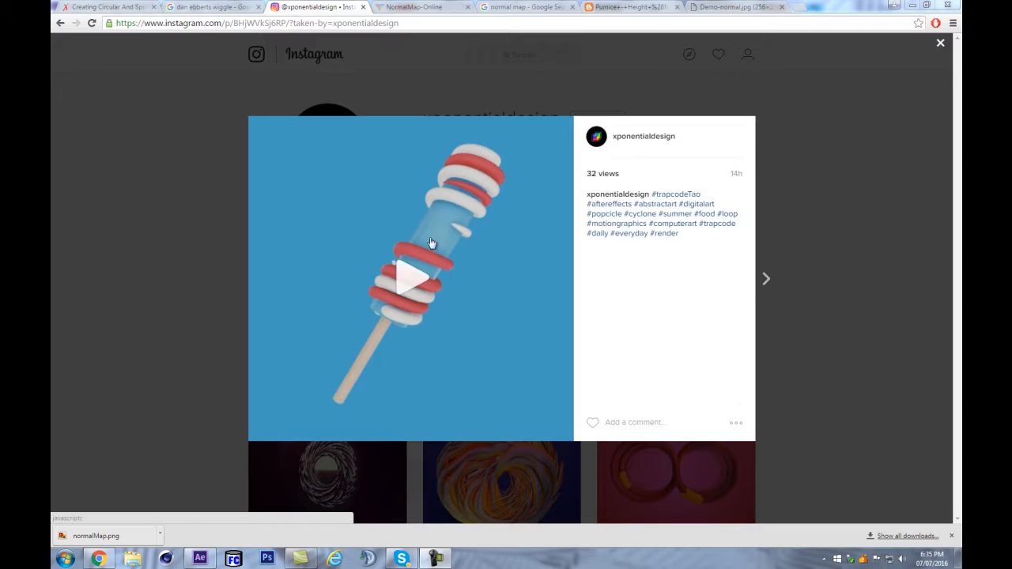
# - Play the striped popsicle reference video on Instagram and switch to the popCyclone_01 composition in After Effects
pyautogui.click(343, 265)
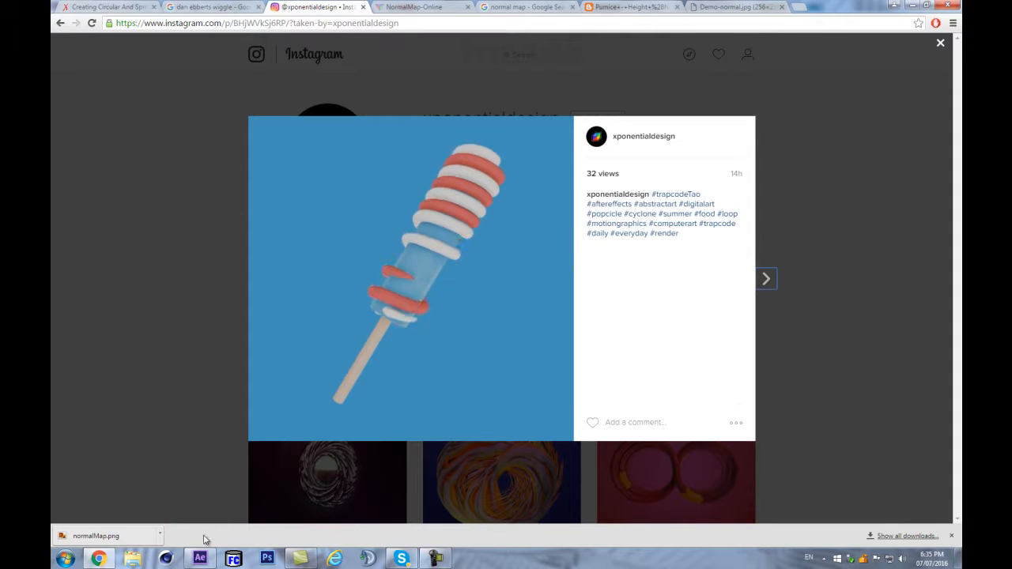
pyautogui.click(201, 559)
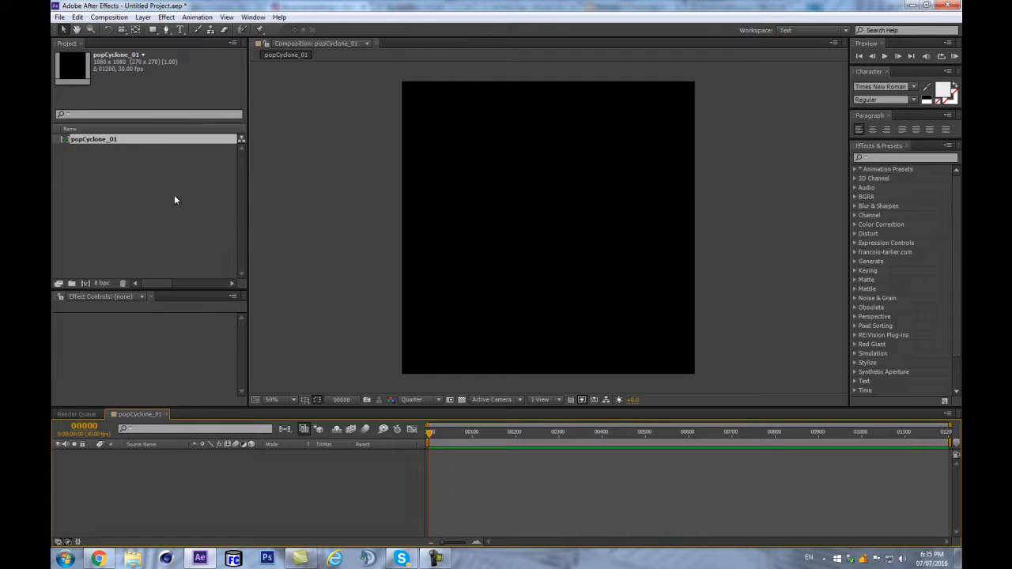
pyautogui.click(120, 143)
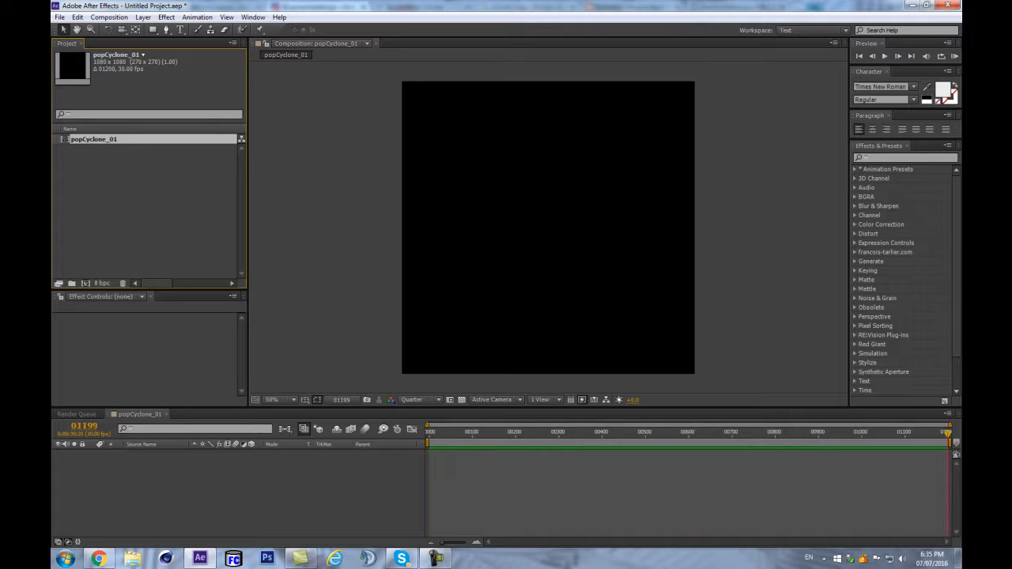
pyautogui.click(67, 499)
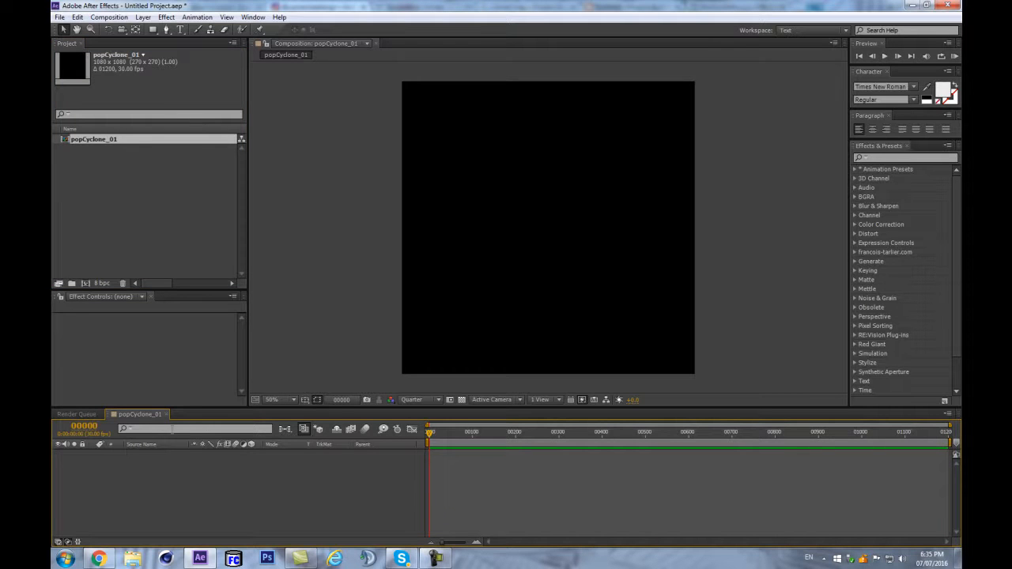
# - Create a black composition-sized solid named TAO in popCyclone_01
pyautogui.moveTo(341, 408); pyautogui.dragTo(360, 395)
pyautogui.hotkey('ctrl', 'y')
pyautogui.write('TAO')
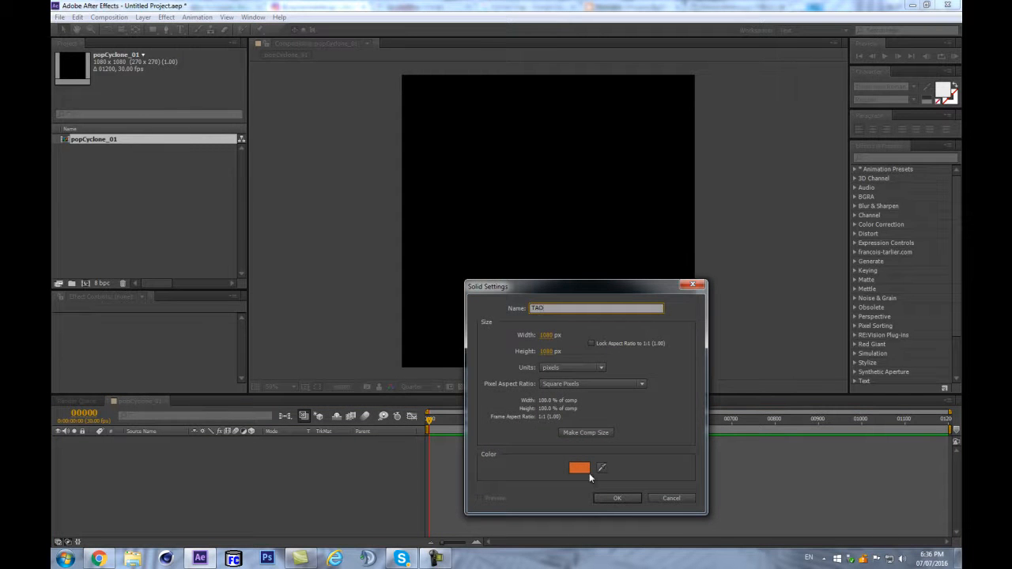
pyautogui.click(581, 469)
pyautogui.moveTo(221, 335); pyautogui.dragTo(228, 405)
pyautogui.press('Return')
pyautogui.click(617, 498)
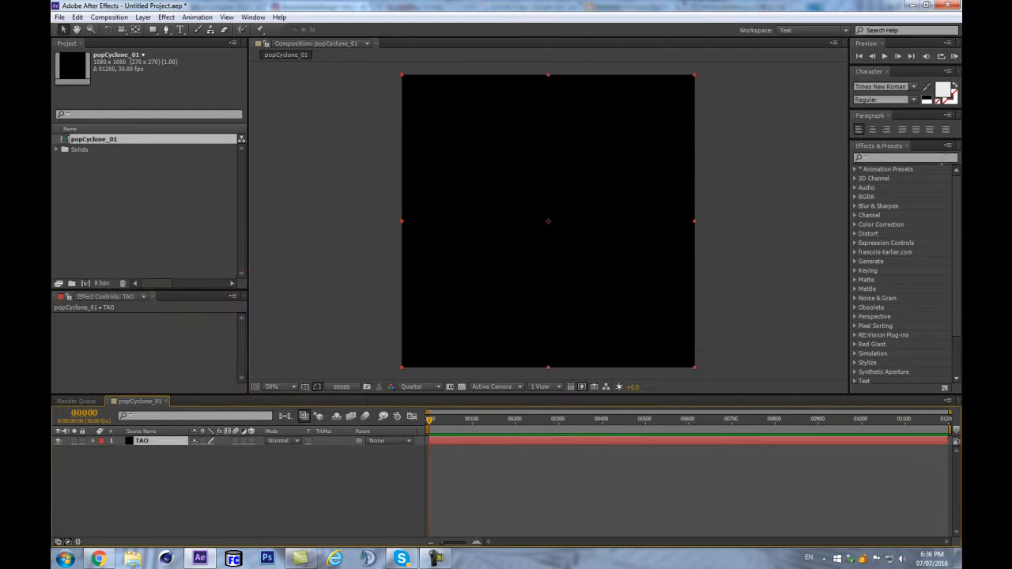
# - Apply the Trapcode Tao effect to the TAO solid and enlarge the effect controls area to show all its property groups
pyautogui.click(884, 192)
pyautogui.write('tao')
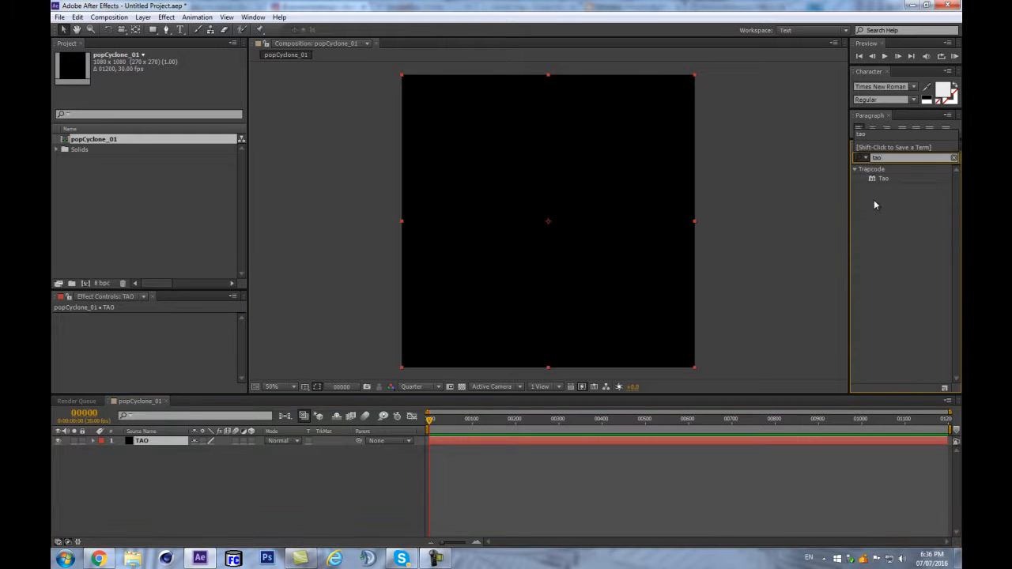
pyautogui.click(883, 179)
pyautogui.moveTo(882, 179); pyautogui.dragTo(148, 448)
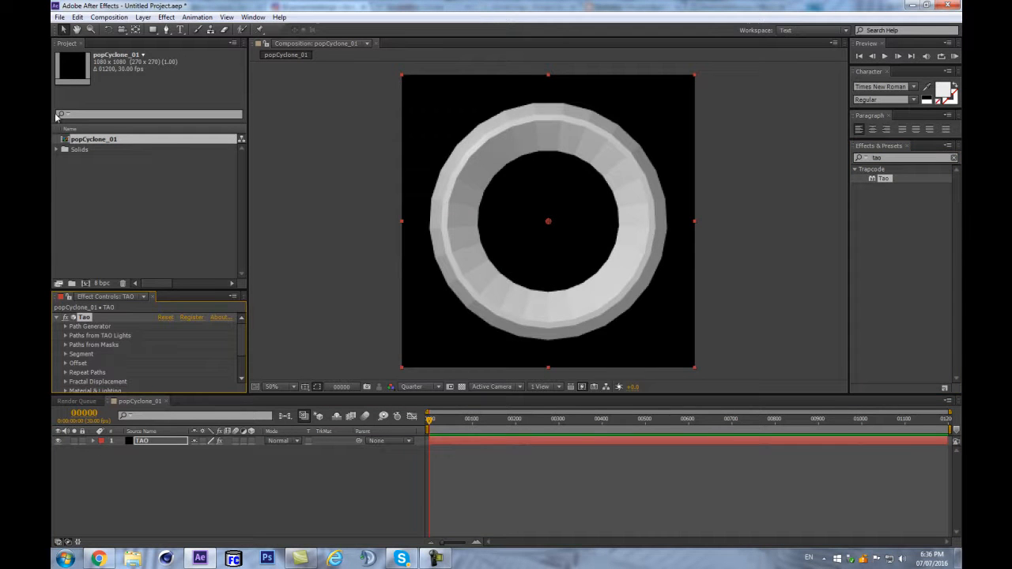
pyautogui.moveTo(209, 290); pyautogui.dragTo(208, 194)
pyautogui.click(184, 482)
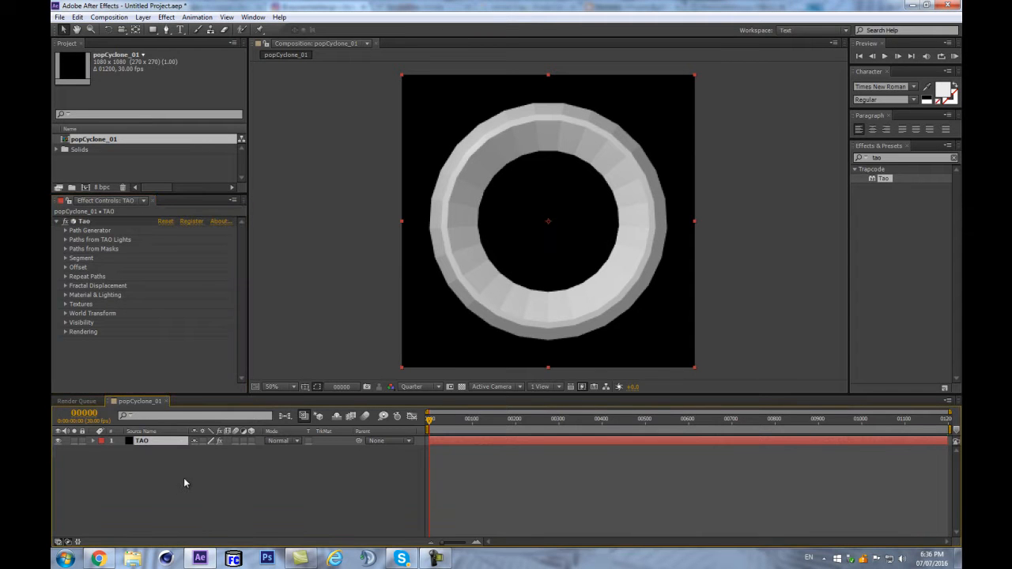
# - Create a spot light named TAO with a near-white color and a falloff radius of 100
pyautogui.hotkey('ctrl', 'alt', 'shift', 'l')
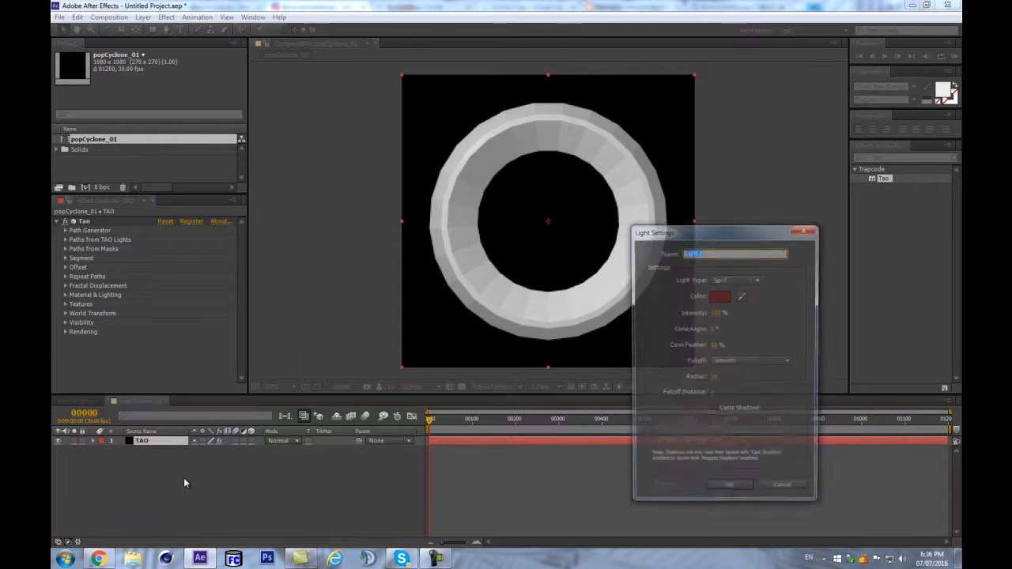
pyautogui.write('TAO')
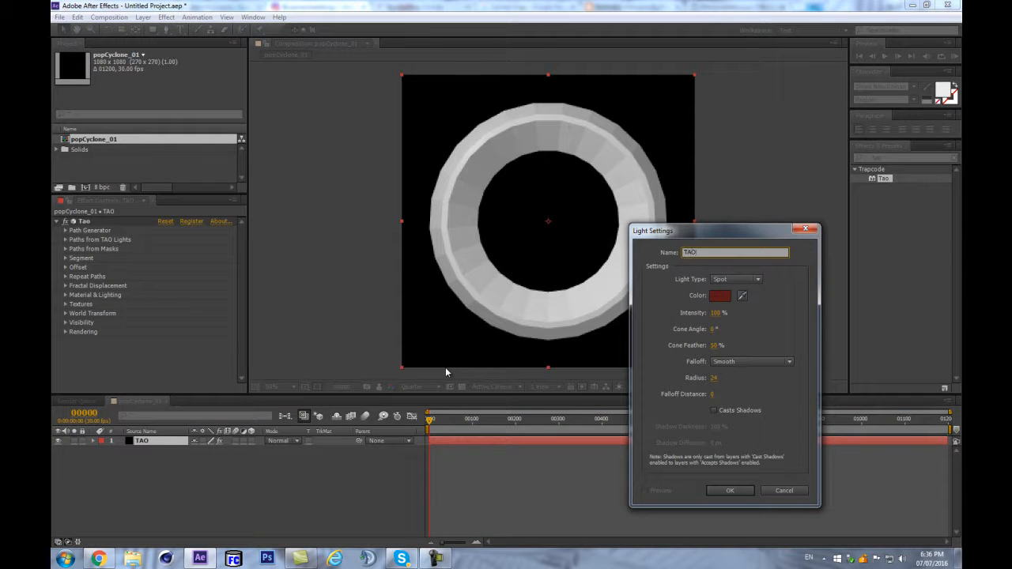
pyautogui.click(720, 295)
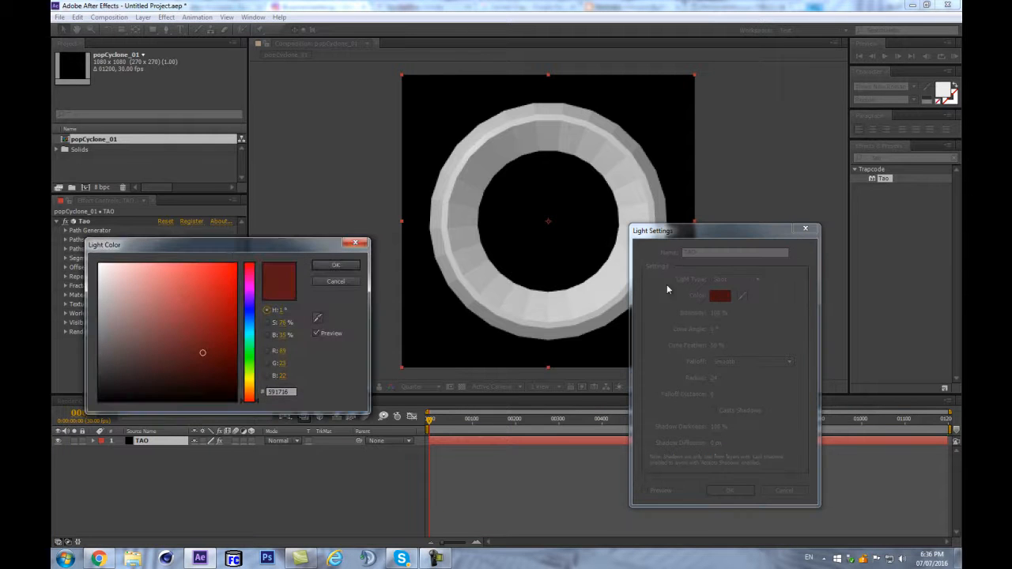
pyautogui.moveTo(204, 322); pyautogui.dragTo(52, 265)
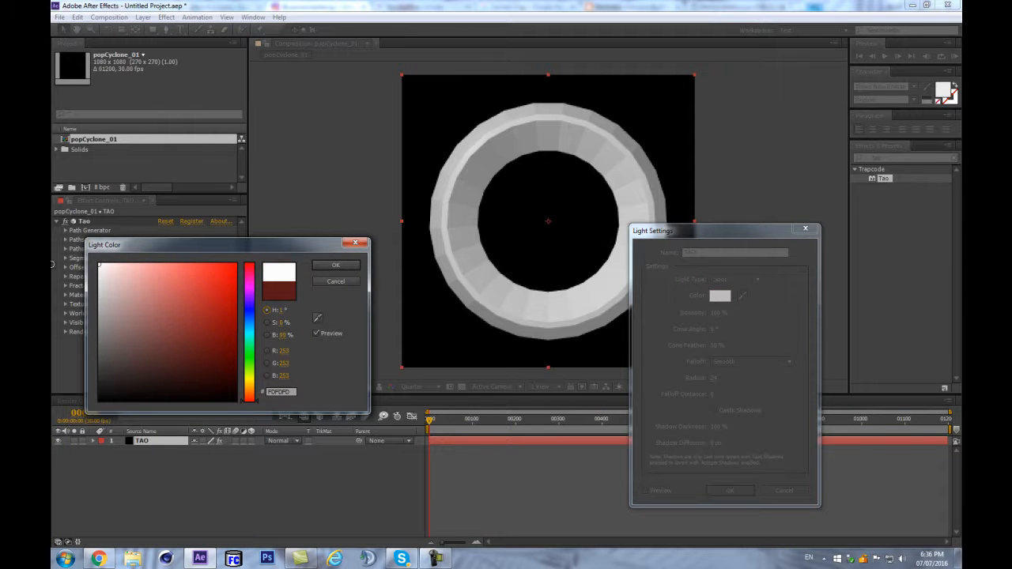
pyautogui.press('Return')
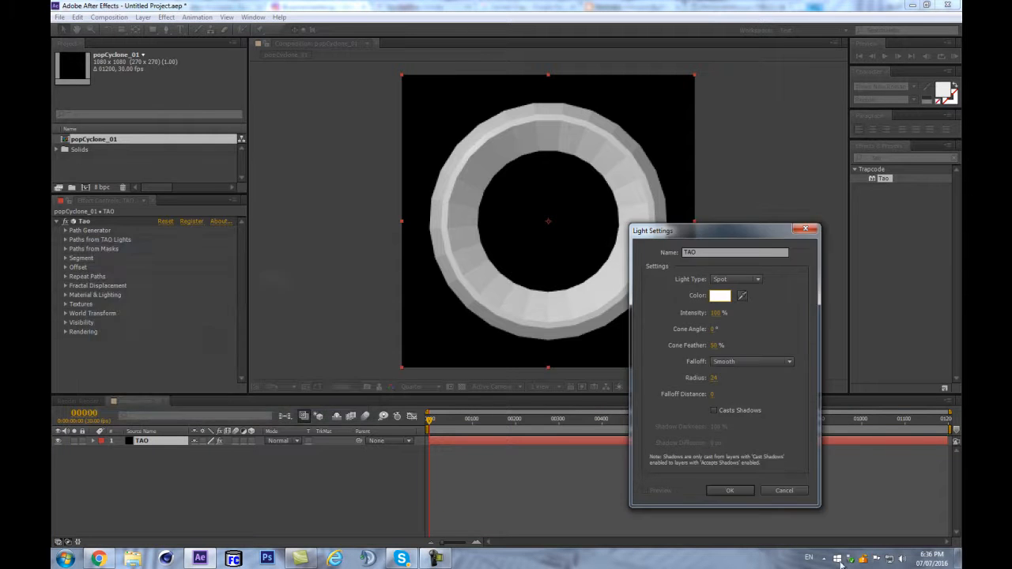
pyautogui.click(715, 378)
pyautogui.write('100')
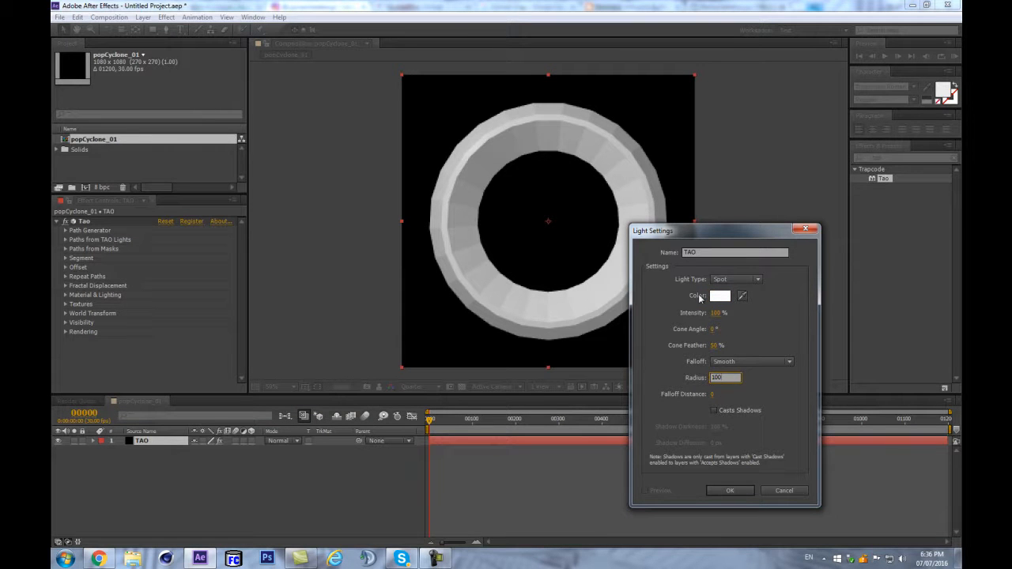
pyautogui.click(679, 387)
pyautogui.click(721, 488)
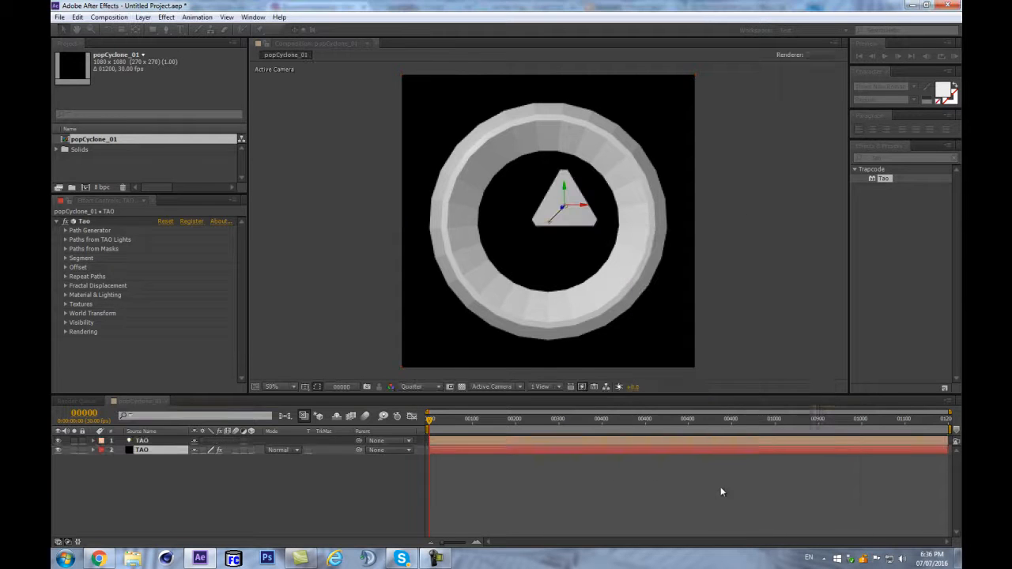
# - Center the TAO light in the composition by setting its position to 540, 540, 0
pyautogui.press('p')
pyautogui.click(198, 450)
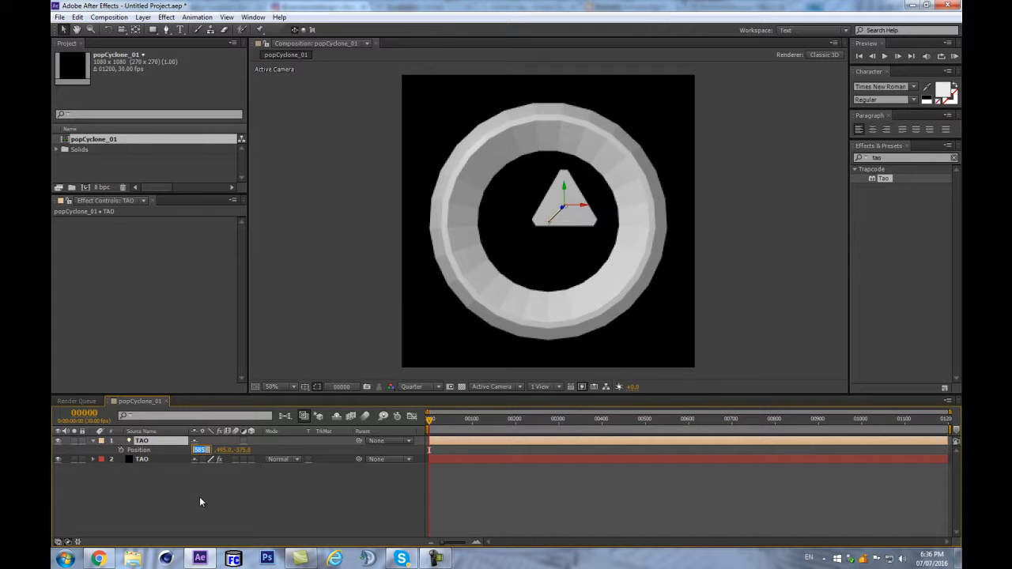
pyautogui.write('280/2')
pyautogui.press('Return')
pyautogui.click(214, 450)
pyautogui.write('540')
pyautogui.press('Return')
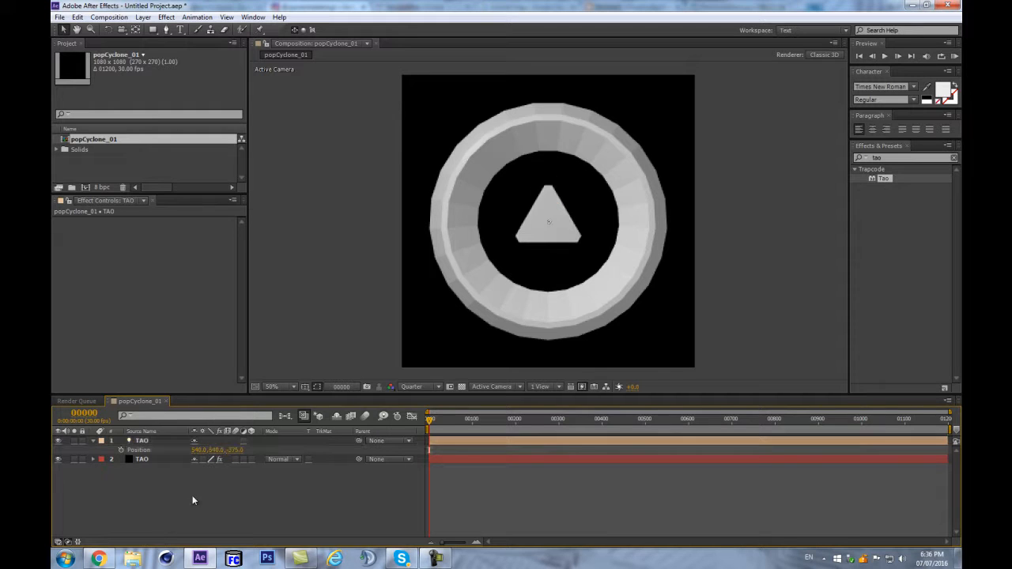
pyautogui.click(231, 450)
pyautogui.write('0')
pyautogui.press('Return')
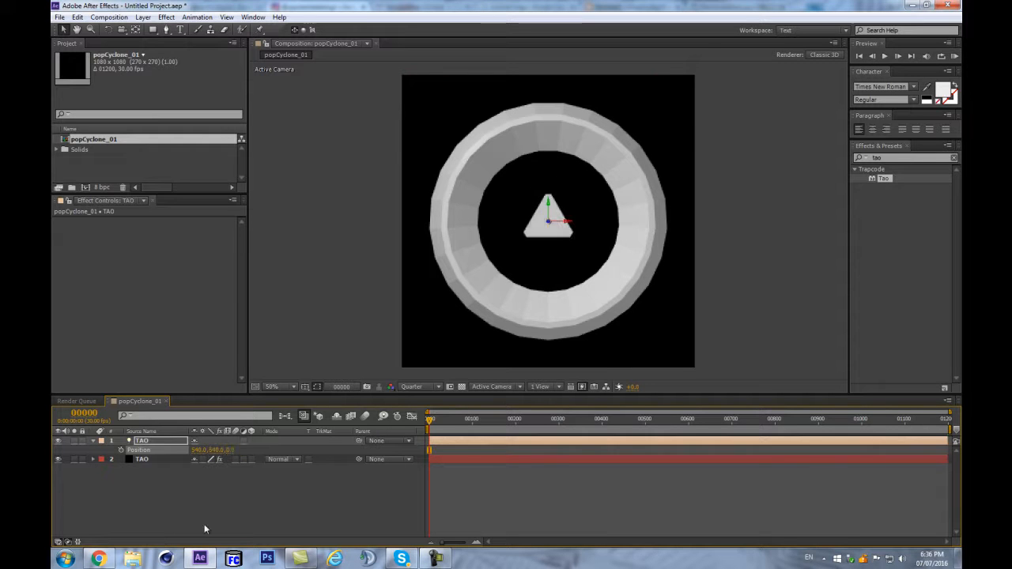
pyautogui.click(168, 503)
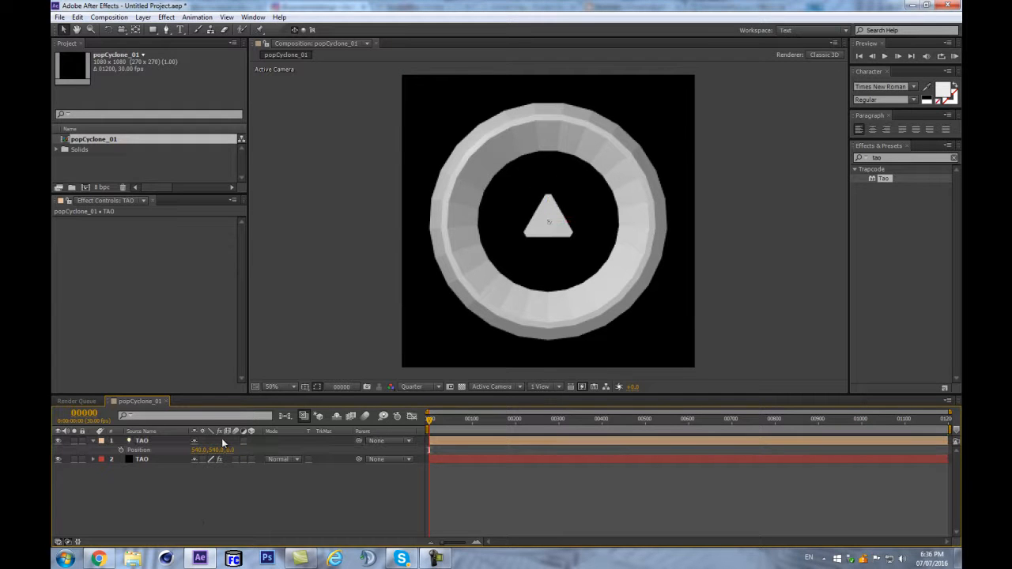
# - Add a null object and rename it settings
pyautogui.click(155, 443)
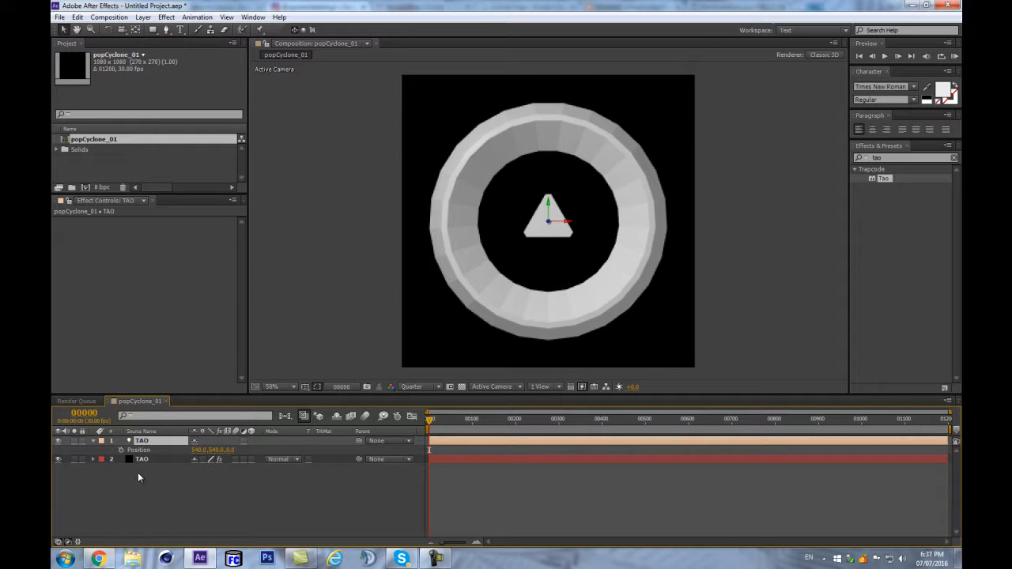
pyautogui.hotkey('ctrl', 'alt', 'shift', 'y')
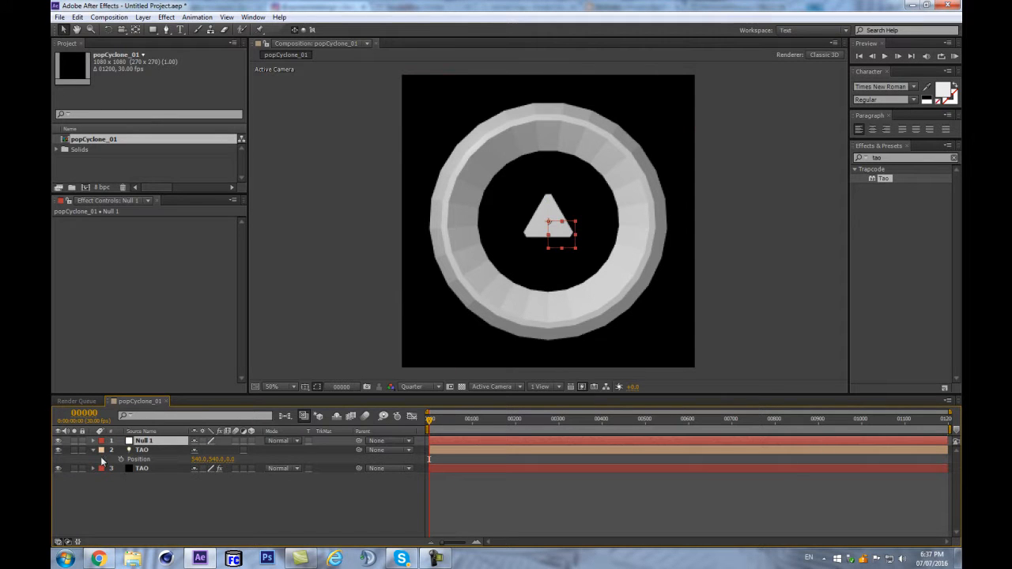
pyautogui.press('Return')
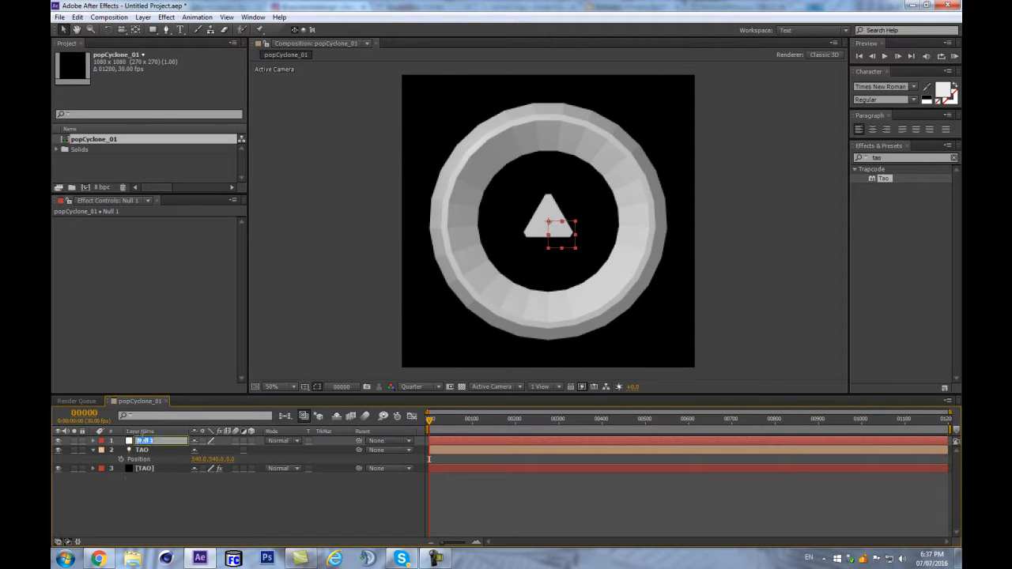
pyautogui.write('settings')
pyautogui.press('Return')
# - Give the settings null and the TAO light the same brown label color
pyautogui.click(145, 450)
pyautogui.click(102, 450)
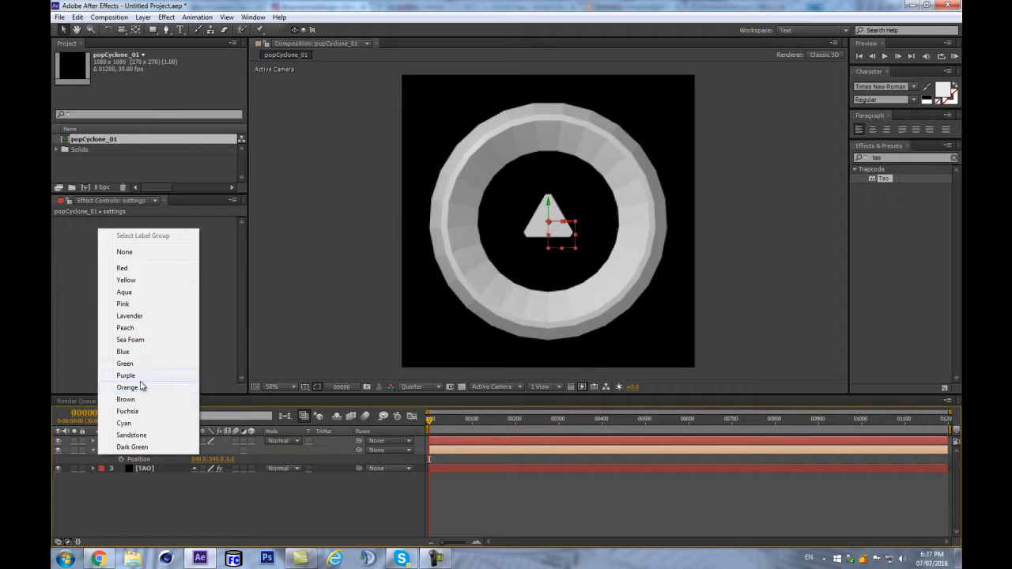
pyautogui.click(142, 412)
# - Make the settings null a 3D layer, show its position, and parent the TAO light to it
pyautogui.click(152, 442)
pyautogui.click(146, 451)
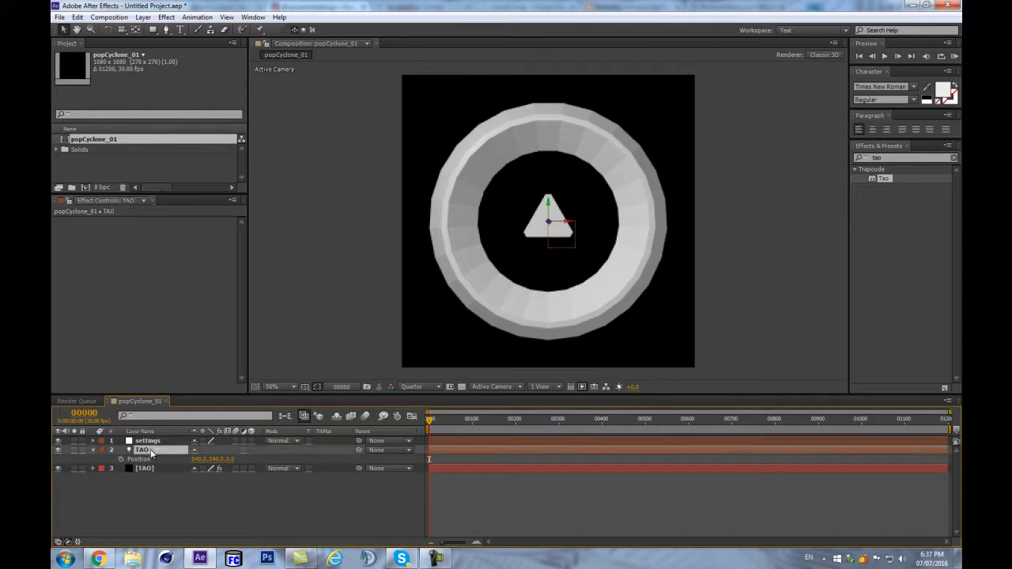
pyautogui.click(182, 442)
pyautogui.click(252, 441)
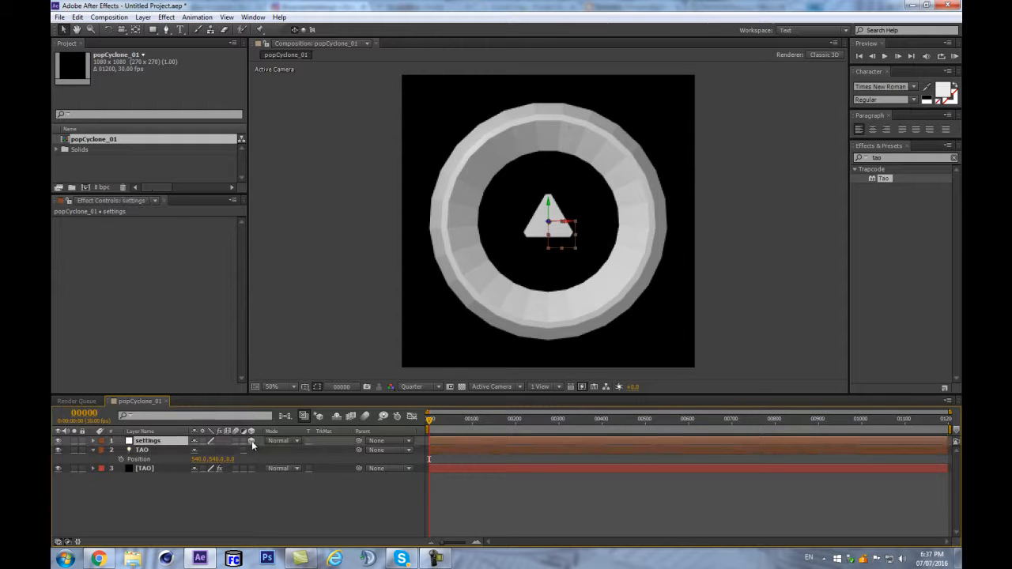
pyautogui.press('p')
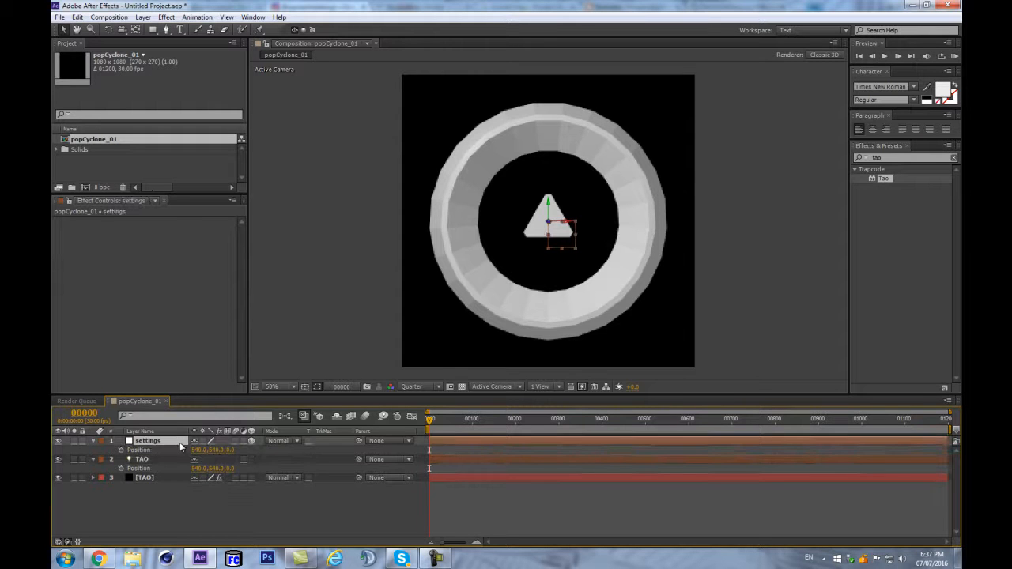
pyautogui.click(230, 457)
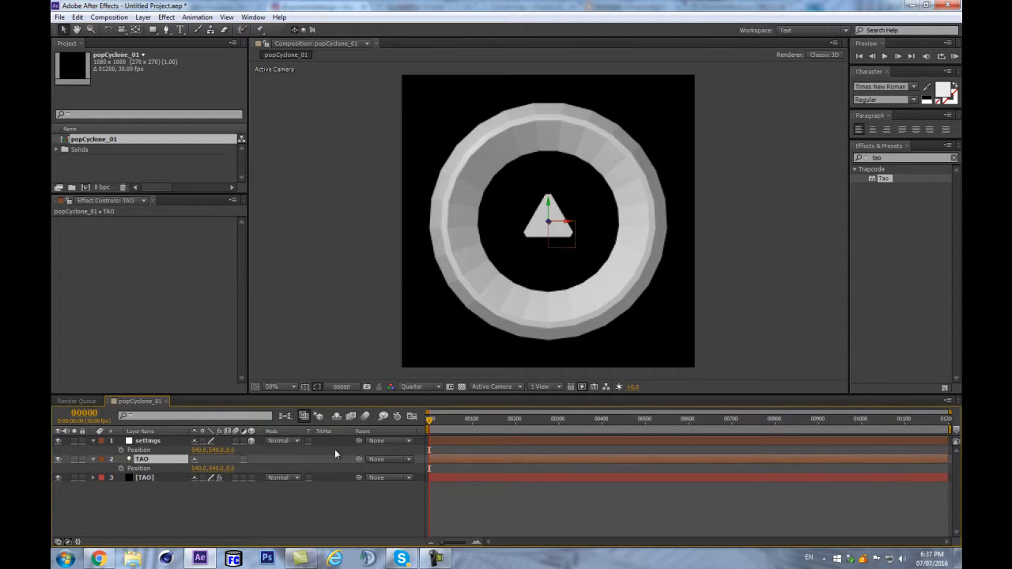
pyautogui.moveTo(358, 458); pyautogui.dragTo(179, 448)
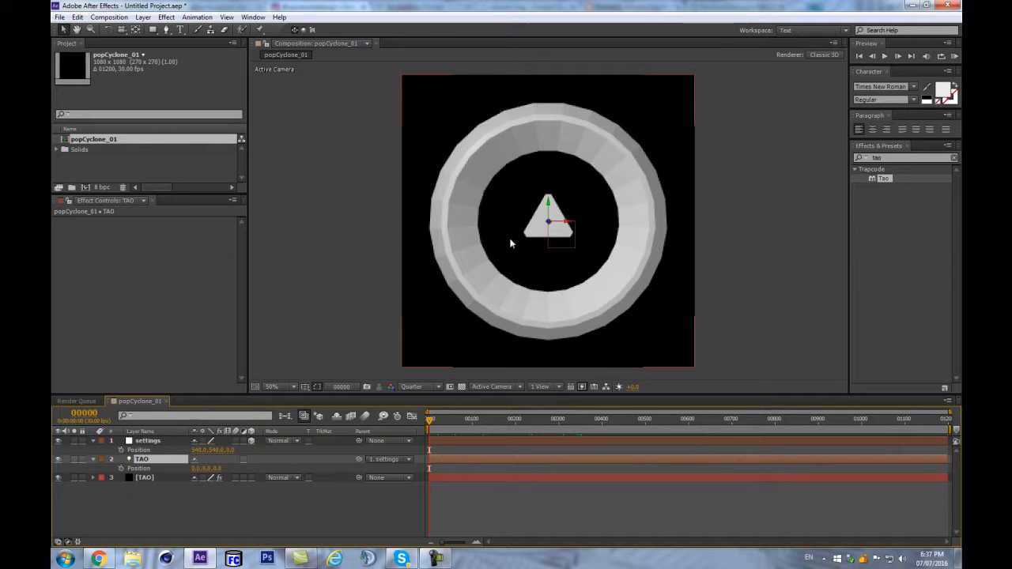
# - Look through the transform properties of the settings null and collapse them again
pyautogui.click(93, 441)
pyautogui.click(93, 441)
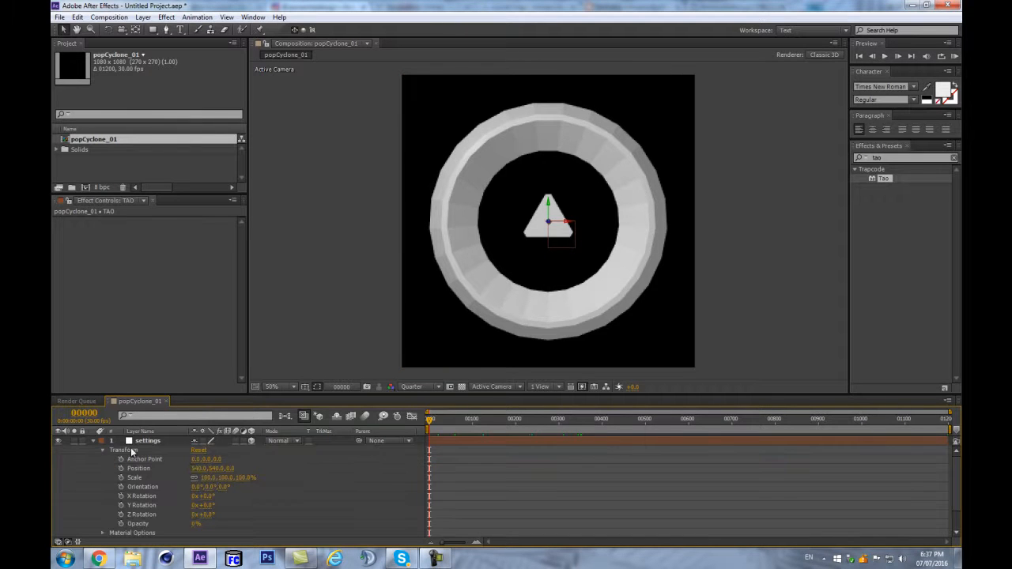
pyautogui.click(93, 445)
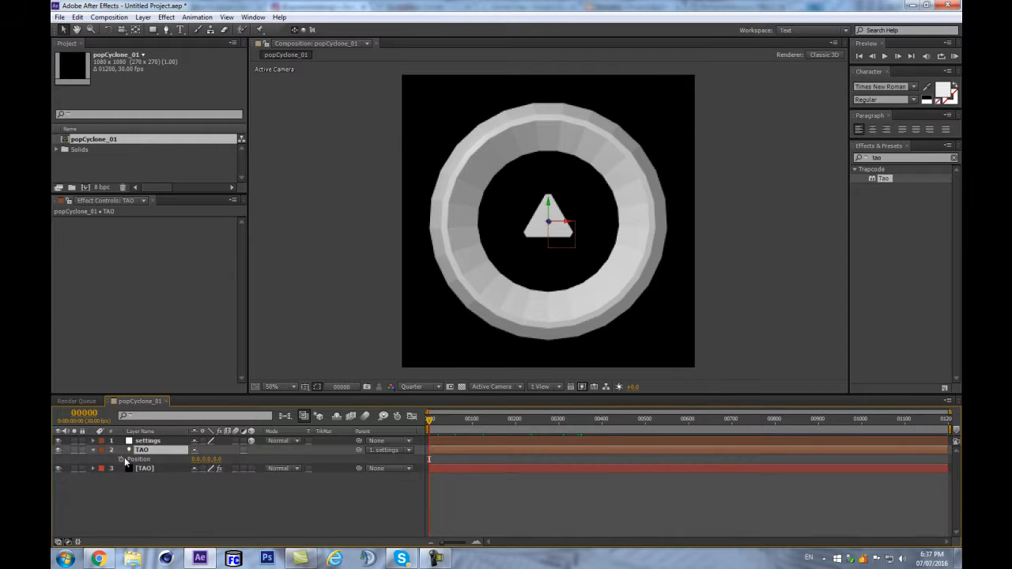
# - Try position keyframes on the TAO light at frames 300 and 0, and delete both
pyautogui.click(515, 427)
pyautogui.moveTo(516, 431); pyautogui.dragTo(559, 421)
pyautogui.click(122, 458)
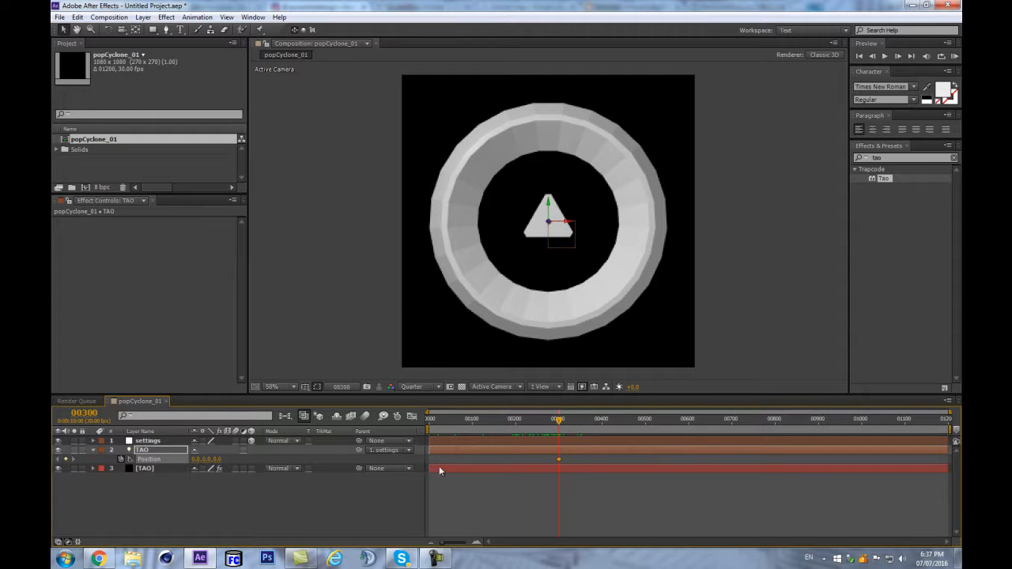
pyautogui.press('Home')
pyautogui.click(311, 521)
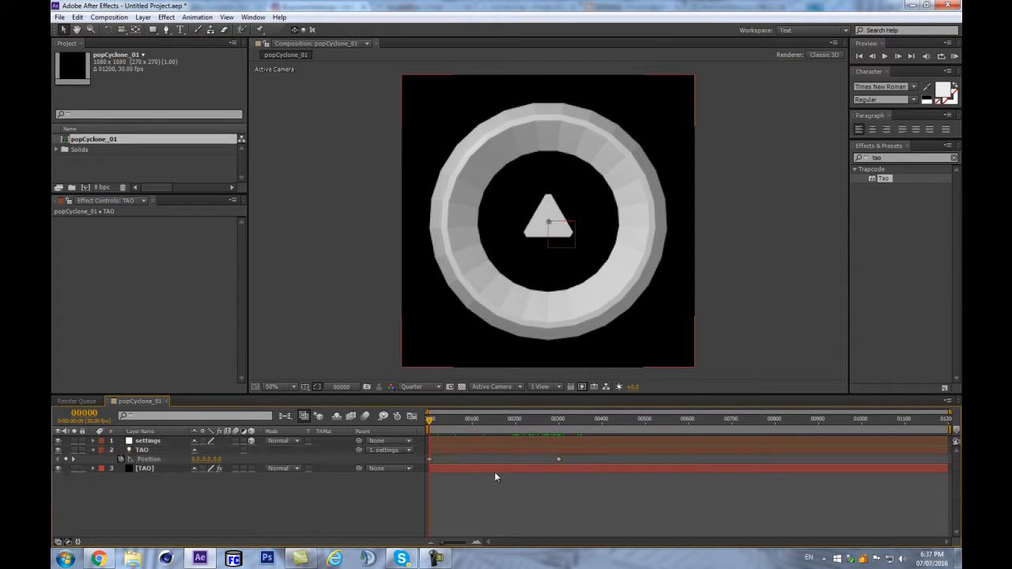
pyautogui.moveTo(587, 461); pyautogui.dragTo(349, 499)
pyautogui.press('Delete')
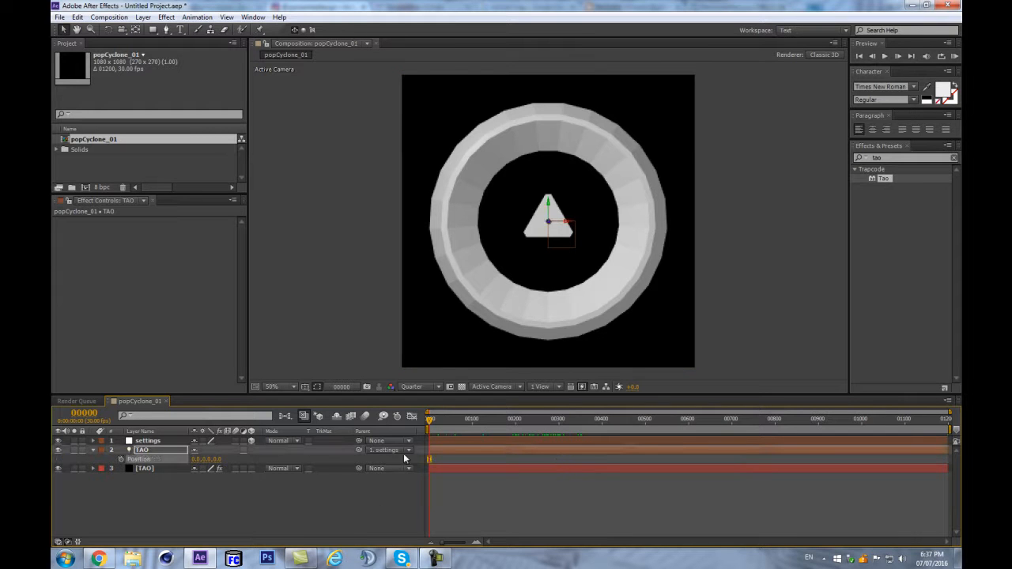
# - Add position keyframes to the settings null at frames 0 and 300, and return to frame 0
pyautogui.click(157, 442)
pyautogui.press('p')
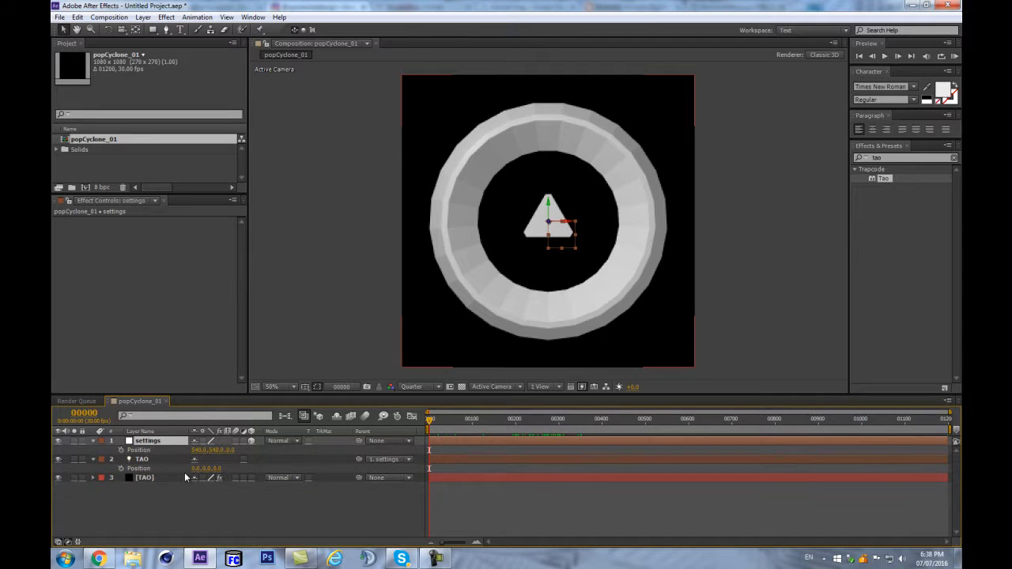
pyautogui.click(121, 450)
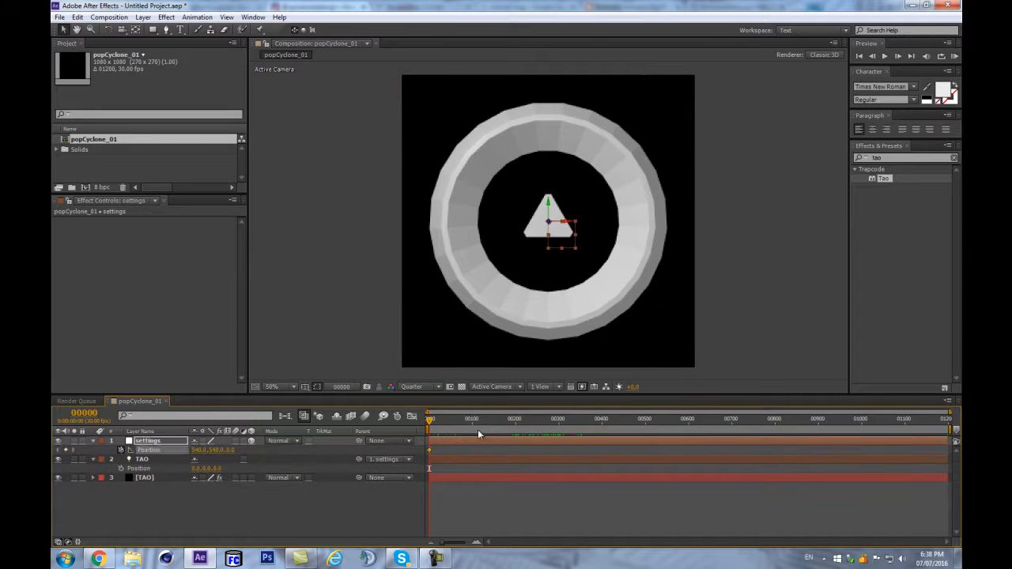
pyautogui.click(84, 413)
pyautogui.write('300')
pyautogui.press('Return')
pyautogui.moveTo(587, 449); pyautogui.dragTo(467, 431)
pyautogui.press('Home')
pyautogui.click(190, 459)
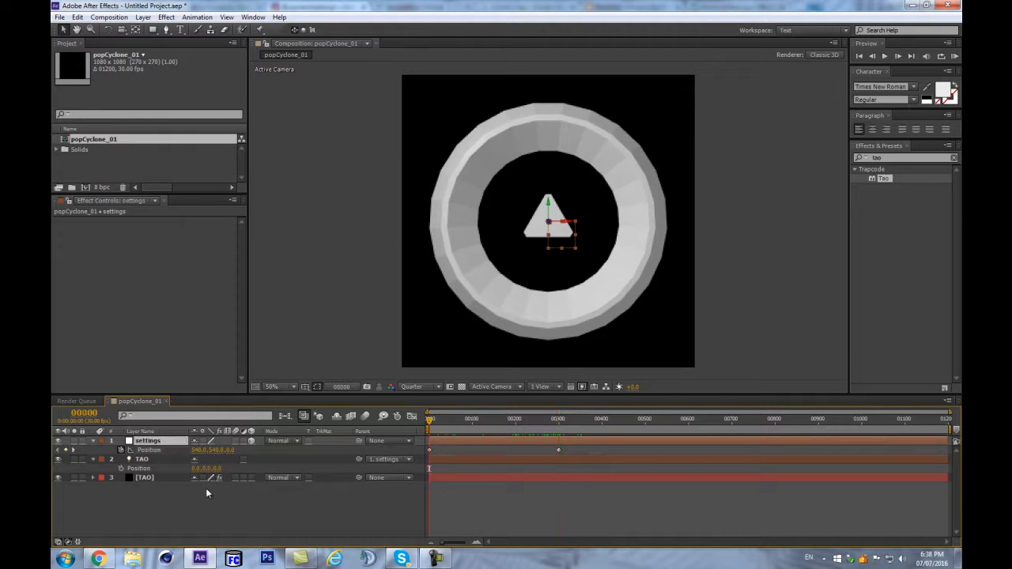
# - Create a 3D null named Main with its position shown, and parent the settings null to it
pyautogui.hotkey('ctrl', 'alt', 'shift', 'y')
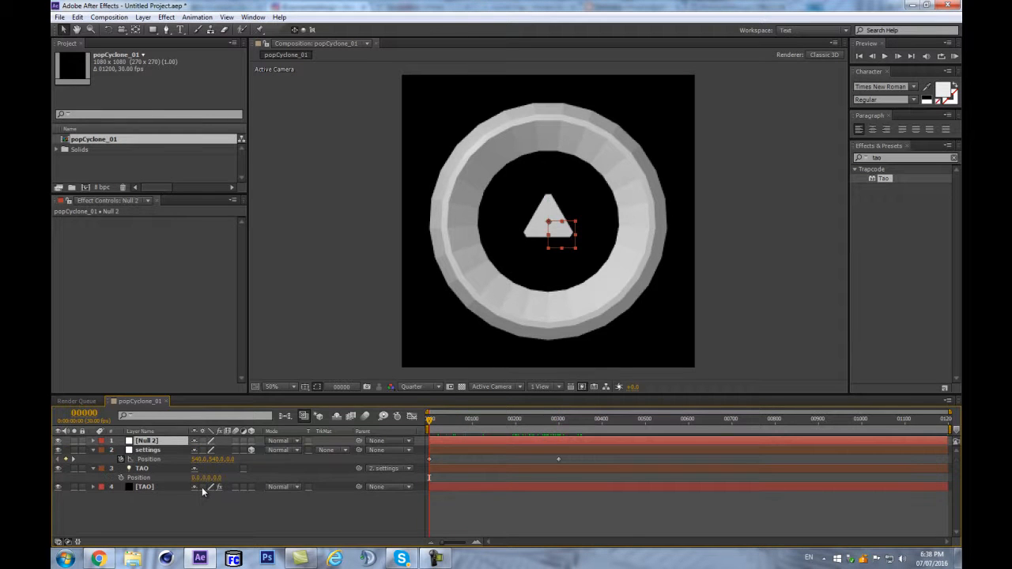
pyautogui.press('Return')
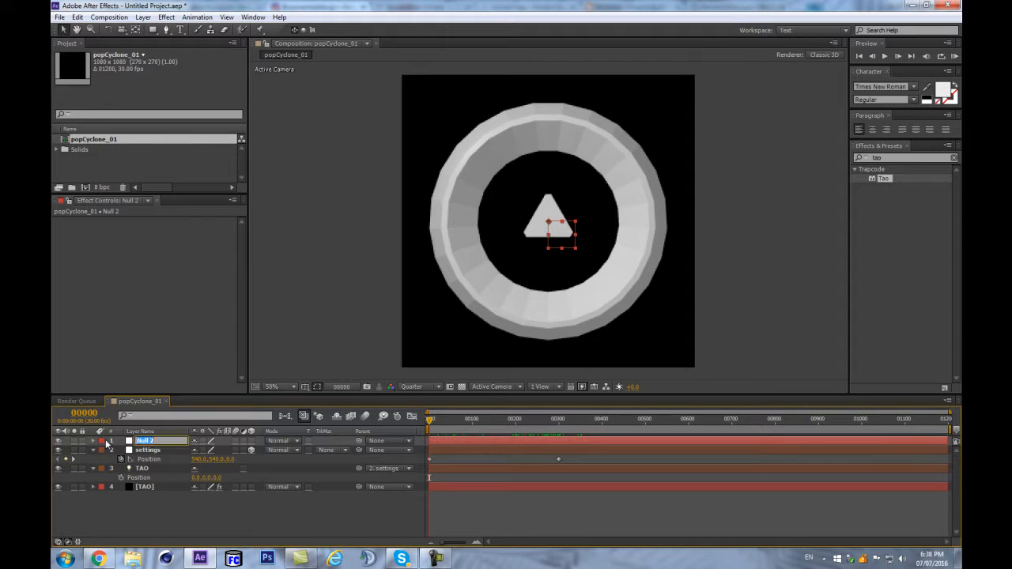
pyautogui.write('Main')
pyautogui.press('Return')
pyautogui.click(251, 441)
pyautogui.press('p')
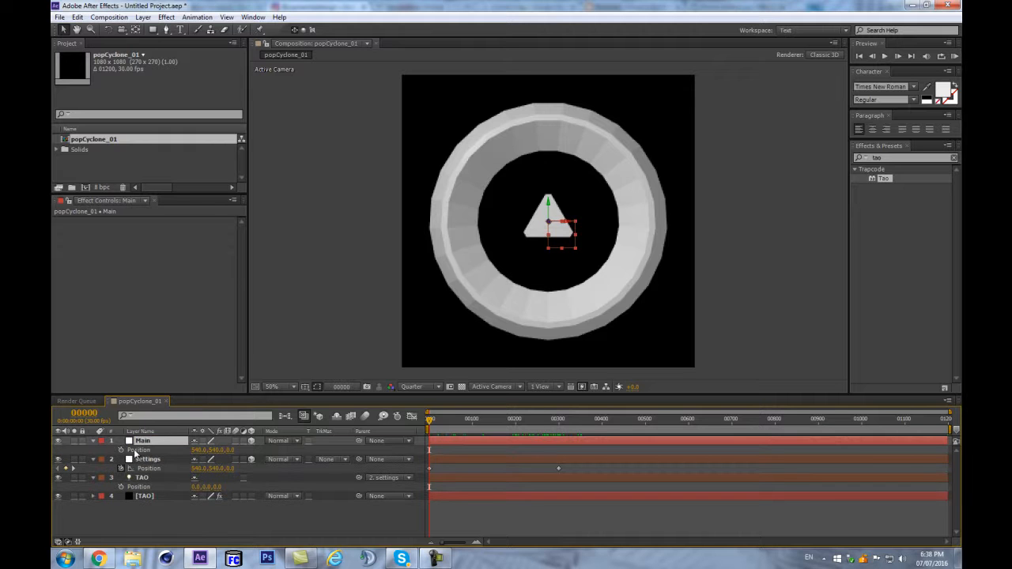
pyautogui.moveTo(360, 462); pyautogui.dragTo(166, 441)
pyautogui.click(166, 460)
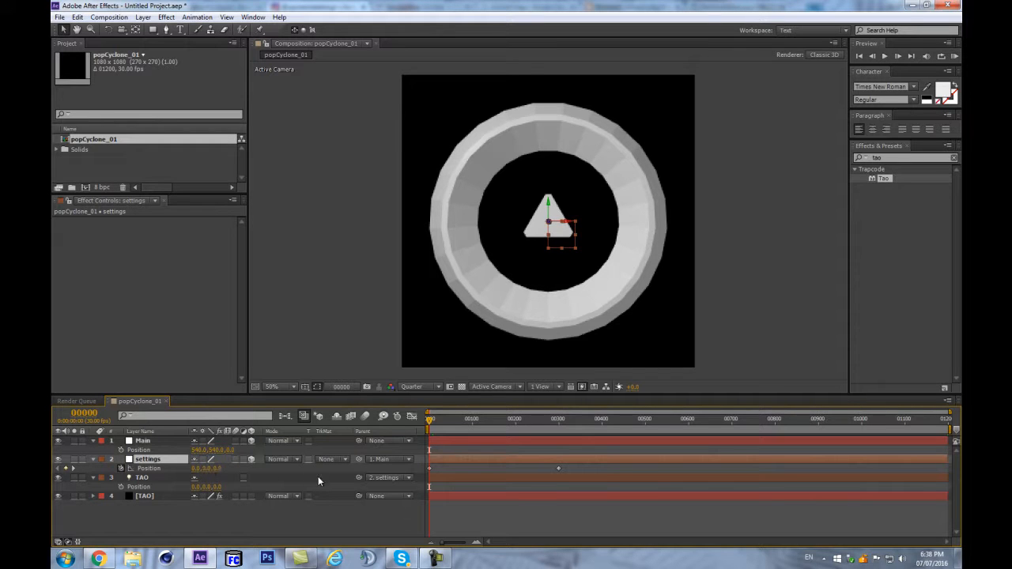
# - Set the settings null's Y position to 400 at frame 0
pyautogui.moveTo(207, 475); pyautogui.dragTo(447, 439)
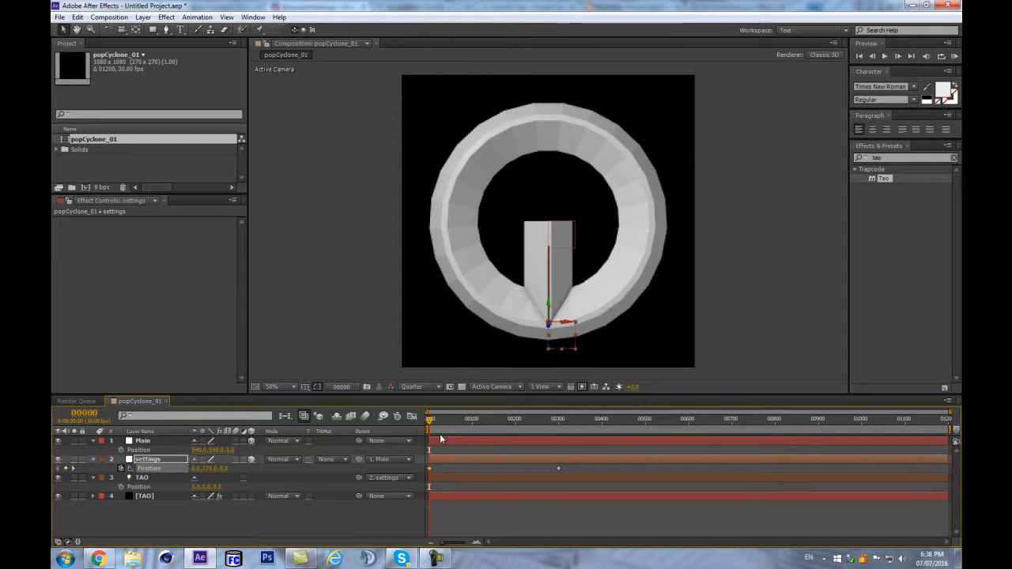
pyautogui.click(210, 469)
pyautogui.write('400')
pyautogui.press('Return')
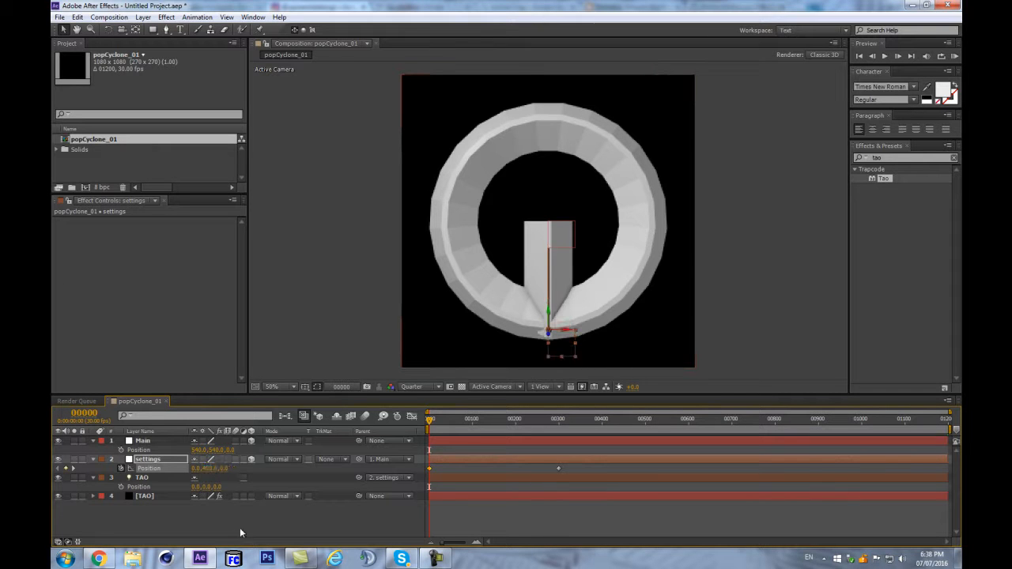
# - Set the settings null's Y position to -400 at the frame 300 keyframe
pyautogui.moveTo(502, 430); pyautogui.dragTo(429, 420)
pyautogui.moveTo(571, 466); pyautogui.dragTo(424, 505)
pyautogui.click(559, 418)
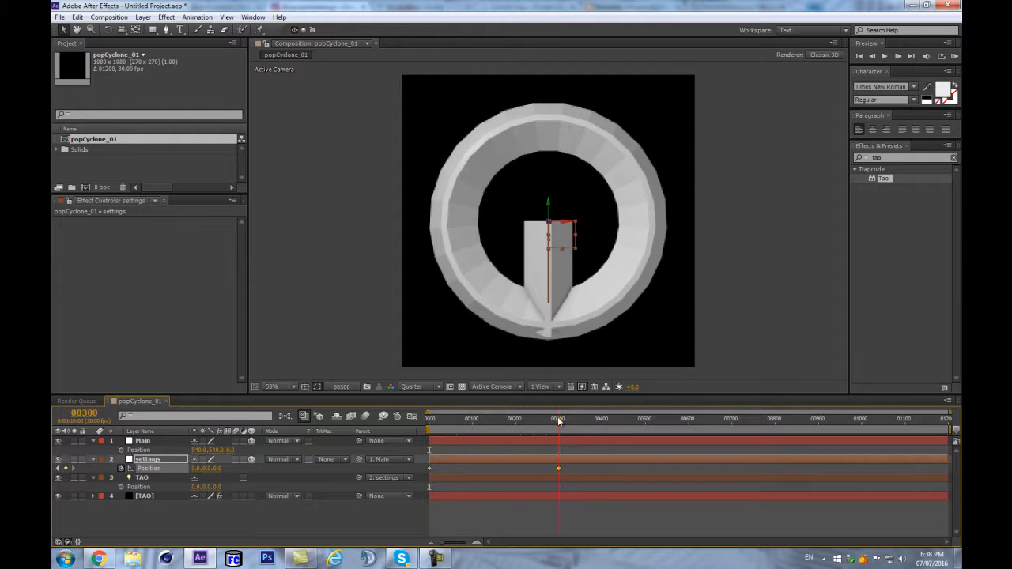
pyautogui.click(212, 524)
pyautogui.moveTo(207, 468); pyautogui.dragTo(77, 453)
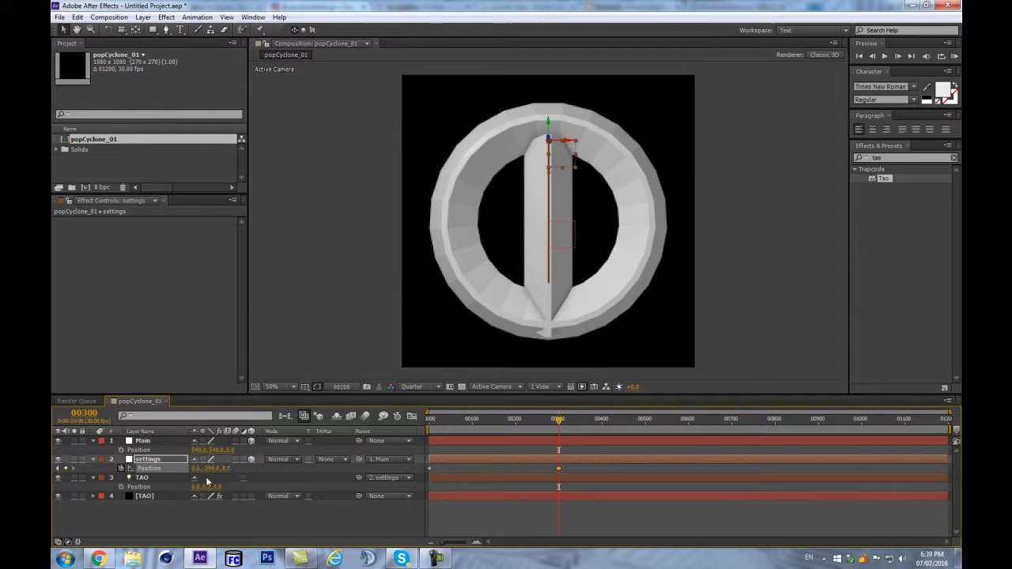
pyautogui.click(210, 469)
pyautogui.write('-400')
pyautogui.press('Return')
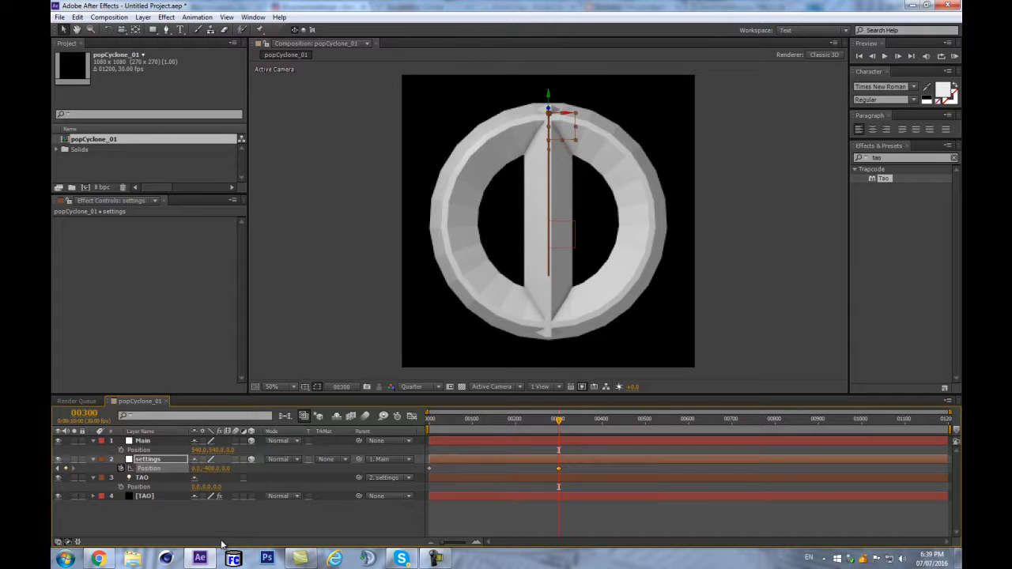
# - Turn off Generate Path in the Path Generator of the TAO solid's Tao effect
pyautogui.hotkey('ctrl', 'Down')
pyautogui.hotkey('ctrl', 'Down')
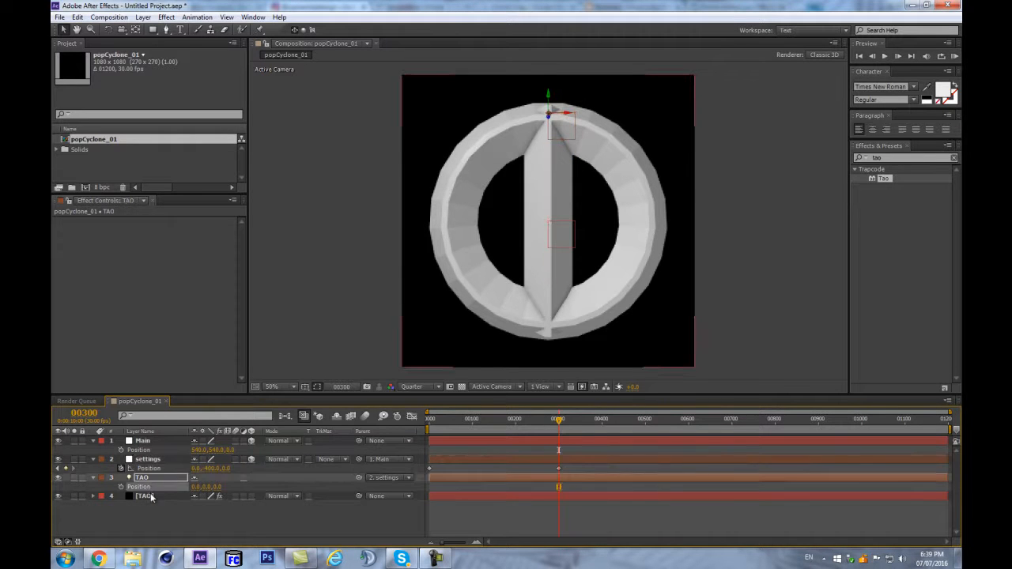
pyautogui.click(66, 230)
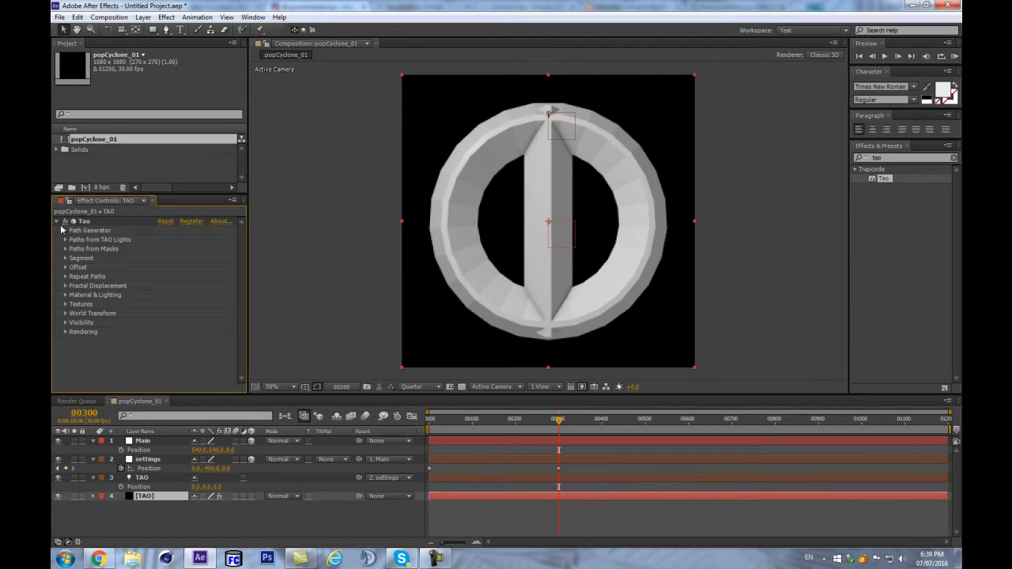
pyautogui.click(65, 230)
pyautogui.click(162, 231)
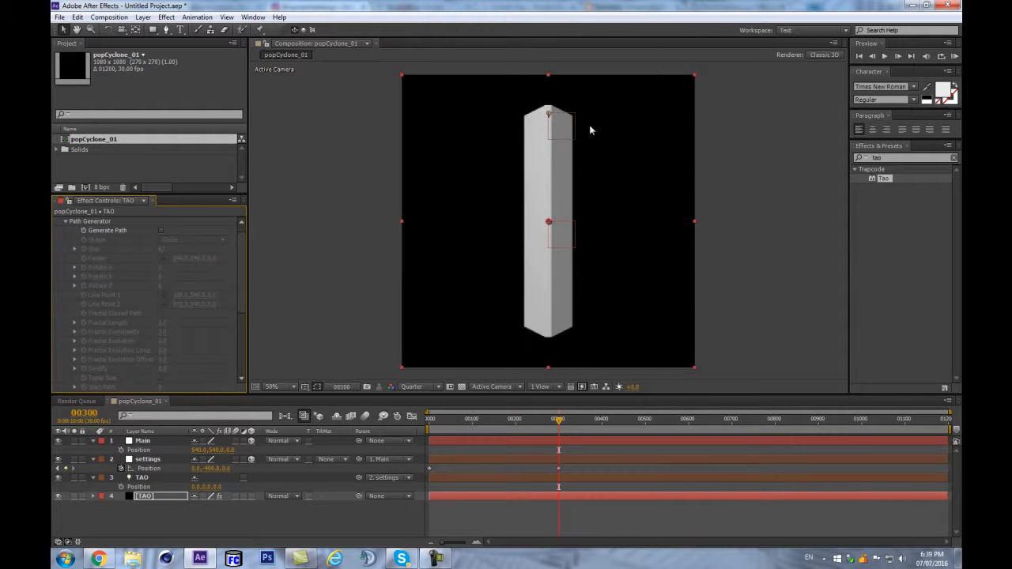
pyautogui.click(224, 515)
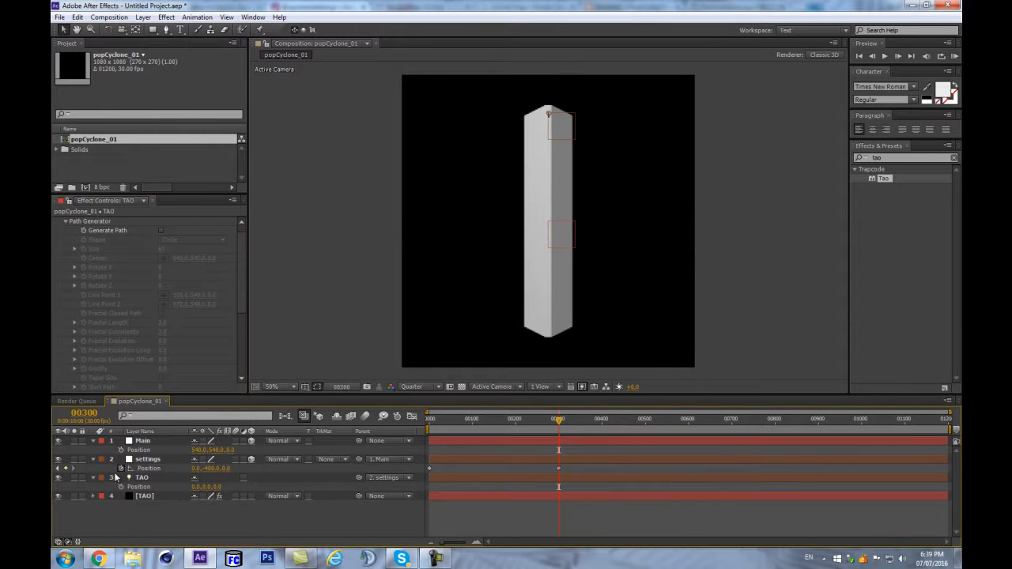
# - Check the TAO light's Auto-Orientation options and close the dialog
pyautogui.click(136, 478)
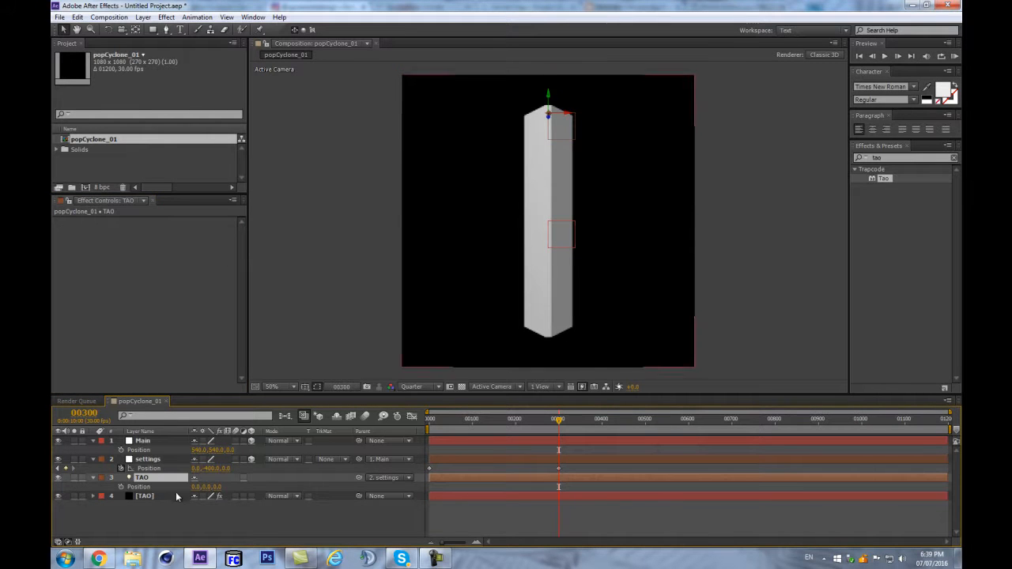
pyautogui.click(174, 496)
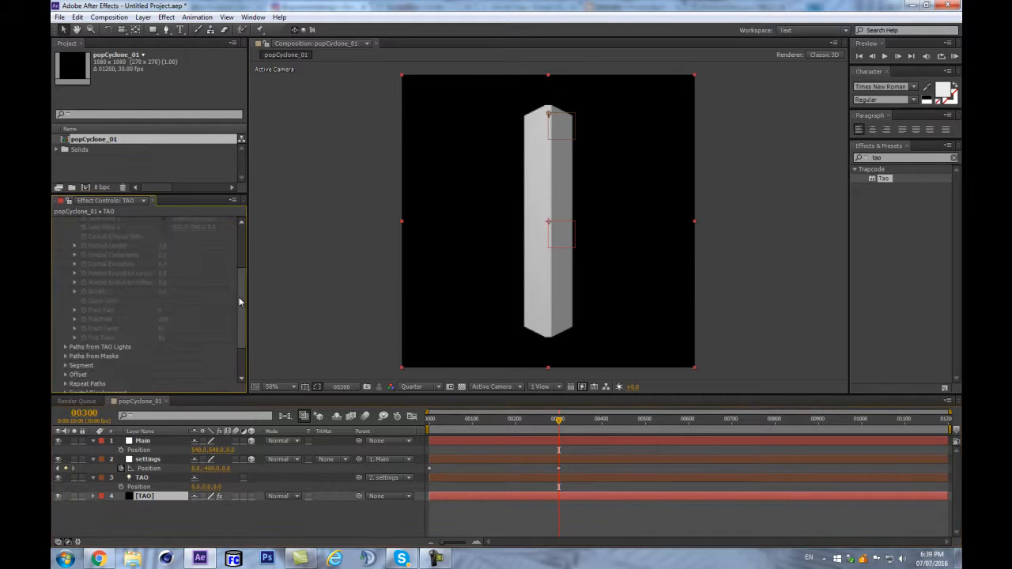
pyautogui.rightClick(154, 478)
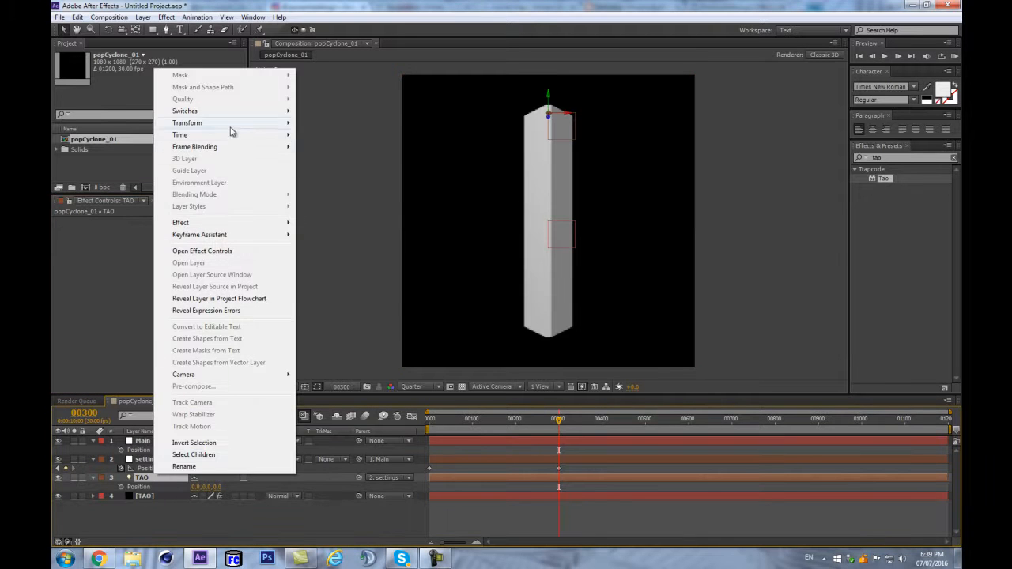
pyautogui.moveTo(227, 124)
pyautogui.click(330, 294)
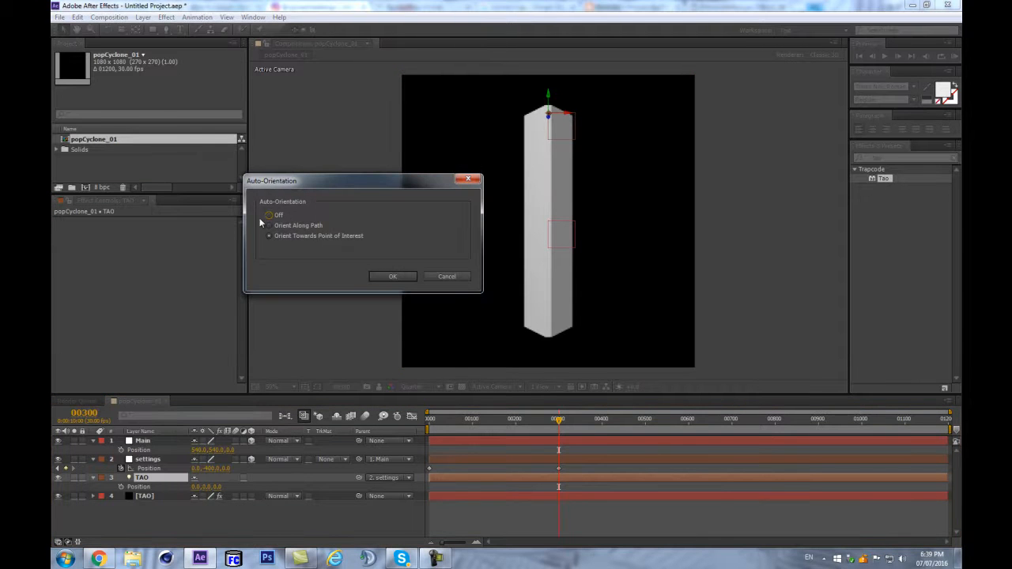
pyautogui.click(395, 276)
# - Enable Size from Radius under Paths from TAO Lights in the Tao effect, and return to frame 0
pyautogui.click(183, 493)
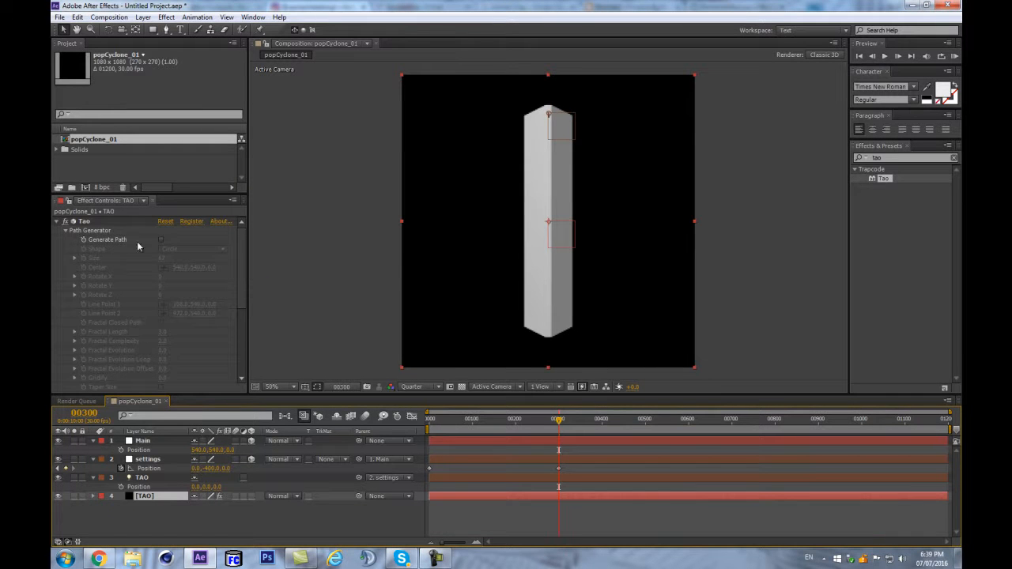
pyautogui.scroll(-4, 245, 292)
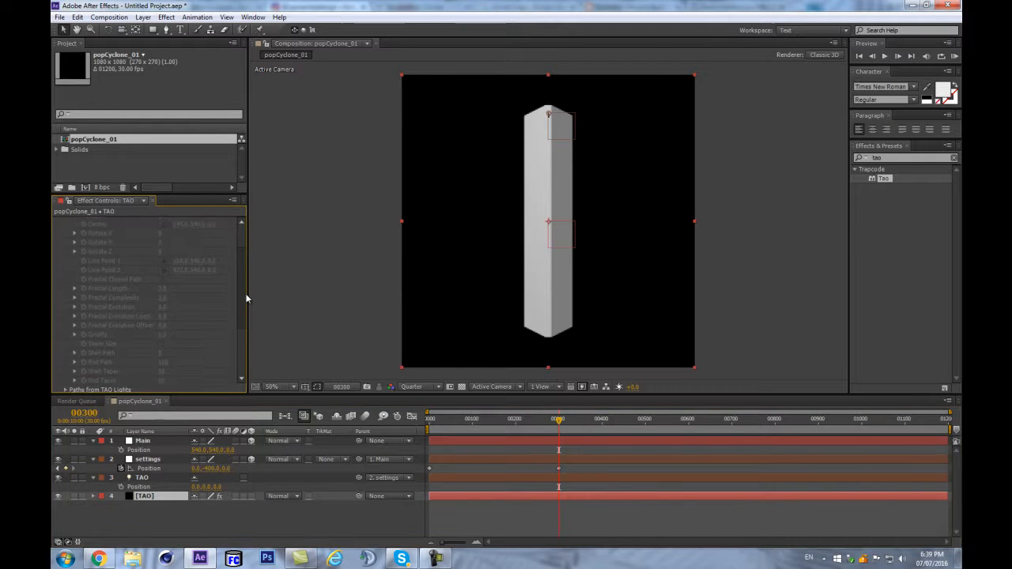
pyautogui.scroll(-4, 244, 316)
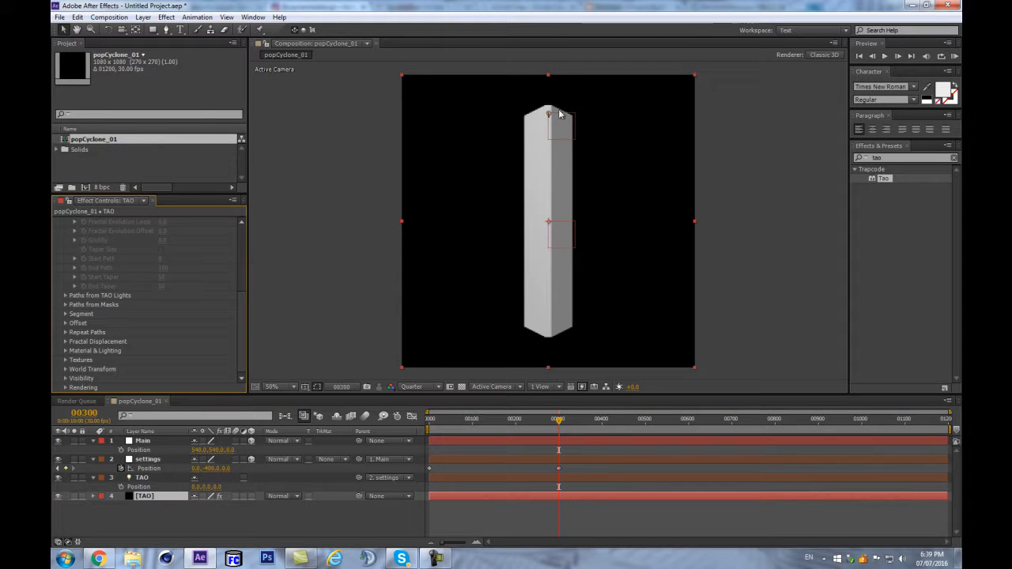
pyautogui.click(66, 297)
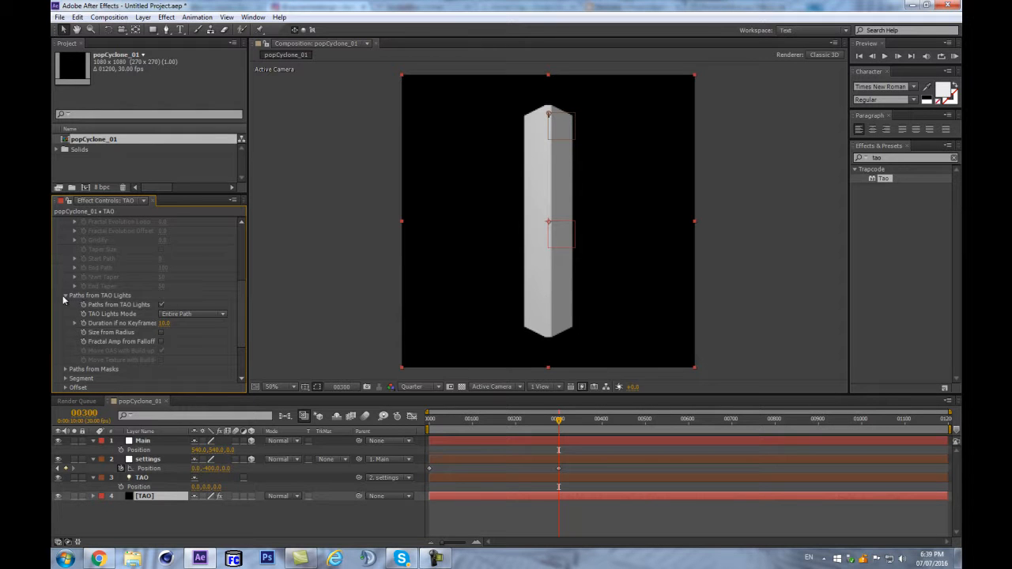
pyautogui.click(162, 333)
pyautogui.moveTo(558, 420); pyautogui.dragTo(430, 420)
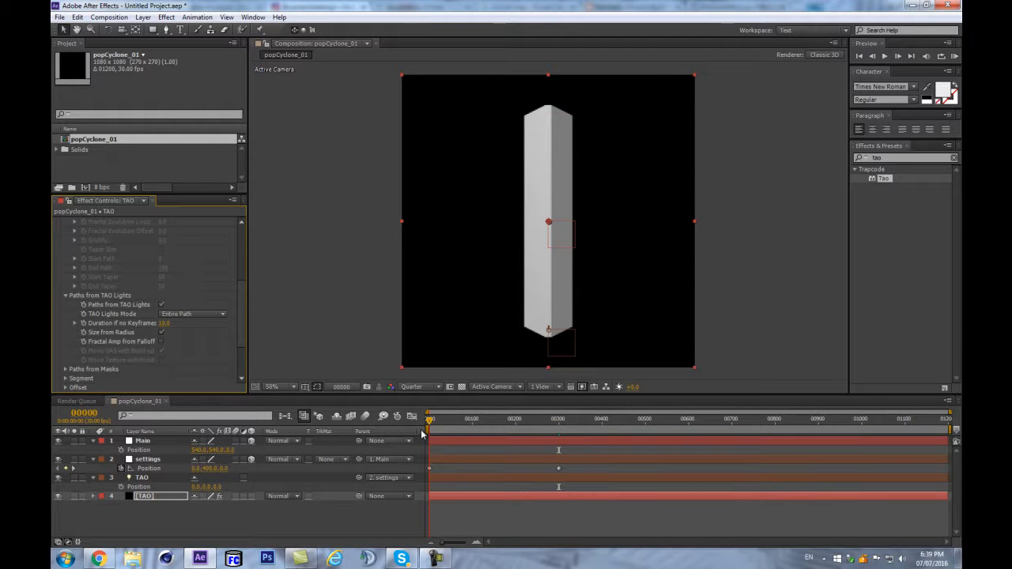
# - Reveal the TAO light's Light Options down to its Radius and Falloff Distance
pyautogui.click(136, 480)
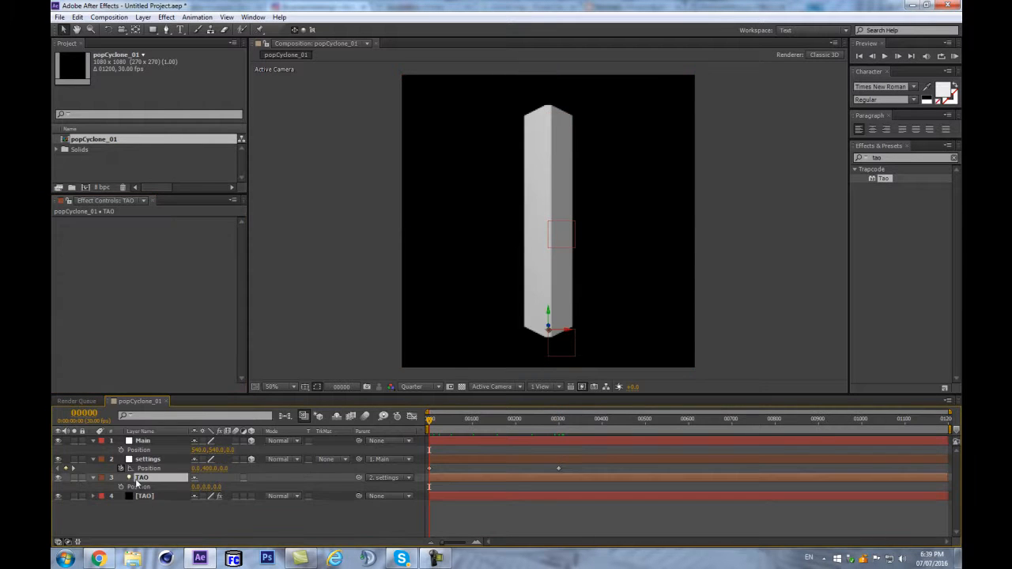
pyautogui.press('a')
pyautogui.press('a')
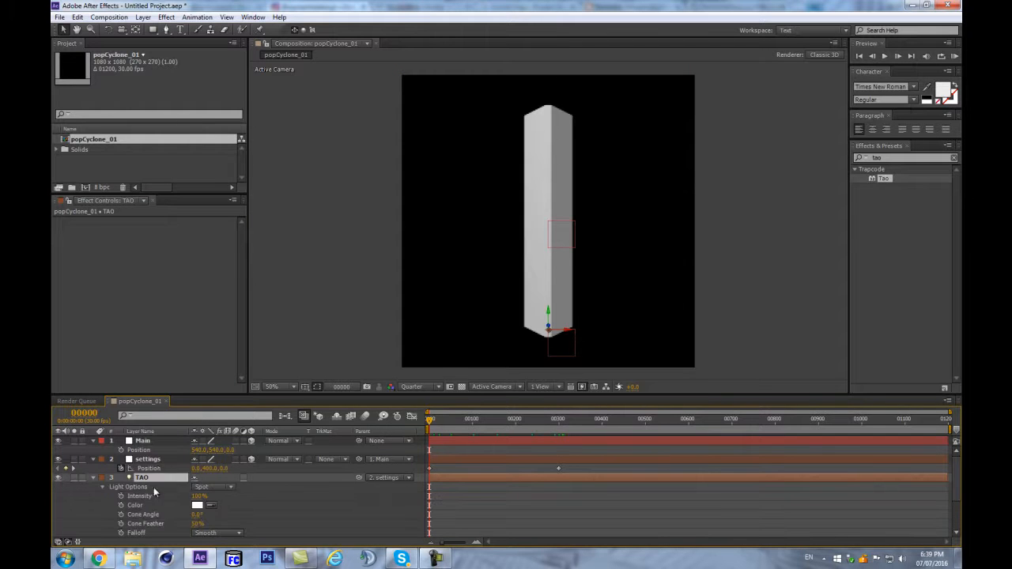
pyautogui.scroll(-3, 151, 479)
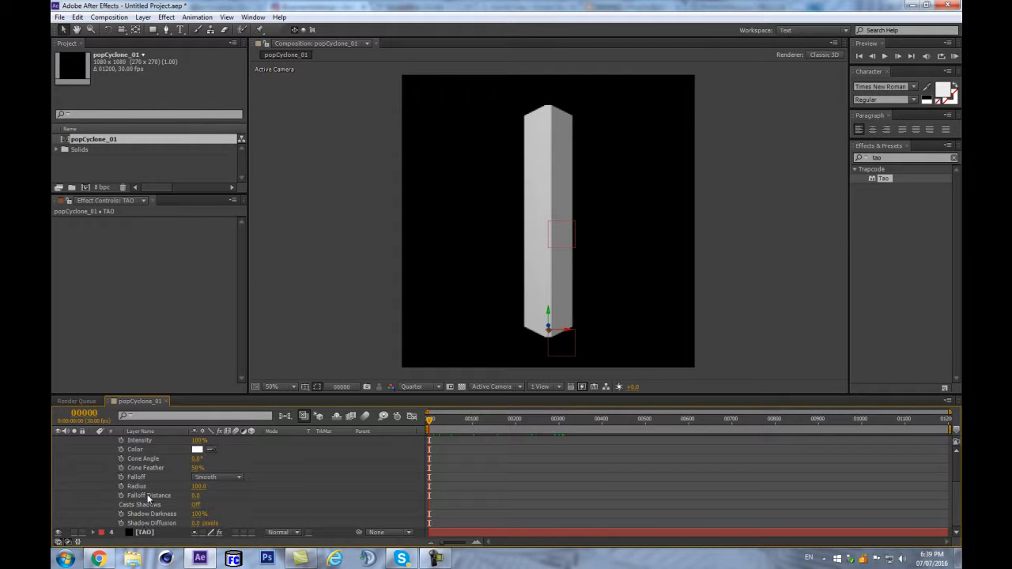
# - Set the Tao effect's segment Sides to 12 and try toggling its Chamfer option
pyautogui.click(153, 532)
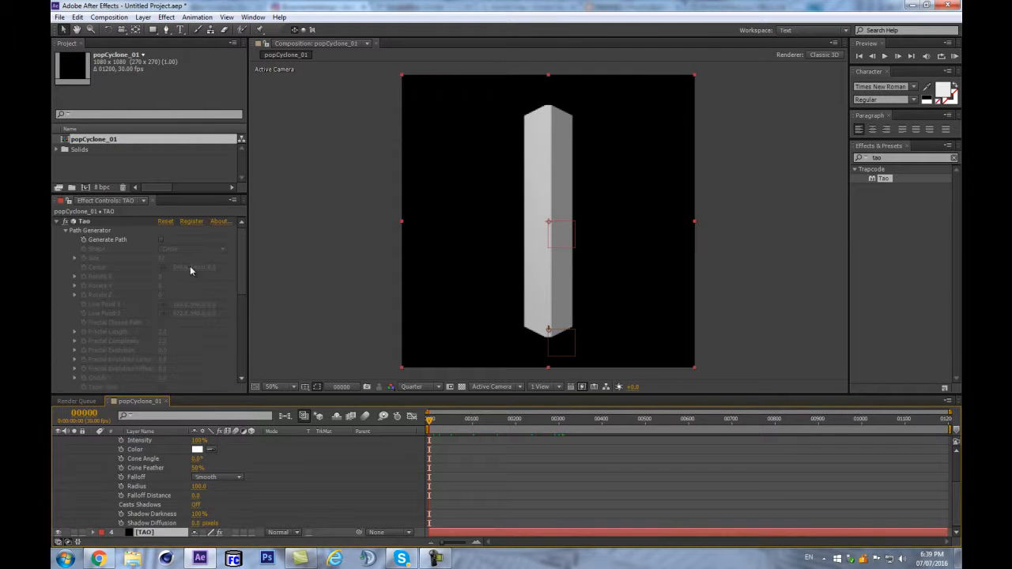
pyautogui.click(242, 266)
pyautogui.scroll(-1, 67, 386)
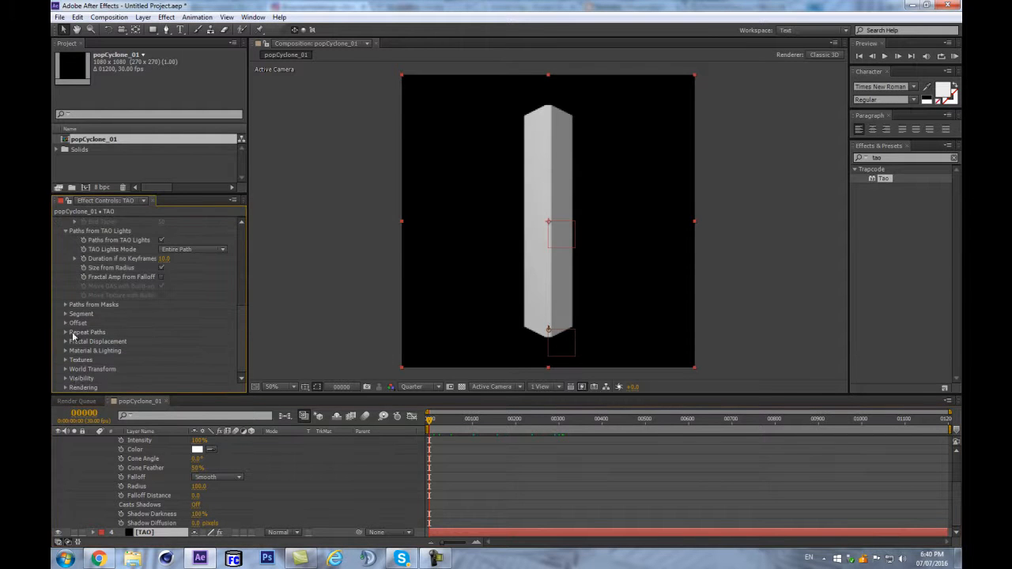
pyautogui.click(65, 315)
pyautogui.scroll(-3, 65, 318)
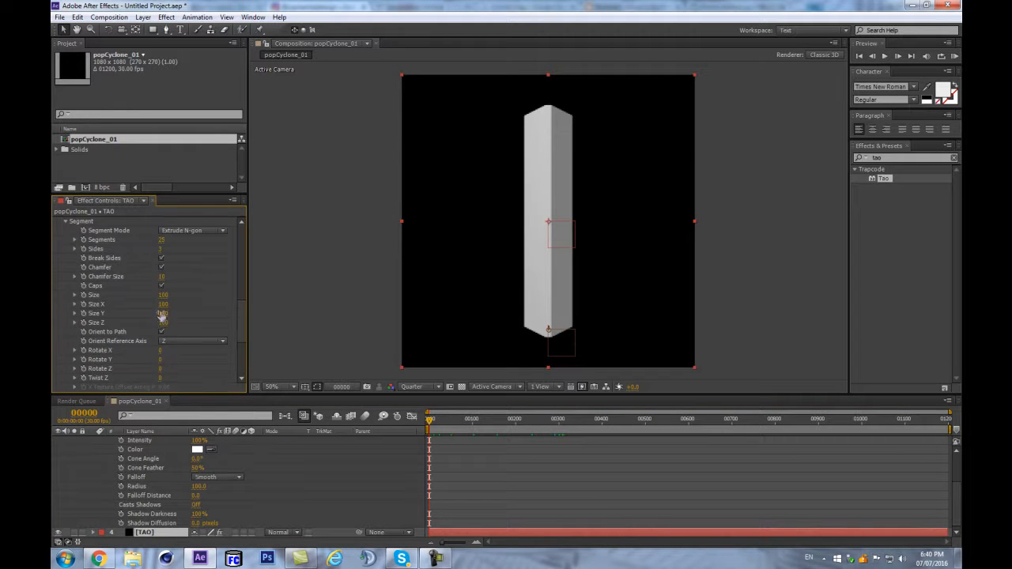
pyautogui.click(164, 249)
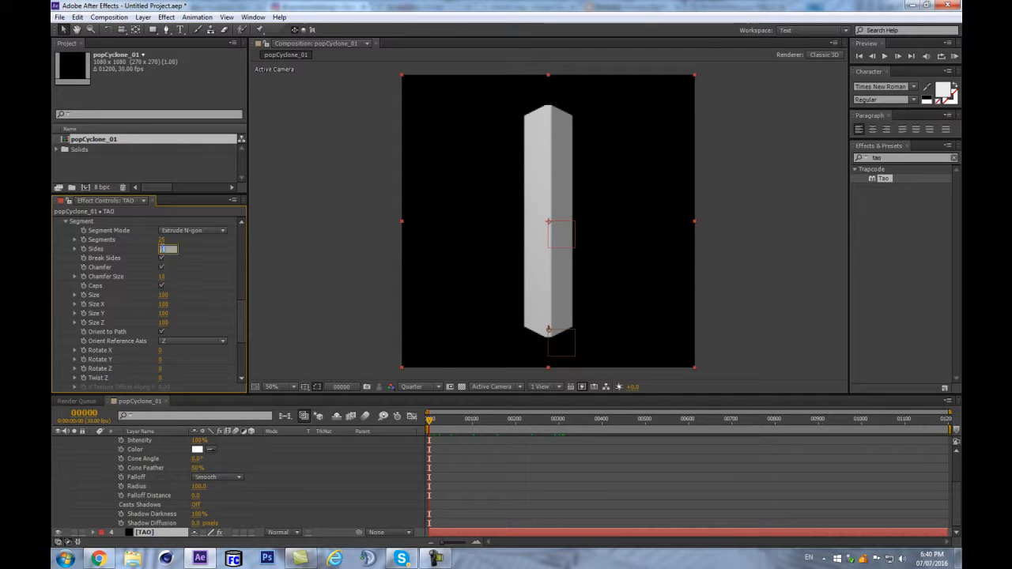
pyautogui.write('12')
pyautogui.press('Return')
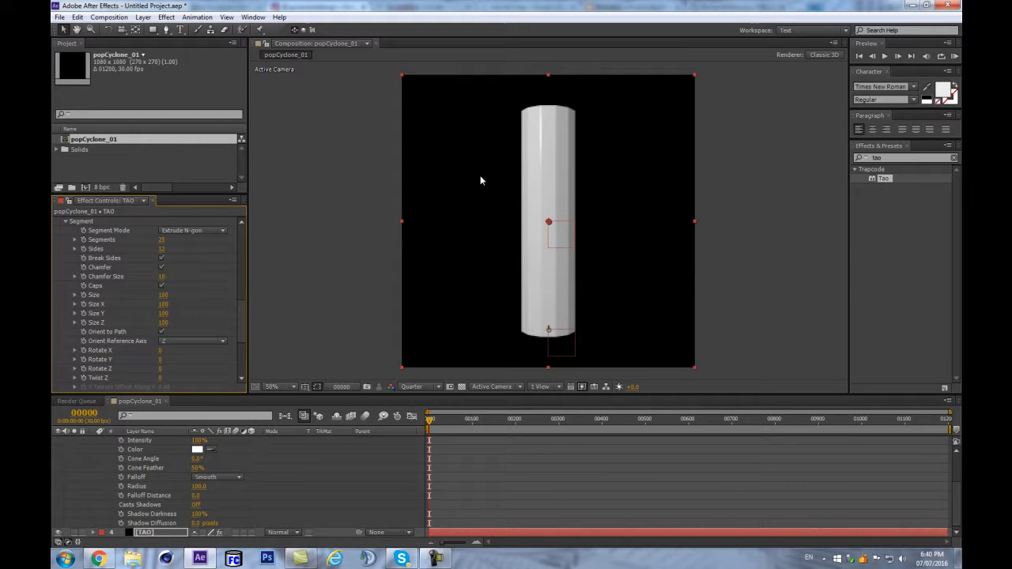
pyautogui.click(161, 268)
pyautogui.click(162, 270)
# - Set the Tao effect's rendering Shader to Smooth
pyautogui.scroll(-4, 71, 353)
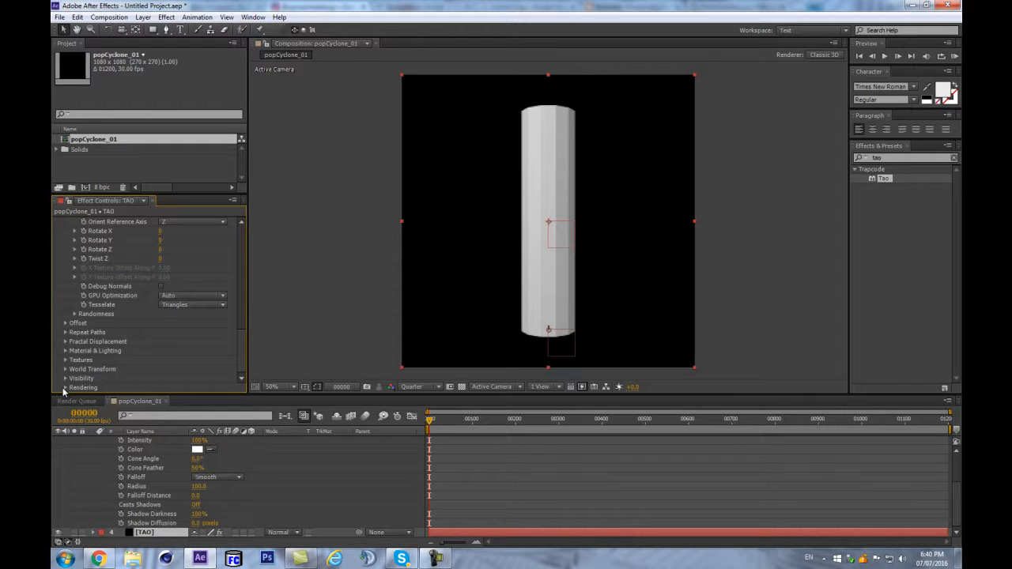
pyautogui.click(66, 388)
pyautogui.click(190, 230)
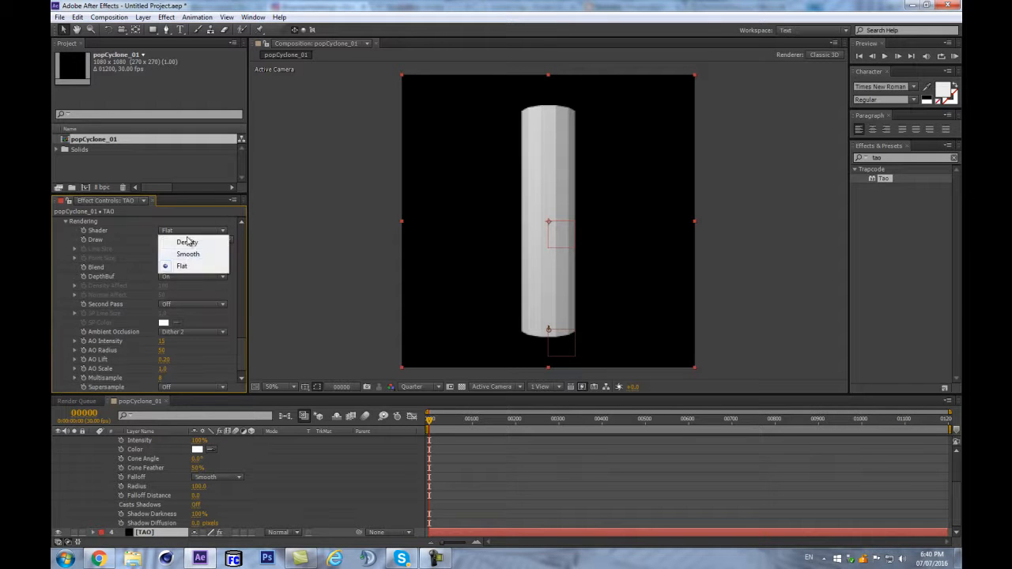
pyautogui.click(189, 253)
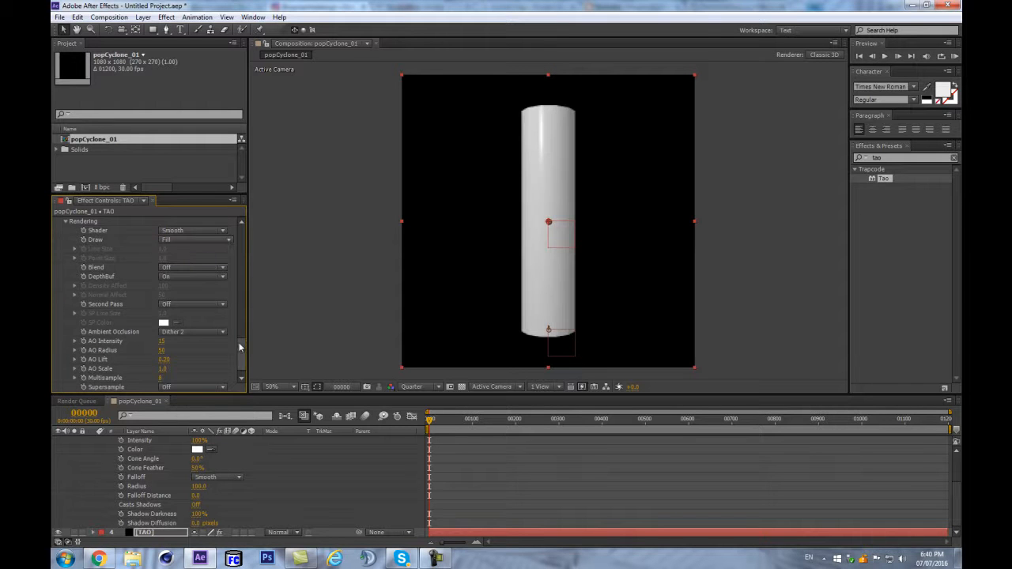
# - Set the number of Sides in the Tao effect's Segment settings to 8
pyautogui.moveTo(241, 343); pyautogui.dragTo(260, 187)
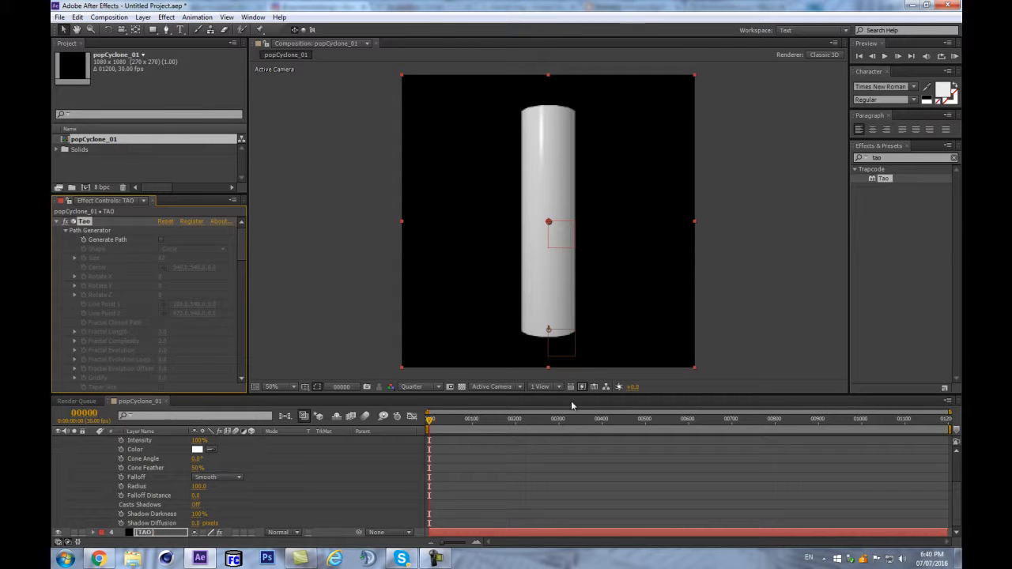
pyautogui.scroll(-5, 181, 283)
pyautogui.scroll(-3, 177, 290)
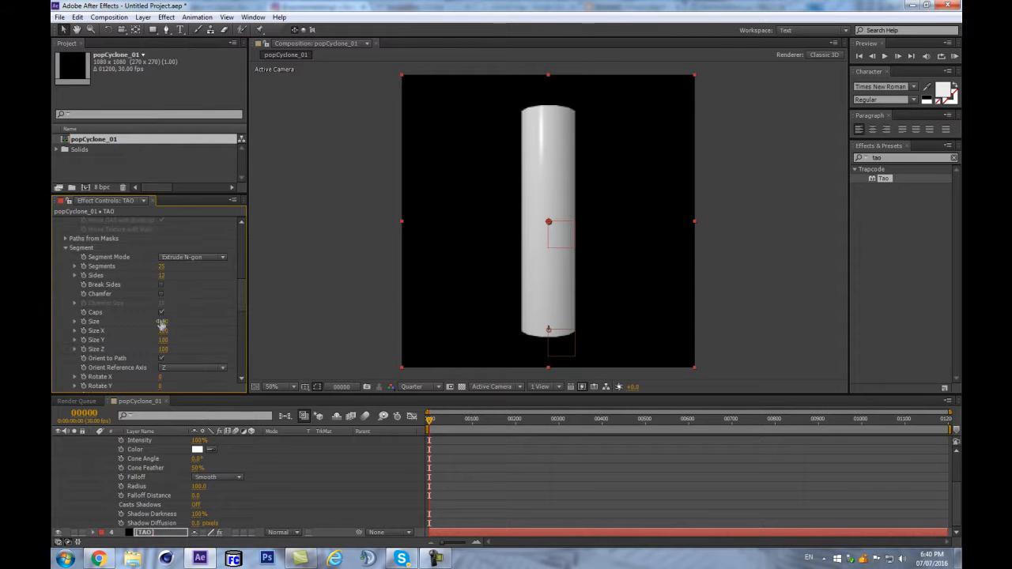
pyautogui.click(165, 275)
pyautogui.write('8')
pyautogui.press('Return')
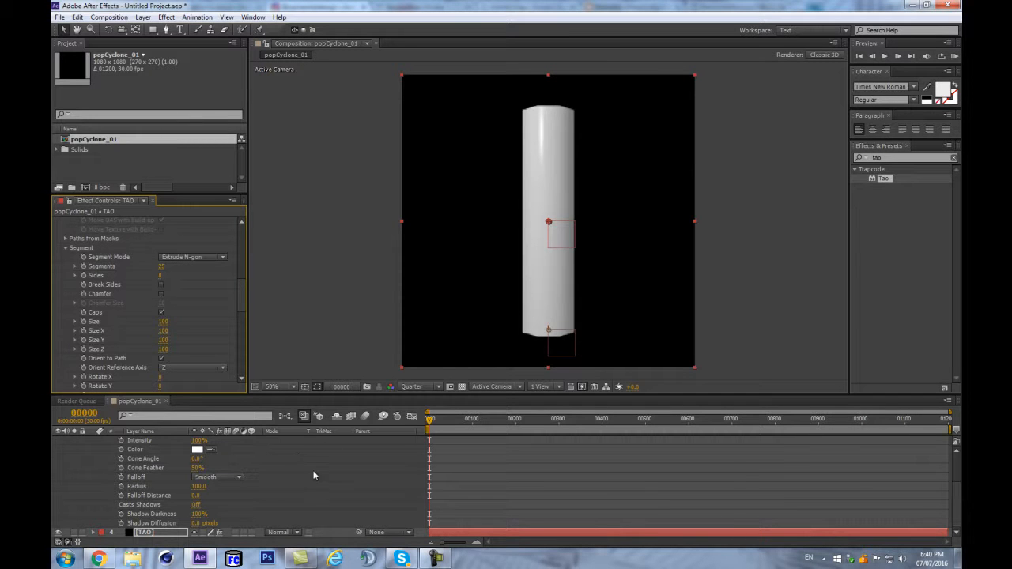
# - Try changing the TAO light's Radius, and undo the change
pyautogui.scroll(2, 309, 467)
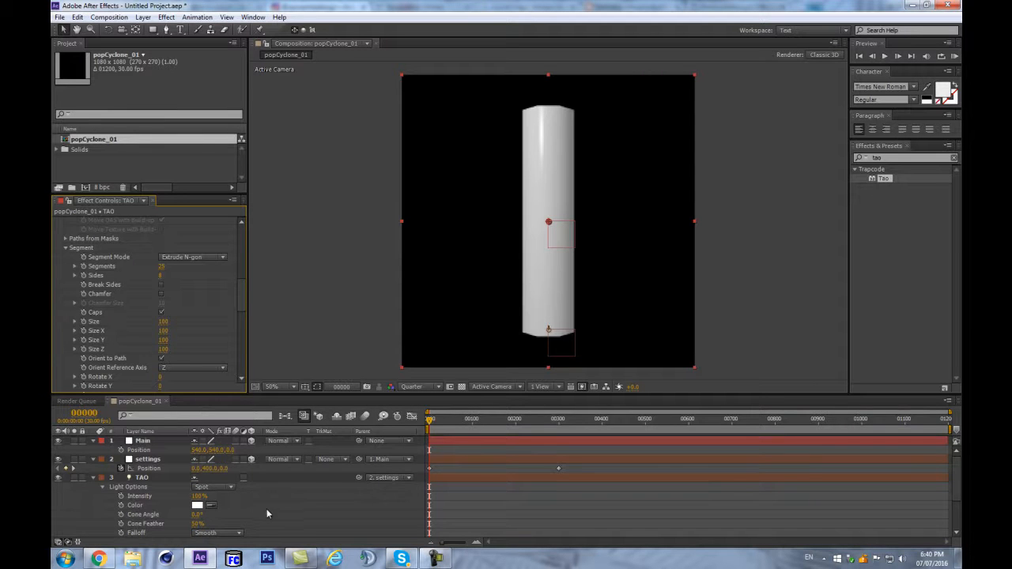
pyautogui.scroll(-2, 174, 501)
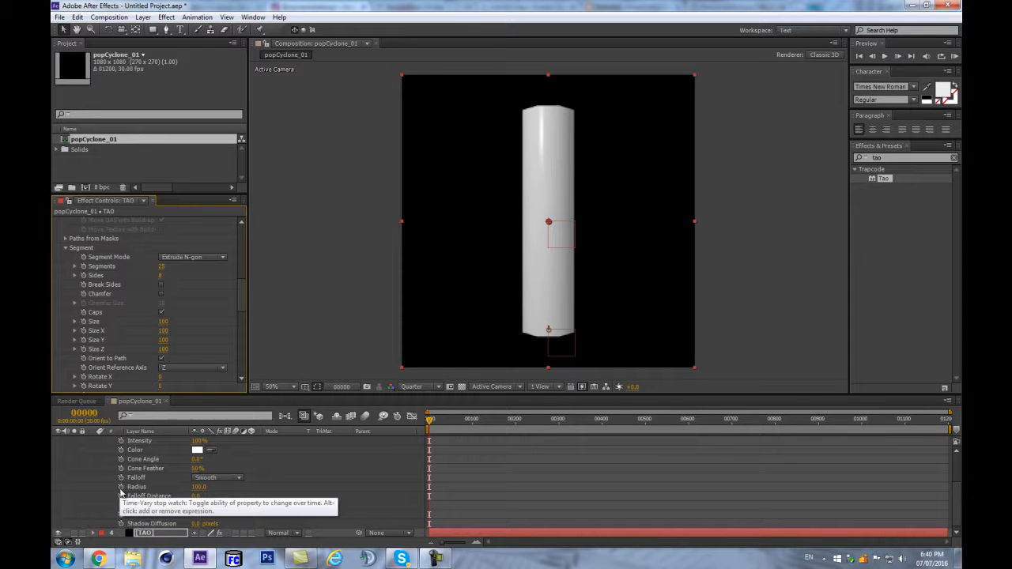
pyautogui.moveTo(197, 487); pyautogui.dragTo(229, 492)
pyautogui.hotkey('ctrl', 'z')
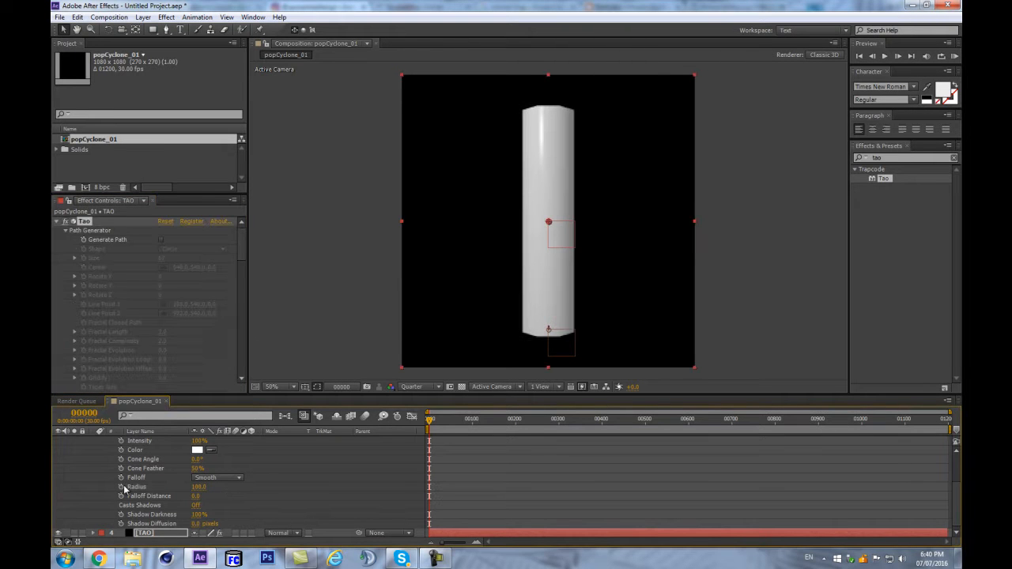
# - Start keyframing the TAO light's Radius at frame 0 and add a second Radius keyframe at frame 100
pyautogui.click(122, 487)
pyautogui.moveTo(439, 428); pyautogui.dragTo(465, 427)
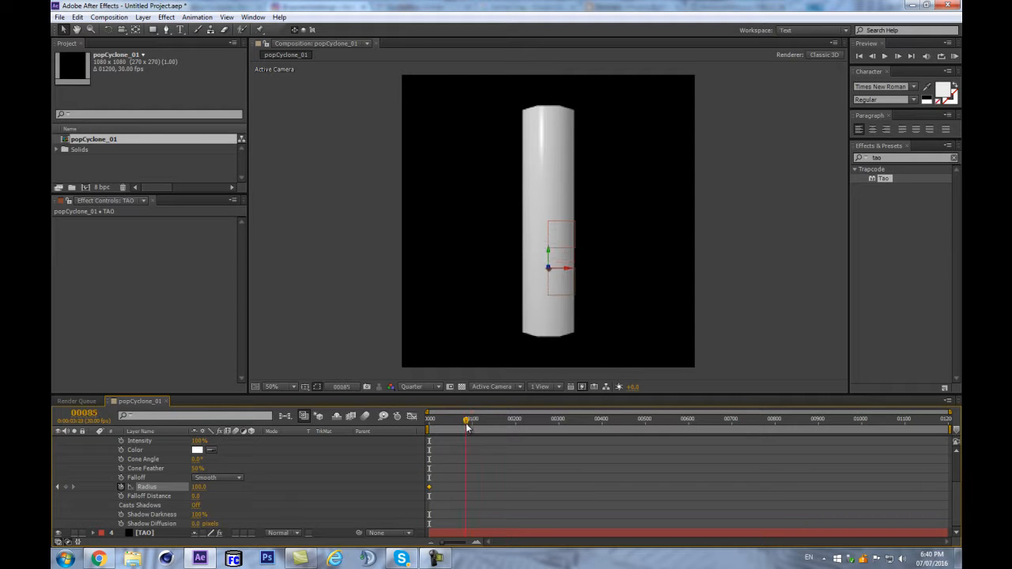
pyautogui.moveTo(466, 427)
pyautogui.mouseDown()
pyautogui.moveTo(430, 430)
pyautogui.moveTo(453, 439)
pyautogui.mouseUp()
pyautogui.press('space')
pyautogui.moveTo(458, 430); pyautogui.dragTo(476, 428)
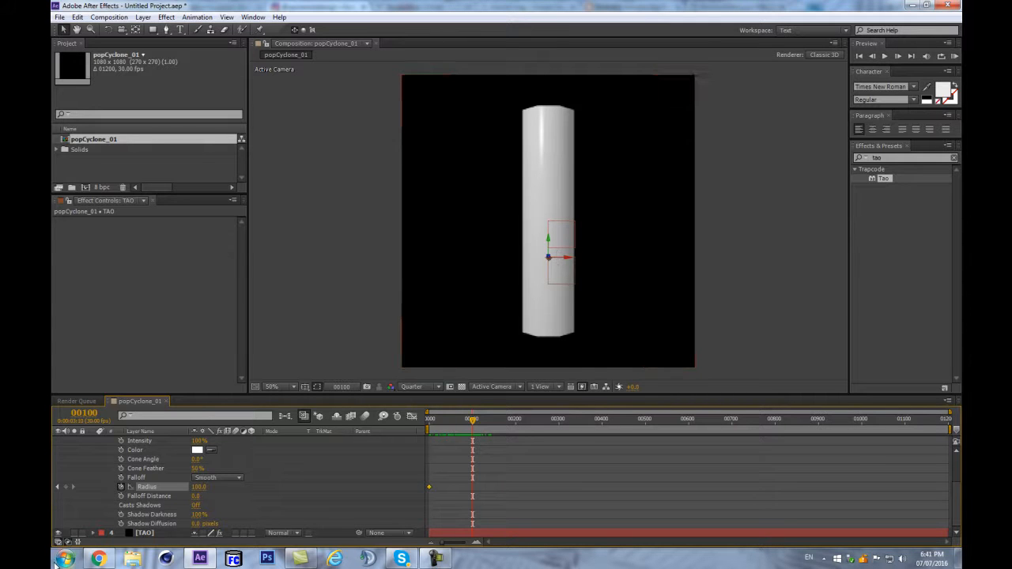
pyautogui.click(63, 487)
# - Add another Radius keyframe for the TAO light one frame further on, at frame 101
pyautogui.press('pagedown')
pyautogui.scroll(1, 474, 461)
pyautogui.scroll(2, 474, 463)
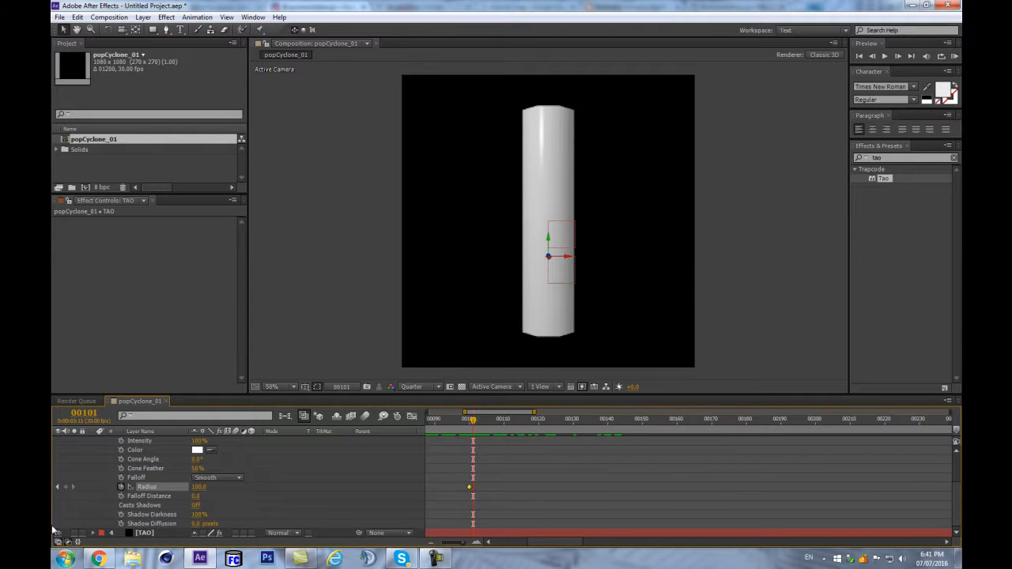
pyautogui.moveTo(190, 487); pyautogui.dragTo(333, 497)
pyautogui.scroll(-4, 458, 465)
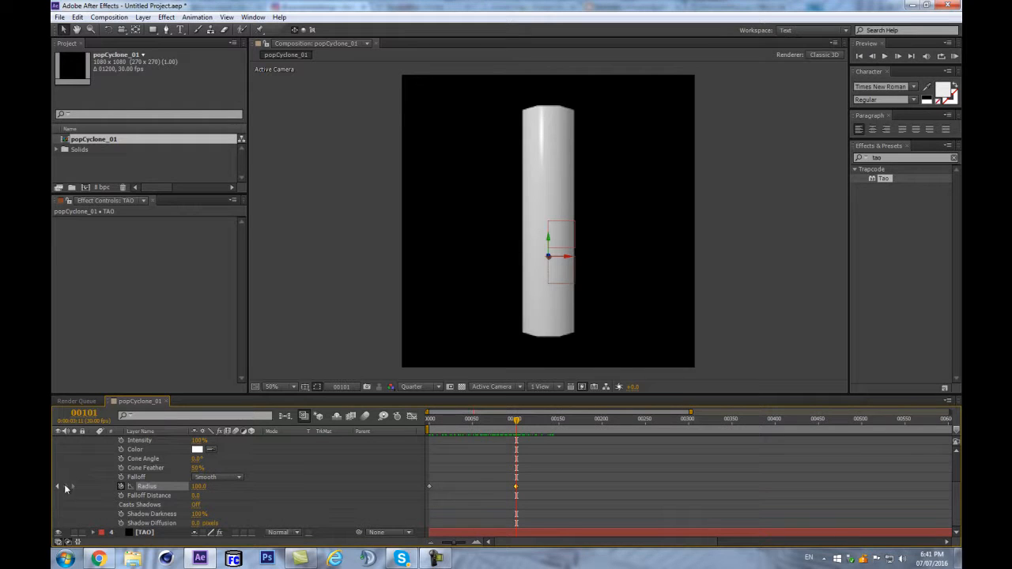
pyautogui.press('=')
pyautogui.press('=')
pyautogui.press('=')
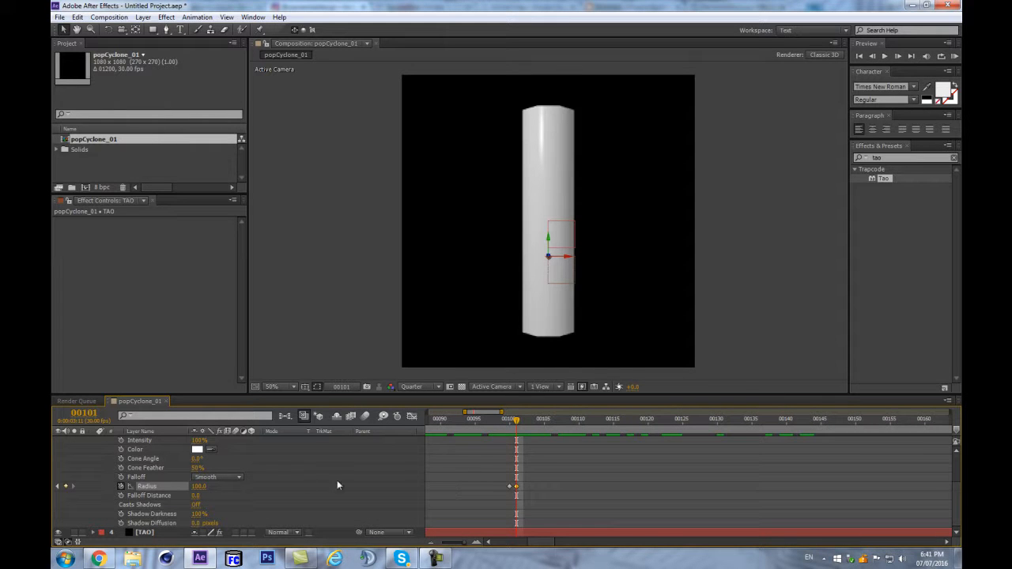
pyautogui.press('-')
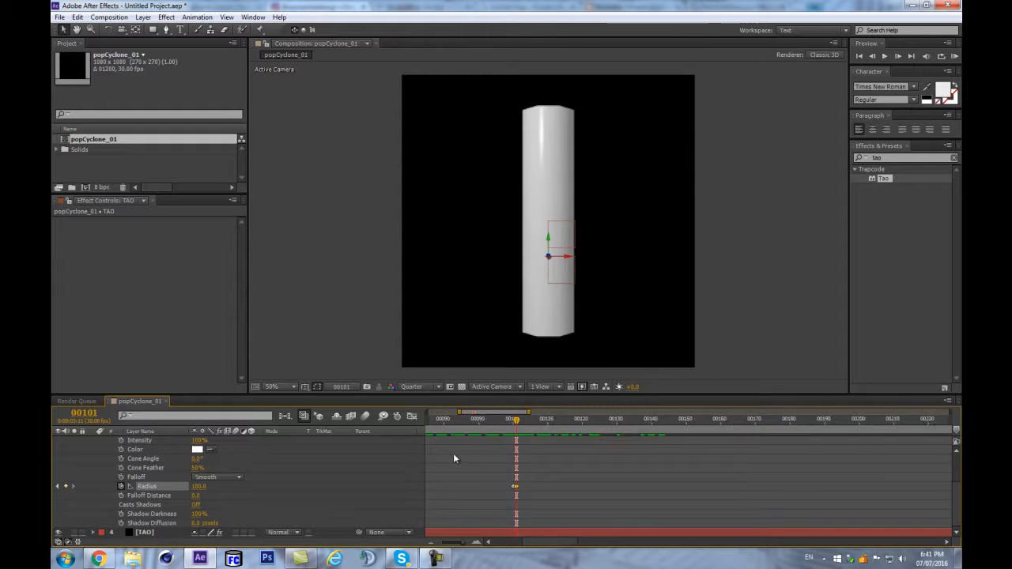
# - Set the TAO light's Radius to 20 on the keyframes at frames 0 and 100
pyautogui.press('Home')
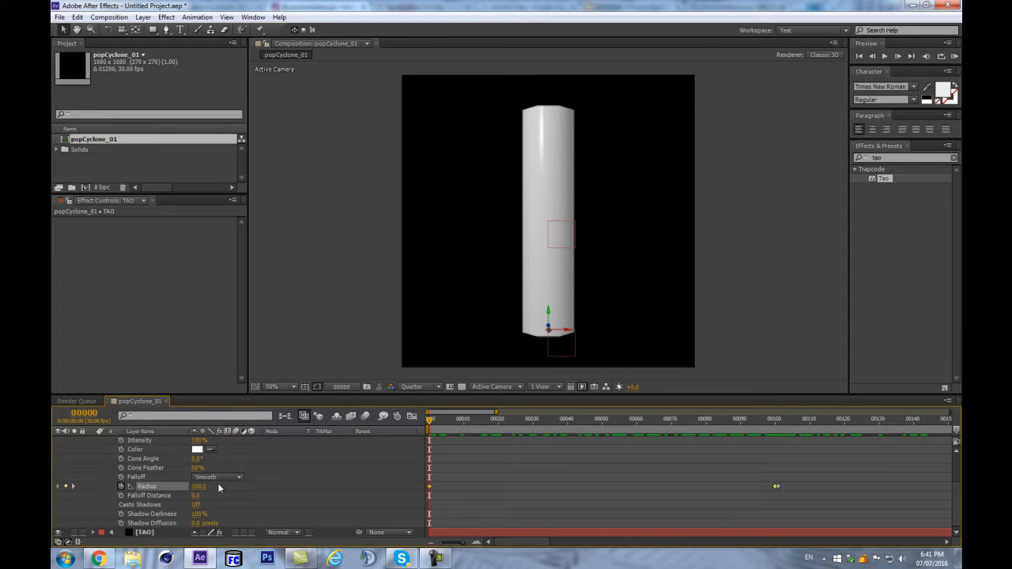
pyautogui.moveTo(207, 491); pyautogui.dragTo(174, 495)
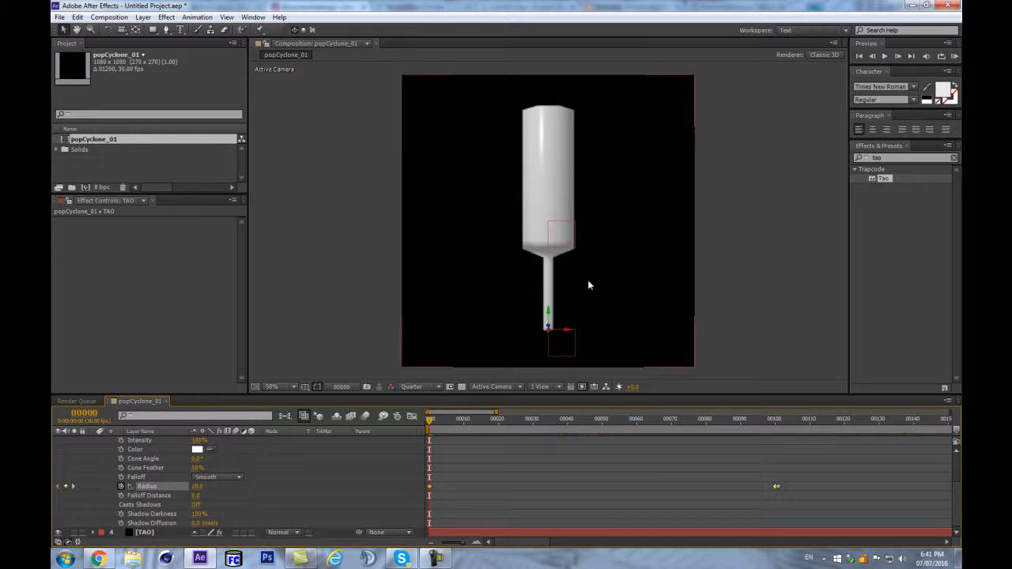
pyautogui.moveTo(429, 419); pyautogui.dragTo(774, 402)
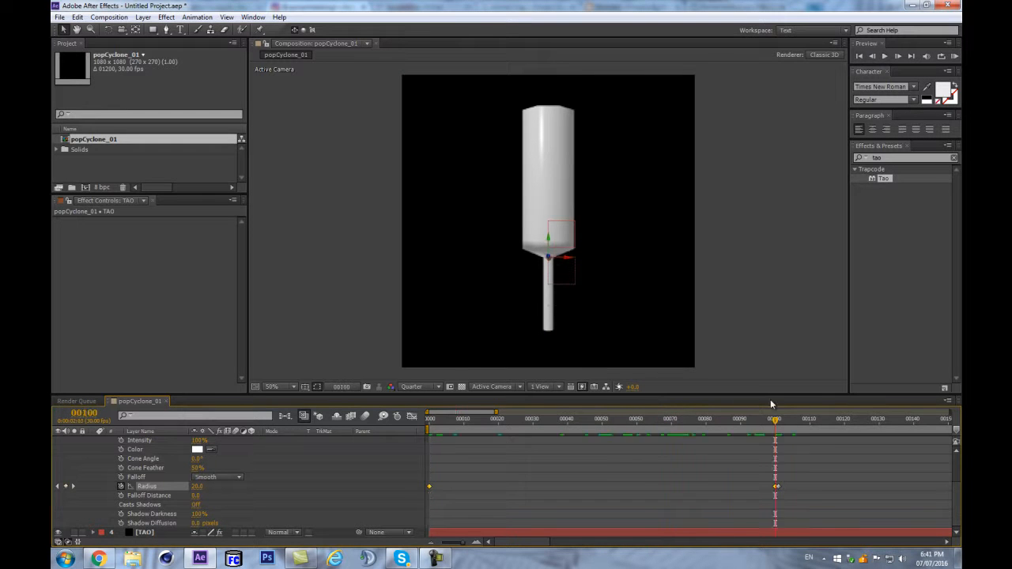
# - Set the preview resolution to Full and examine where the popsicle body meets the stick
pyautogui.scroll(4, 579, 262)
pyautogui.scroll(-4, 518, 309)
pyautogui.click(416, 387)
pyautogui.click(422, 417)
pyautogui.scroll(4, 575, 318)
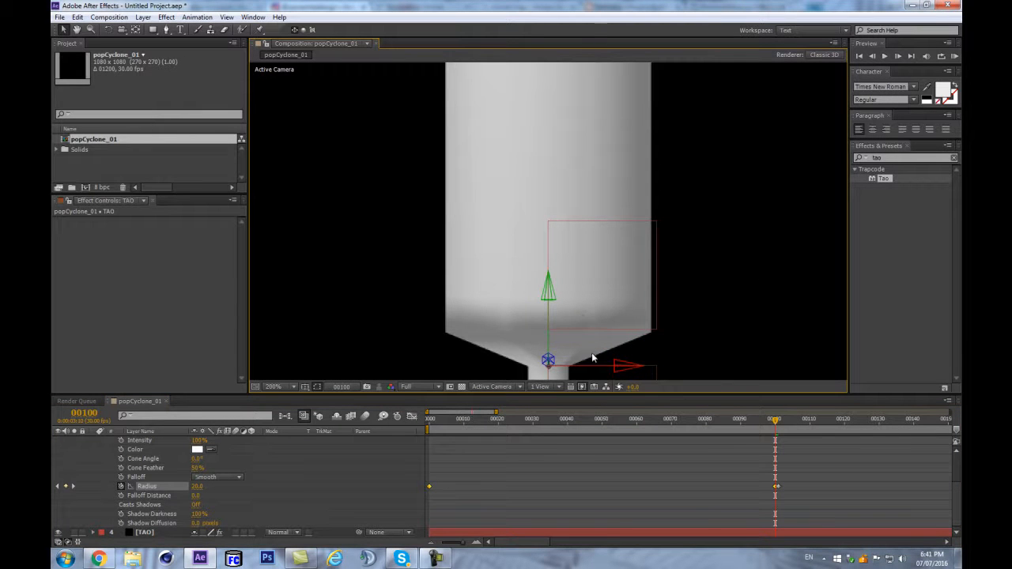
pyautogui.scroll(-4, 575, 371)
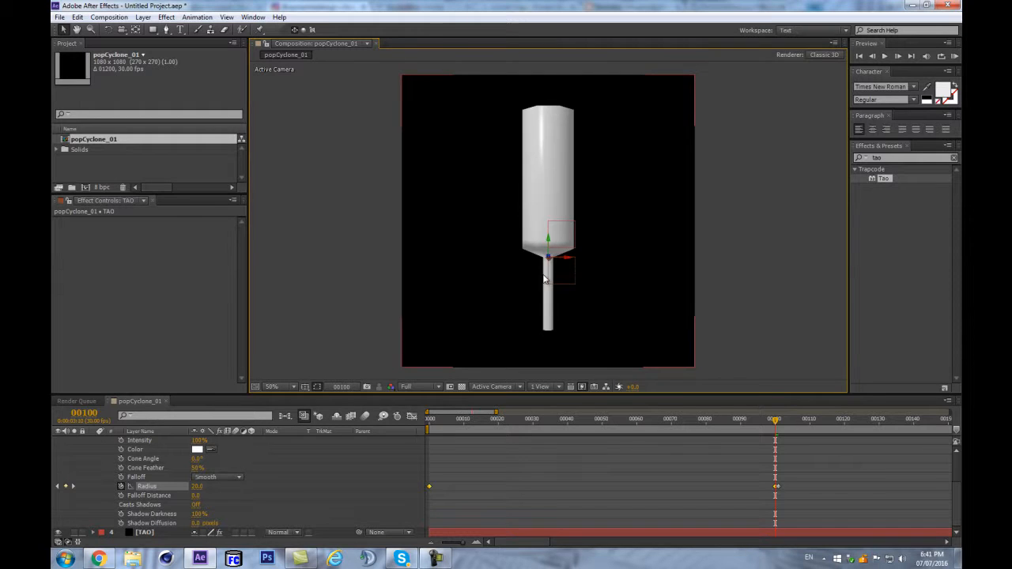
pyautogui.press('.')
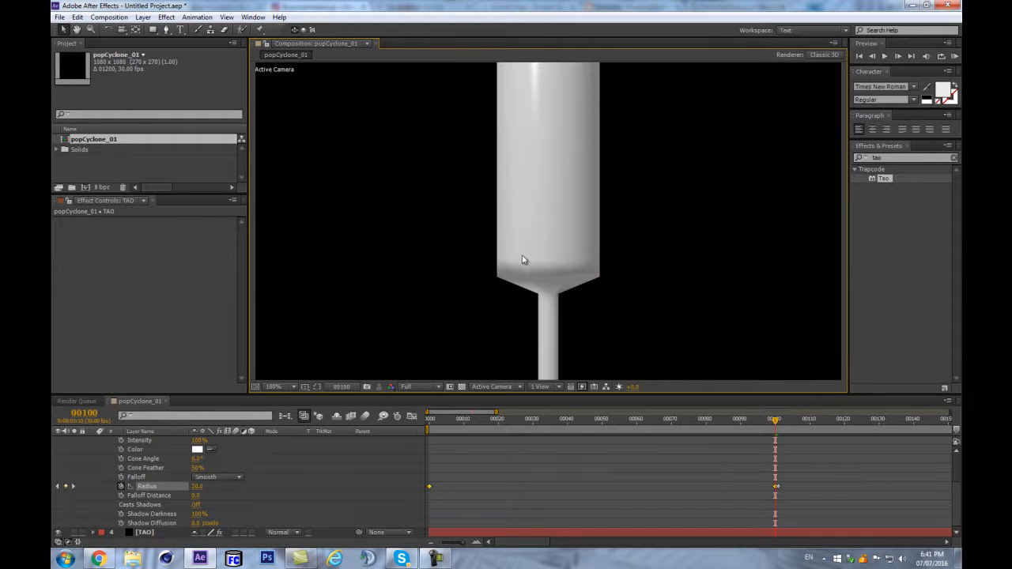
pyautogui.press(',')
pyautogui.press('-')
# - Raise the Tao effect's number of Segments to 190 to sharpen the transition between body and stick
pyautogui.click(157, 531)
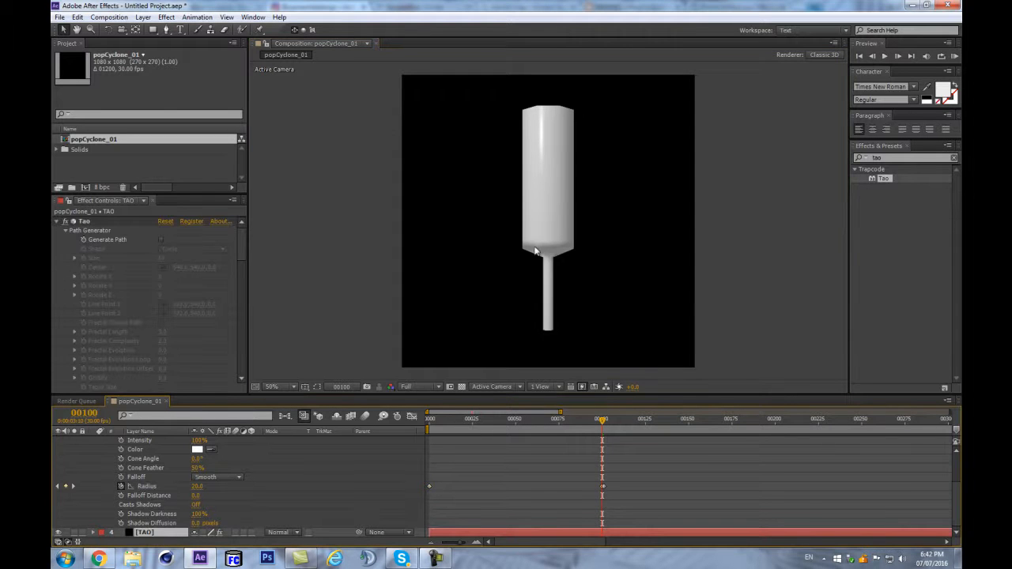
pyautogui.press('.')
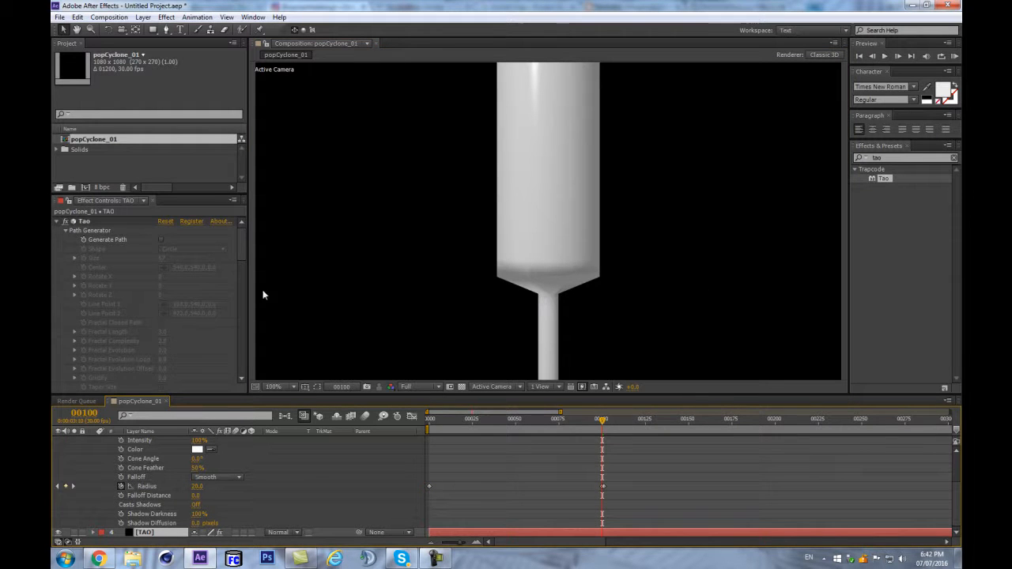
pyautogui.moveTo(241, 246); pyautogui.dragTo(244, 291)
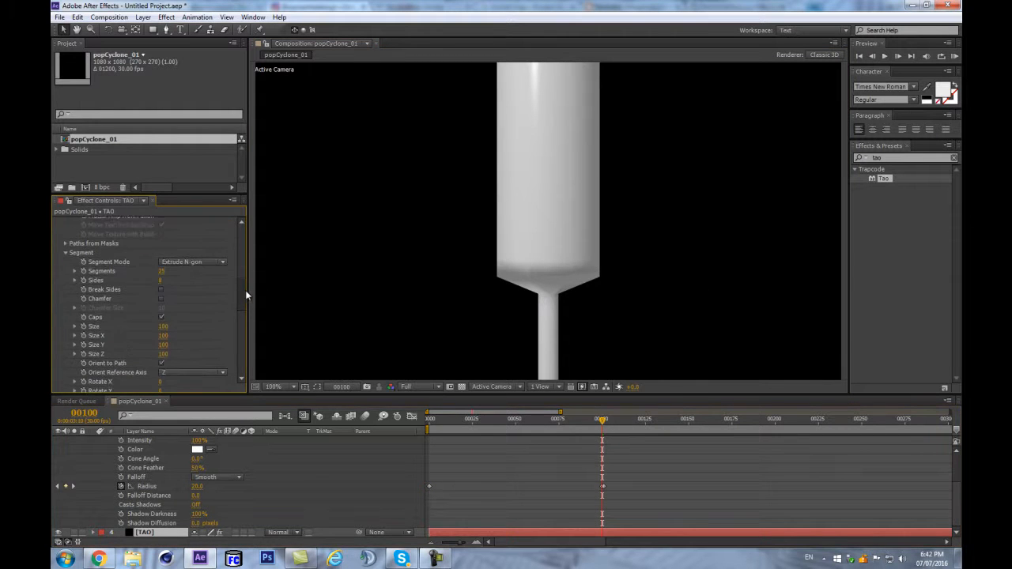
pyautogui.moveTo(161, 276); pyautogui.dragTo(247, 270)
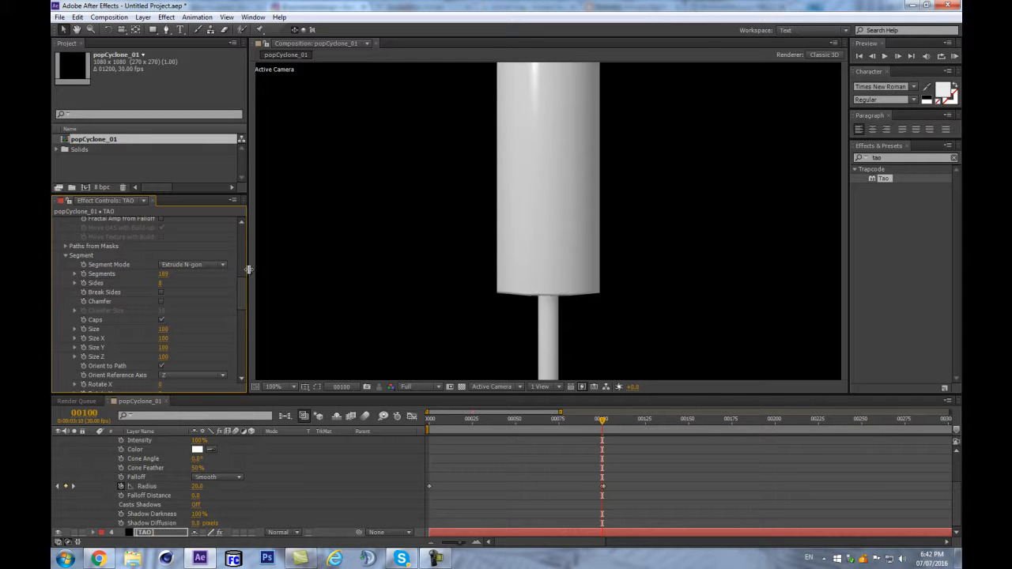
# - Try converting the TAO light's Radius keyframe at frame 100 to a hold keyframe
pyautogui.press('=')
pyautogui.press('=')
pyautogui.press('=')
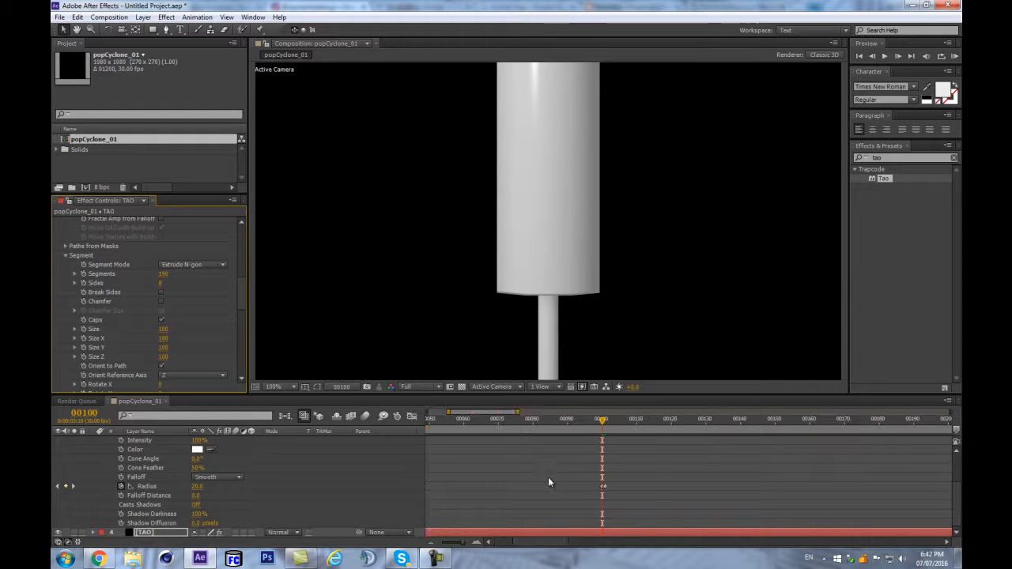
pyautogui.rightClick(601, 485)
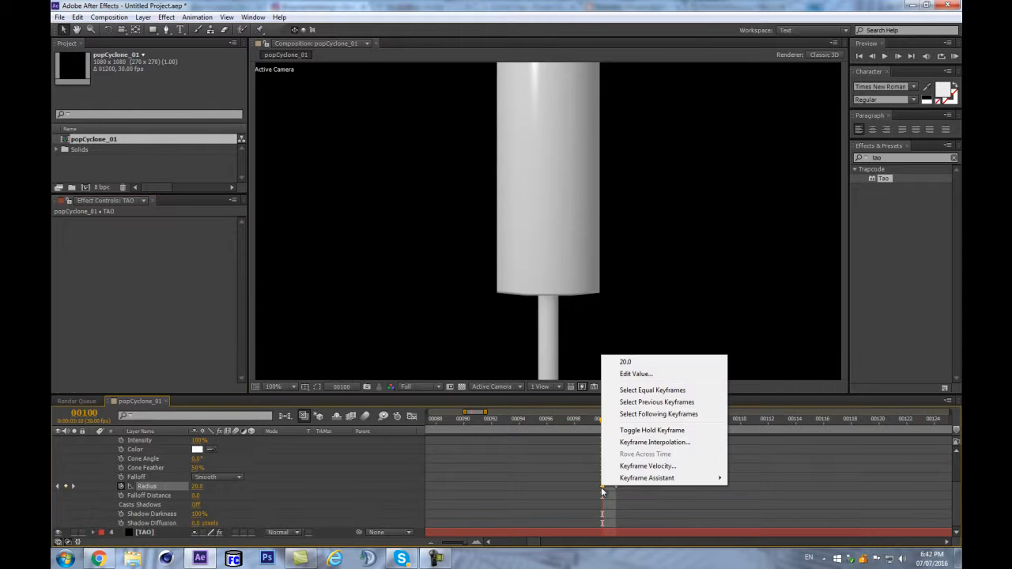
pyautogui.click(656, 431)
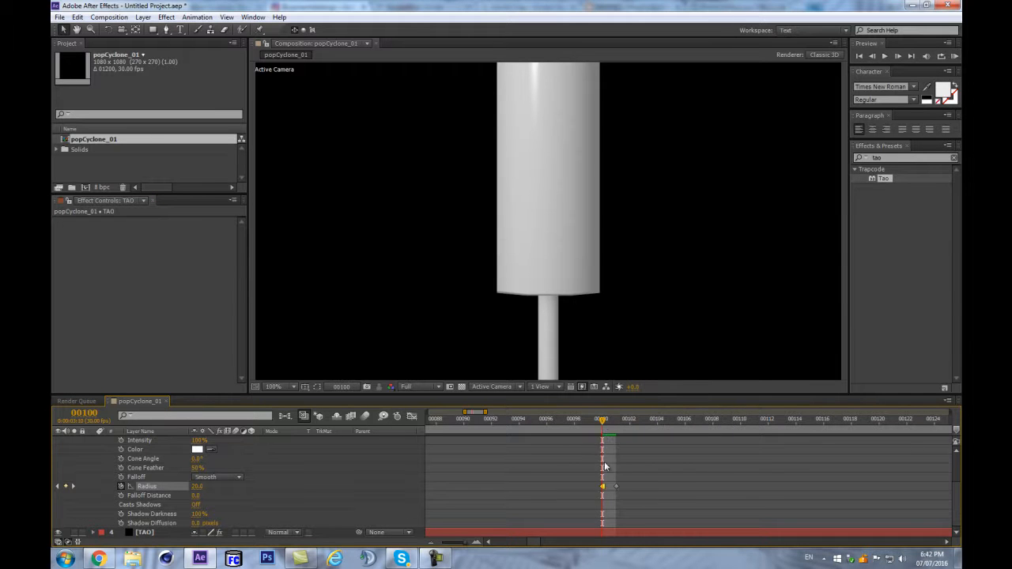
# - Move the Radius keyframe from frame 100 to frame 98 and check the whole popsicle
pyautogui.click(617, 425)
pyautogui.press('pageup')
pyautogui.click(585, 421)
pyautogui.moveTo(585, 426)
pyautogui.mouseDown()
pyautogui.moveTo(613, 421)
pyautogui.moveTo(572, 426)
pyautogui.mouseUp()
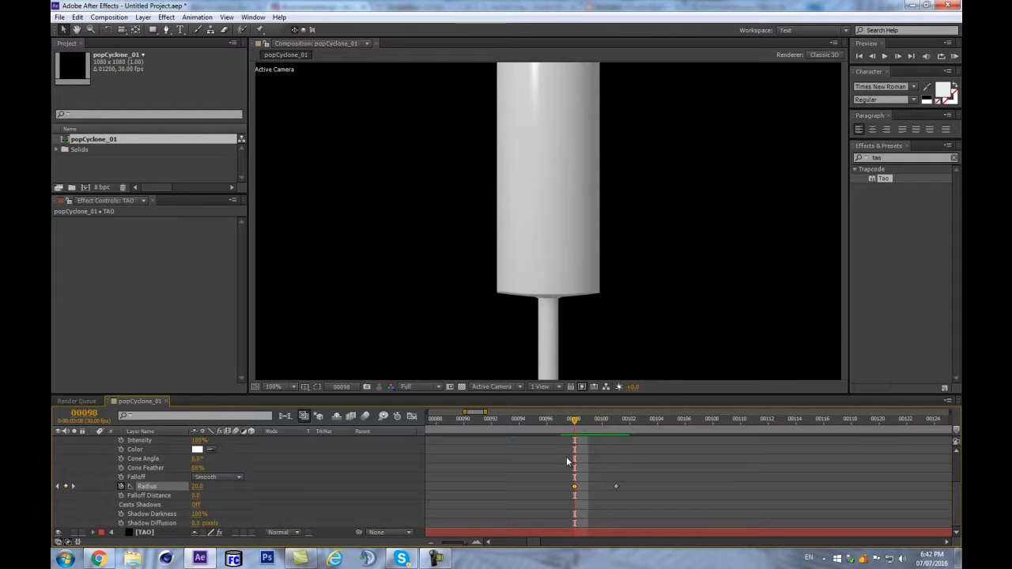
pyautogui.scroll(-4, 648, 246)
pyautogui.scroll(2, 636, 254)
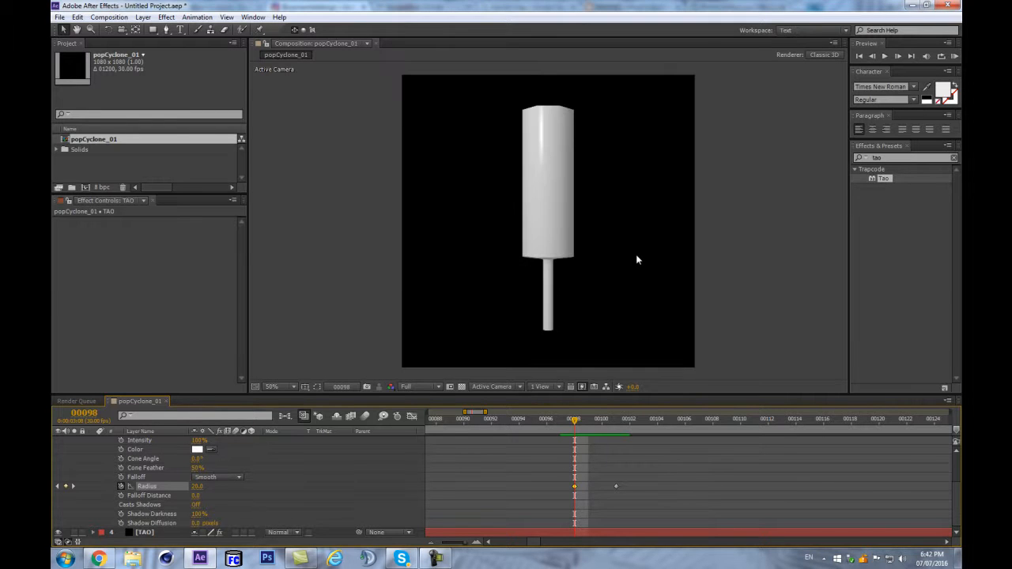
# - Save the project as tao-popCyclone in a new tao-popCyclone folder inside ae-projects
pyautogui.hotkey('ctrl', 's')
pyautogui.click(158, 48)
pyautogui.click(129, 67)
pyautogui.write('ta')
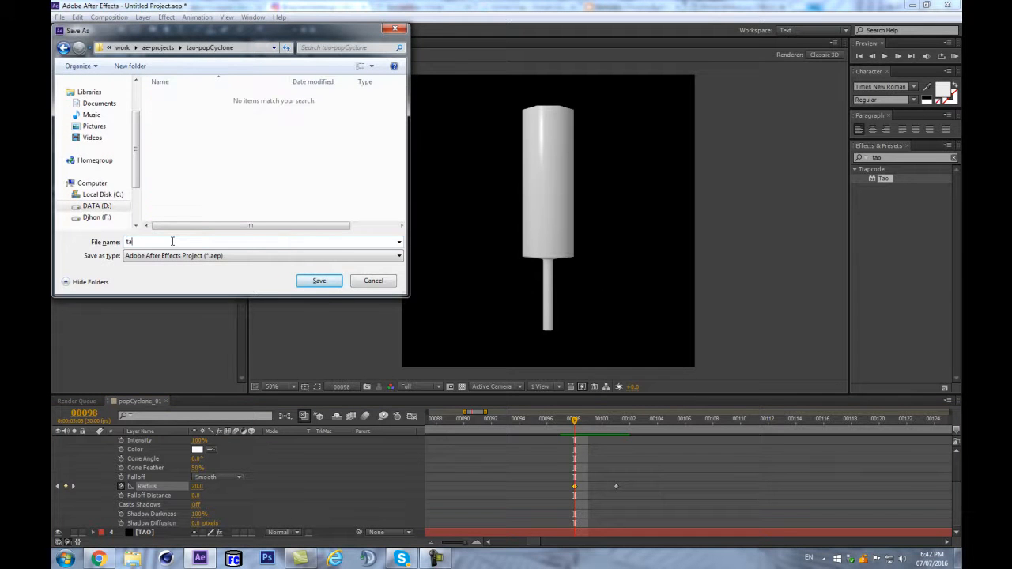
pyautogui.write('o-popCyclone')
pyautogui.press('Return')
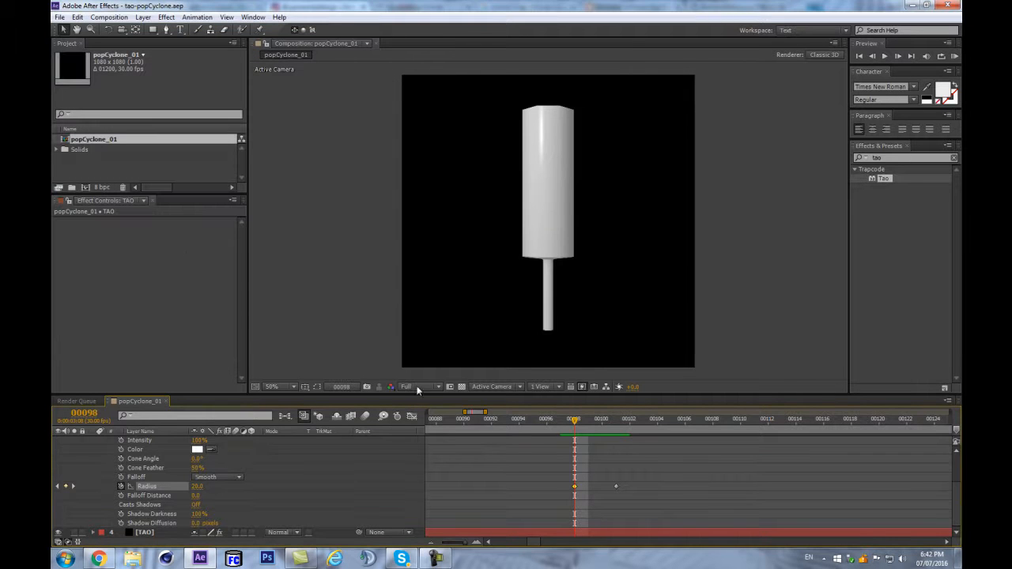
# - Go to frame 300 and add a Radius keyframe of 100 there for the TAO light
pyautogui.press('-')
pyautogui.press('-')
pyautogui.press('-')
pyautogui.press('-')
pyautogui.press('-')
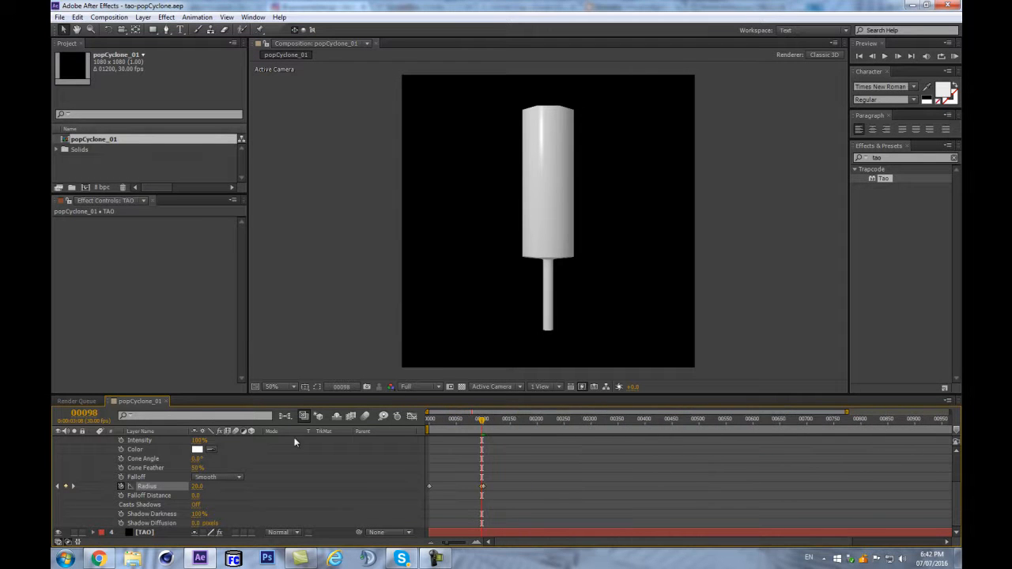
pyautogui.click(85, 413)
pyautogui.write('3')
pyautogui.write('30')
pyautogui.press('Return')
pyautogui.press('Return')
pyautogui.click(85, 415)
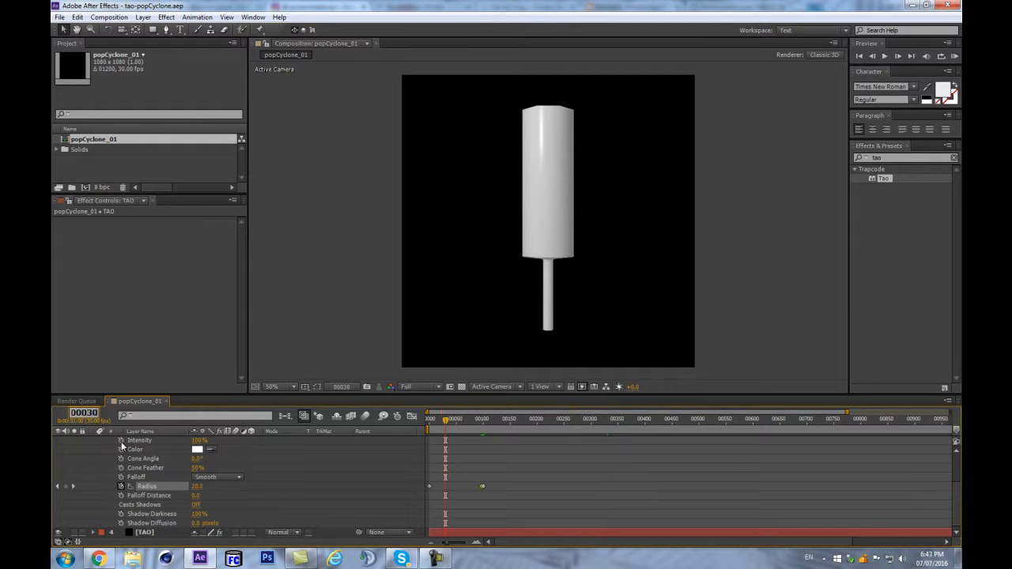
pyautogui.write('300')
pyautogui.press('Return')
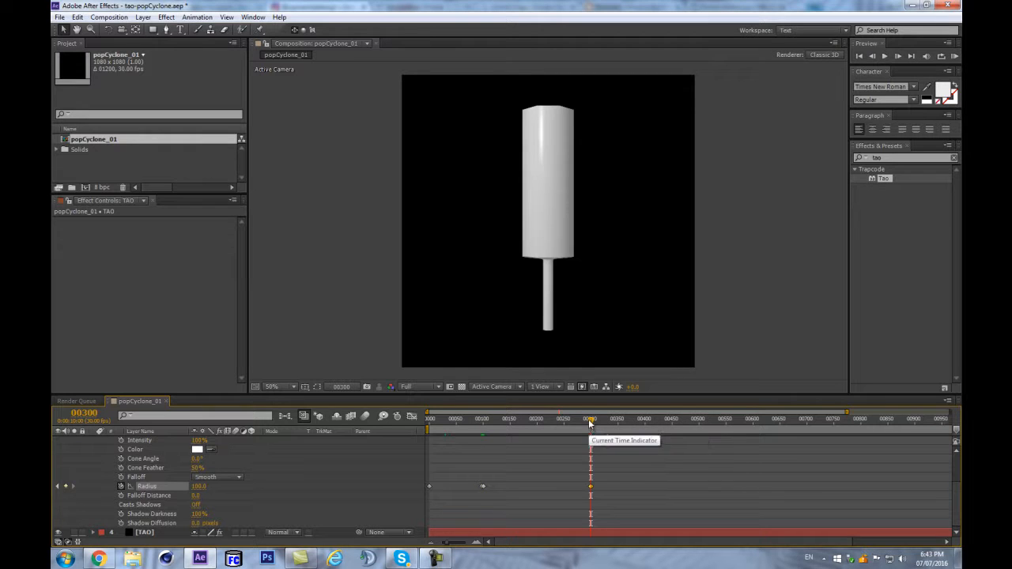
# - Show the layer controls and add a Radius keyframe for the TAO light at frame 280
pyautogui.scroll(5, 114, 490)
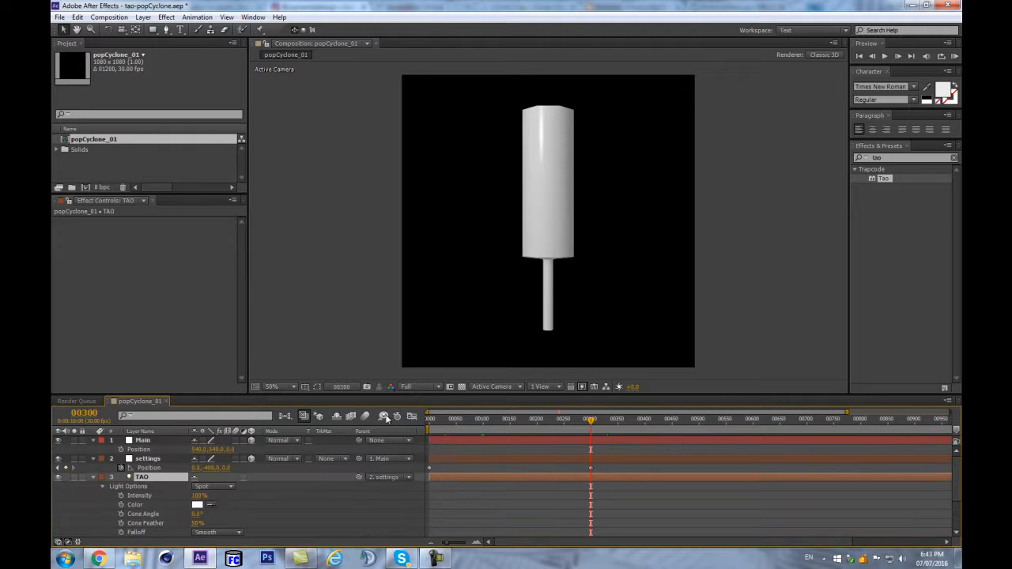
pyautogui.hotkey('ctrl', 'shift', 'h')
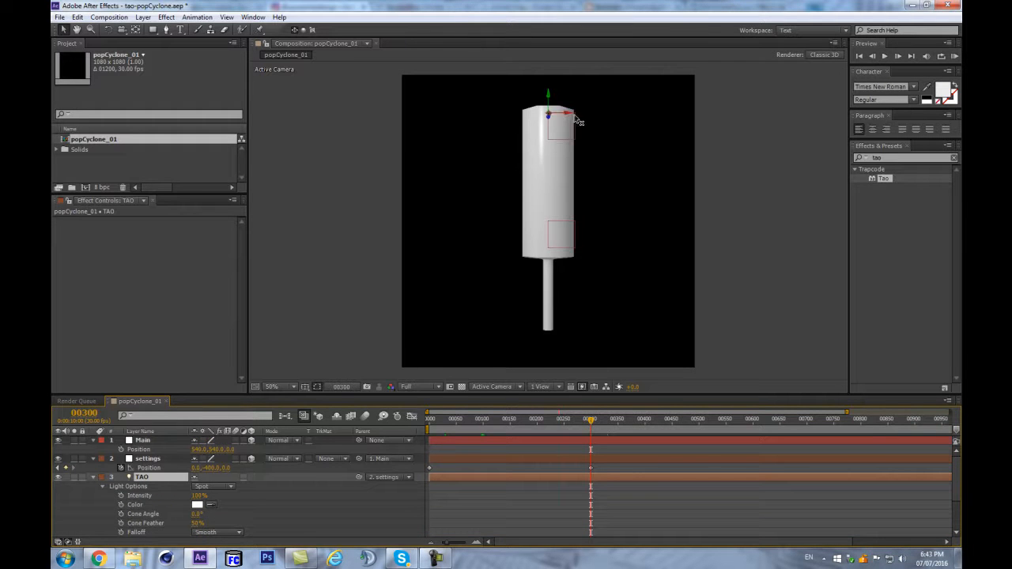
pyautogui.scroll(-3, 582, 475)
pyautogui.moveTo(595, 428); pyautogui.dragTo(581, 425)
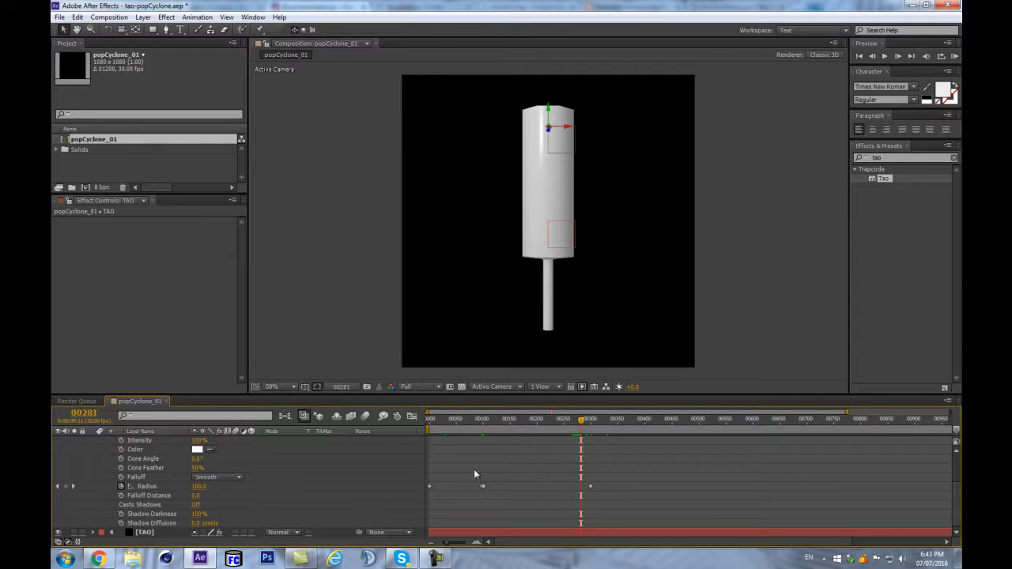
pyautogui.press('pageup')
pyautogui.click(65, 486)
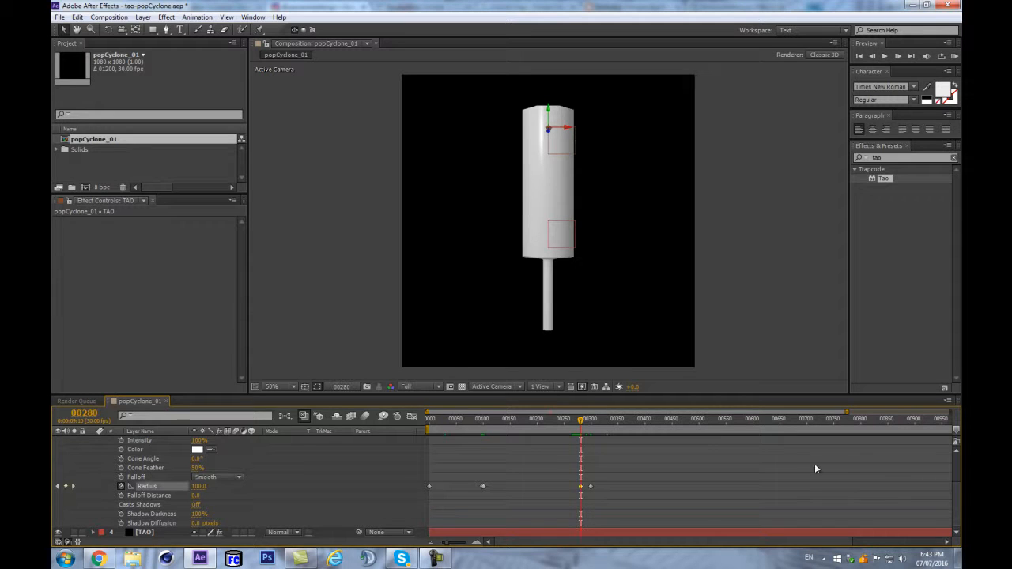
# - Toggle hold on the TAO light's Radius keyframe at about frame 100
pyautogui.press('=')
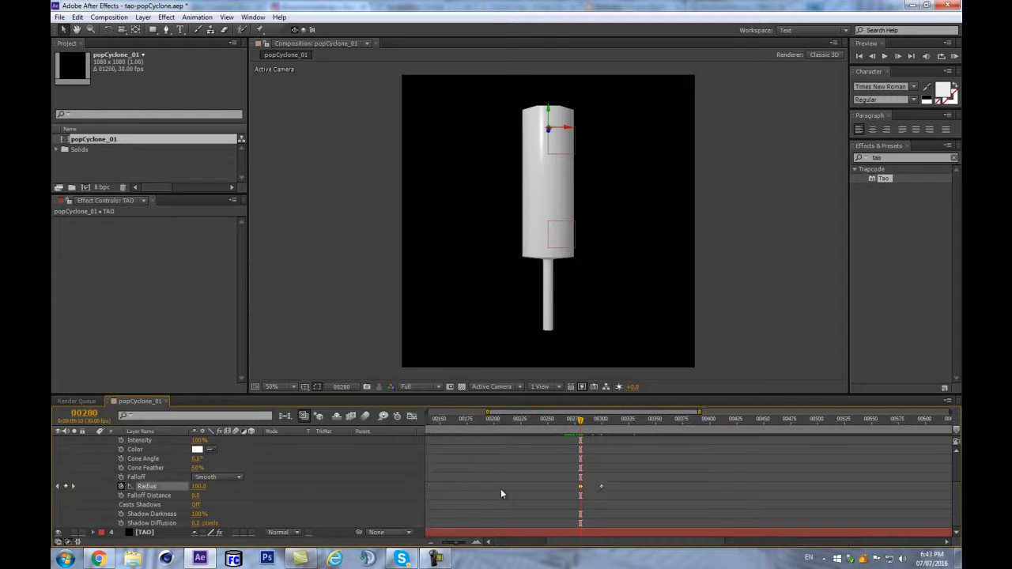
pyautogui.press('space')
pyautogui.moveTo(473, 474); pyautogui.dragTo(592, 477)
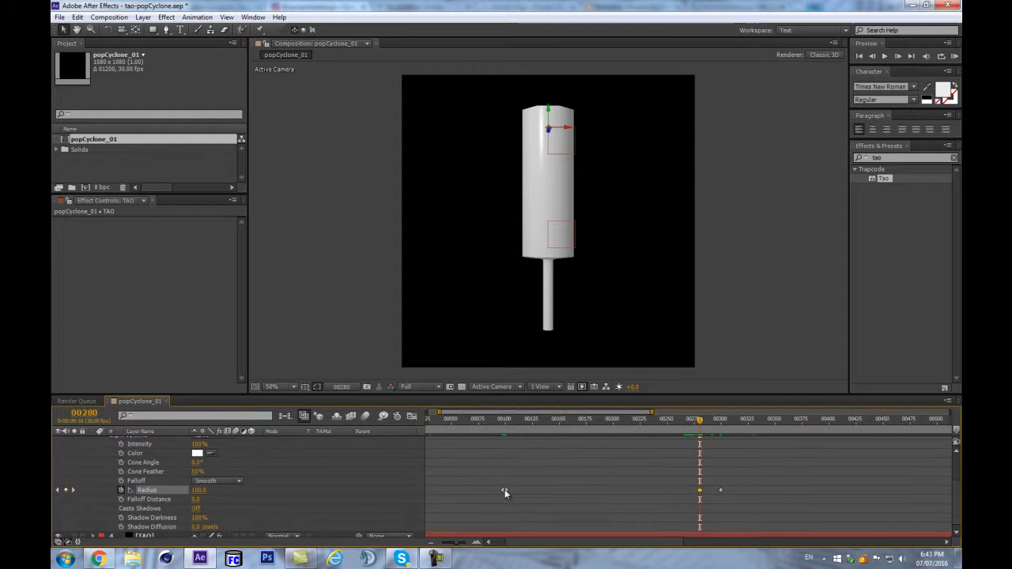
pyautogui.rightClick(505, 491)
pyautogui.click(546, 435)
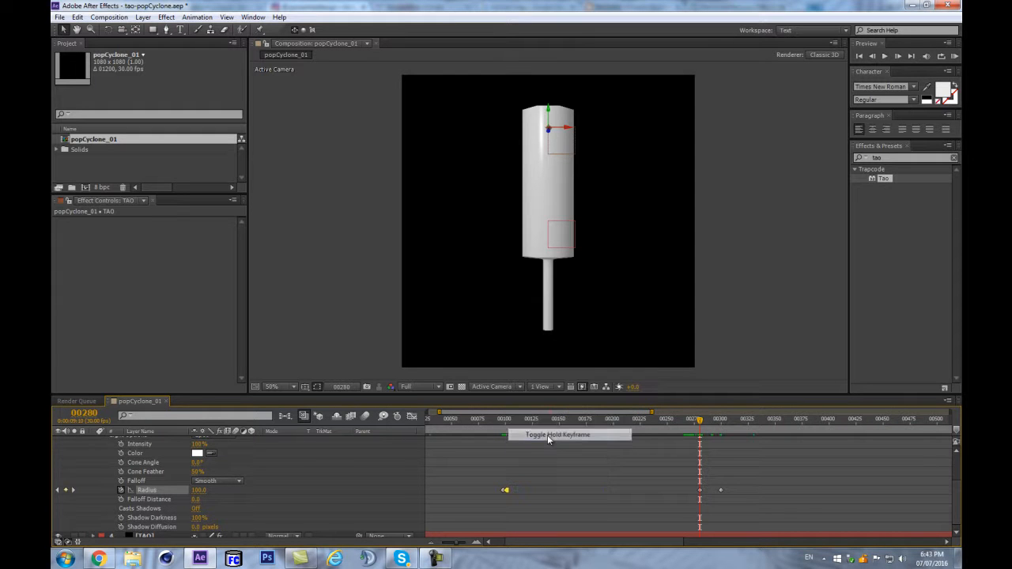
pyautogui.moveTo(507, 422); pyautogui.dragTo(700, 427)
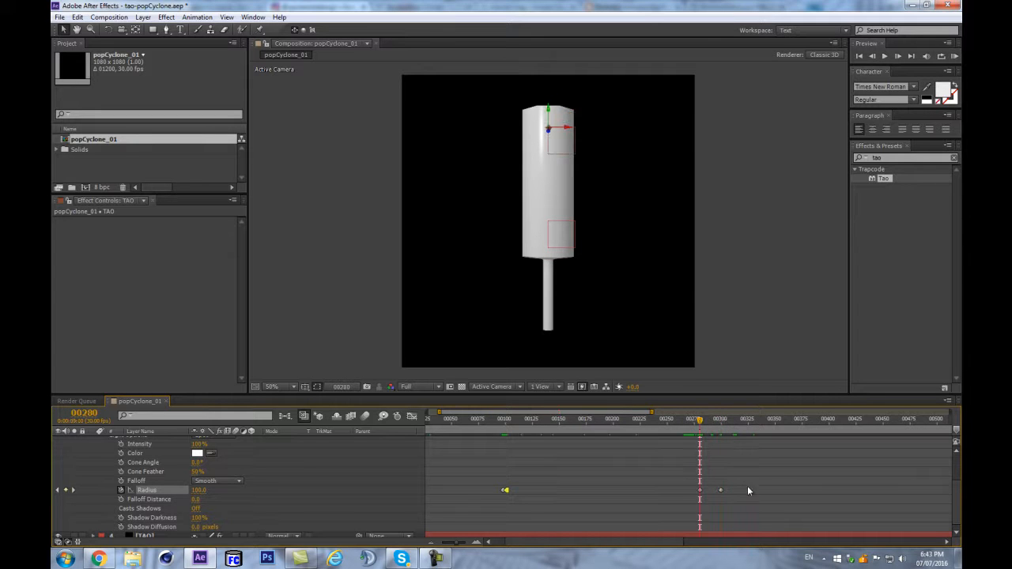
# - Apply Easy Ease to the Radius keyframes at frames 280 and 300
pyautogui.moveTo(688, 485); pyautogui.dragTo(729, 502)
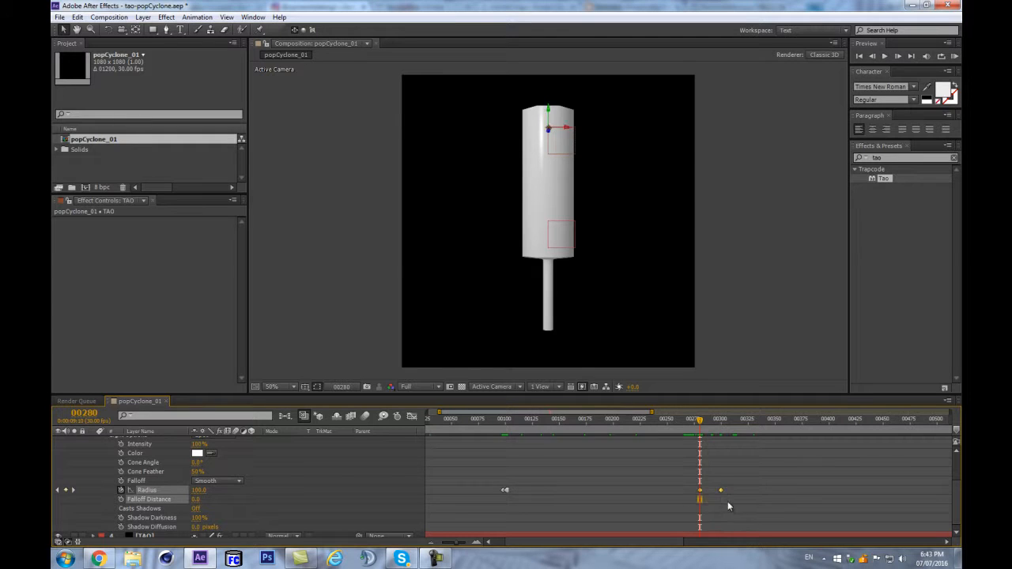
pyautogui.rightClick(702, 495)
pyautogui.moveTo(754, 486)
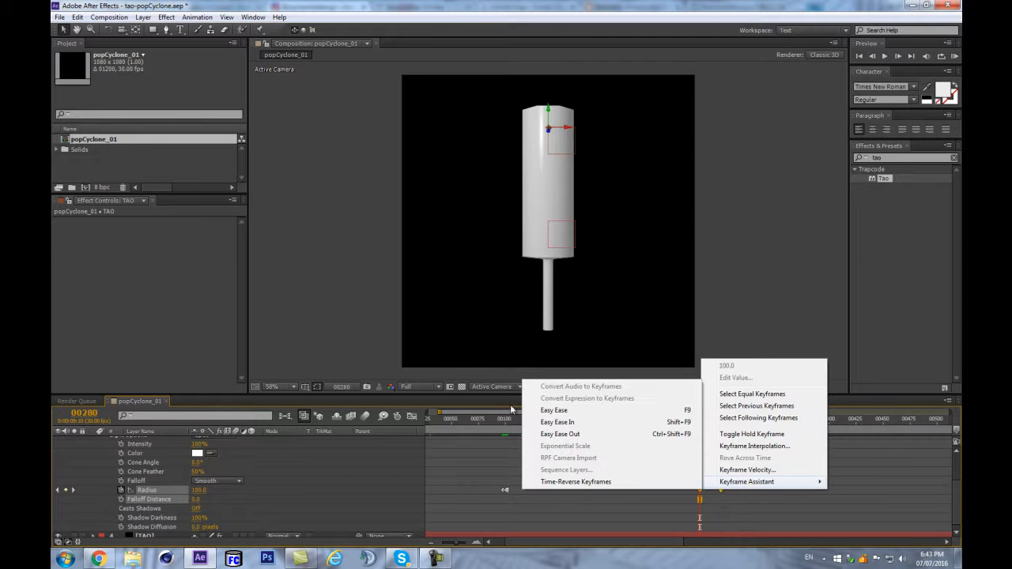
pyautogui.click(554, 411)
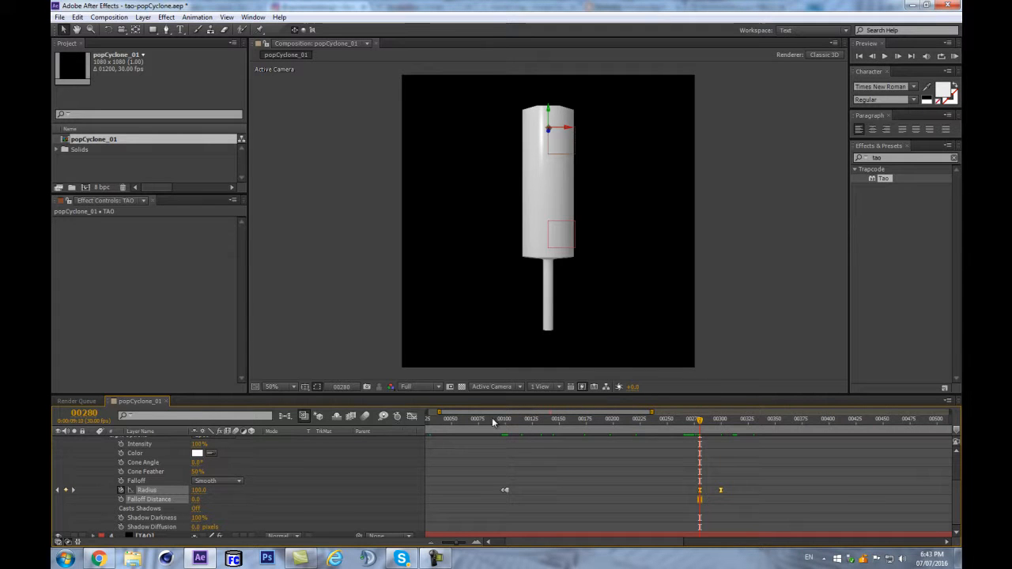
# - Examine the Radius curve between frames 280 and 300 in the graph editor, and return to the keyframe view
pyautogui.click(412, 417)
pyautogui.press('=')
pyautogui.press('=')
pyautogui.press('=')
pyautogui.press('-')
pyautogui.press('-')
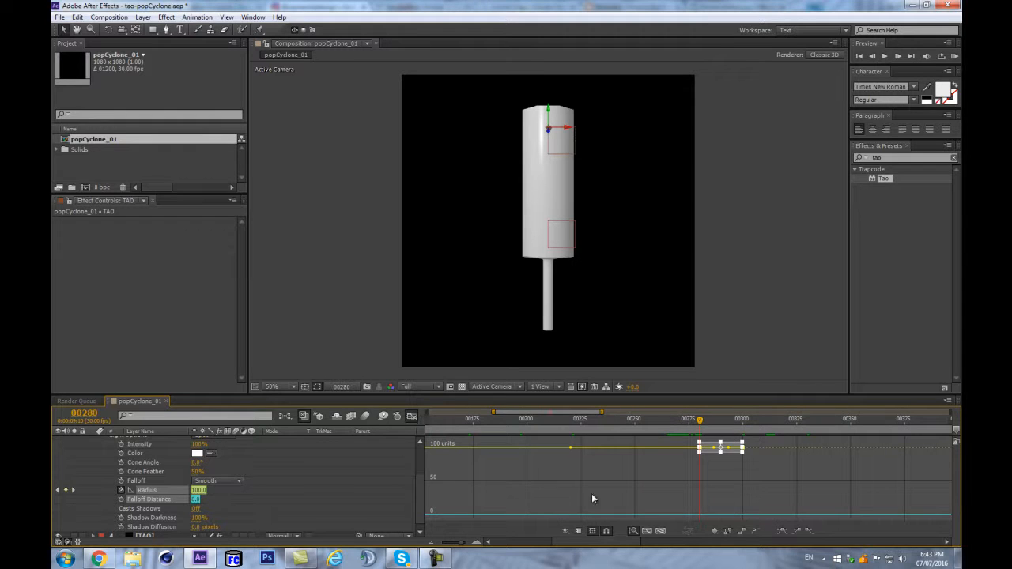
pyautogui.click(412, 417)
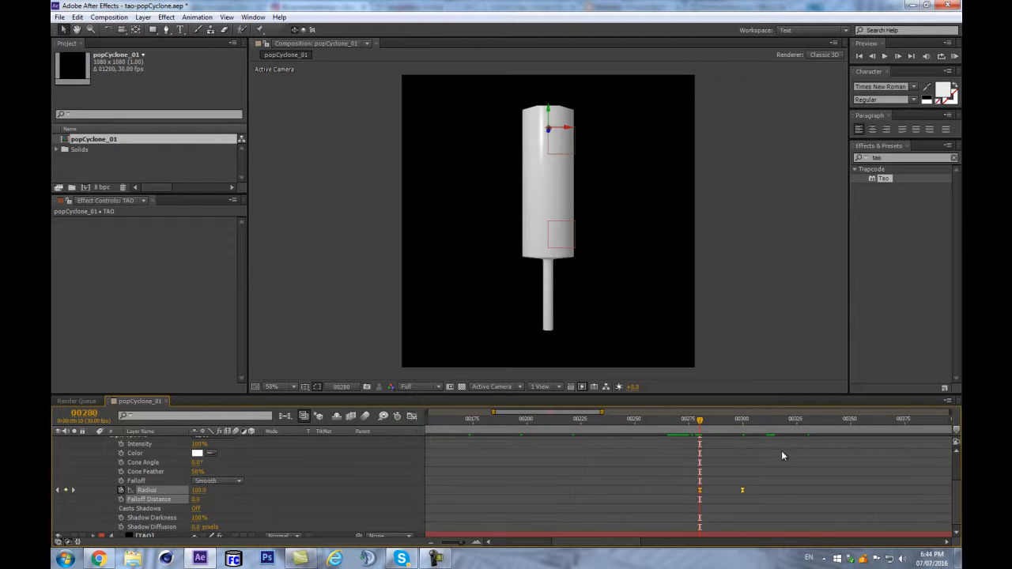
# - Set the TAO light's Radius to 0 at frame 300
pyautogui.click(741, 423)
pyautogui.click(304, 488)
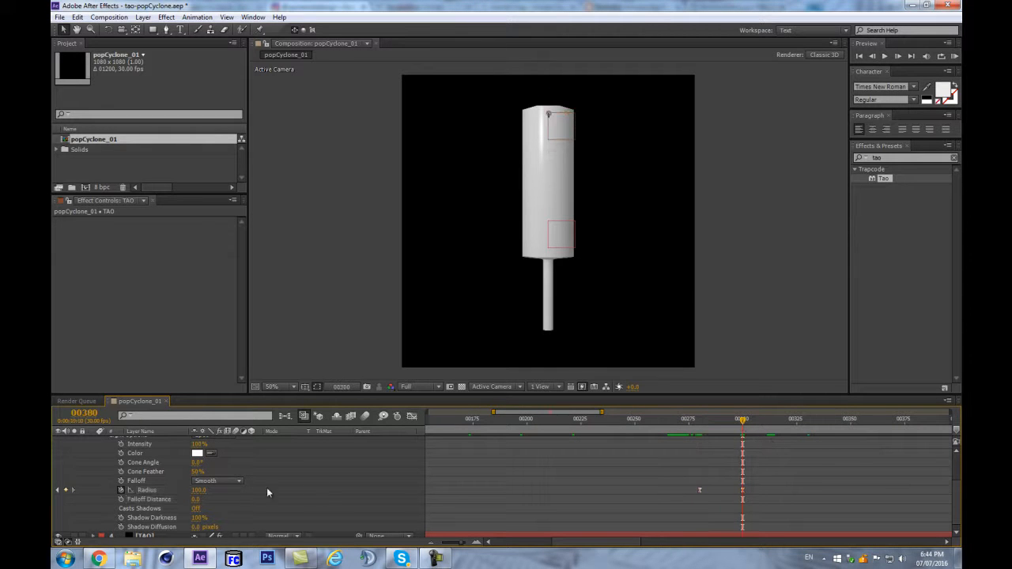
pyautogui.click(200, 491)
pyautogui.write('0')
pyautogui.press('Return')
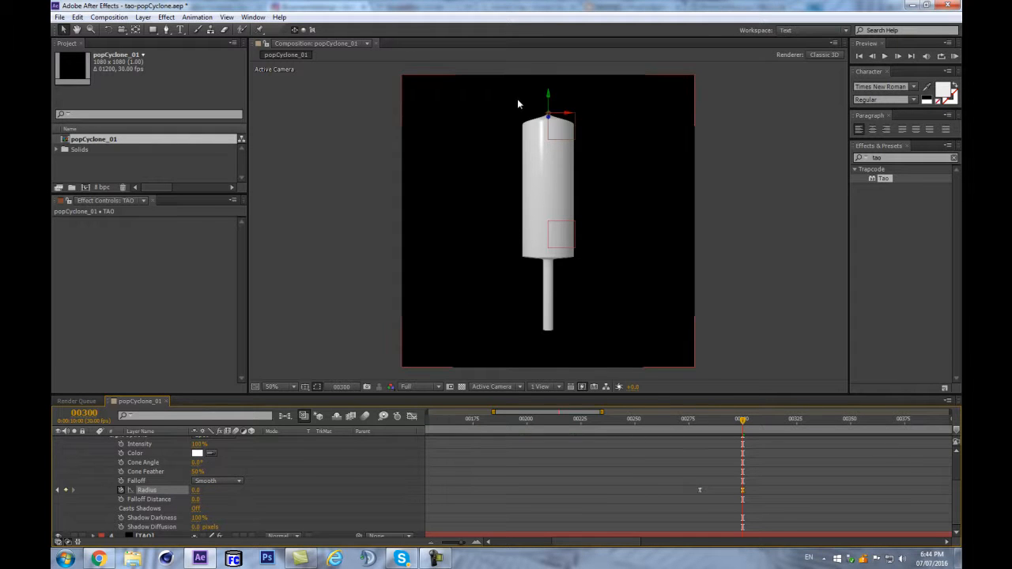
# - Convert the Radius keyframes at frames 280 and 300 to linear and inspect the popsicle's tip
pyautogui.scroll(2, 518, 103)
pyautogui.press('space')
pyautogui.moveTo(547, 71); pyautogui.dragTo(550, 195)
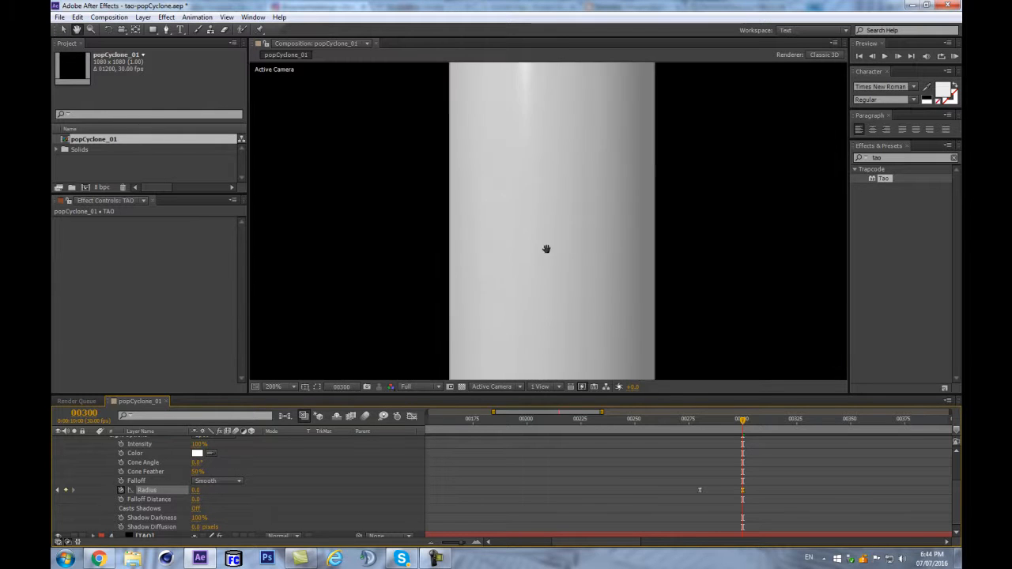
pyautogui.moveTo(527, 135); pyautogui.dragTo(544, 251)
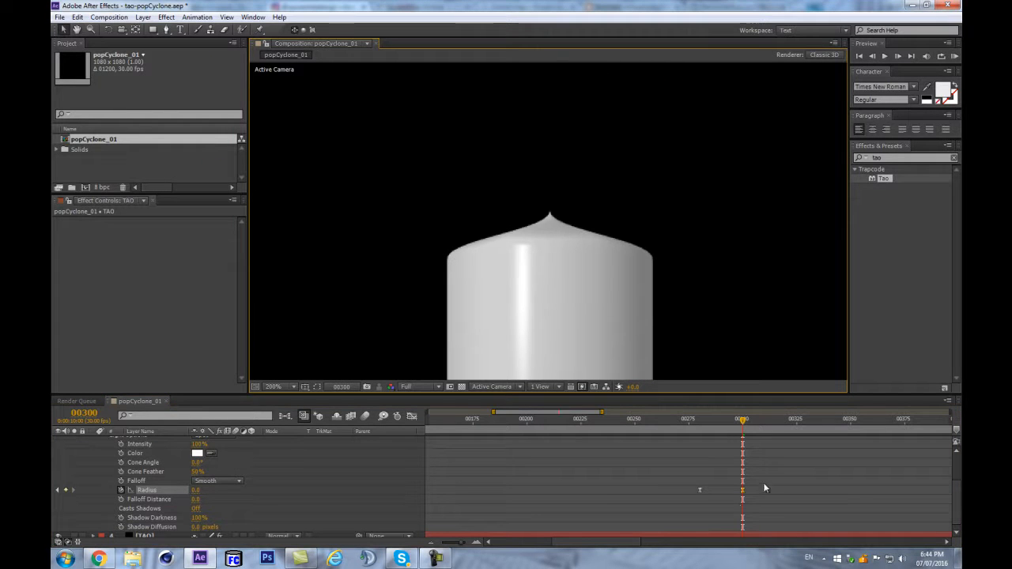
pyautogui.moveTo(763, 491); pyautogui.dragTo(699, 503)
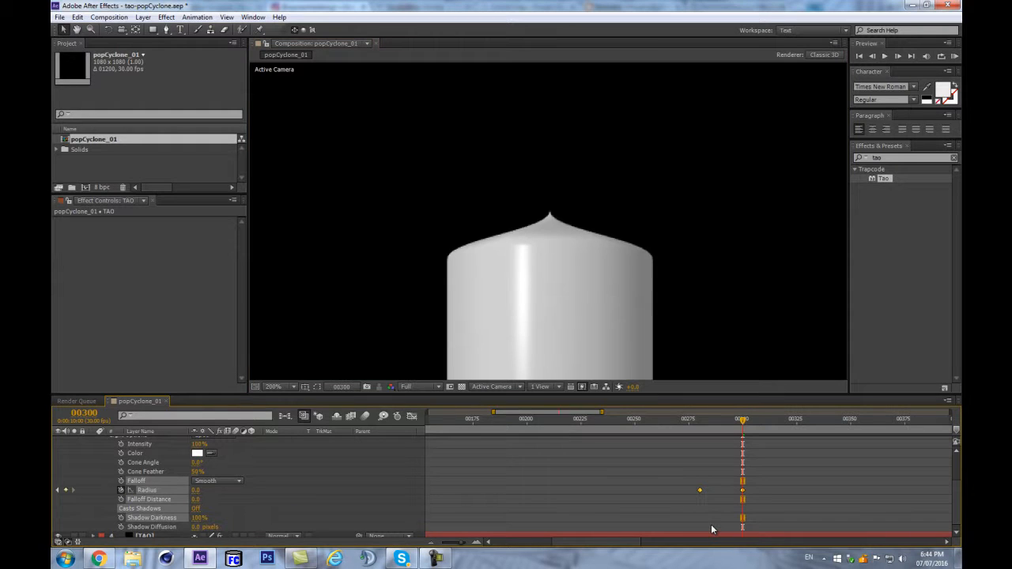
pyautogui.scroll(-2, 557, 212)
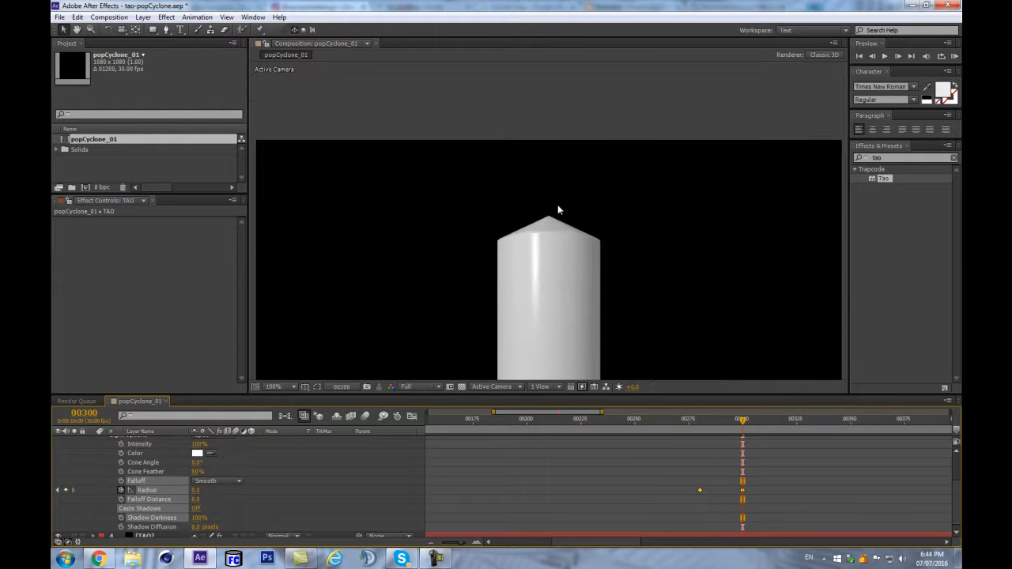
pyautogui.scroll(-1, 538, 250)
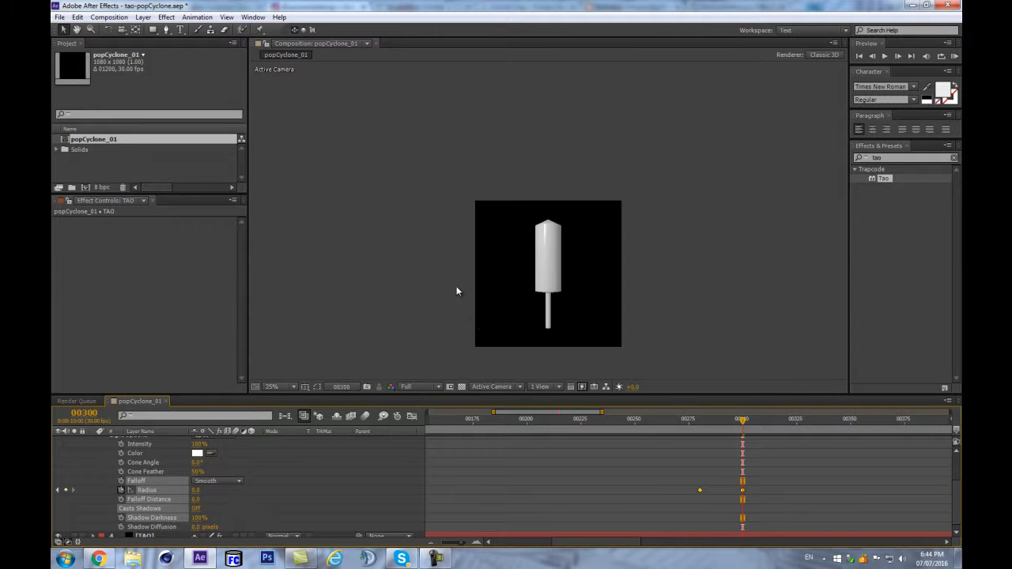
pyautogui.moveTo(372, 344); pyautogui.dragTo(370, 253)
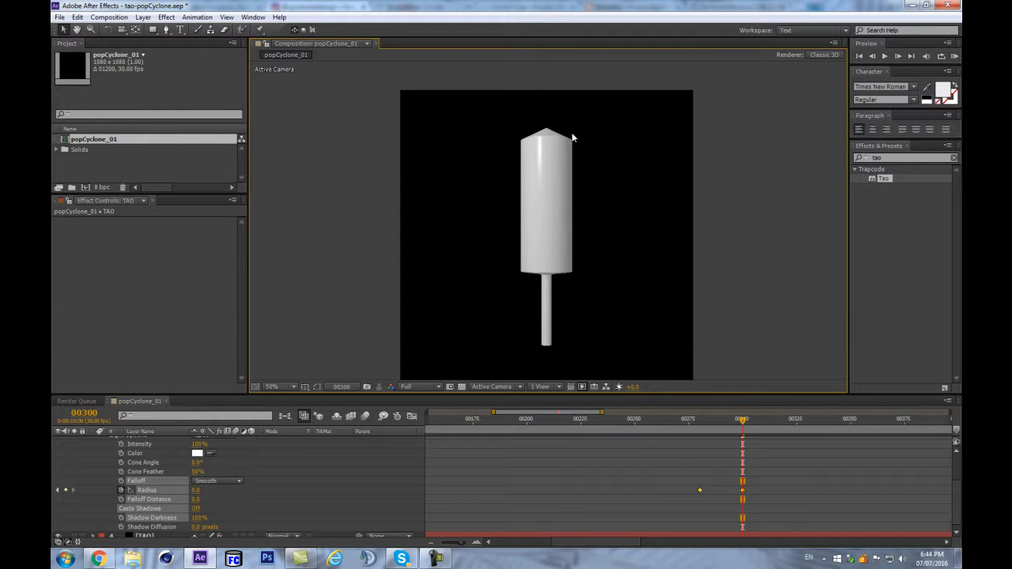
pyautogui.click(660, 463)
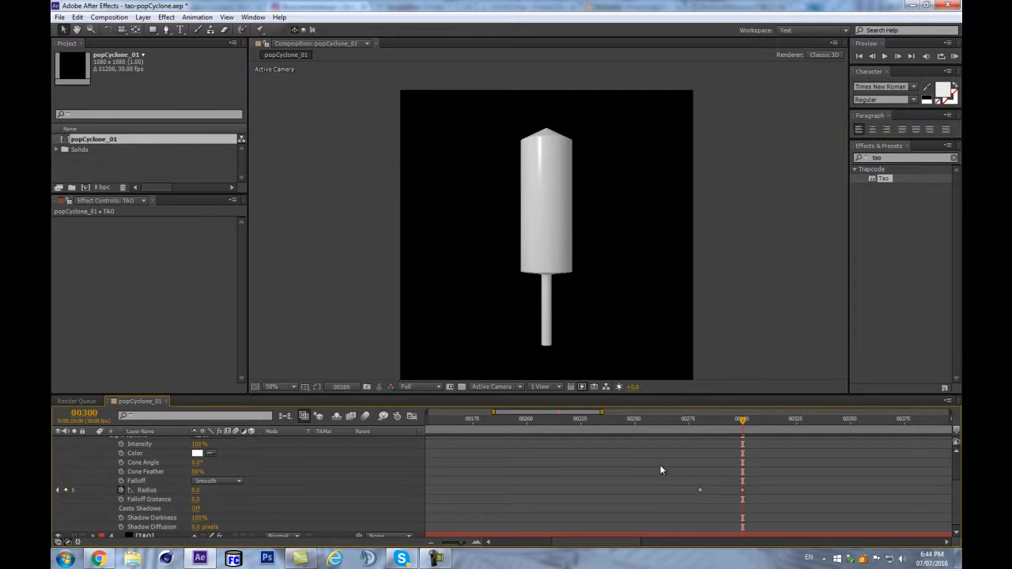
# - Select the Radius keyframes at frames 280 and 300 and display their curve in the graph editor
pyautogui.moveTo(787, 468); pyautogui.dragTo(657, 501)
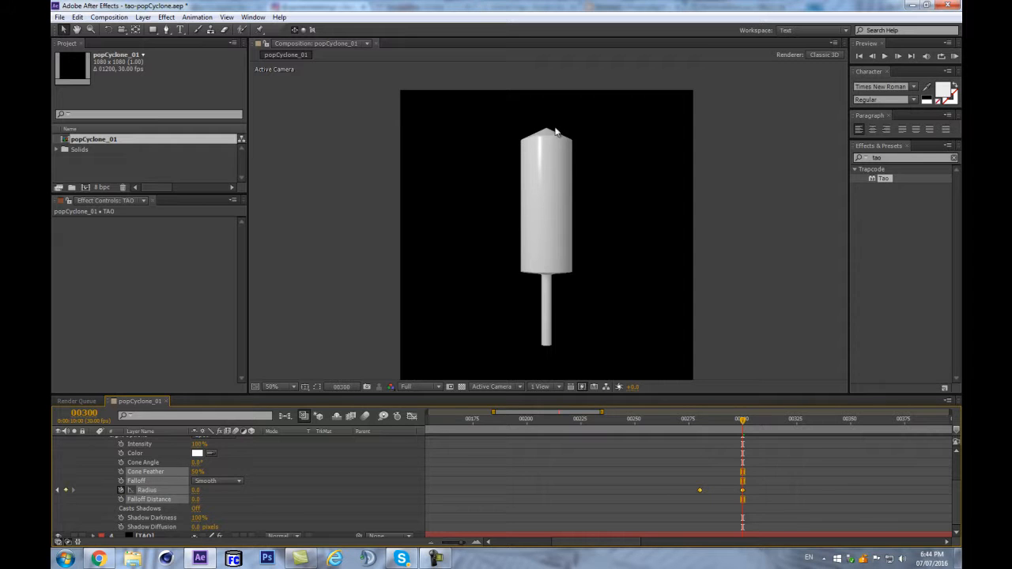
pyautogui.click(743, 509)
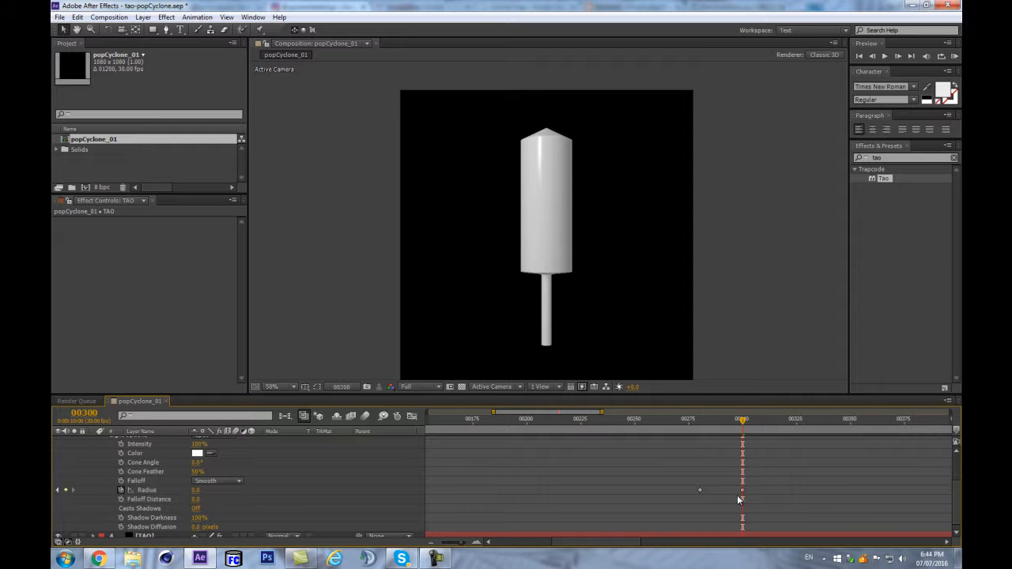
pyautogui.moveTo(733, 394); pyautogui.dragTo(733, 368)
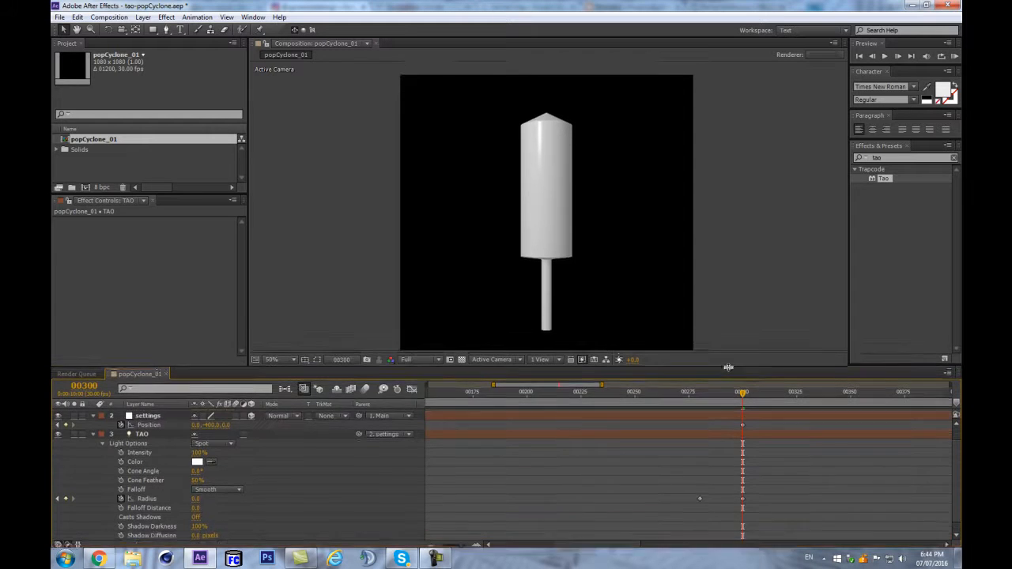
pyautogui.moveTo(683, 495); pyautogui.dragTo(757, 511)
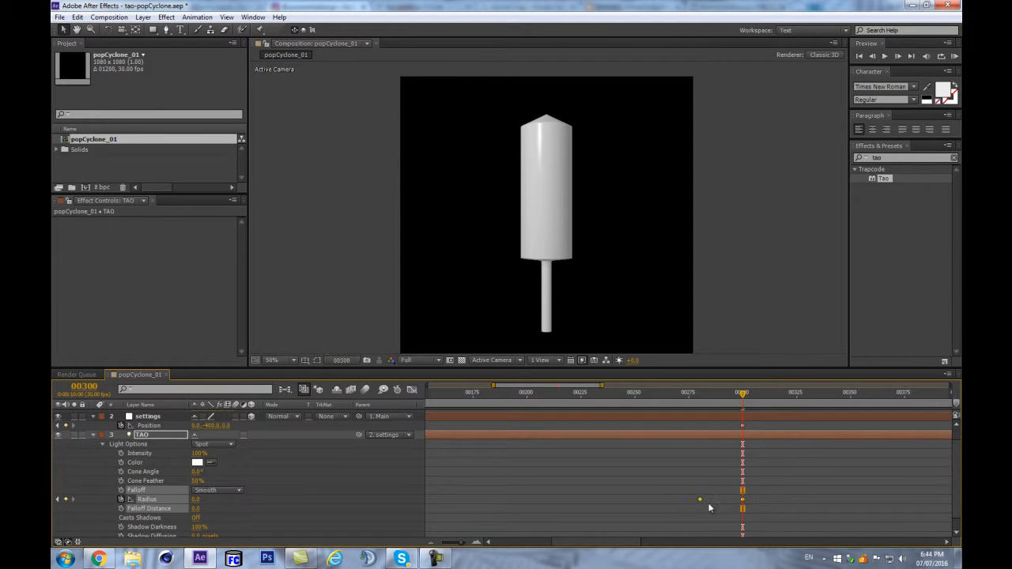
pyautogui.click(411, 391)
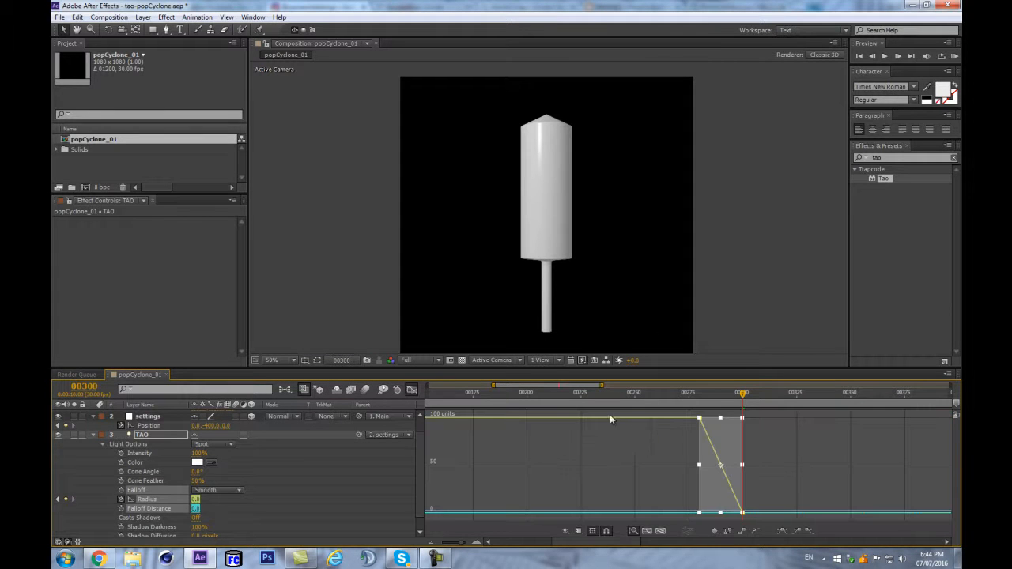
# - Hide the Parent and Mode columns and enlarge the timeline to give the graph more room
pyautogui.rightClick(369, 407)
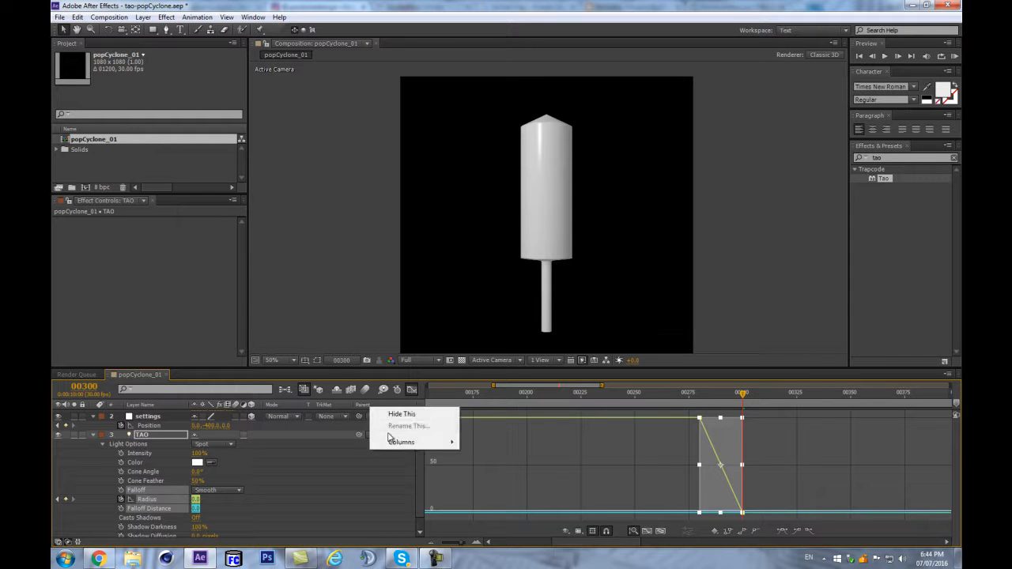
pyautogui.click(392, 414)
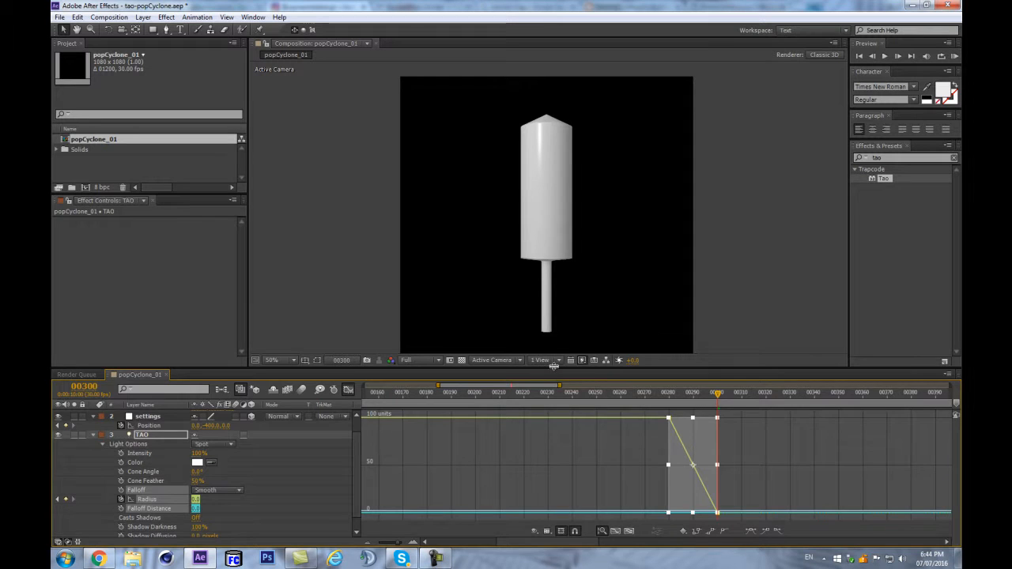
pyautogui.moveTo(554, 369); pyautogui.dragTo(553, 257)
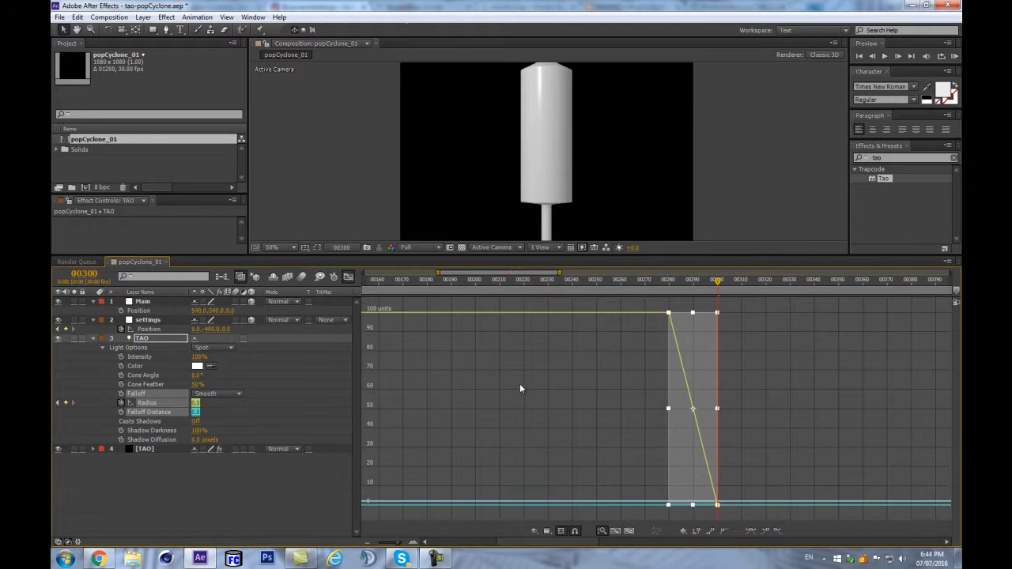
pyautogui.rightClick(318, 296)
pyautogui.click(348, 299)
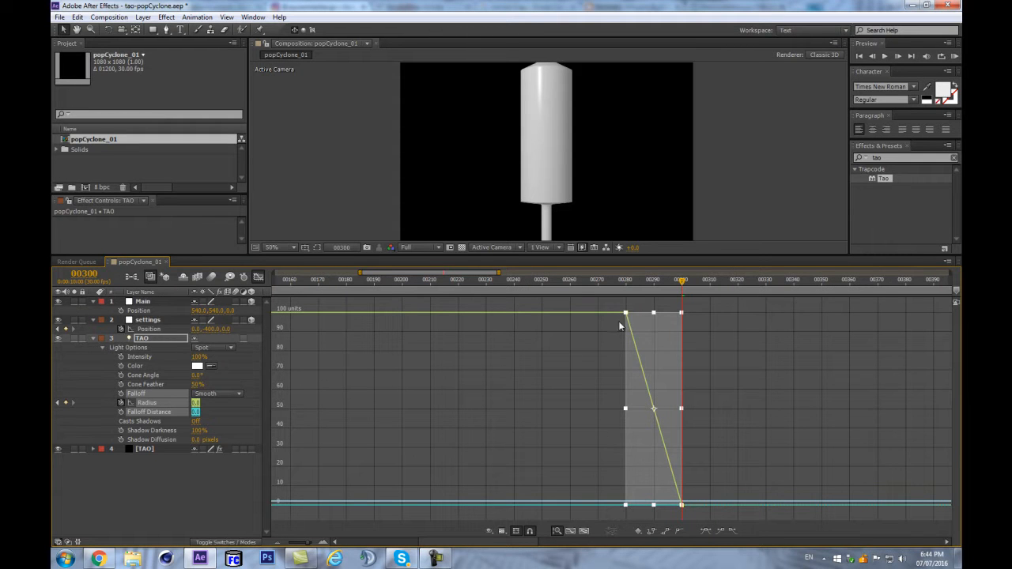
# - Switch the Radius curve to the speed graph and apply Easy Ease to the keyframe at frame 300
pyautogui.click(503, 532)
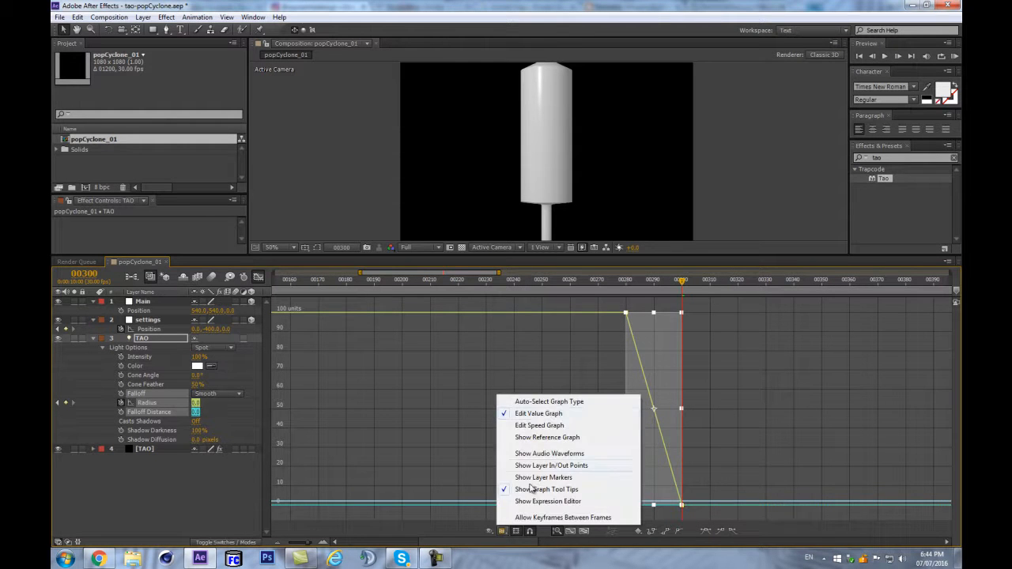
pyautogui.click(531, 426)
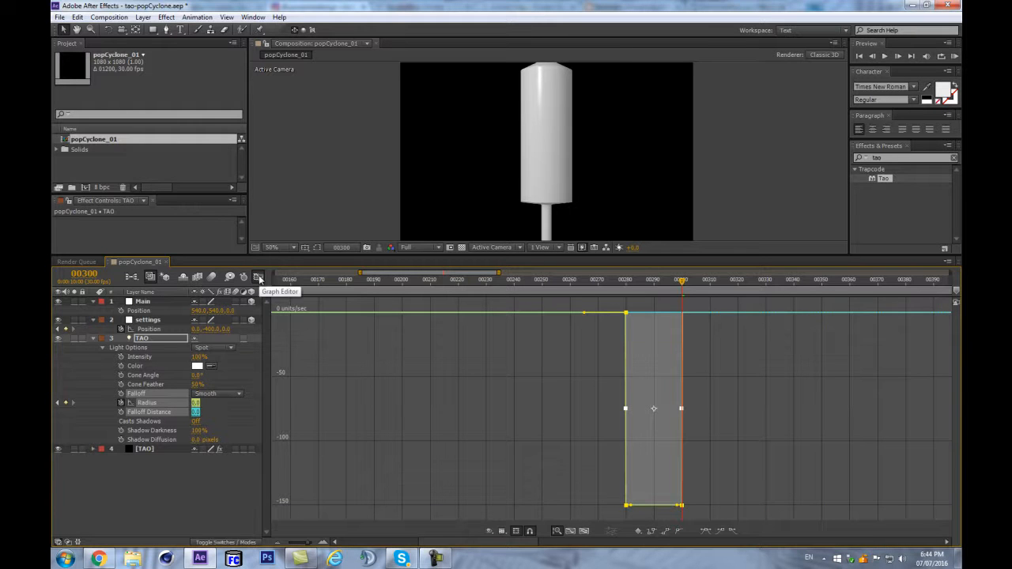
pyautogui.click(260, 279)
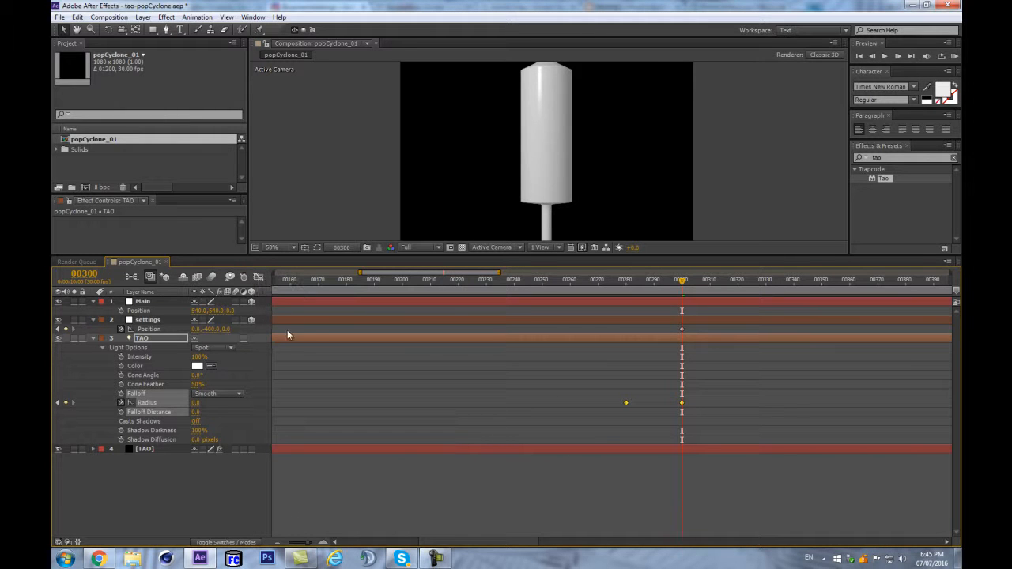
pyautogui.click(258, 278)
pyautogui.click(623, 500)
pyautogui.moveTo(748, 477); pyautogui.dragTo(678, 510)
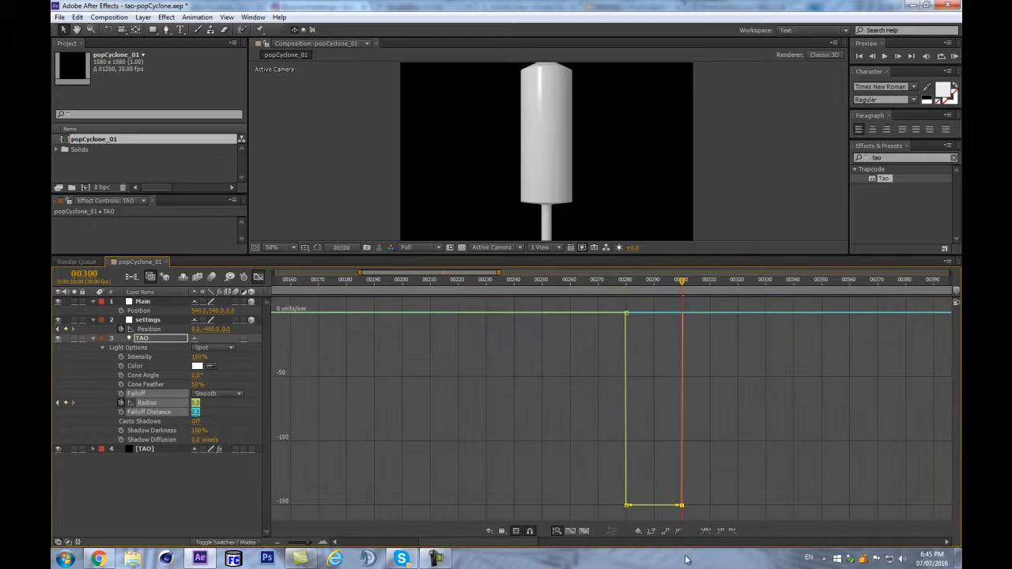
pyautogui.click(706, 531)
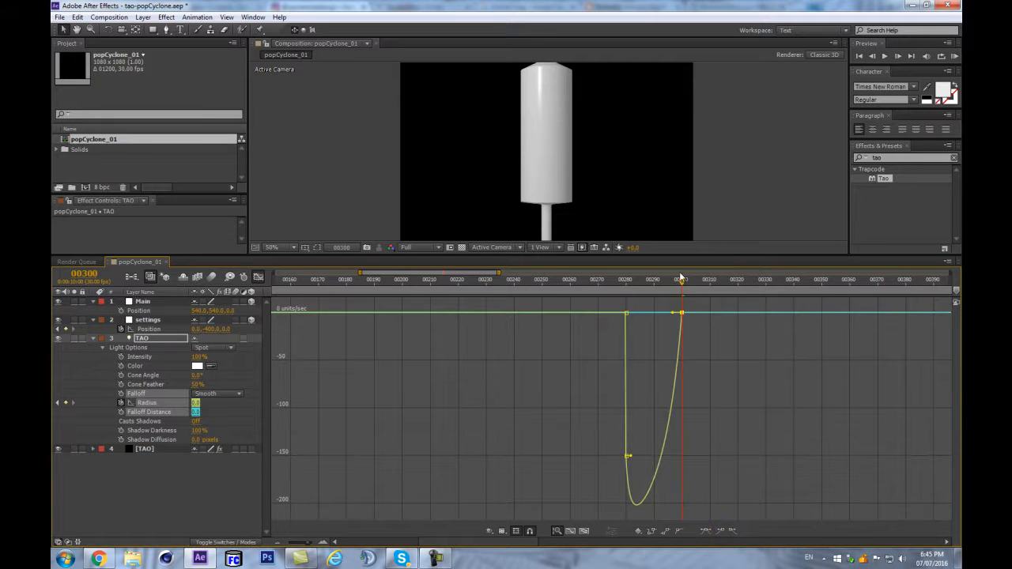
# - Apply Easy Ease to the Radius keyframe at frame 280 and enlarge the composition view to show the whole popsicle
pyautogui.moveTo(588, 429); pyautogui.dragTo(637, 473)
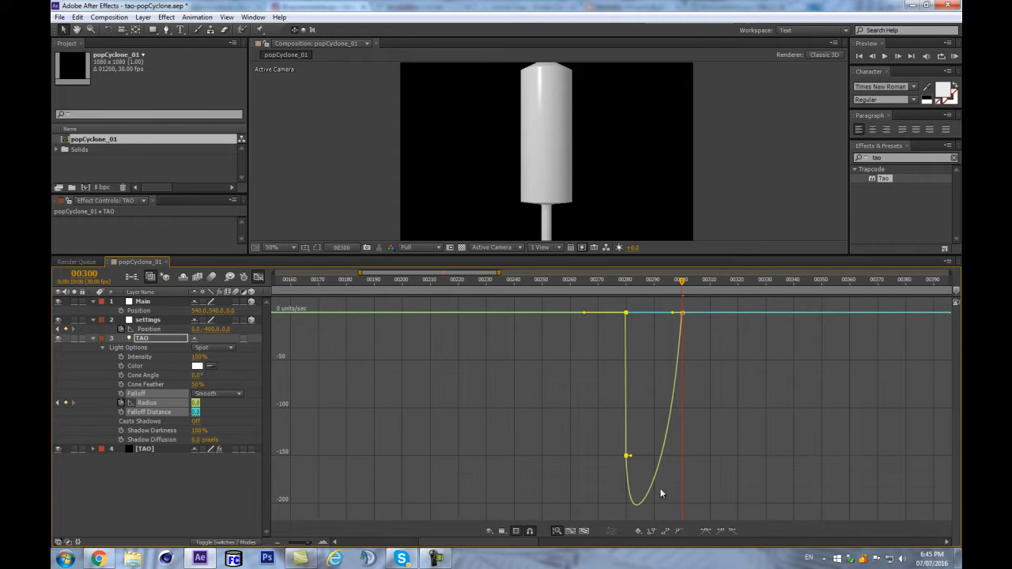
pyautogui.moveTo(547, 414); pyautogui.dragTo(627, 483)
pyautogui.moveTo(607, 312); pyautogui.dragTo(638, 470)
pyautogui.click(706, 530)
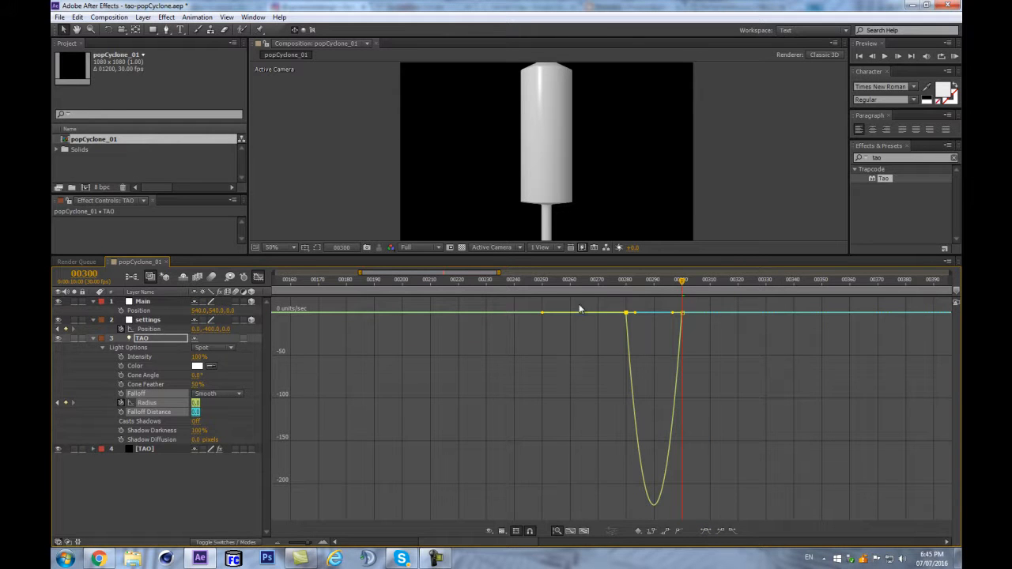
pyautogui.moveTo(623, 257); pyautogui.dragTo(611, 332)
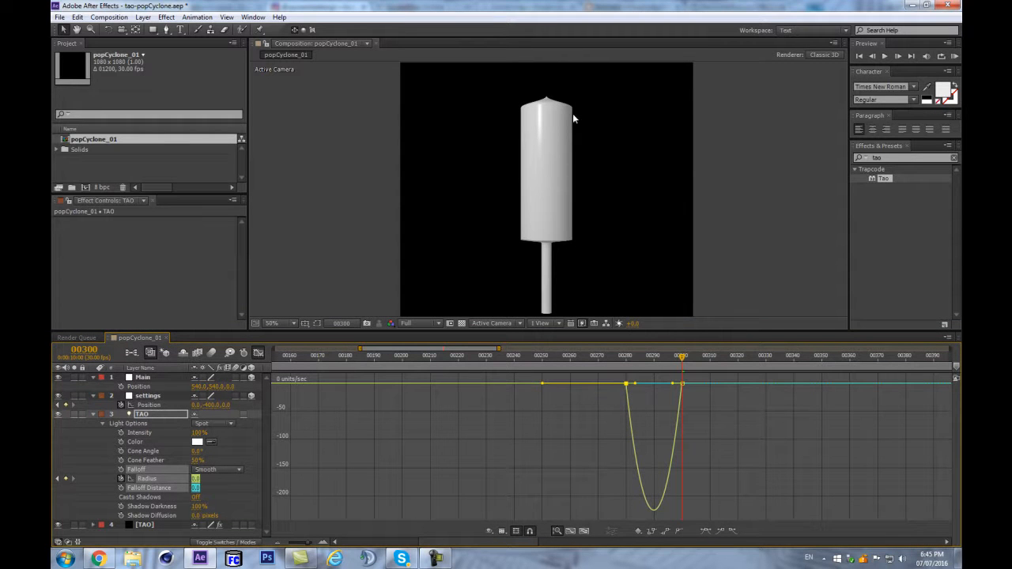
pyautogui.click(683, 385)
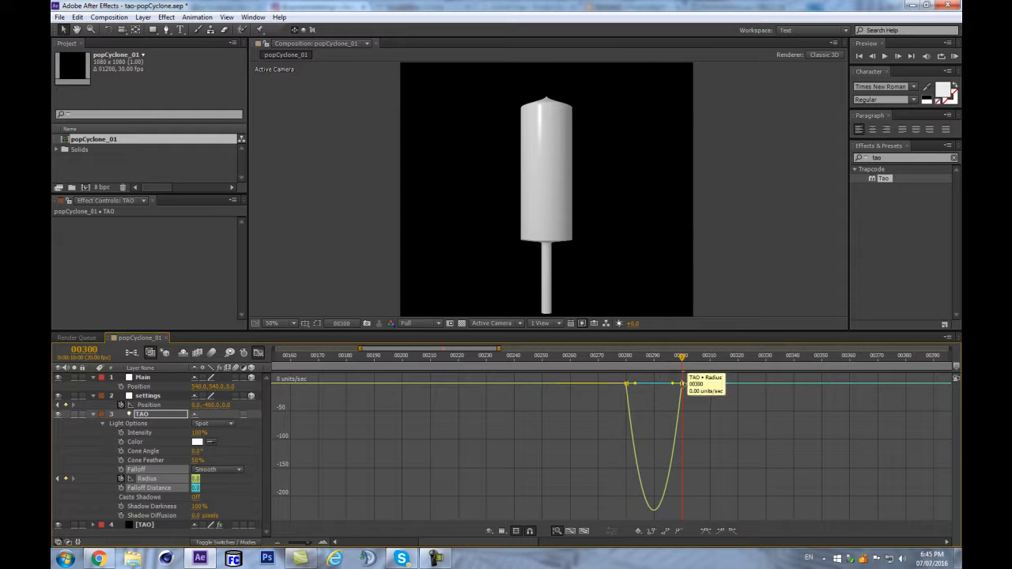
pyautogui.moveTo(680, 385)
pyautogui.mouseDown()
pyautogui.moveTo(681, 439)
pyautogui.moveTo(658, 399)
pyautogui.moveTo(668, 410)
pyautogui.moveTo(676, 388)
pyautogui.mouseUp()
pyautogui.click(677, 385)
pyautogui.click(676, 386)
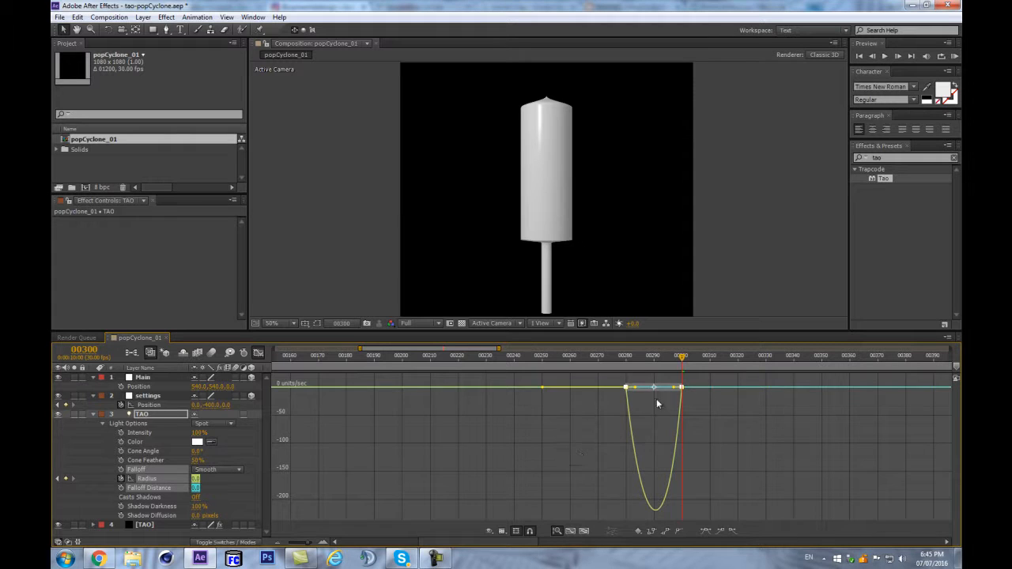
pyautogui.hotkey('ctrl', 'z')
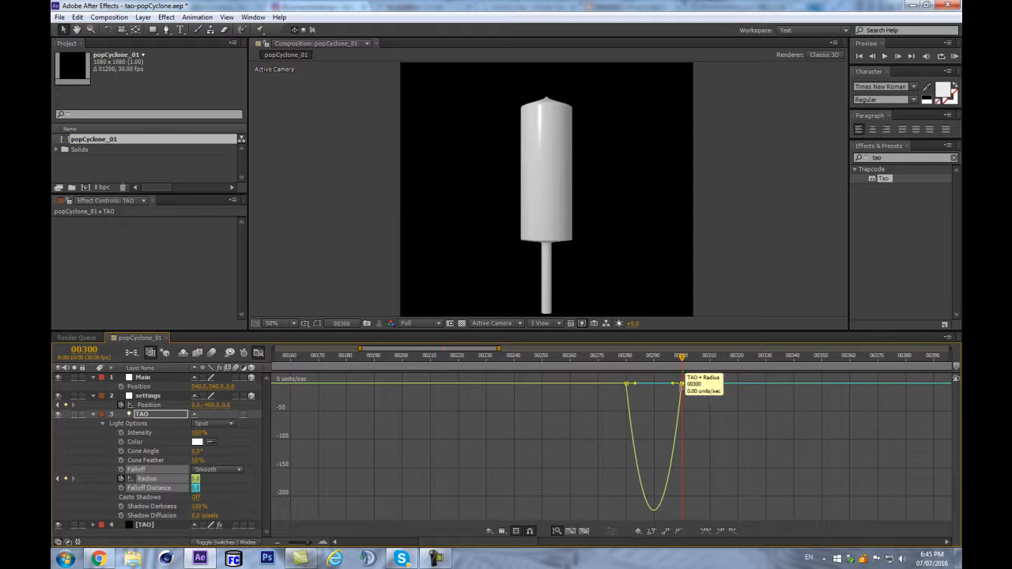
# - Switch to the value graph and pull the frame 300 Radius keyframe's handle upward until it is nearly vertical
pyautogui.click(500, 531)
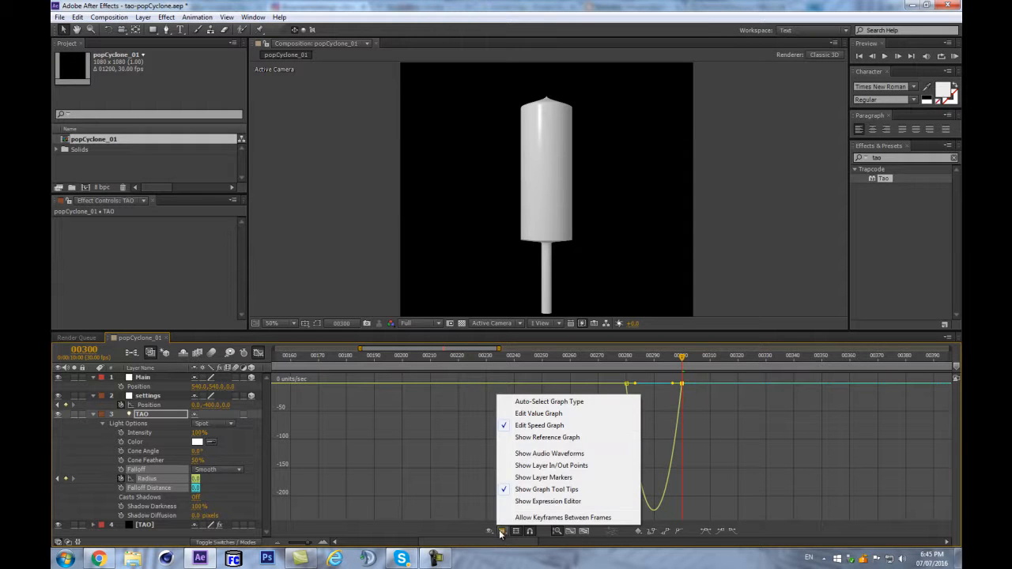
pyautogui.click(526, 414)
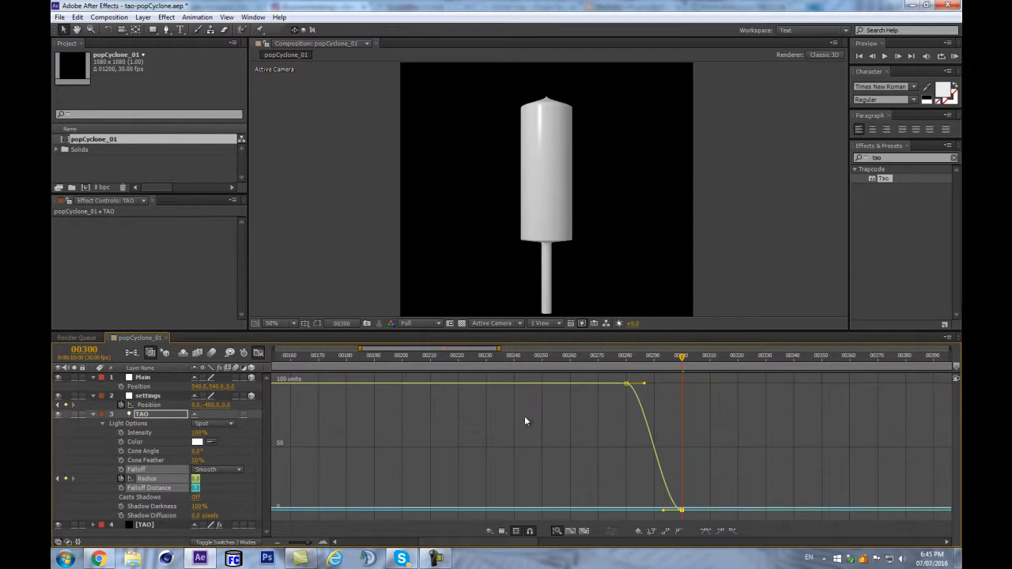
pyautogui.click(627, 384)
pyautogui.click(682, 510)
pyautogui.moveTo(665, 512); pyautogui.dragTo(742, 427)
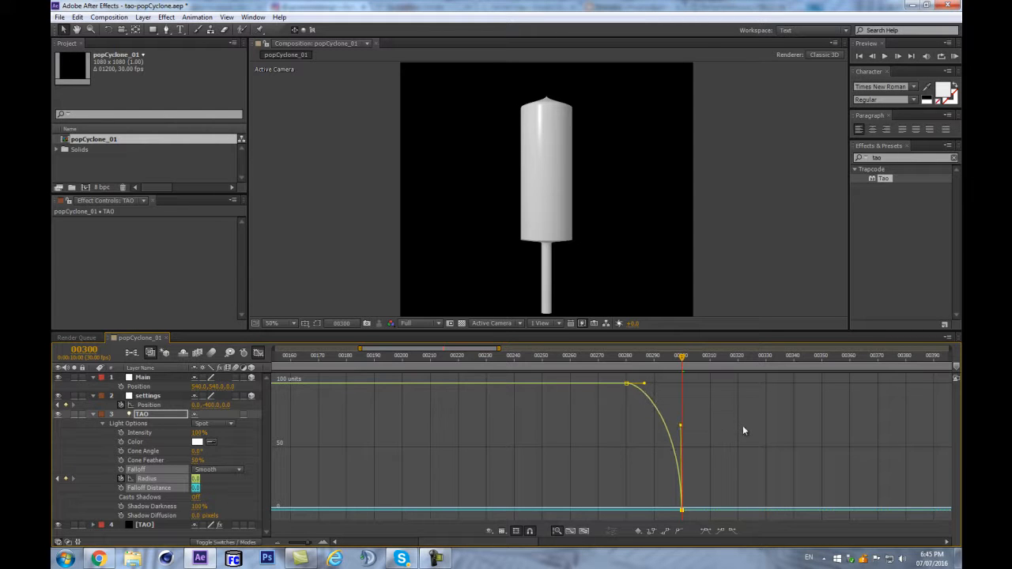
# - Examine the popsicle and the full Radius curve by scrubbing from frame 0 to frame 300
pyautogui.press('-')
pyautogui.press('-')
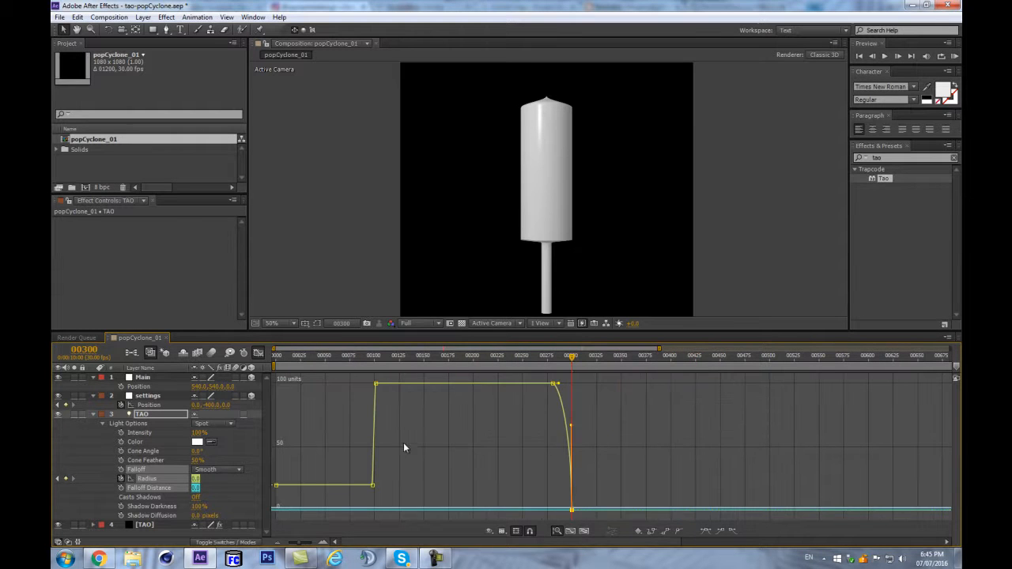
pyautogui.moveTo(348, 359); pyautogui.dragTo(276, 365)
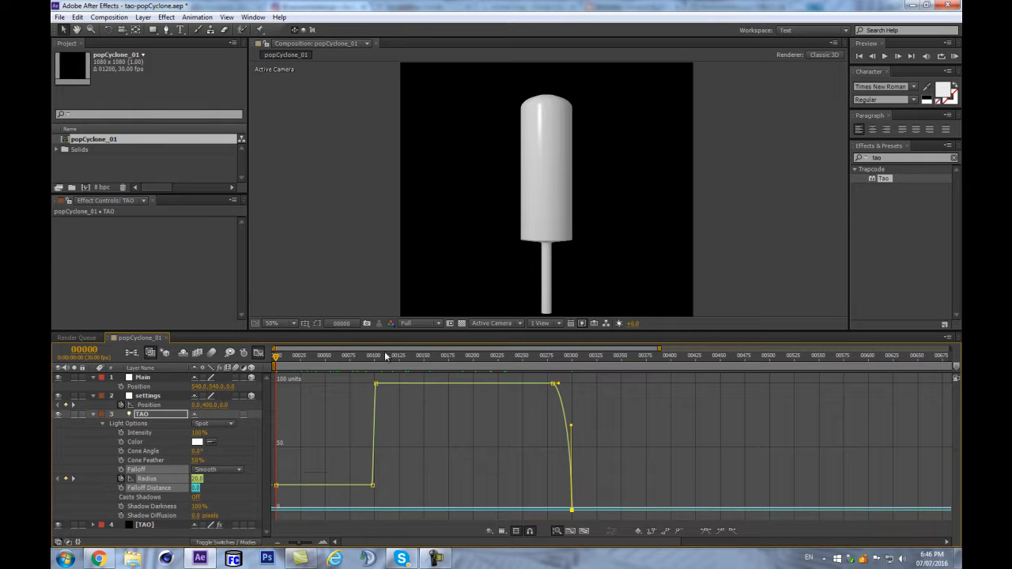
pyautogui.moveTo(531, 360); pyautogui.dragTo(554, 357)
pyautogui.press('-')
pyautogui.press('=')
pyautogui.press('=')
pyautogui.press('=')
pyautogui.press('=')
pyautogui.moveTo(355, 455); pyautogui.dragTo(464, 464)
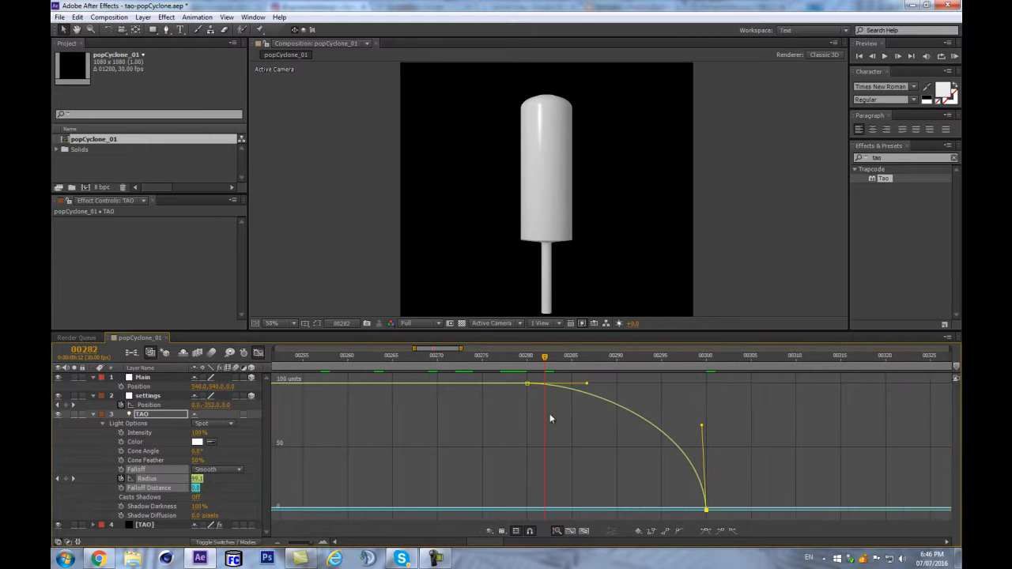
pyautogui.moveTo(554, 362); pyautogui.dragTo(706, 366)
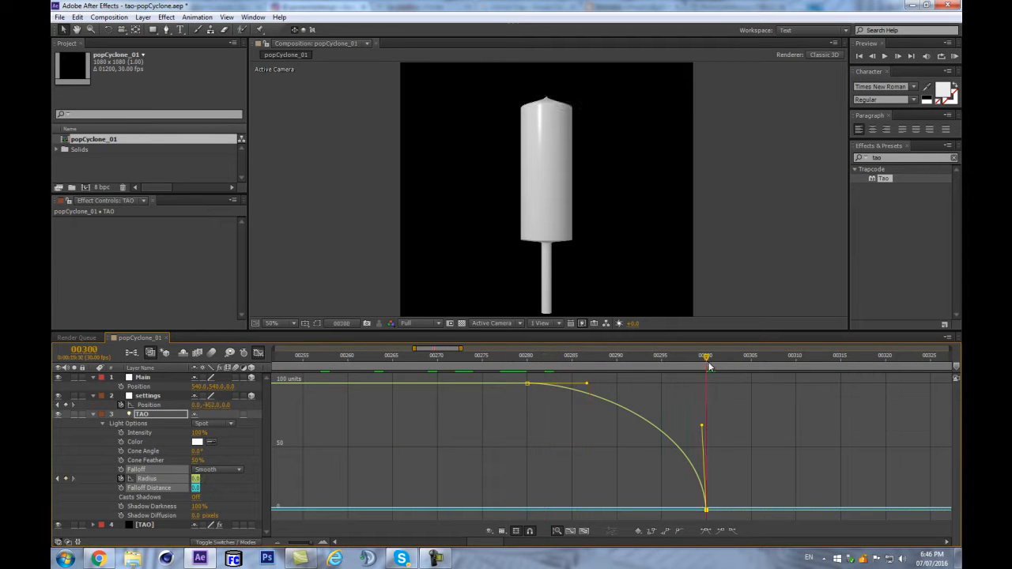
# - Raise the frame 300 Radius handle and lengthen the frame 280 handle horizontally to round the popsicle's tip
pyautogui.click(704, 422)
pyautogui.click(696, 469)
pyautogui.moveTo(702, 430); pyautogui.dragTo(728, 419)
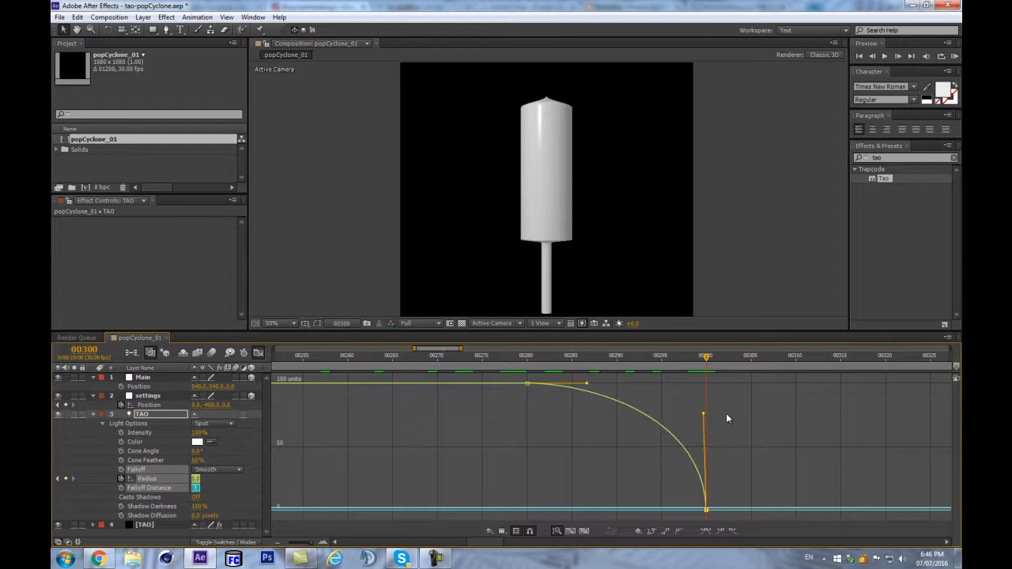
pyautogui.moveTo(587, 385); pyautogui.dragTo(610, 387)
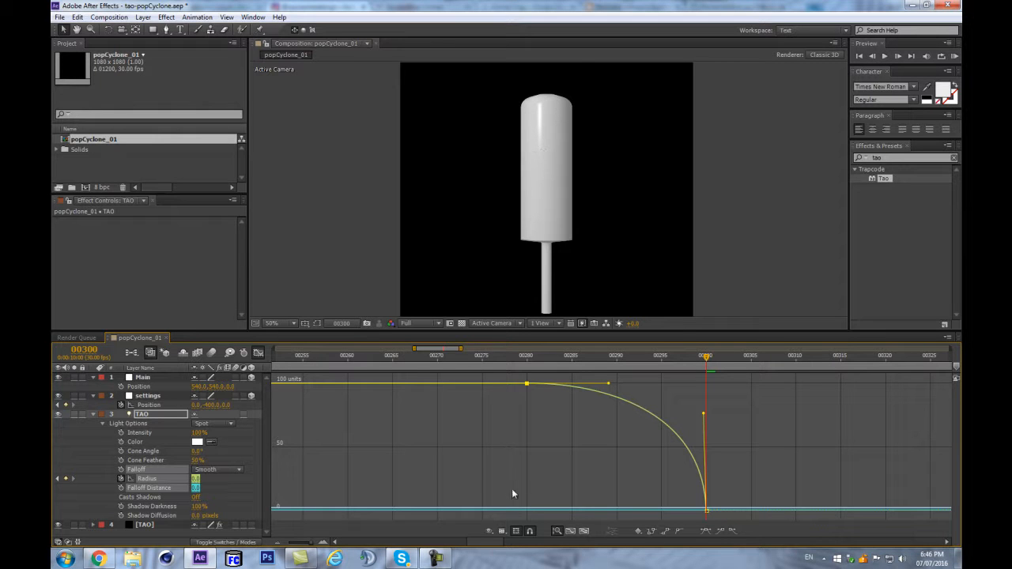
# - Try a concave Radius falloff, then reshape both handles into a fuller convex curve between frames 280 and 300
pyautogui.moveTo(705, 419); pyautogui.dragTo(621, 513)
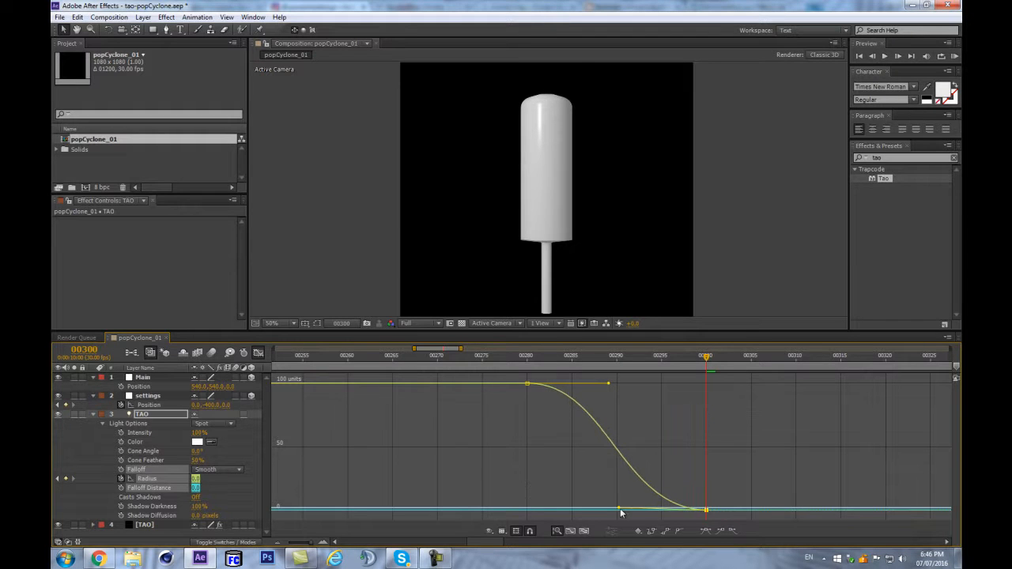
pyautogui.moveTo(611, 391); pyautogui.dragTo(518, 466)
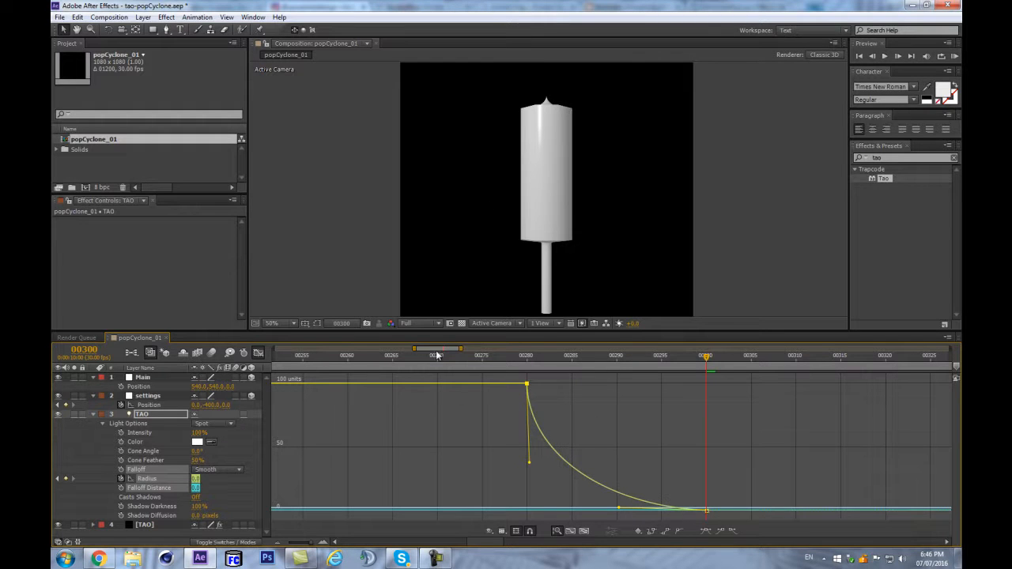
pyautogui.moveTo(531, 459); pyautogui.dragTo(616, 387)
pyautogui.moveTo(619, 507); pyautogui.dragTo(747, 406)
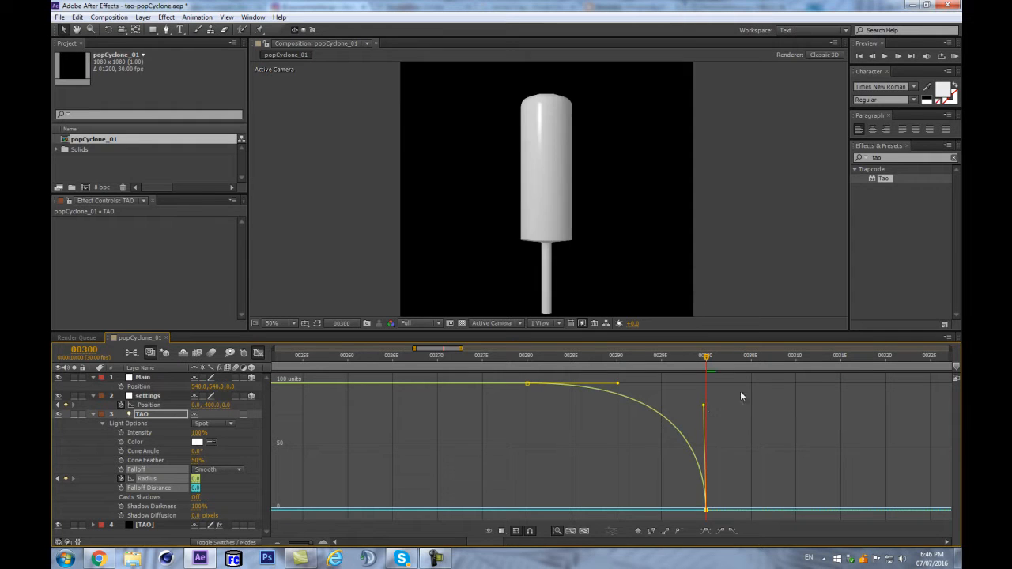
pyautogui.press(',')
pyautogui.press(',')
pyautogui.press('.')
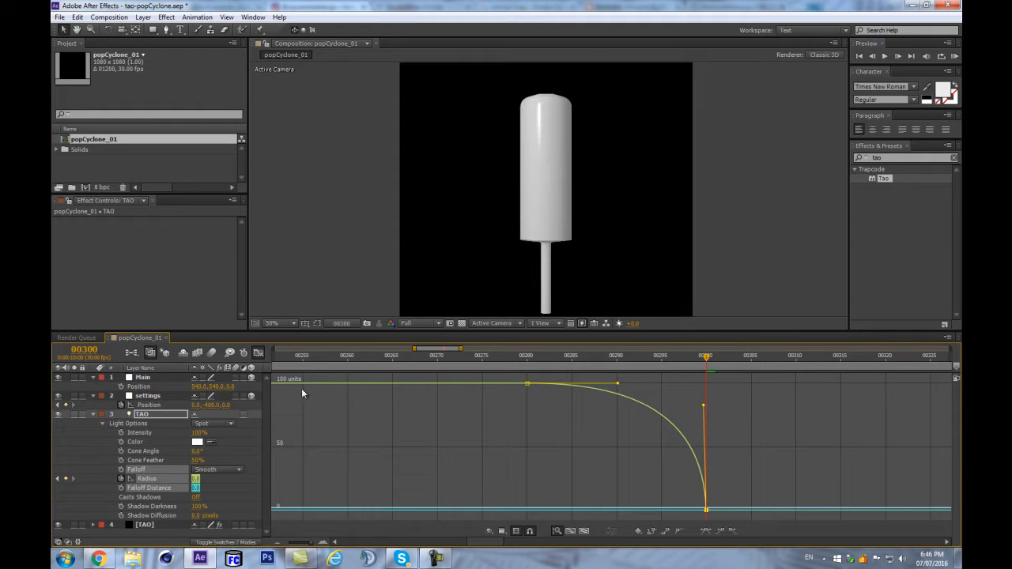
# - Close the graph editor, show the full keyframe range in the timeline and return to frame 0
pyautogui.click(258, 352)
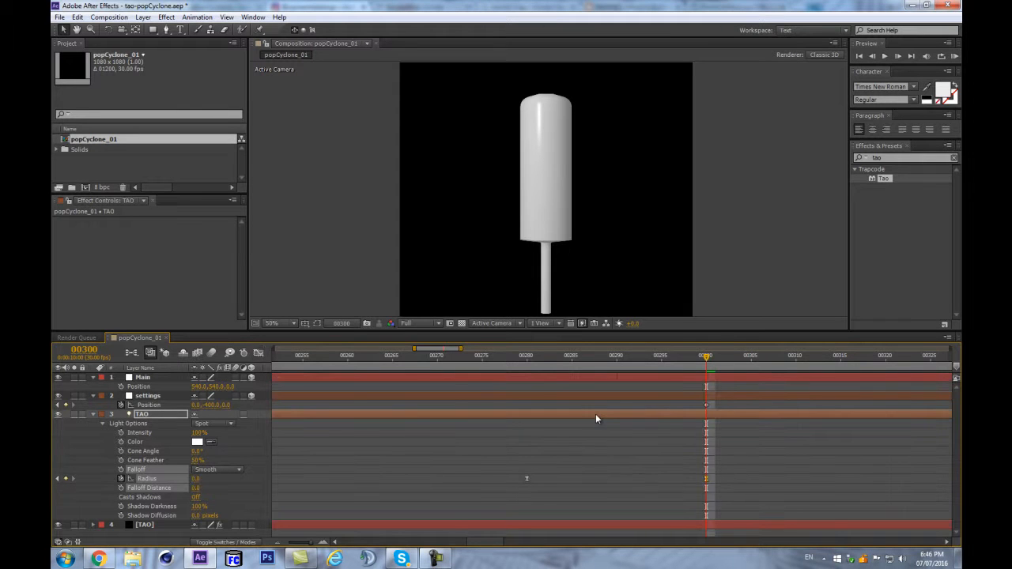
pyautogui.press('-')
pyautogui.press('-')
pyautogui.press('-')
pyautogui.press('-')
pyautogui.press('-')
pyautogui.press('space')
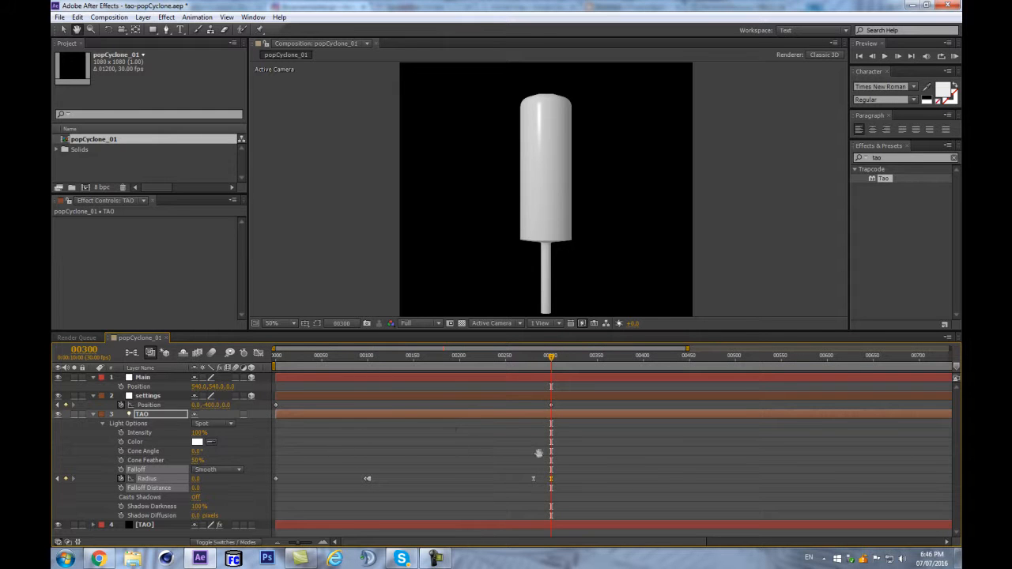
pyautogui.press('Home')
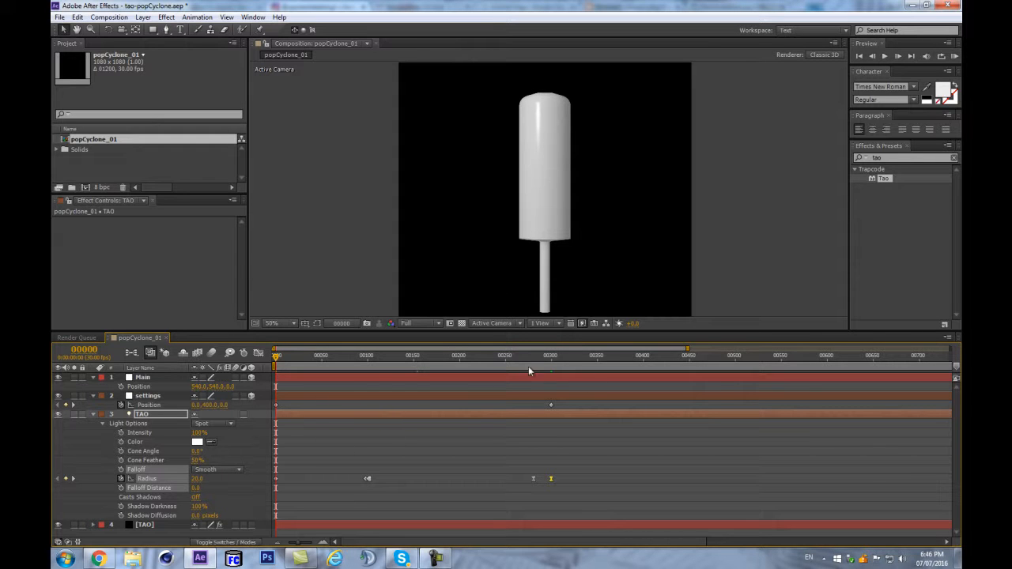
# - Add keyframes for the TAO light's Color at frames 98 and 101
pyautogui.click(367, 355)
pyautogui.click(168, 412)
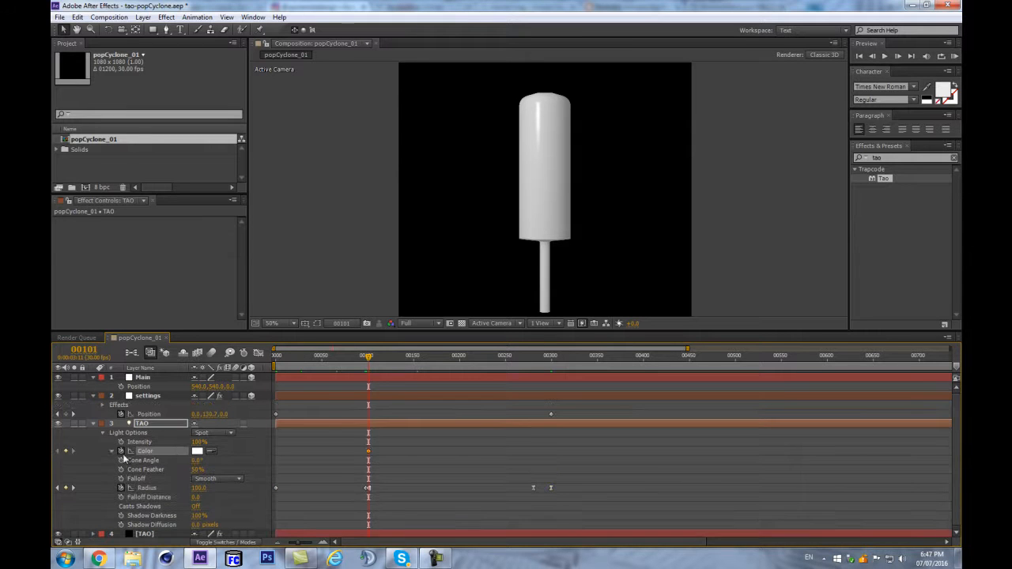
pyautogui.click(121, 450)
pyautogui.scroll(5, 364, 478)
pyautogui.moveTo(296, 482); pyautogui.dragTo(623, 468)
pyautogui.scroll(-3, 591, 476)
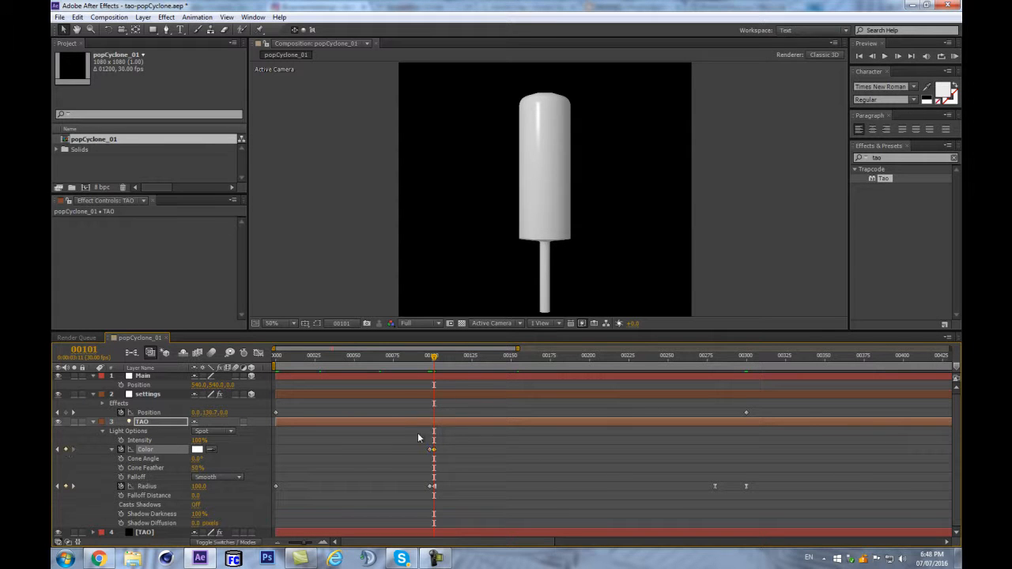
# - Set the TAO light's Color keyframe at frame 98 to a light wooden tan for the popsicle stick
pyautogui.press('pageup')
pyautogui.press('pageup')
pyautogui.press('=')
pyautogui.press('=')
pyautogui.press('=')
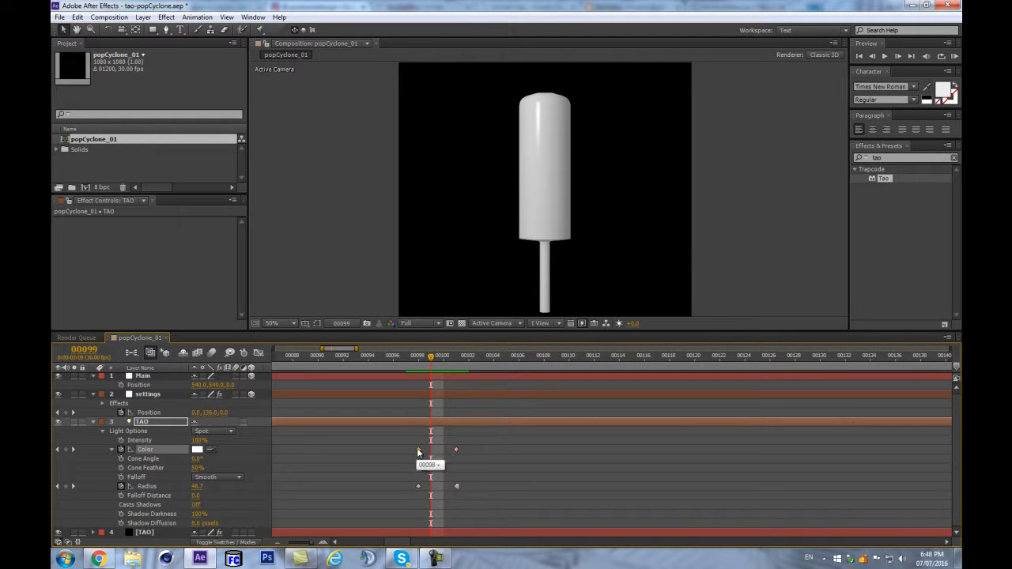
pyautogui.moveTo(433, 356); pyautogui.dragTo(419, 357)
pyautogui.click(197, 449)
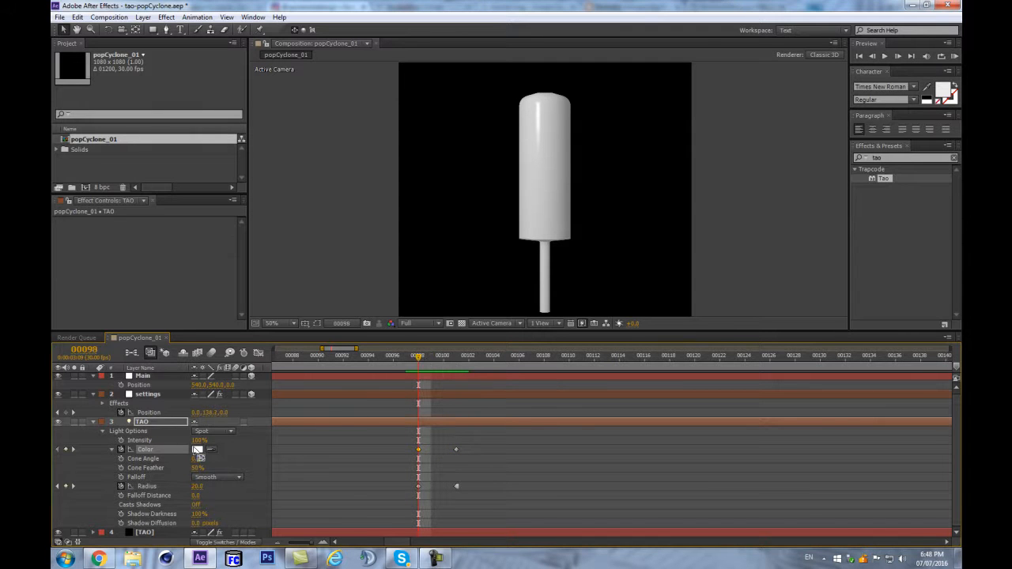
pyautogui.moveTo(135, 271); pyautogui.dragTo(124, 270)
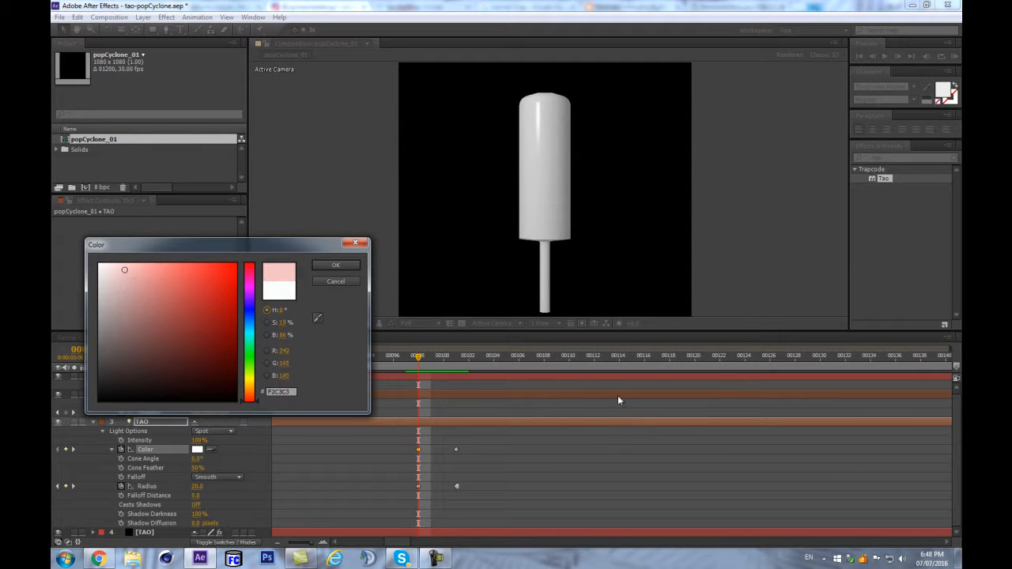
pyautogui.click(249, 387)
pyautogui.moveTo(143, 265)
pyautogui.mouseDown()
pyautogui.moveTo(163, 272)
pyautogui.moveTo(149, 278)
pyautogui.mouseUp()
pyautogui.press('Return')
pyautogui.moveTo(287, 245); pyautogui.dragTo(276, 219)
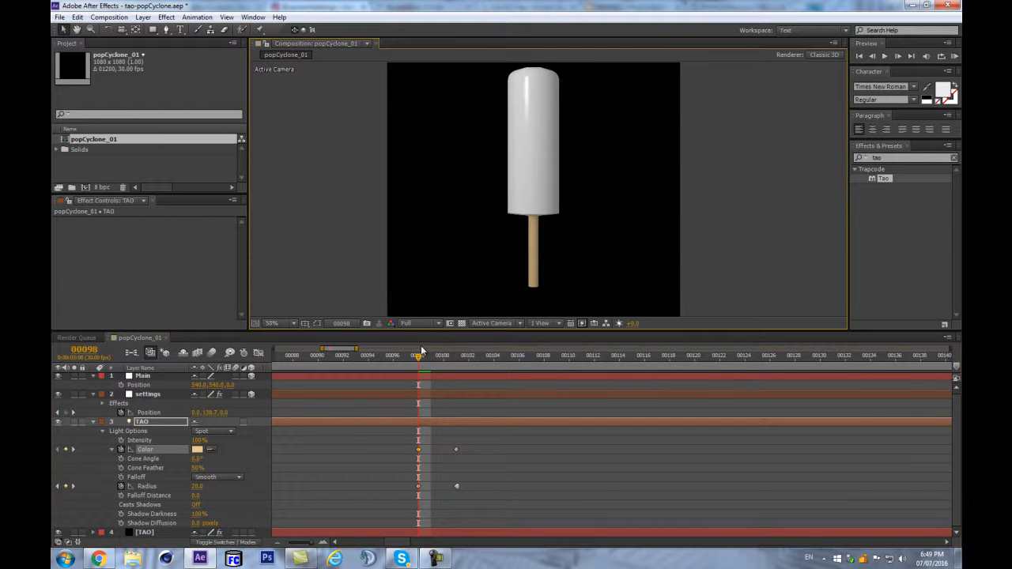
# - Choose a medium blue for the TAO light's Color keyframe at frame 101
pyautogui.moveTo(418, 363); pyautogui.dragTo(456, 358)
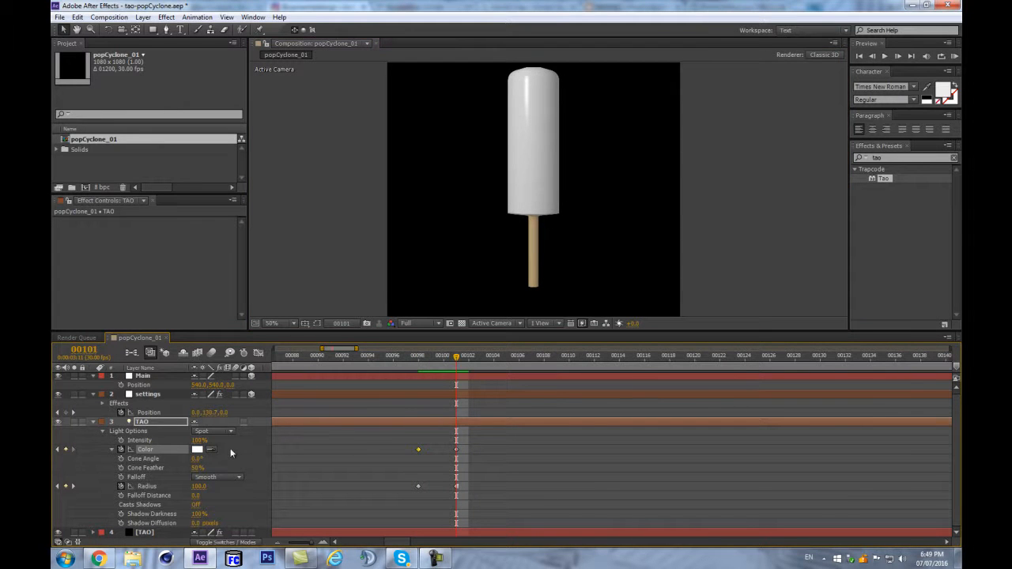
pyautogui.click(197, 449)
pyautogui.moveTo(190, 284); pyautogui.dragTo(183, 278)
# - Switch to Chrome and search Google Images for "cyclone popsicle" in a new tab
pyautogui.click(101, 560)
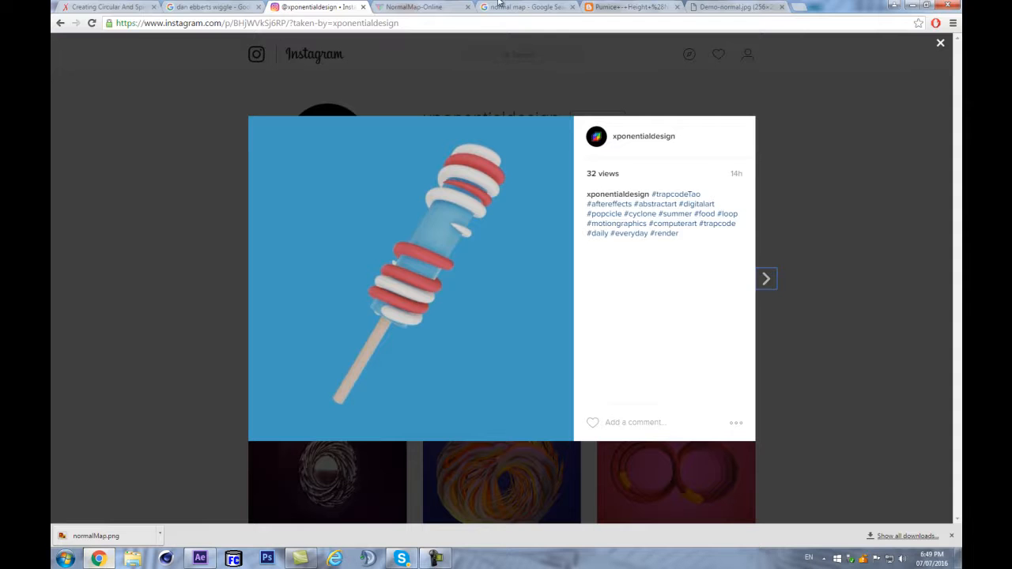
pyautogui.click(800, 6)
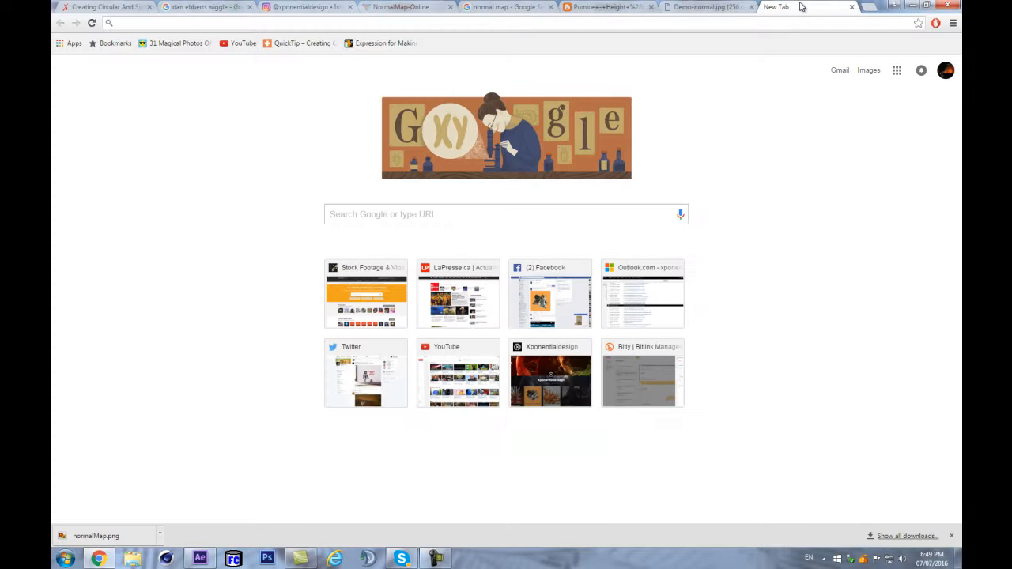
pyautogui.write('cy')
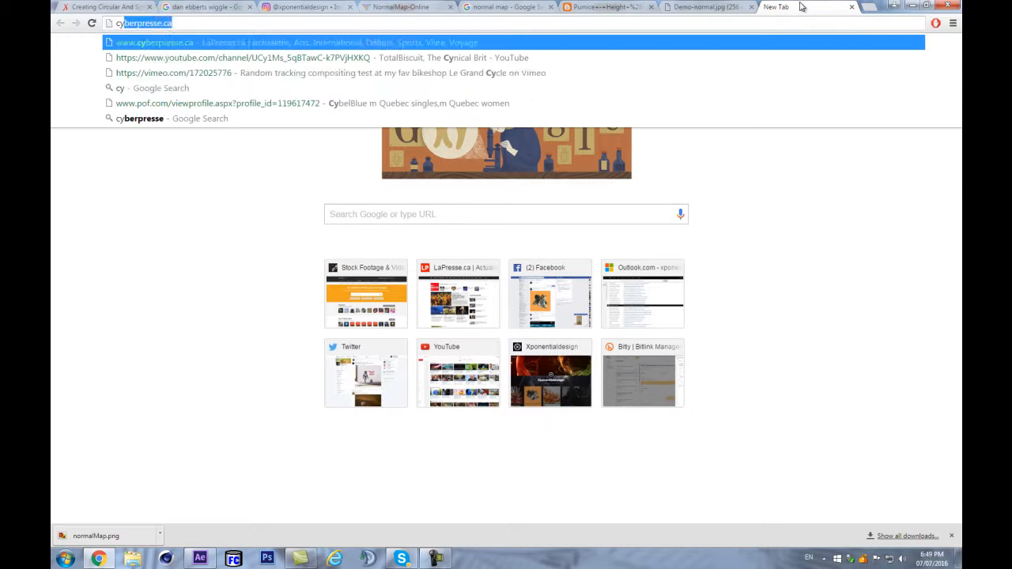
pyautogui.write('clone popsicle')
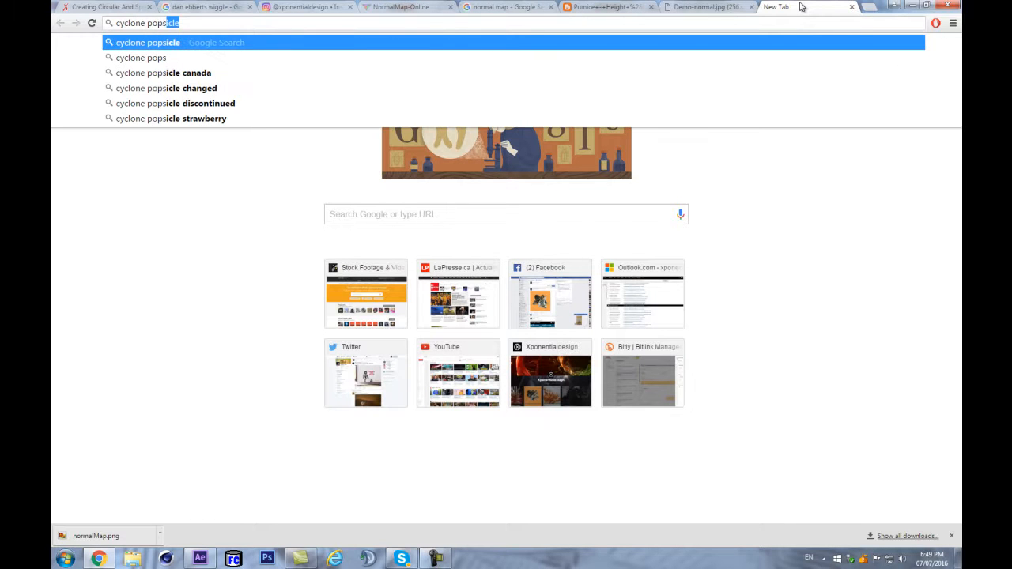
pyautogui.press('Return')
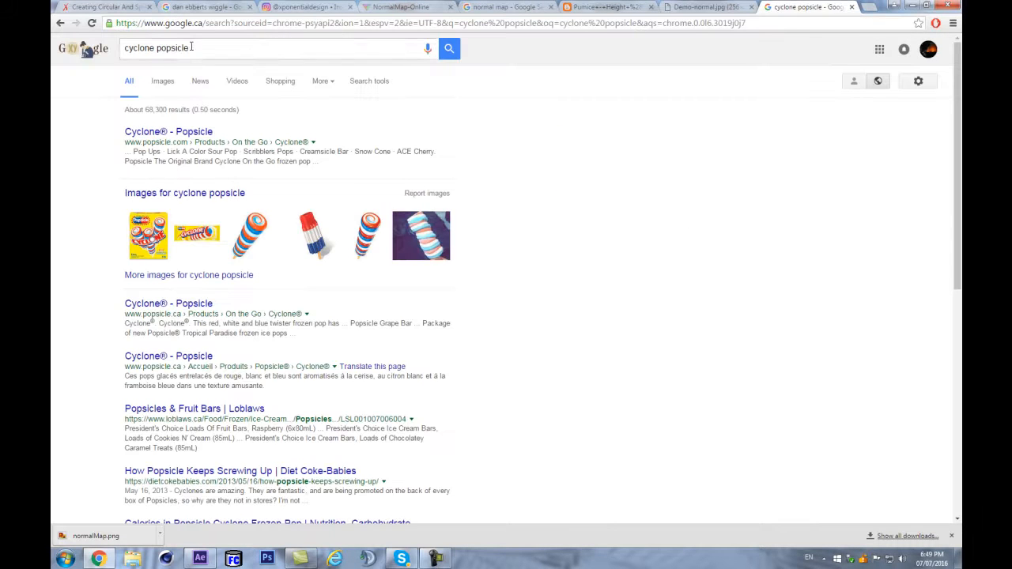
pyautogui.click(162, 82)
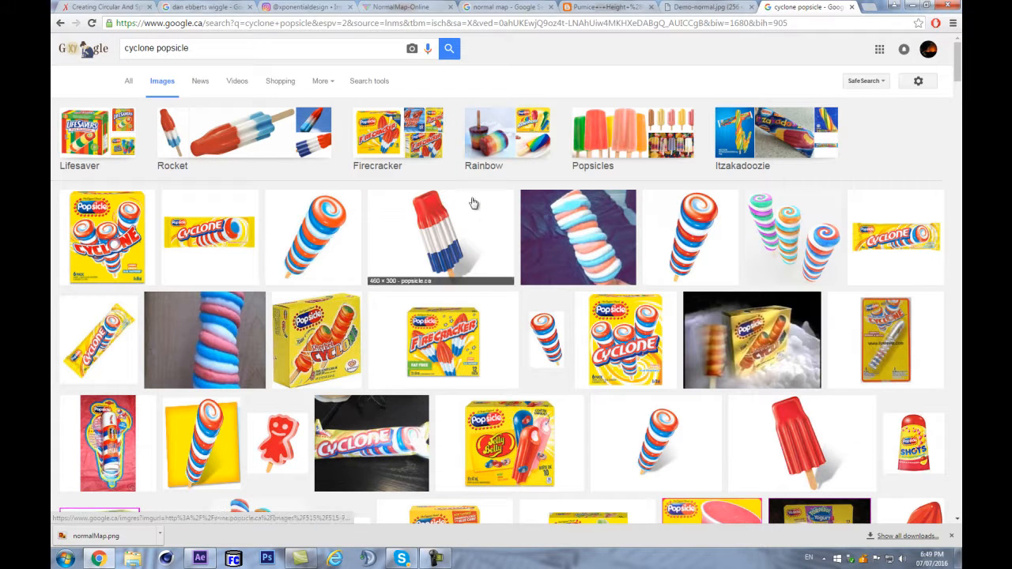
# - Examine the cyclone popsicle photos for reference colors, enlarging two striped ones, and return to After Effects
pyautogui.scroll(-1, 97, 229)
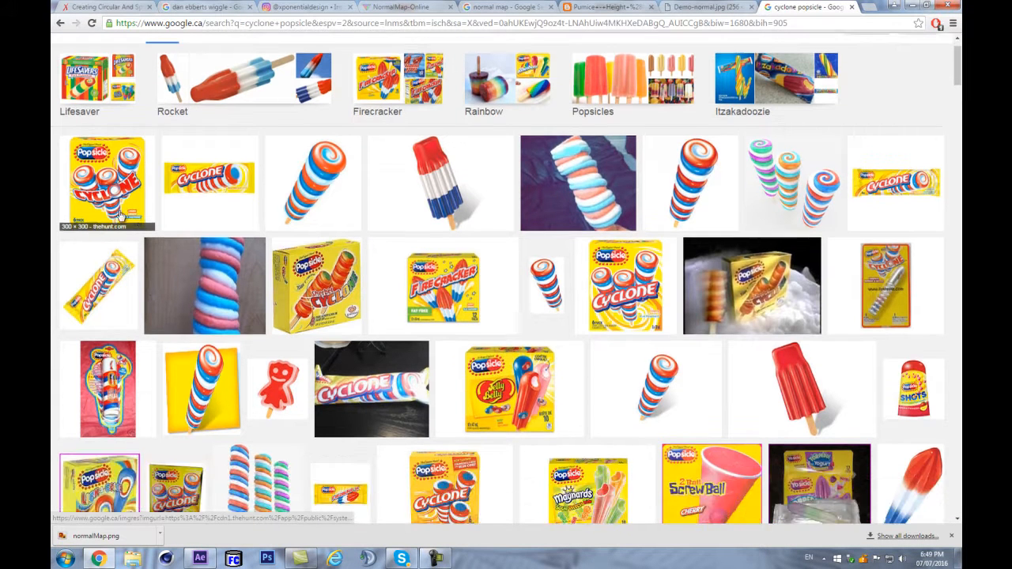
pyautogui.click(323, 176)
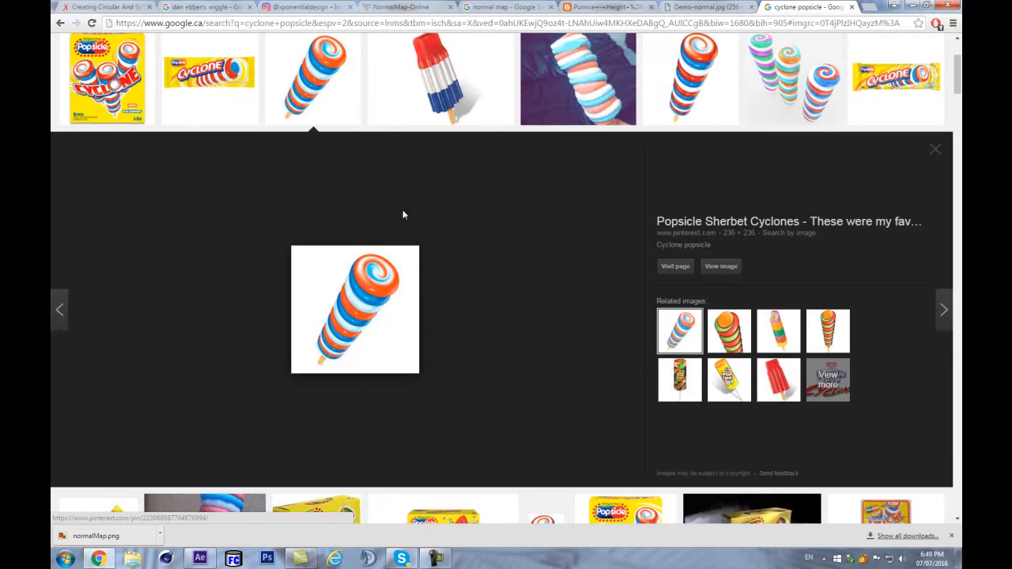
pyautogui.click(935, 151)
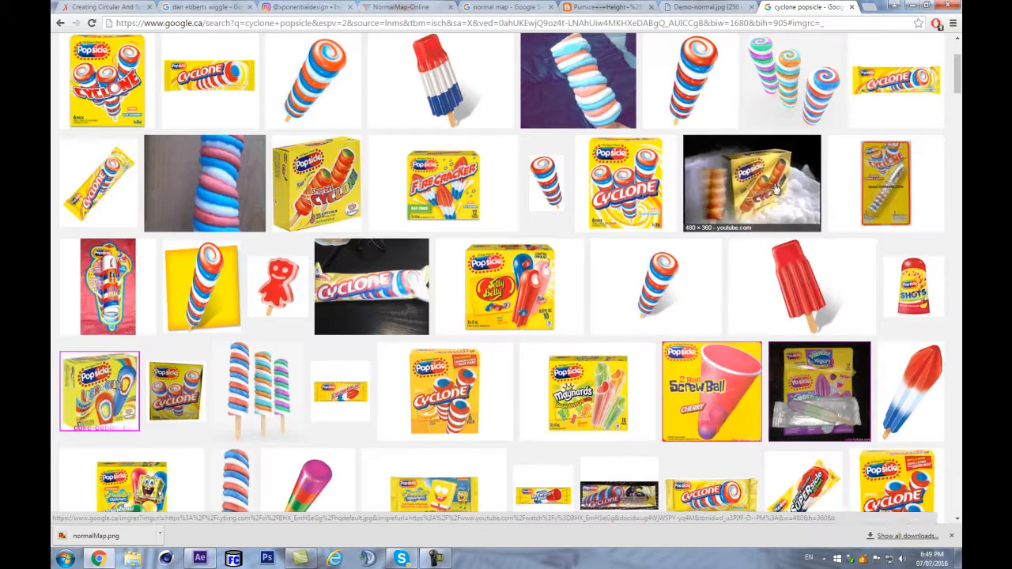
pyautogui.click(695, 93)
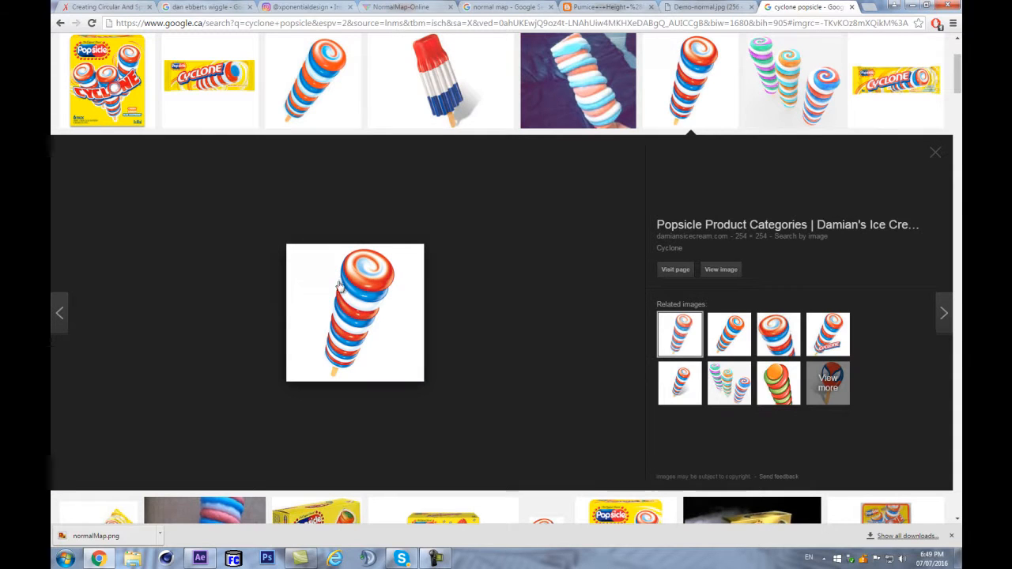
pyautogui.click(938, 150)
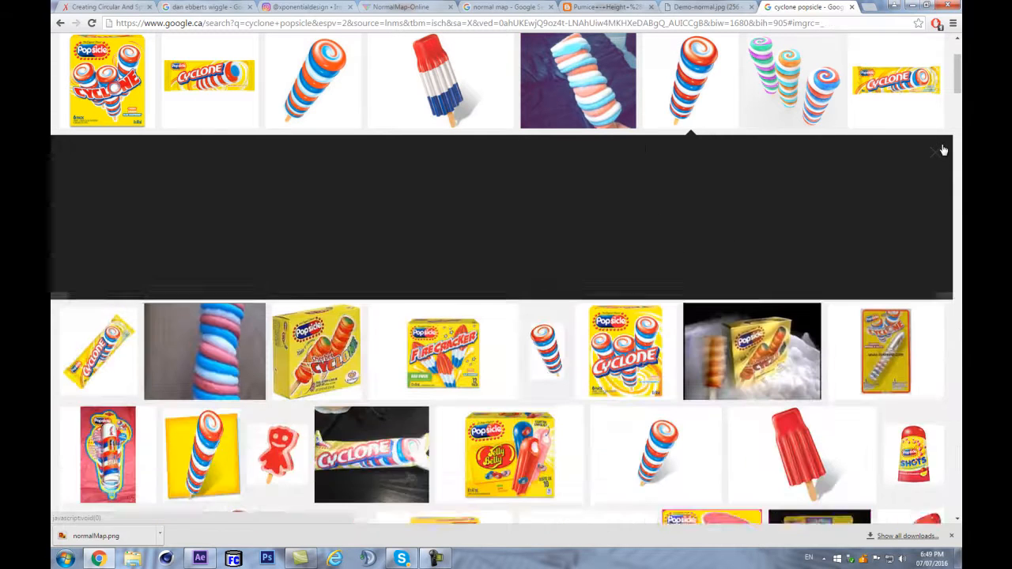
pyautogui.scroll(-1, 554, 273)
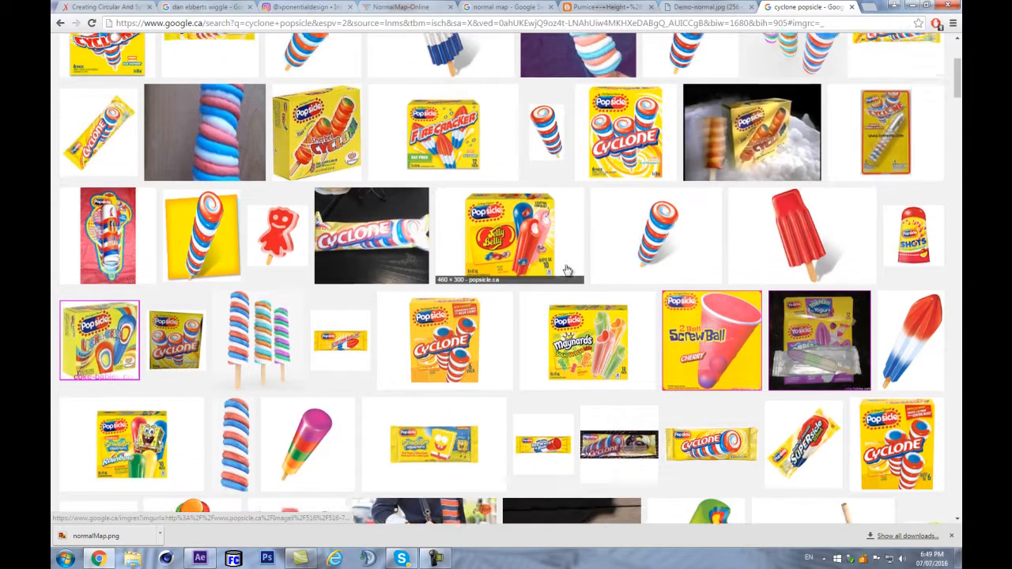
pyautogui.scroll(-3, 551, 278)
pyautogui.scroll(-3, 579, 253)
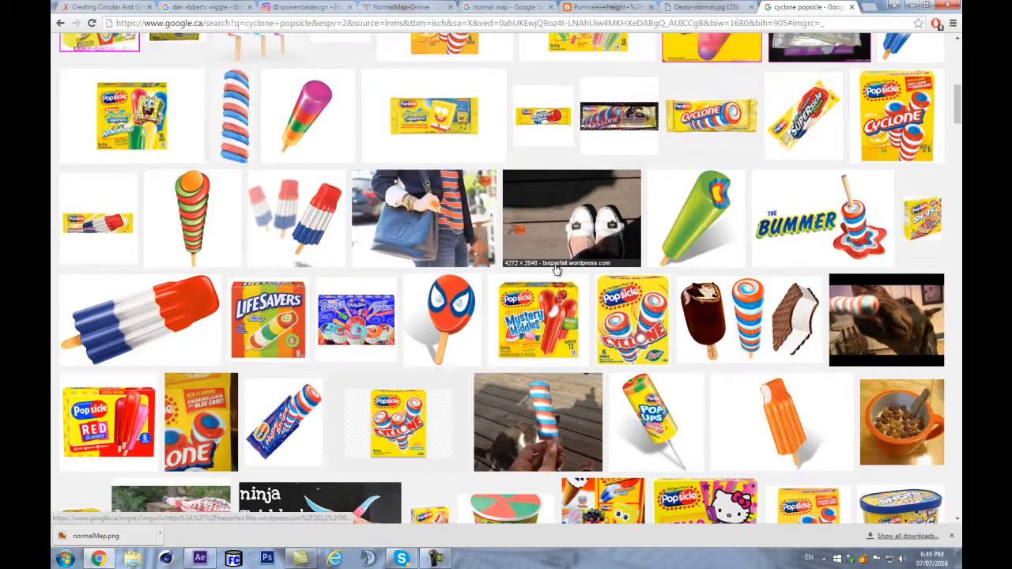
pyautogui.scroll(3, 579, 253)
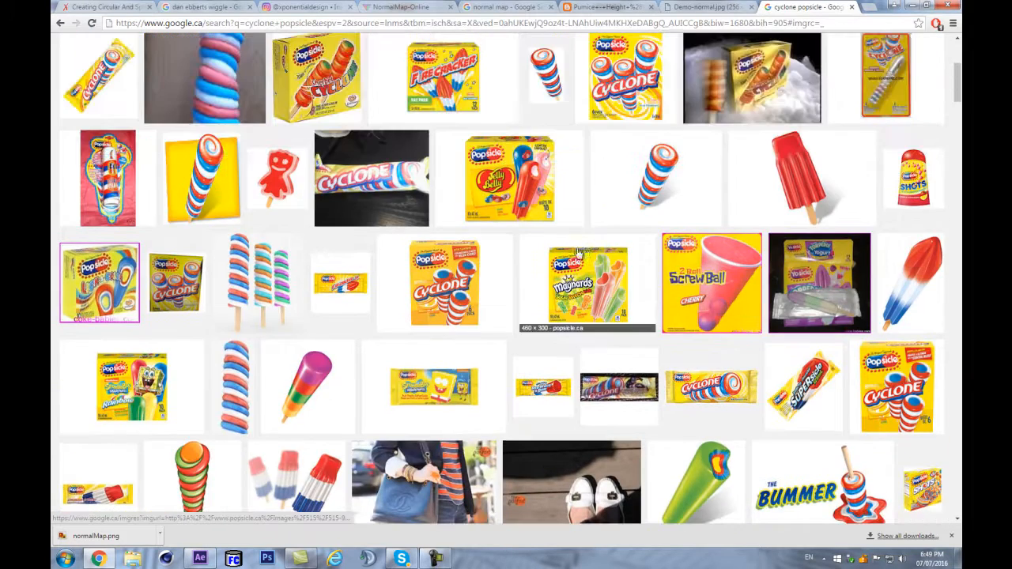
pyautogui.click(915, 7)
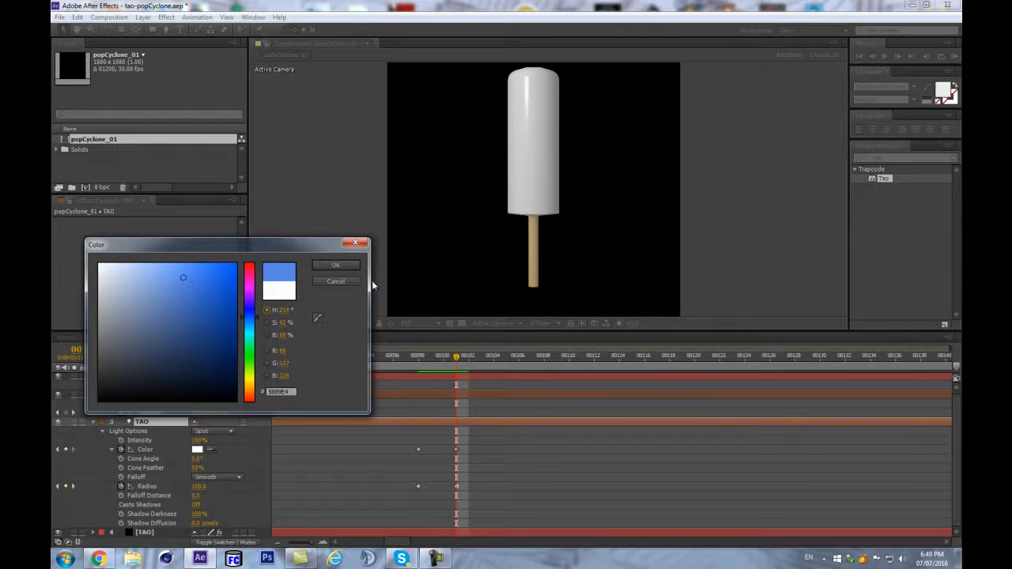
# - Apply the blue to the Color keyframe at frame 101 and brighten it to 5D91F0
pyautogui.click(335, 265)
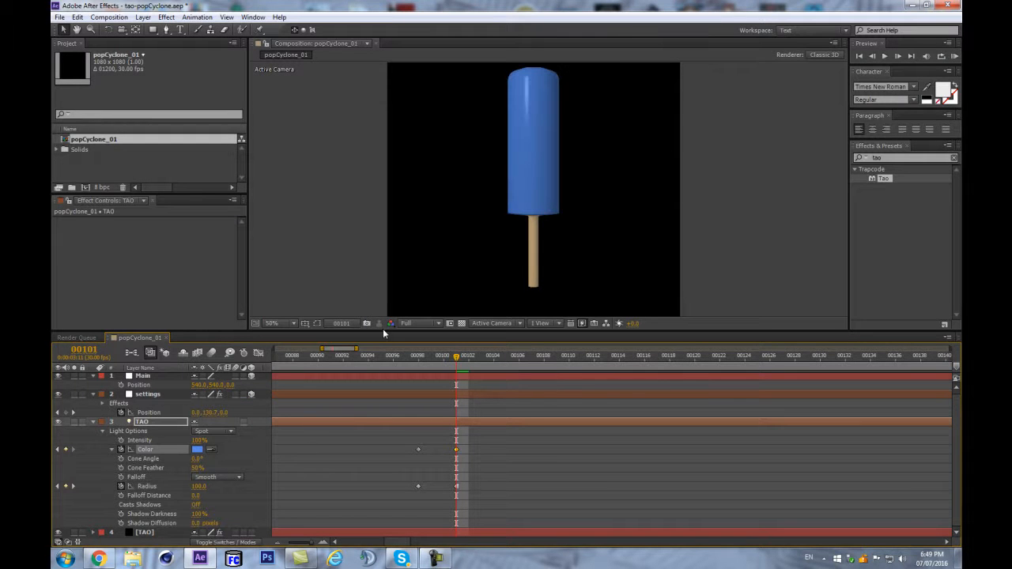
pyautogui.moveTo(185, 289); pyautogui.dragTo(181, 270)
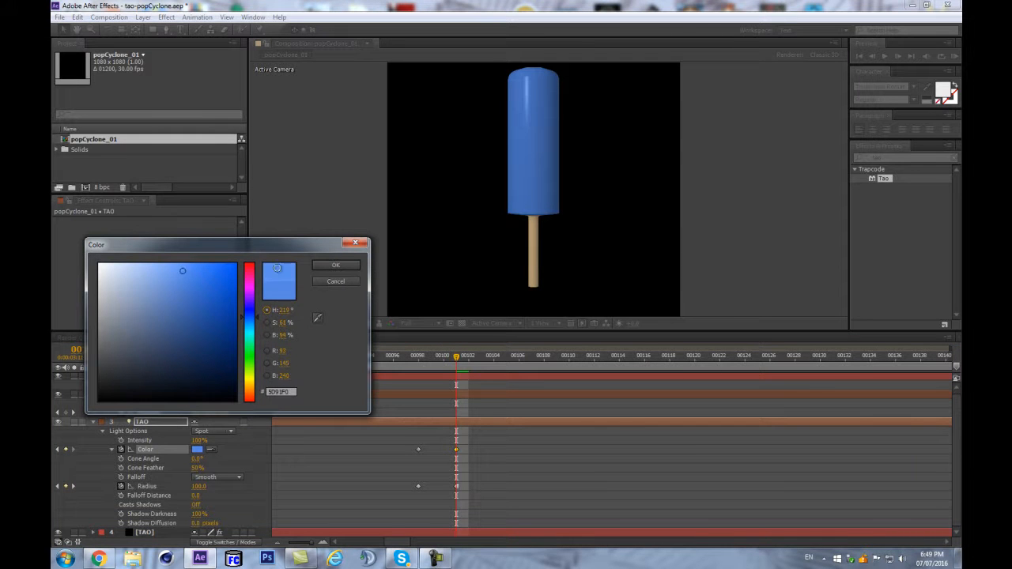
pyautogui.click(338, 265)
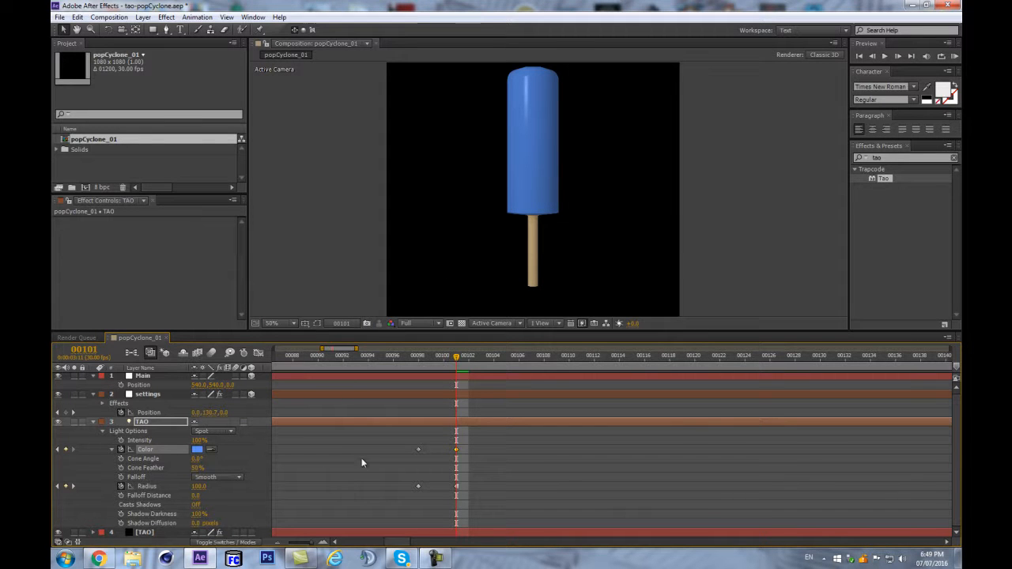
# - Examine the TAO light's stick-to-ice Color transition across the wider timeline
pyautogui.press('-')
pyautogui.press('-')
pyautogui.press('-')
pyautogui.moveTo(399, 485); pyautogui.dragTo(669, 490)
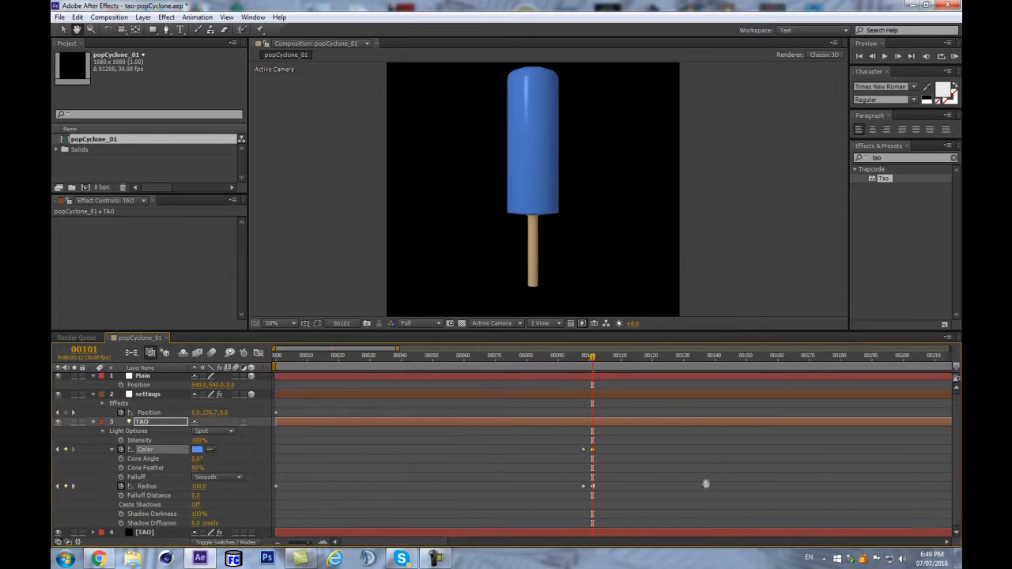
pyautogui.click(143, 423)
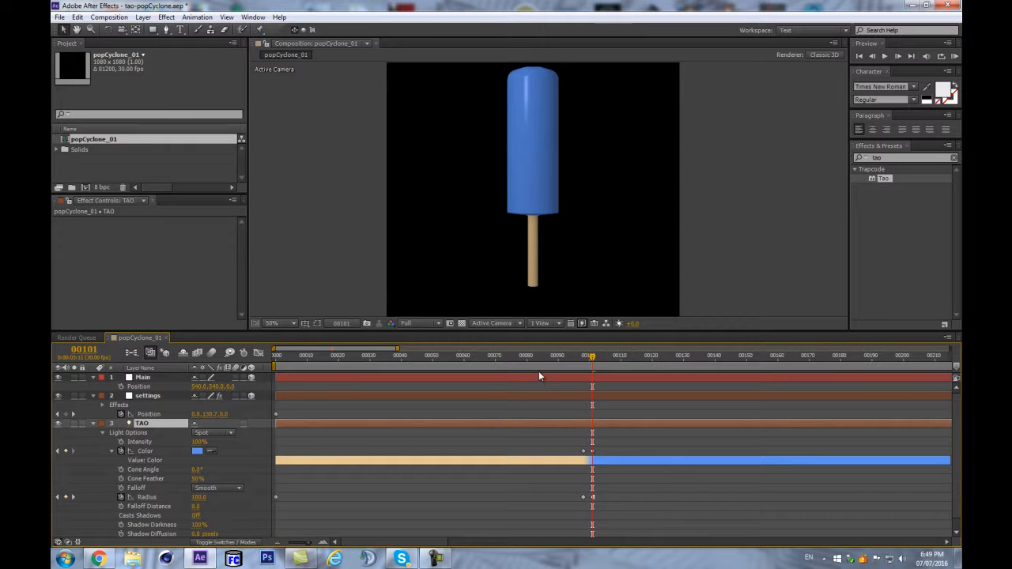
pyautogui.press('-')
pyautogui.moveTo(496, 484); pyautogui.dragTo(451, 379)
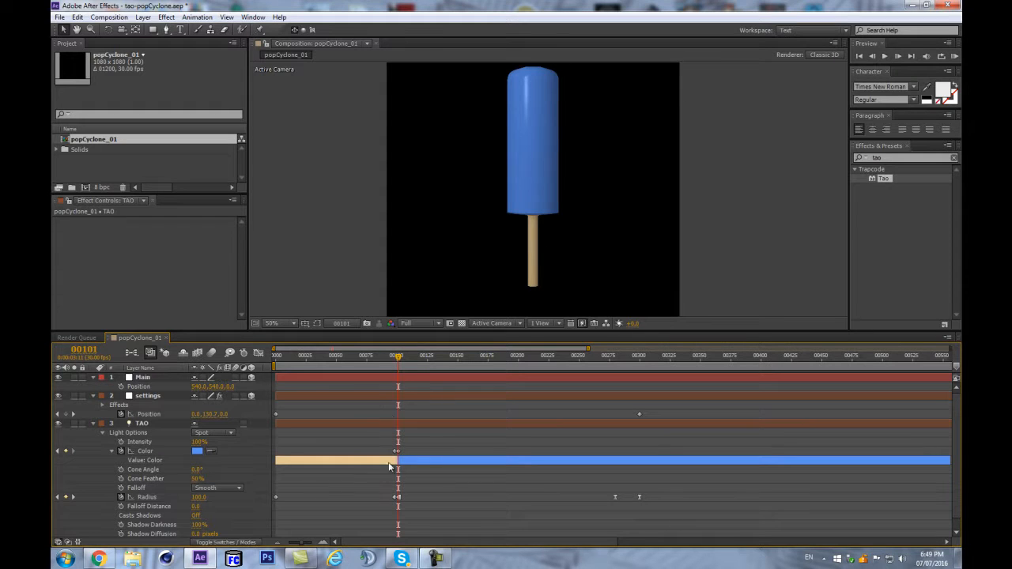
pyautogui.press('Home')
pyautogui.press('k')
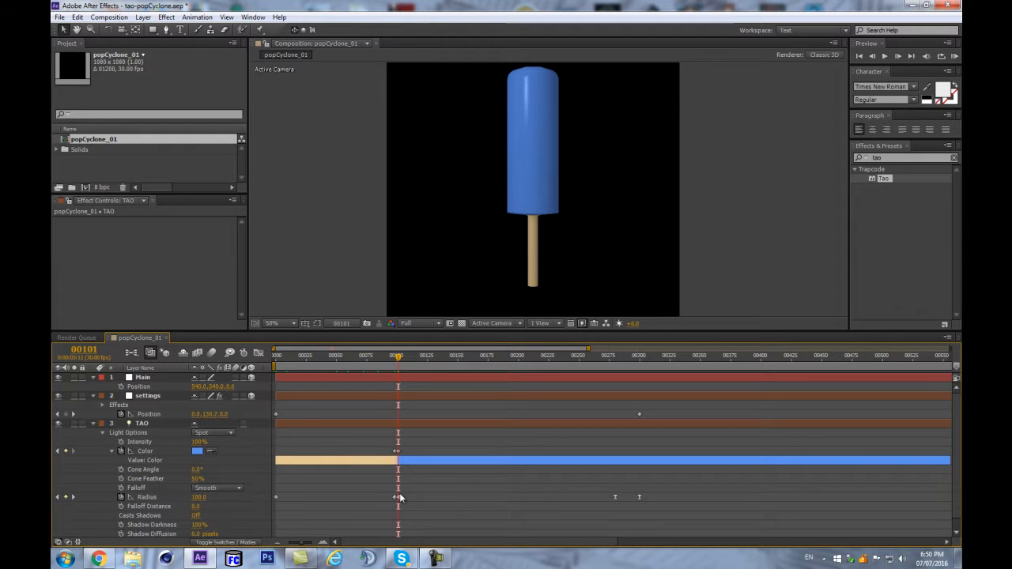
# - Set the TAO light's Radius keyframes at frames 101 and 280 together to 75
pyautogui.click(398, 496)
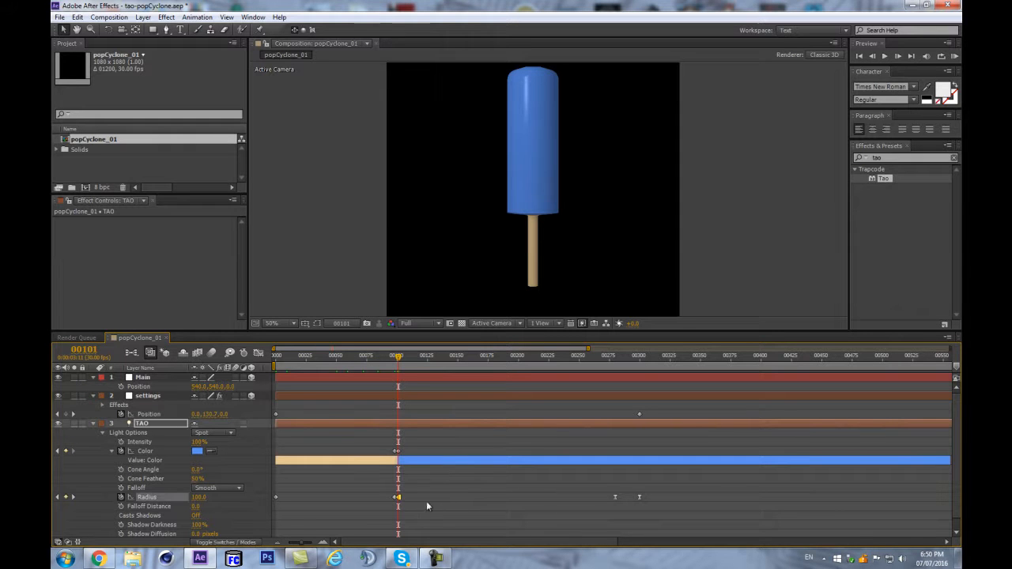
pyautogui.moveTo(633, 509); pyautogui.dragTo(632, 508)
pyautogui.moveTo(192, 497); pyautogui.dragTo(176, 498)
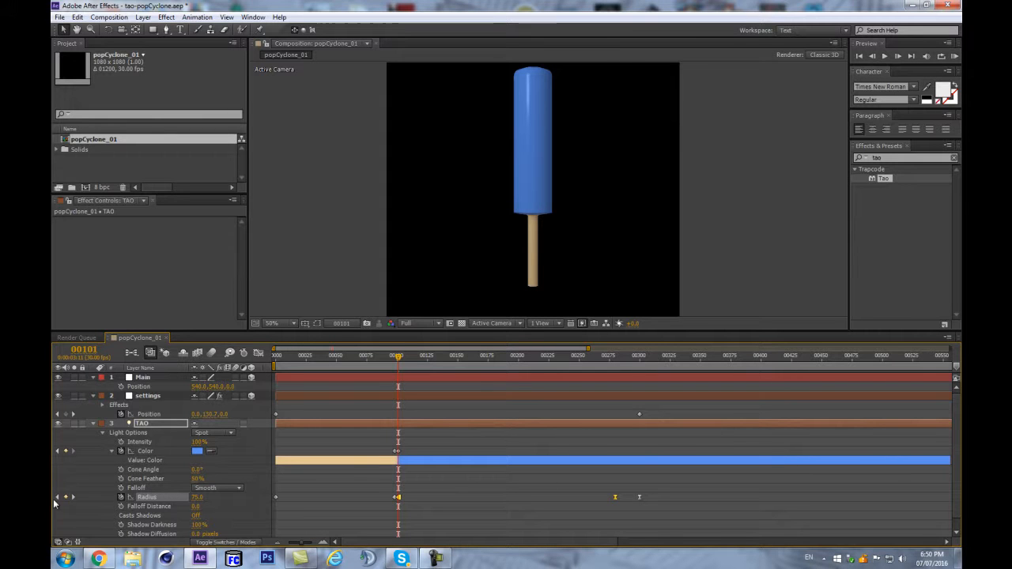
# - Collapse the properties of all layers and enlarge the composition viewer by shrinking the timeline's height
pyautogui.hotkey('ctrl', 'a')
pyautogui.click(92, 424)
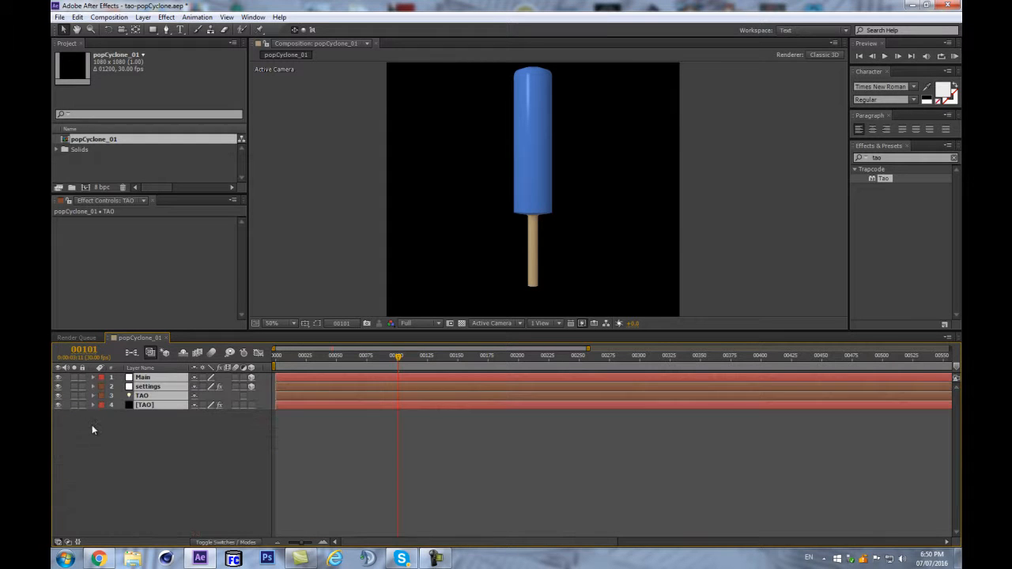
pyautogui.click(118, 462)
pyautogui.moveTo(447, 330); pyautogui.dragTo(488, 421)
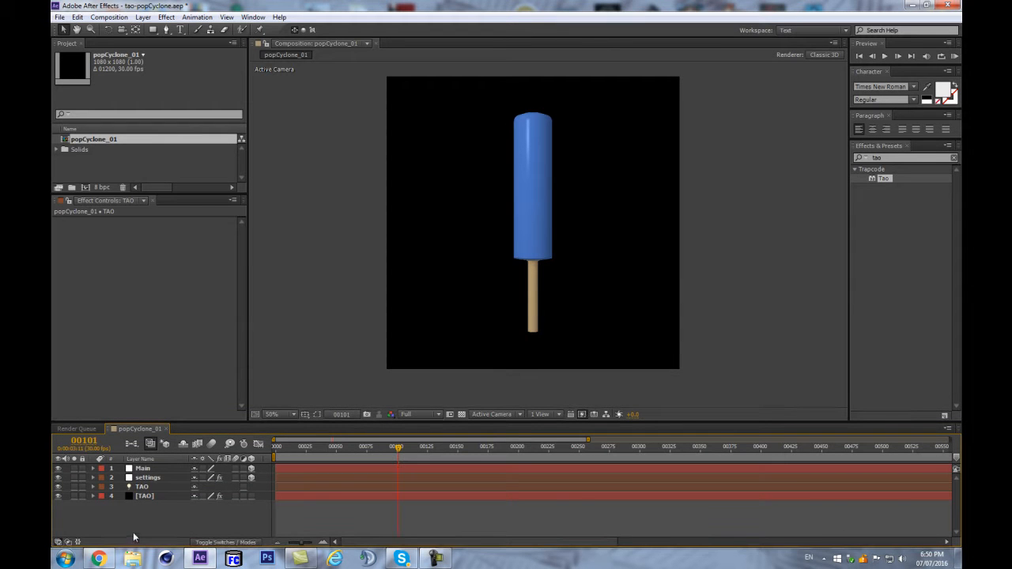
pyautogui.click(145, 487)
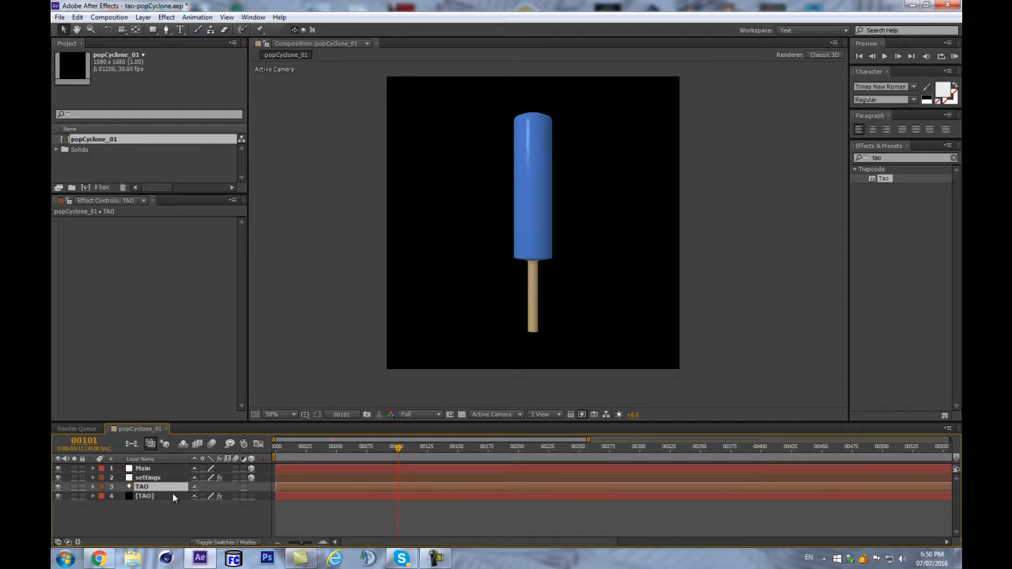
pyautogui.hotkey('ctrl', 'alt', 'shift', 'l')
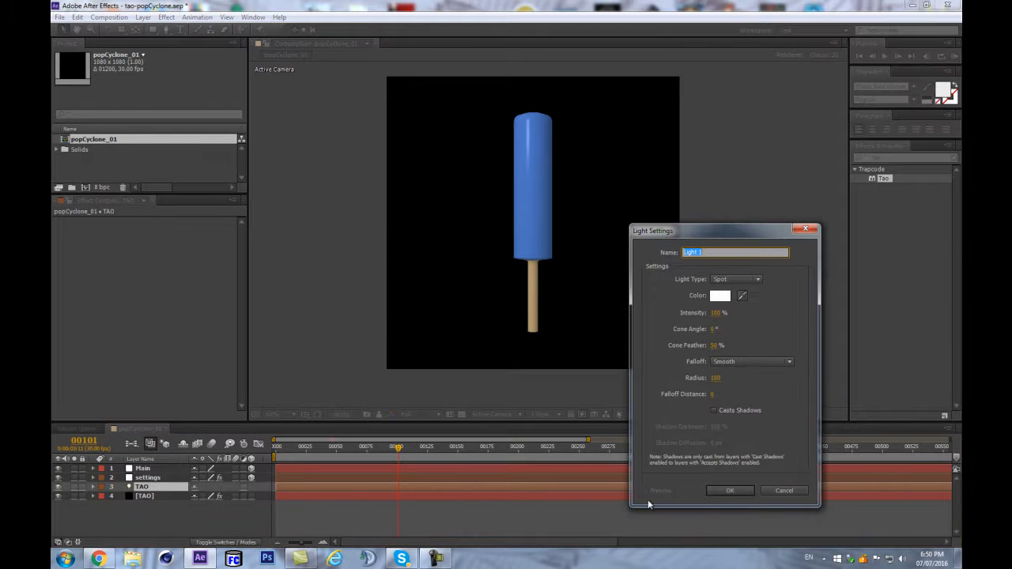
pyautogui.click(783, 491)
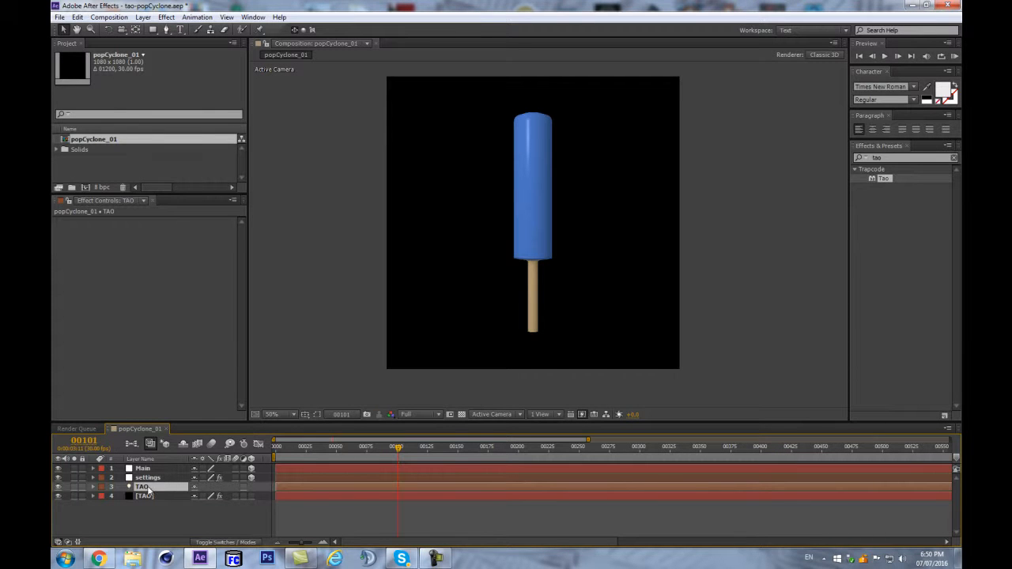
pyautogui.press('p')
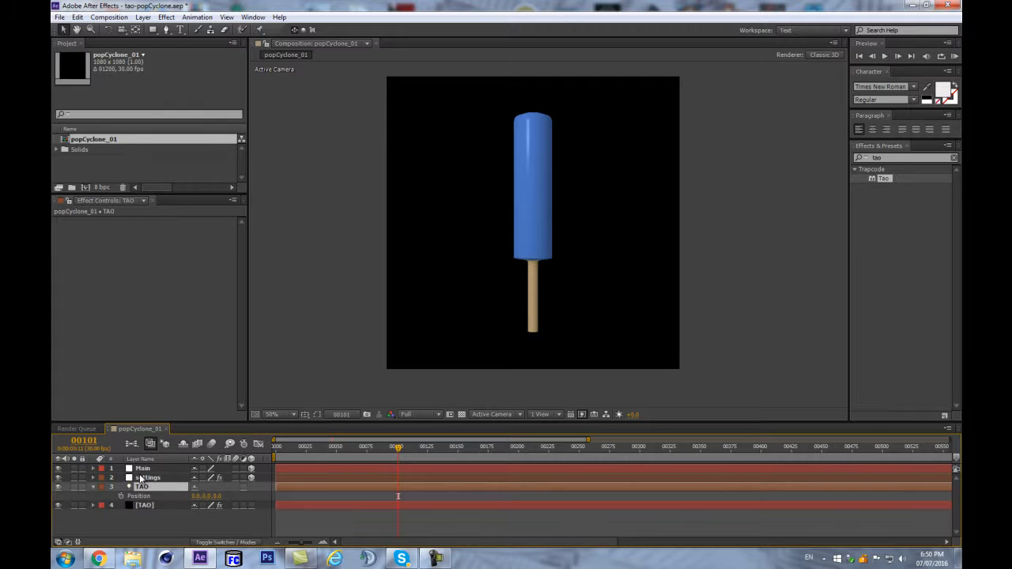
pyautogui.press('p')
# - Return to frame 0 and rename the settings null as tao_stickPop
pyautogui.moveTo(365, 445); pyautogui.dragTo(275, 447)
pyautogui.click(158, 478)
pyautogui.press('Return')
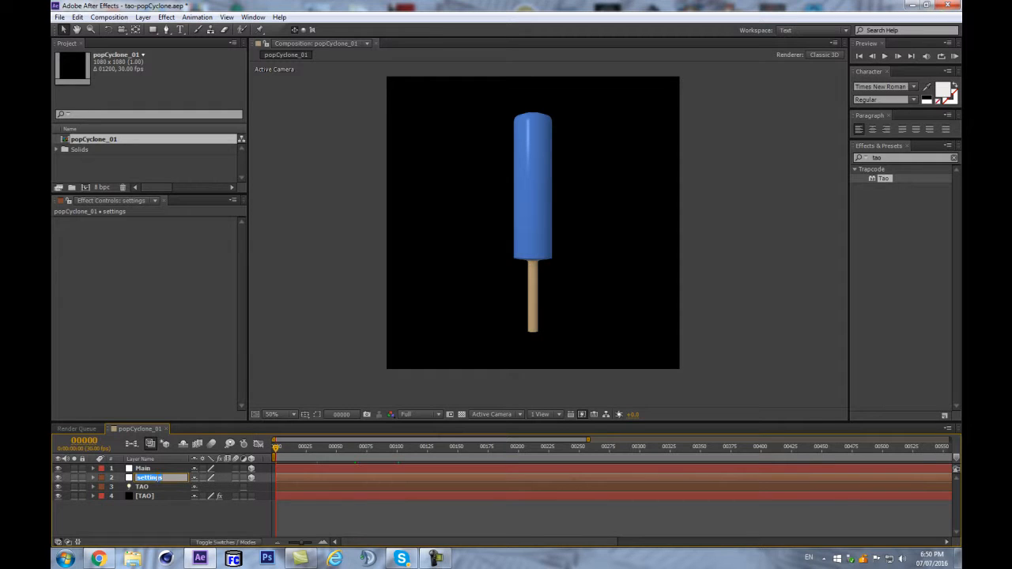
pyautogui.write('tao_stickPop')
pyautogui.press('Return')
# - Give the tao_stickPop null and the TAO light a Blue label color, leaving only tao_stickPop selected
pyautogui.click(141, 491)
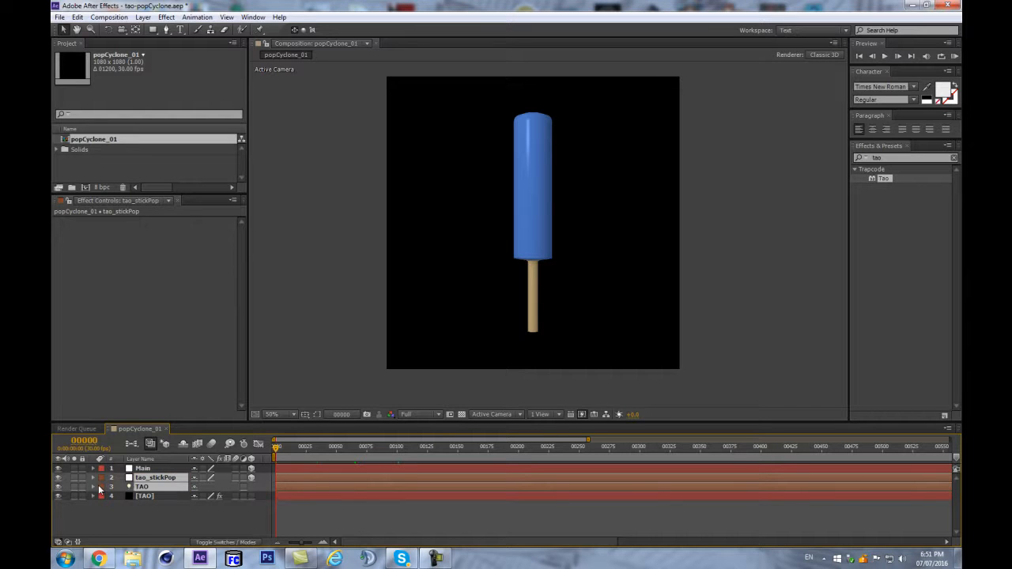
pyautogui.click(101, 490)
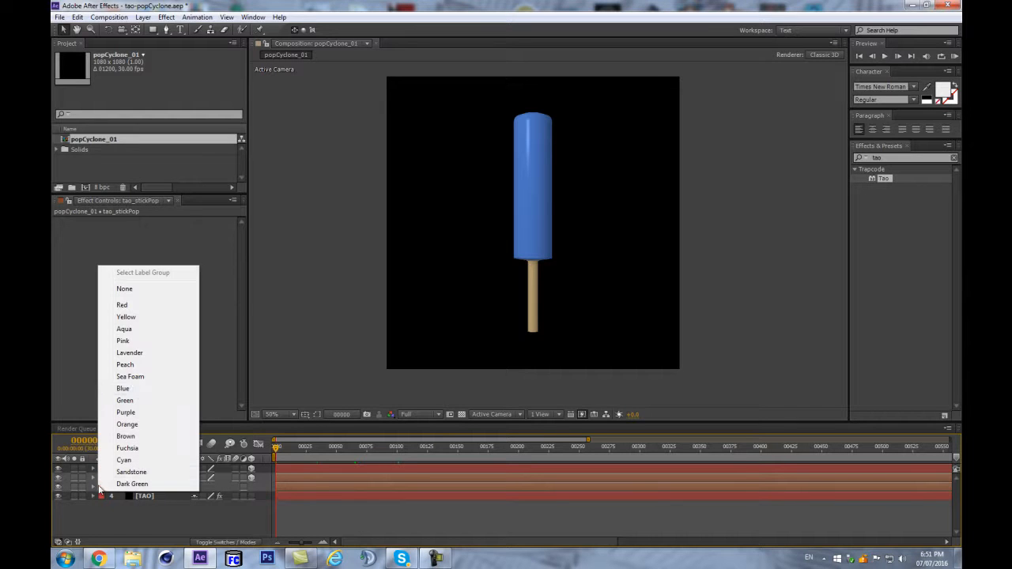
pyautogui.click(136, 389)
pyautogui.click(160, 514)
pyautogui.click(149, 480)
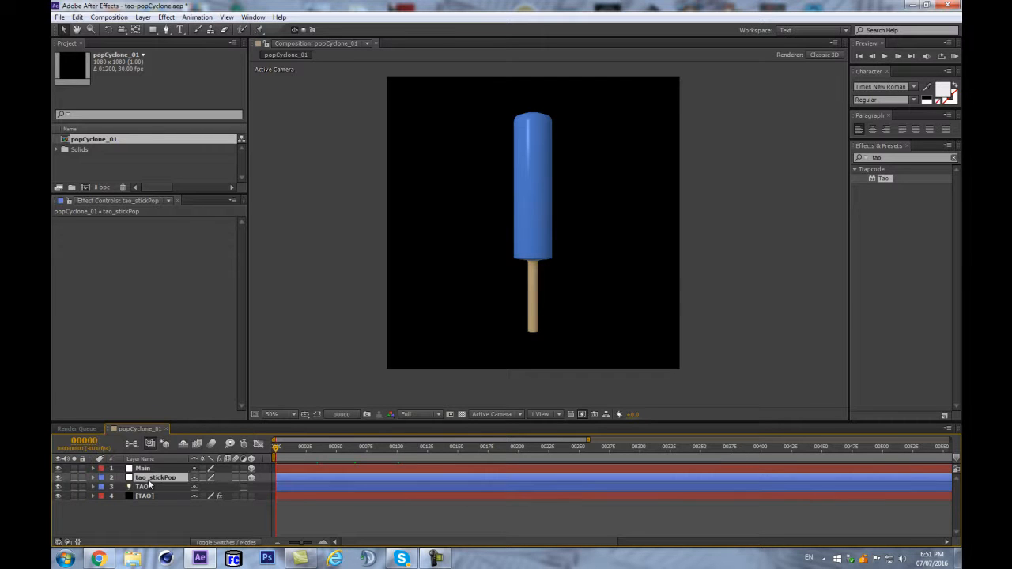
# - Duplicate the tao_stickPop null and the TAO light together and give both copies a Red label color
pyautogui.keyDown('shift'); pyautogui.click(145, 486); pyautogui.keyUp('shift')
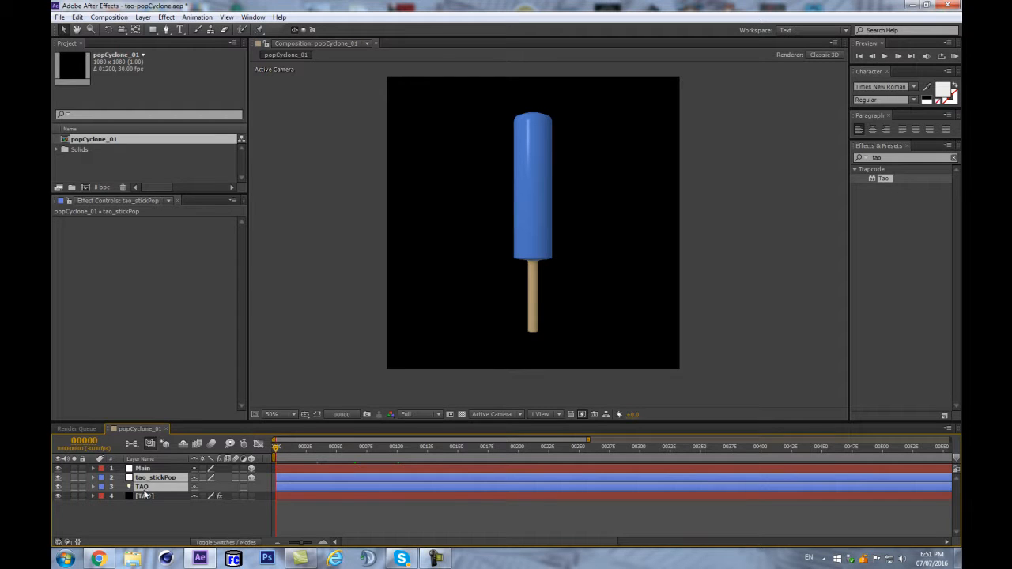
pyautogui.hotkey('ctrl', 'd')
pyautogui.moveTo(156, 476); pyautogui.dragTo(155, 474)
pyautogui.click(100, 488)
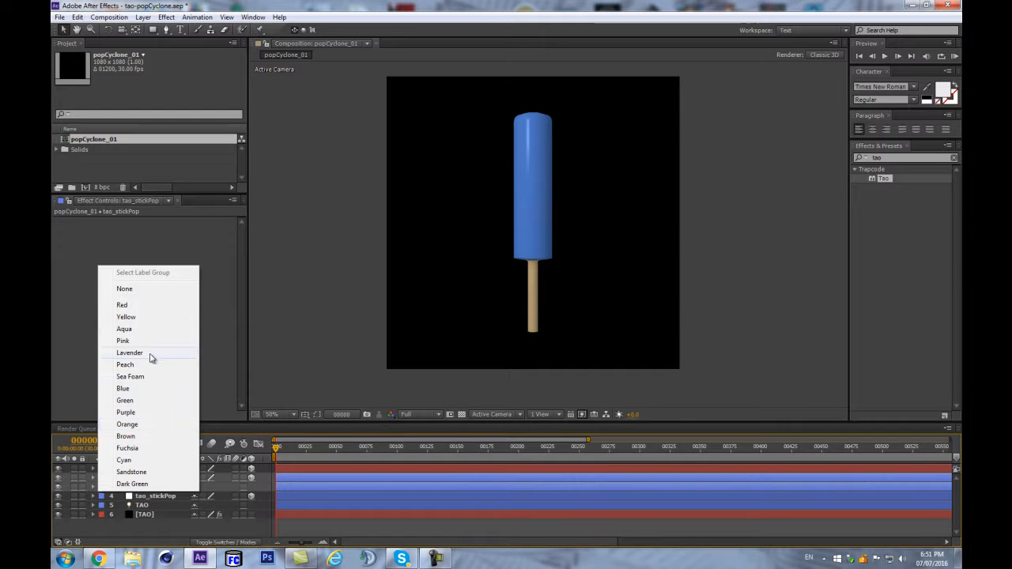
pyautogui.click(149, 448)
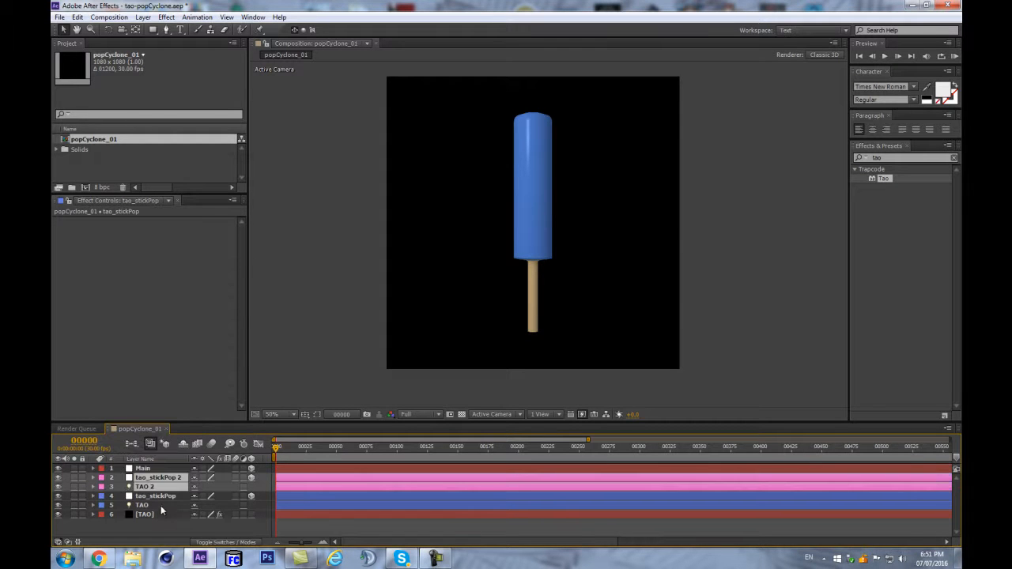
pyautogui.click(102, 487)
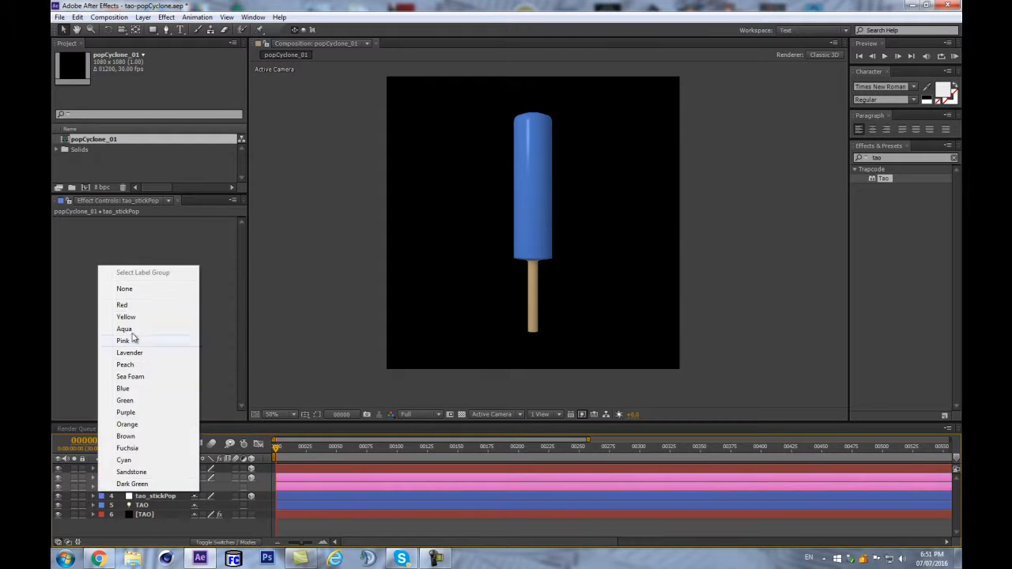
pyautogui.click(130, 310)
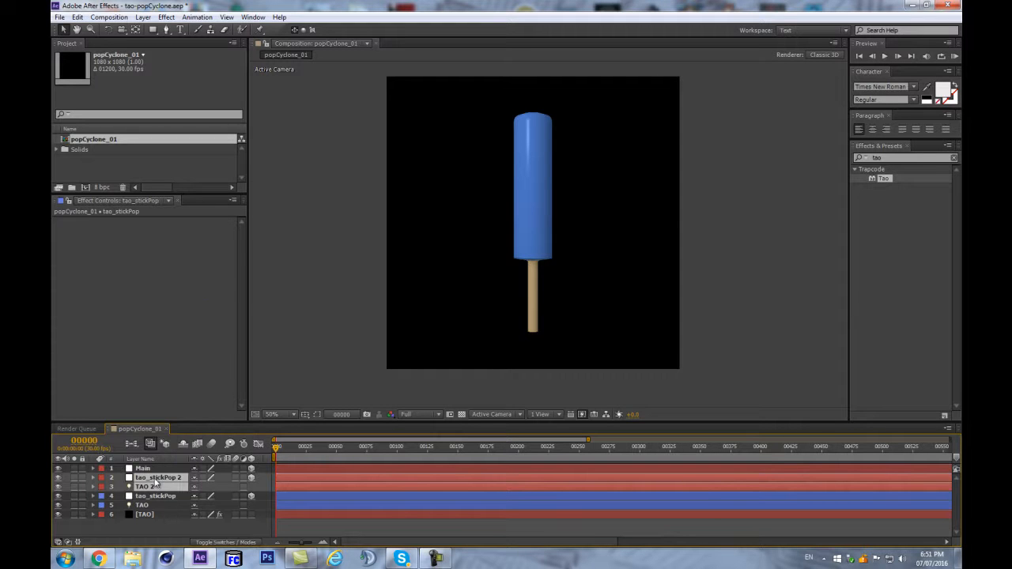
# - Rename the duplicated red-labeled null as tao_twirl1
pyautogui.click(145, 523)
pyautogui.click(157, 487)
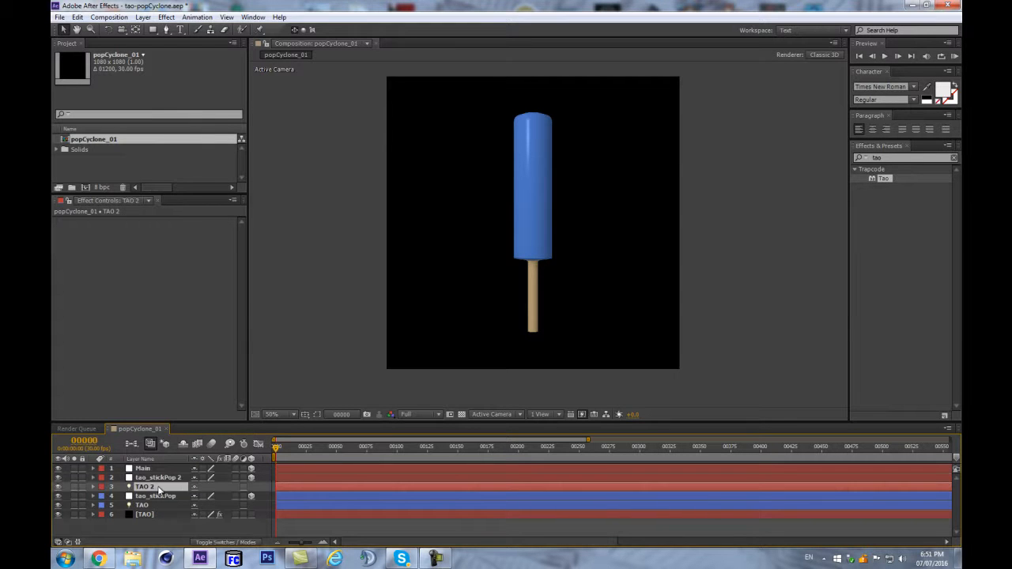
pyautogui.click(155, 479)
pyautogui.press('Return')
pyautogui.write('tao_twir')
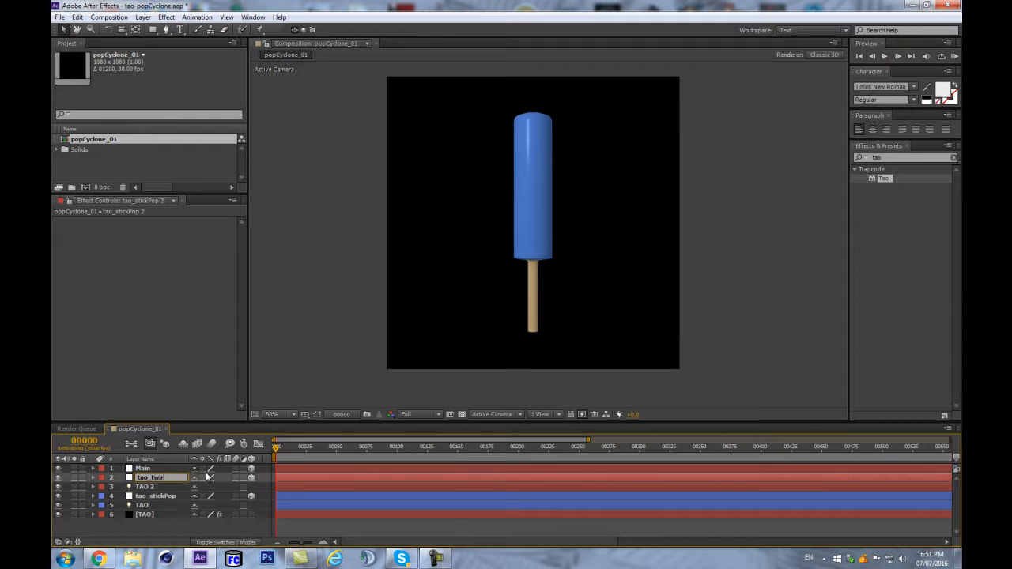
pyautogui.write('l1')
pyautogui.press('Return')
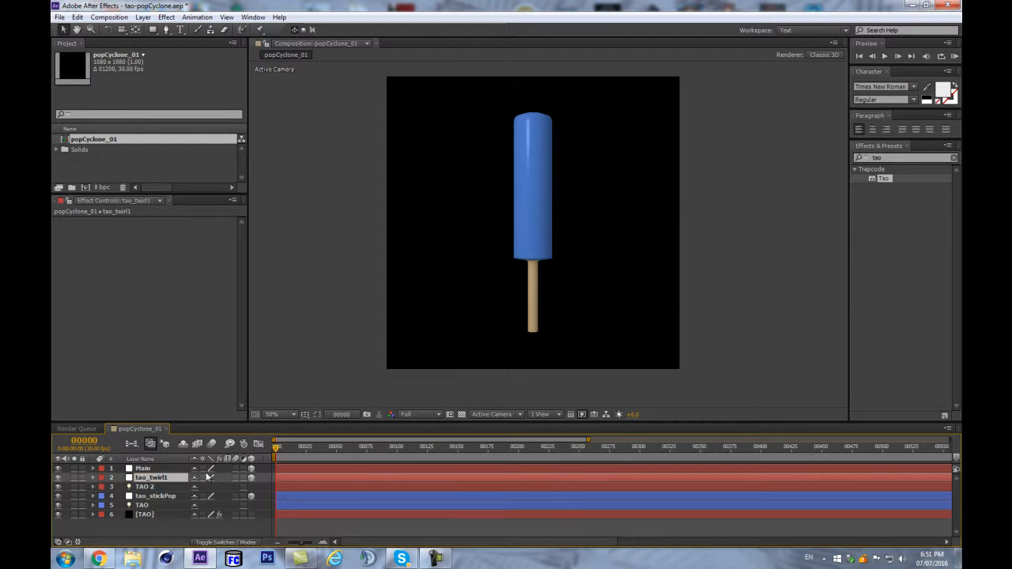
# - Rename the duplicated red-labeled light as TAO
pyautogui.click(158, 488)
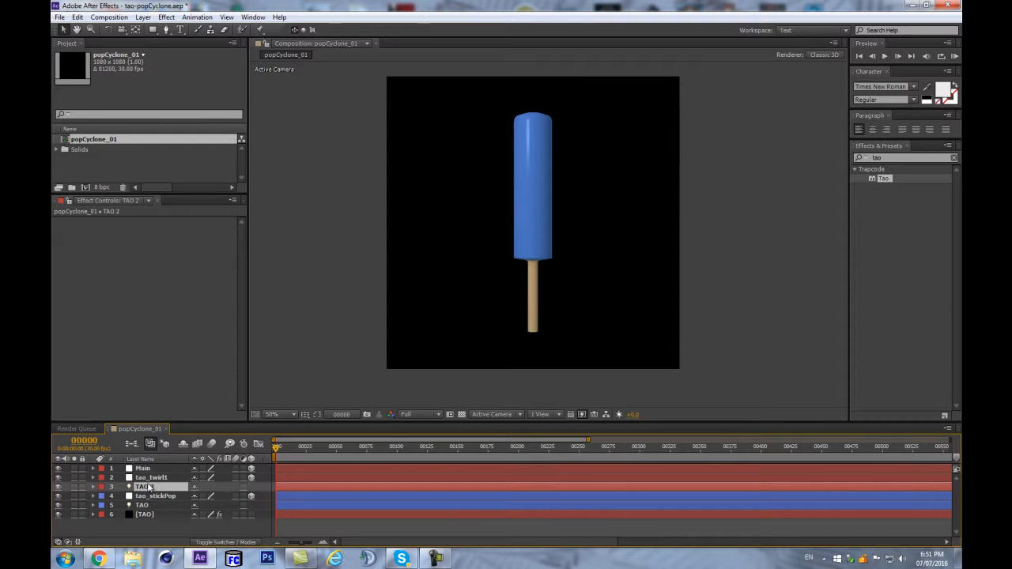
pyautogui.write('TAO')
pyautogui.press('Return')
pyautogui.click(151, 468)
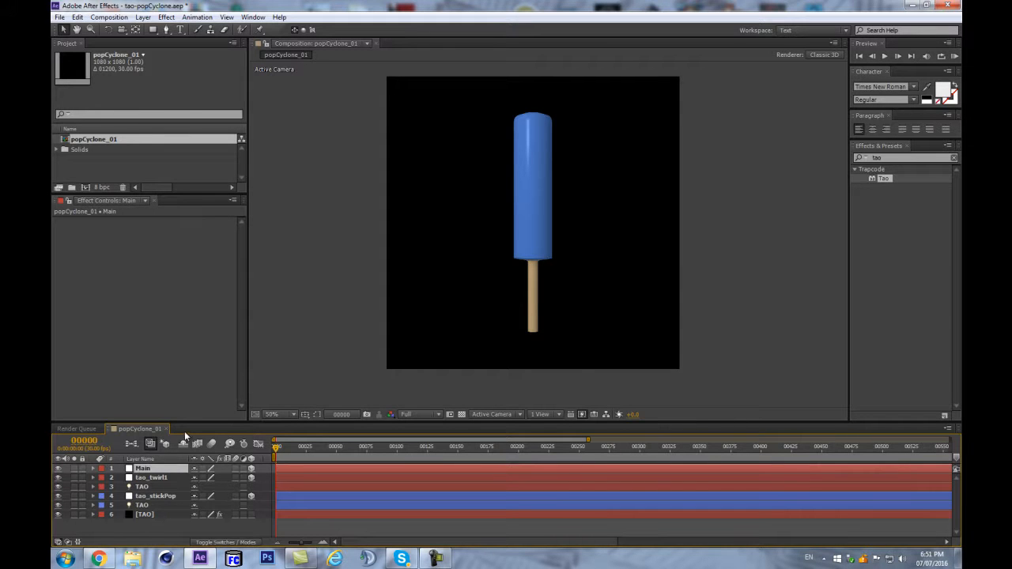
# - Show the layer controls and remove all Color and Radius keyframes from the red-labeled TAO light
pyautogui.click(147, 486)
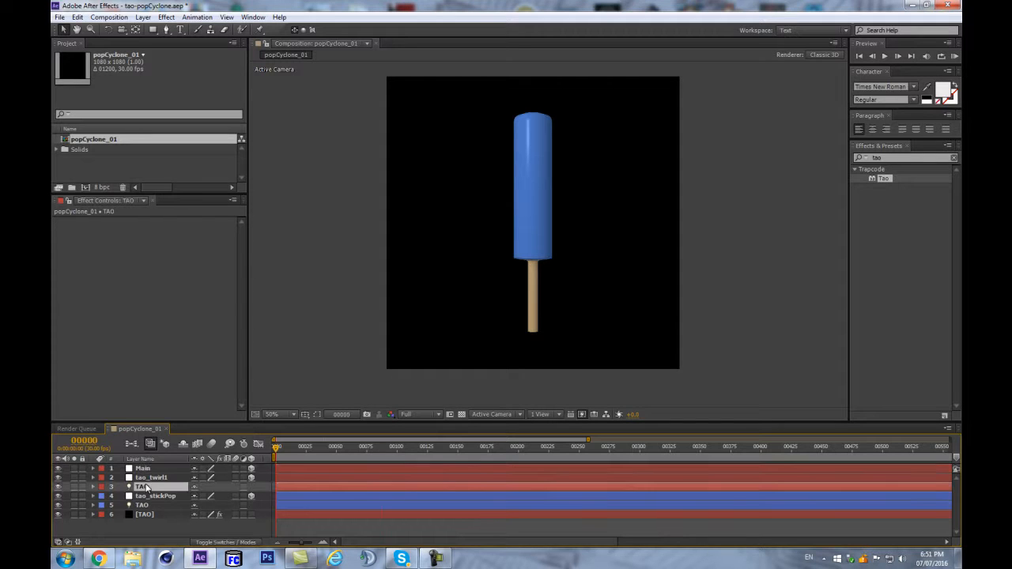
pyautogui.hotkey('ctrl', 'shift', 'h')
pyautogui.press('u')
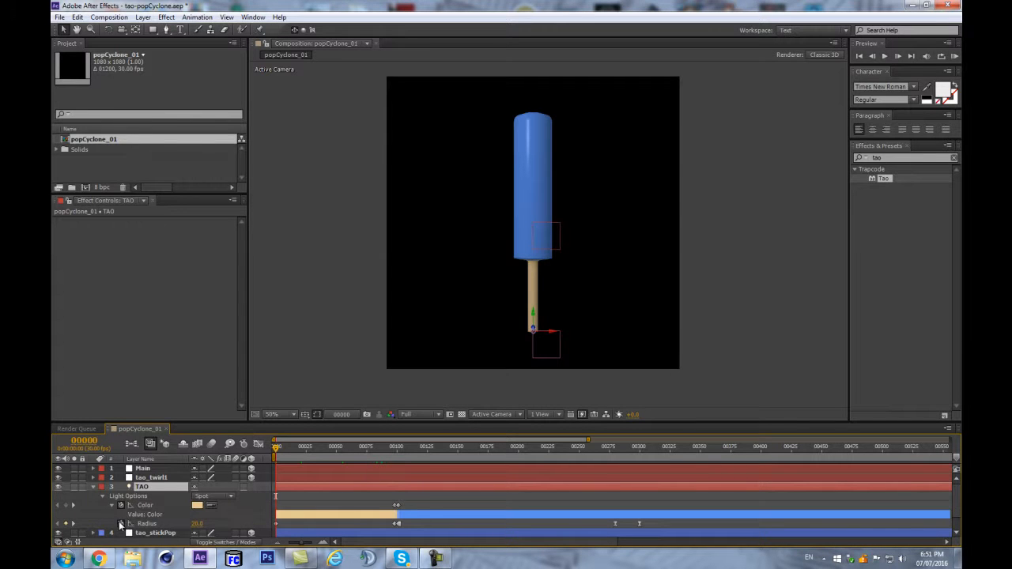
pyautogui.click(121, 524)
pyautogui.click(122, 506)
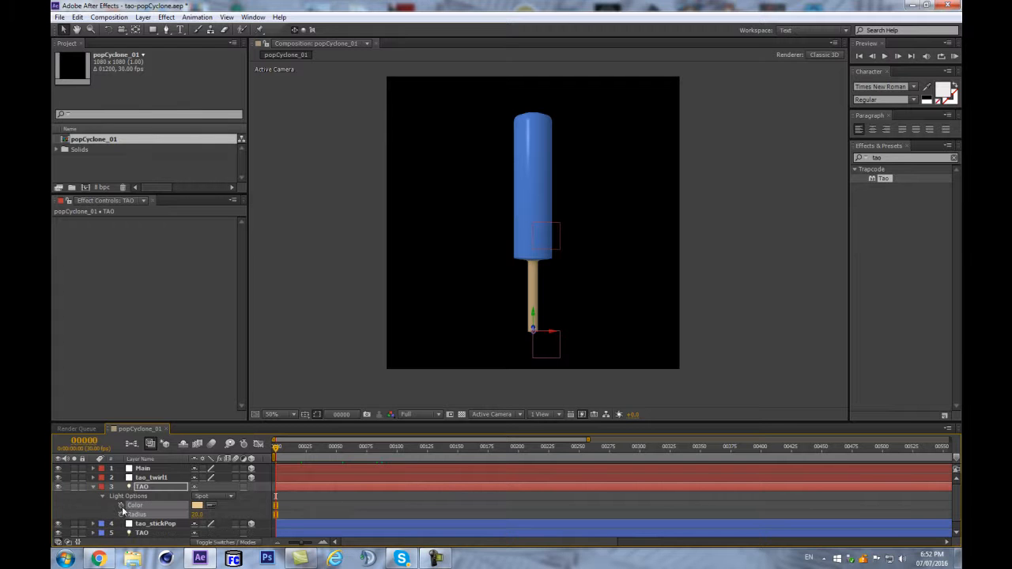
# - Set the Radius of the red-labeled TAO light to 12
pyautogui.click(197, 515)
pyautogui.write('15')
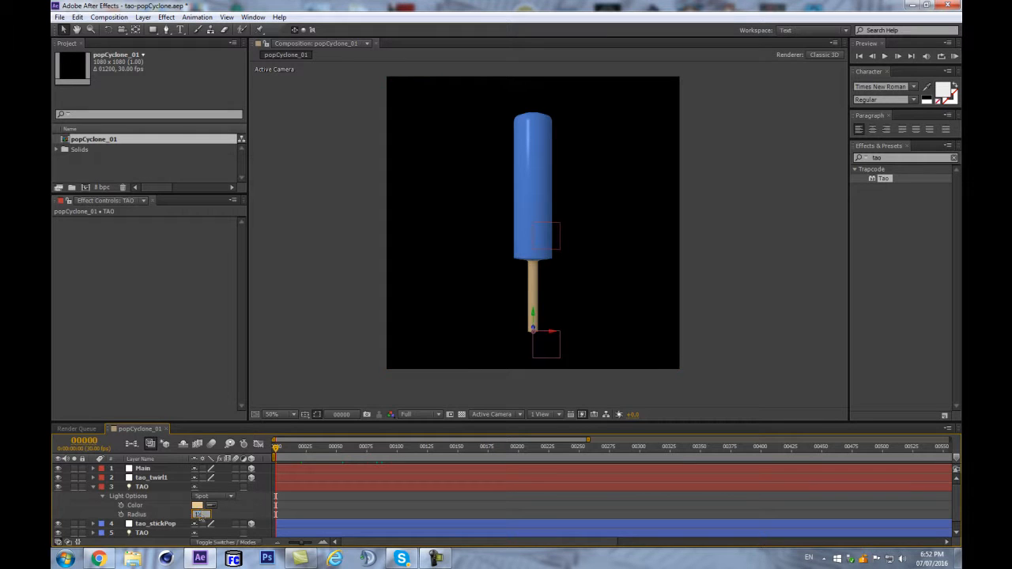
pyautogui.press('Return')
# - Recolor the red-labeled TAO light to a pinkish red, shift its hue slightly toward red, and collapse the light's properties
pyautogui.click(197, 506)
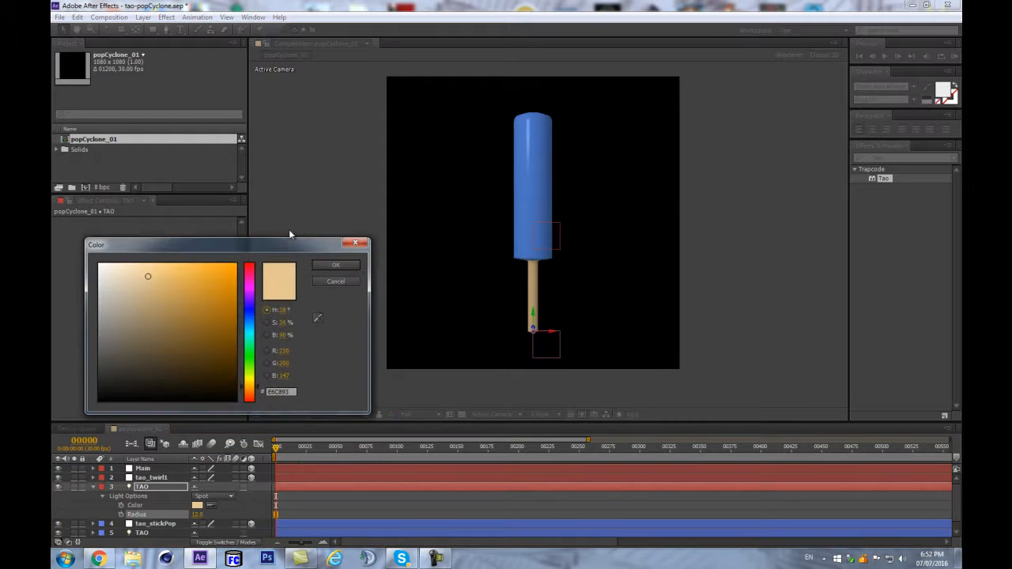
pyautogui.click(243, 275)
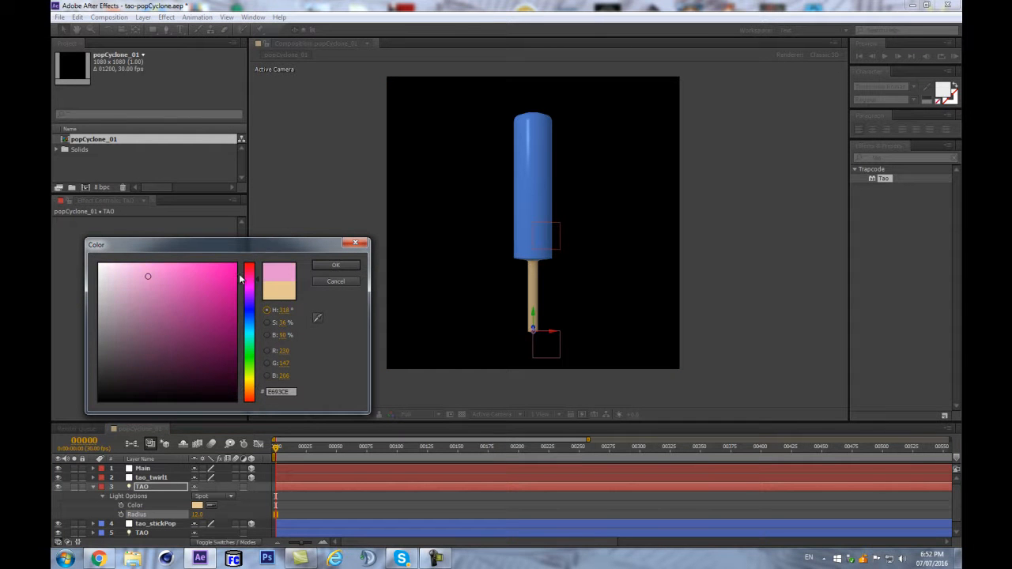
pyautogui.click(246, 273)
pyautogui.moveTo(199, 282)
pyautogui.mouseDown()
pyautogui.moveTo(203, 293)
pyautogui.moveTo(189, 302)
pyautogui.mouseUp()
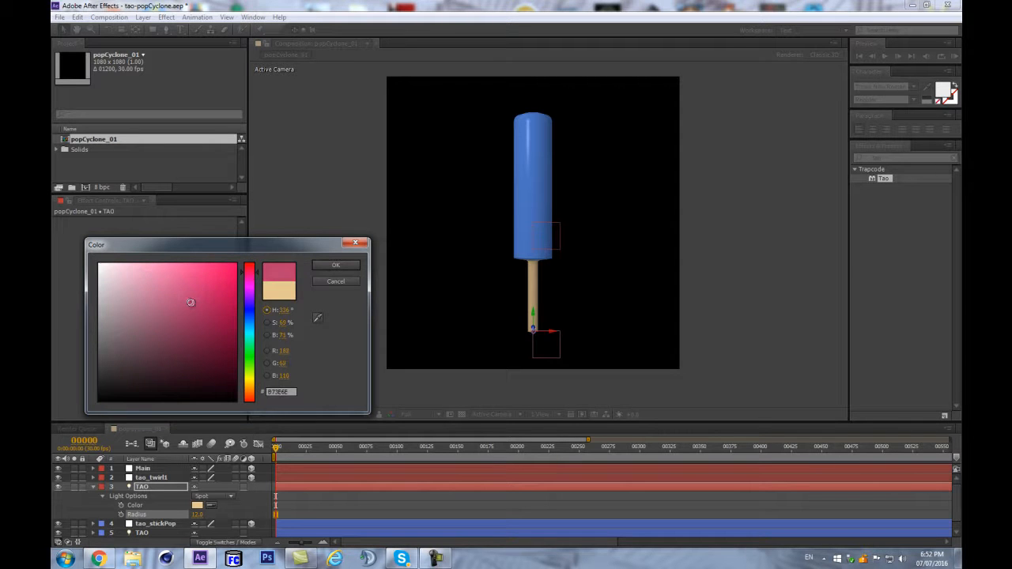
pyautogui.press('Return')
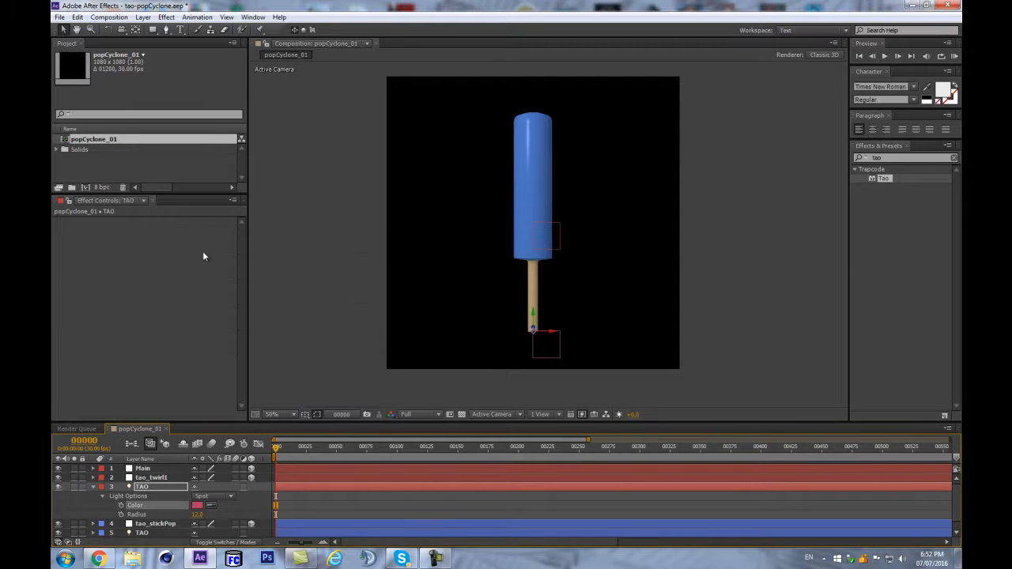
pyautogui.click(197, 505)
pyautogui.moveTo(257, 270); pyautogui.dragTo(254, 269)
pyautogui.click(334, 268)
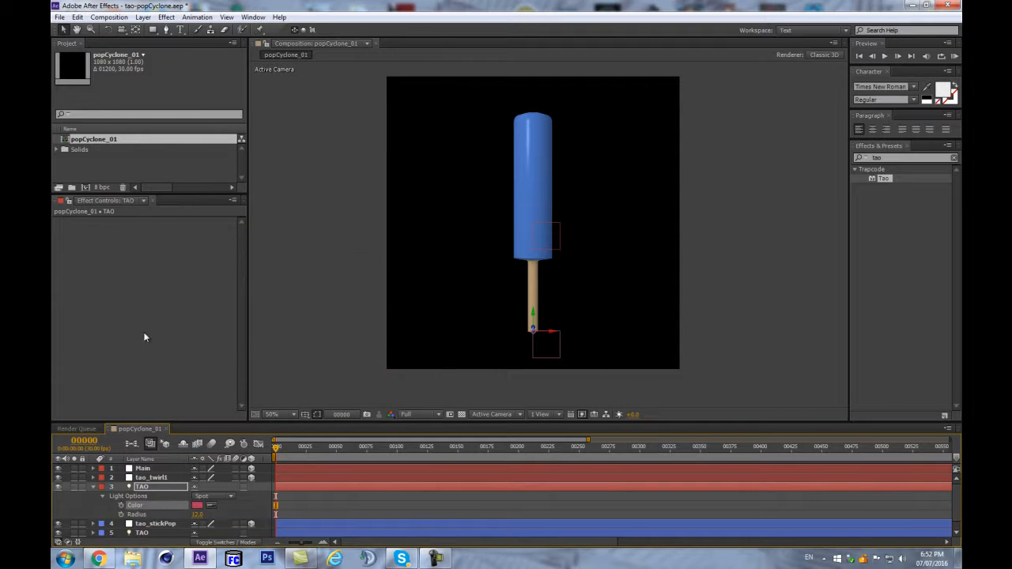
pyautogui.click(92, 486)
# - Switch to Chrome, copy the circular expression from the Creating Circular And Spiral Motion Paths page, and return to After Effects
pyautogui.click(152, 478)
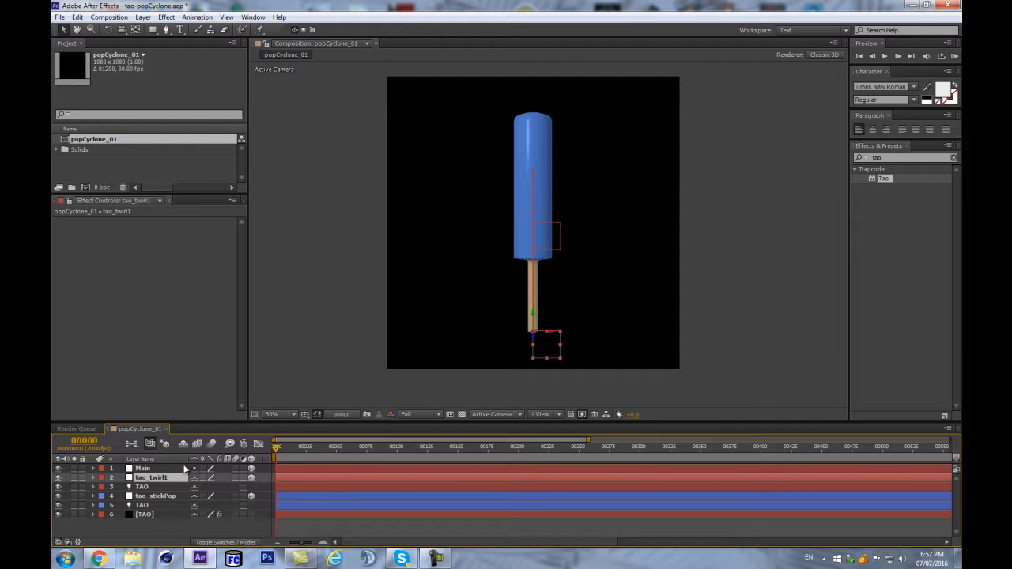
pyautogui.click(101, 560)
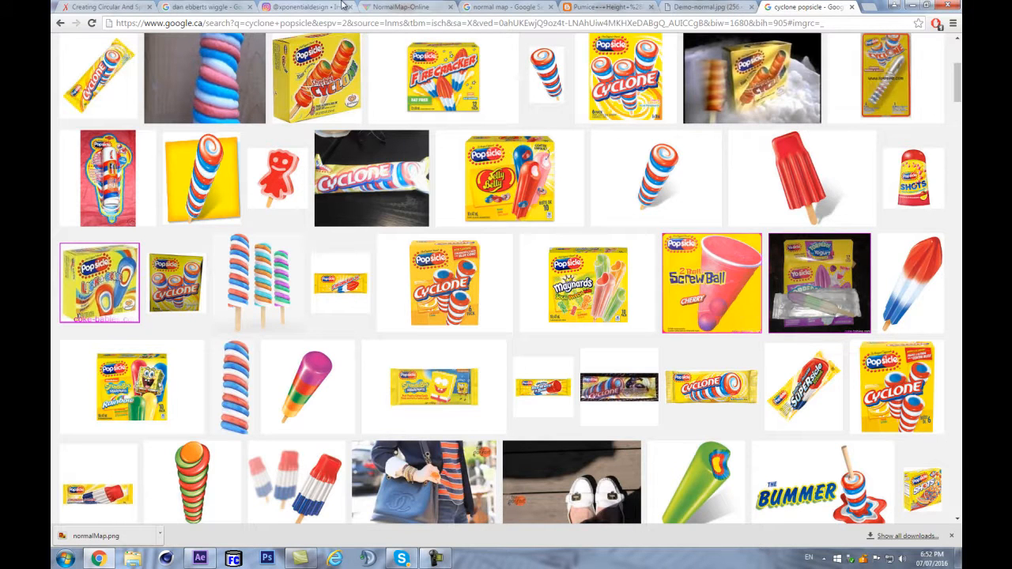
pyautogui.click(141, 6)
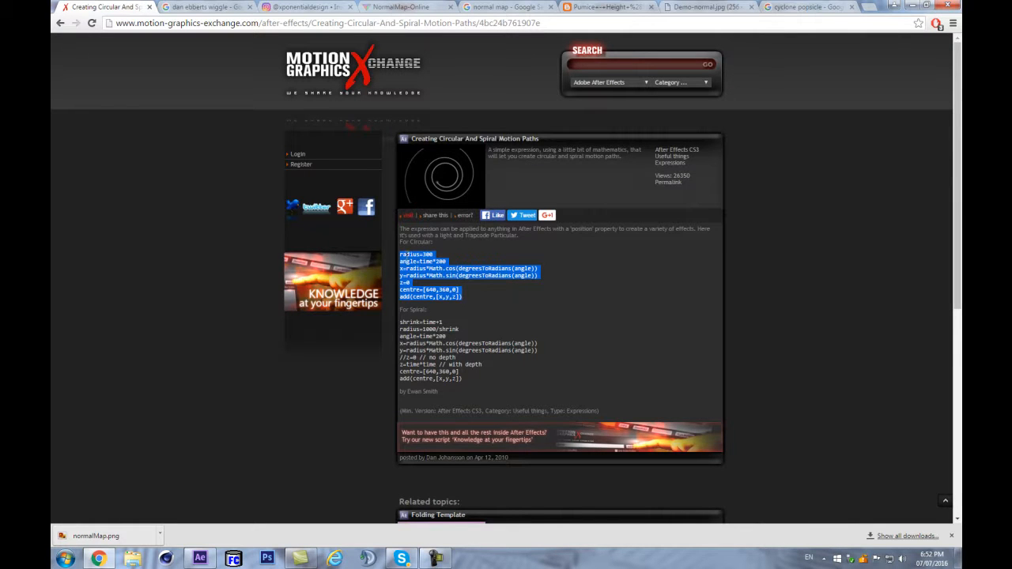
pyautogui.click(200, 558)
# - Reveal the Position properties of the red-labeled TAO light and the tao_twirl1 null, and scrub the timeline back to frame 0
pyautogui.click(138, 488)
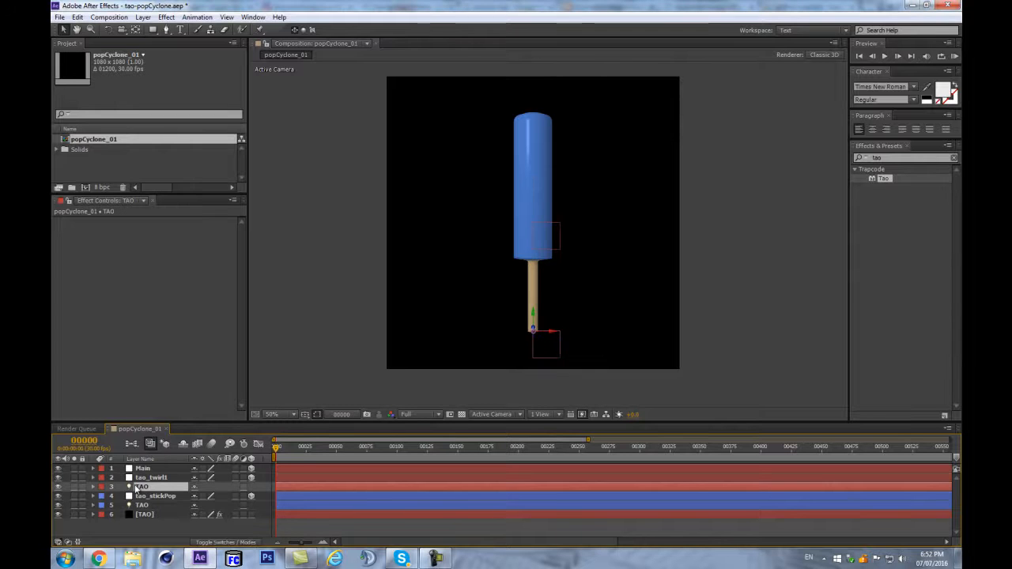
pyautogui.press('p')
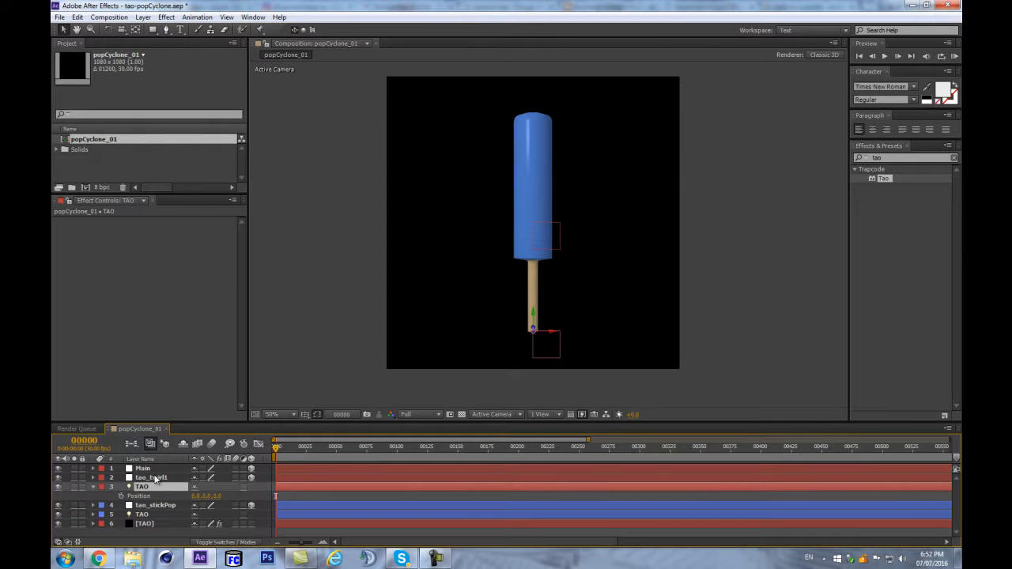
pyautogui.click(155, 480)
pyautogui.press('p')
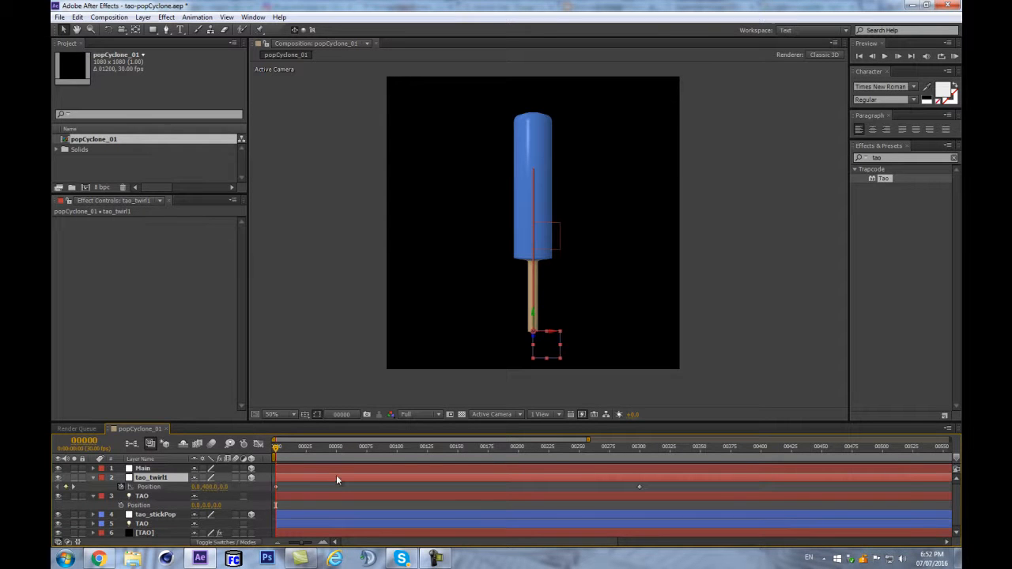
pyautogui.moveTo(276, 447); pyautogui.dragTo(235, 490)
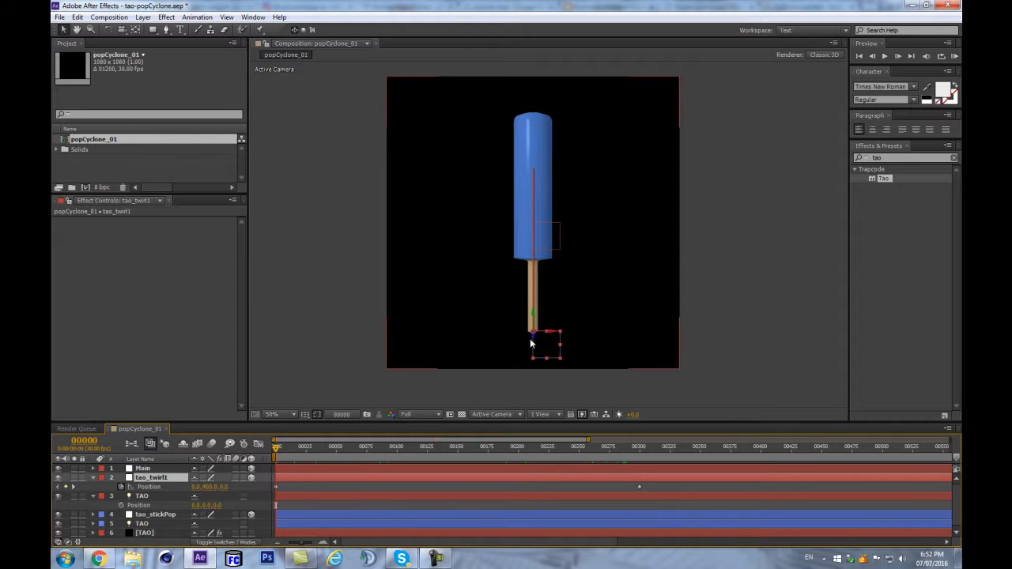
# - Add a Position expression to the red-labeled TAO light and paste in the circular motion code with radius=300
pyautogui.click(143, 495)
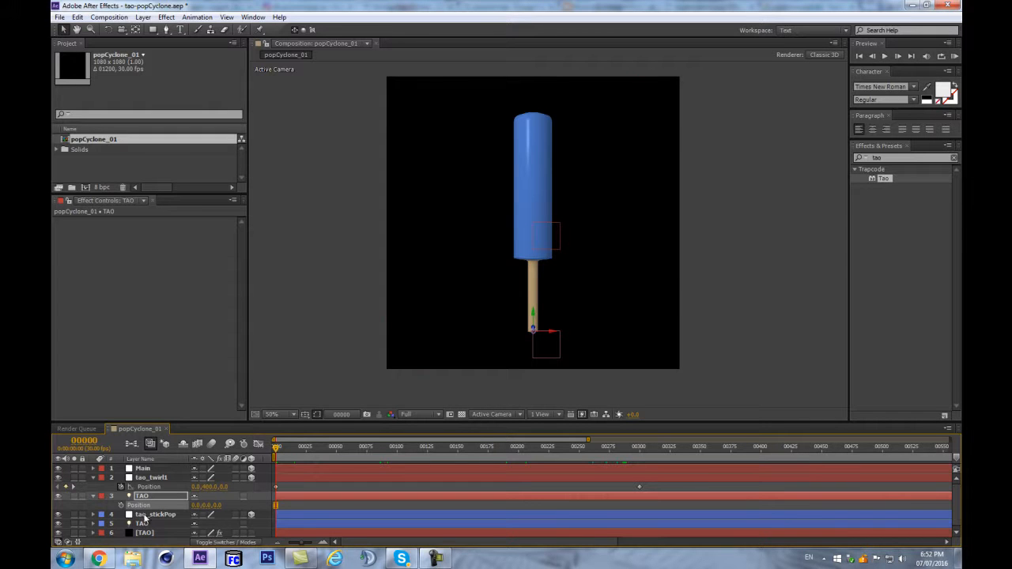
pyautogui.keyDown('alt'); pyautogui.click(122, 505); pyautogui.keyUp('alt')
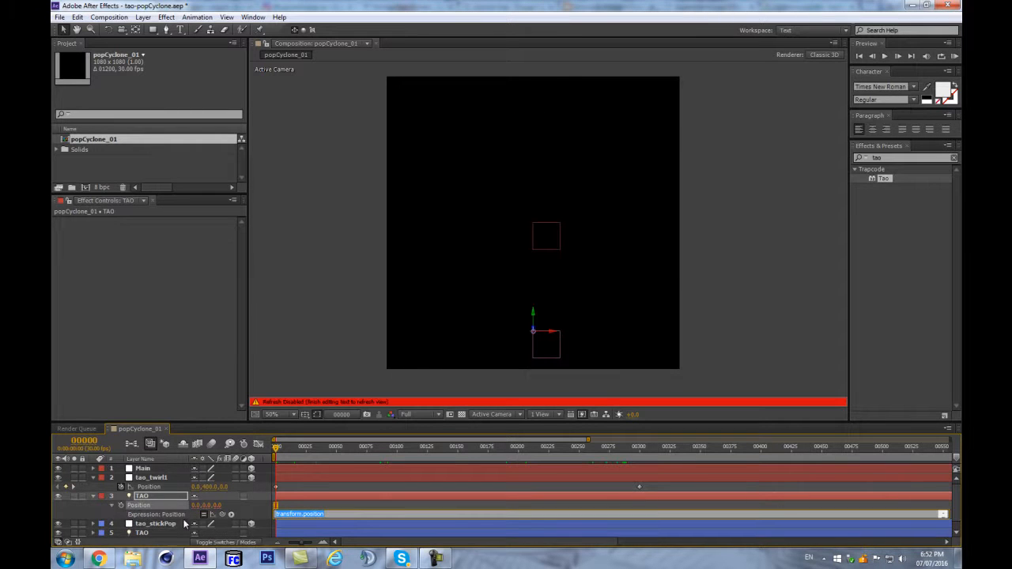
pyautogui.hotkey('ctrl', 'v')
pyautogui.click(246, 514)
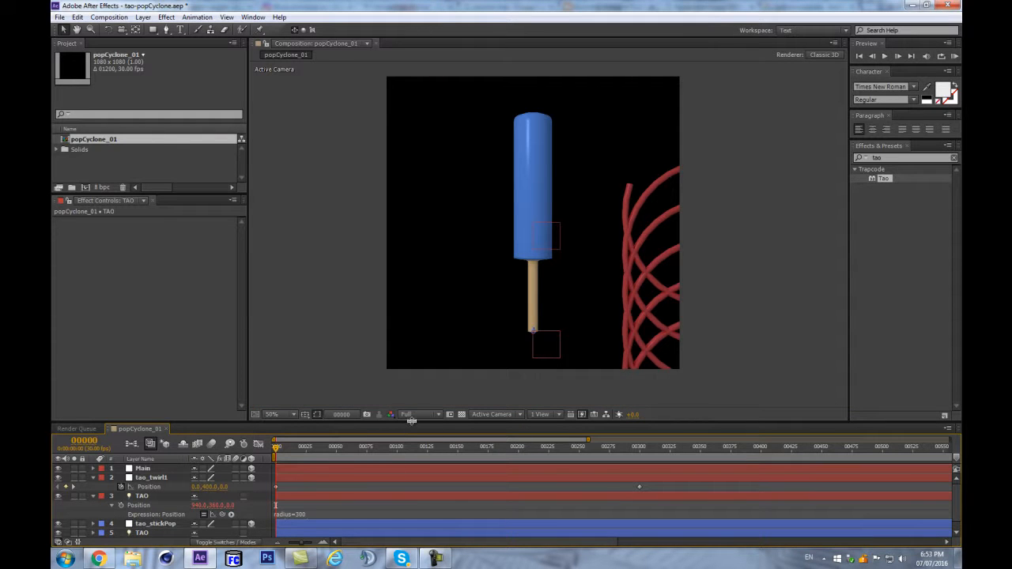
# - Enlarge the timeline and expression field, and change the expression's centre to [0,0,0]
pyautogui.moveTo(412, 423); pyautogui.dragTo(411, 322)
pyautogui.moveTo(342, 419); pyautogui.dragTo(341, 479)
pyautogui.click(310, 452)
pyautogui.click(303, 449)
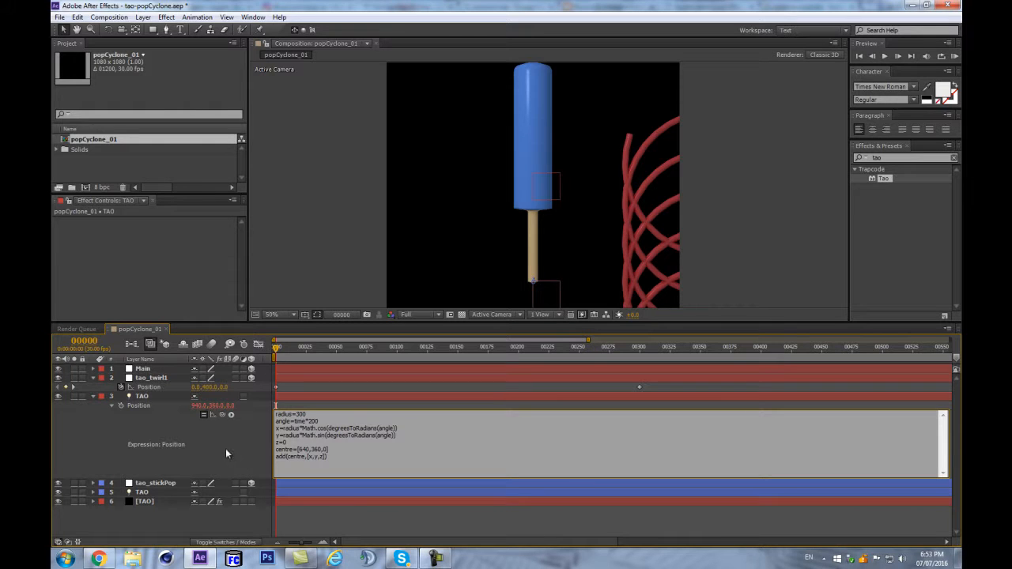
pyautogui.press('BackSpace')
pyautogui.press('BackSpace')
pyautogui.press('KP_Enter')
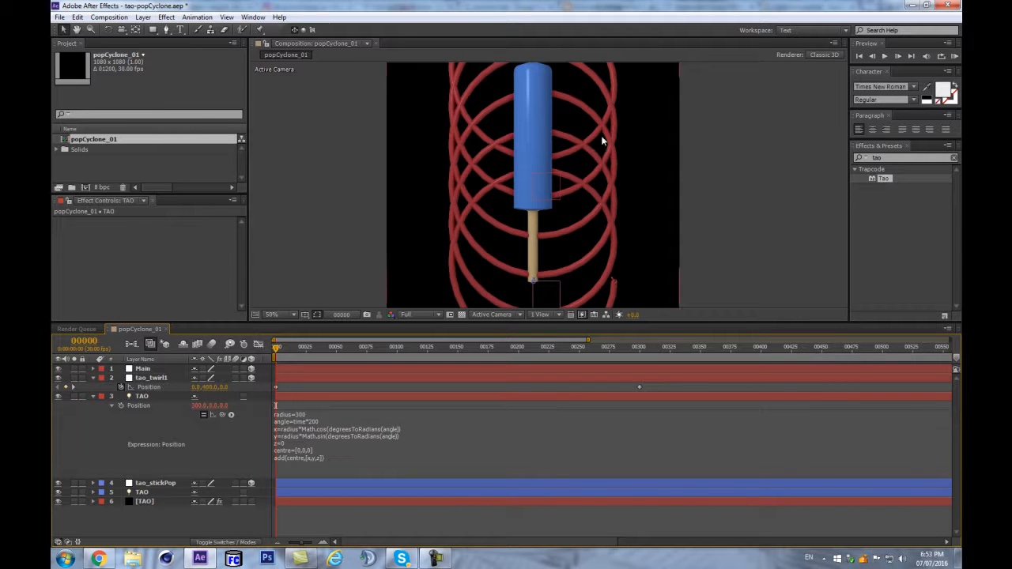
# - Swap the y and z variables in the red-labeled TAO light's Position expression so the sine line defines z and y=0
pyautogui.press(',')
pyautogui.press(',')
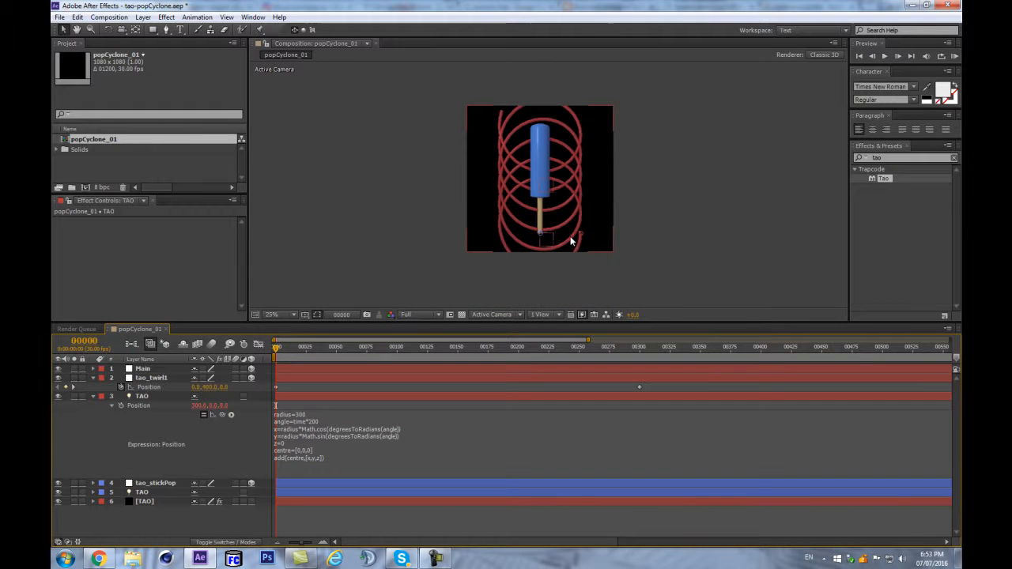
pyautogui.scroll(2, 572, 239)
pyautogui.click(286, 428)
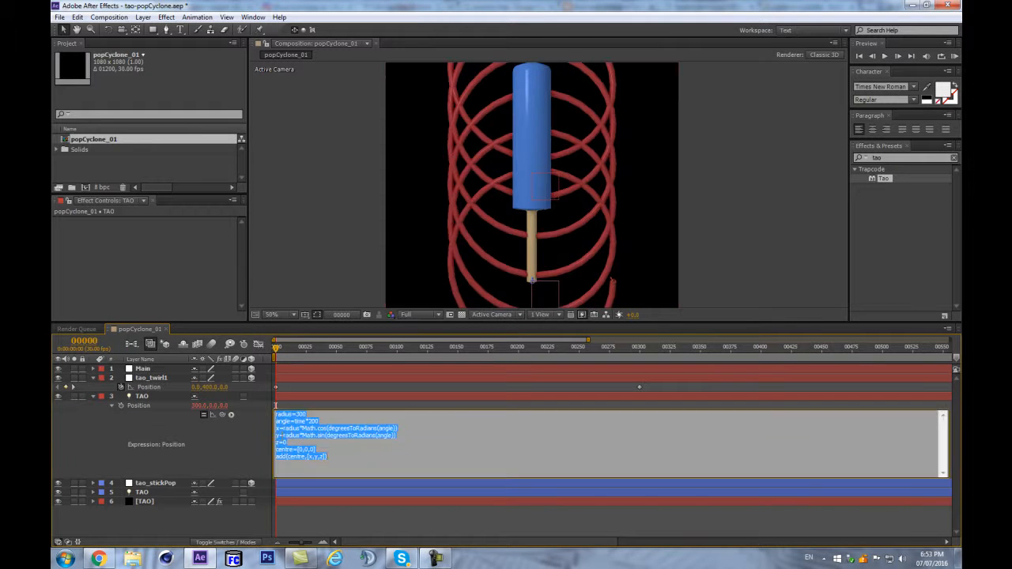
pyautogui.click(287, 429)
pyautogui.doubleClick(278, 435)
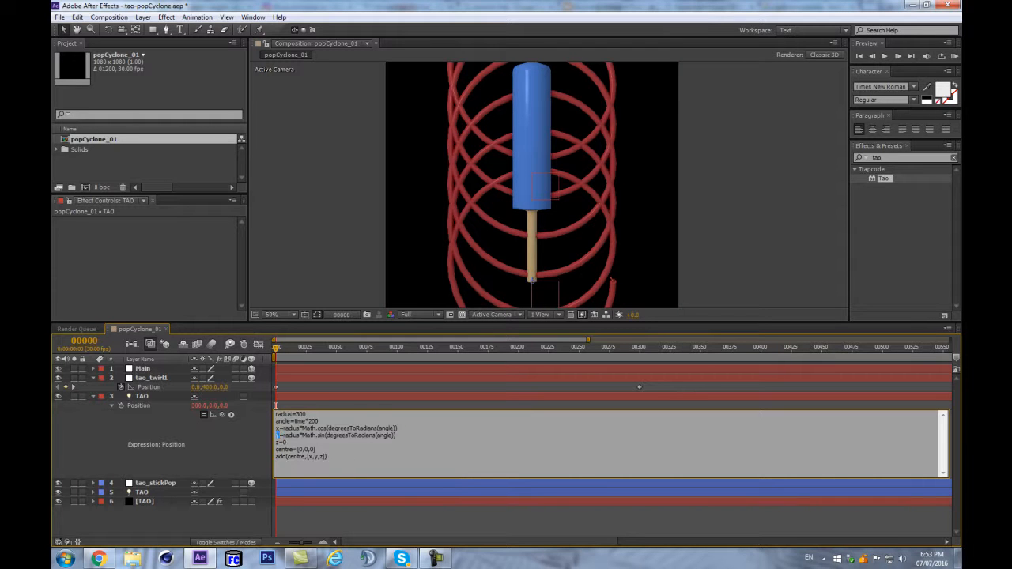
pyautogui.write('y')
pyautogui.moveTo(284, 436); pyautogui.dragTo(396, 435)
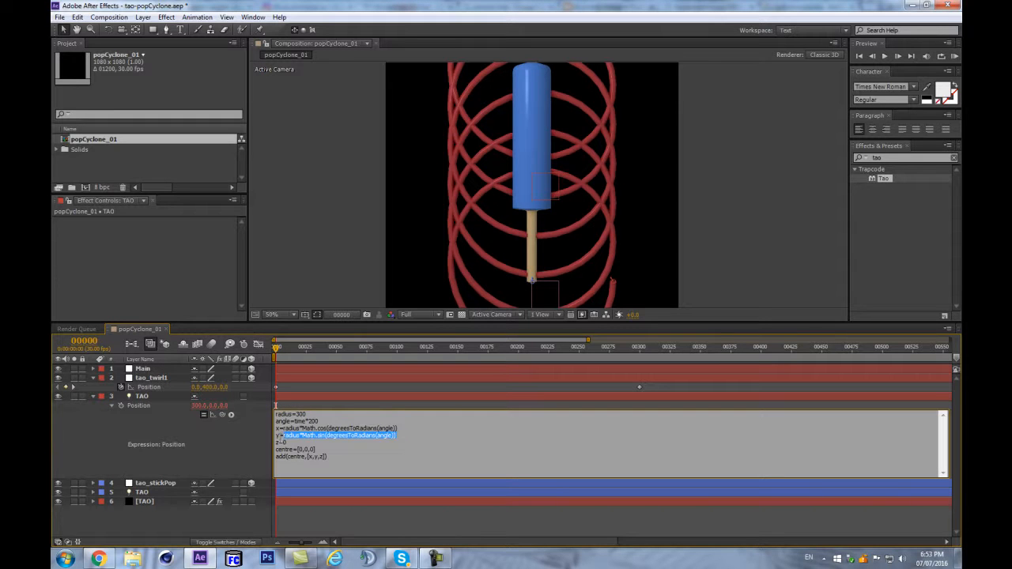
pyautogui.click(323, 463)
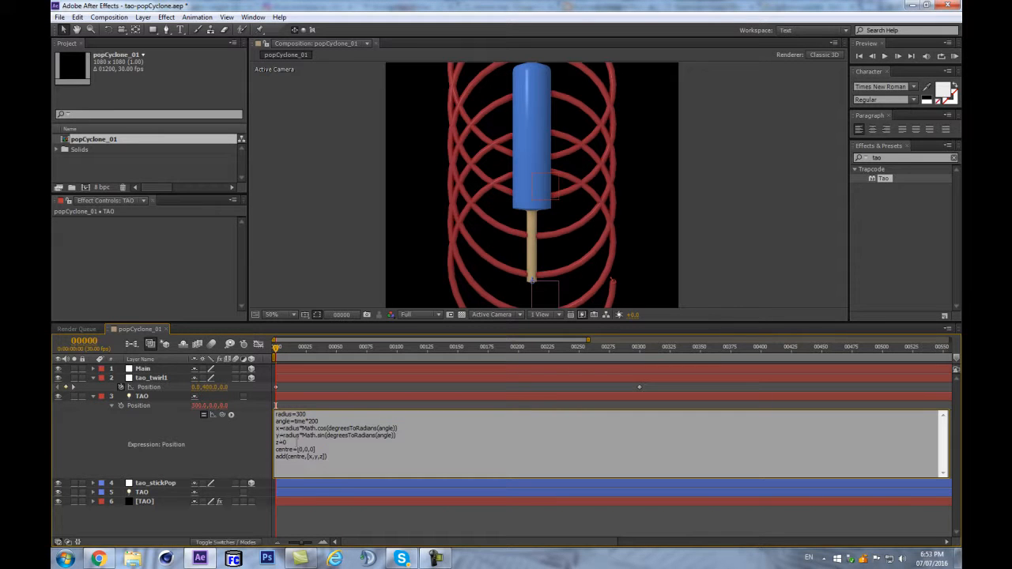
pyautogui.press('BackSpace')
pyautogui.write('z')
pyautogui.write('y')
pyautogui.click(242, 431)
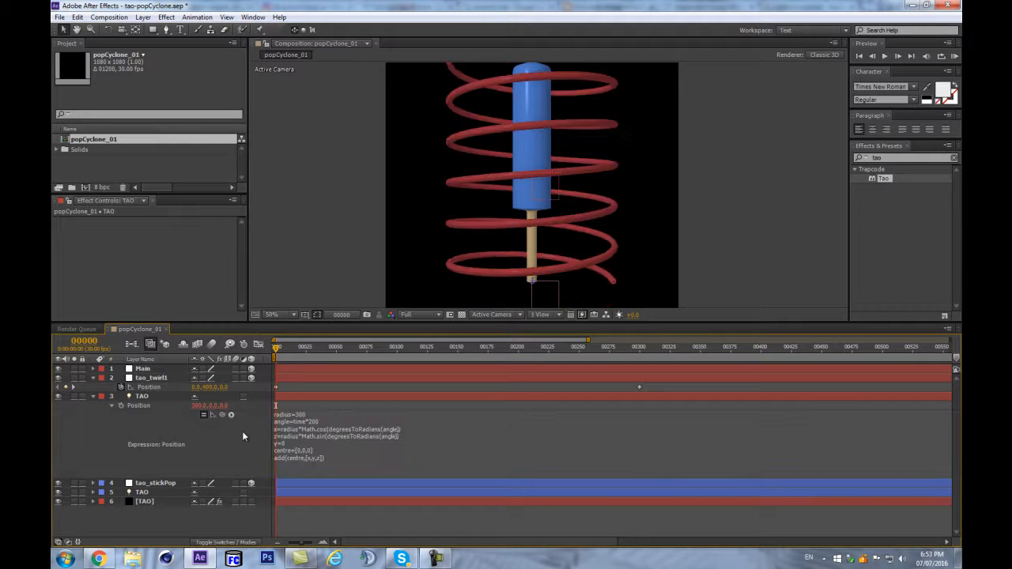
# - Examine the red twirl's bends around the popsicle up close for uneven geometry
pyautogui.scroll(1, 658, 202)
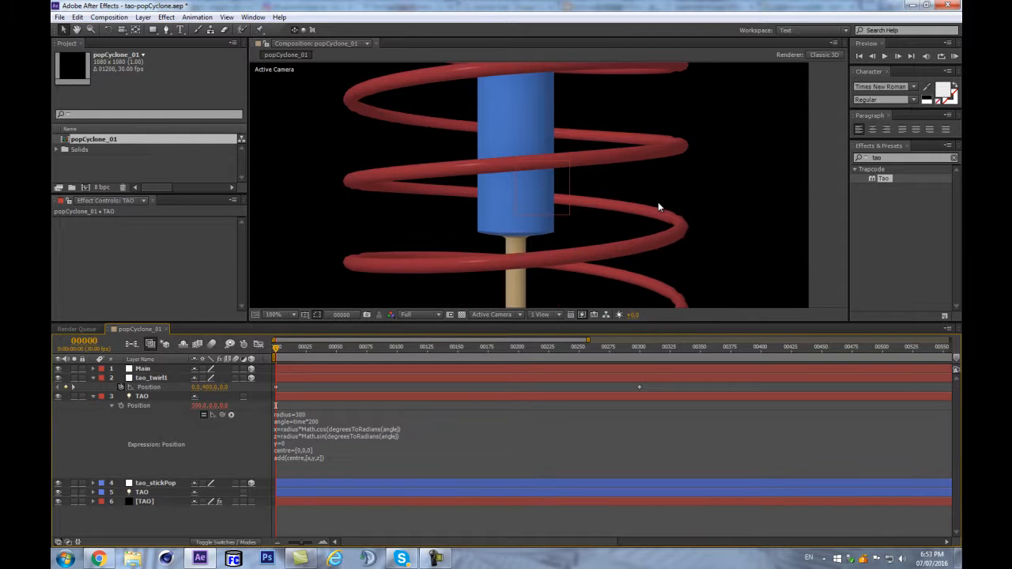
pyautogui.scroll(-4, 658, 201)
pyautogui.scroll(4, 639, 217)
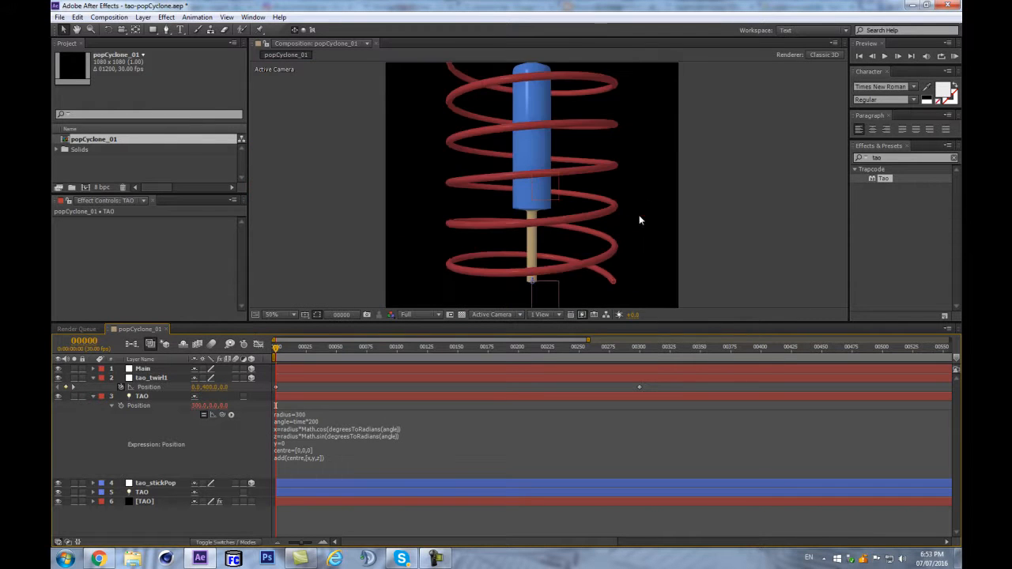
pyautogui.press('space')
pyautogui.moveTo(556, 259); pyautogui.dragTo(572, 199)
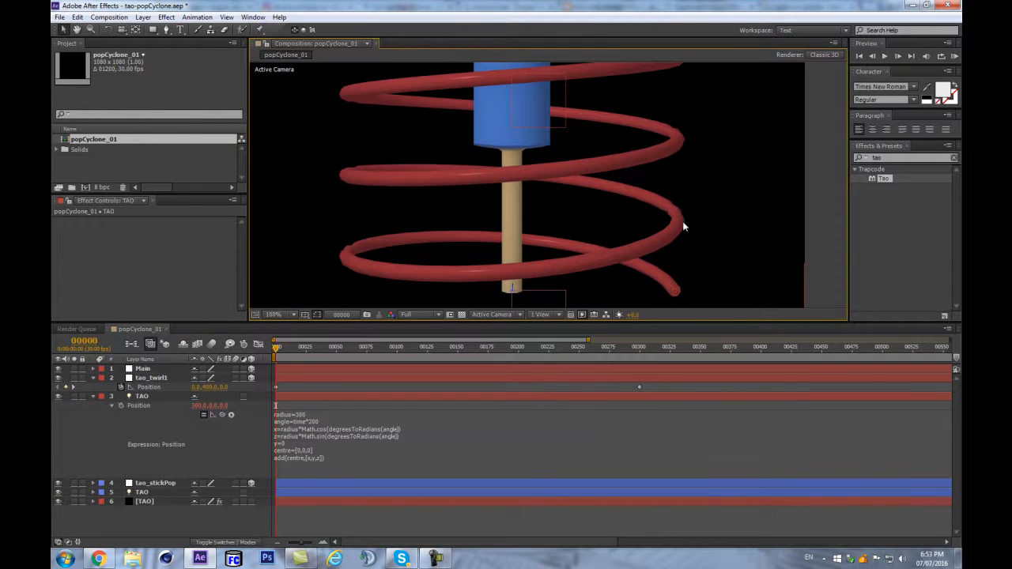
pyautogui.scroll(2, 683, 225)
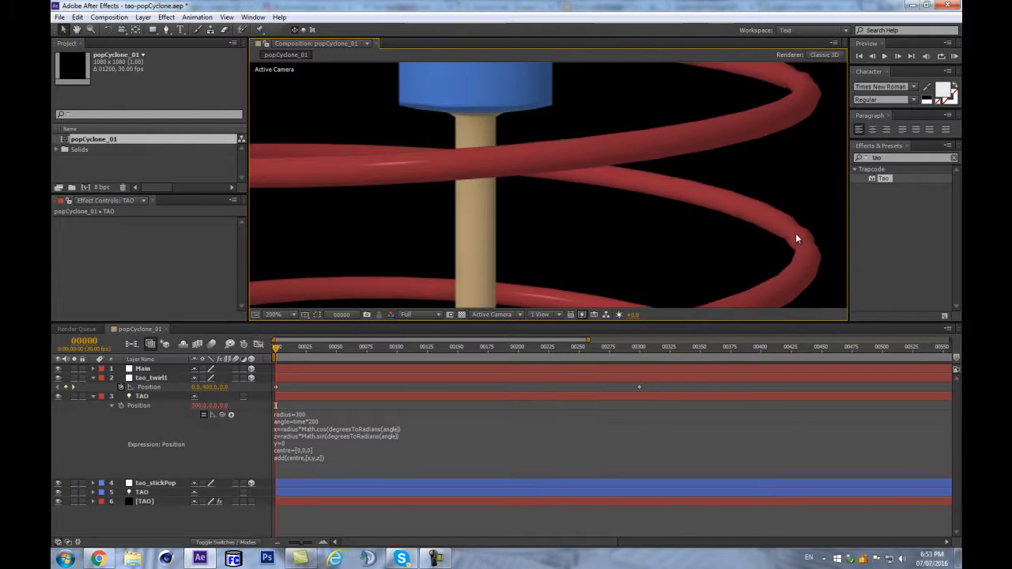
pyautogui.scroll(-2, 791, 237)
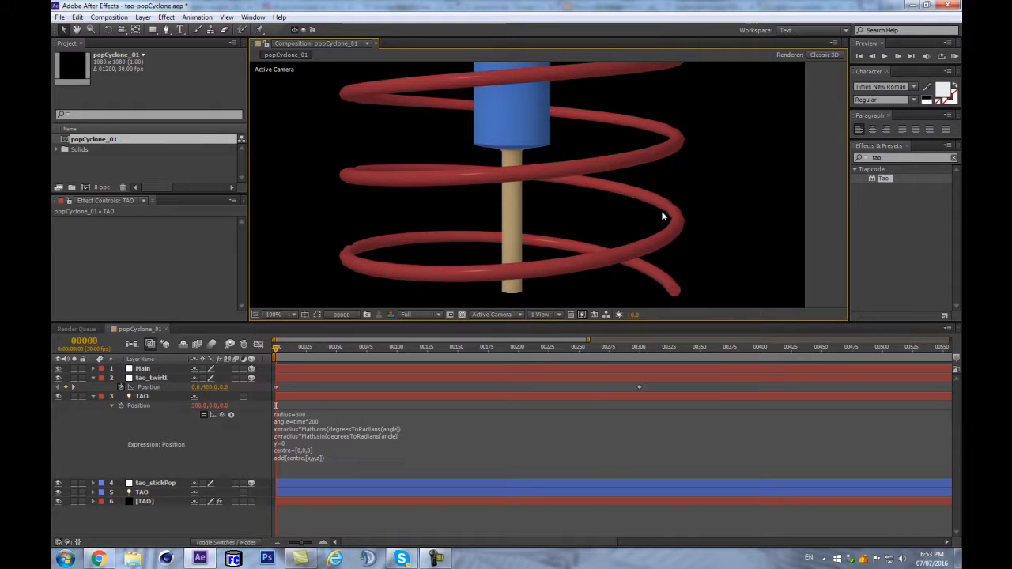
# - Set the Orient Reference Axis to Y in the Segment settings of the [TAO] solid's effect
pyautogui.click(144, 501)
pyautogui.moveTo(243, 235); pyautogui.dragTo(132, 250)
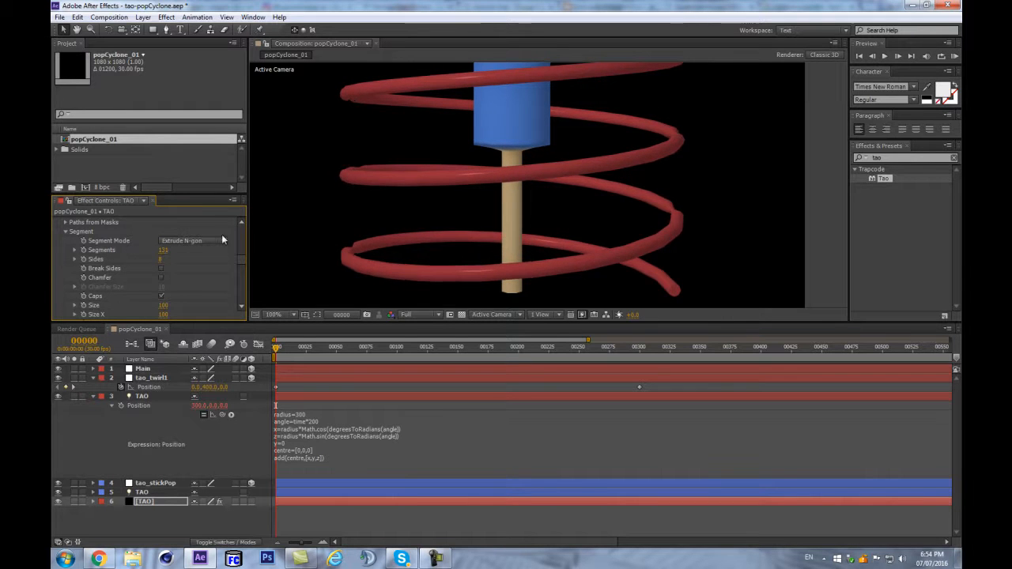
pyautogui.scroll(-2, 650, 219)
pyautogui.scroll(2, 547, 184)
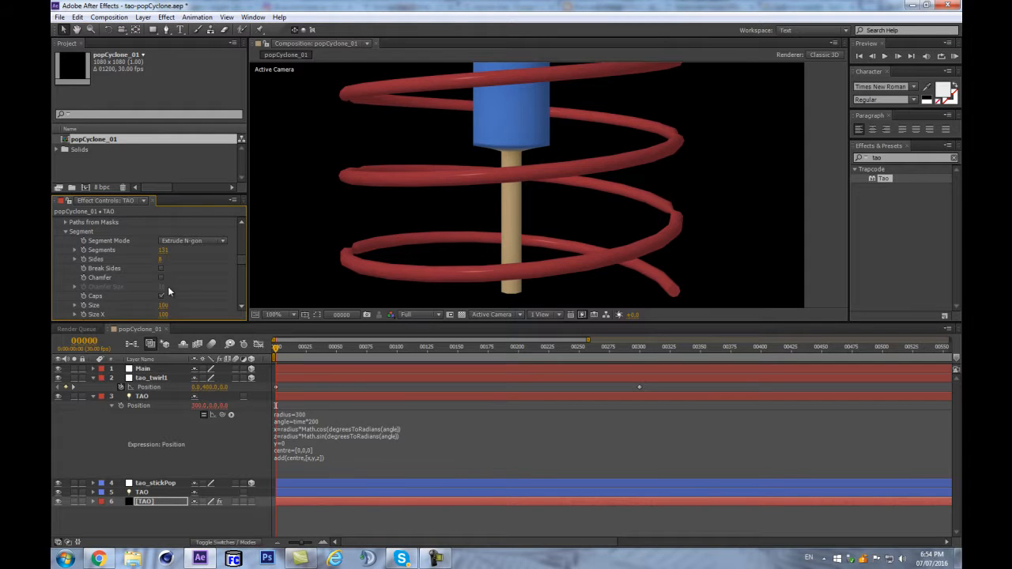
pyautogui.scroll(-2, 177, 282)
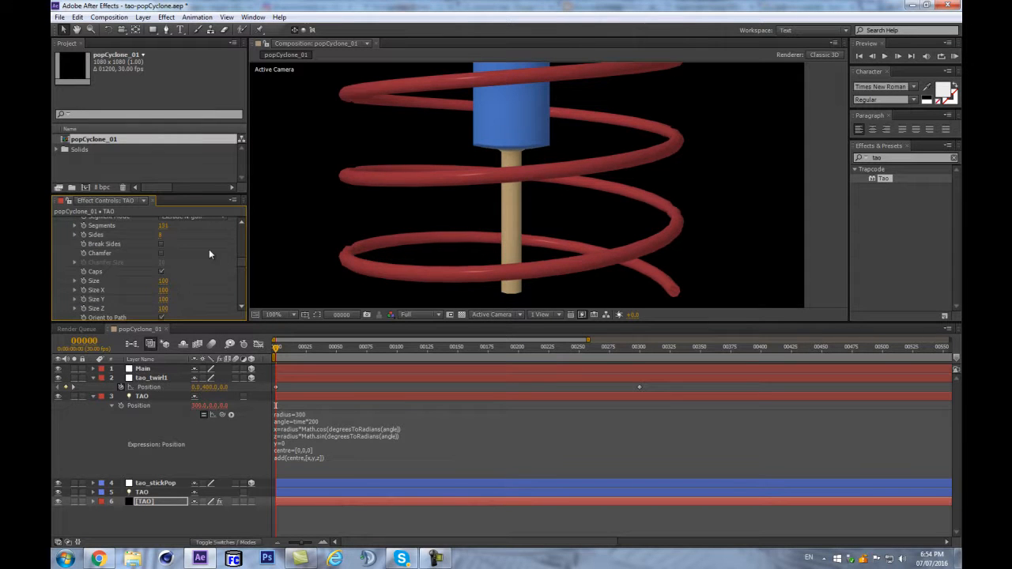
pyautogui.scroll(-4, 187, 267)
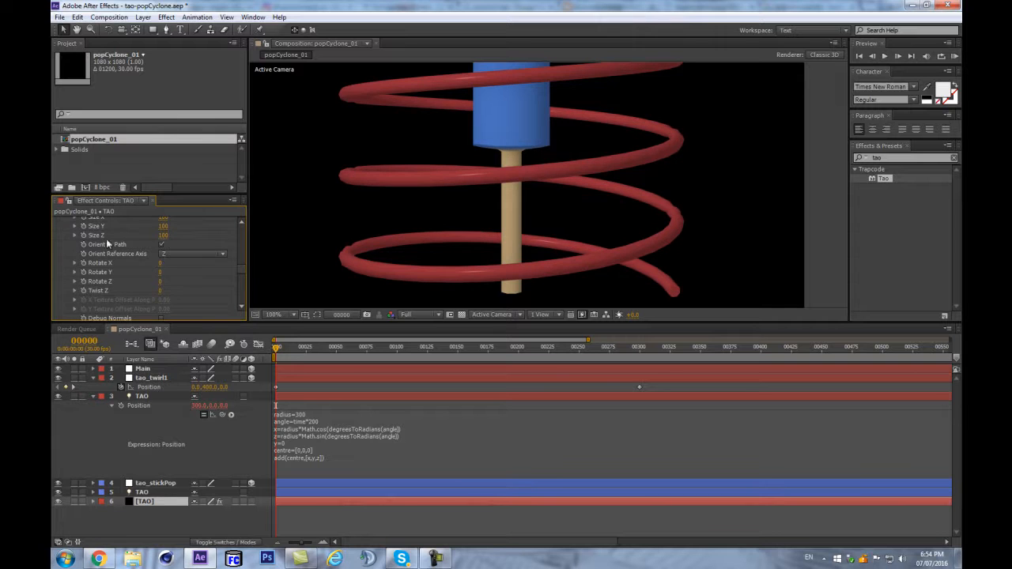
pyautogui.click(186, 253)
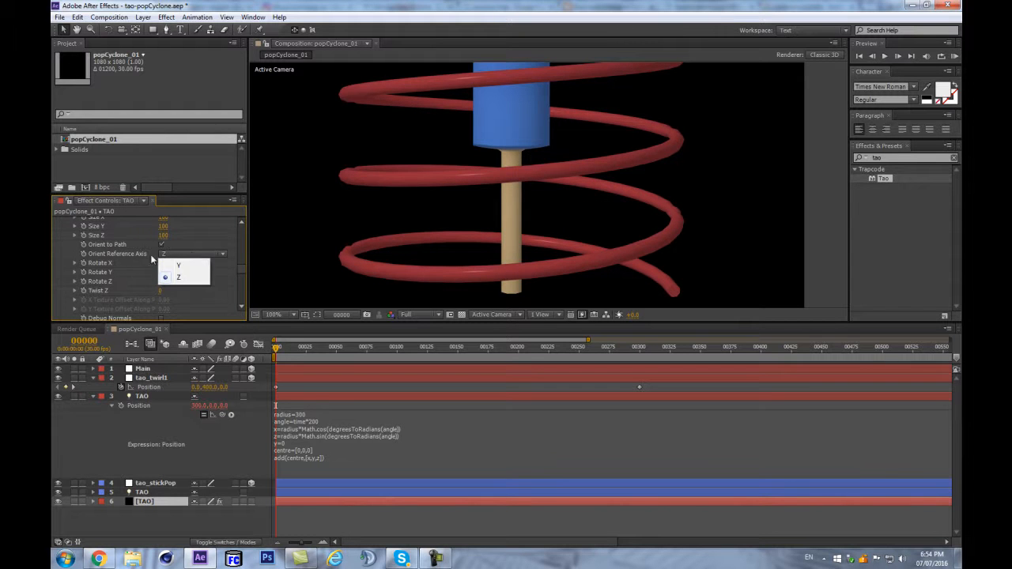
pyautogui.click(182, 265)
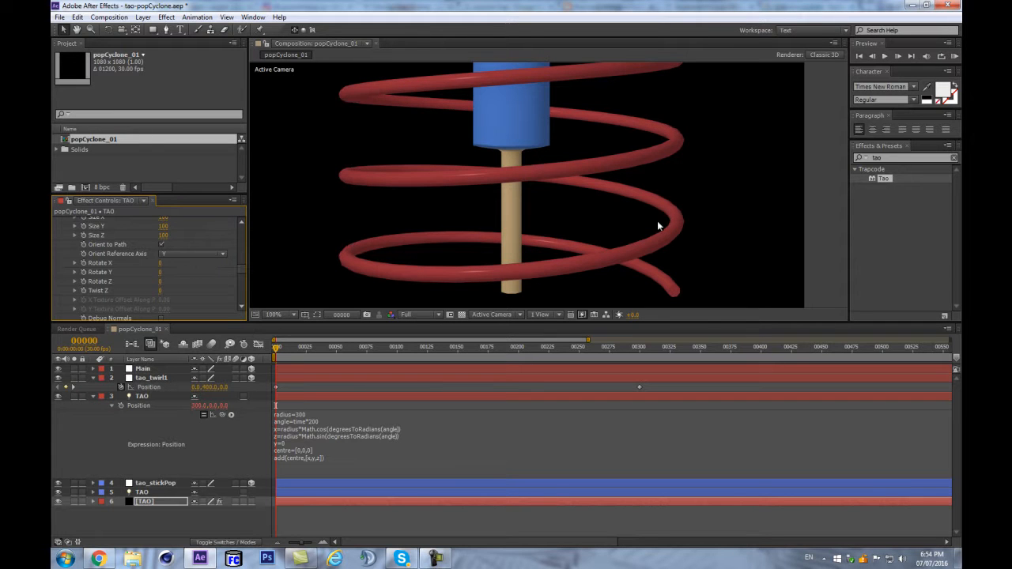
# - Compare the twirl with and without the axis change, keeping Y, and inspect the spiral along the whole popsicle
pyautogui.hotkey('ctrl', 'z')
pyautogui.hotkey('ctrl', 'shift', 'z')
pyautogui.scroll(-2, 617, 170)
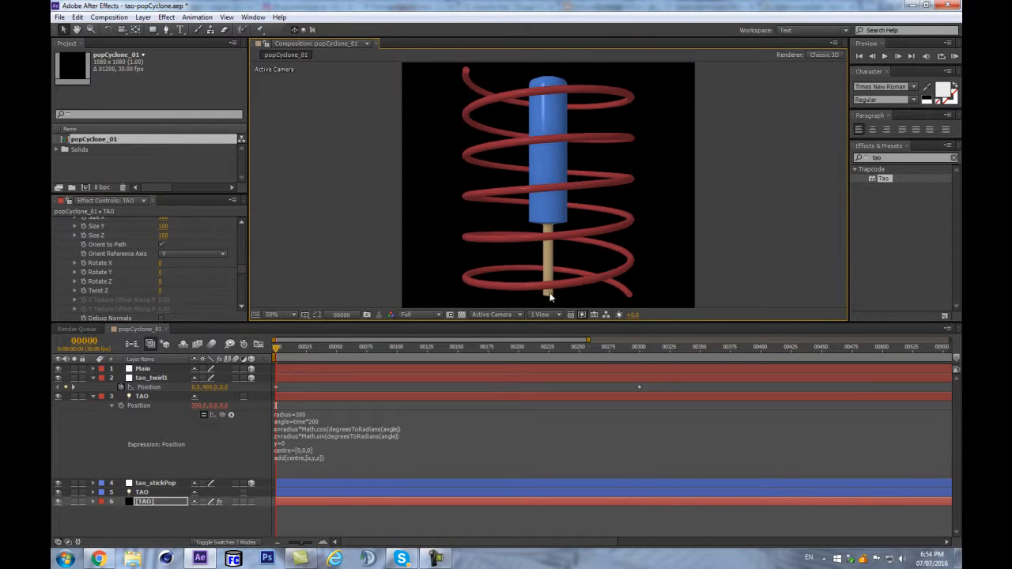
pyautogui.scroll(2, 567, 212)
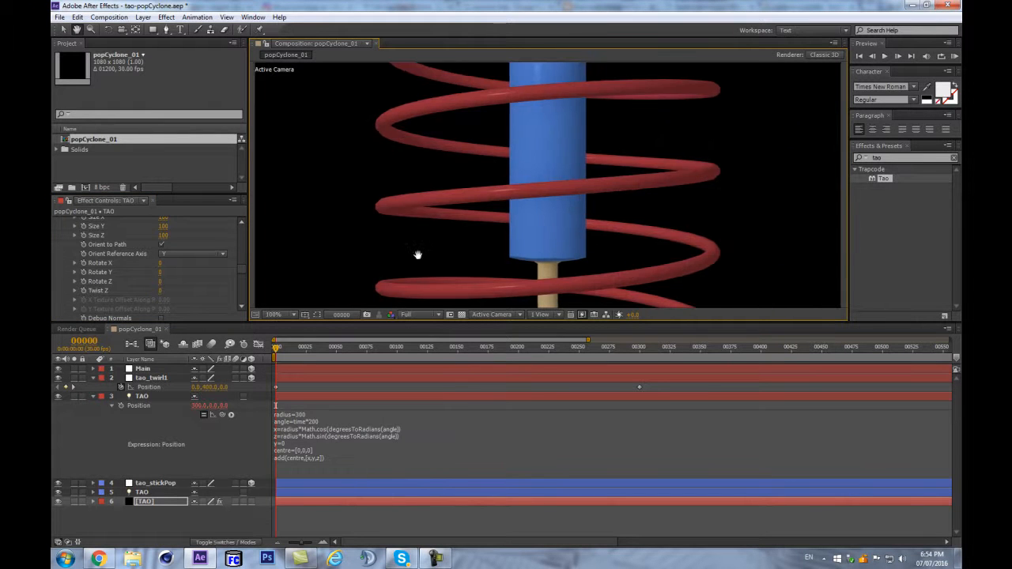
pyautogui.scroll(-6, 585, 230)
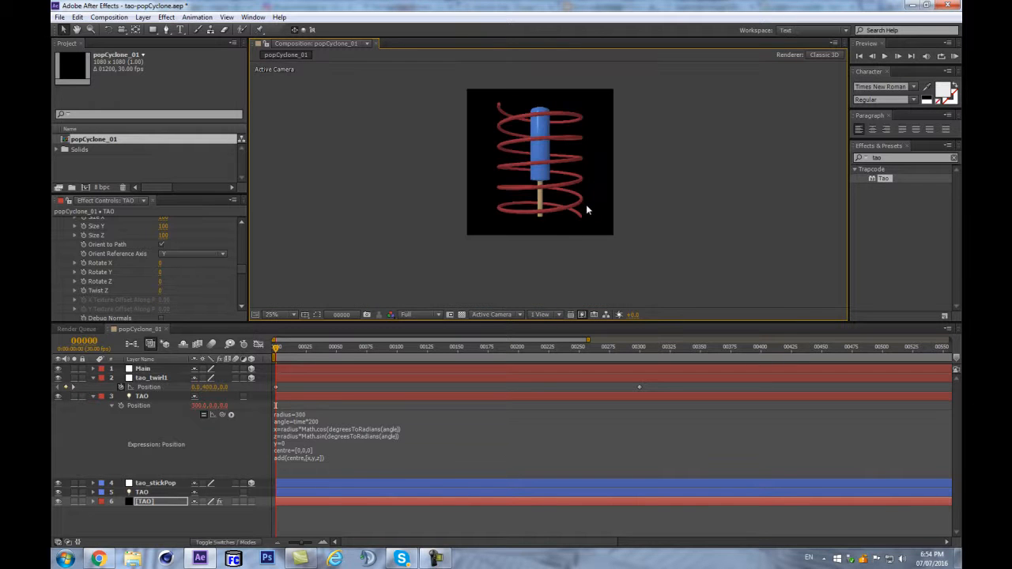
pyautogui.scroll(4, 583, 197)
pyautogui.scroll(-2, 583, 192)
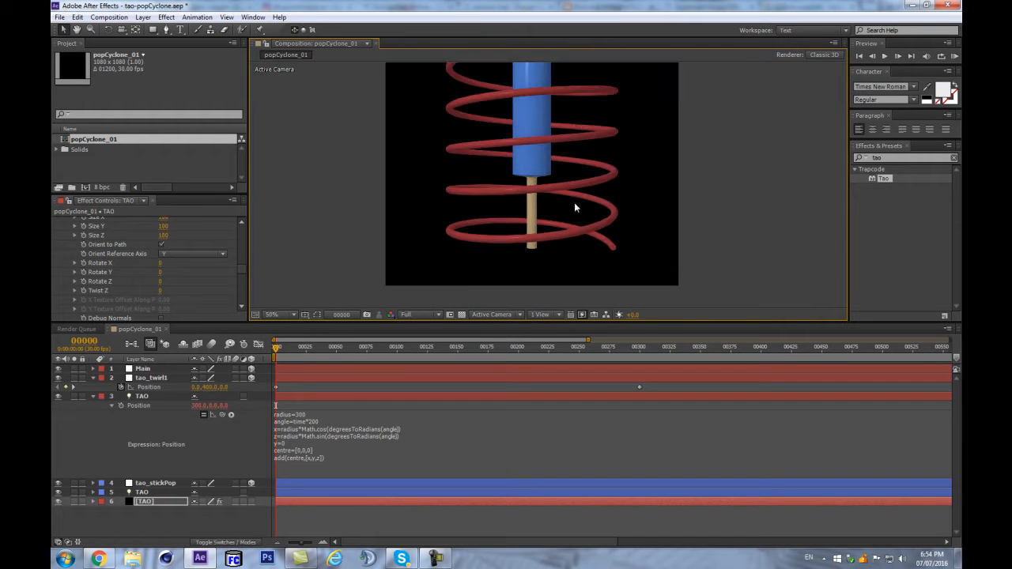
pyautogui.scroll(-1, 571, 150)
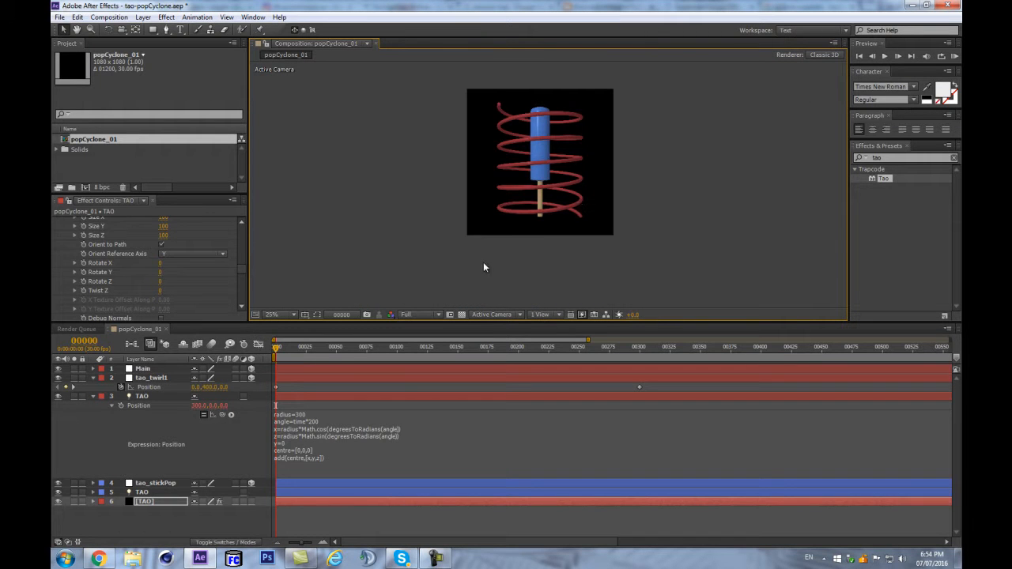
# - Collapse the open Position properties of the tao_twirl1 null and the red-labeled TAO light
pyautogui.click(93, 378)
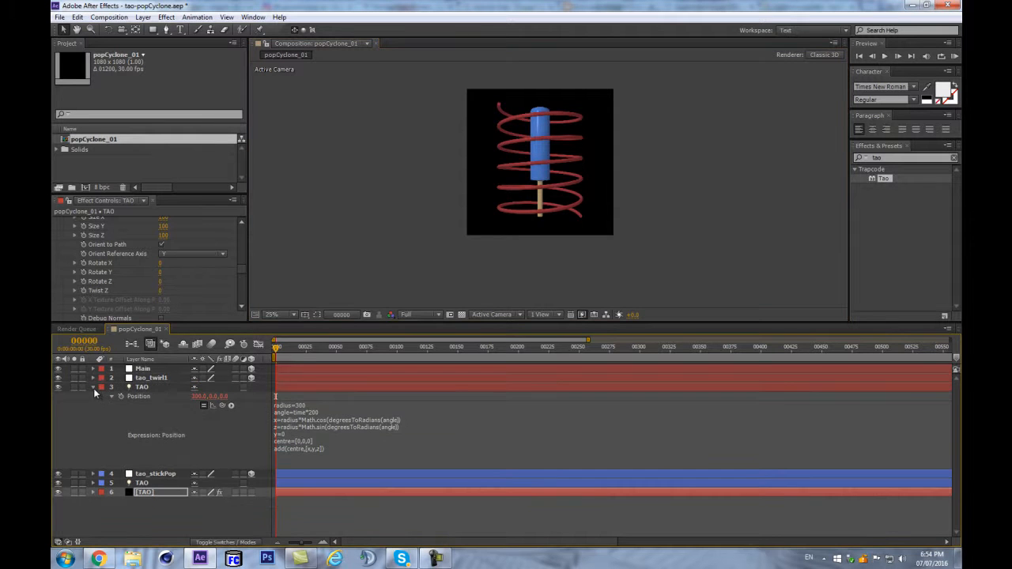
pyautogui.click(94, 389)
pyautogui.click(180, 493)
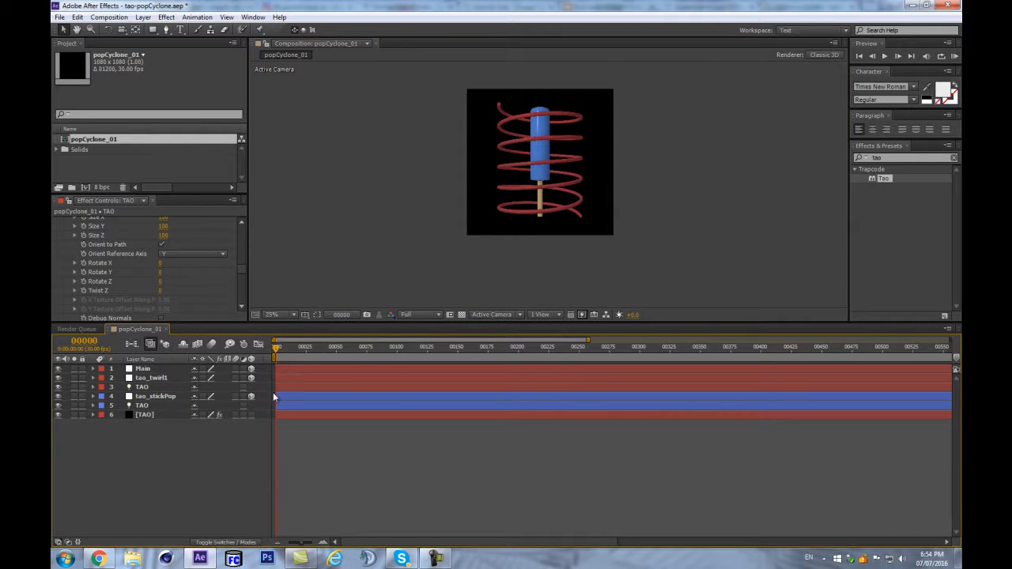
# - Shrink the timeline to enlarge the viewer, and add a Slider Control effect to the Main null
pyautogui.click(159, 370)
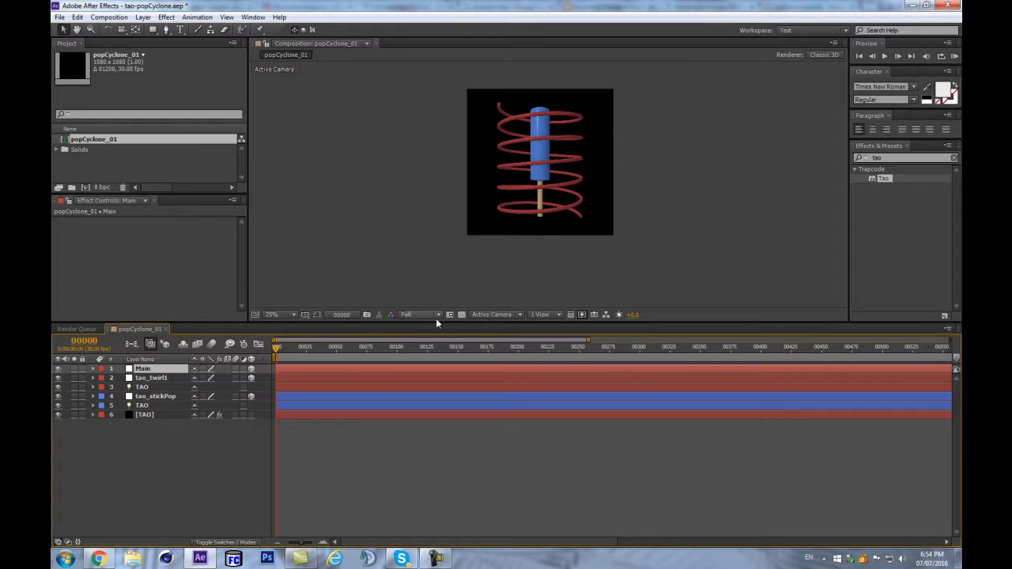
pyautogui.moveTo(436, 321); pyautogui.dragTo(436, 377)
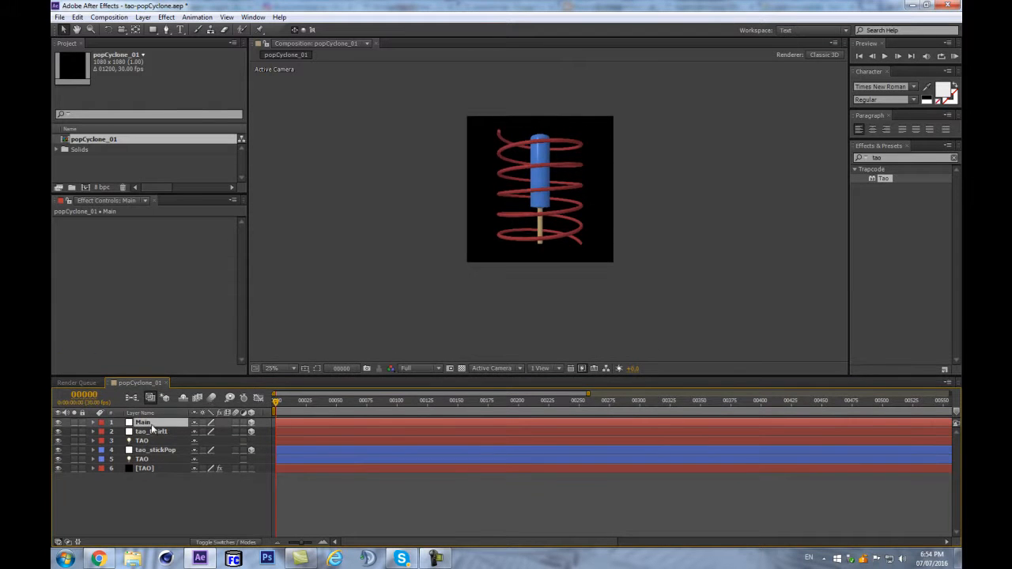
pyautogui.click(162, 18)
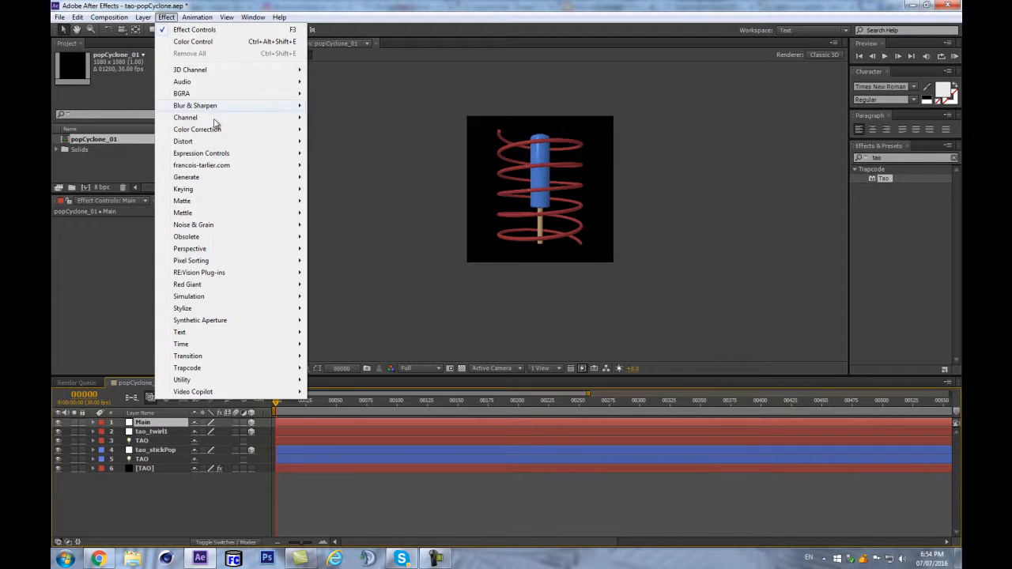
pyautogui.moveTo(203, 154)
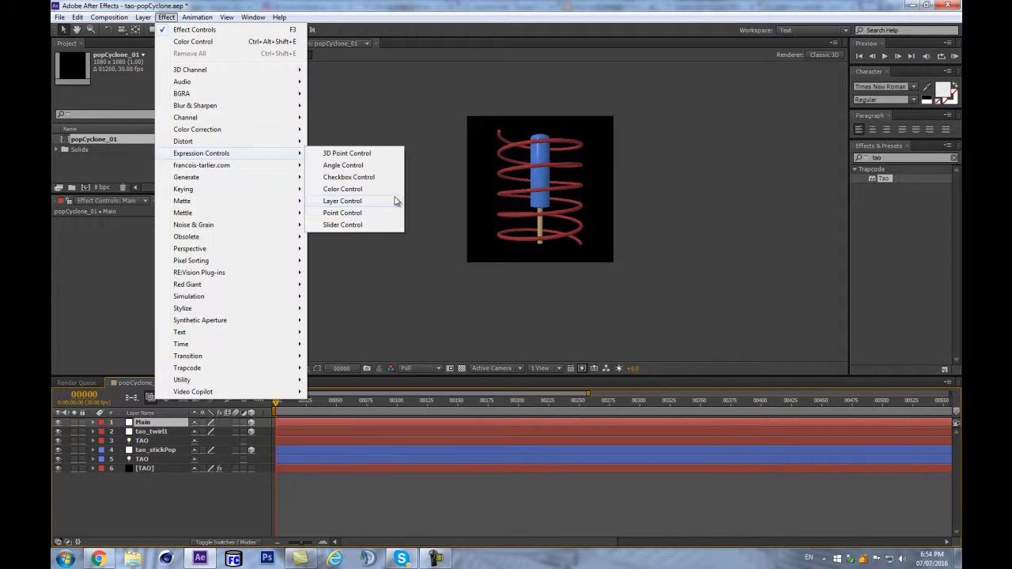
pyautogui.click(364, 226)
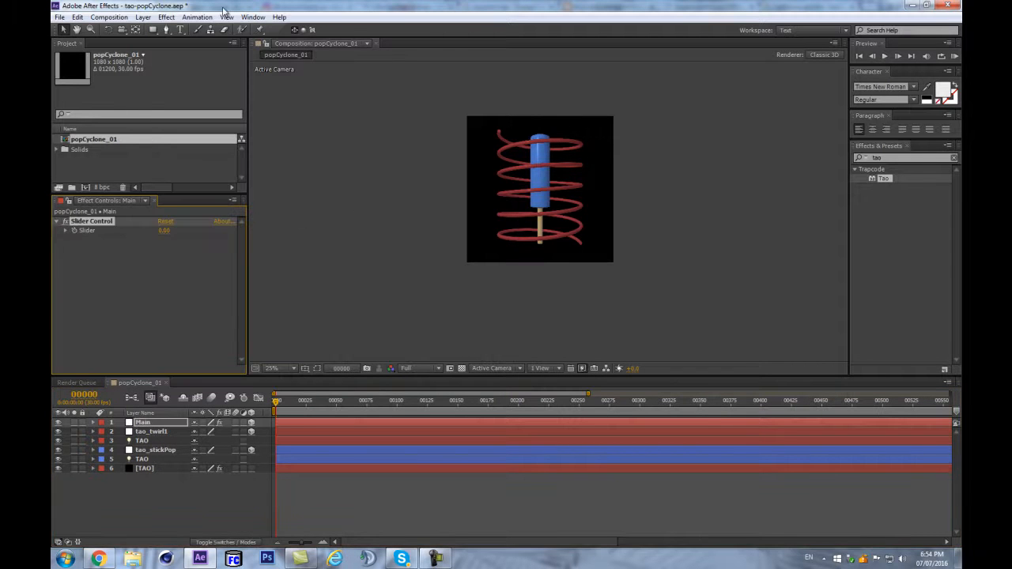
# - Add an Angle Control and a Color Control effect to the Main null and keep that layer selected
pyautogui.click(169, 19)
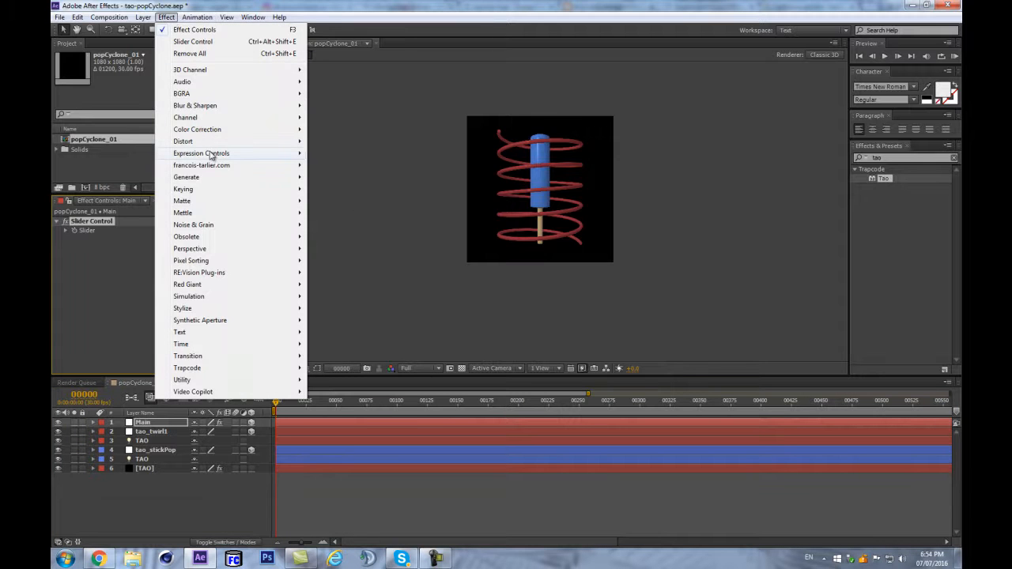
pyautogui.moveTo(212, 156)
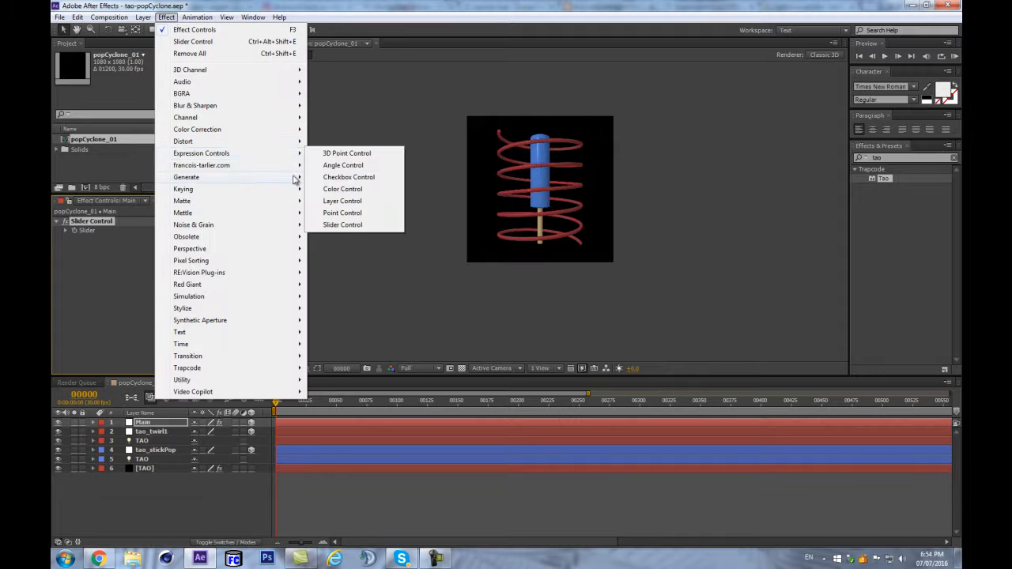
pyautogui.click(341, 166)
pyautogui.click(164, 17)
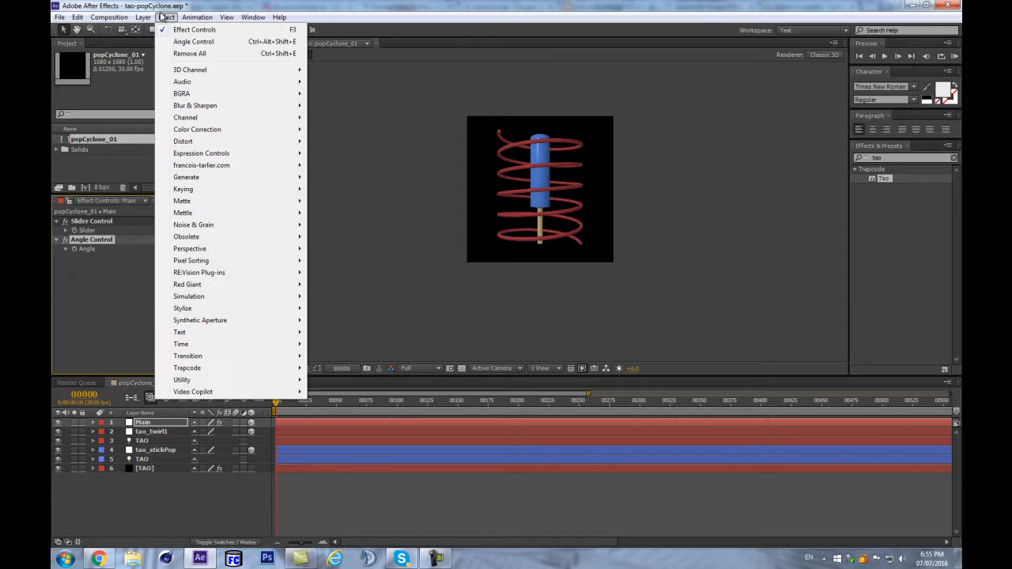
pyautogui.moveTo(214, 154)
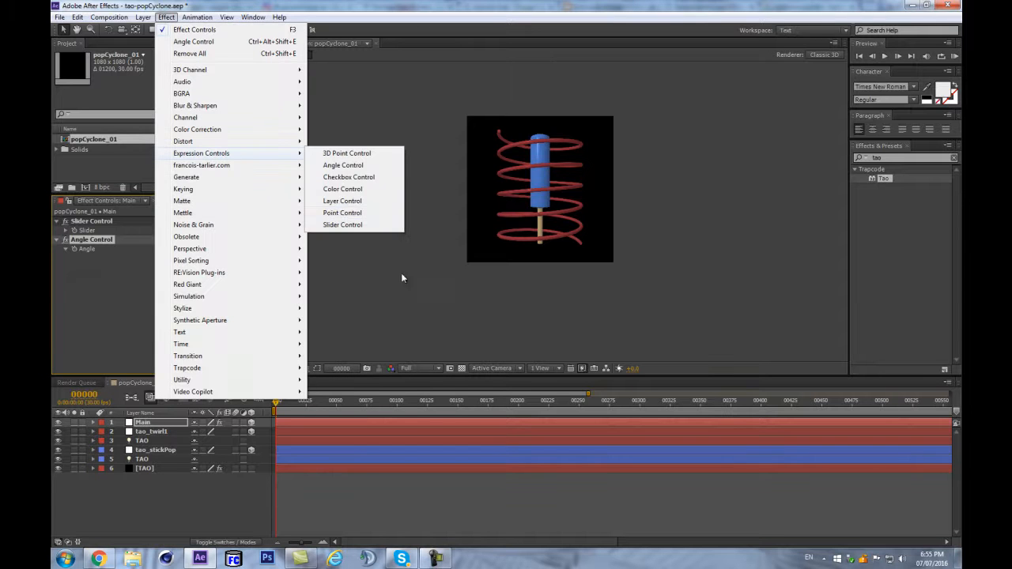
pyautogui.click(339, 190)
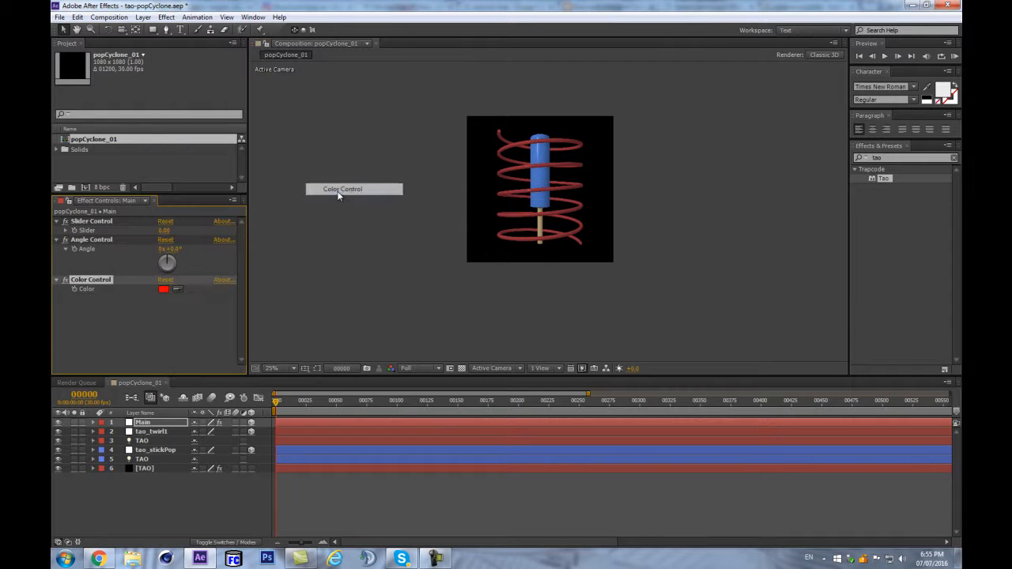
pyautogui.click(151, 440)
pyautogui.click(140, 422)
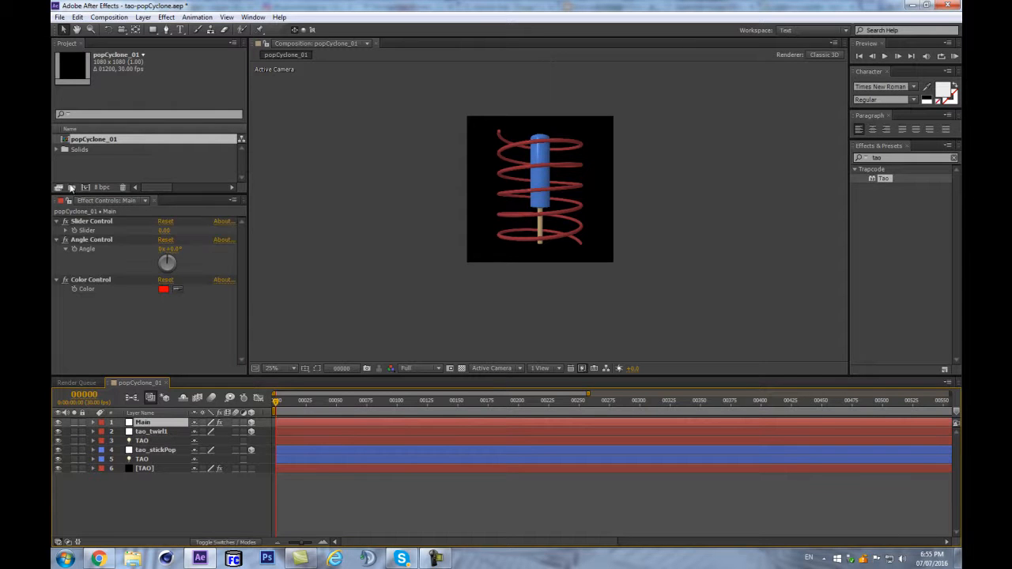
# - Dock the Effect Controls panel in the Project panel group and reveal the Light Options of the red-labeled TAO light
pyautogui.moveTo(69, 202); pyautogui.dragTo(141, 45)
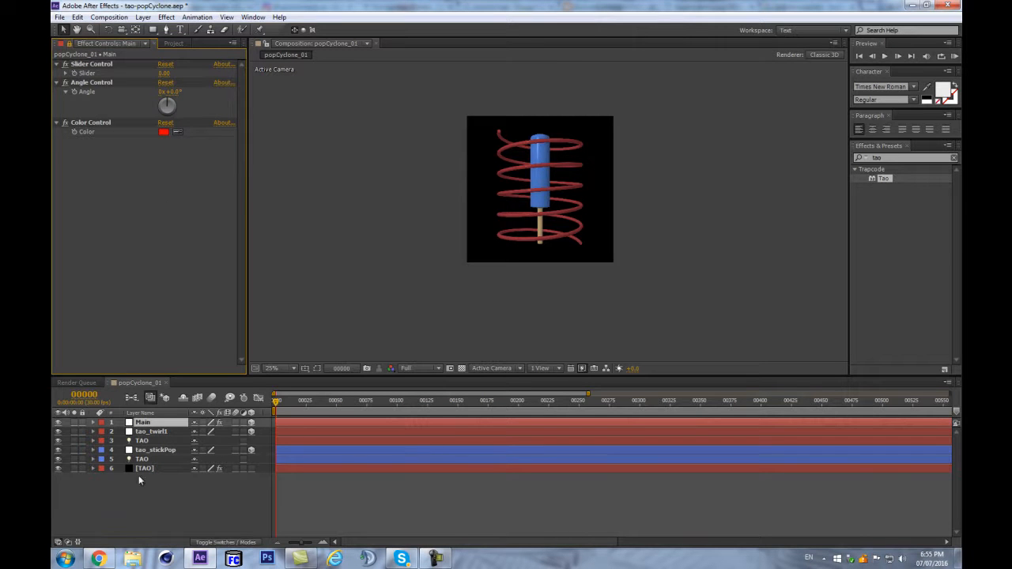
pyautogui.click(143, 441)
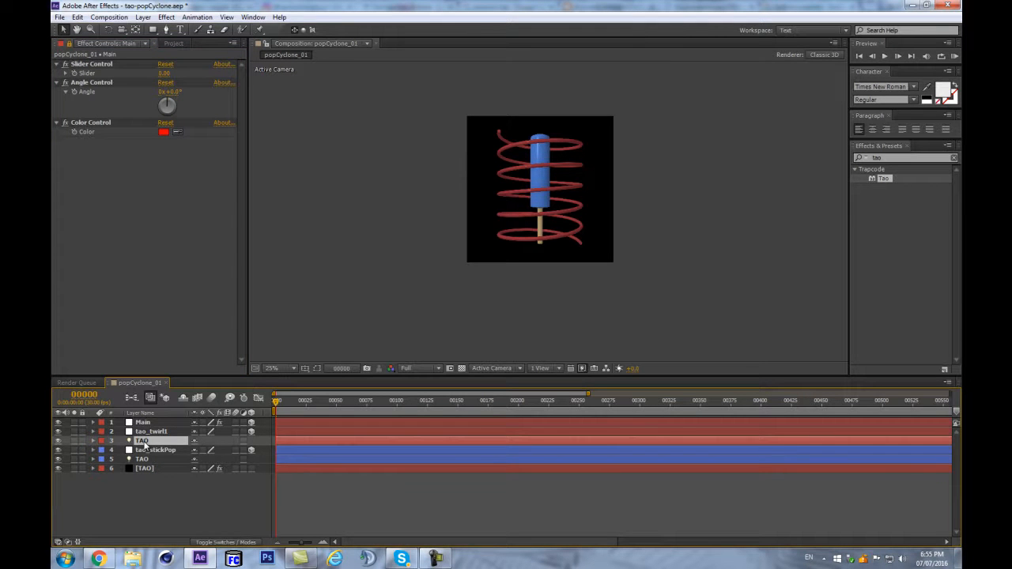
pyautogui.press('a')
pyautogui.press('a')
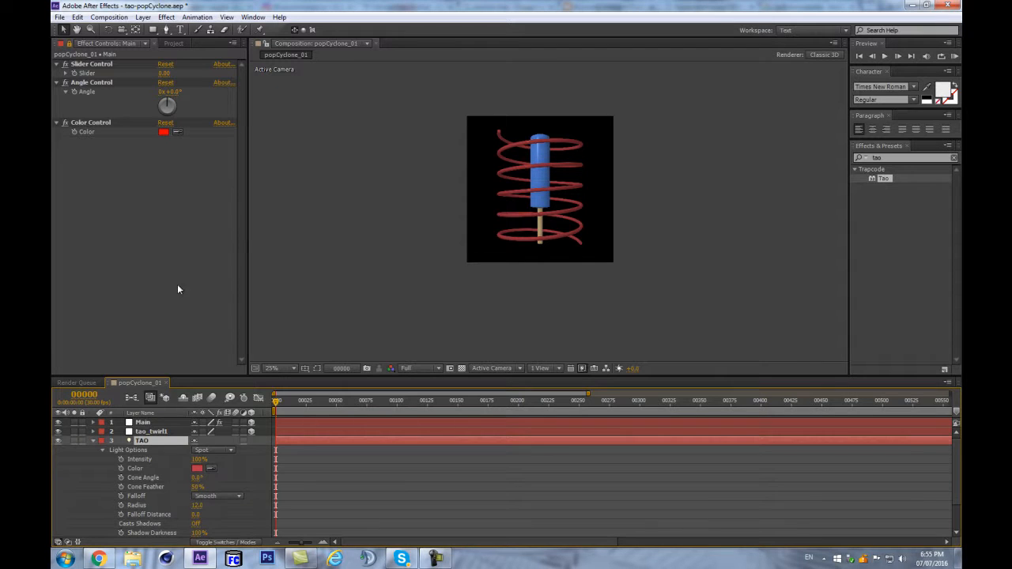
# - Set Main's Color Control by sampling the red color of the red-labeled TAO light
pyautogui.scroll(-2, 204, 480)
pyautogui.scroll(2, 170, 467)
pyautogui.click(177, 132)
pyautogui.click(196, 468)
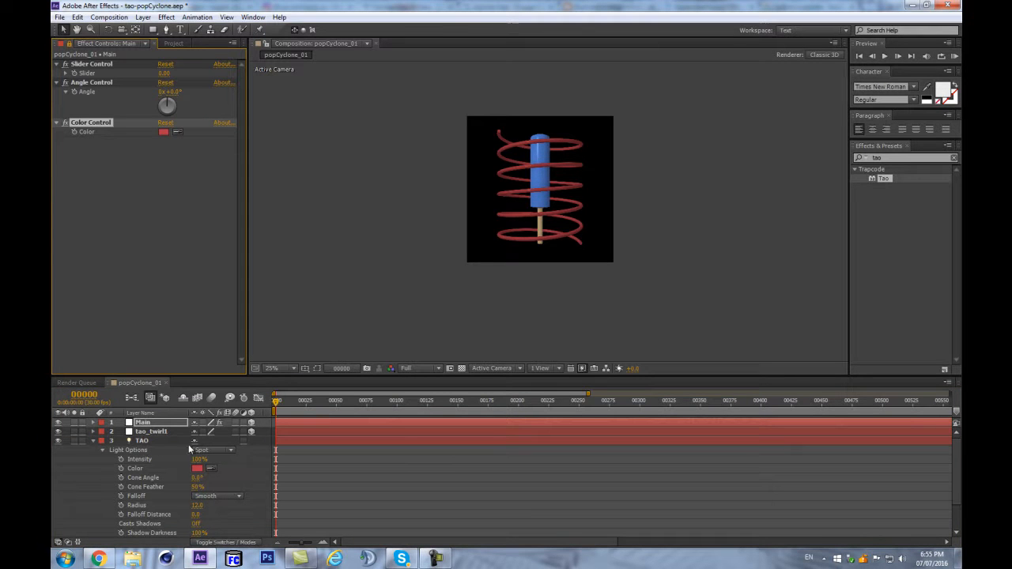
# - Add an expression to the red TAO light's Color that links it to Main's Color Control
pyautogui.click(121, 472)
pyautogui.keyDown('alt'); pyautogui.click(121, 469); pyautogui.keyUp('alt')
pyautogui.moveTo(220, 476); pyautogui.dragTo(114, 132)
pyautogui.click(234, 466)
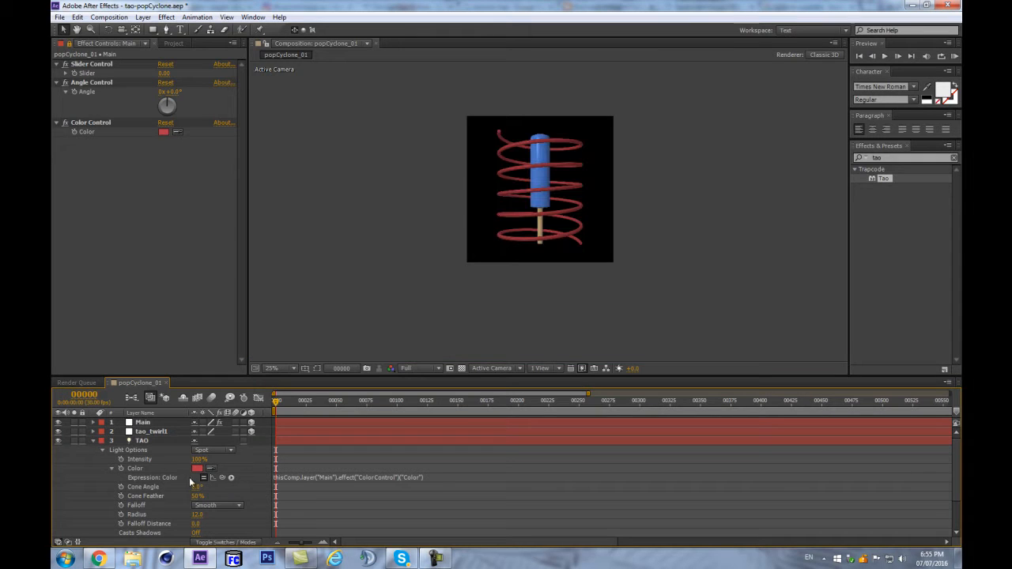
# - Reveal the red TAO light's Position expression and set its radius to 200
pyautogui.click(142, 442)
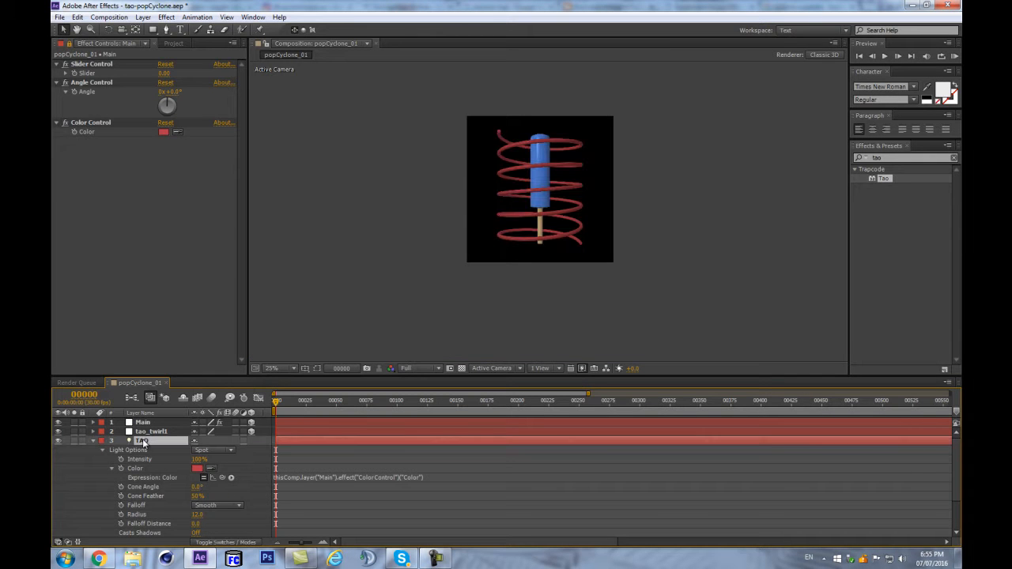
pyautogui.press('p')
pyautogui.click(112, 450)
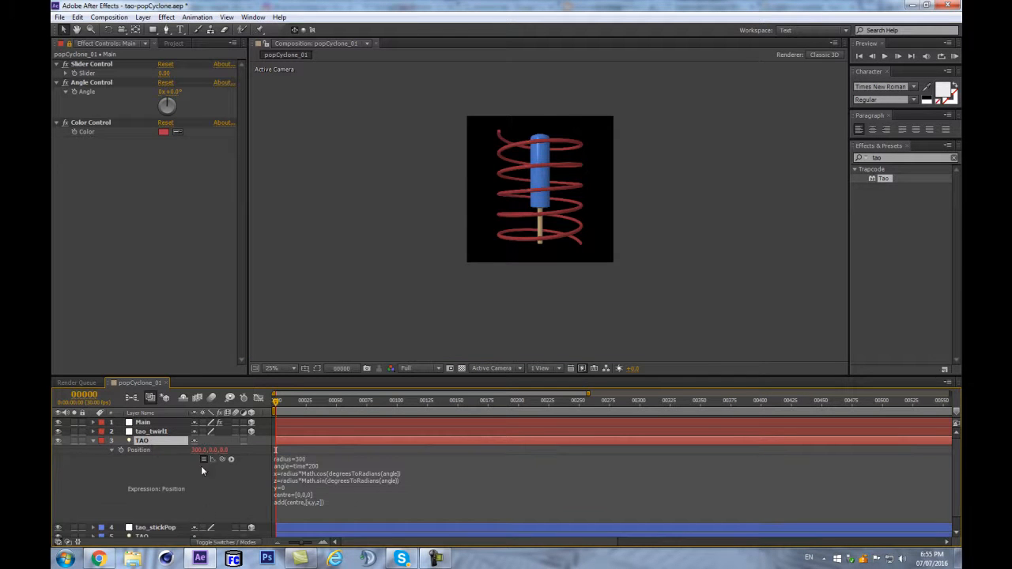
pyautogui.click(303, 466)
pyautogui.click(303, 458)
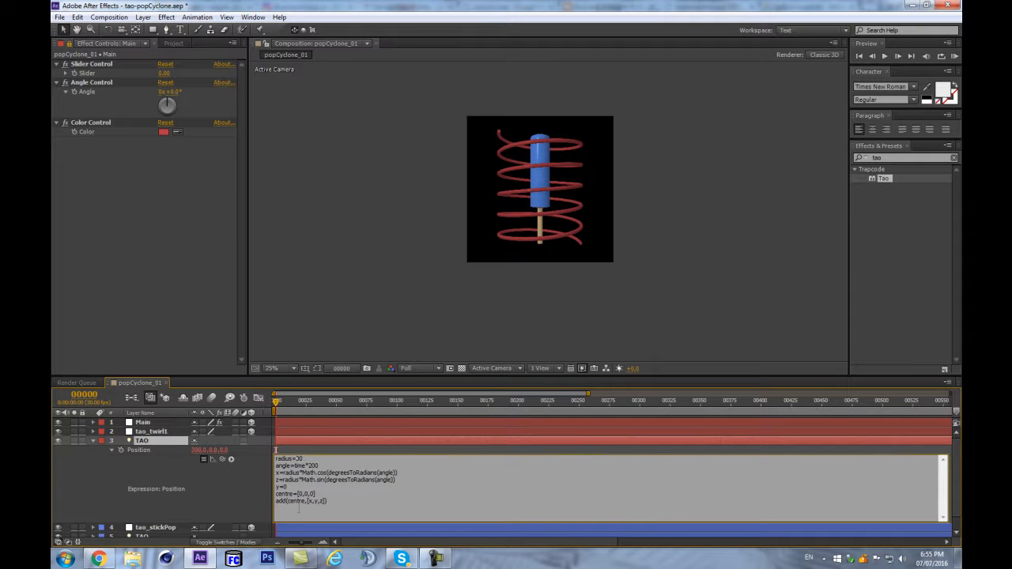
pyautogui.click(511, 351)
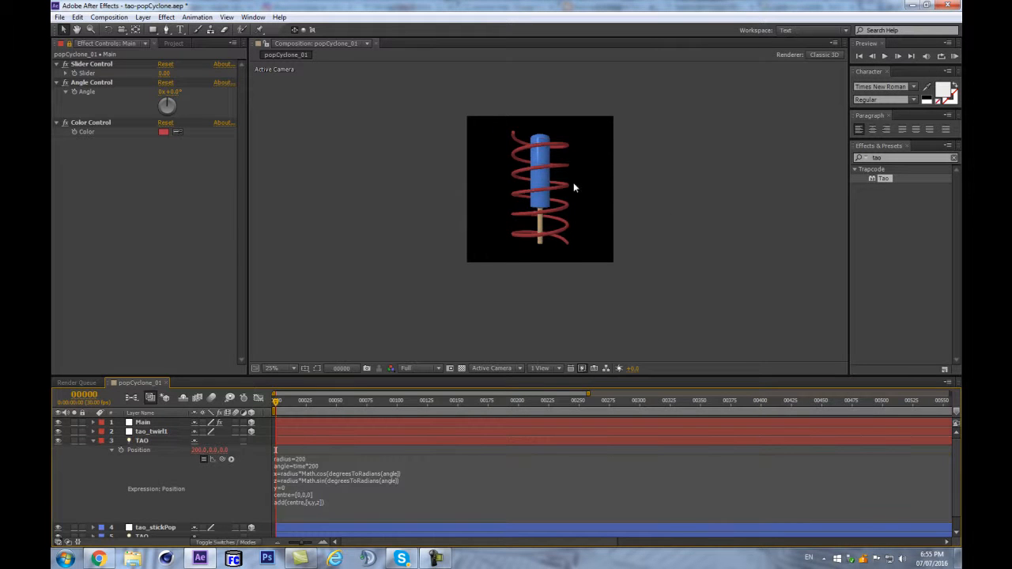
# - Rename the Slider Control effect on the Main null as radius
pyautogui.press('.')
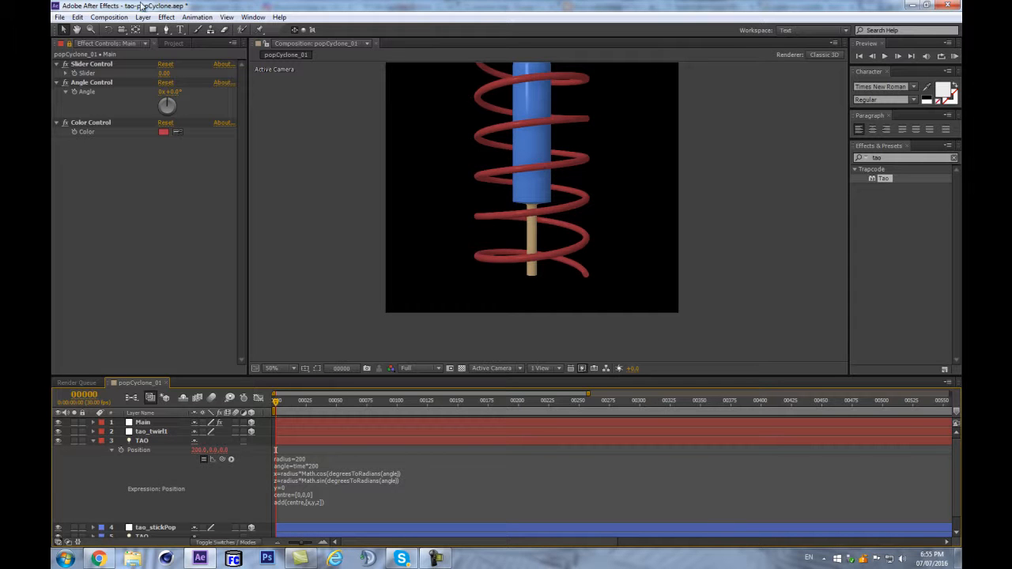
pyautogui.click(100, 63)
pyautogui.press('Return')
pyautogui.write('radius')
pyautogui.press('Return')
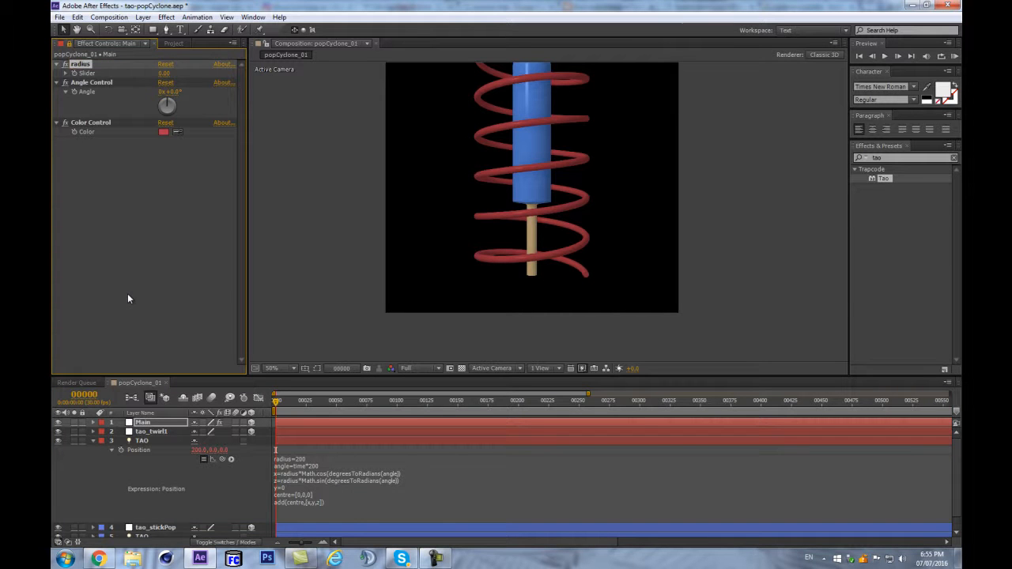
# - Replace the 200 multiplier on the angle line of the Position expression with a link to Main's radius slider
pyautogui.click(332, 462)
pyautogui.click(325, 465)
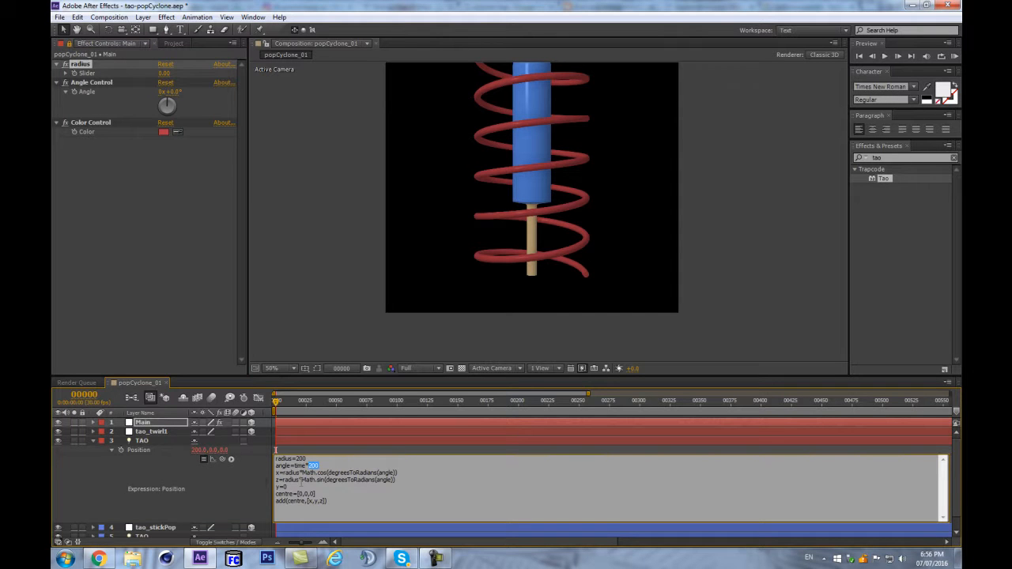
pyautogui.click(328, 465)
pyautogui.hotkey('shift', 'Left')
pyautogui.hotkey('shift', 'Left')
pyautogui.moveTo(224, 460); pyautogui.dragTo(122, 73)
pyautogui.click(162, 176)
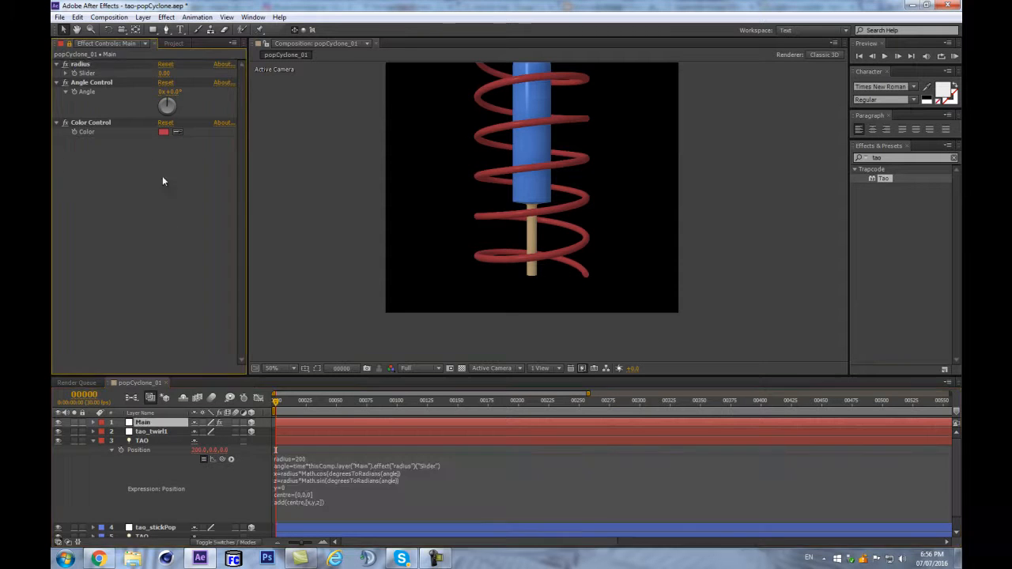
# - Set the radius slider on Main to 200, try 120, and undo that last change
pyautogui.click(164, 72)
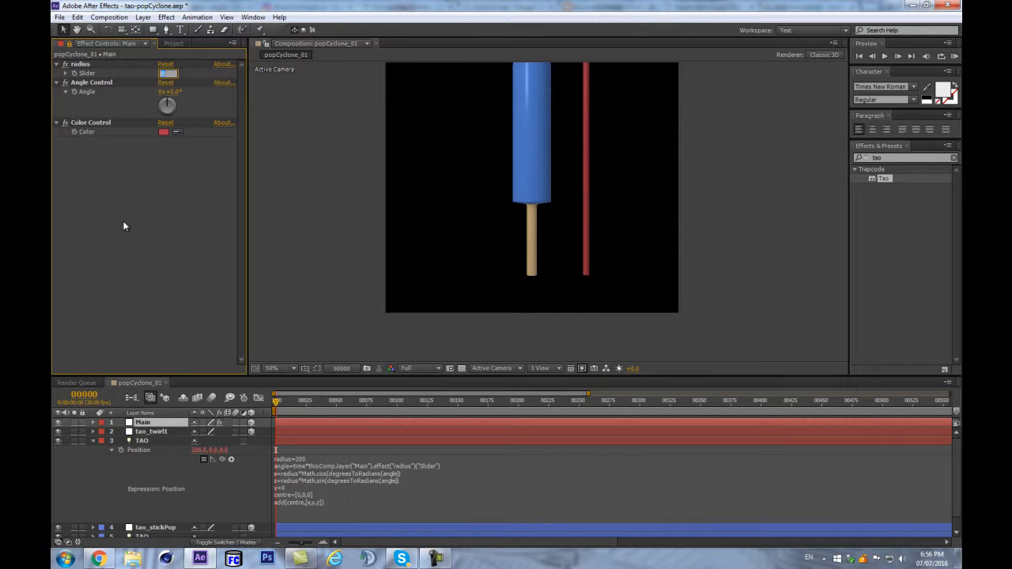
pyautogui.write('200')
pyautogui.press('Return')
pyautogui.click(166, 73)
pyautogui.write('120')
pyautogui.press('Return')
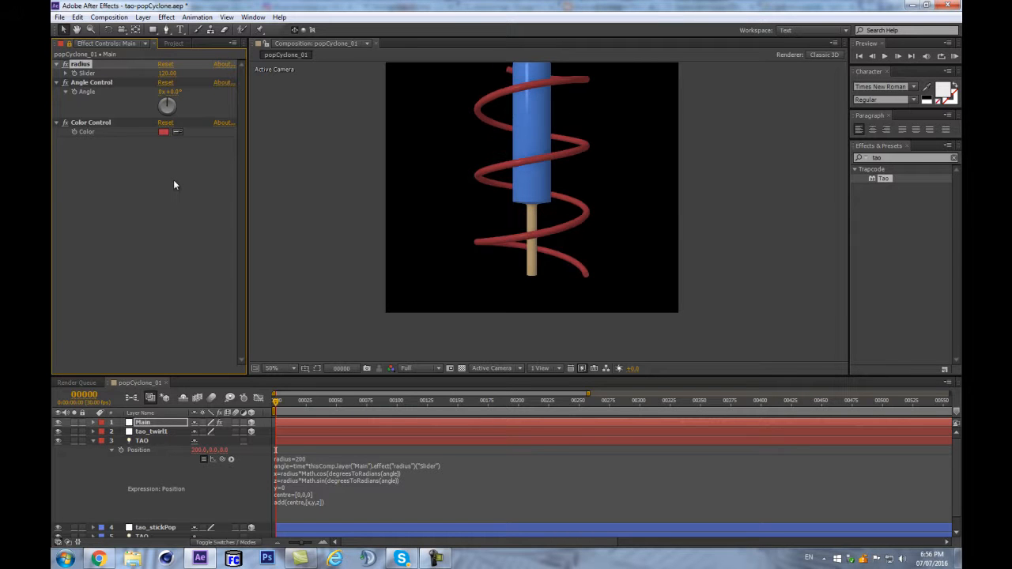
pyautogui.hotkey('ctrl', 'z')
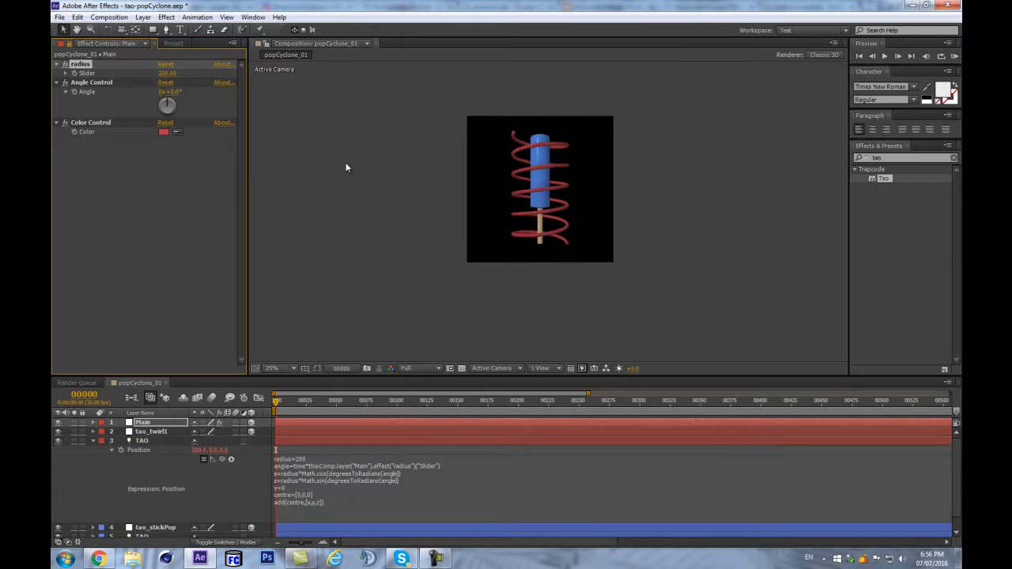
# - Scrub the radius slider through higher and lower values and leave it at 171
pyautogui.moveTo(161, 74); pyautogui.dragTo(206, 72)
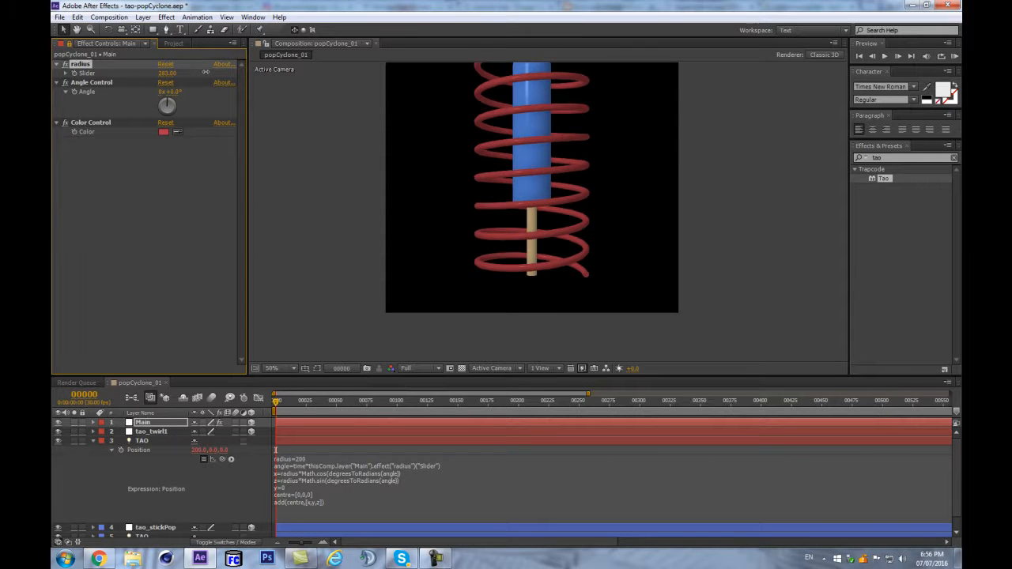
pyautogui.moveTo(205, 72); pyautogui.dragTo(238, 92)
pyautogui.moveTo(133, 99); pyautogui.dragTo(162, 100)
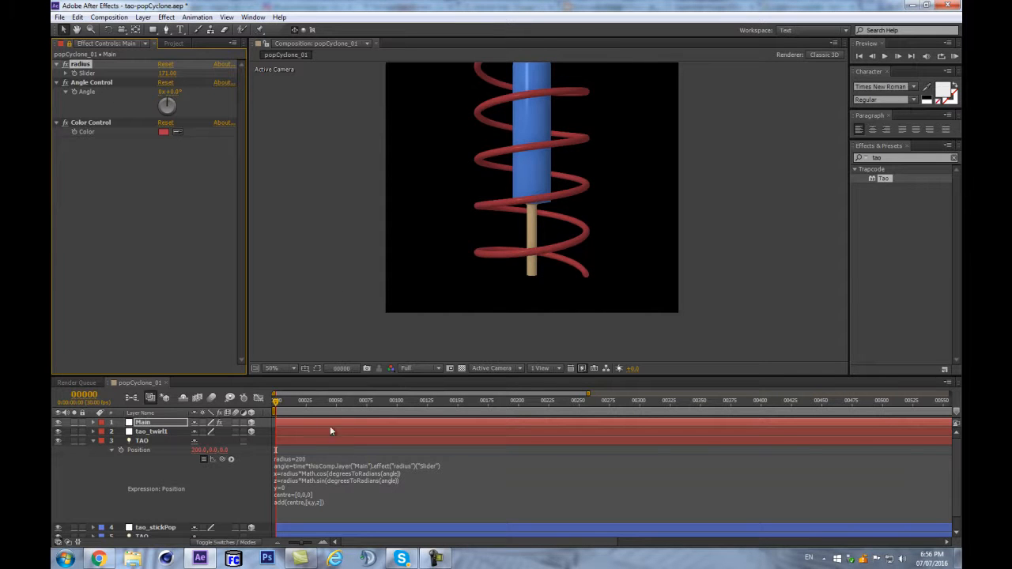
# - Try a constant angle=200 in the light's Position expression and undo the change
pyautogui.click(309, 469)
pyautogui.click(312, 458)
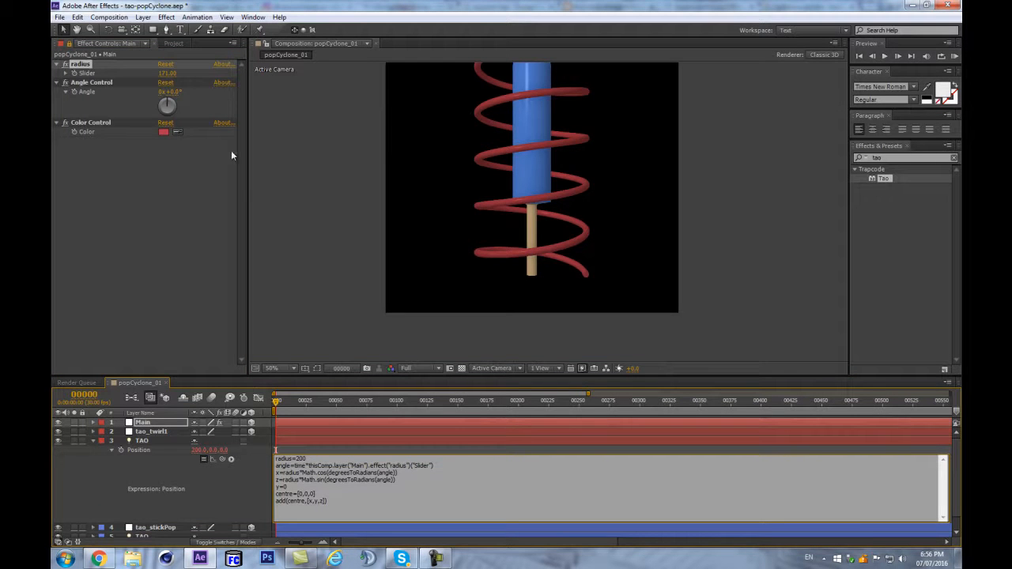
pyautogui.click(222, 494)
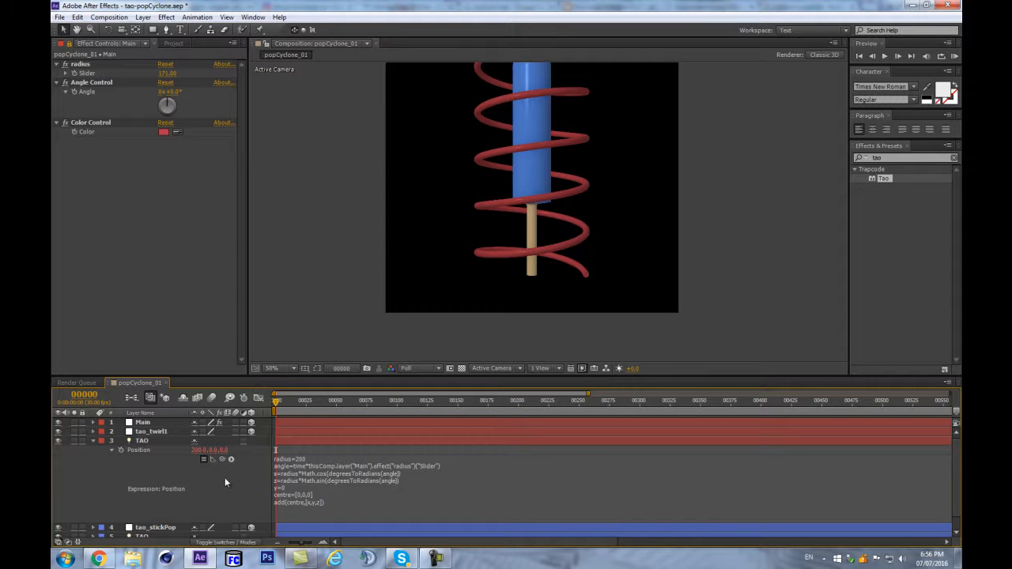
pyautogui.click(330, 460)
pyautogui.moveTo(294, 466); pyautogui.dragTo(531, 464)
pyautogui.write('200')
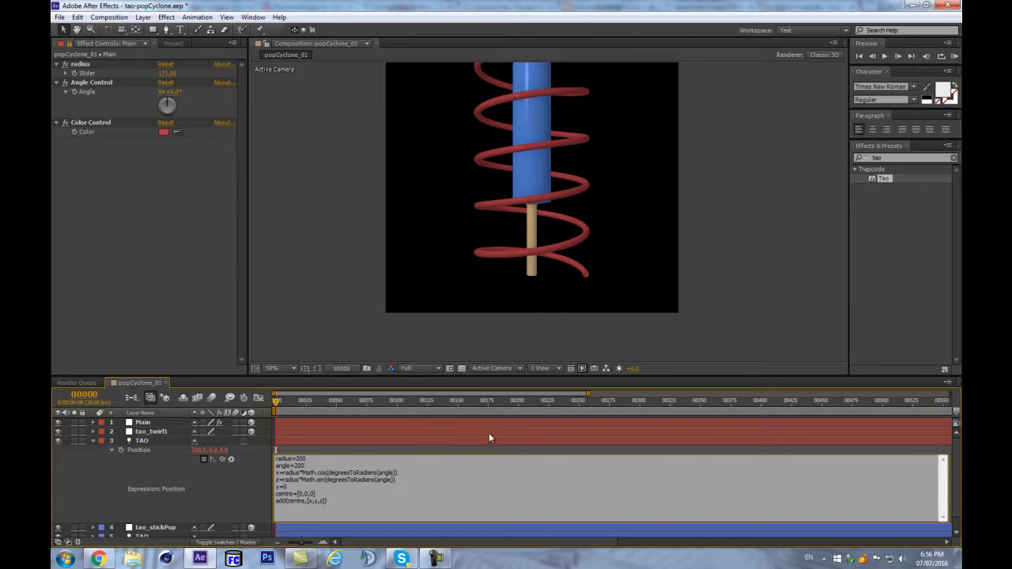
pyautogui.press('KP_Enter')
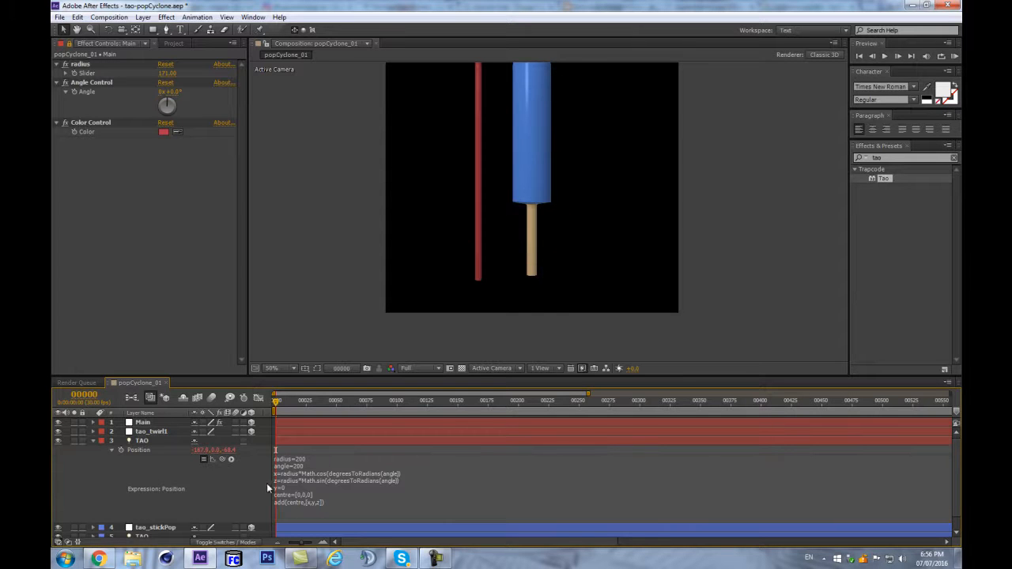
pyautogui.hotkey('ctrl', 'z')
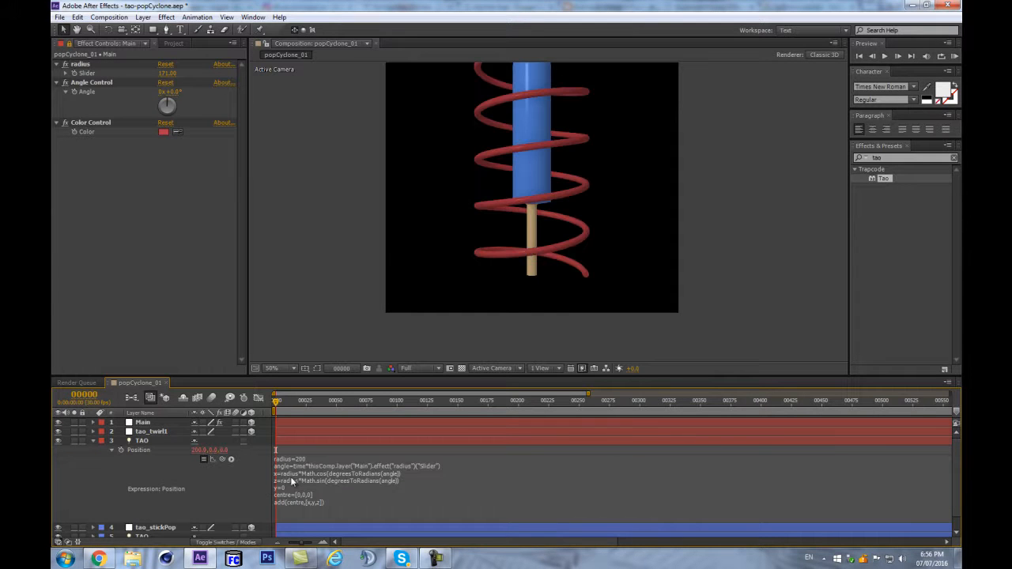
# - Replace the light's Position expression with the circular motion code from the Motion Graphics Exchange page, setting centre to [0,0,0]
pyautogui.hotkey('alt', 'Tab')
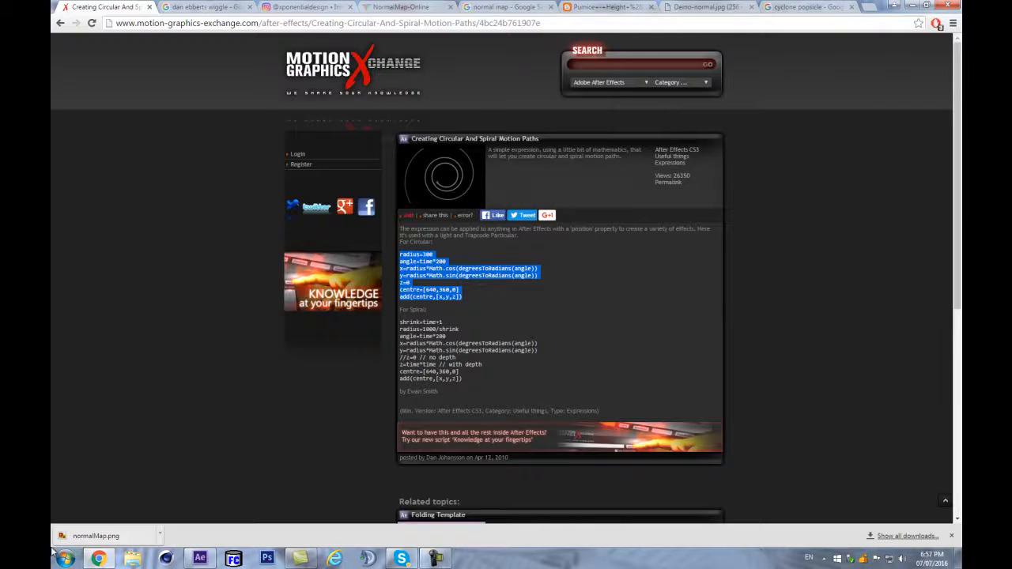
pyautogui.hotkey('alt', 'Tab')
pyautogui.click(317, 482)
pyautogui.write('radius=300 angle=time*200 x=radius*Math.cos(degreesToRadians(angle)) y=radius*Math.sin(degreesToRadians(angle)) z=0 centre=[640,360,0] add(centre,[x,y,z])')
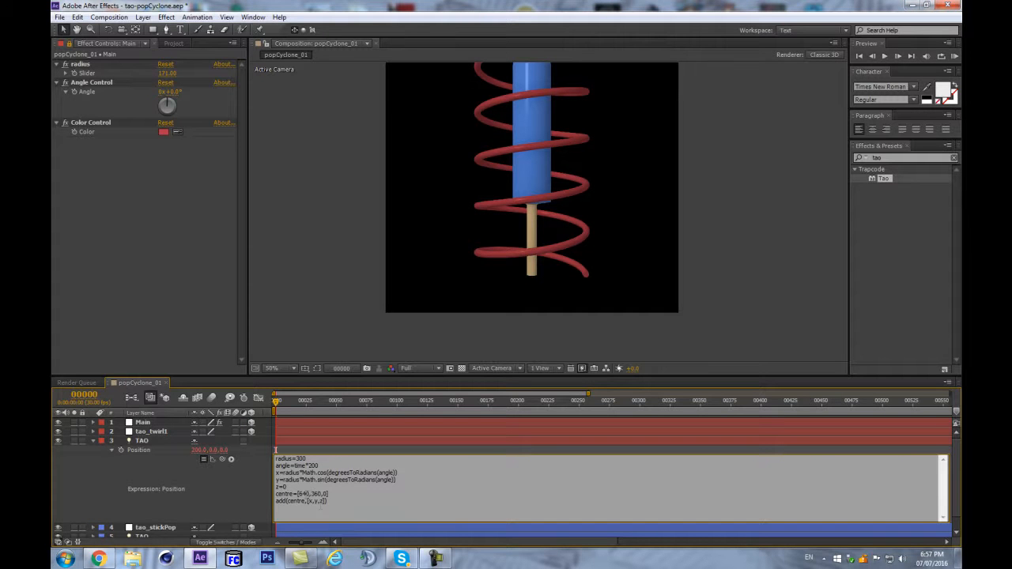
pyautogui.doubleClick(304, 493)
pyautogui.write('3')
pyautogui.click(320, 452)
# - Swap the axes in the Position expression so z takes the radius*Math.sin line and y equals 0
pyautogui.click(298, 465)
pyautogui.doubleClick(302, 458)
pyautogui.moveTo(279, 479); pyautogui.dragTo(269, 484)
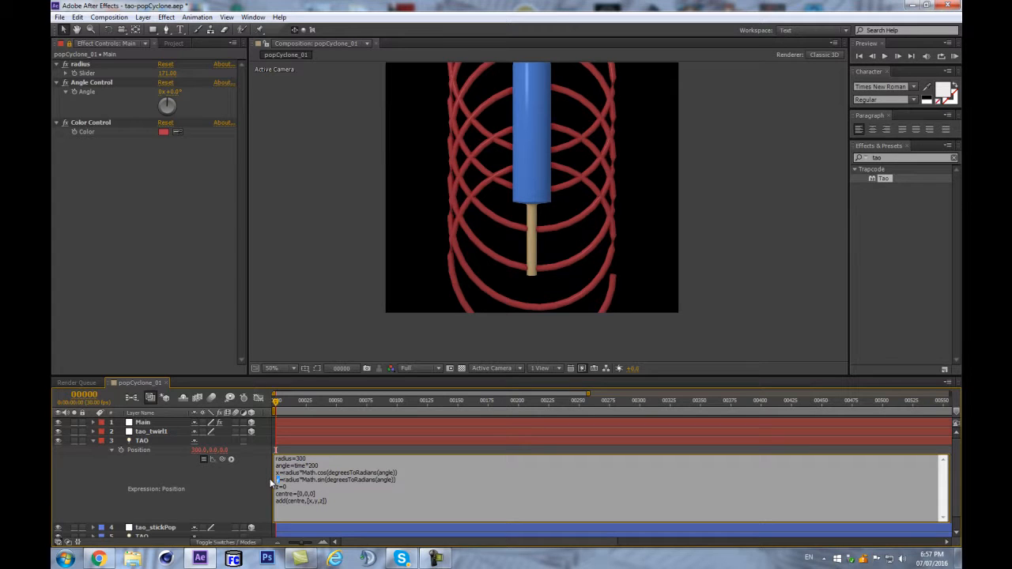
pyautogui.write('z')
pyautogui.write('y')
# - Link the radius in the Position expression to Main's radius slider, and set that slider to 117
pyautogui.doubleClick(301, 458)
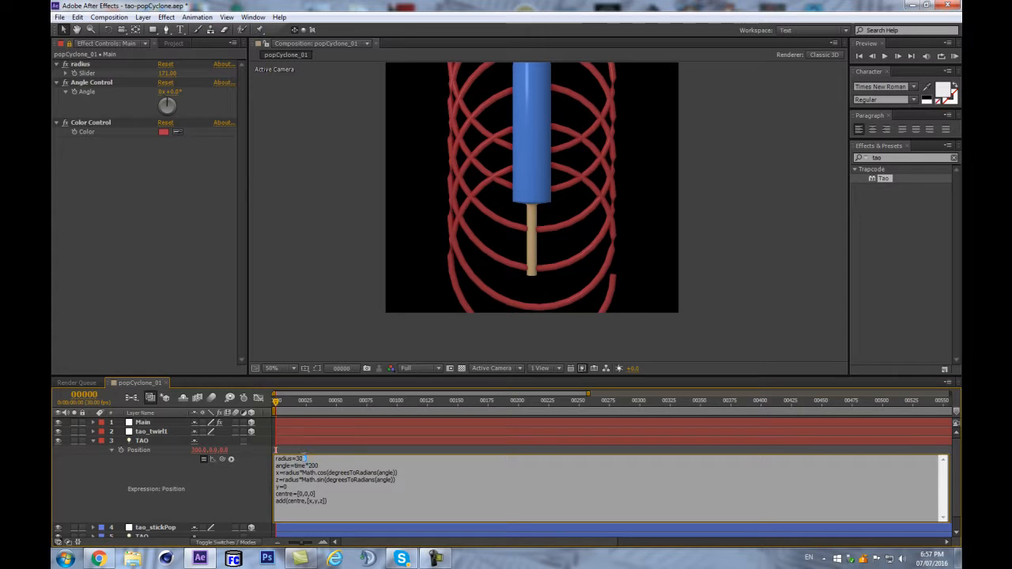
pyautogui.moveTo(222, 460); pyautogui.dragTo(82, 73)
pyautogui.click(224, 485)
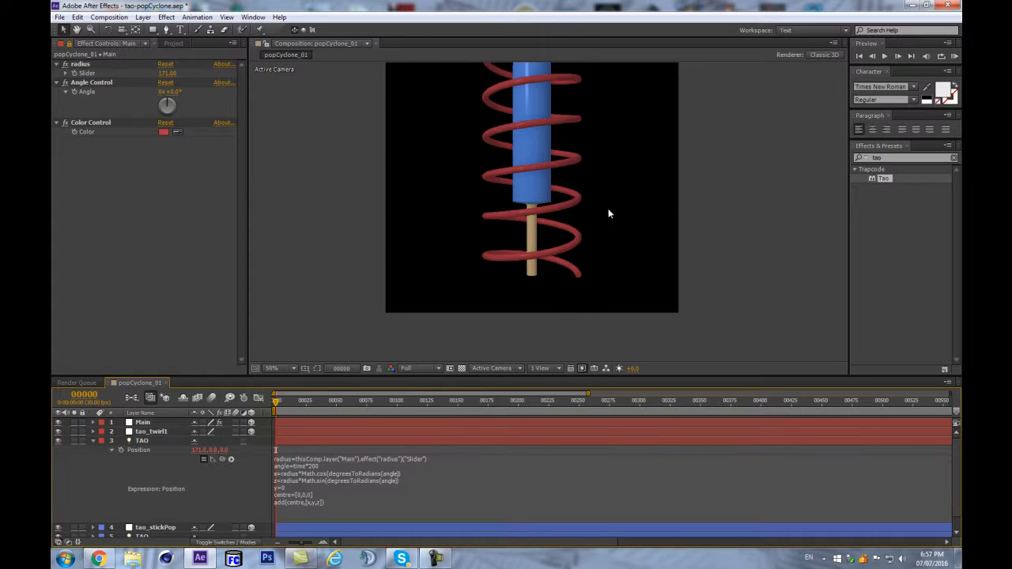
pyautogui.moveTo(167, 73); pyautogui.dragTo(140, 73)
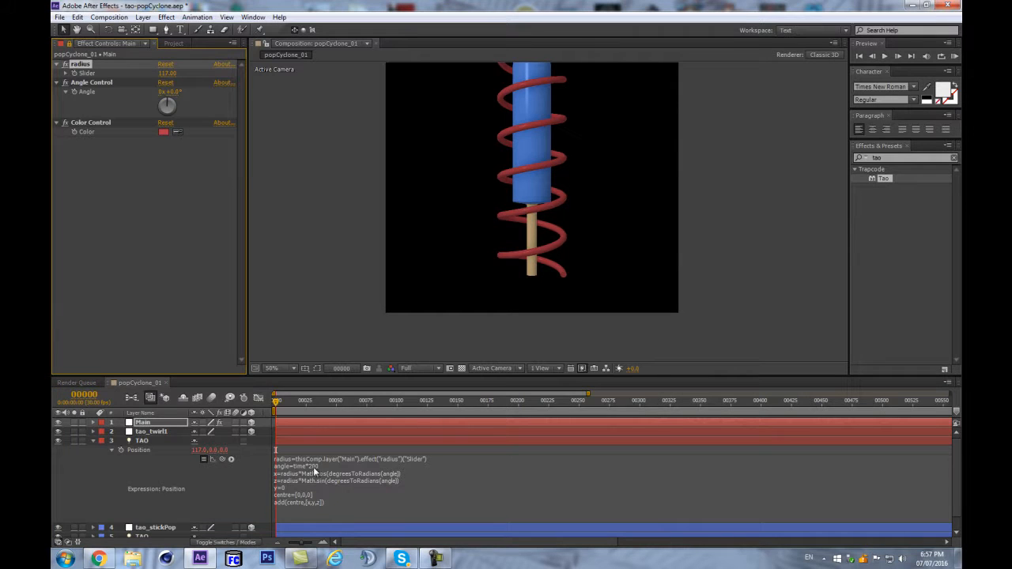
# - Set Main's Angle Control to 200° and link the time multiplier on the expression's angle line to it
pyautogui.click(169, 92)
pyautogui.write('200')
pyautogui.press('Return')
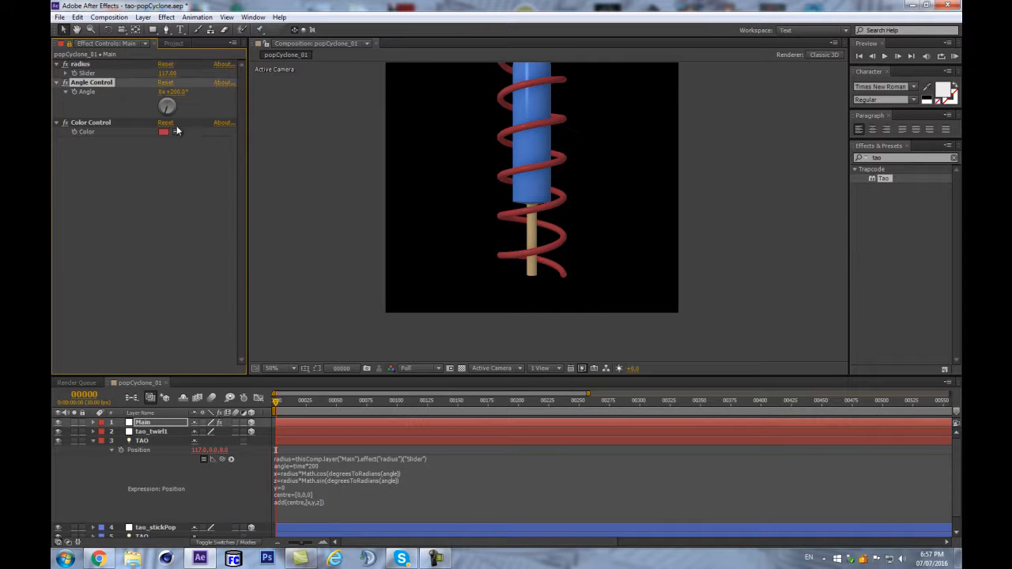
pyautogui.click(318, 466)
pyautogui.moveTo(397, 473); pyautogui.dragTo(304, 473)
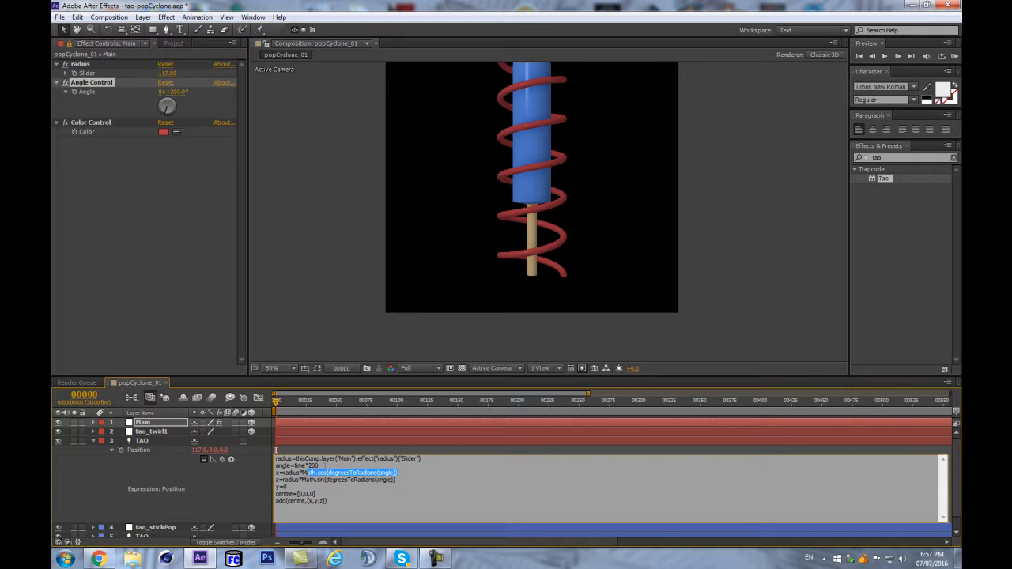
pyautogui.doubleClick(313, 465)
pyautogui.moveTo(186, 248); pyautogui.dragTo(81, 92)
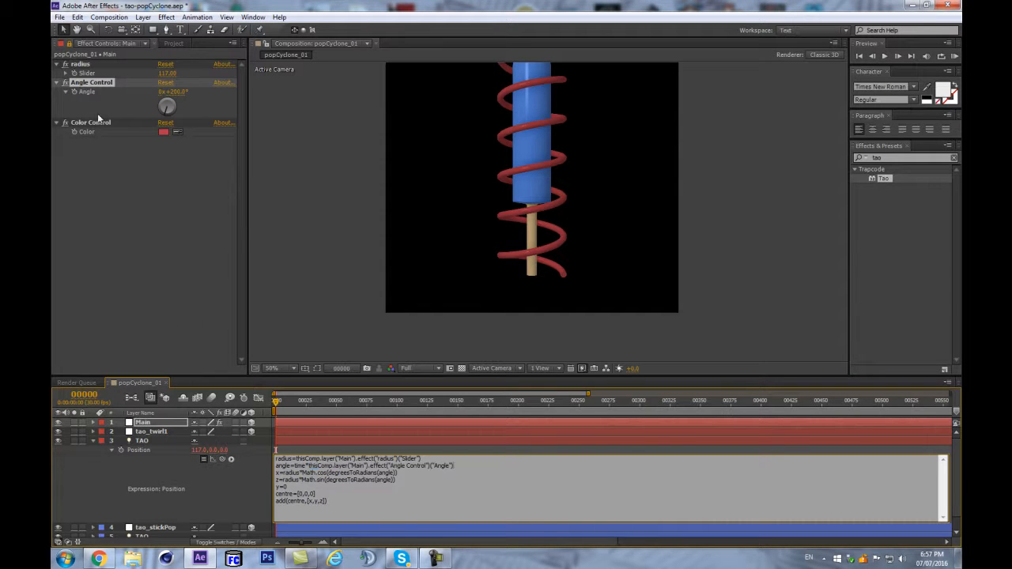
pyautogui.click(158, 194)
# - Set the Angle Control on Main to 100° to loosen the red twirl around the popsicle
pyautogui.moveTo(340, 142); pyautogui.dragTo(361, 210)
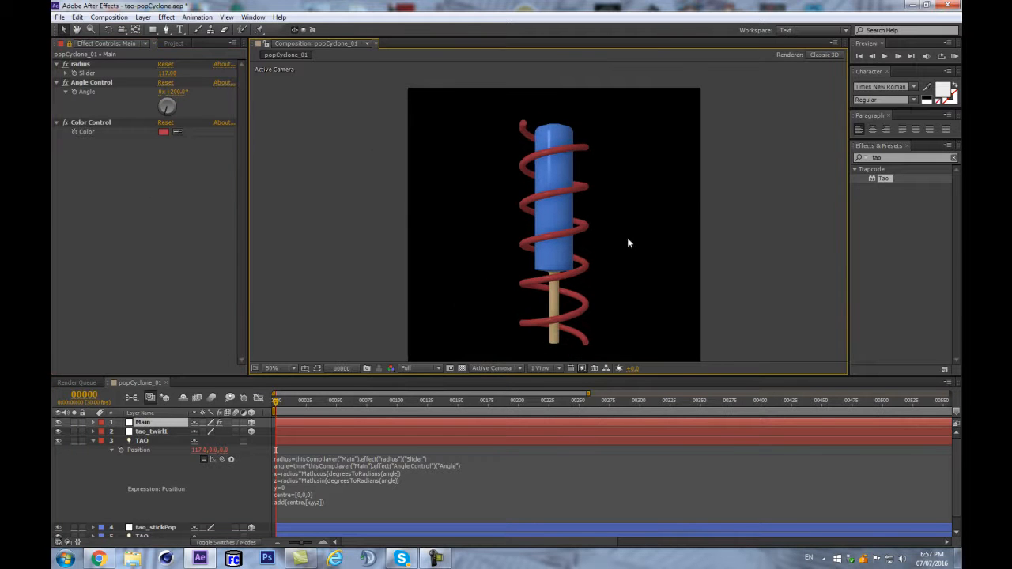
pyautogui.click(175, 92)
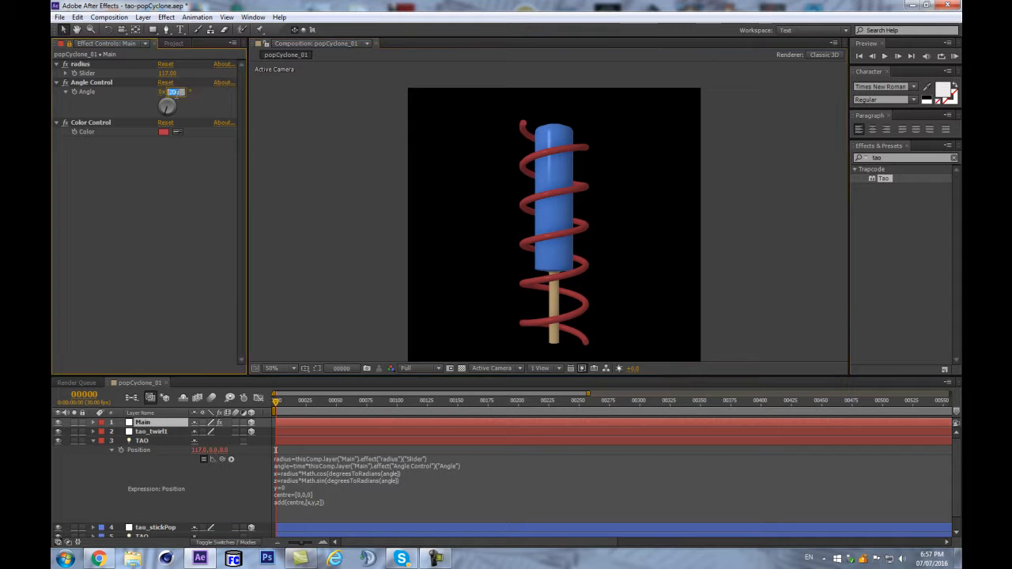
pyautogui.click(186, 93)
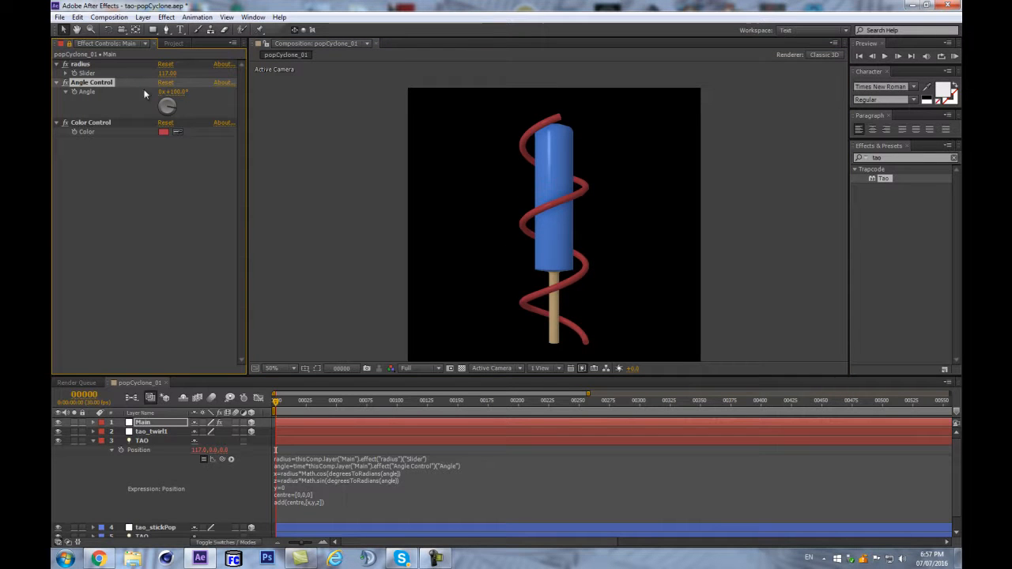
# - Tighten the red twirl by setting Main's Angle to 1x+106°, and collapse the TAO light's Position expression
pyautogui.moveTo(178, 92); pyautogui.dragTo(421, 138)
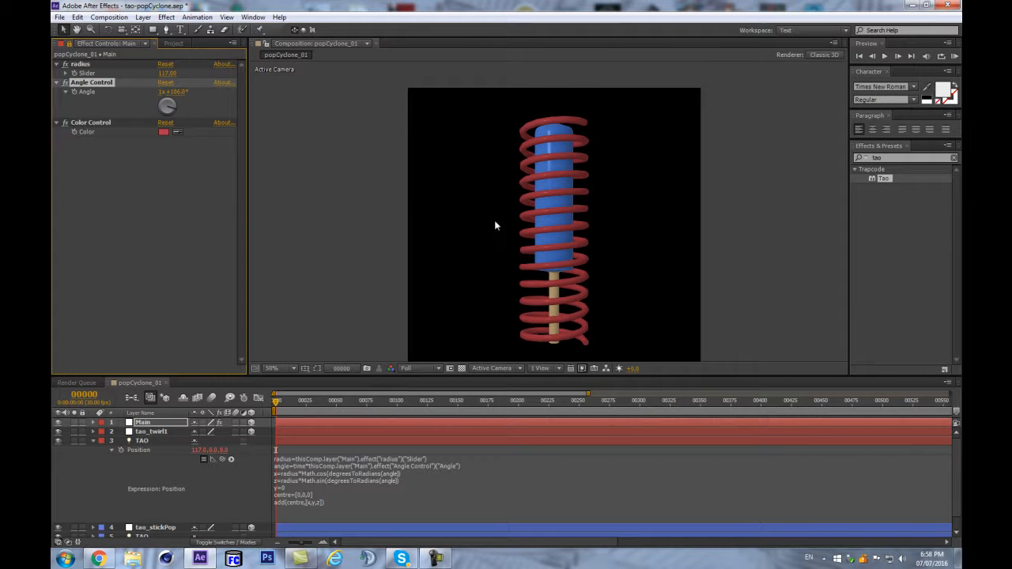
pyautogui.scroll(1, 557, 205)
pyautogui.scroll(-1, 502, 191)
pyautogui.click(94, 440)
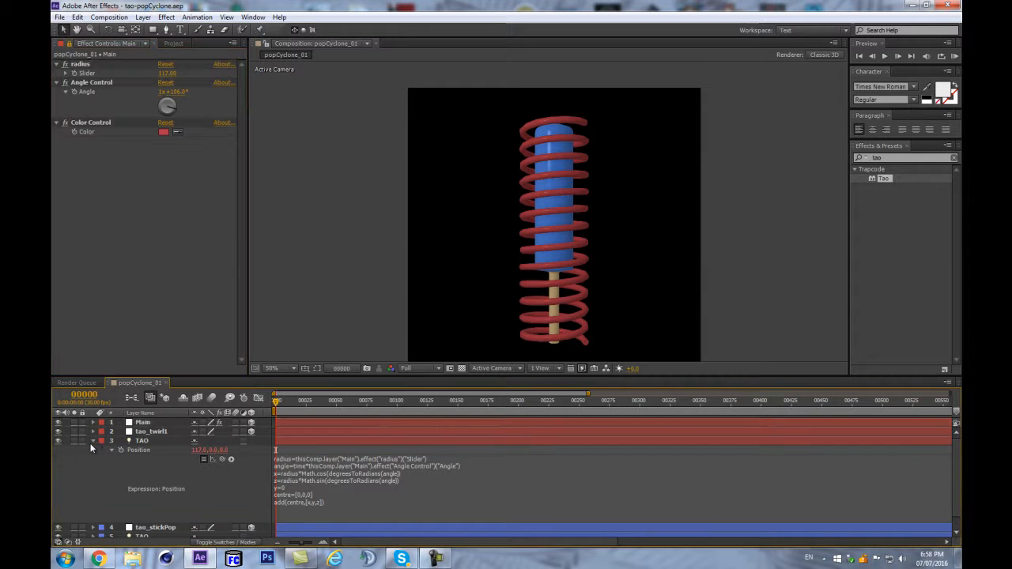
pyautogui.click(94, 440)
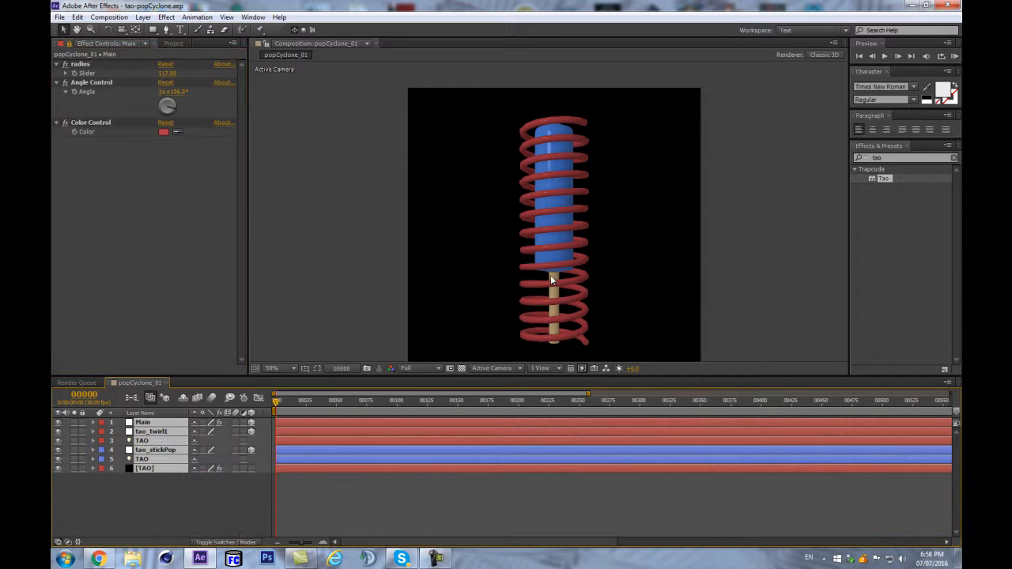
pyautogui.click(113, 497)
# - Change the Y value of tao_twirl1's first Position keyframe so the twirl starts at the bottom of the blue popsicle body
pyautogui.click(153, 435)
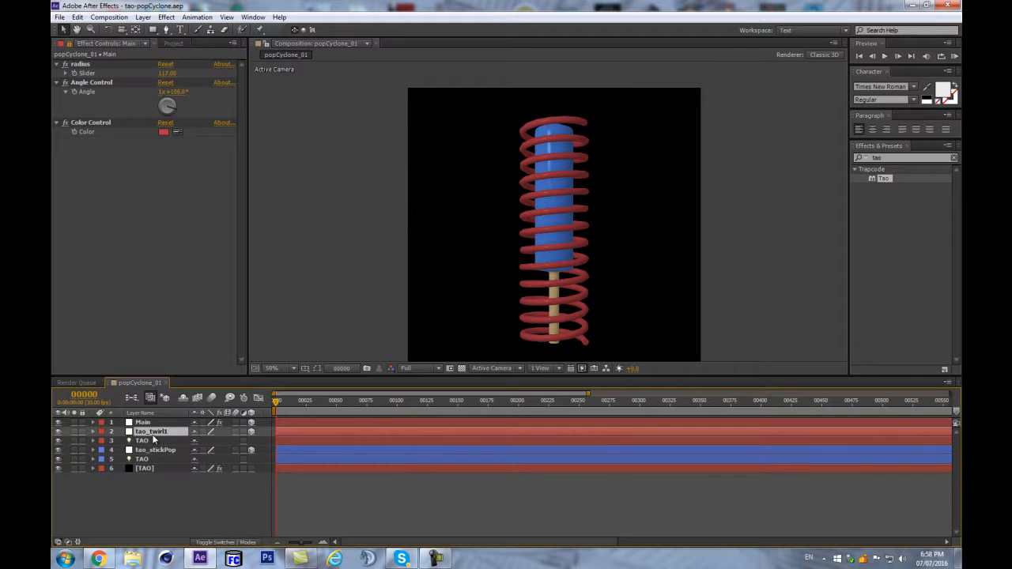
pyautogui.press('p')
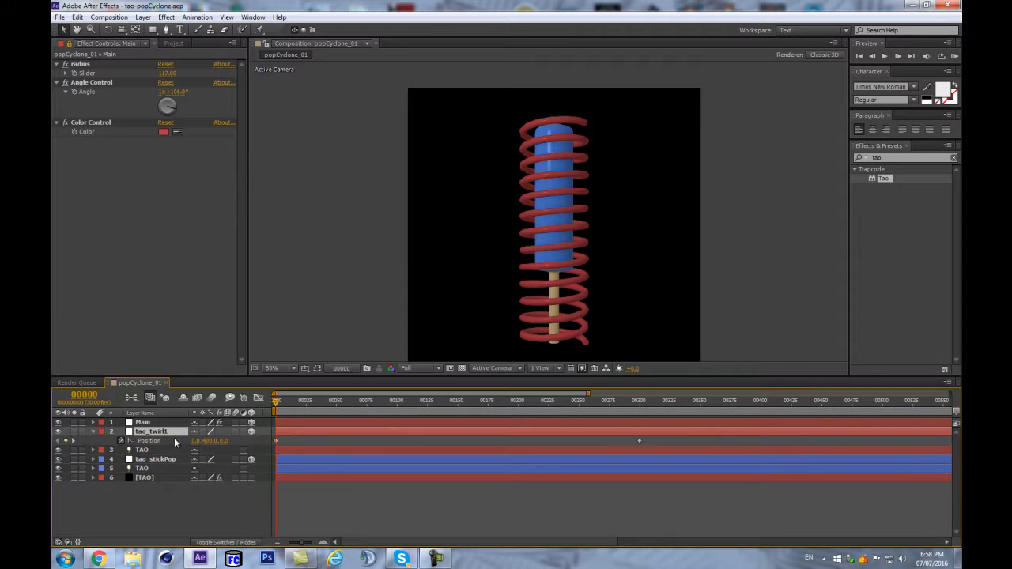
pyautogui.click(257, 441)
pyautogui.moveTo(207, 441); pyautogui.dragTo(121, 446)
pyautogui.moveTo(210, 441); pyautogui.dragTo(142, 449)
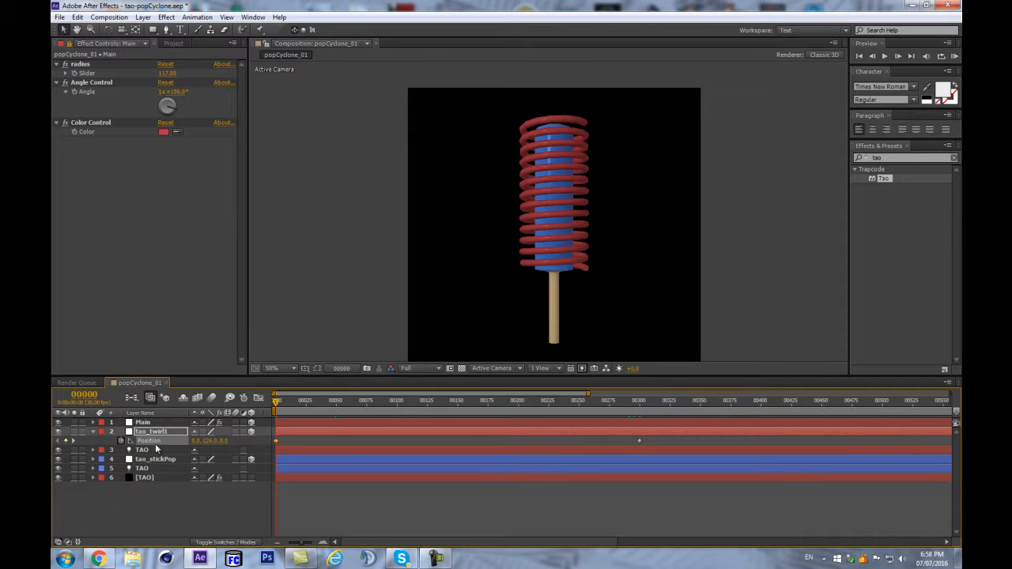
# - Set Main's radius slider to 73 so the twirl hugs the popsicle body
pyautogui.click(143, 65)
pyautogui.moveTo(165, 75); pyautogui.dragTo(144, 75)
pyautogui.scroll(1, 456, 211)
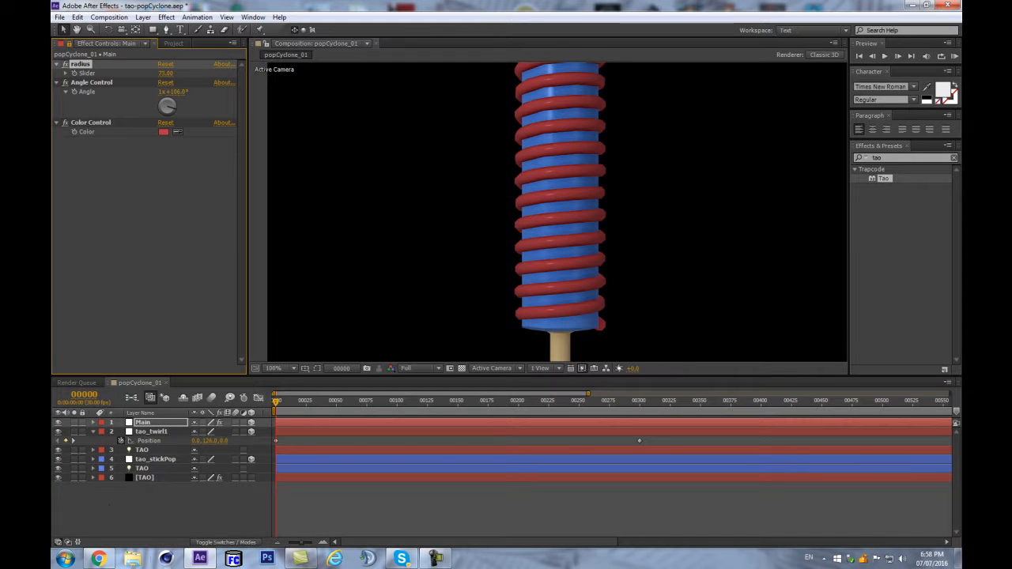
# - Duplicate the radius slider control on Main and rename the copy thickness
pyautogui.click(142, 450)
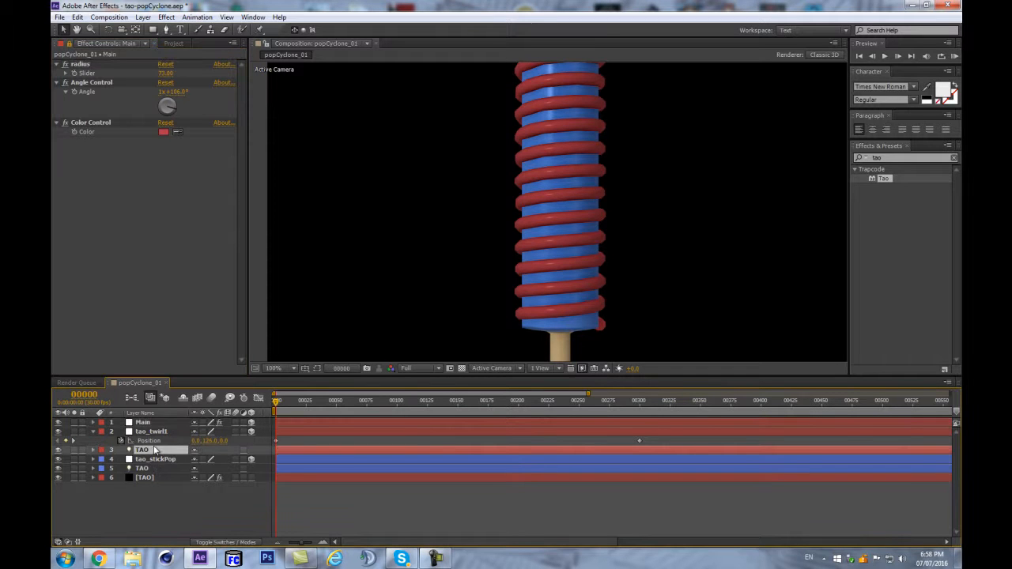
pyautogui.click(80, 64)
pyautogui.hotkey('ctrl', 'd')
pyautogui.press('Return')
pyautogui.write('thickness')
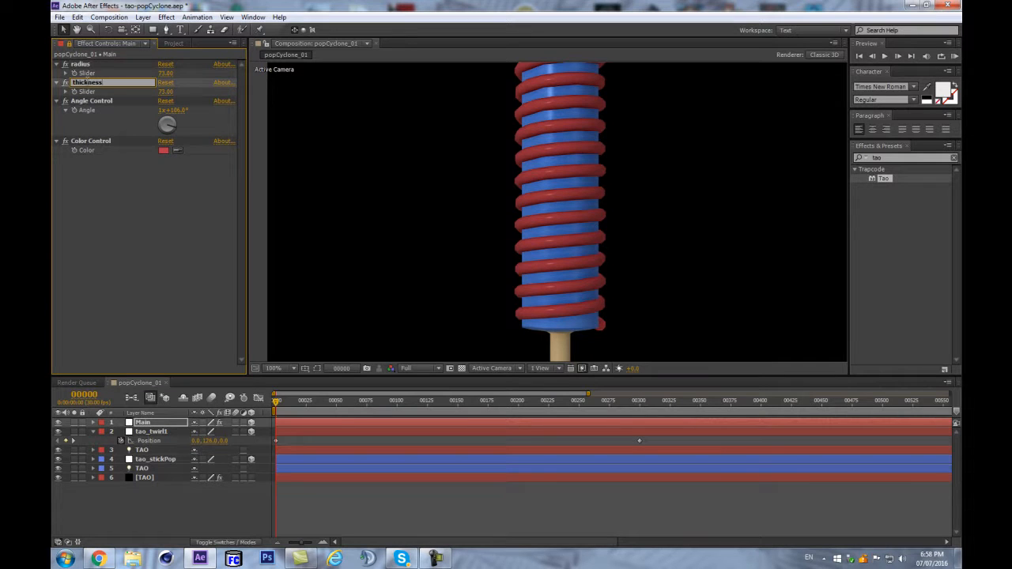
pyautogui.press('Return')
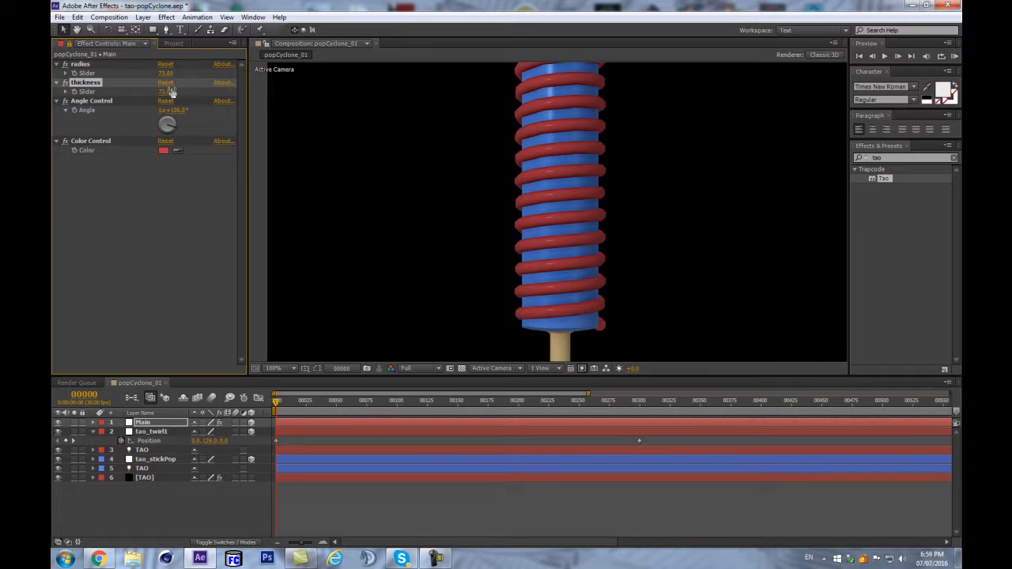
# - Set the thickness slider to 20 and link the Radius light option of the twirl's TAO light to it
pyautogui.click(146, 451)
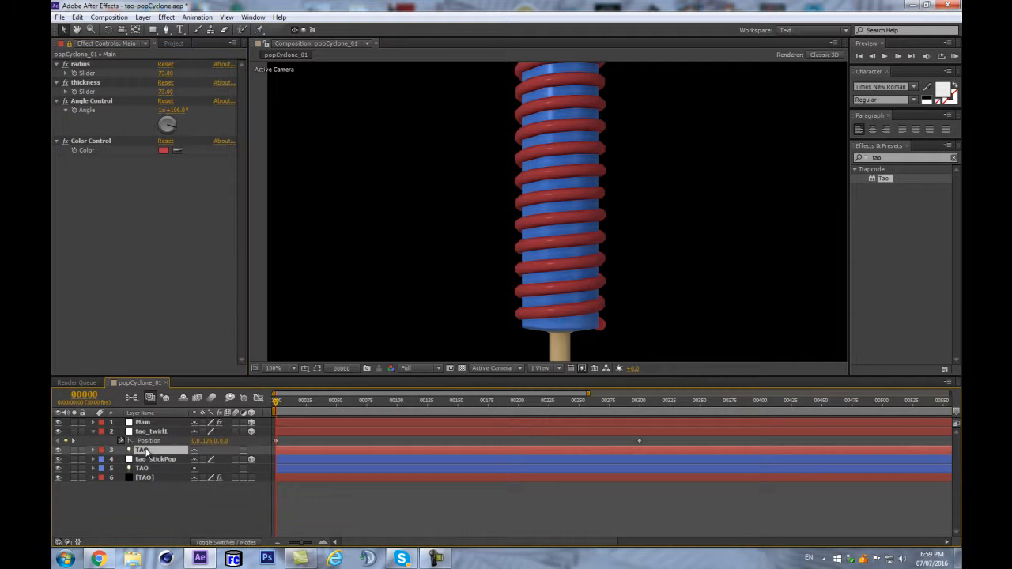
pyautogui.press('a')
pyautogui.press('a')
pyautogui.scroll(-2, 235, 486)
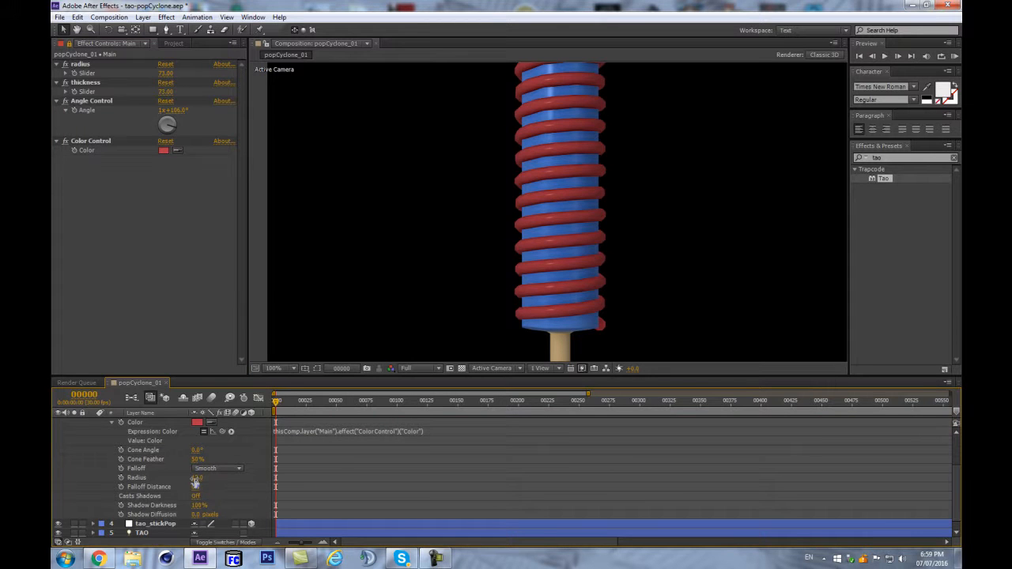
pyautogui.click(167, 91)
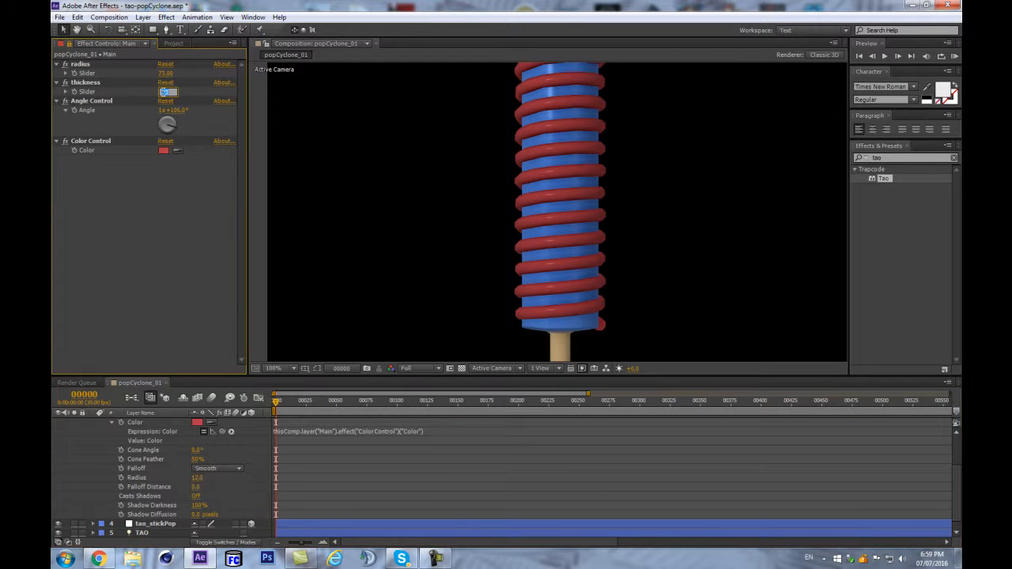
pyautogui.write('20')
pyautogui.press('Return')
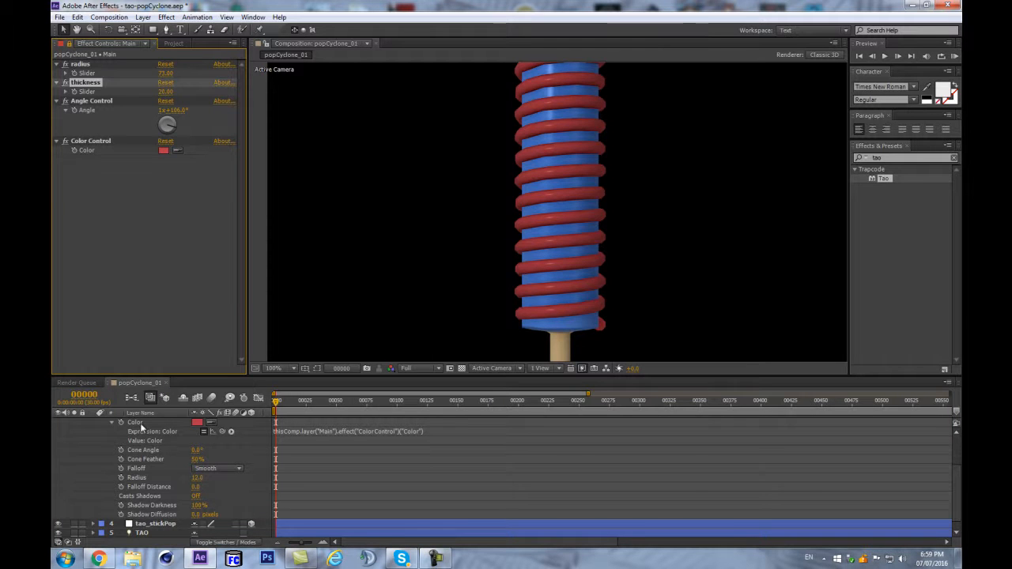
pyautogui.keyDown('alt'); pyautogui.click(121, 477); pyautogui.keyUp('alt')
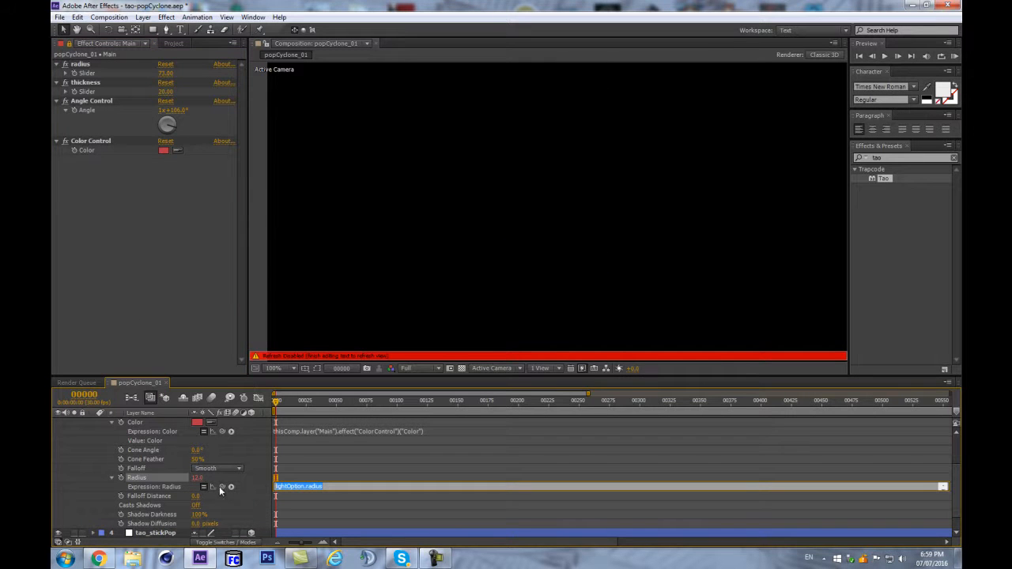
pyautogui.moveTo(222, 487); pyautogui.dragTo(89, 94)
pyautogui.click(121, 222)
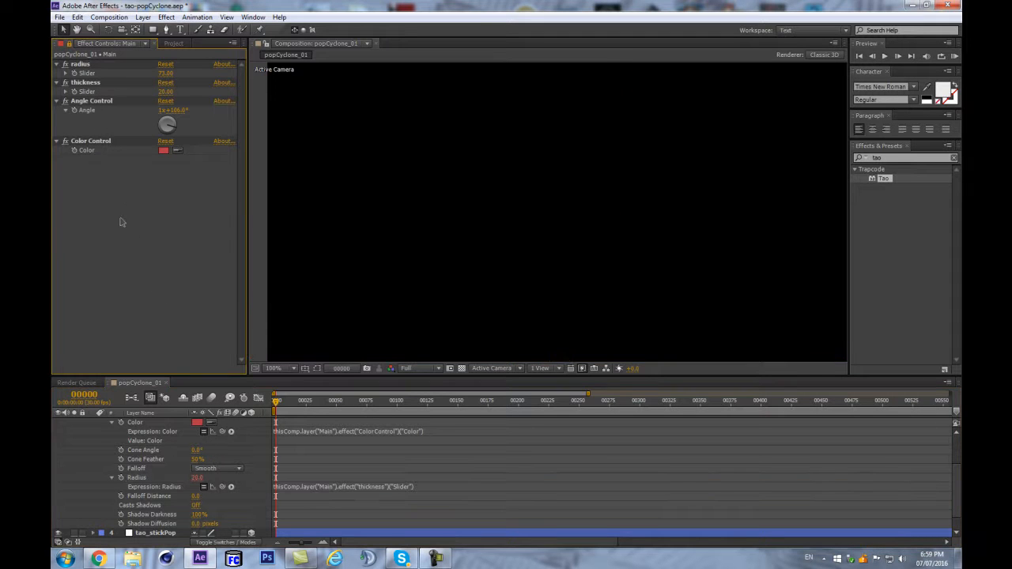
# - Set Main's thickness slider to 16 to slim down the red twirl
pyautogui.scroll(-1, 698, 237)
pyautogui.scroll(1, 694, 236)
pyautogui.press('space')
pyautogui.moveTo(414, 197); pyautogui.dragTo(440, 245)
pyautogui.click(164, 91)
pyautogui.write('16')
pyautogui.press('Return')
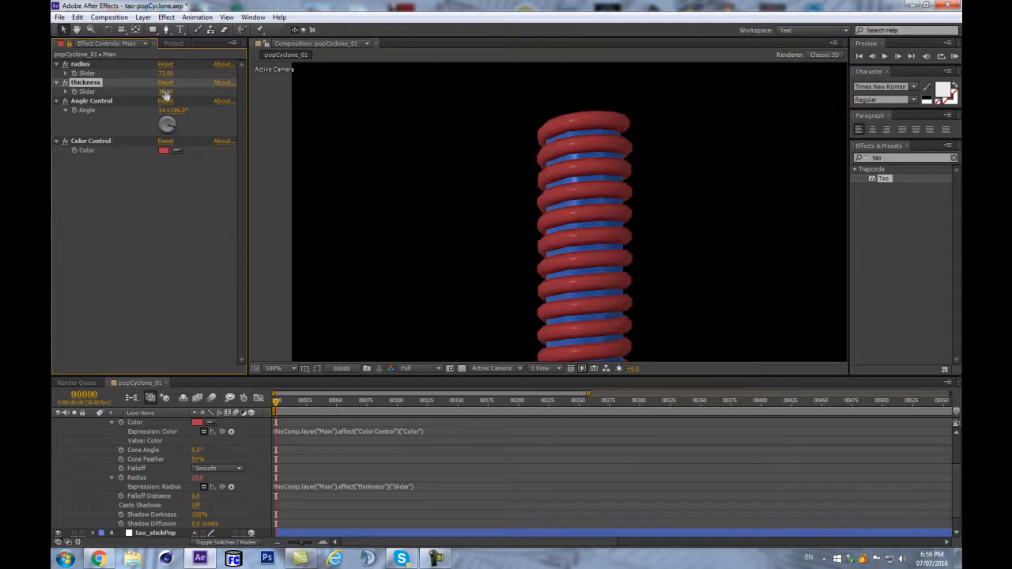
pyautogui.scroll(-1, 545, 260)
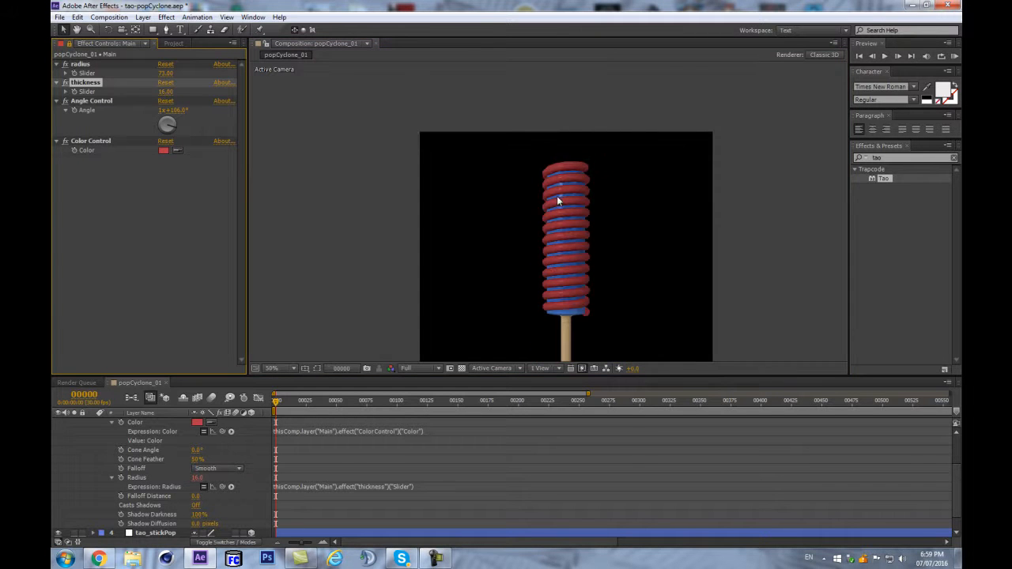
# - Switch to Chrome and check the cyclone popsicle image results for the swirl spacing, and return to After Effects
pyautogui.click(105, 559)
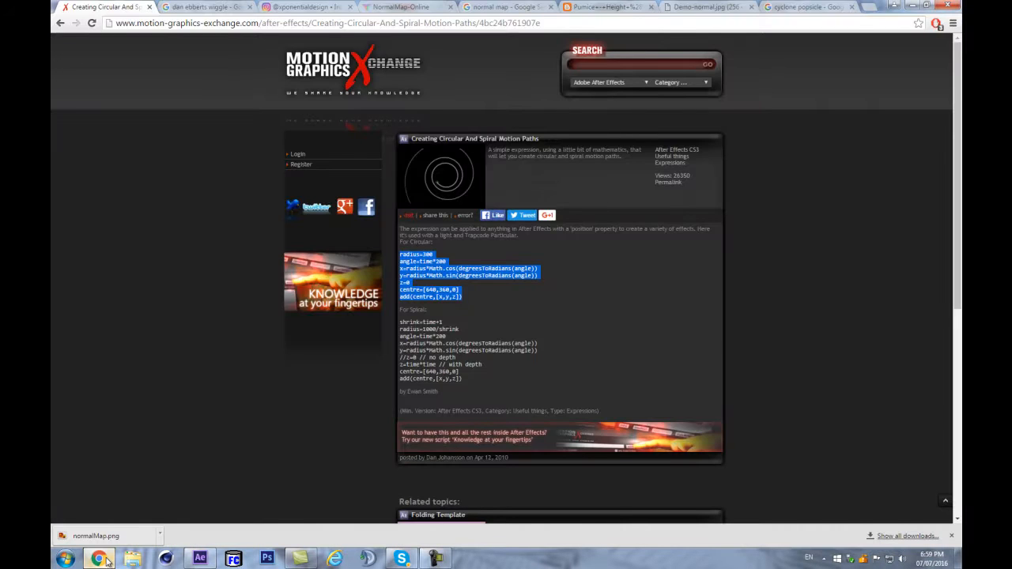
pyautogui.click(828, 5)
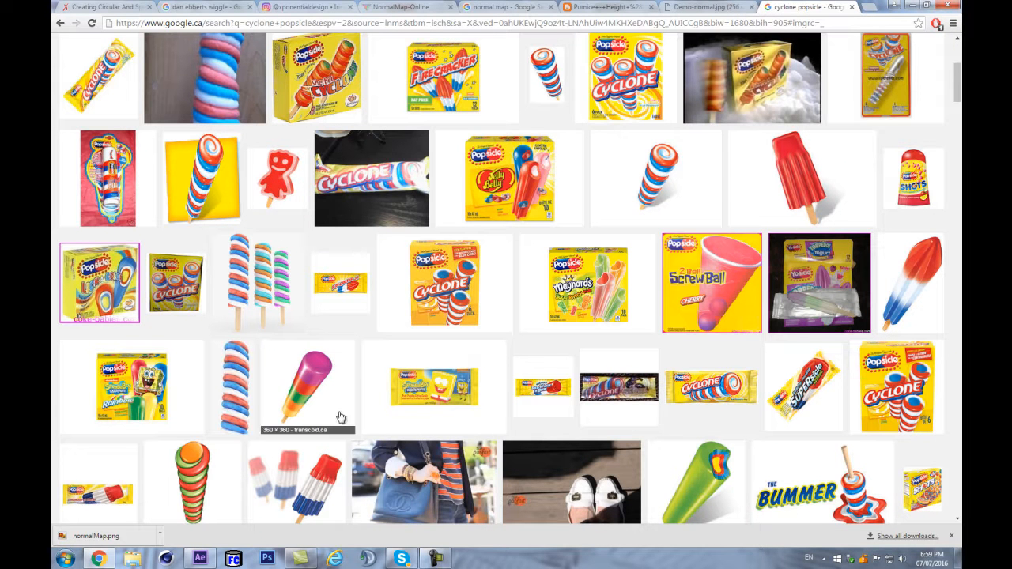
pyautogui.click(915, 6)
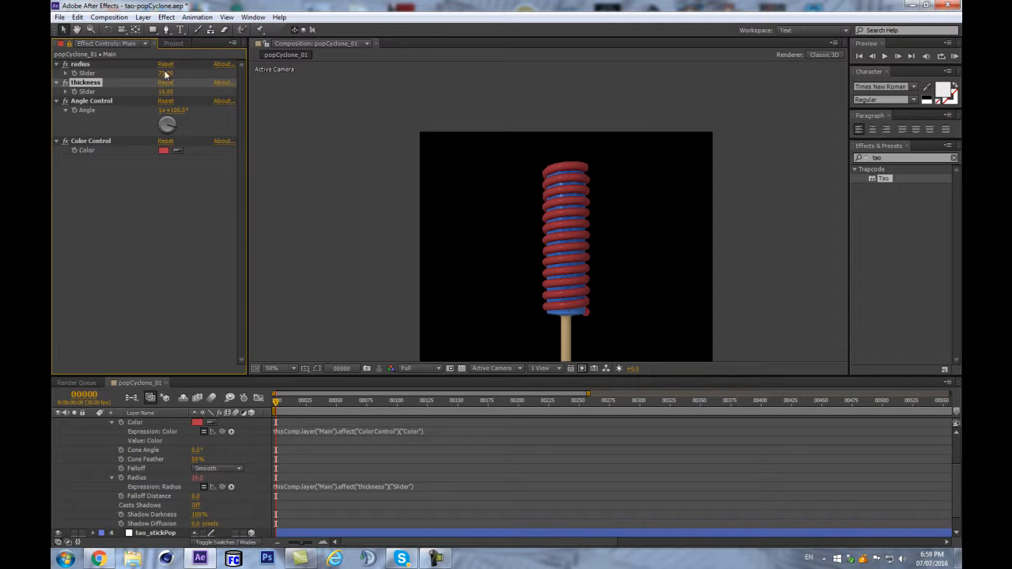
# - Loosen the twirl by setting Main's Angle to 0x+315°, and collapse all layer properties in the timeline
pyautogui.moveTo(169, 110); pyautogui.dragTo(92, 111)
pyautogui.scroll(2, 230, 448)
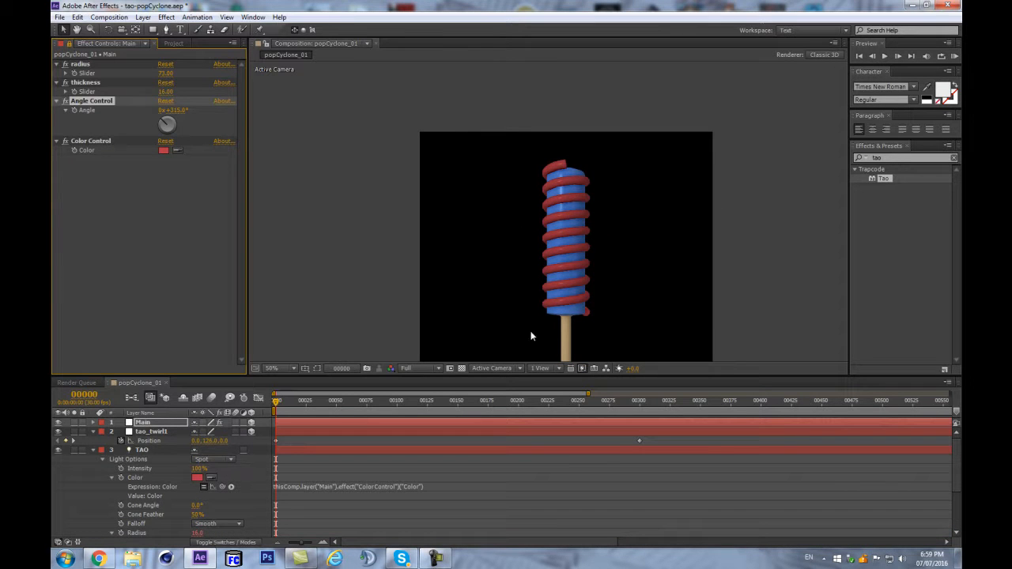
pyautogui.hotkey('ctrl', 'a')
pyautogui.click(111, 433)
pyautogui.hotkey('ctrl', 'a')
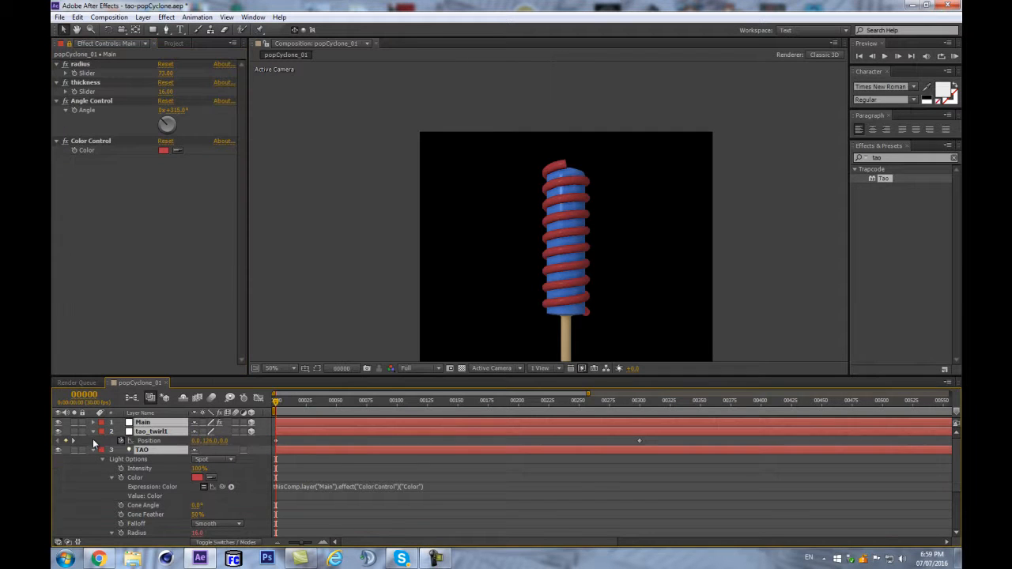
pyautogui.click(93, 432)
pyautogui.click(180, 528)
pyautogui.click(151, 424)
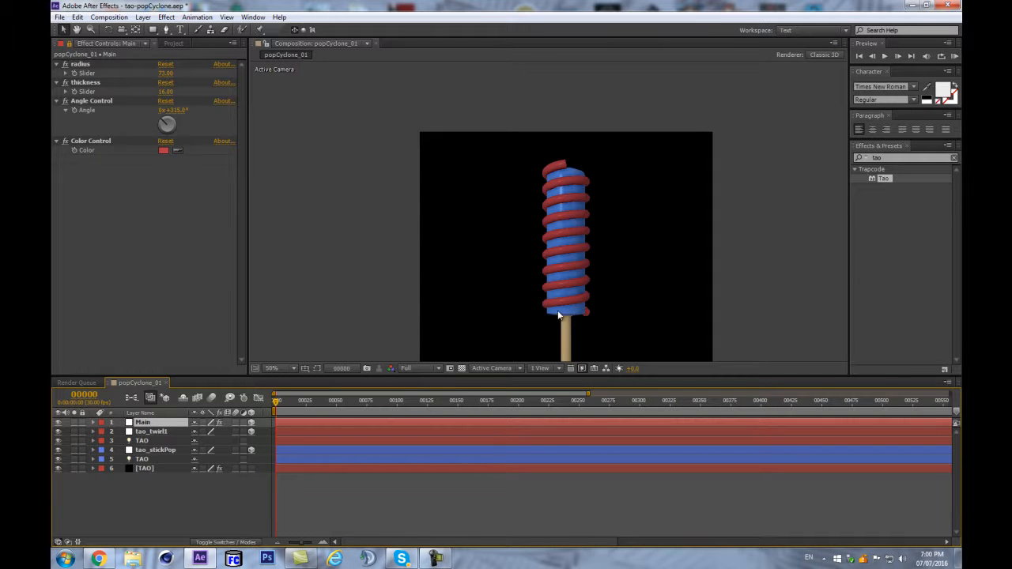
# - Keyframe Main's radius slider at frames 0 and 25, setting the frame 0 value to 38
pyautogui.click(75, 73)
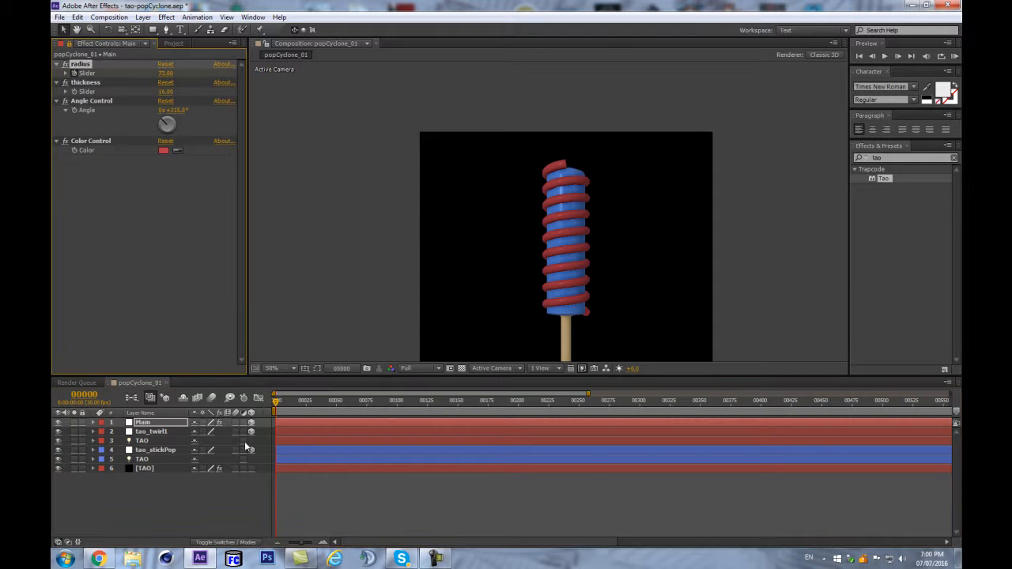
pyautogui.press('u')
pyautogui.moveTo(279, 402)
pyautogui.mouseDown()
pyautogui.moveTo(309, 401)
pyautogui.moveTo(267, 396)
pyautogui.mouseUp()
pyautogui.click(66, 442)
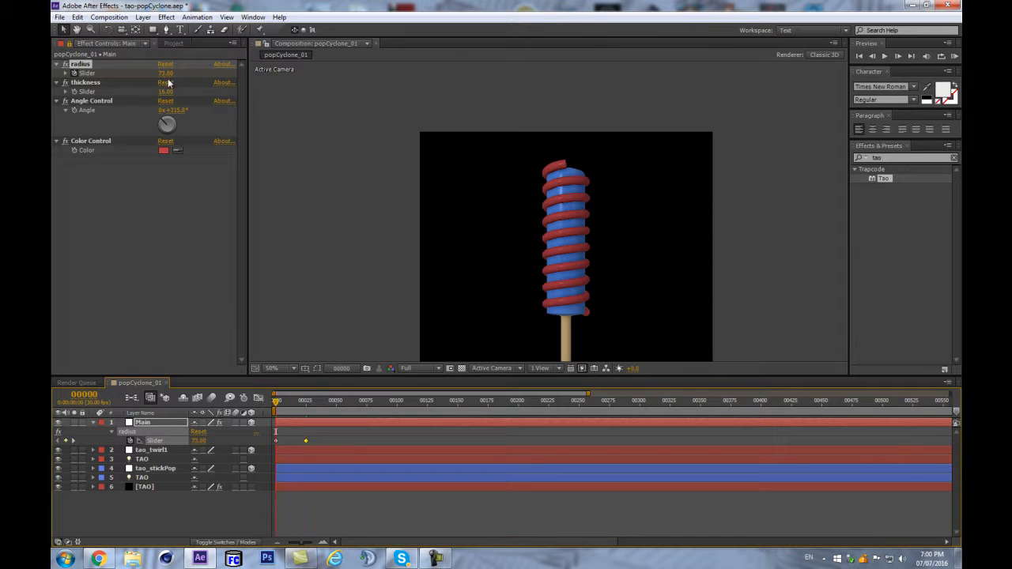
pyautogui.moveTo(165, 72)
pyautogui.mouseDown()
pyautogui.moveTo(137, 74)
pyautogui.moveTo(148, 73)
pyautogui.mouseUp()
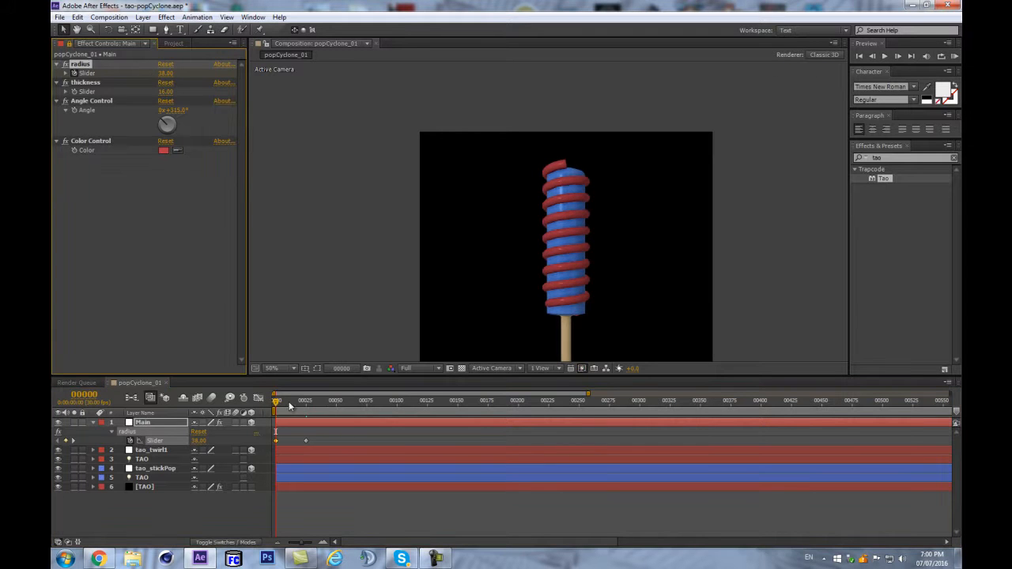
# - Add a radius keyframe shortly before frame 300 and set the slider to 0 at frame 300
pyautogui.click(451, 396)
pyautogui.moveTo(450, 394); pyautogui.dragTo(472, 396)
pyautogui.press('-')
pyautogui.press('-')
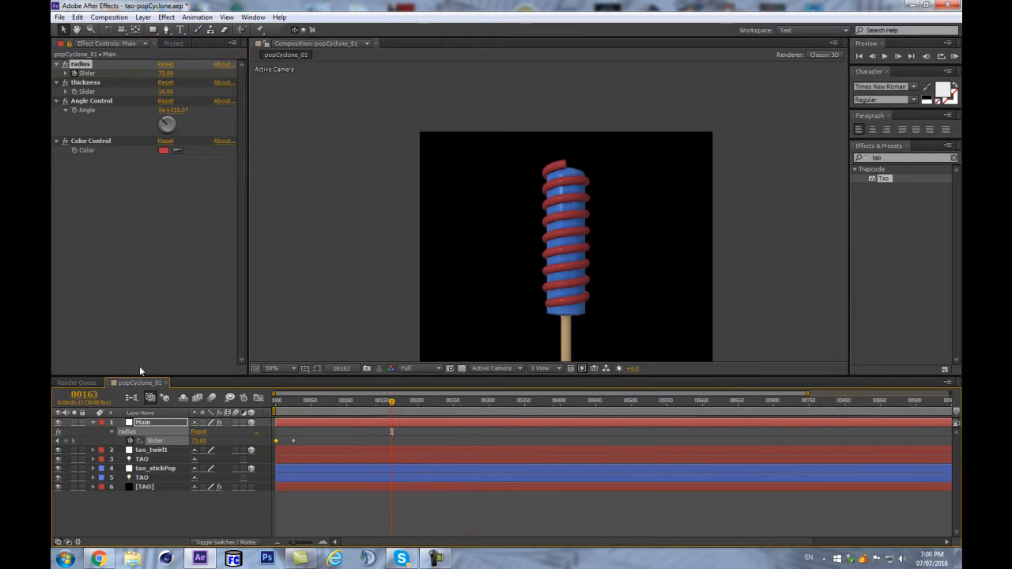
pyautogui.click(99, 393)
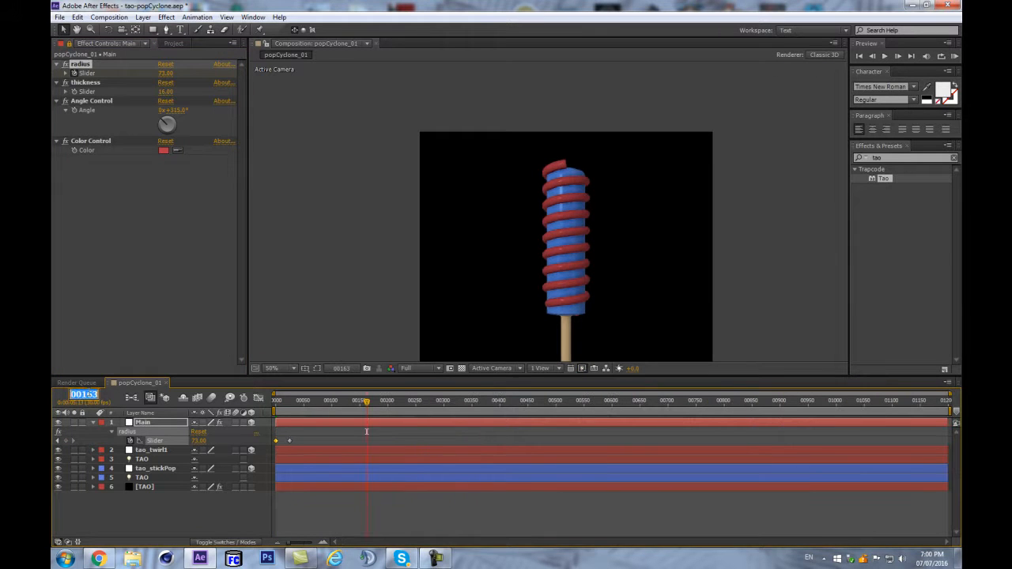
pyautogui.write('300')
pyautogui.press('Return')
pyautogui.moveTo(444, 440); pyautogui.dragTo(431, 440)
pyautogui.click(198, 440)
pyautogui.write('0')
pyautogui.press('Return')
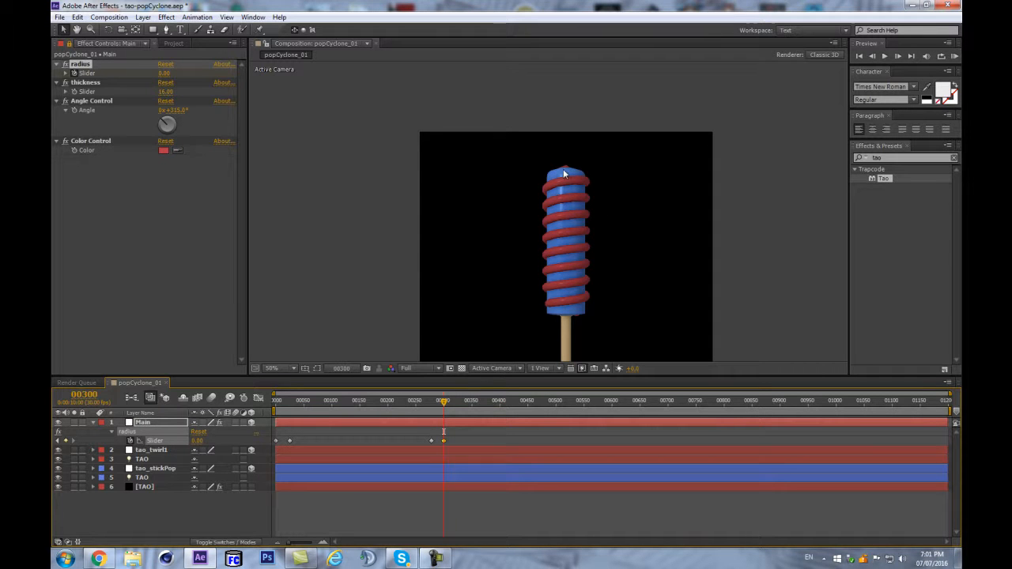
# - Examine the ends of the red twirl on the popsicle and collapse Main's properties
pyautogui.scroll(1, 578, 292)
pyautogui.scroll(-1, 583, 291)
pyautogui.scroll(1, 551, 247)
pyautogui.moveTo(438, 295); pyautogui.dragTo(437, 208)
pyautogui.scroll(-1, 401, 270)
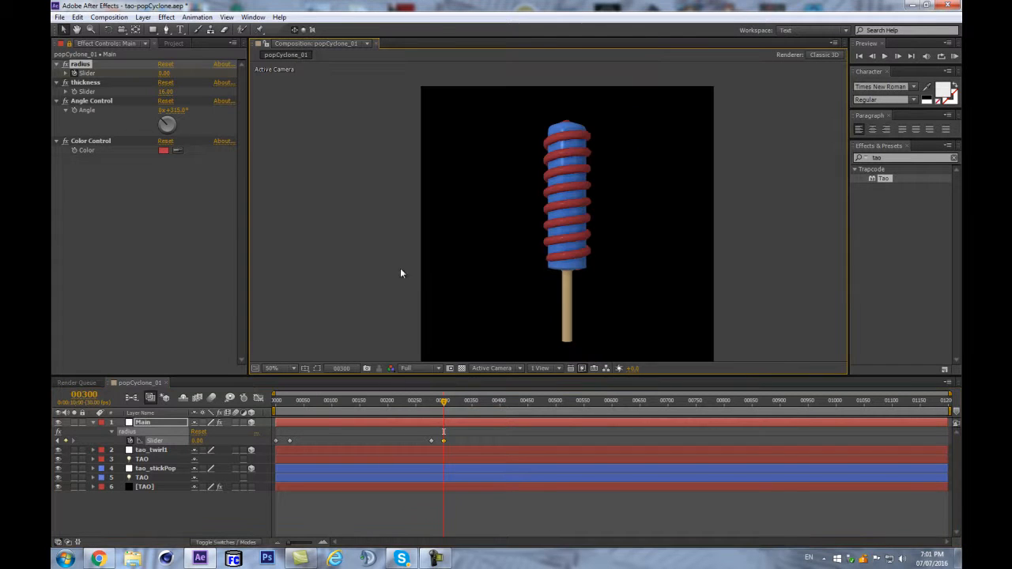
pyautogui.click(92, 417)
pyautogui.click(93, 423)
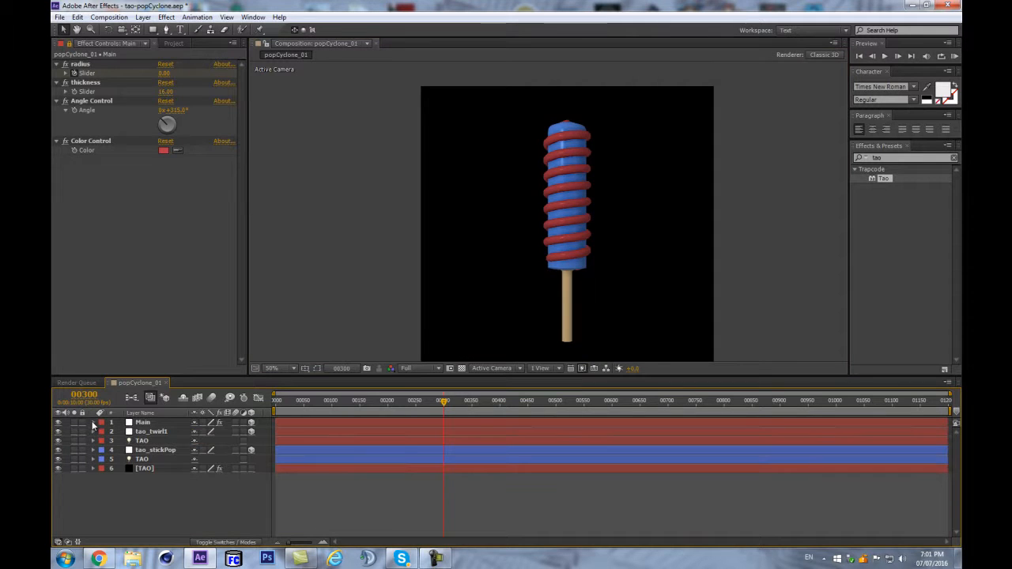
pyautogui.scroll(1, 538, 212)
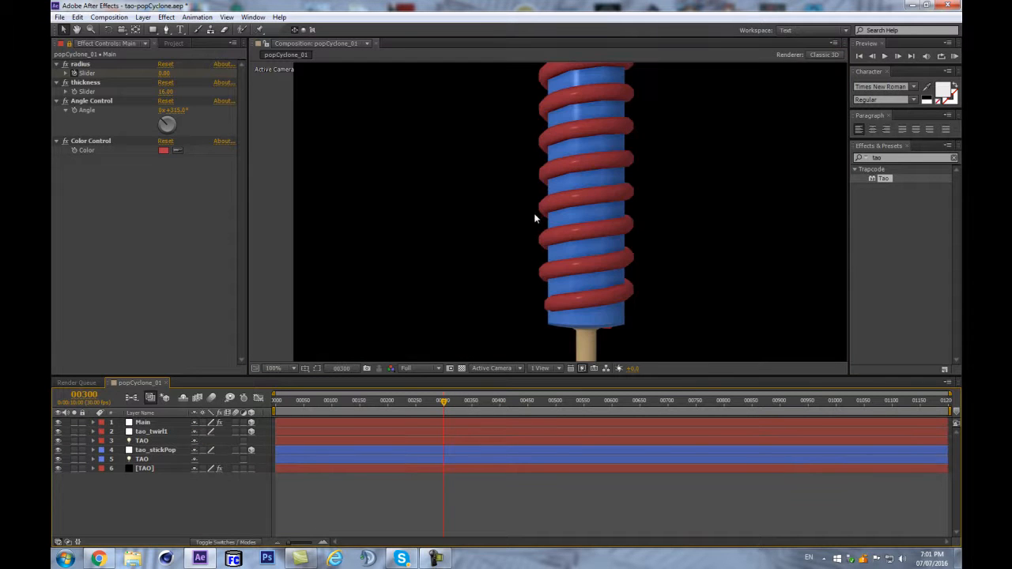
pyautogui.scroll(-1, 529, 221)
# - Duplicate tao_twirl1 together with its TAO light, and place the light copy directly below tao_twirl2
pyautogui.click(151, 433)
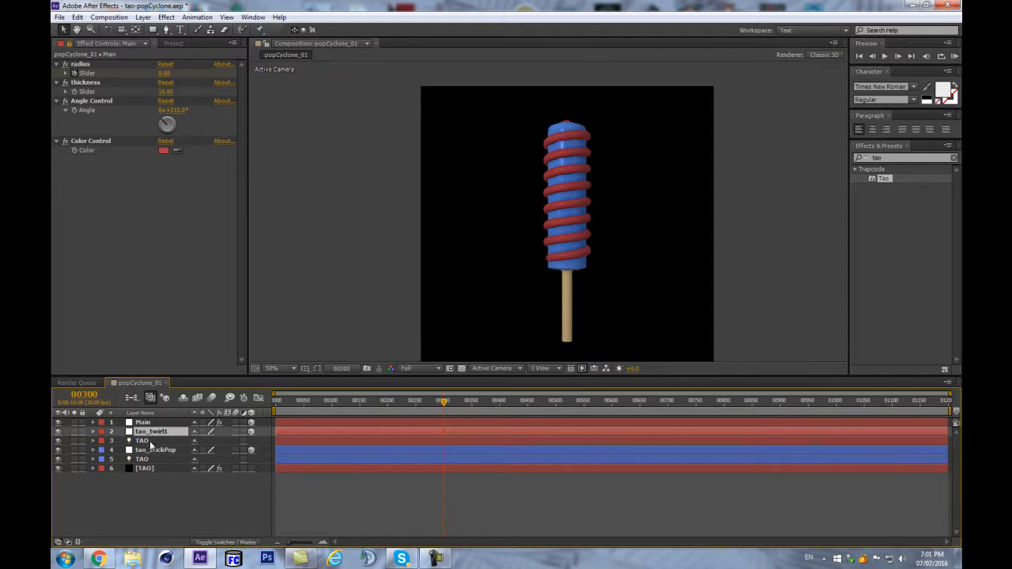
pyautogui.keyDown('shift'); pyautogui.click(148, 442); pyautogui.keyUp('shift')
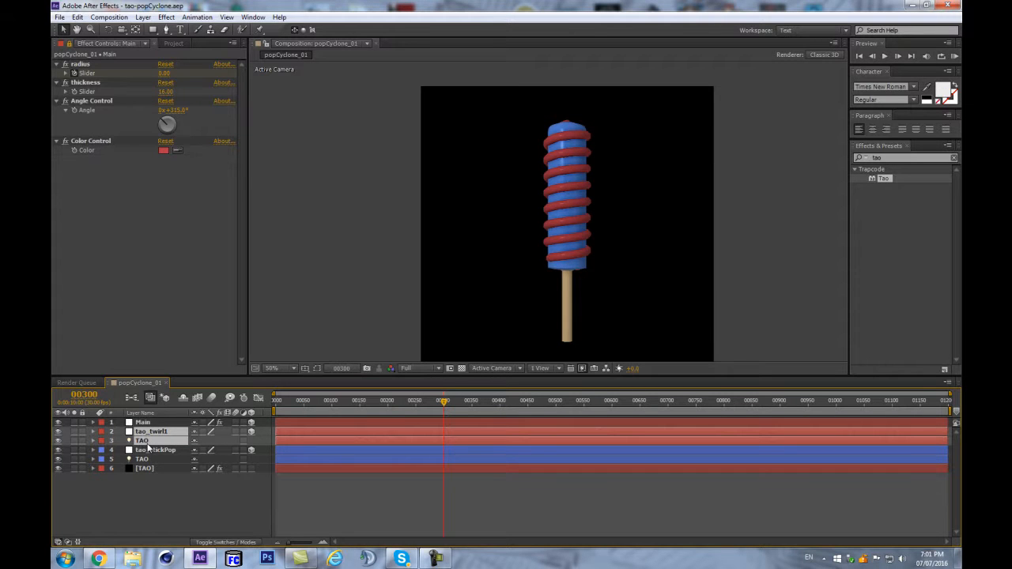
pyautogui.hotkey('ctrl', 'd')
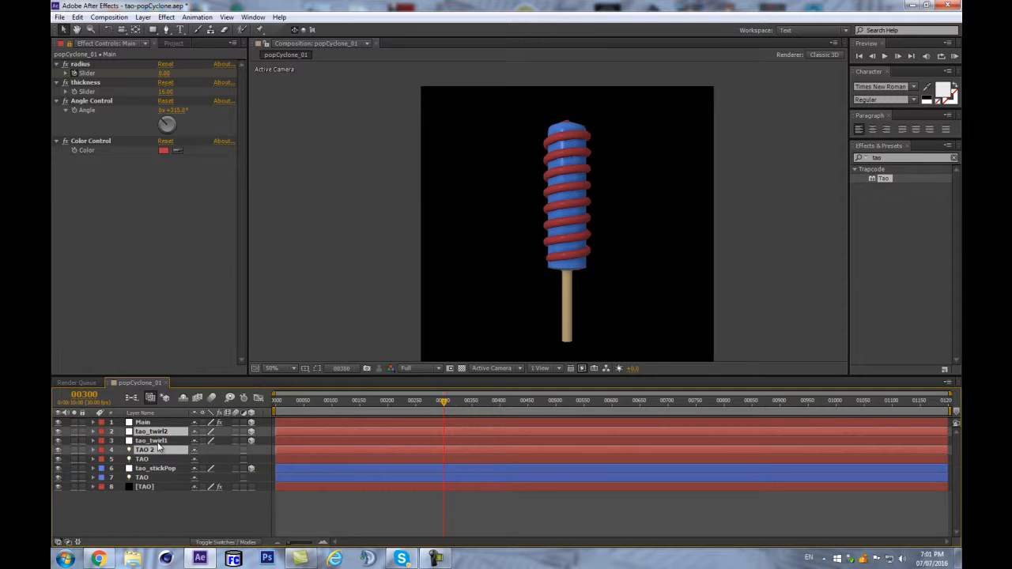
pyautogui.moveTo(158, 451); pyautogui.dragTo(110, 445)
# - Set the label of tao_twirl2 and its light copy to None, and rename the light copy TAO
pyautogui.click(102, 441)
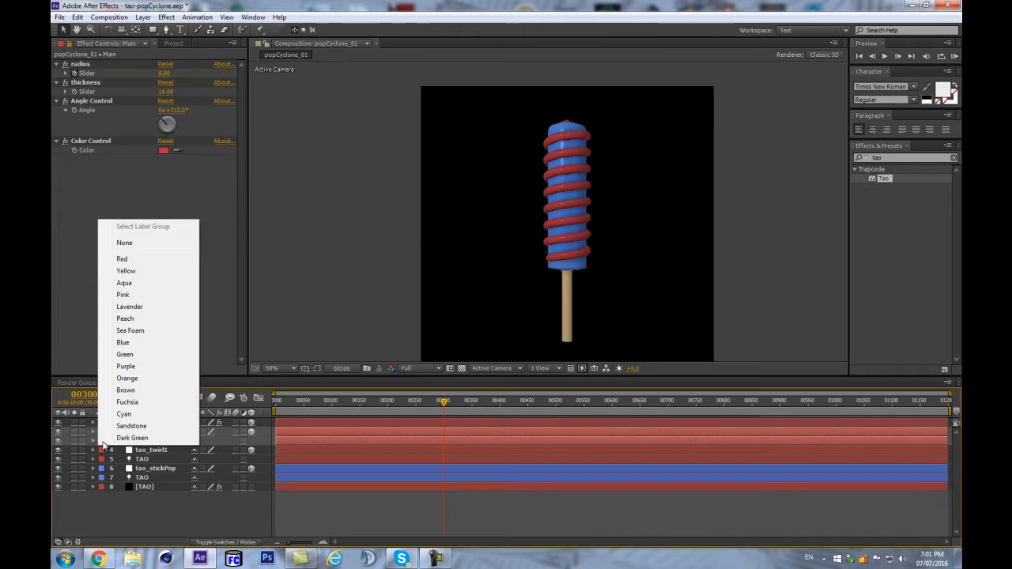
pyautogui.click(146, 243)
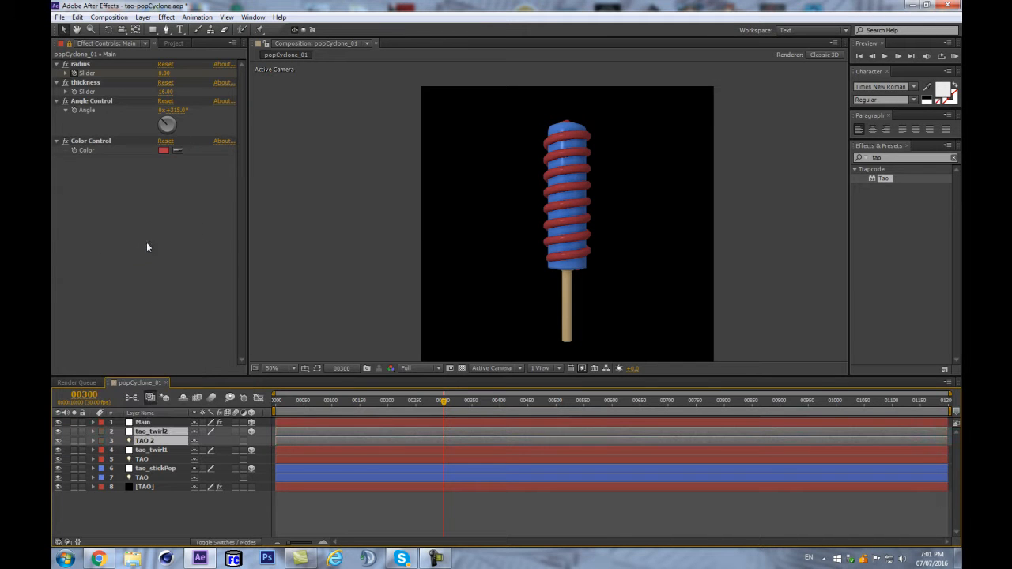
pyautogui.click(161, 443)
pyautogui.press('Return')
pyautogui.press('End')
pyautogui.press('BackSpace')
pyautogui.press('Return')
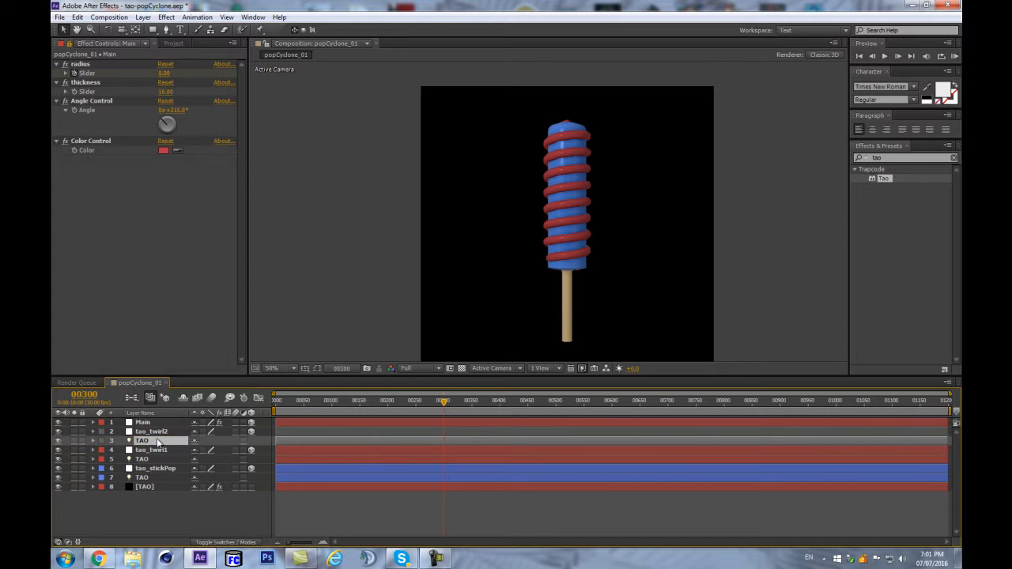
# - Duplicate the Color Control on Main and open the copy's color for editing
pyautogui.click(101, 141)
pyautogui.hotkey('ctrl', 'd')
pyautogui.click(165, 169)
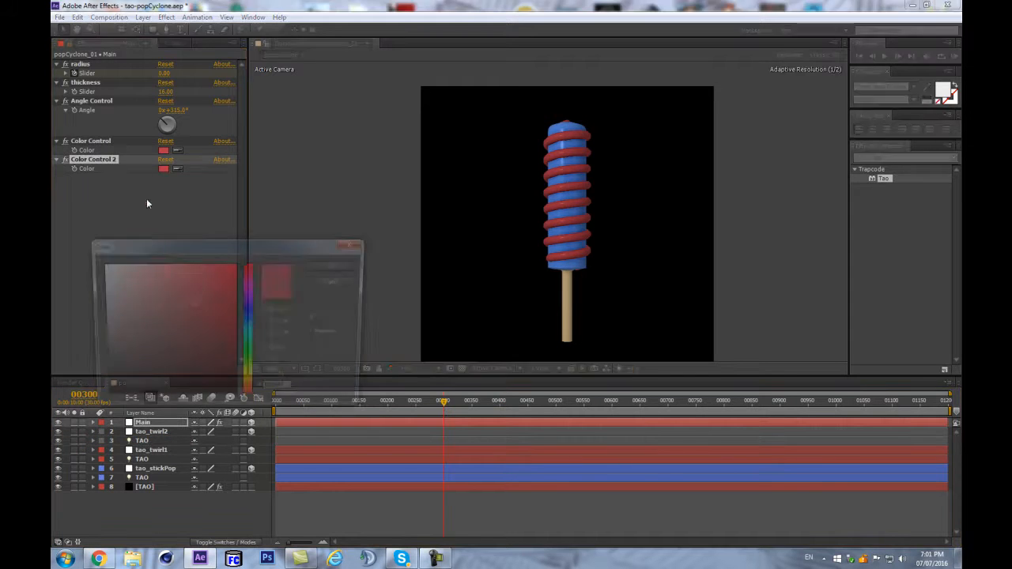
# - Set Main's Color Control 2 to white and link the Color expression of the TAO light on layer 3 to it
pyautogui.moveTo(120, 281); pyautogui.dragTo(86, 244)
pyautogui.press('Return')
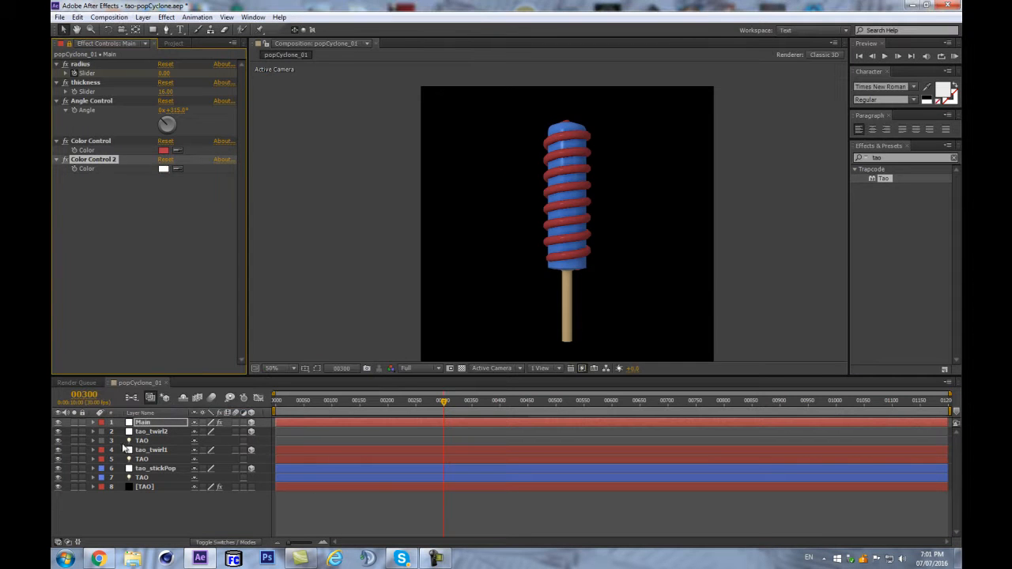
pyautogui.click(140, 440)
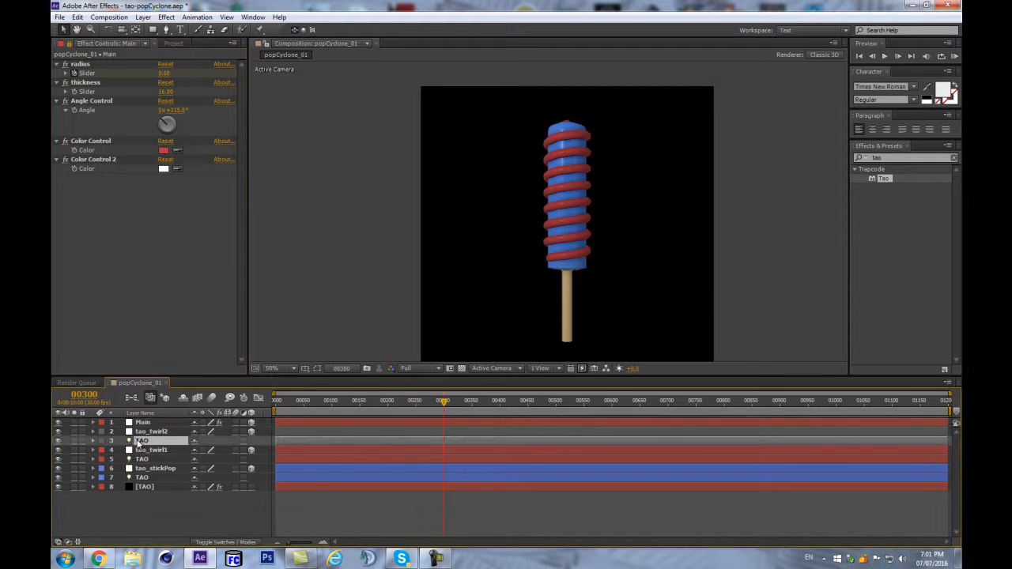
pyautogui.press('u')
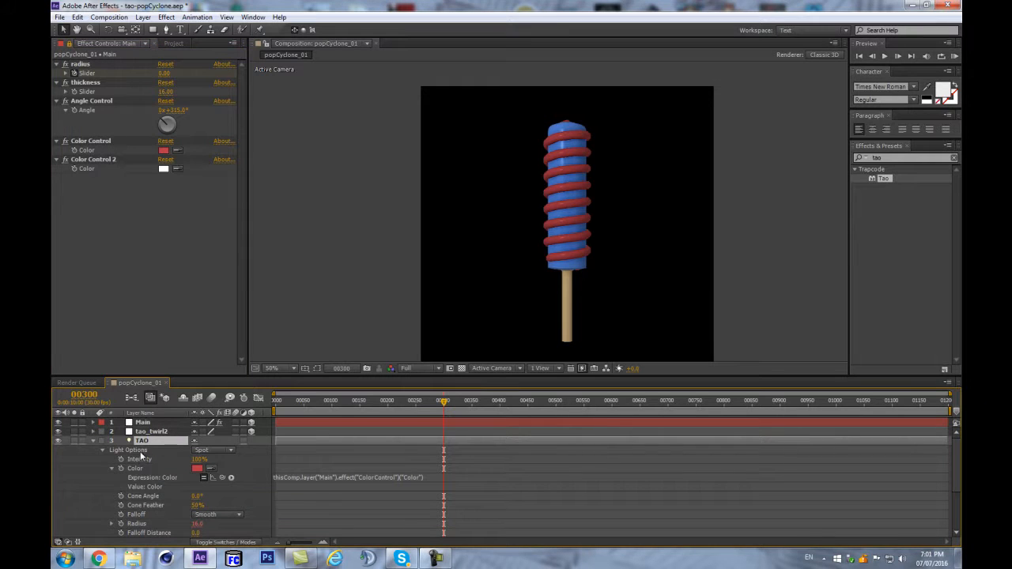
pyautogui.click(392, 478)
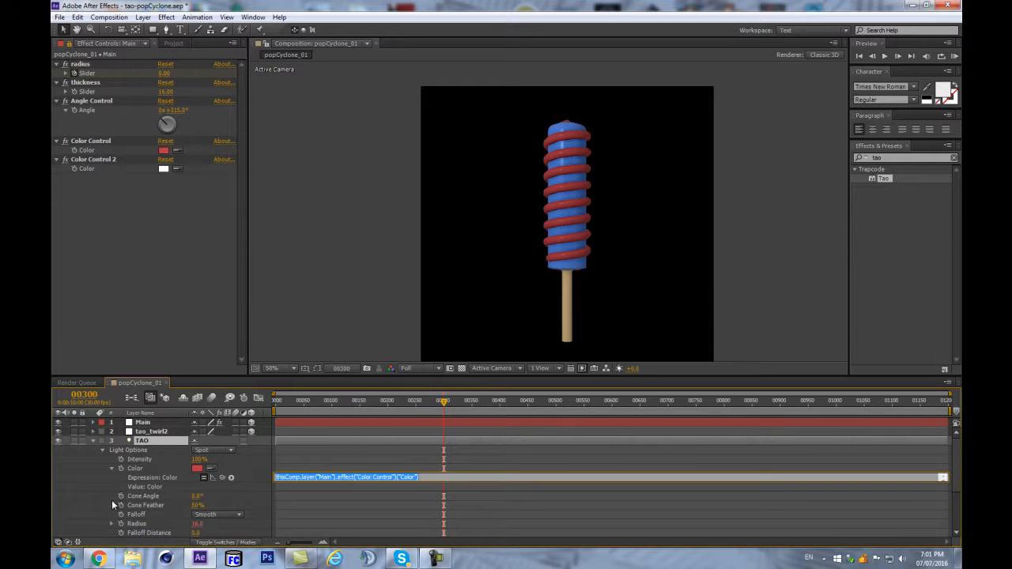
pyautogui.moveTo(223, 478); pyautogui.dragTo(91, 168)
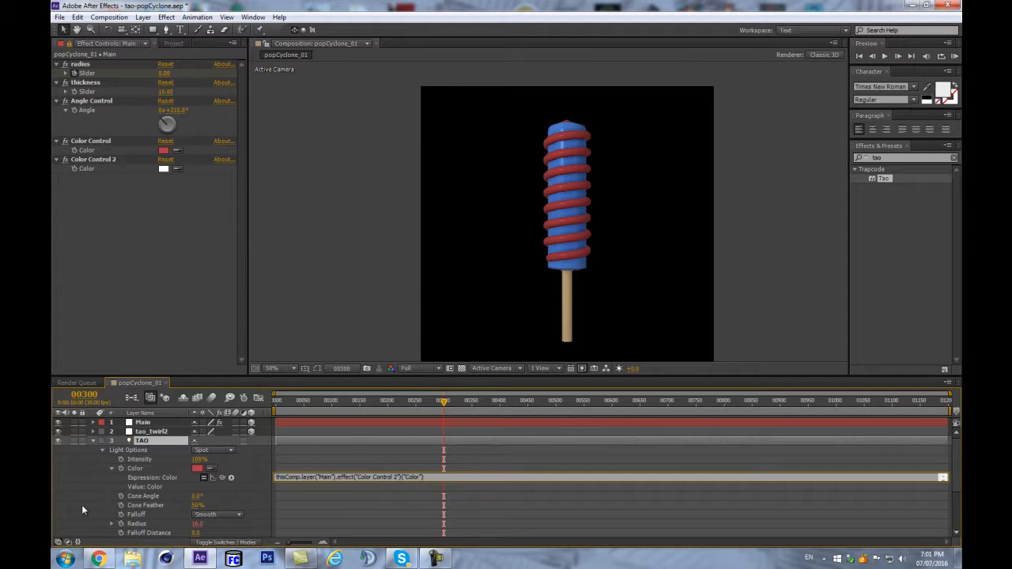
pyautogui.click(91, 516)
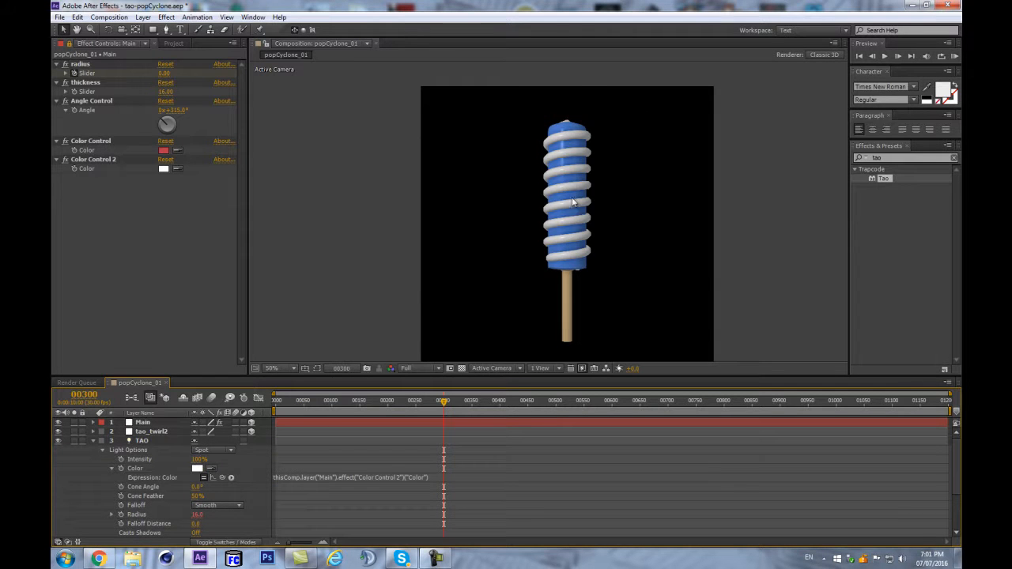
pyautogui.scroll(1, 578, 162)
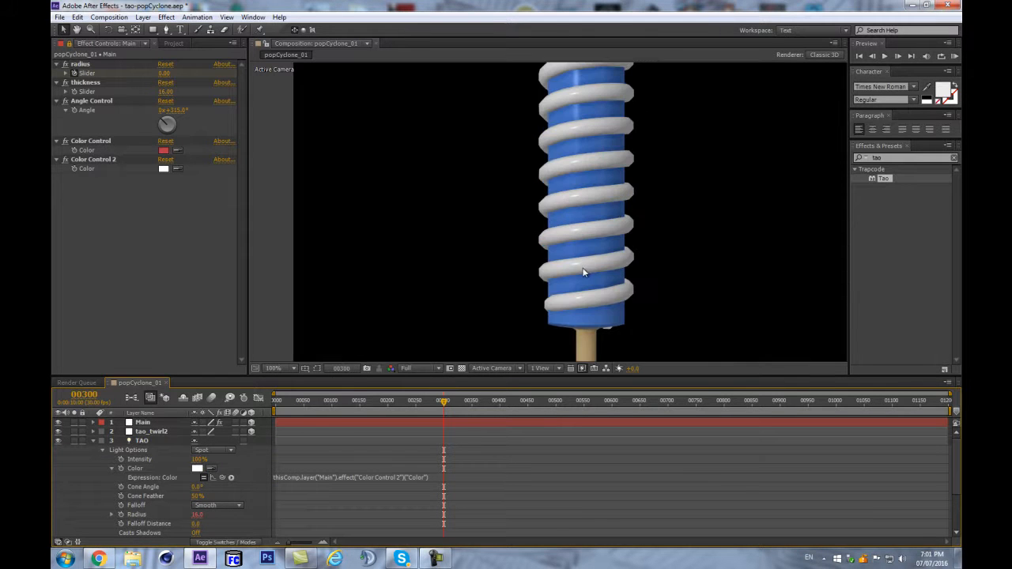
pyautogui.click(94, 440)
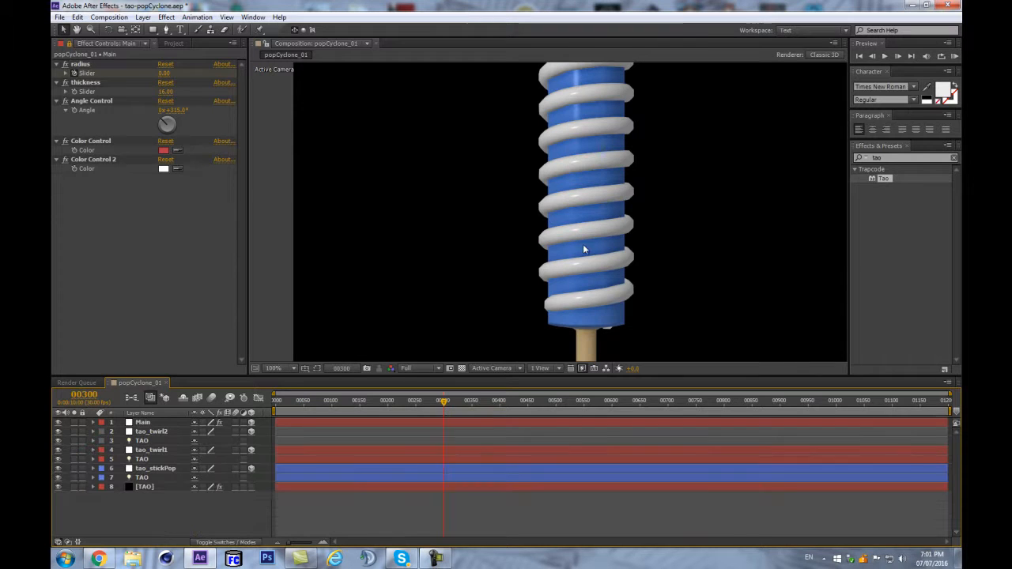
# - Try rotating the tao_twirl2 layer 180° around its Y axis to offset the white twirl from the red one
pyautogui.click(146, 432)
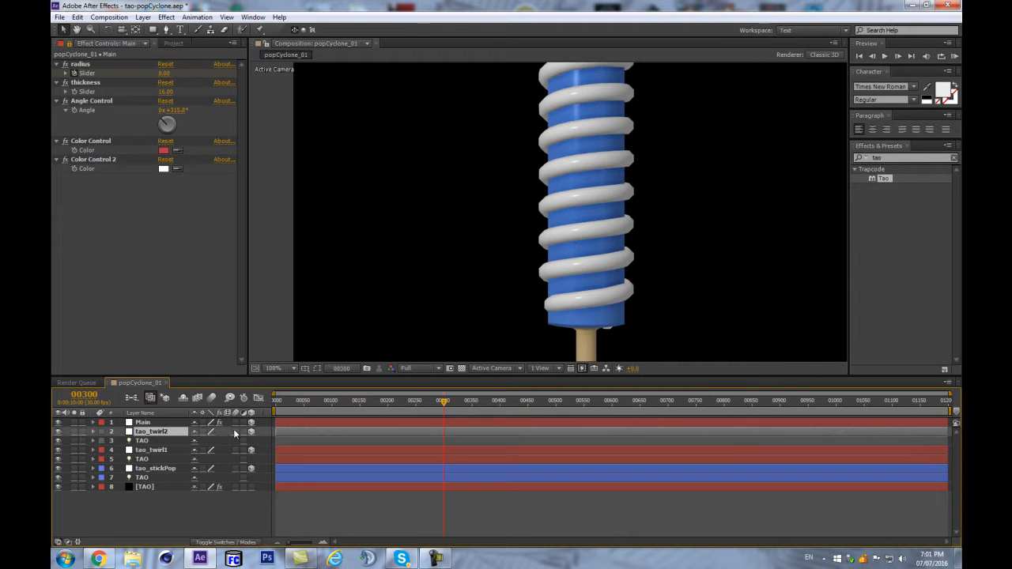
pyautogui.press('r')
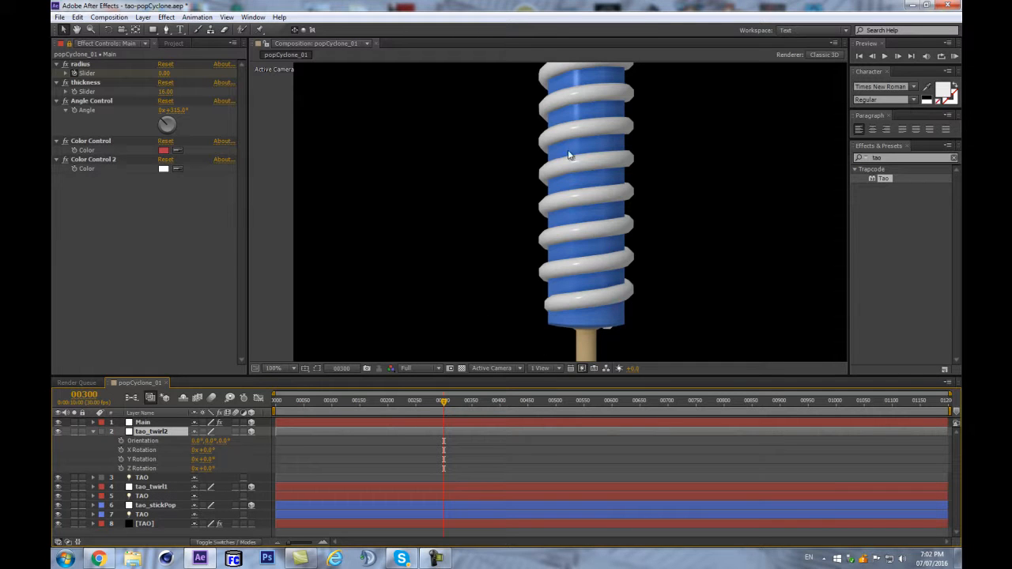
pyautogui.press(',')
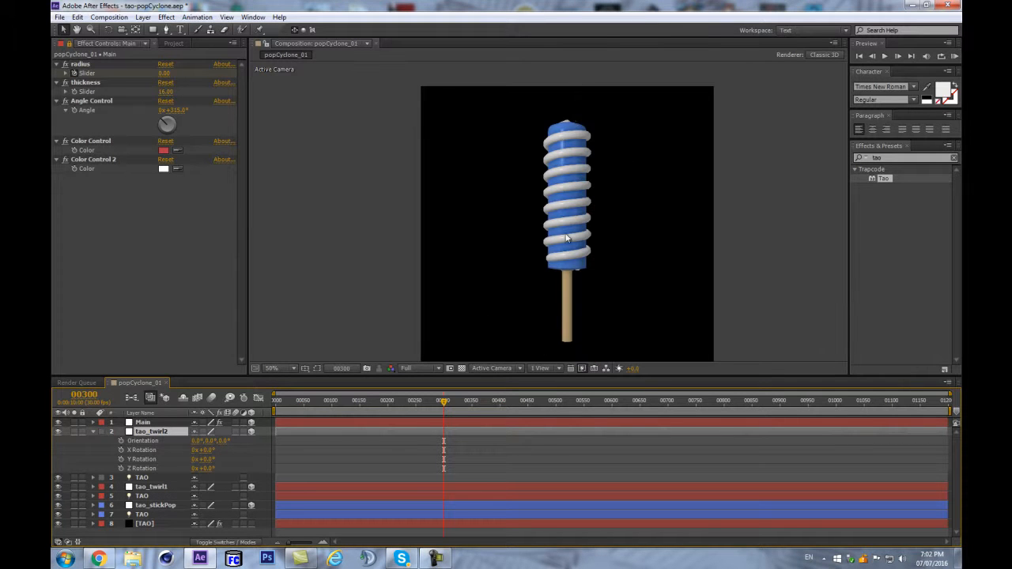
pyautogui.press('.')
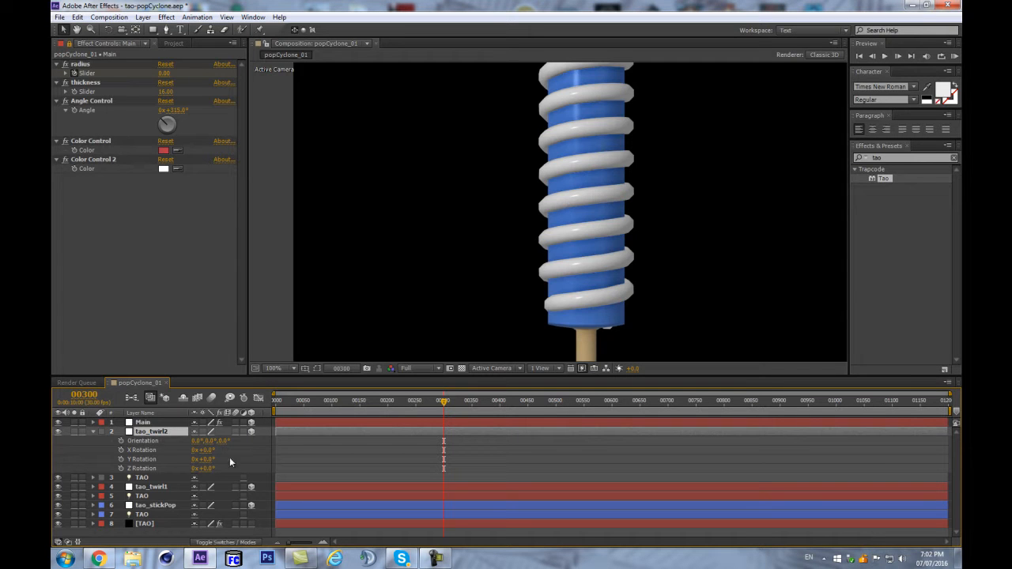
pyautogui.moveTo(204, 468); pyautogui.dragTo(308, 464)
pyautogui.hotkey('ctrl', 'z')
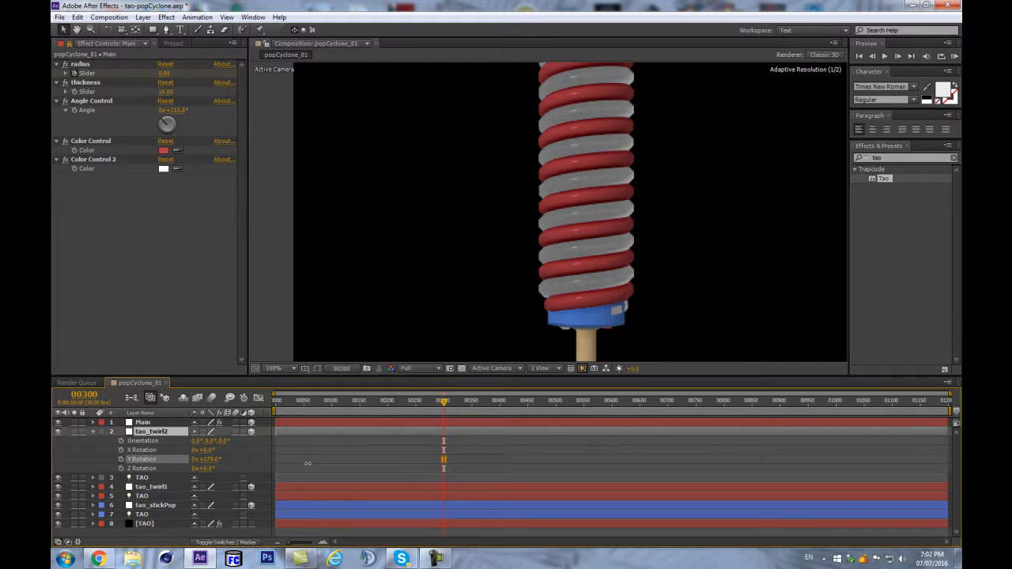
pyautogui.click(206, 460)
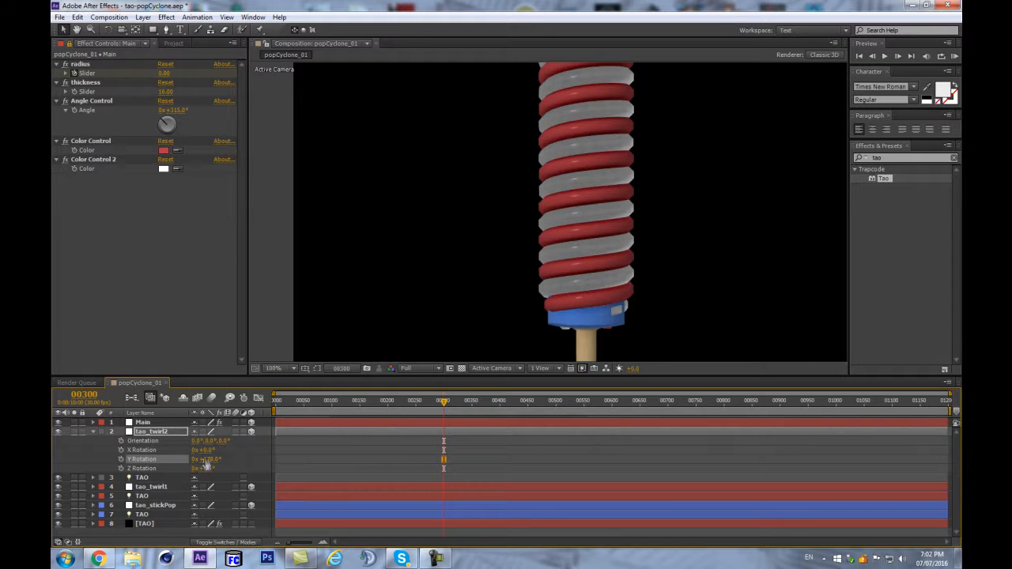
pyautogui.write('180')
pyautogui.press('Return')
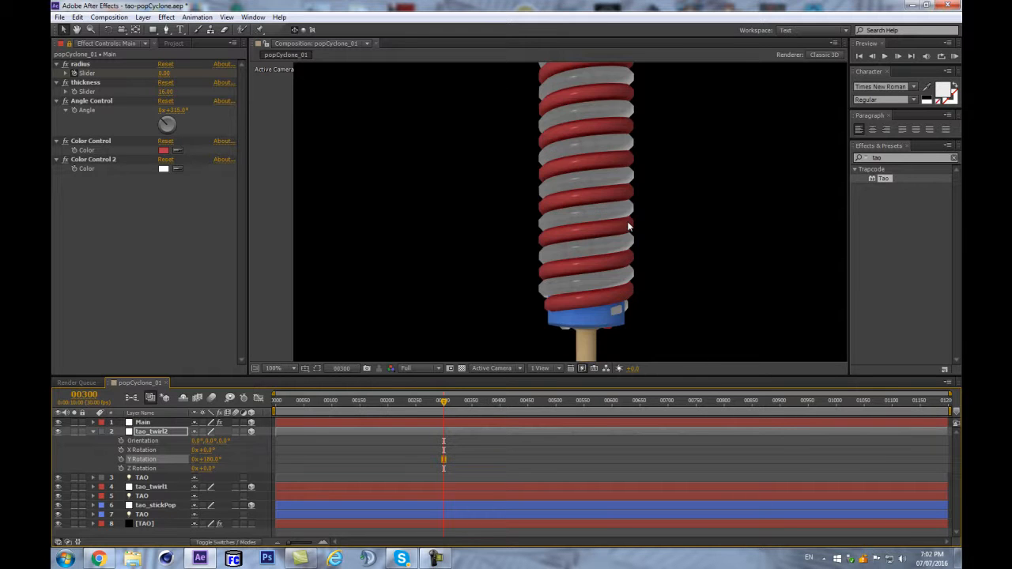
pyautogui.press('.')
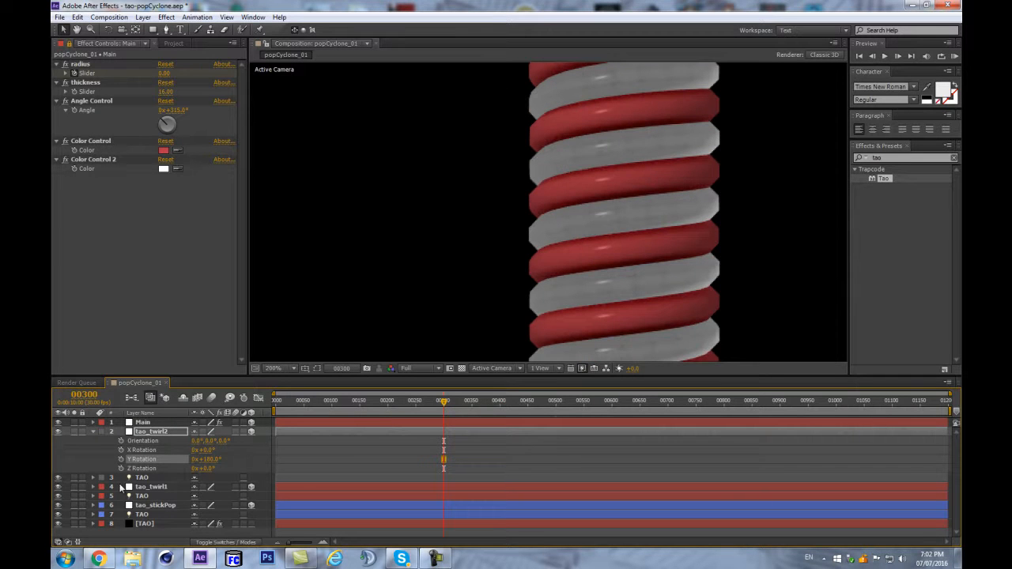
pyautogui.press(',')
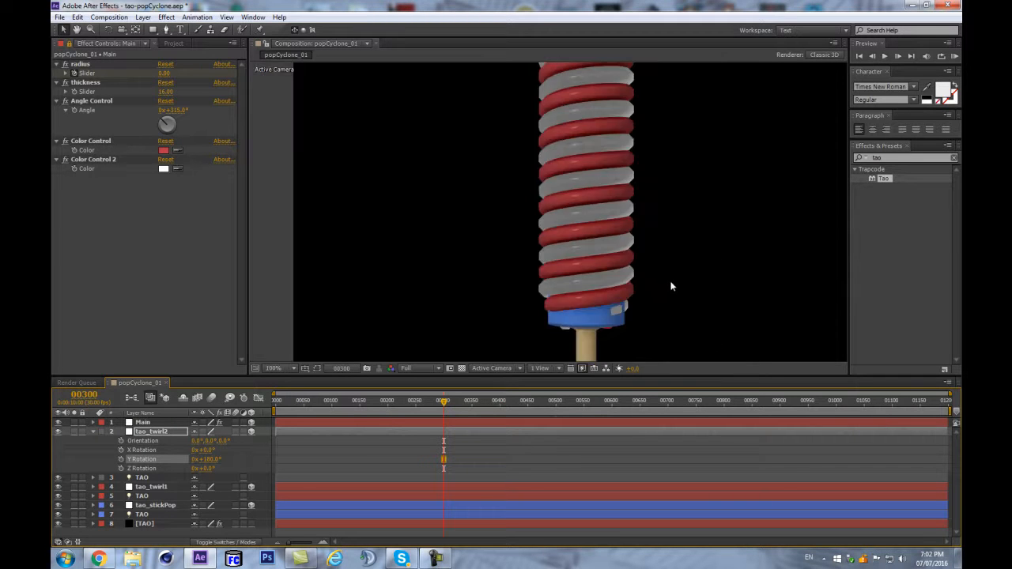
pyautogui.press('.')
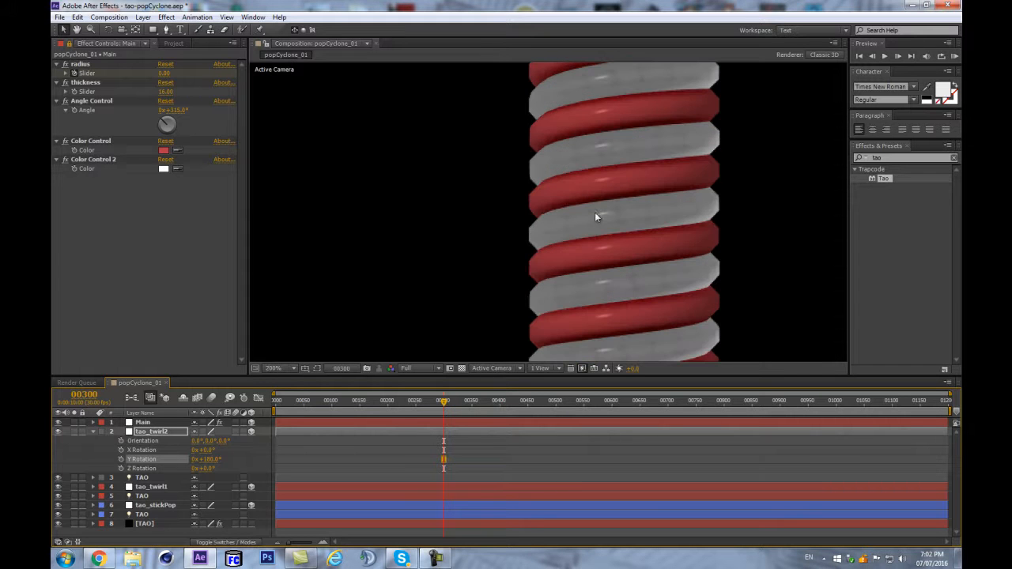
# - Set the tao_twirl2 layer's Y Rotation back to 0°
pyautogui.click(208, 460)
pyautogui.write('0')
pyautogui.press('Return')
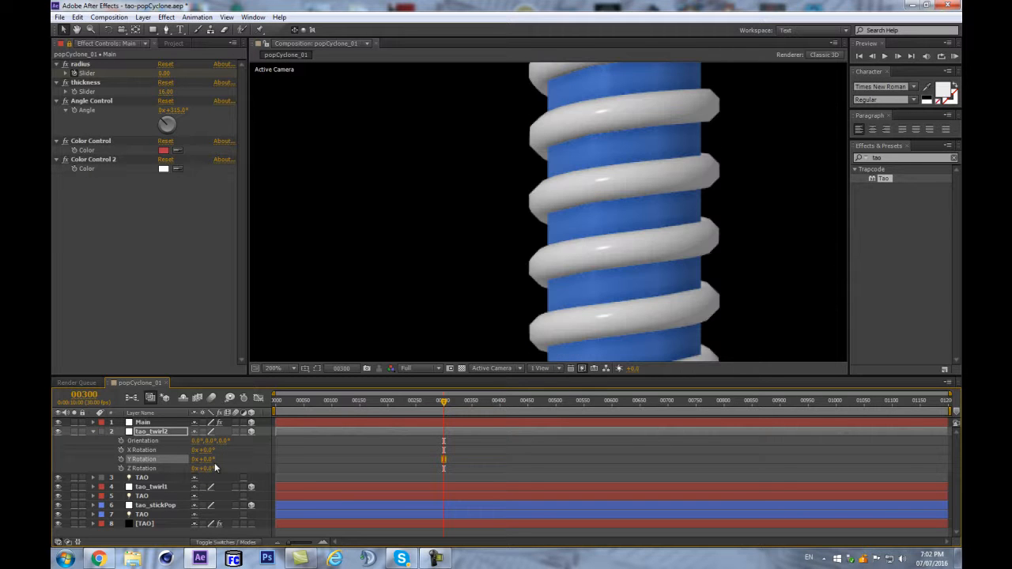
# - In the layer 3 TAO light's Position expression, add +10 after degreesToRadians(angle) inside both the cosine and sine terms
pyautogui.click(160, 479)
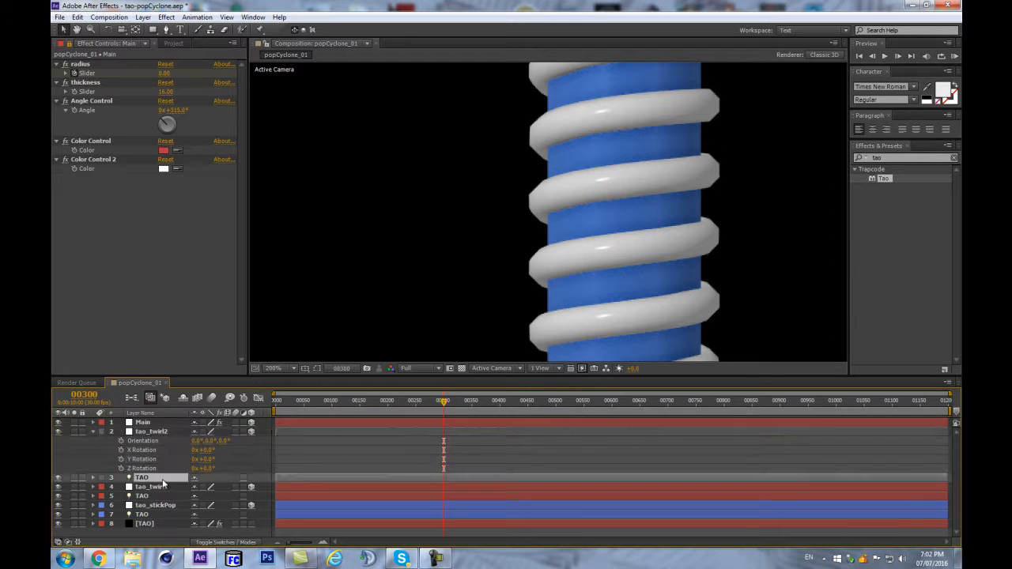
pyautogui.press('p')
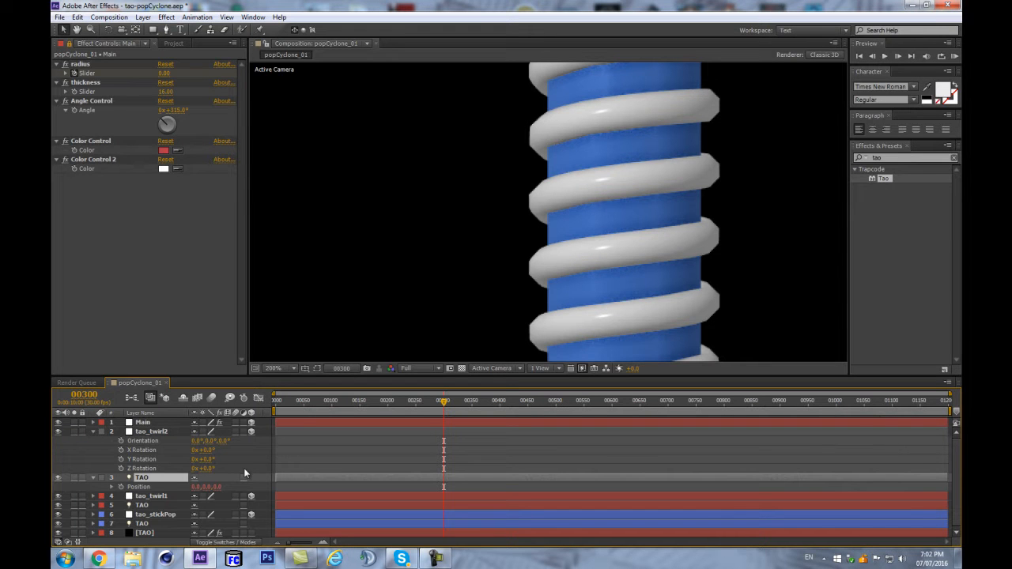
pyautogui.click(111, 487)
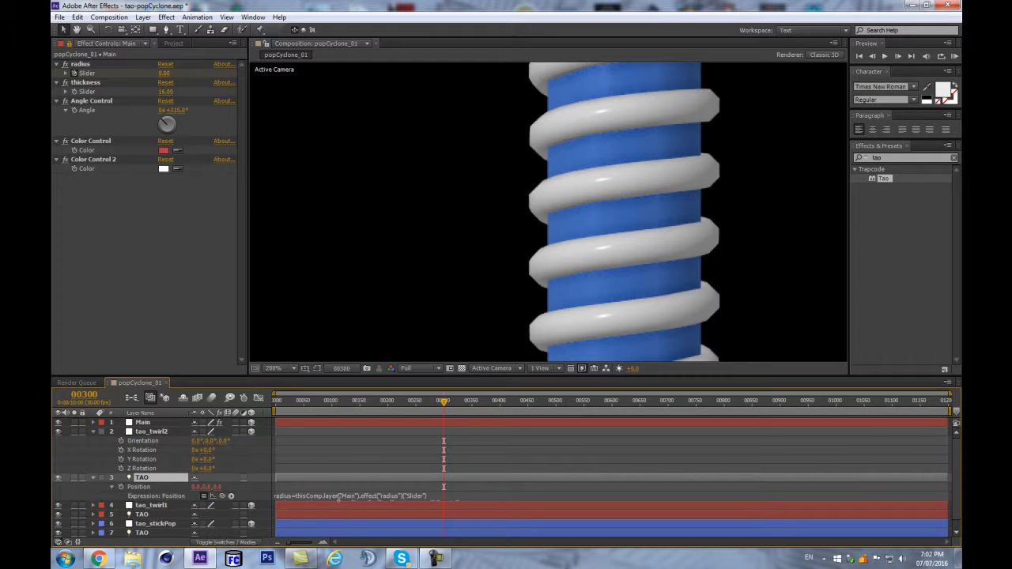
pyautogui.moveTo(339, 499); pyautogui.dragTo(341, 547)
pyautogui.scroll(-2, 366, 513)
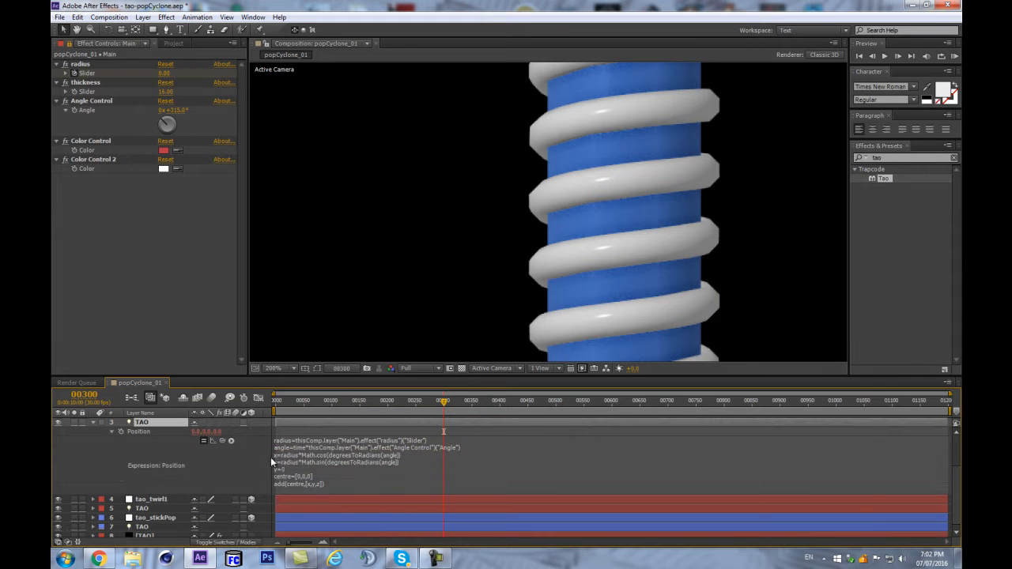
pyautogui.click(348, 454)
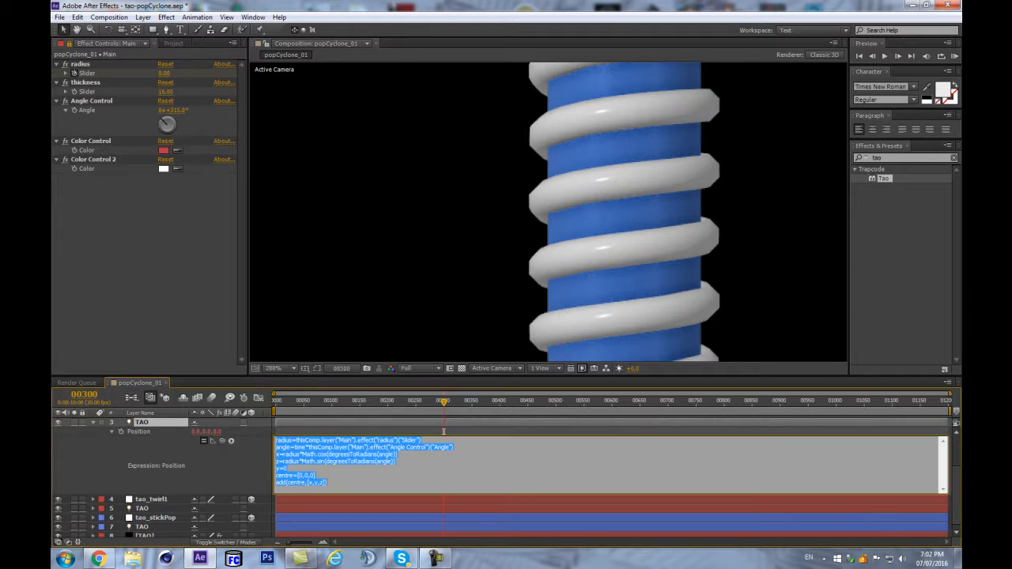
pyautogui.click(285, 455)
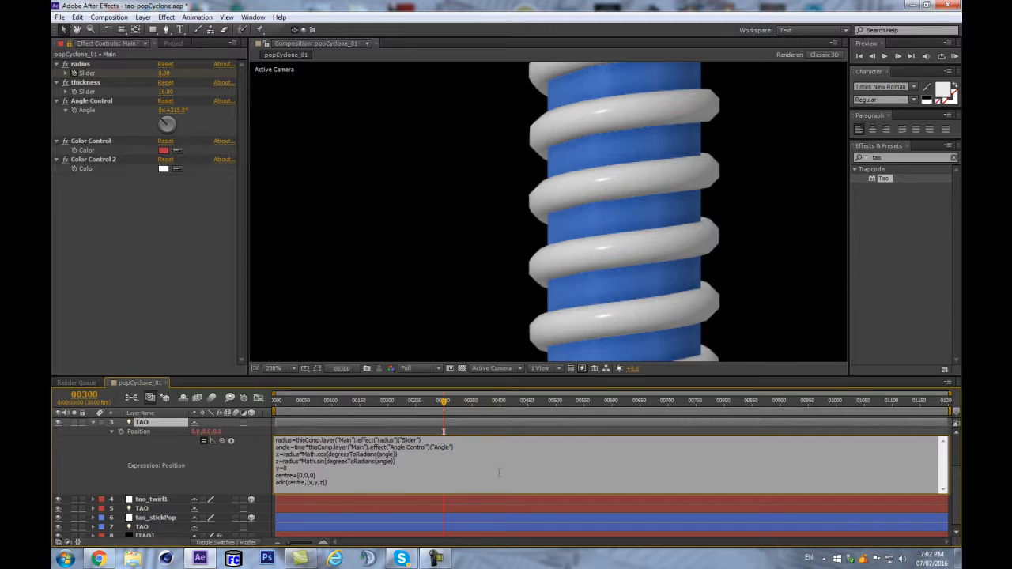
pyautogui.write('+10')
pyautogui.write('0')
pyautogui.click(227, 465)
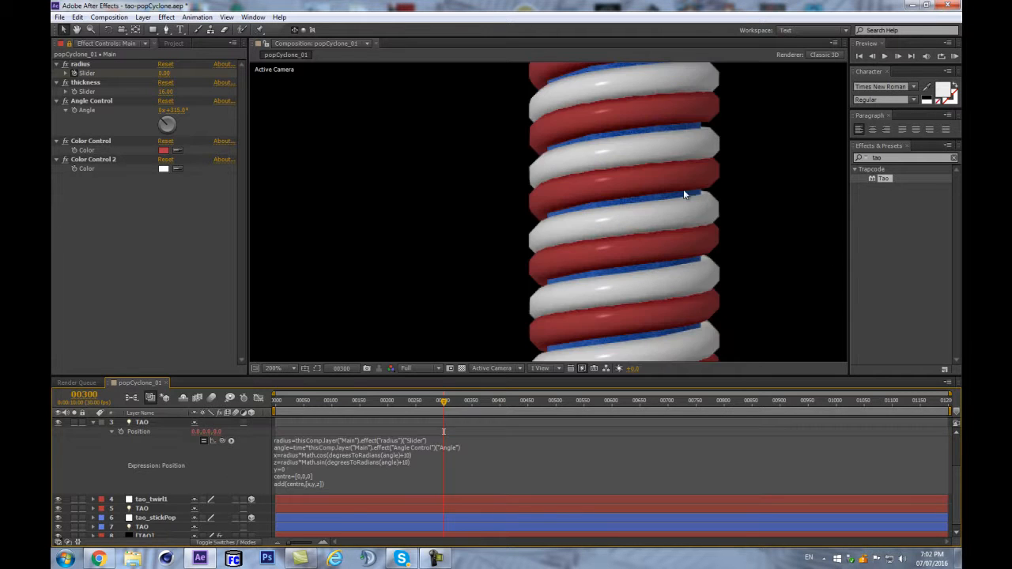
# - Change the angle offset in the Position expression's cosine and sine terms to +11
pyautogui.press(',')
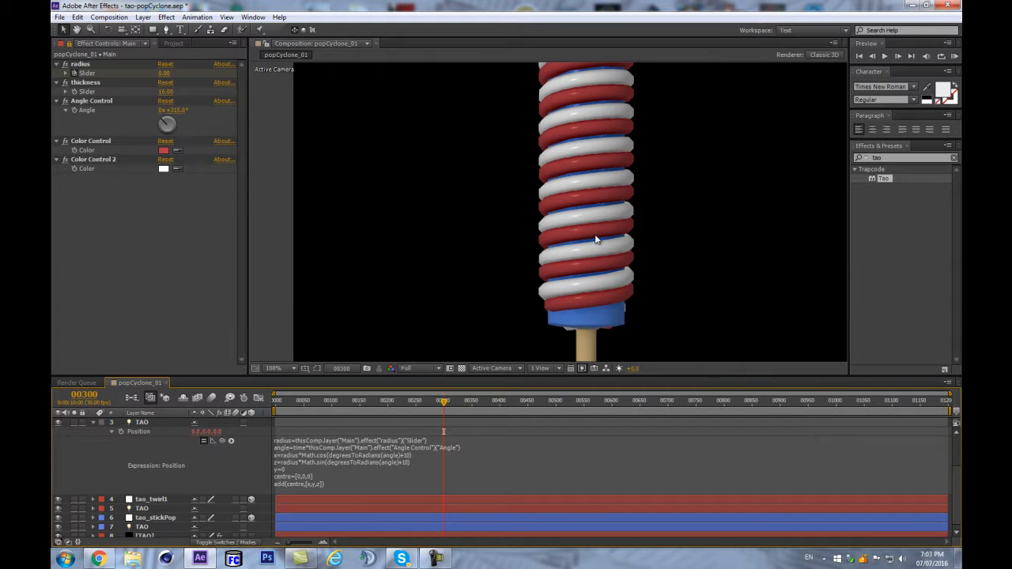
pyautogui.press('.')
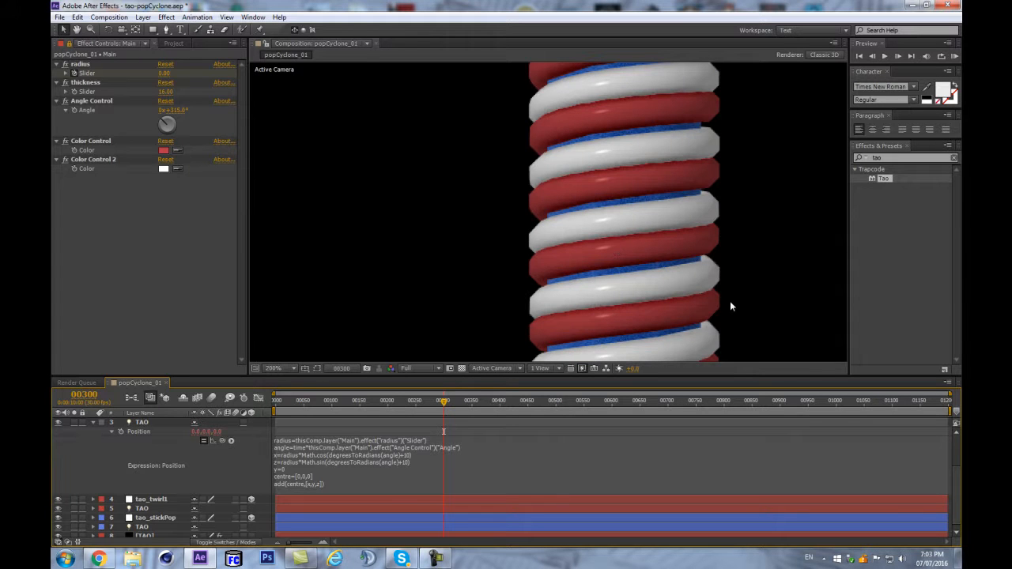
pyautogui.scroll(-2, 731, 285)
pyautogui.scroll(1, 725, 283)
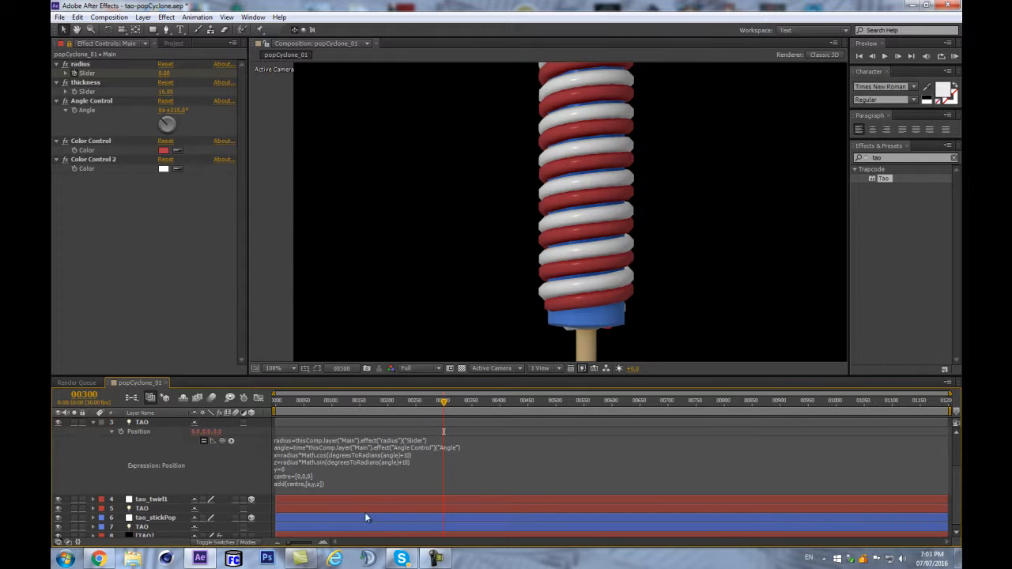
pyautogui.click(403, 455)
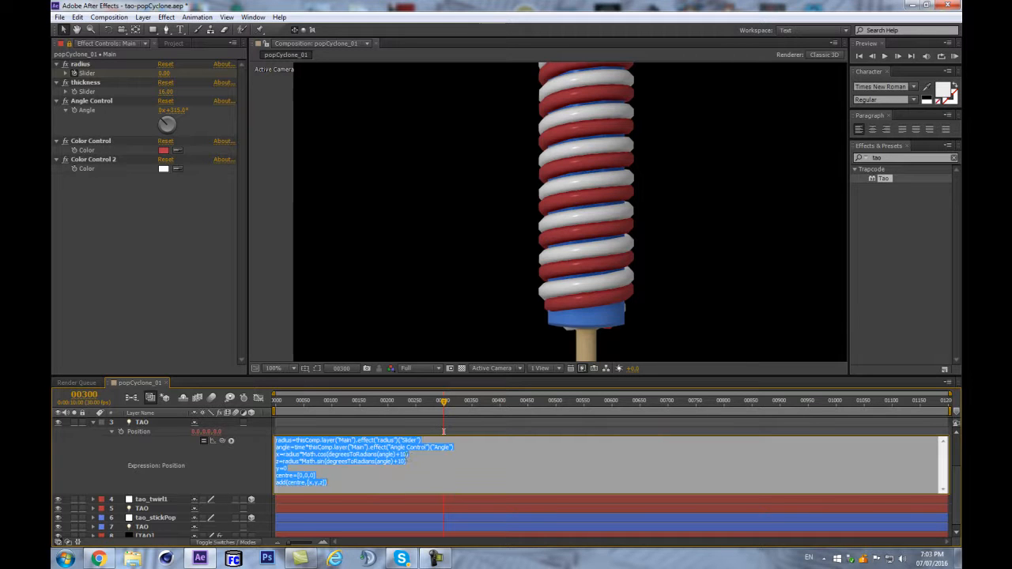
pyautogui.click(426, 477)
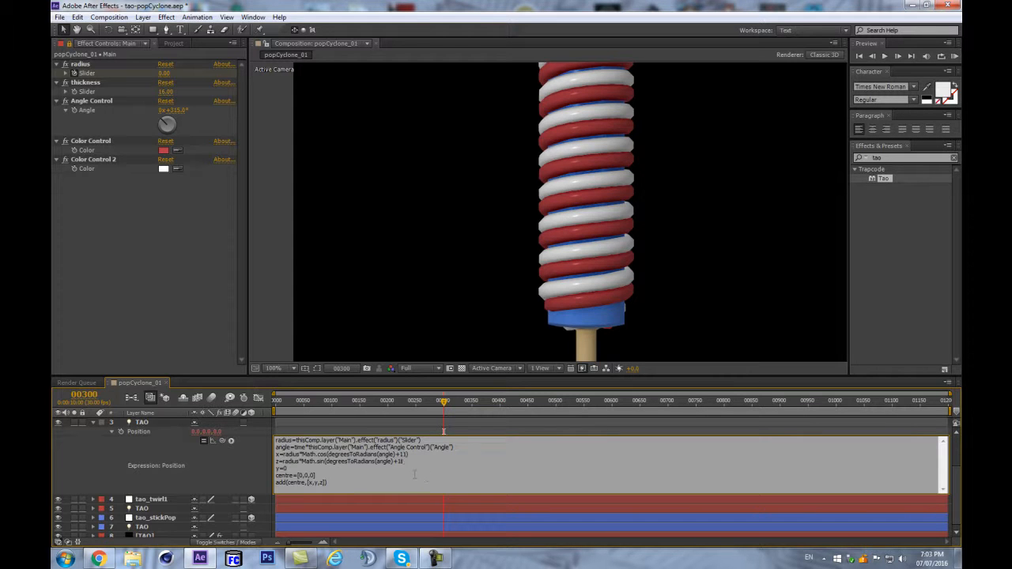
pyautogui.click(229, 461)
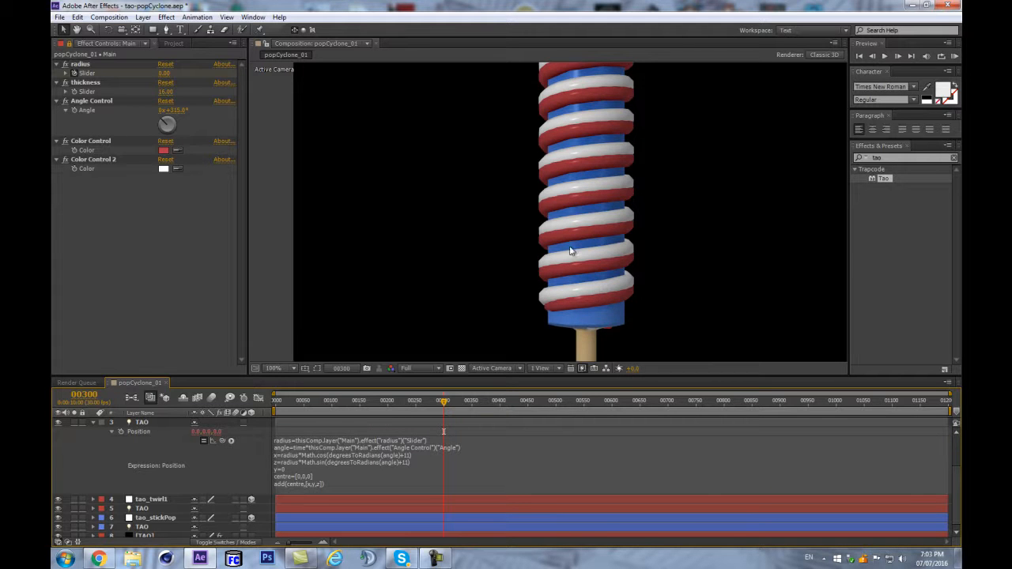
# - Change the angle offset to +9 in both the x and z lines of the layer 3 TAO light's Position expression
pyautogui.click(404, 457)
pyautogui.click(408, 463)
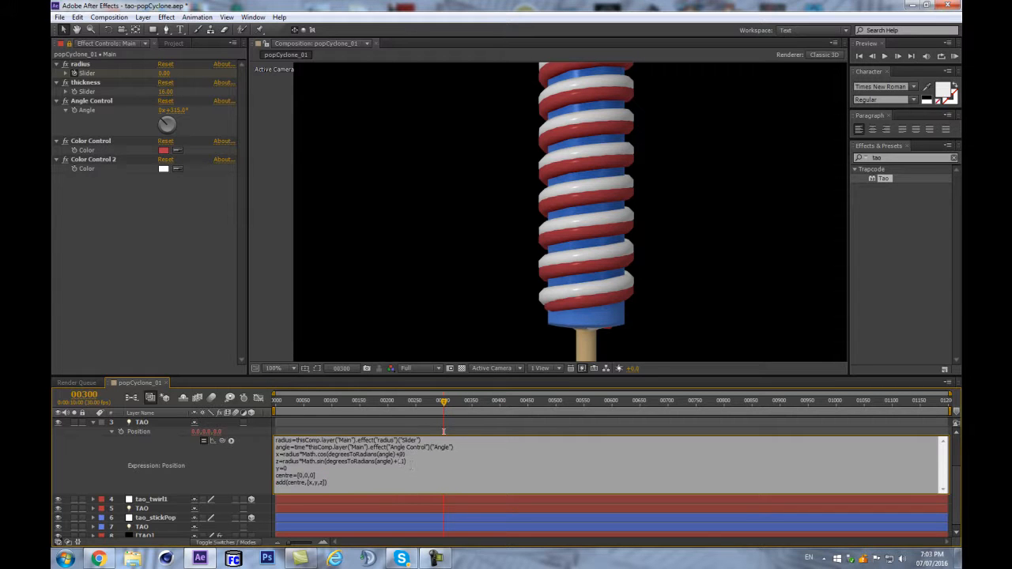
pyautogui.click(244, 464)
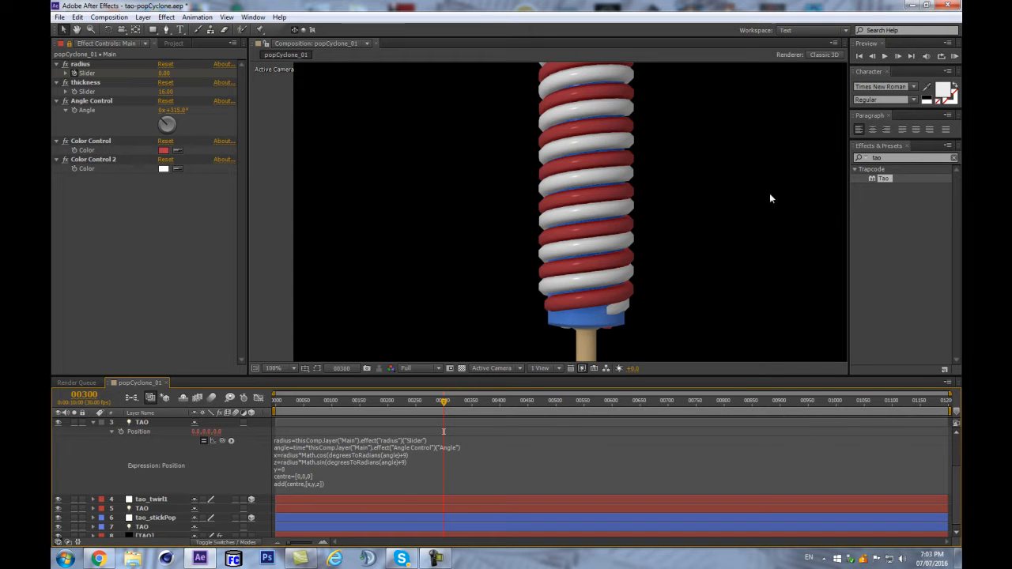
pyautogui.press(',')
pyautogui.press(',')
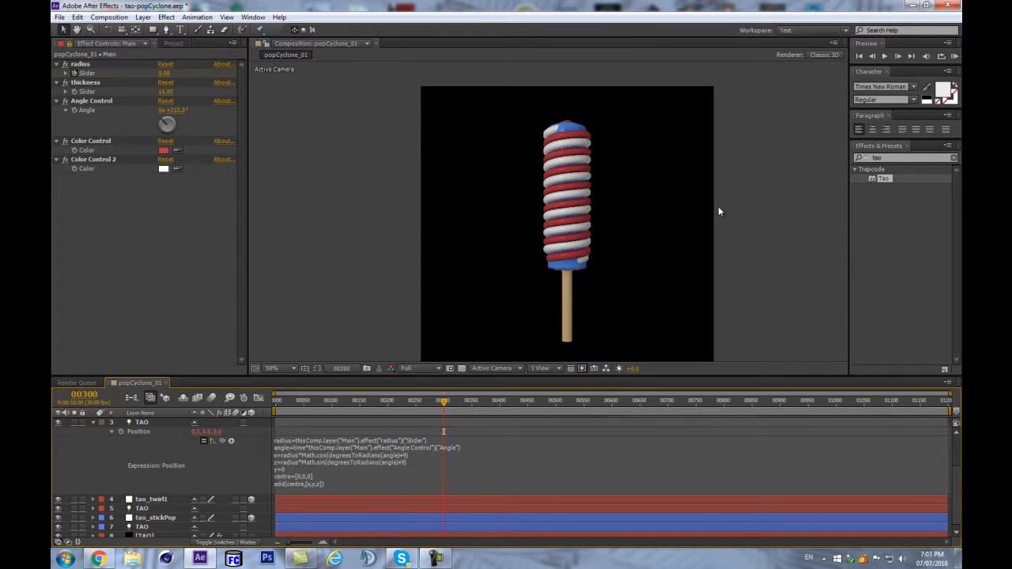
# - Change the angle offset to +9.5 in the cosine and sine terms of the layer 3 TAO light's Position expression
pyautogui.press('.')
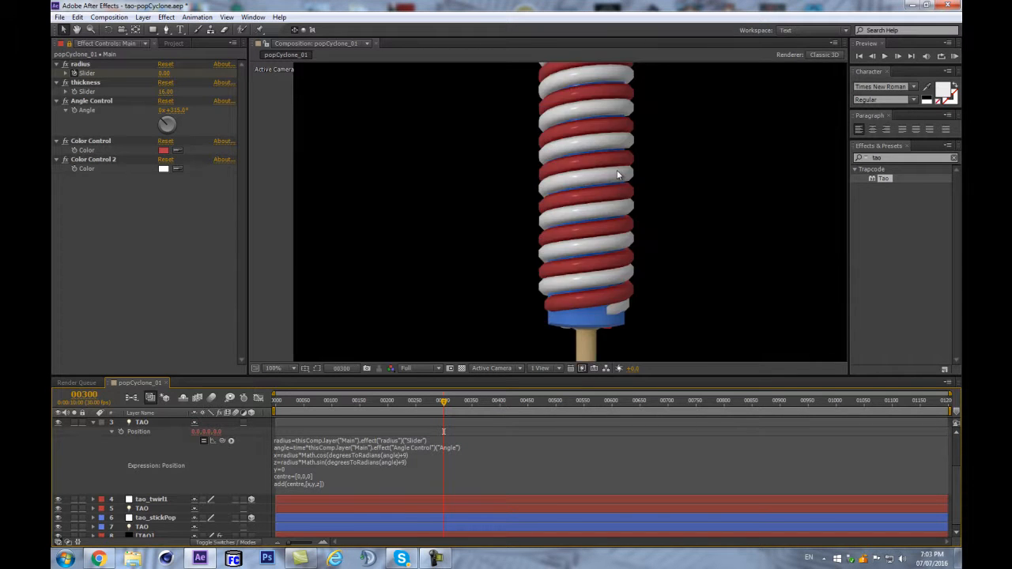
pyautogui.click(408, 442)
pyautogui.click(419, 469)
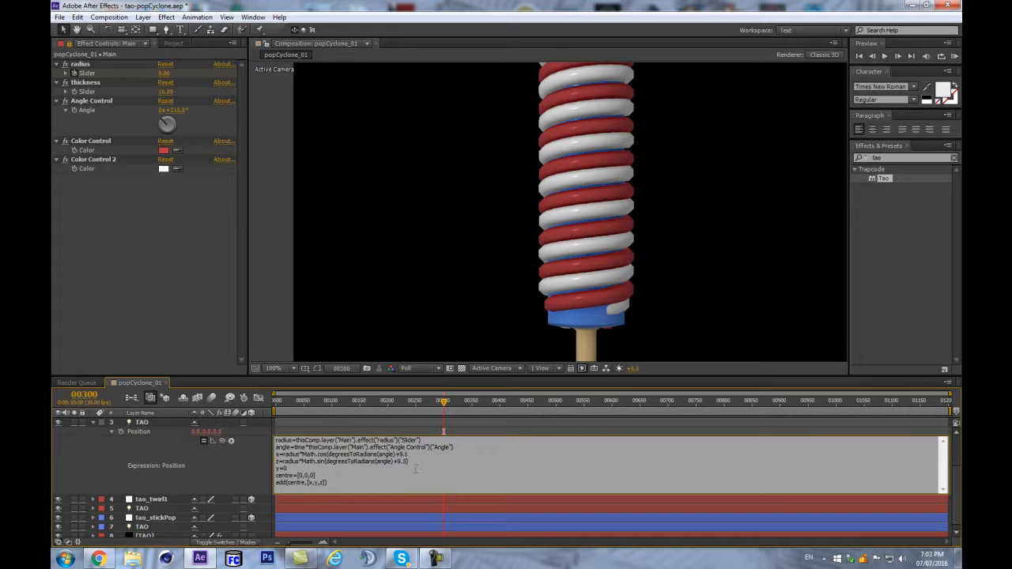
pyautogui.write('5')
pyautogui.click(227, 459)
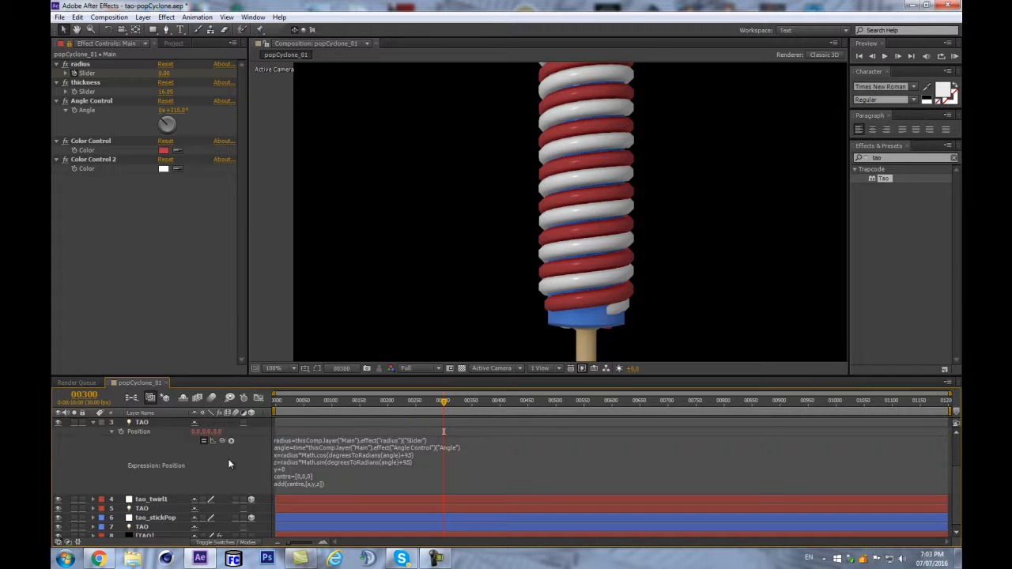
pyautogui.scroll(1, 786, 257)
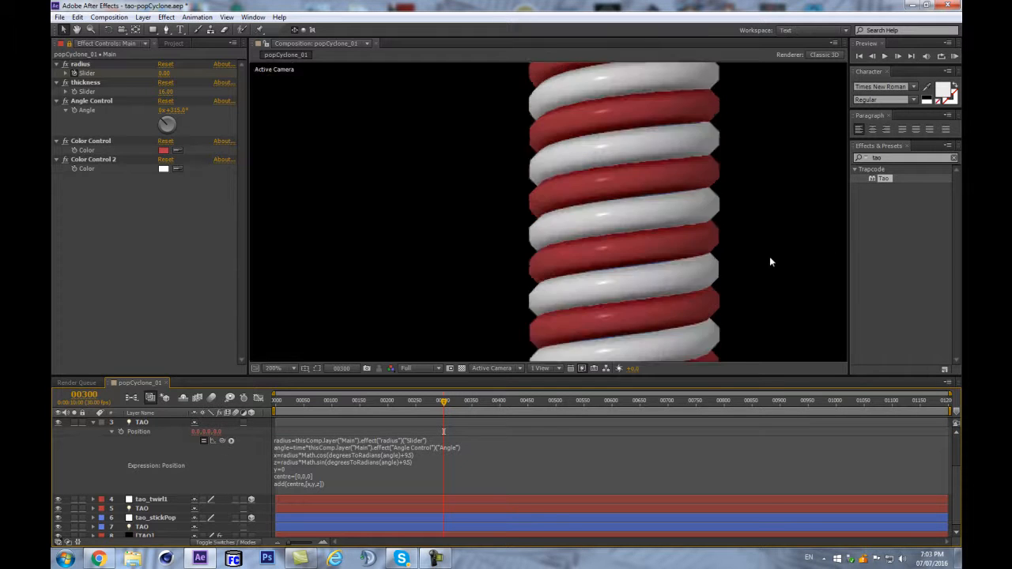
pyautogui.scroll(-2, 744, 264)
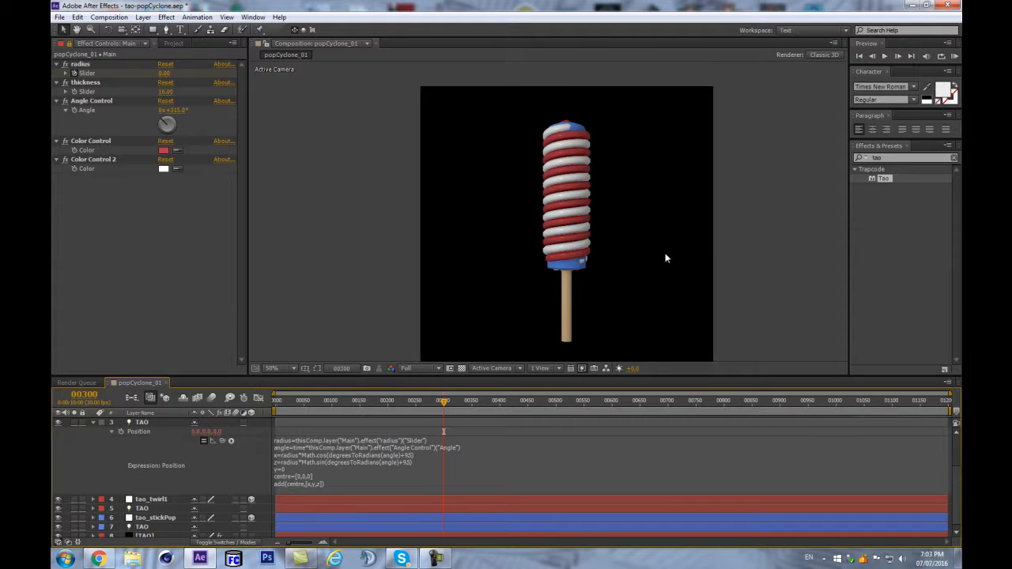
pyautogui.scroll(1, 623, 267)
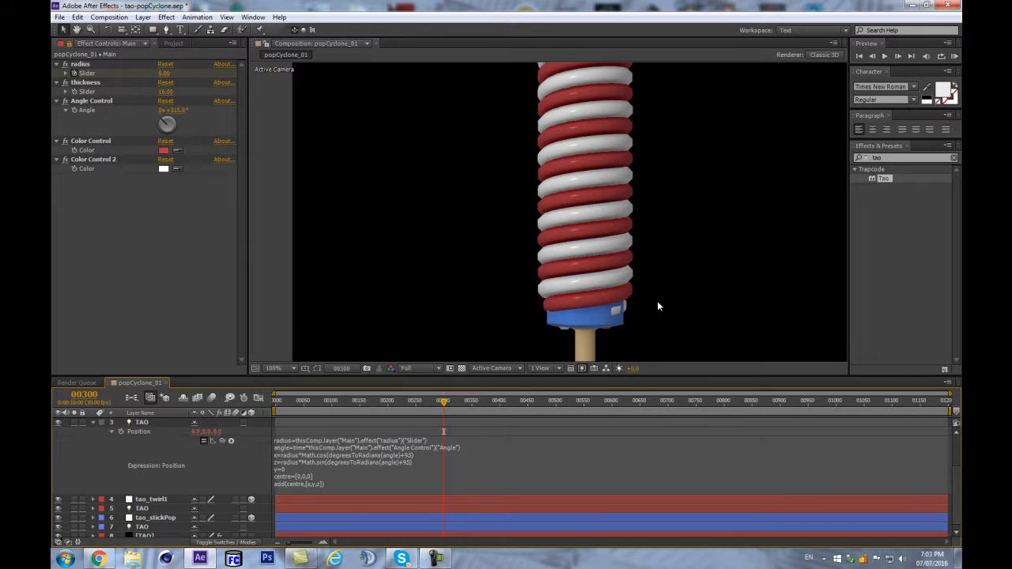
pyautogui.scroll(-1, 565, 172)
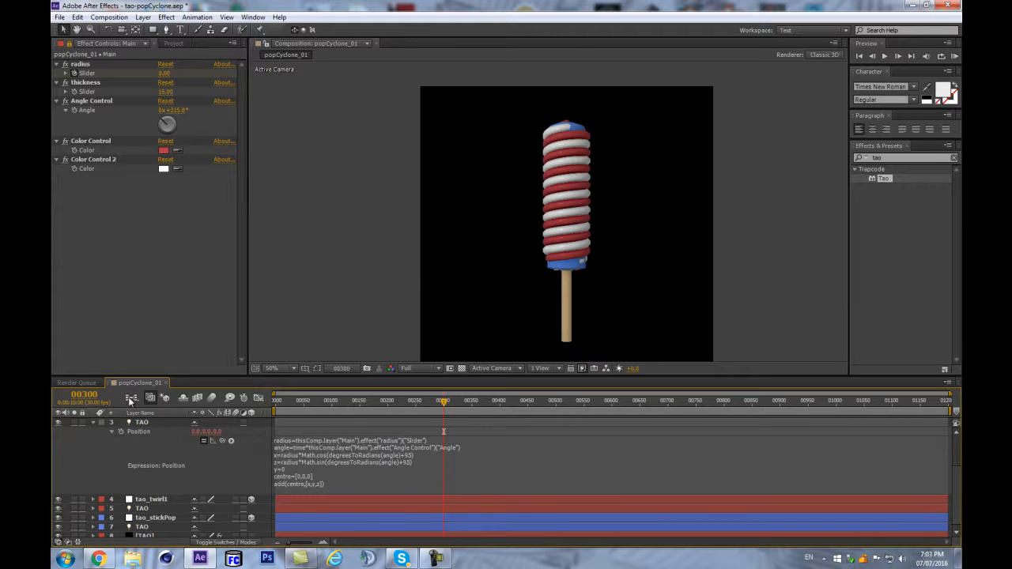
# - Reveal the Main layer's radius keyframes and delete the first two at the start of the timeline
pyautogui.hotkey('ctrl', 'a')
pyautogui.click(93, 422)
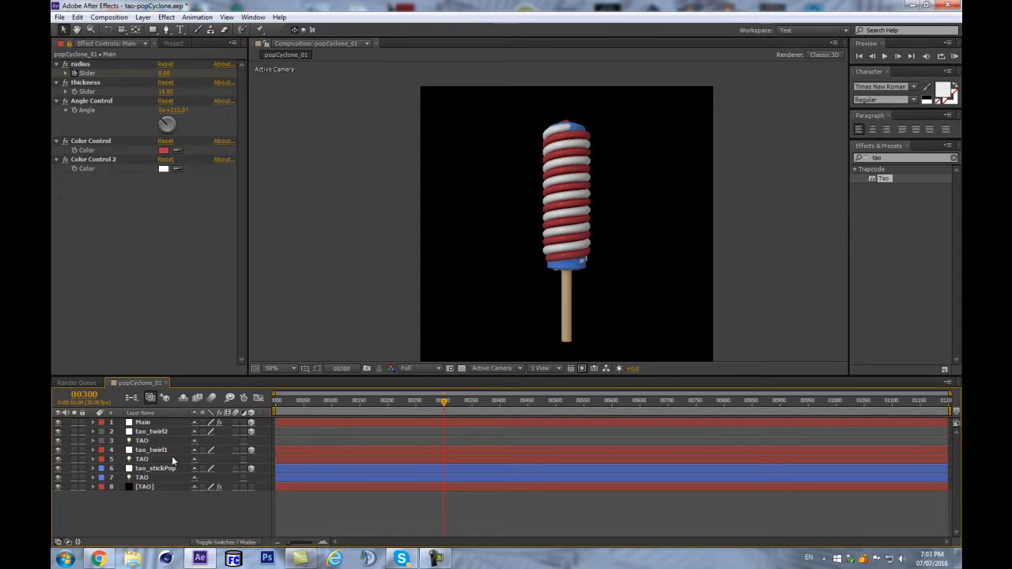
pyautogui.click(143, 424)
pyautogui.press('u')
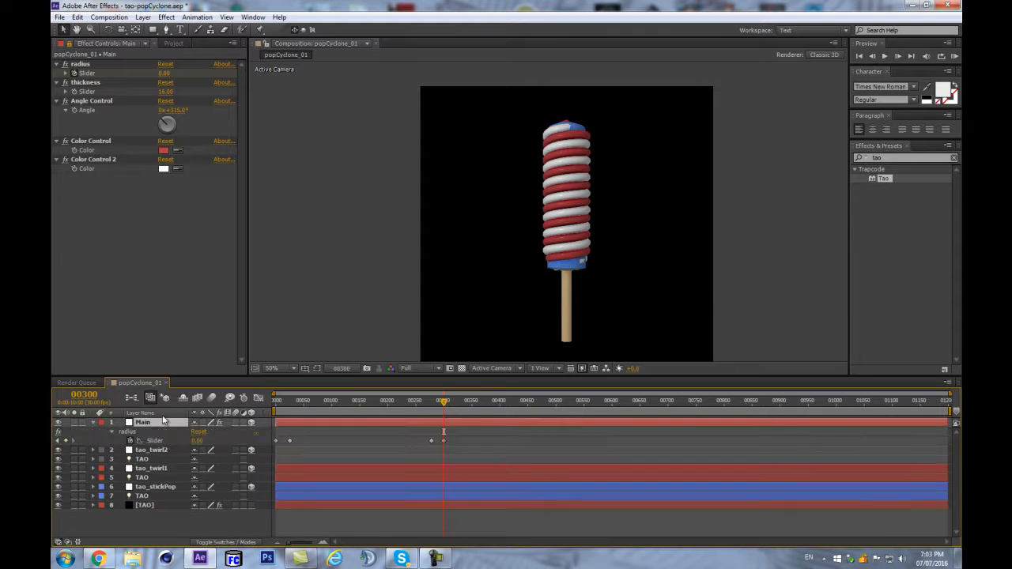
pyautogui.moveTo(299, 403)
pyautogui.mouseDown()
pyautogui.moveTo(276, 406)
pyautogui.moveTo(309, 403)
pyautogui.mouseUp()
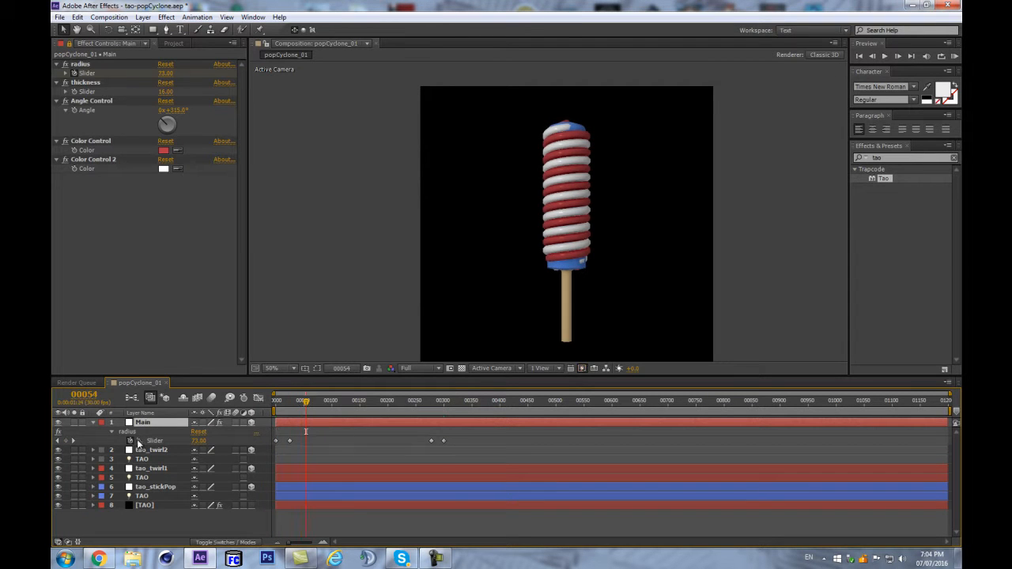
pyautogui.moveTo(325, 434); pyautogui.dragTo(260, 449)
pyautogui.press('Delete')
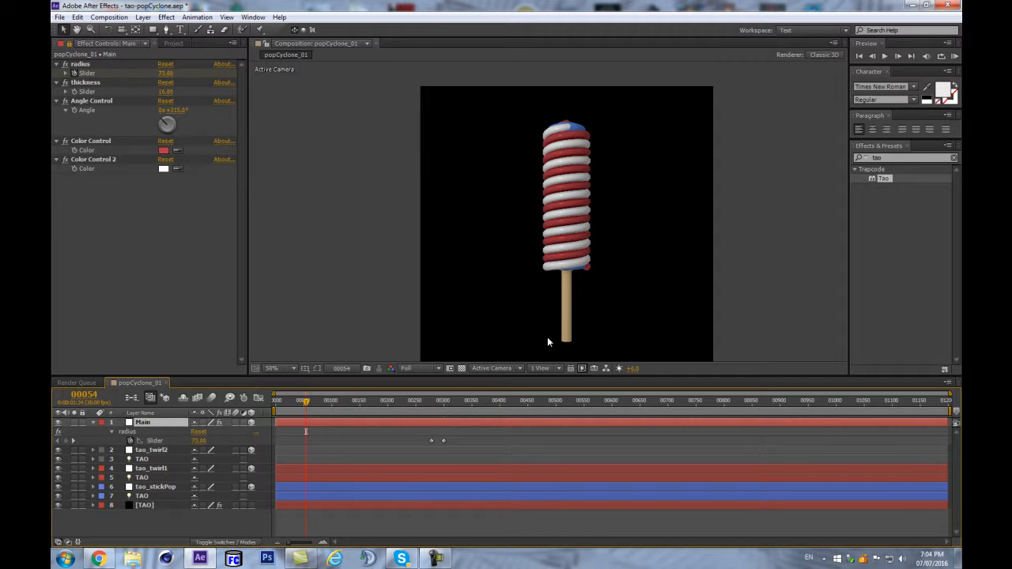
# - Return to frame 300 and reposition the earlier remaining radius keyframe just before the one at frame 300
pyautogui.moveTo(311, 402); pyautogui.dragTo(444, 407)
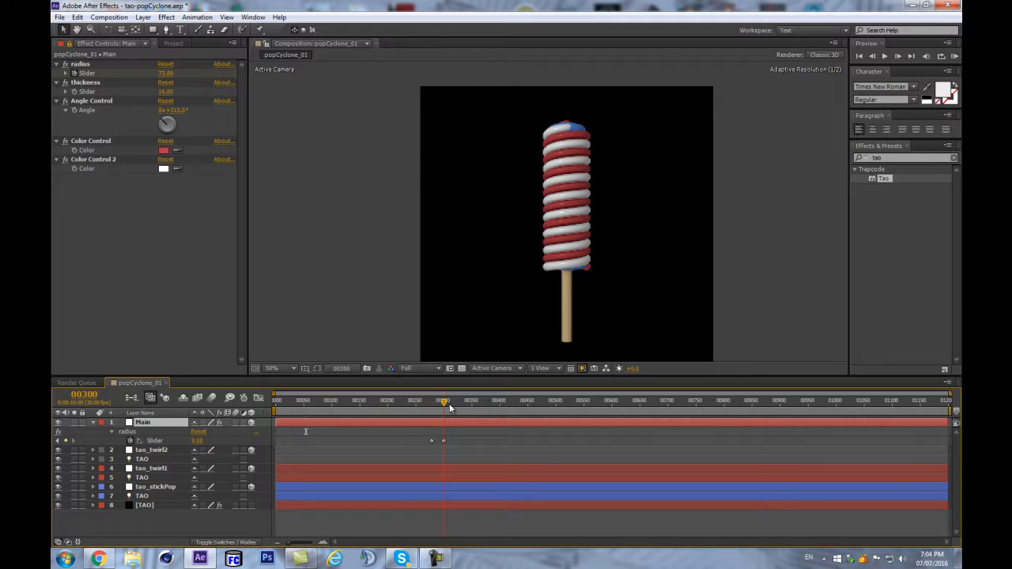
pyautogui.click(430, 442)
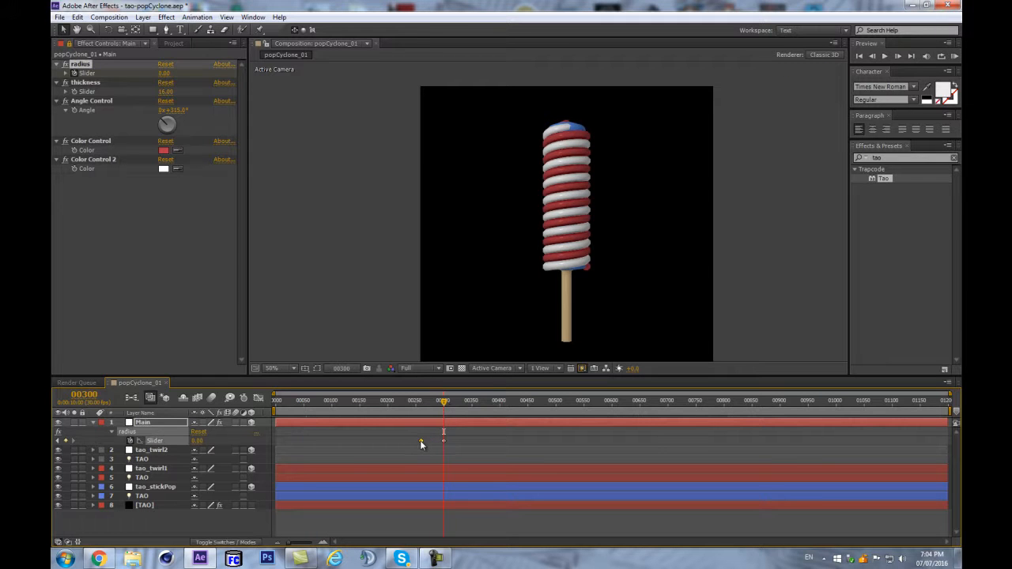
pyautogui.moveTo(421, 441)
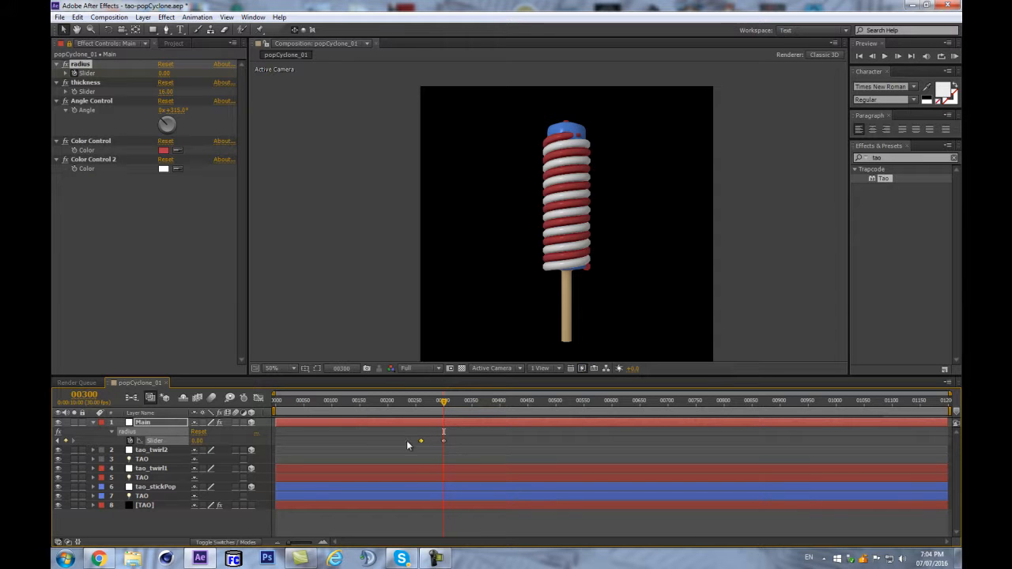
pyautogui.moveTo(365, 443); pyautogui.dragTo(366, 443)
pyautogui.moveTo(365, 446)
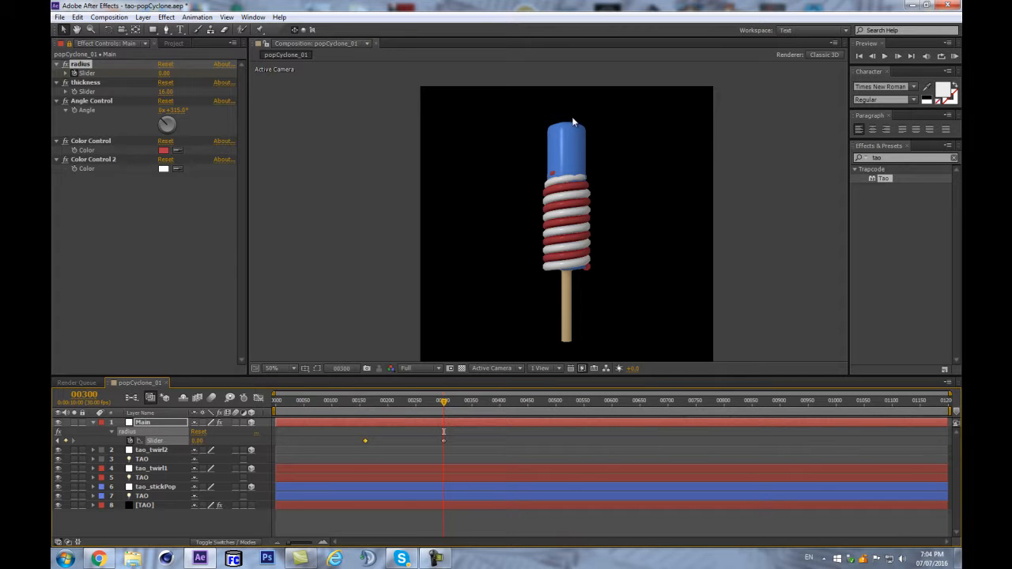
pyautogui.press('/')
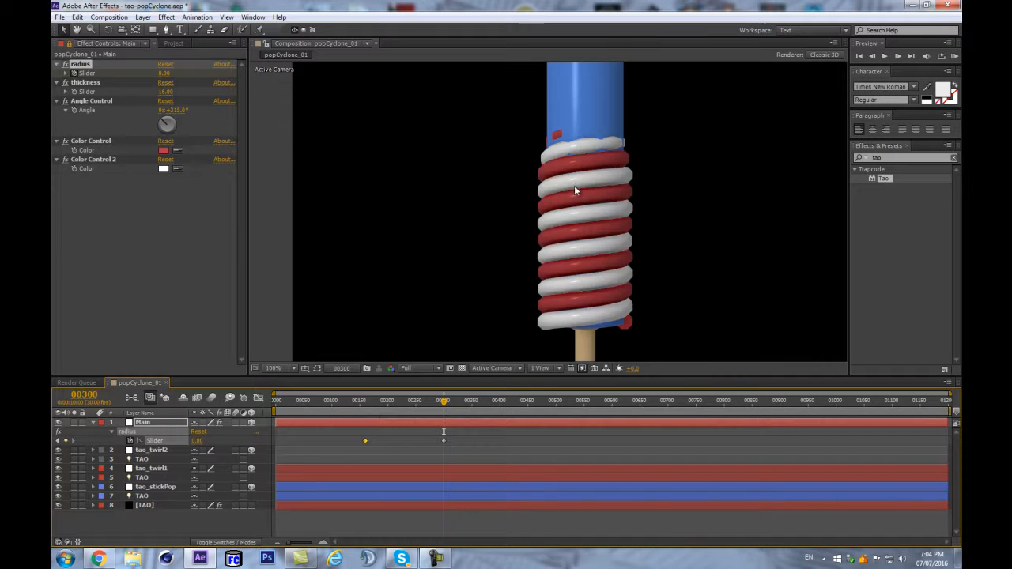
pyautogui.scroll(-2, 591, 143)
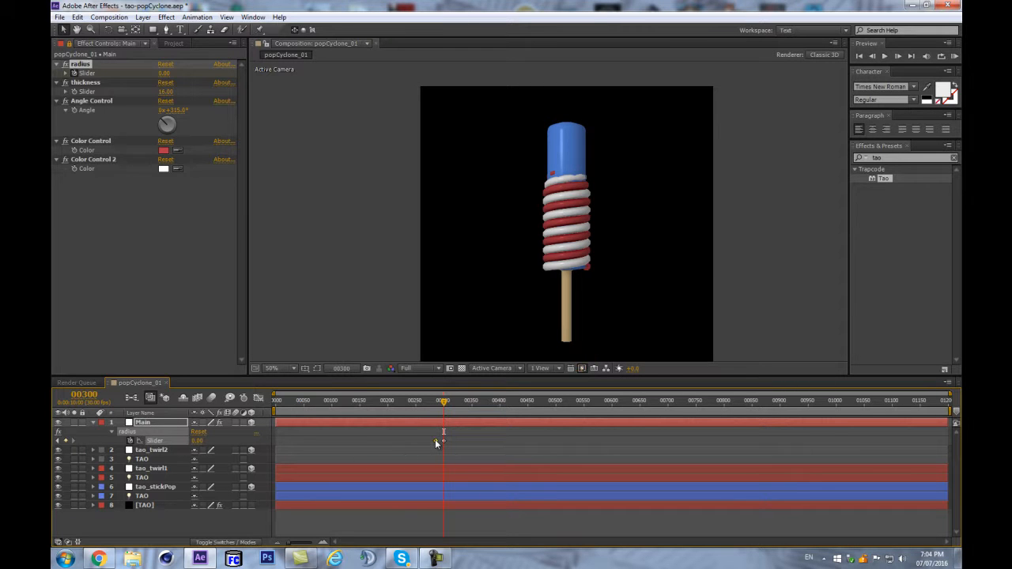
pyautogui.scroll(1, 586, 220)
pyautogui.scroll(-1, 584, 223)
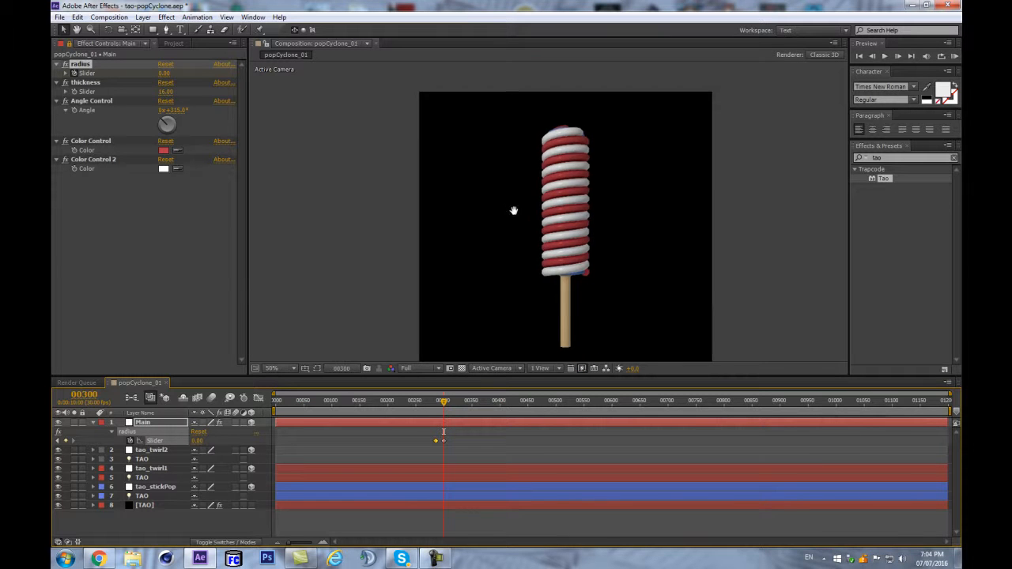
pyautogui.scroll(1, 544, 232)
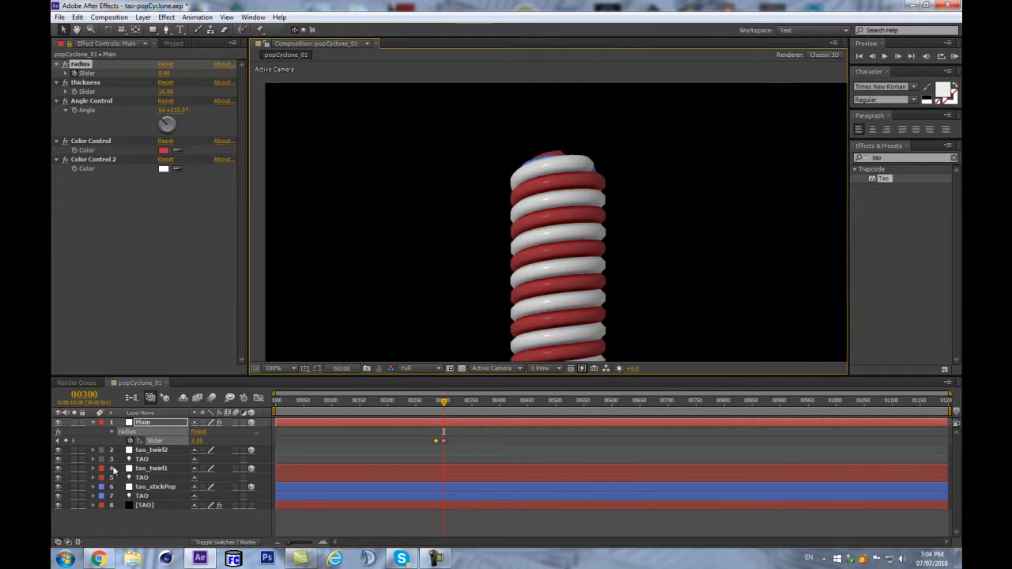
# - Add a two-node camera above the Main layer using the 50mm preset
pyautogui.click(143, 425)
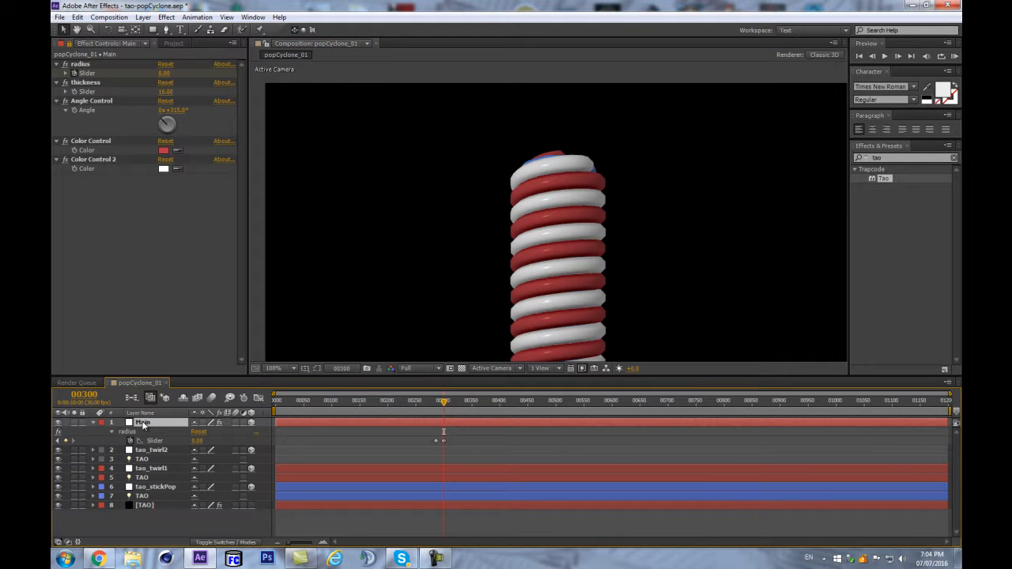
pyautogui.hotkey('ctrl', 'alt', 'shift', 'c')
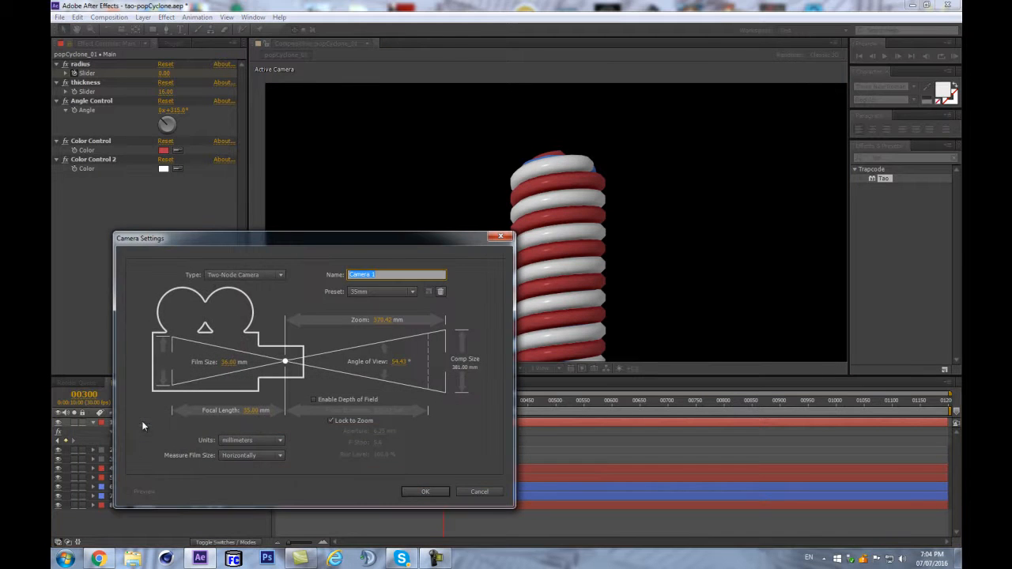
pyautogui.click(407, 291)
pyautogui.click(384, 379)
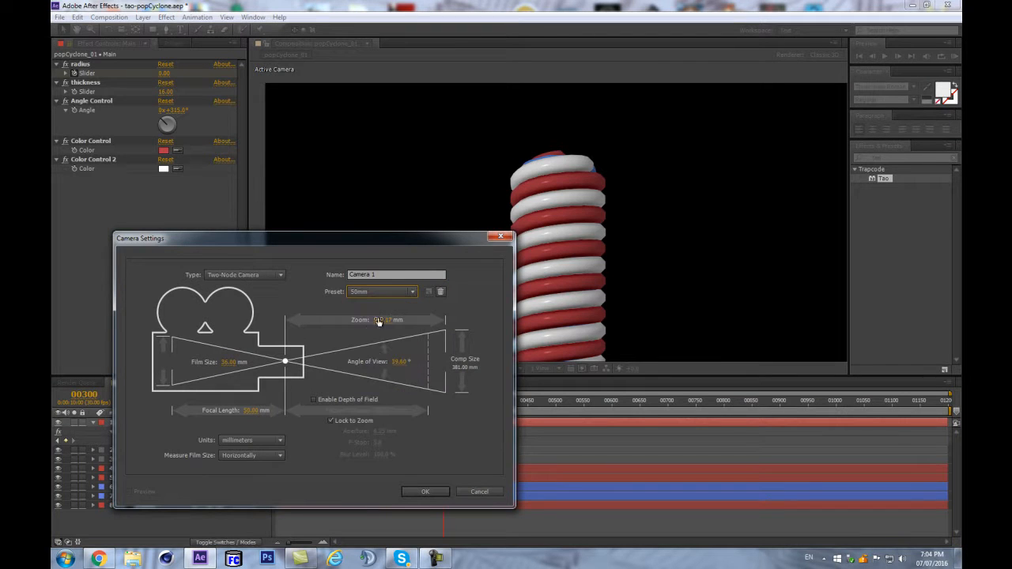
pyautogui.click(433, 490)
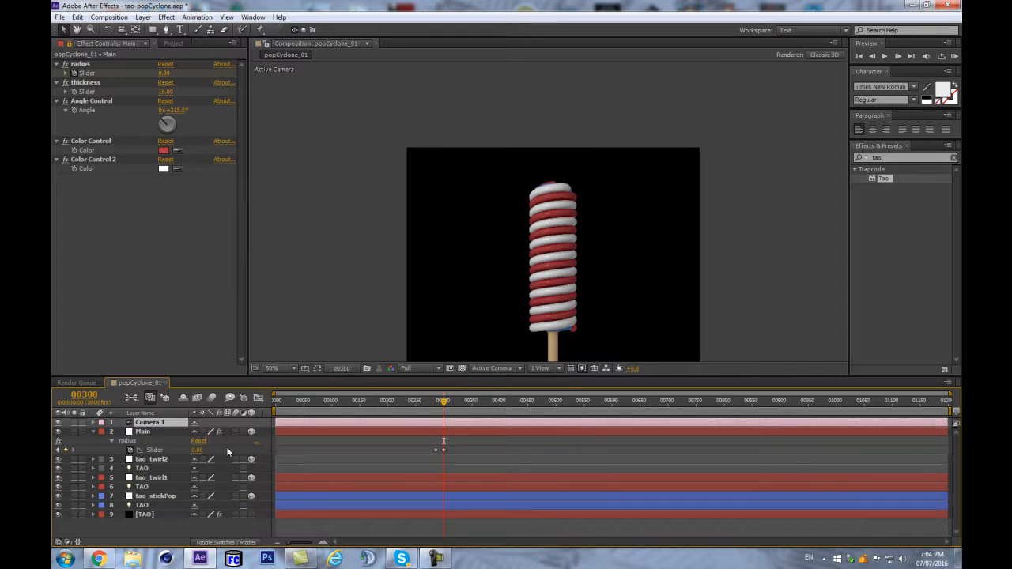
# - Add a null object above the camera and make it a 3D layer
pyautogui.hotkey('ctrl', 'alt', 'shift', 'y')
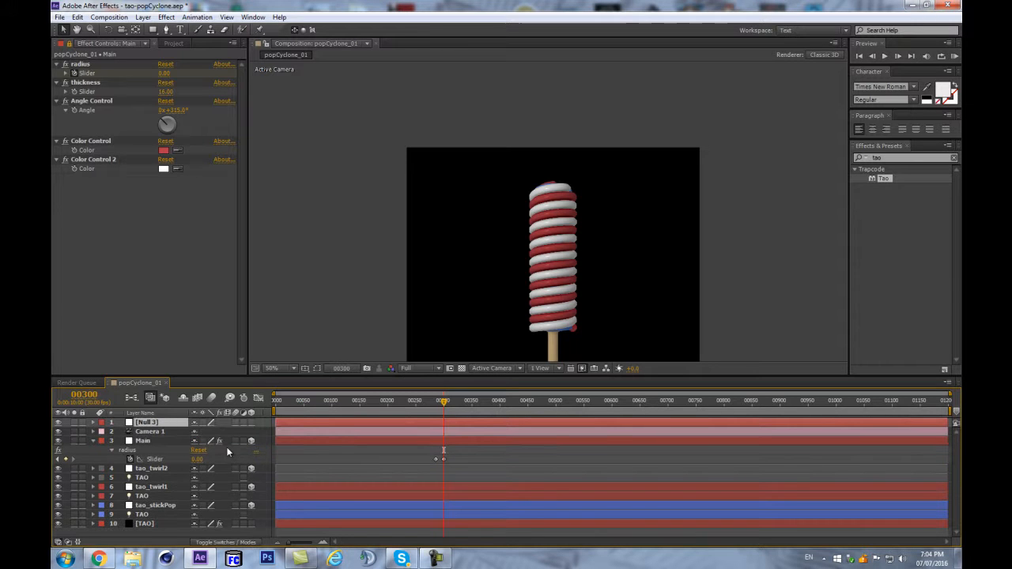
pyautogui.click(253, 423)
pyautogui.press('F4')
pyautogui.press('F4')
# - Show the Parent column in the timeline and parent Camera 1 to the new null
pyautogui.rightClick(265, 413)
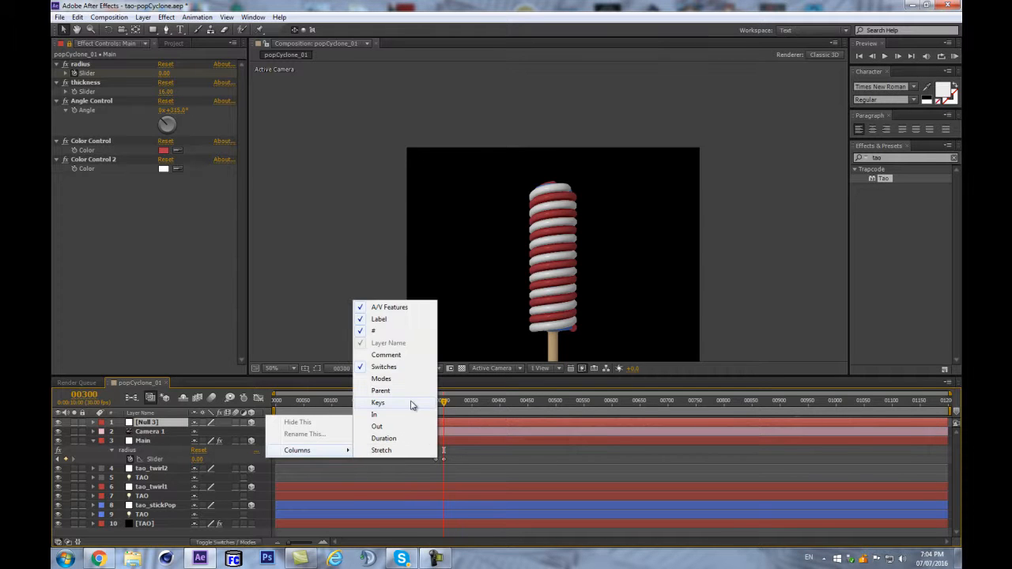
pyautogui.click(405, 390)
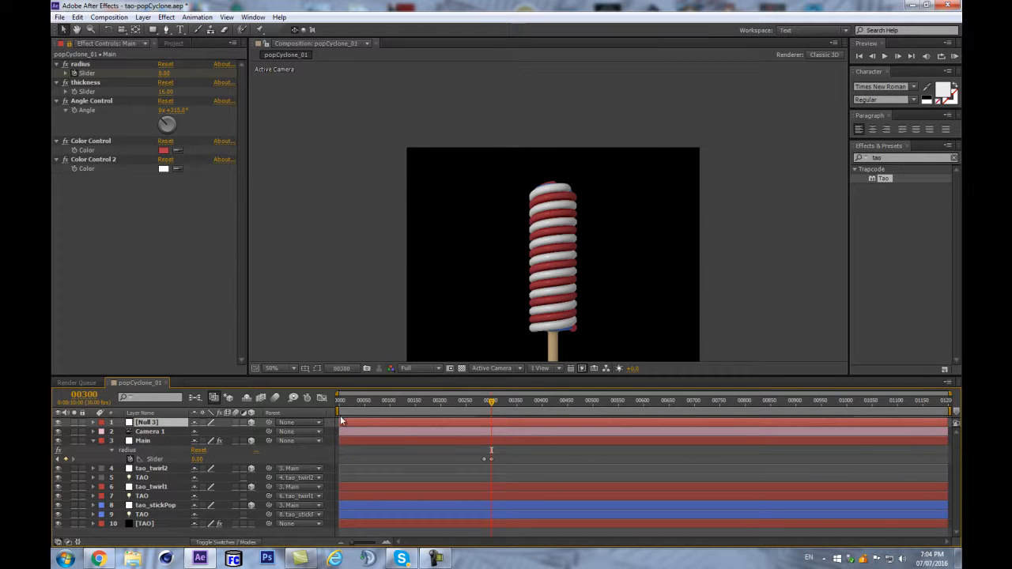
pyautogui.click(257, 434)
pyautogui.moveTo(268, 433); pyautogui.dragTo(141, 425)
# - Set the camera null's X Rotation to about -53° so the camera looks down on the popsicle's tip
pyautogui.click(140, 425)
pyautogui.press('r')
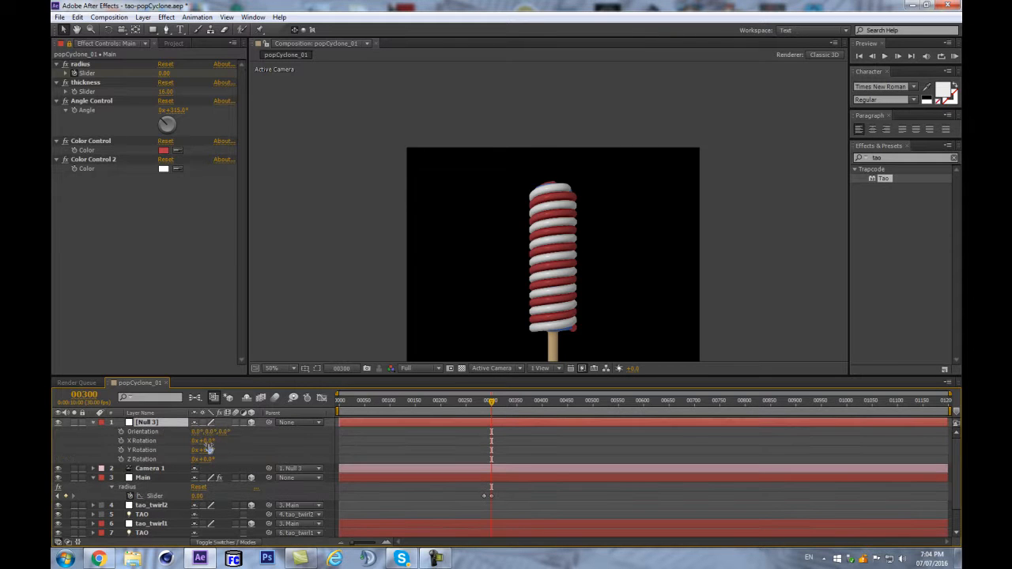
pyautogui.moveTo(207, 440); pyautogui.dragTo(183, 446)
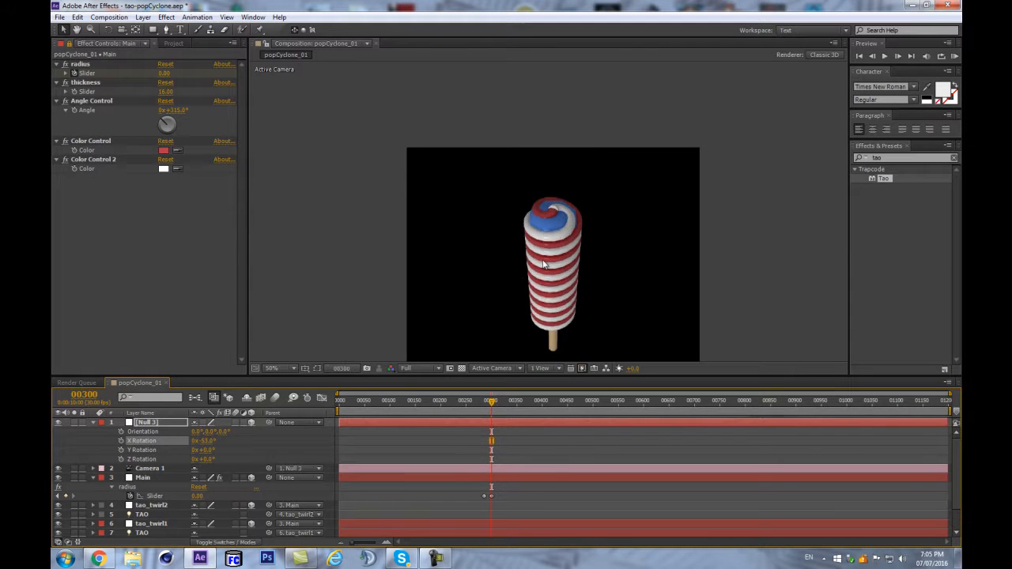
pyautogui.scroll(2, 542, 265)
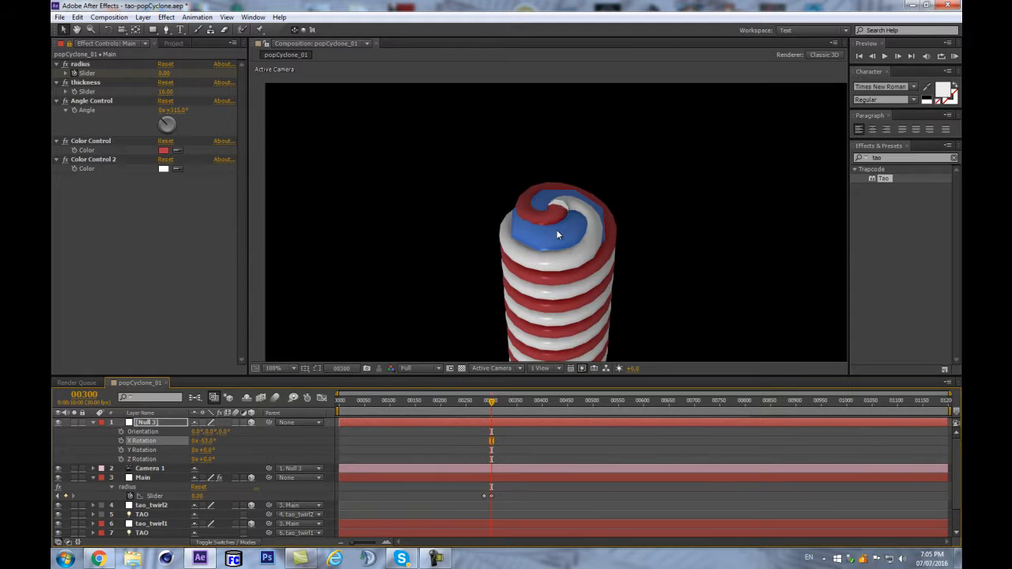
pyautogui.scroll(-2, 564, 234)
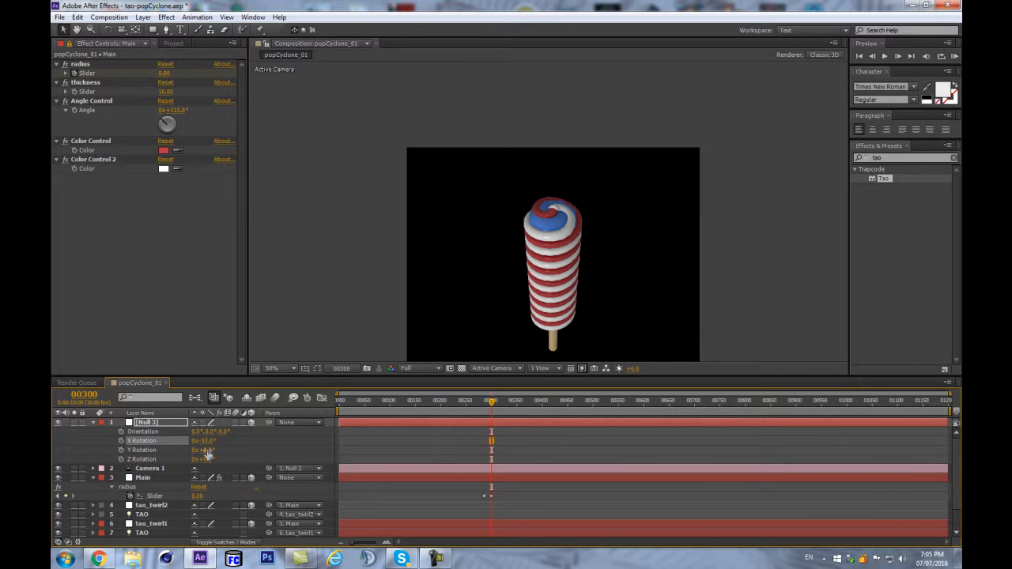
pyautogui.moveTo(209, 441); pyautogui.dragTo(223, 439)
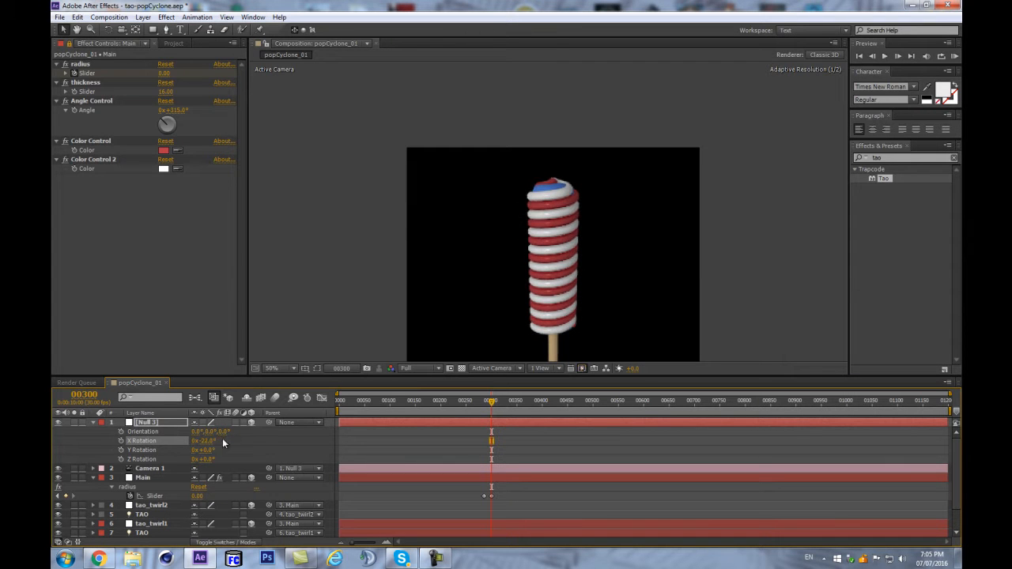
pyautogui.moveTo(208, 442); pyautogui.dragTo(197, 442)
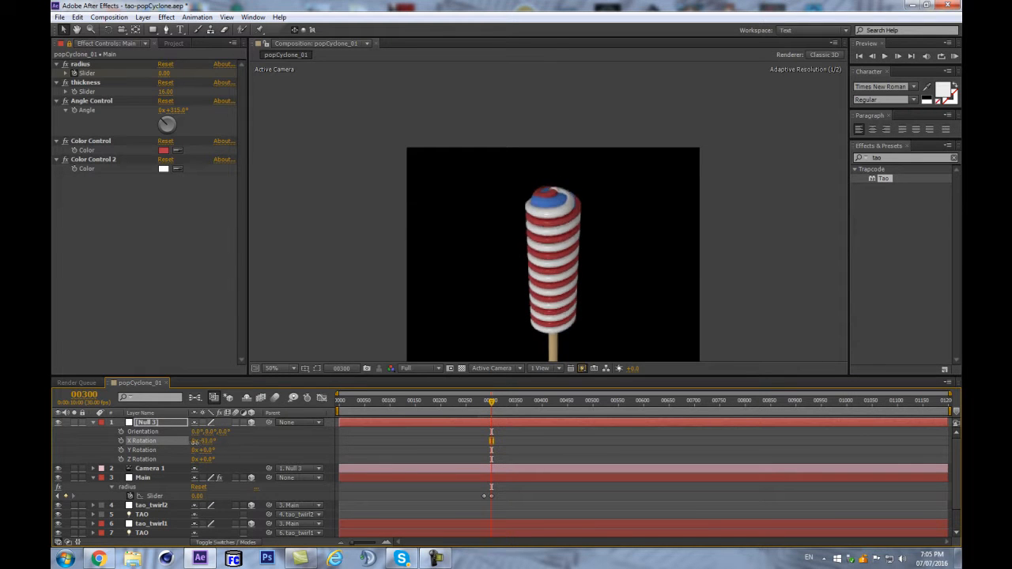
# - Move the Main layer's first radius keyframe back to frame 281 and ease it out
pyautogui.scroll(-1, 147, 516)
pyautogui.click(147, 515)
pyautogui.click(142, 498)
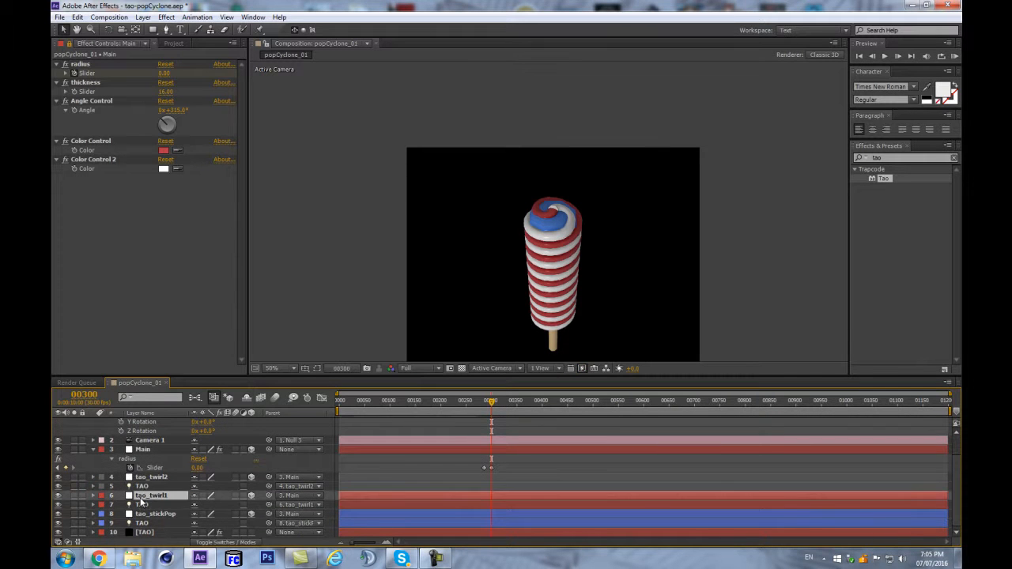
pyautogui.click(145, 478)
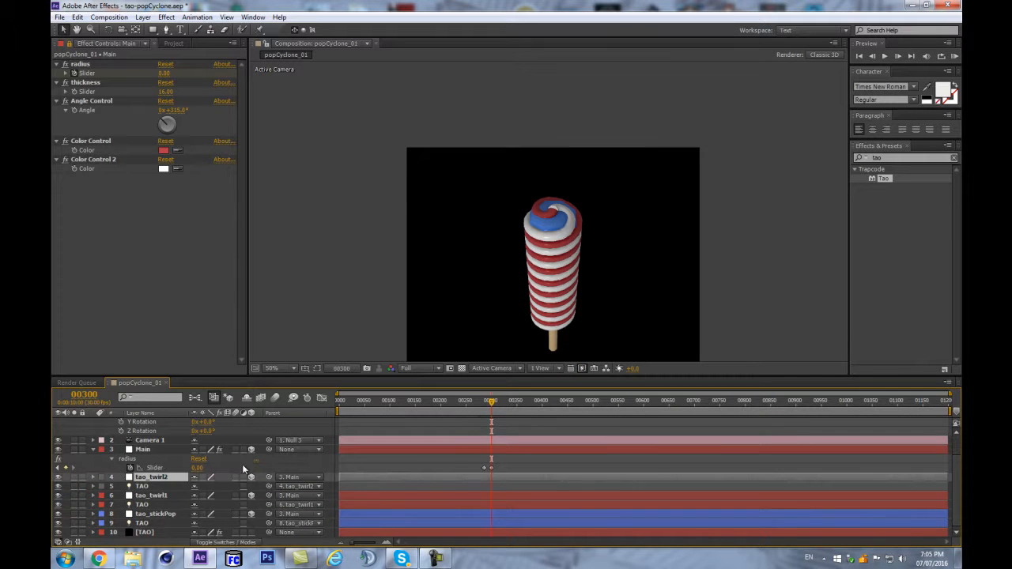
pyautogui.click(483, 468)
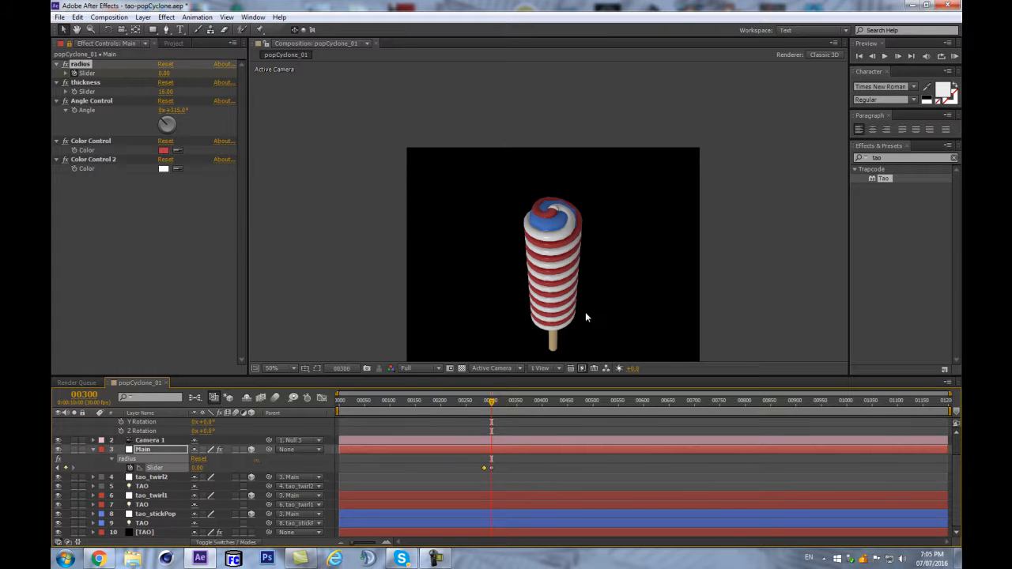
pyautogui.press('=')
pyautogui.moveTo(503, 270); pyautogui.dragTo(592, 268)
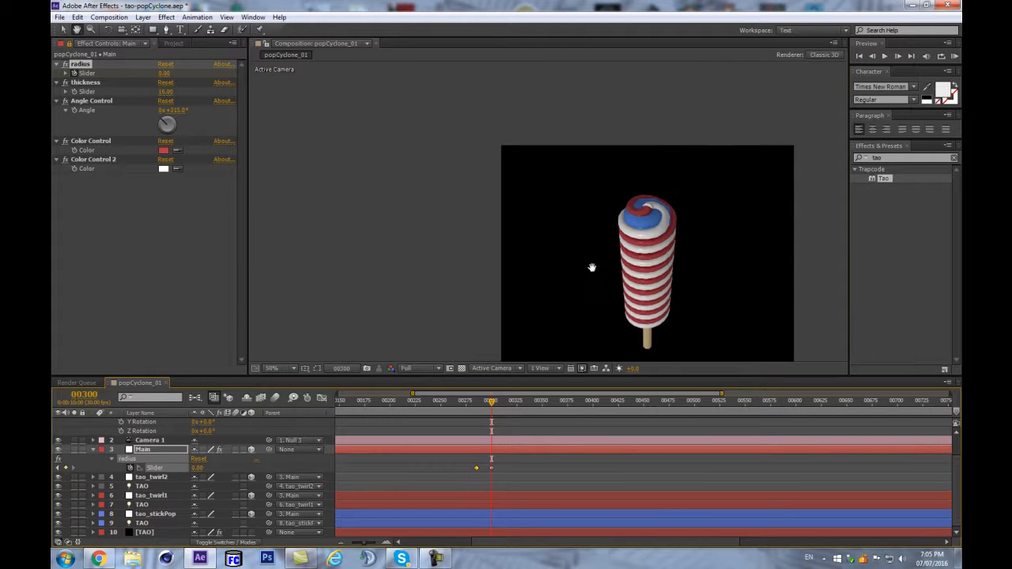
pyautogui.scroll(1, 593, 269)
pyautogui.moveTo(475, 467); pyautogui.dragTo(469, 468)
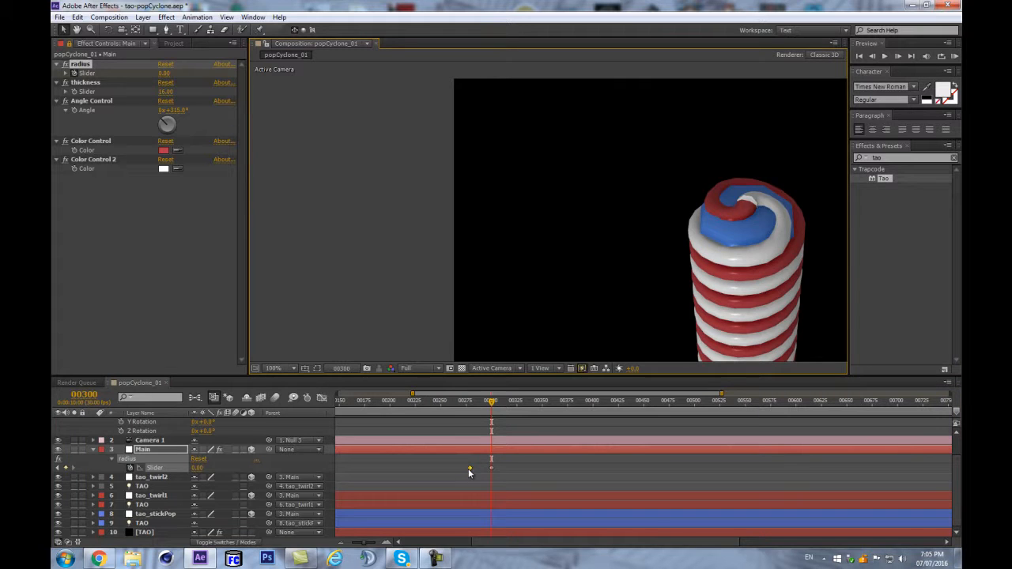
pyautogui.moveTo(468, 472)
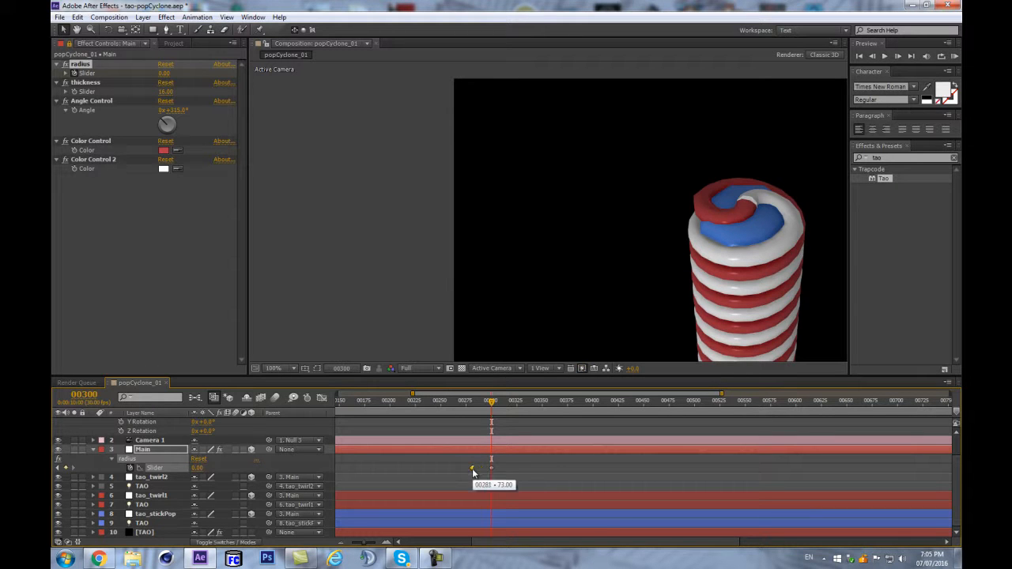
# - Ease in the Main layer's last radius keyframe at frame 300
pyautogui.click(435, 559)
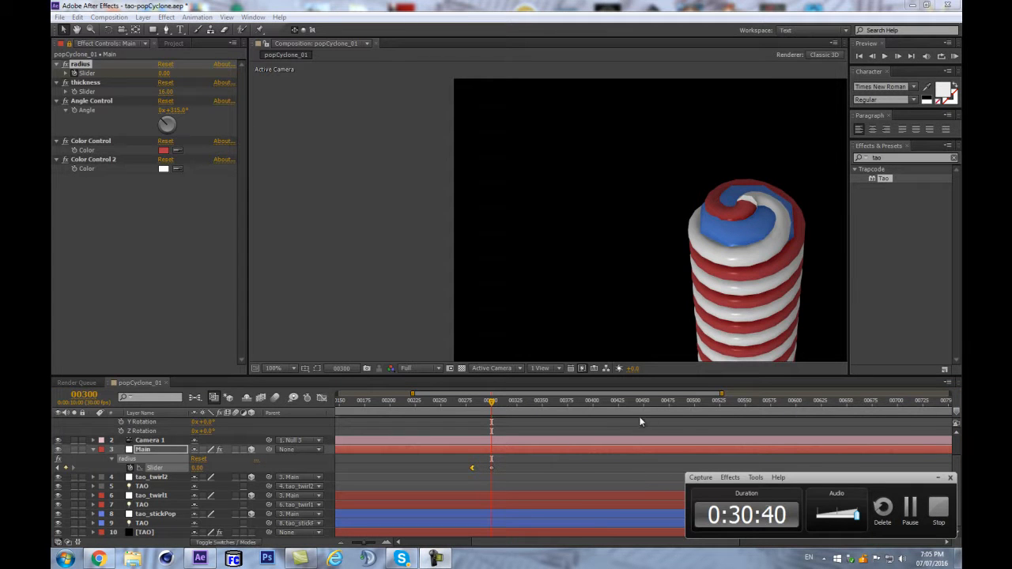
pyautogui.click(508, 465)
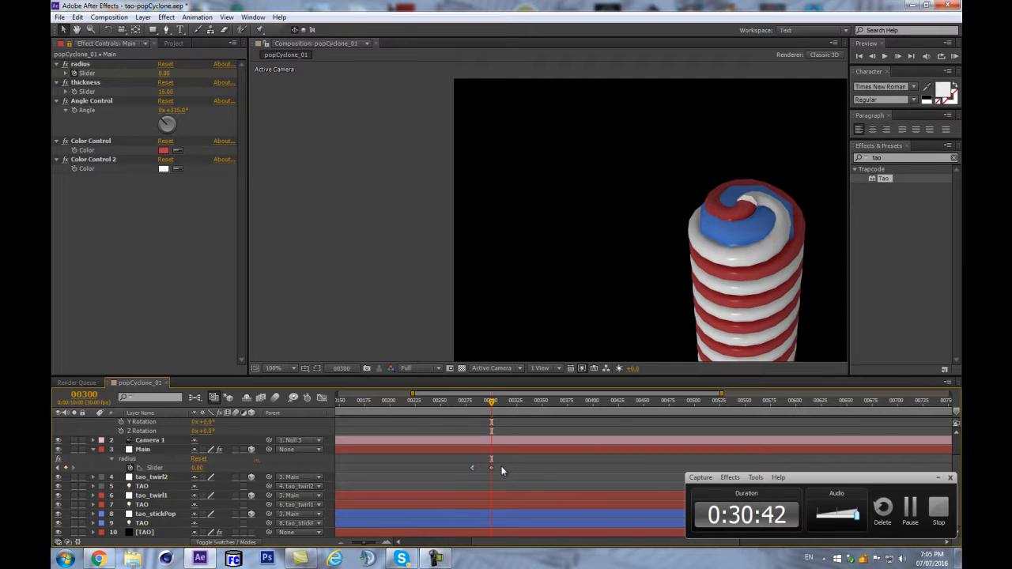
pyautogui.click(491, 468)
pyautogui.rightClick(491, 470)
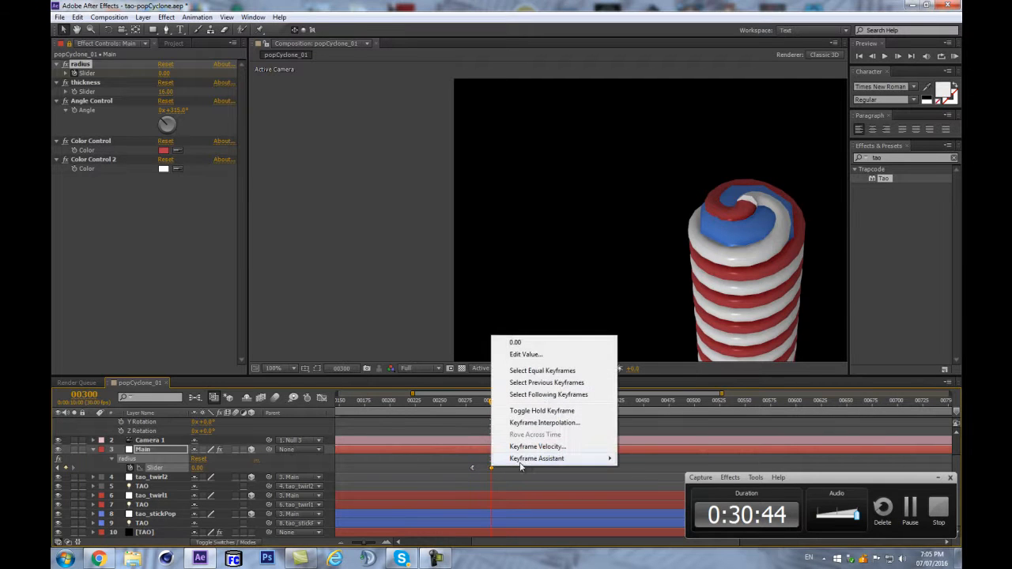
pyautogui.moveTo(589, 460)
pyautogui.click(643, 507)
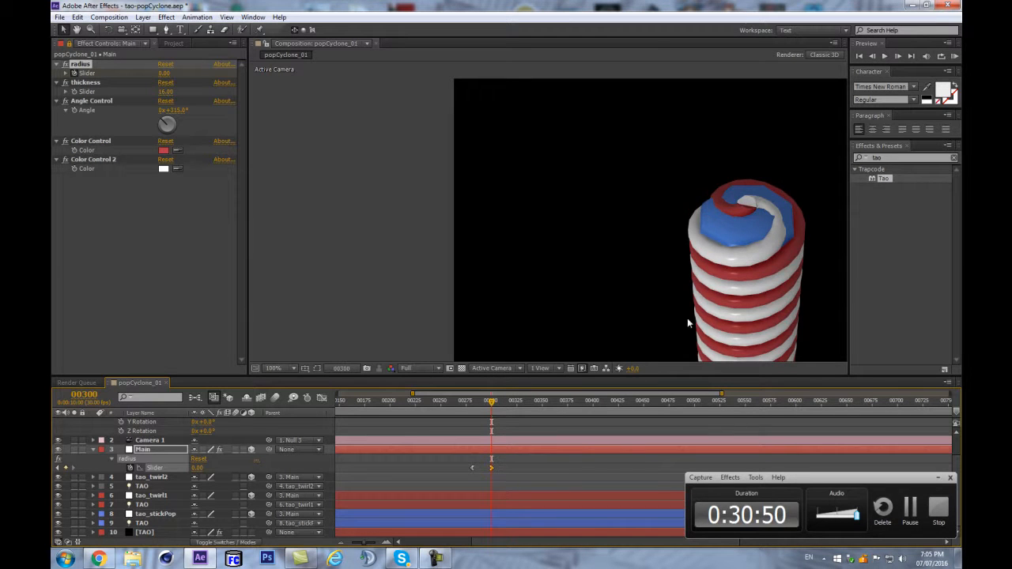
# - Move the eased first radius keyframe back to frame 257 to lengthen the taper at the popsicle's tip
pyautogui.press(',')
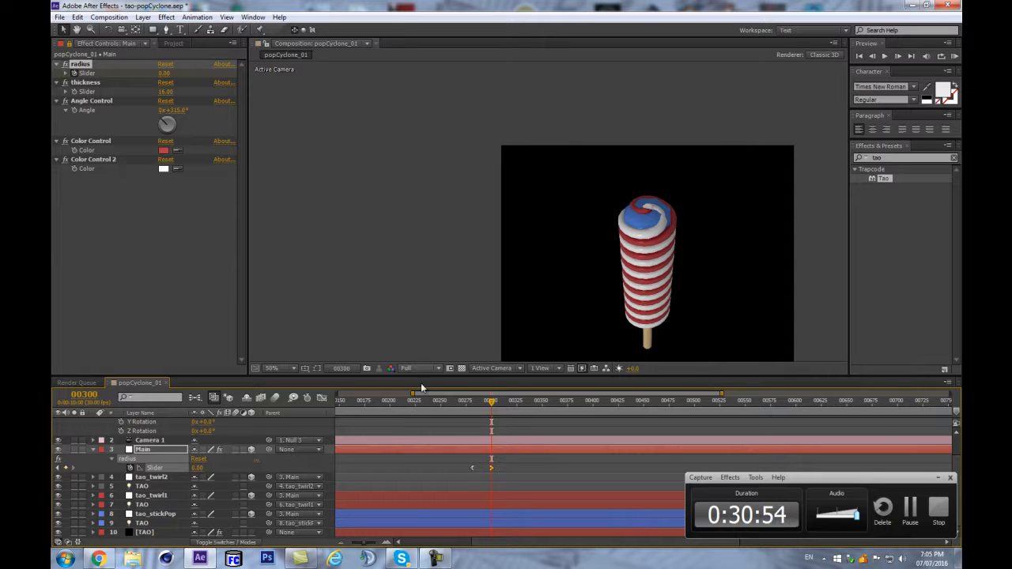
pyautogui.press('.')
pyautogui.moveTo(470, 469); pyautogui.dragTo(463, 469)
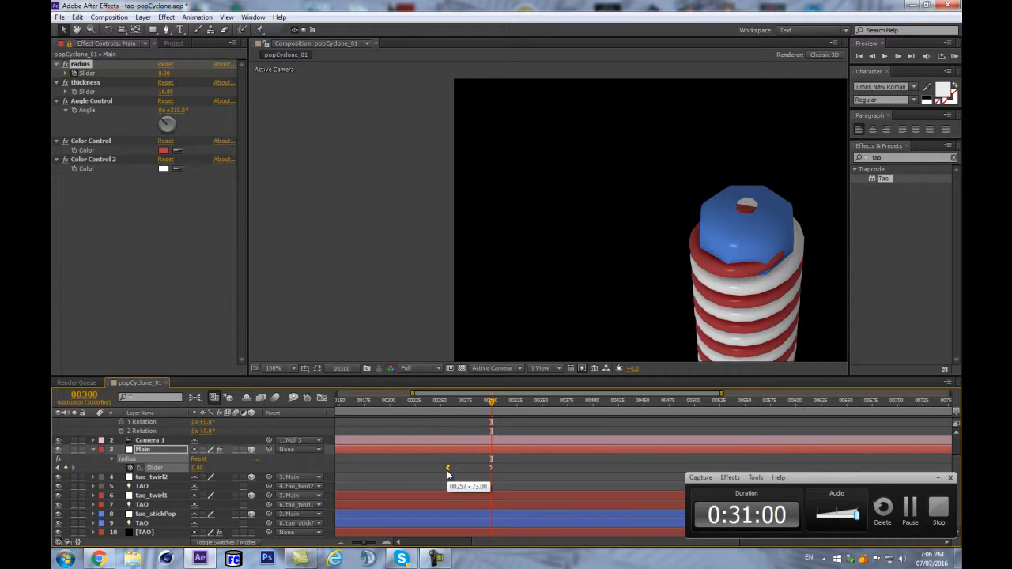
# - Reshape the radius value curve with its keyframe handles so it falls slowly from frame 257 and steeply into frame 300
pyautogui.click(490, 468)
pyautogui.click(320, 398)
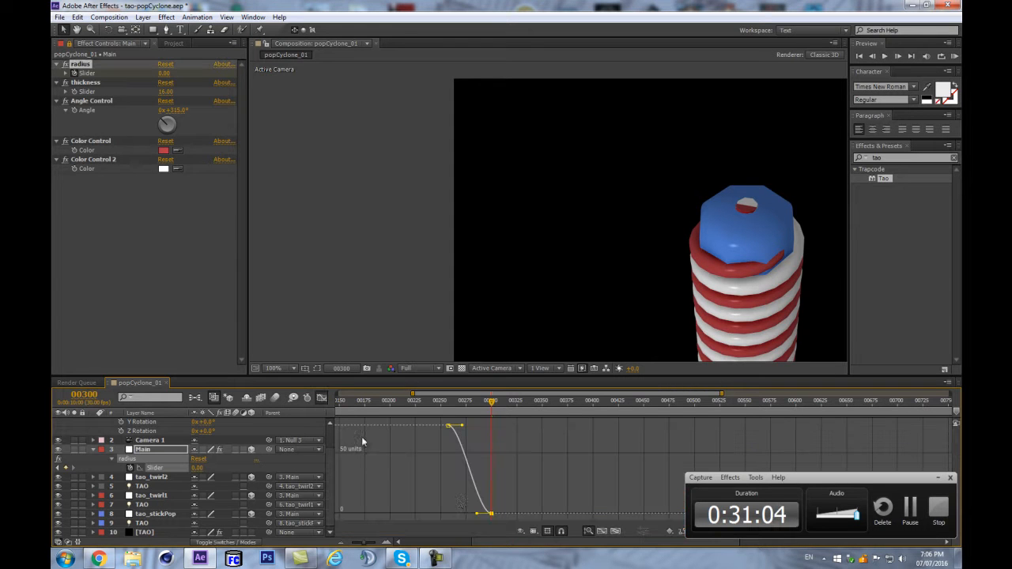
pyautogui.moveTo(500, 485); pyautogui.dragTo(502, 442)
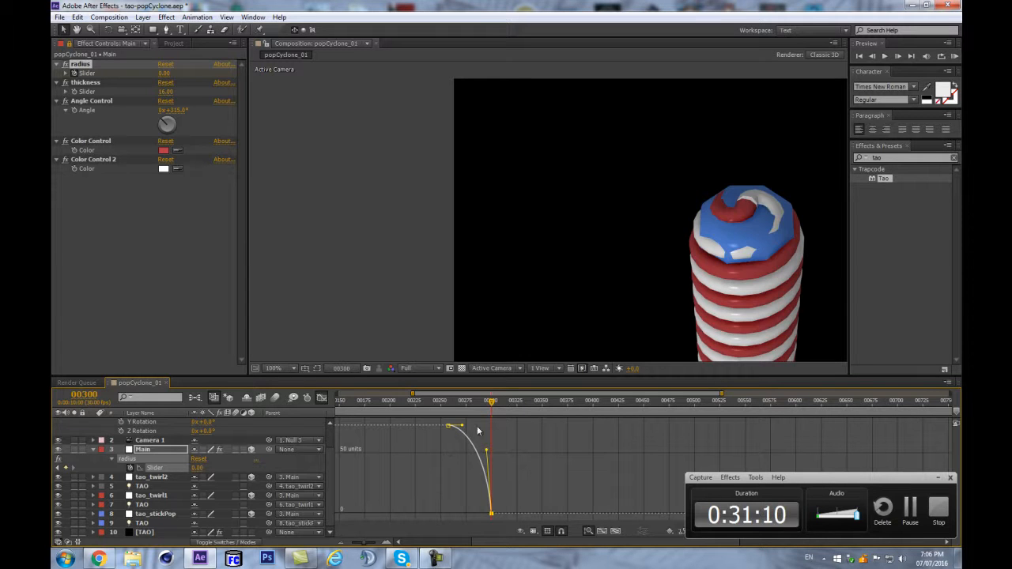
pyautogui.moveTo(463, 427); pyautogui.dragTo(478, 427)
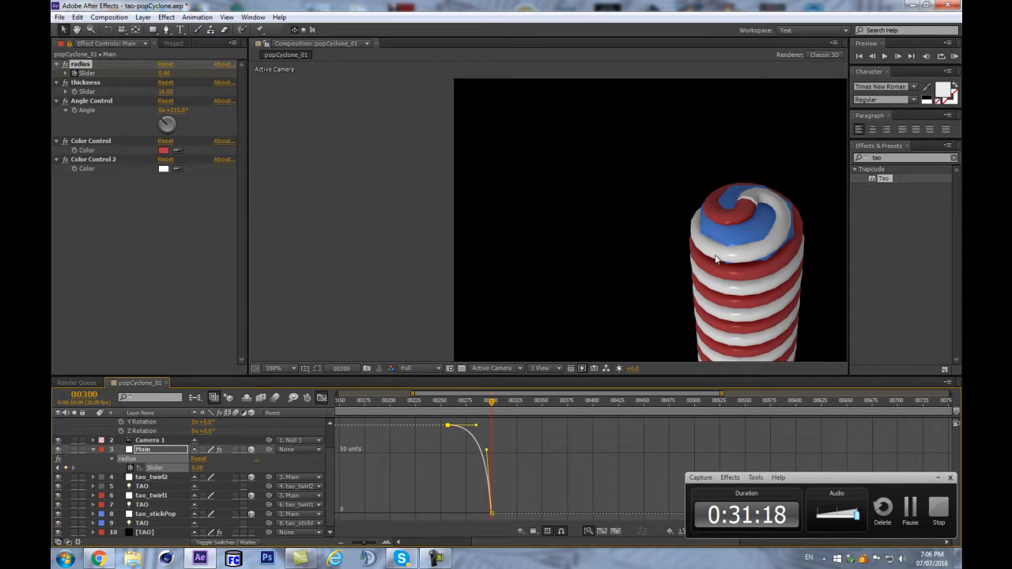
pyautogui.scroll(-1, 700, 274)
pyautogui.click(321, 398)
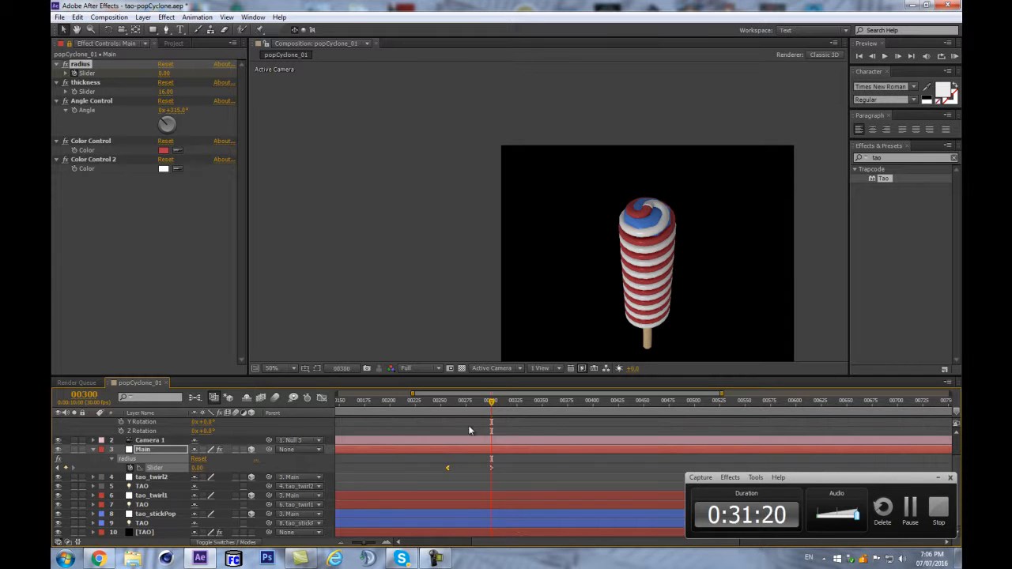
# - Go to frame 0 and set the camera null's X Rotation to -2°
pyautogui.press('Home')
pyautogui.press('-')
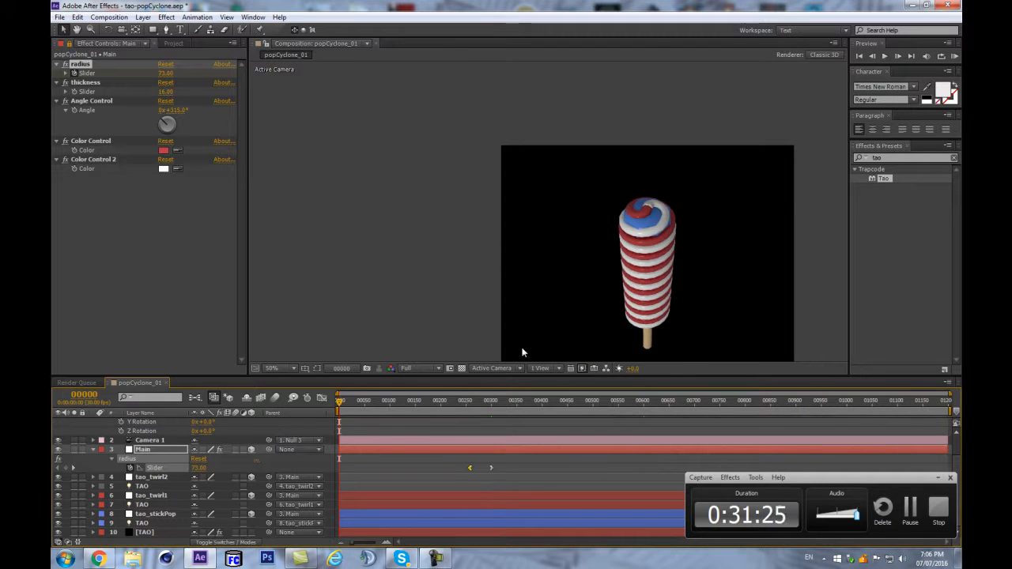
pyautogui.scroll(1, 230, 475)
pyautogui.click(218, 441)
pyautogui.moveTo(218, 441); pyautogui.dragTo(233, 440)
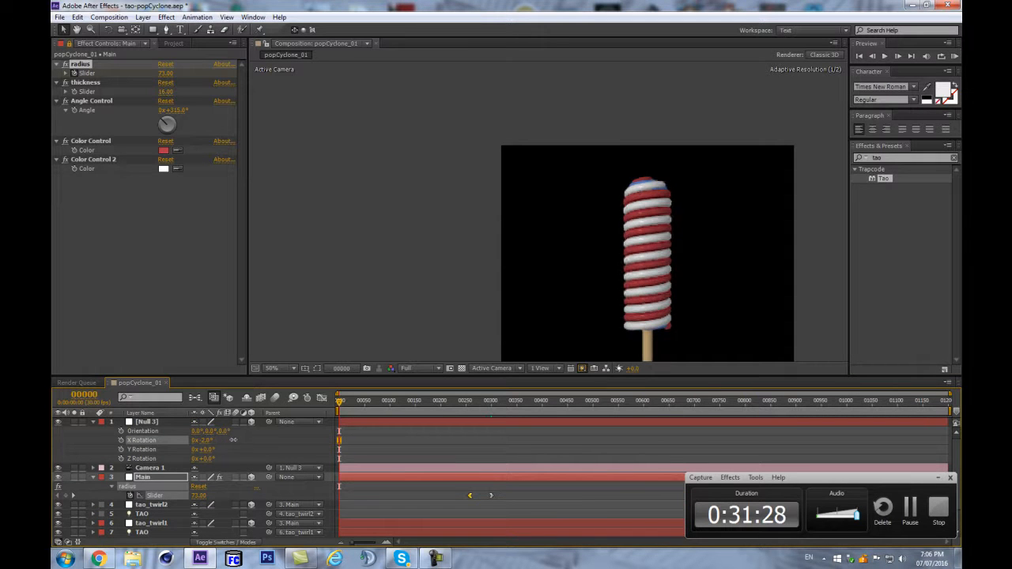
pyautogui.click(503, 421)
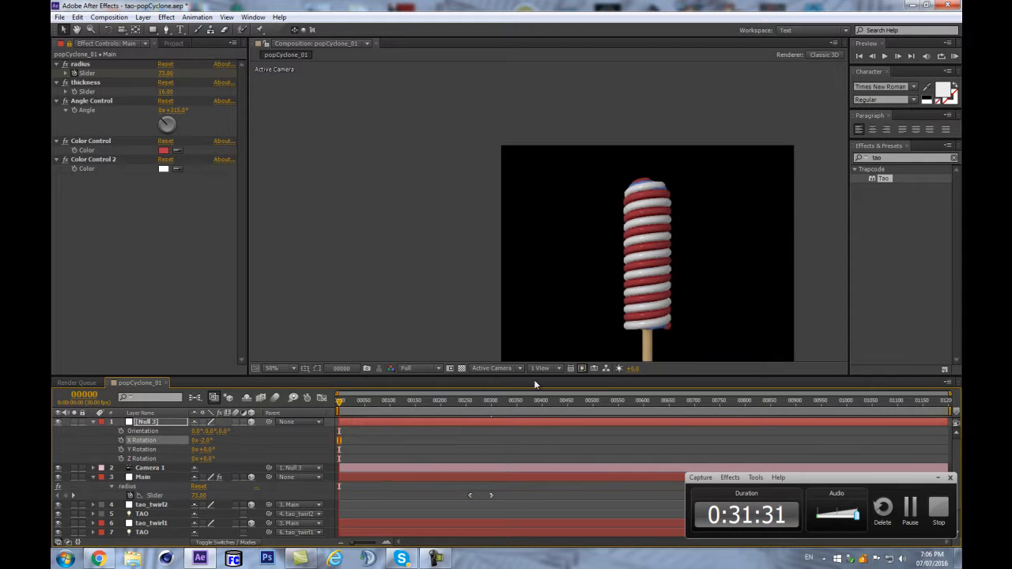
# - Examine the popsicle's base up close and reveal the Position properties of Main, tao_twirl2 and tao_twirl1
pyautogui.scroll(2, 564, 328)
pyautogui.moveTo(564, 328); pyautogui.dragTo(436, 199)
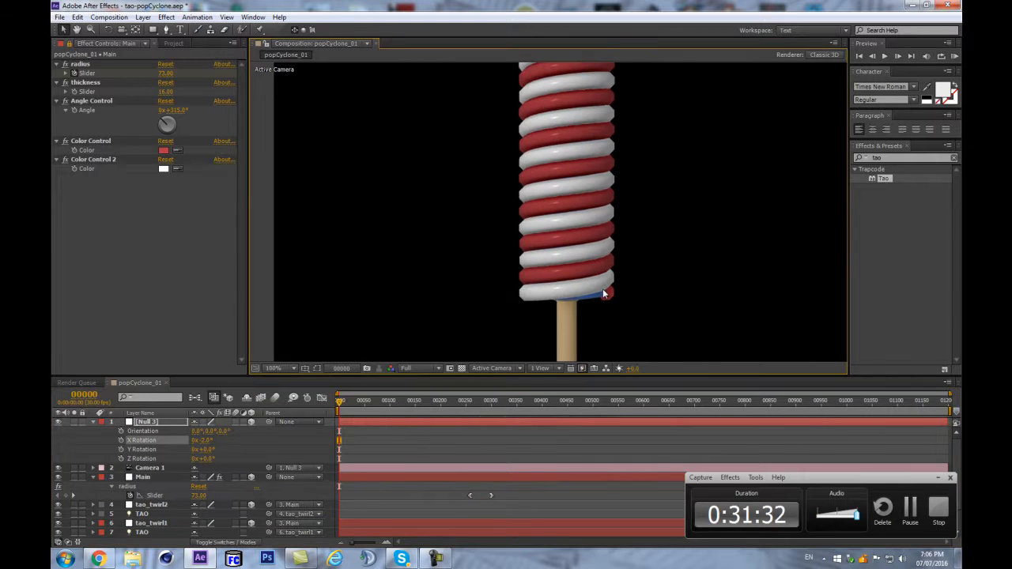
pyautogui.scroll(-2, 151, 474)
pyautogui.click(150, 477)
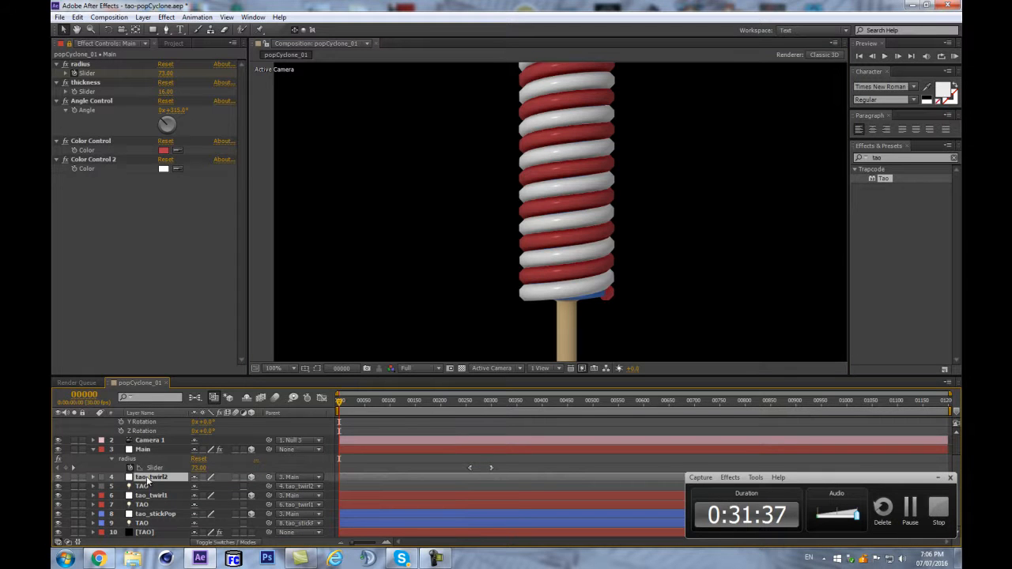
pyautogui.click(149, 449)
pyautogui.press('p')
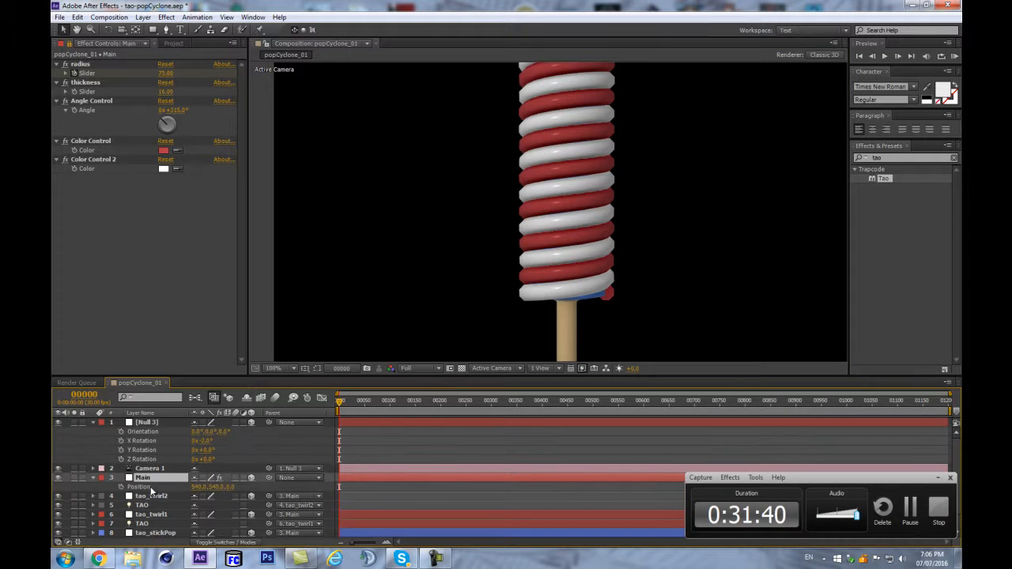
pyautogui.click(144, 479)
pyautogui.press('p')
pyautogui.click(145, 507)
pyautogui.press('p')
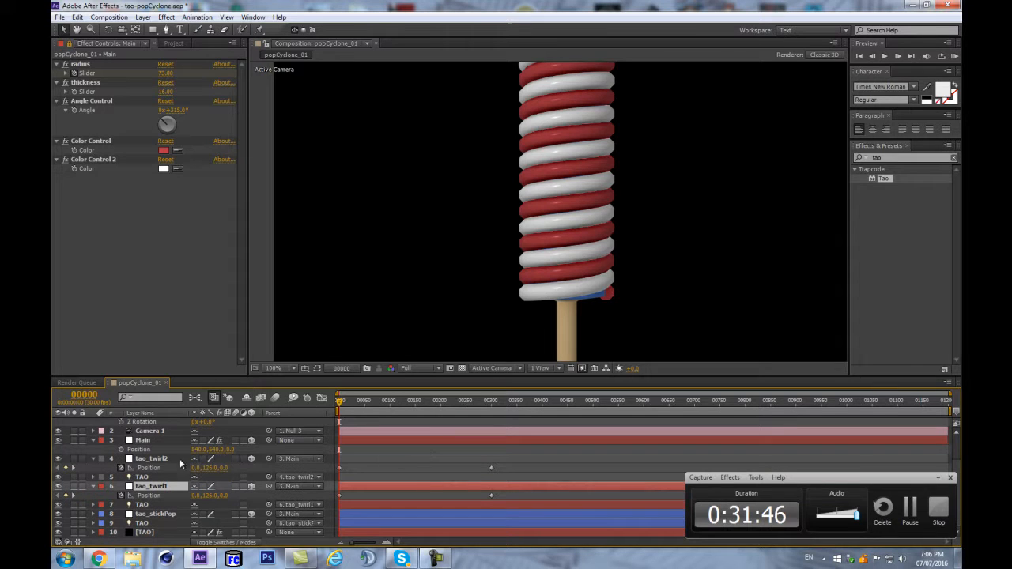
# - Set the Y position of the frame 0 keyframes on tao_twirl2 and tao_twirl1 to 137
pyautogui.moveTo(352, 463); pyautogui.dragTo(304, 499)
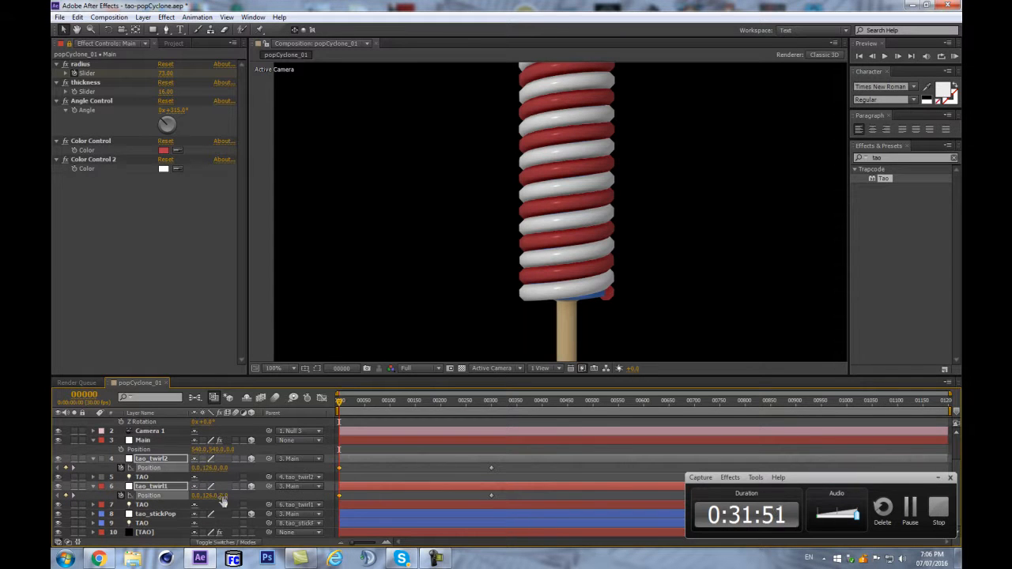
pyautogui.moveTo(219, 497); pyautogui.dragTo(220, 498)
# - Key Main's radius at the start, shifting the 73 keyframe a few frames in and setting frame 0 to 60
pyautogui.click(177, 439)
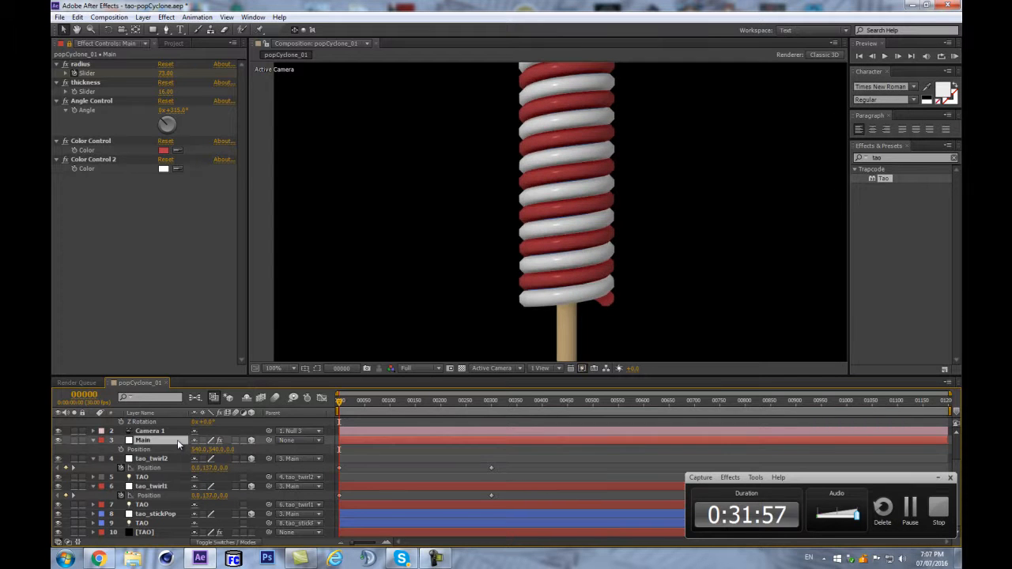
pyautogui.press('u')
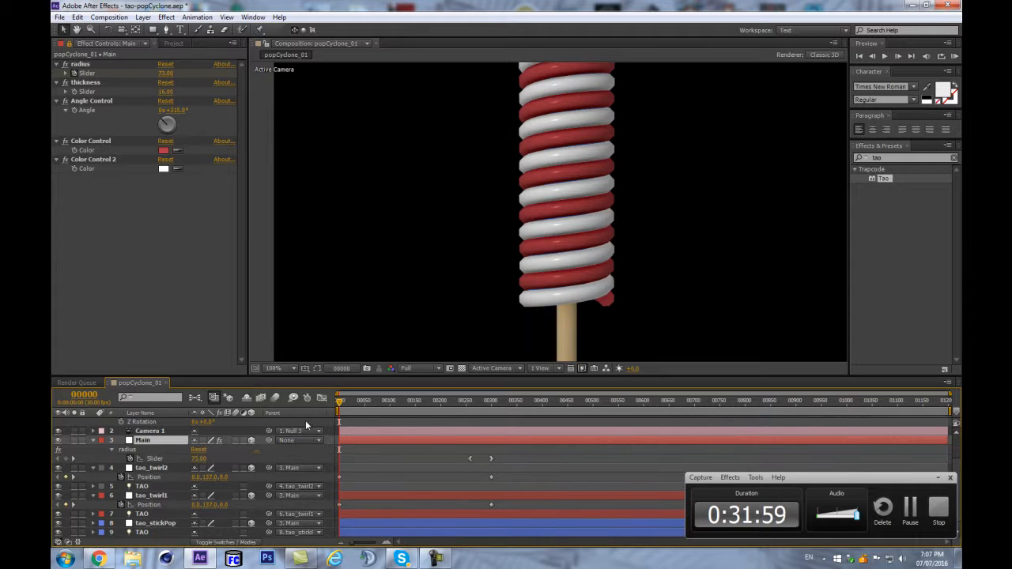
pyautogui.click(65, 459)
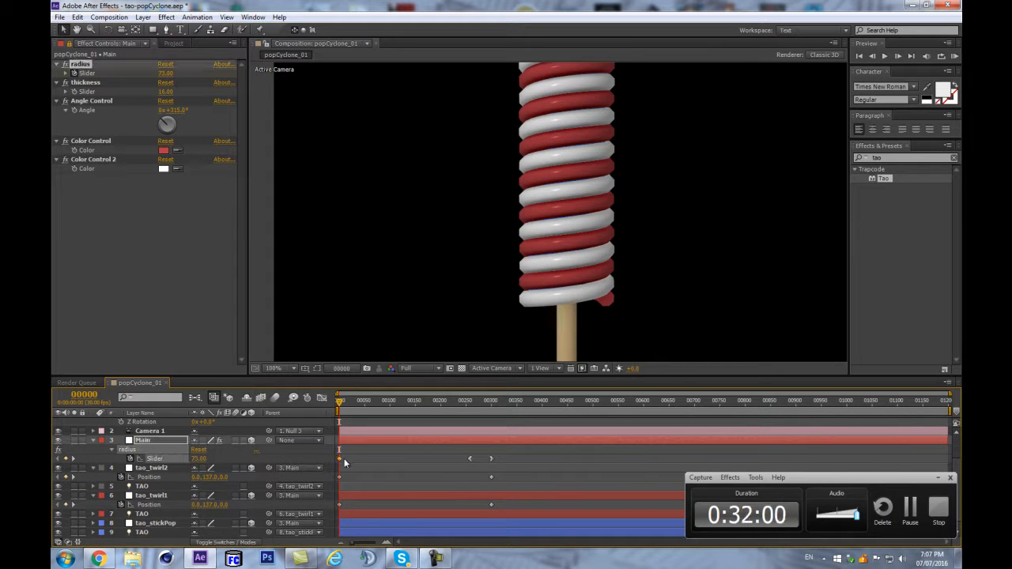
pyautogui.moveTo(196, 466); pyautogui.dragTo(192, 464)
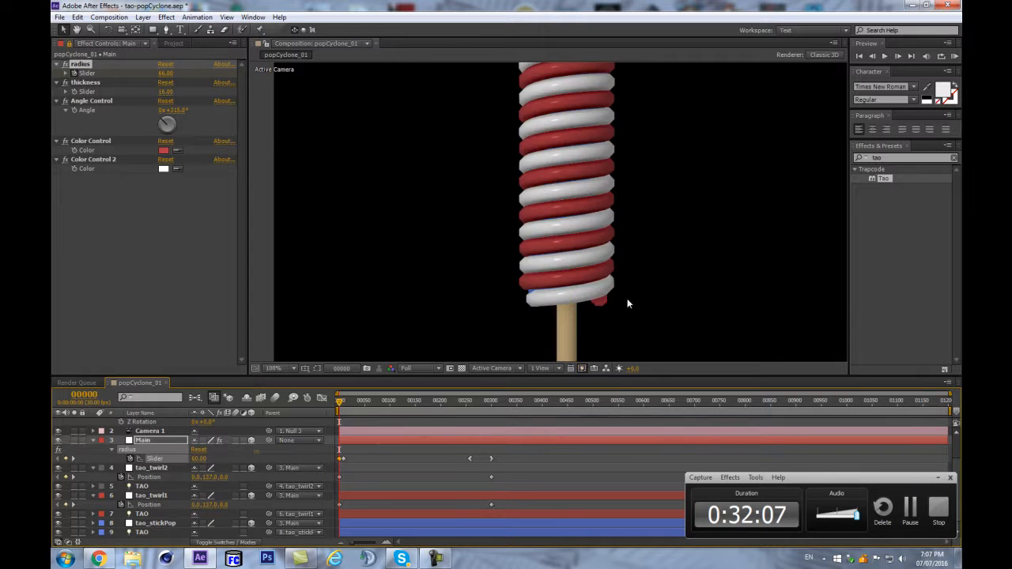
pyautogui.scroll(-2, 562, 295)
pyautogui.scroll(2, 580, 266)
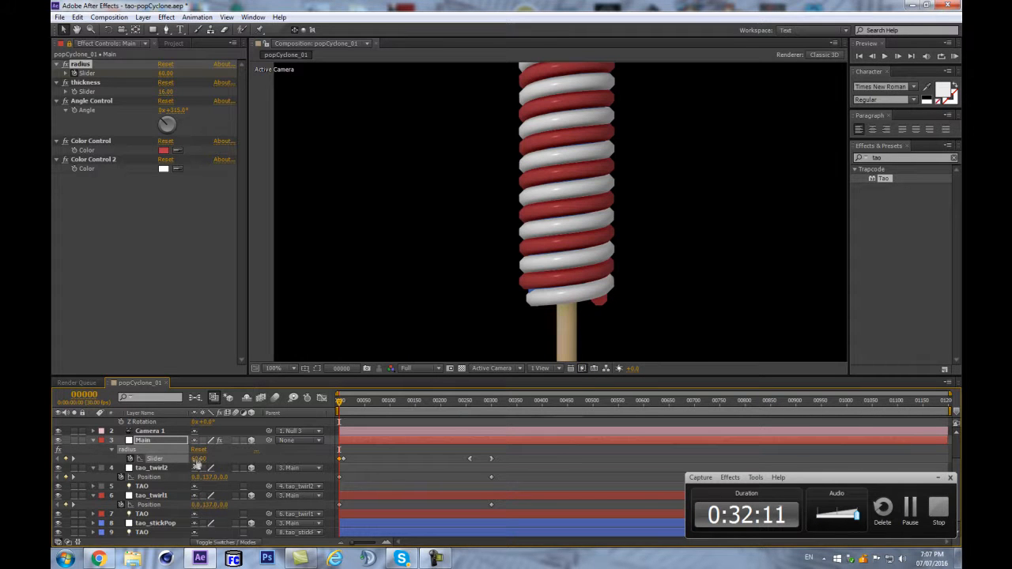
pyautogui.moveTo(192, 459); pyautogui.dragTo(187, 458)
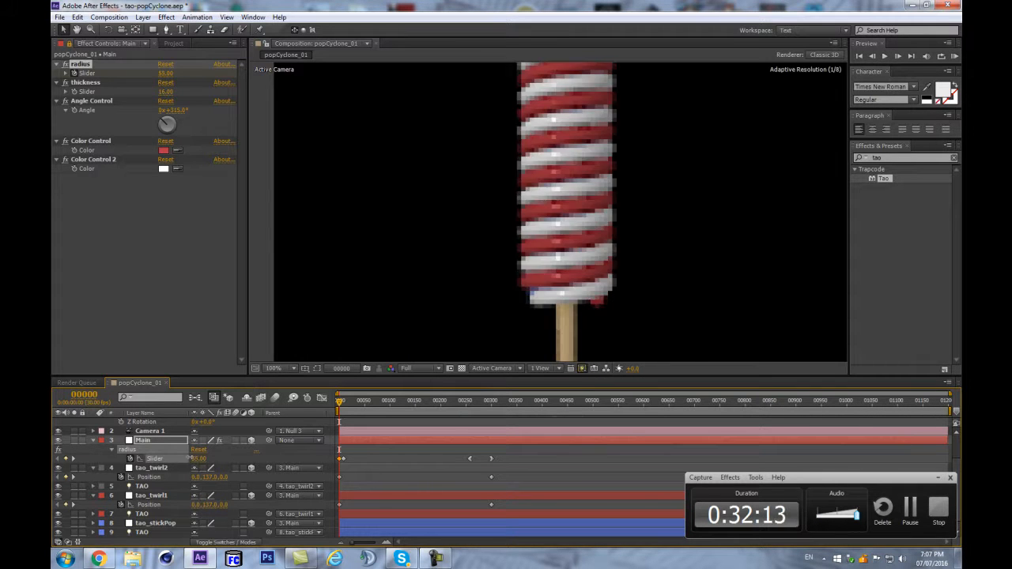
# - Collapse the properties of all layers, deselect them and show the whole popsicle in the viewer
pyautogui.press(',')
pyautogui.press(',')
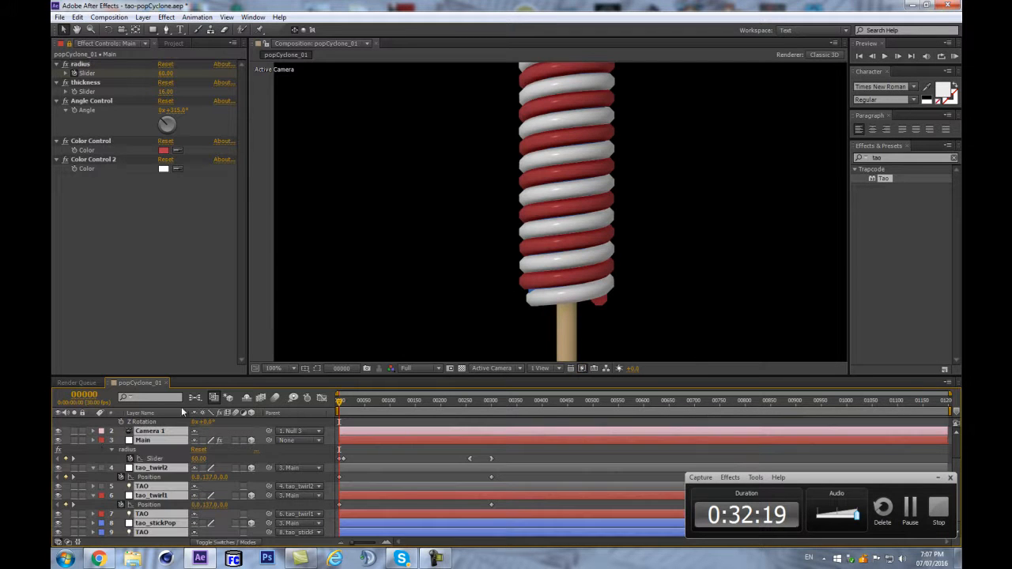
pyautogui.press('u')
pyautogui.press(',')
pyautogui.press(',')
pyautogui.click(235, 514)
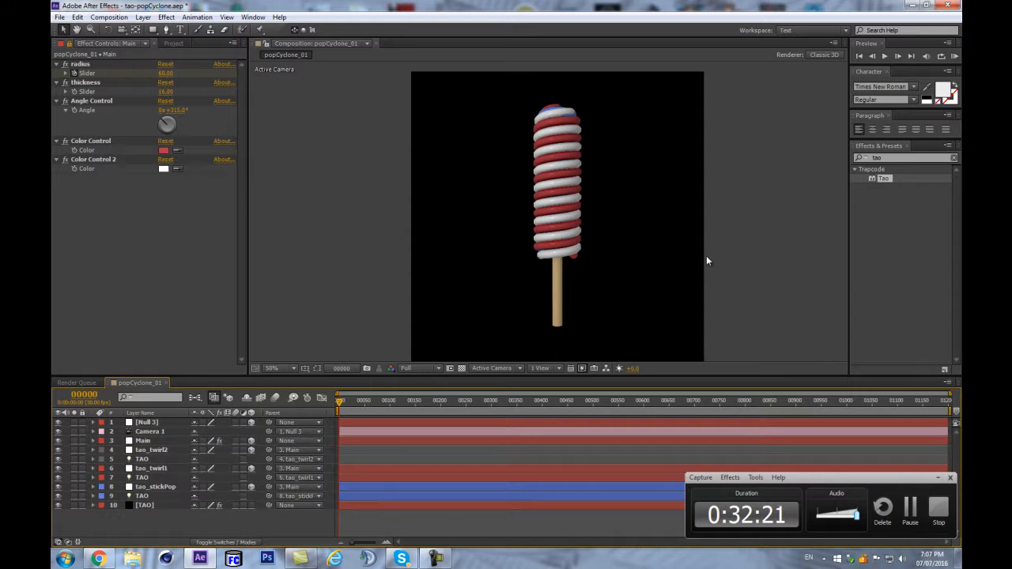
pyautogui.moveTo(653, 252); pyautogui.dragTo(630, 259)
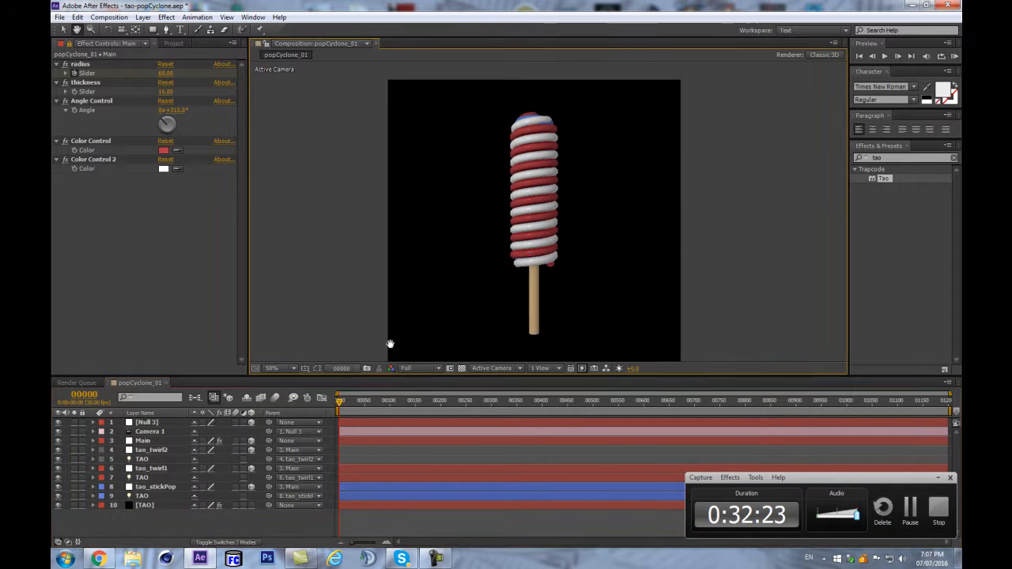
# - Add a blue solid matching the composition size and place it beneath all other layers as the background
pyautogui.click(162, 512)
pyautogui.hotkey('ctrl', 'y')
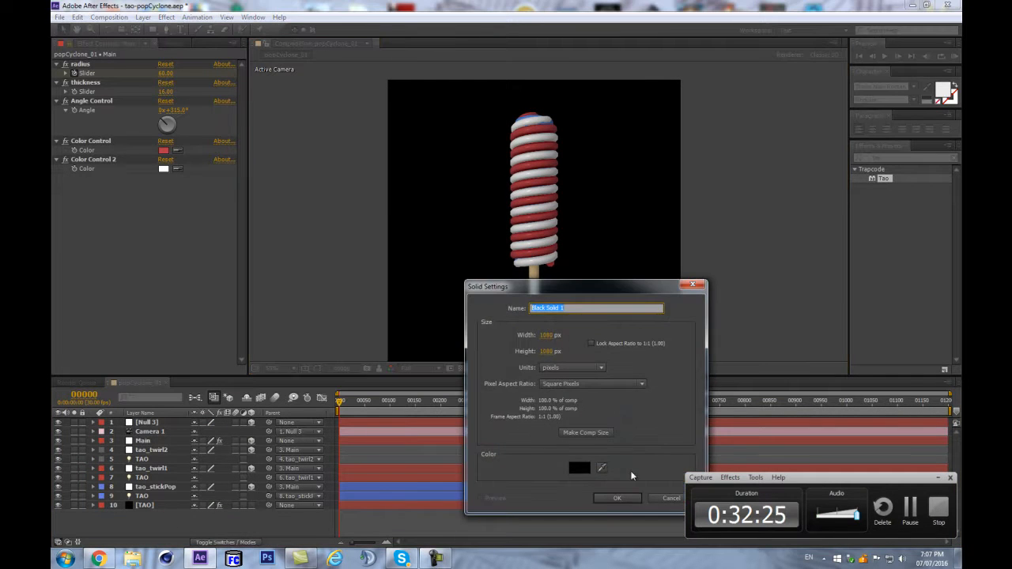
pyautogui.click(579, 467)
pyautogui.click(249, 317)
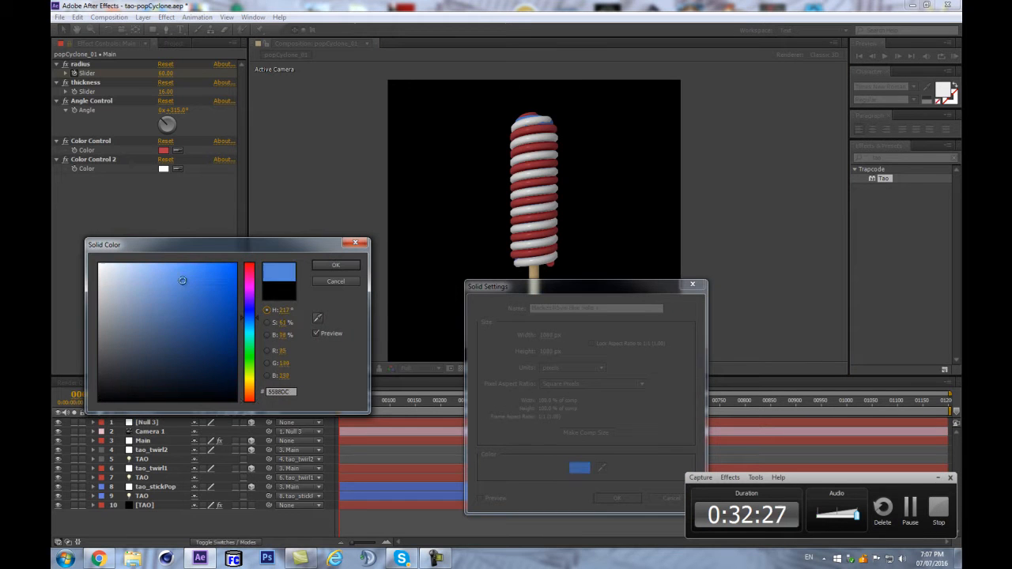
pyautogui.click(183, 278)
pyautogui.click(335, 265)
pyautogui.click(617, 497)
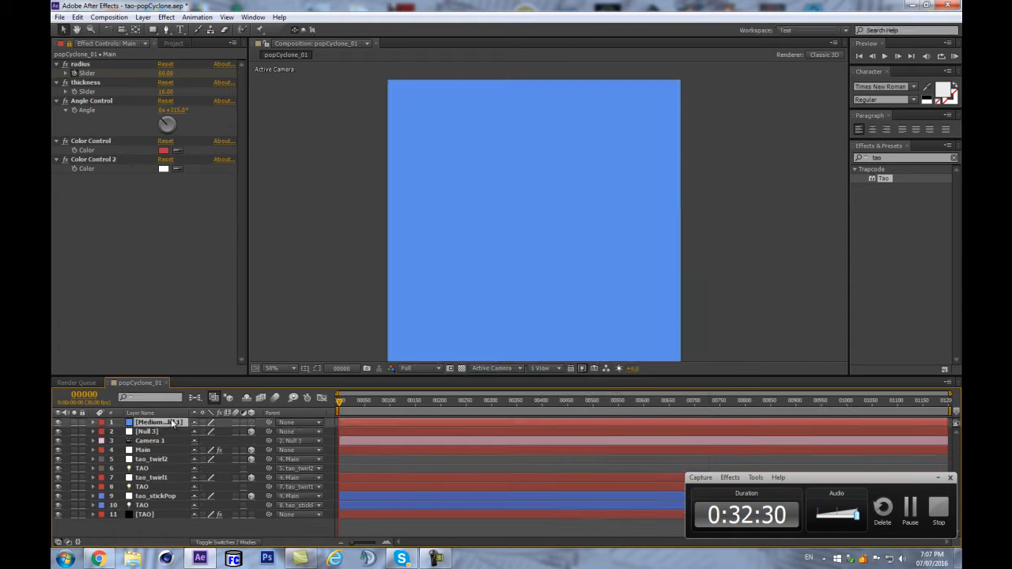
pyautogui.moveTo(175, 522); pyautogui.dragTo(175, 524)
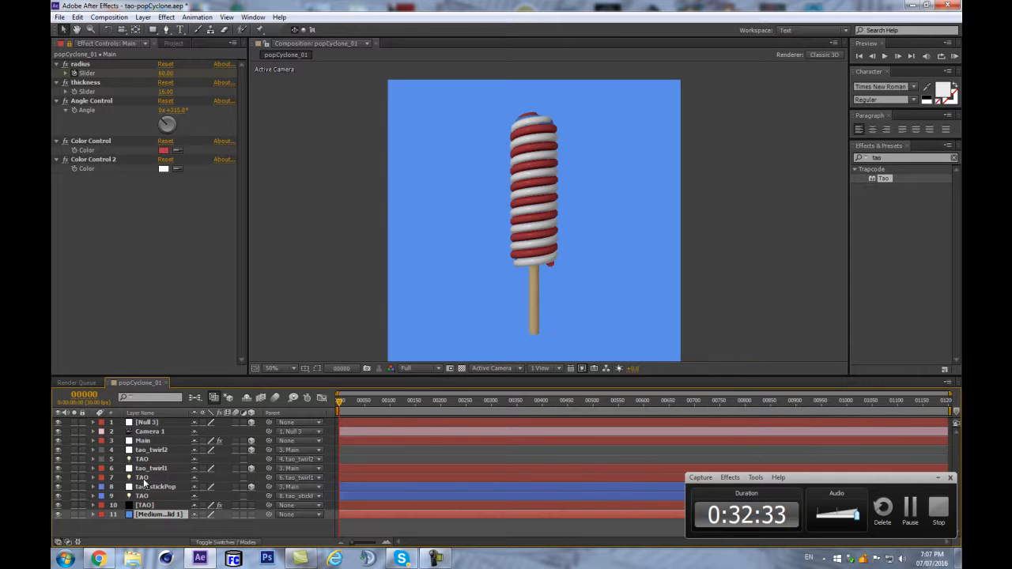
# - Recolor the background solid to a deeper, more saturated blue and save the project
pyautogui.hotkey('ctrl', 'shift', 'y')
pyautogui.click(424, 313)
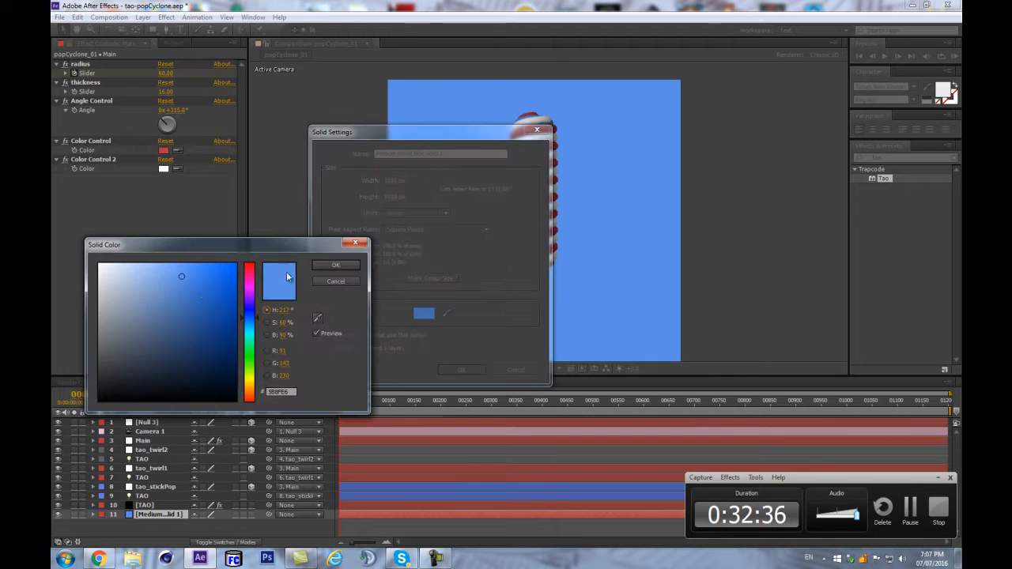
pyautogui.click(333, 265)
pyautogui.press('Return')
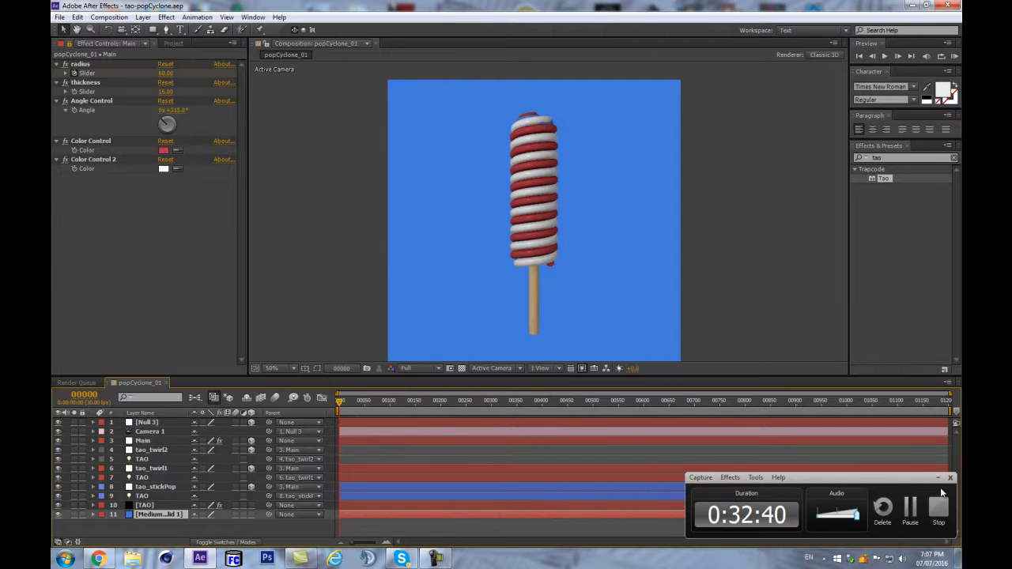
pyautogui.press('/')
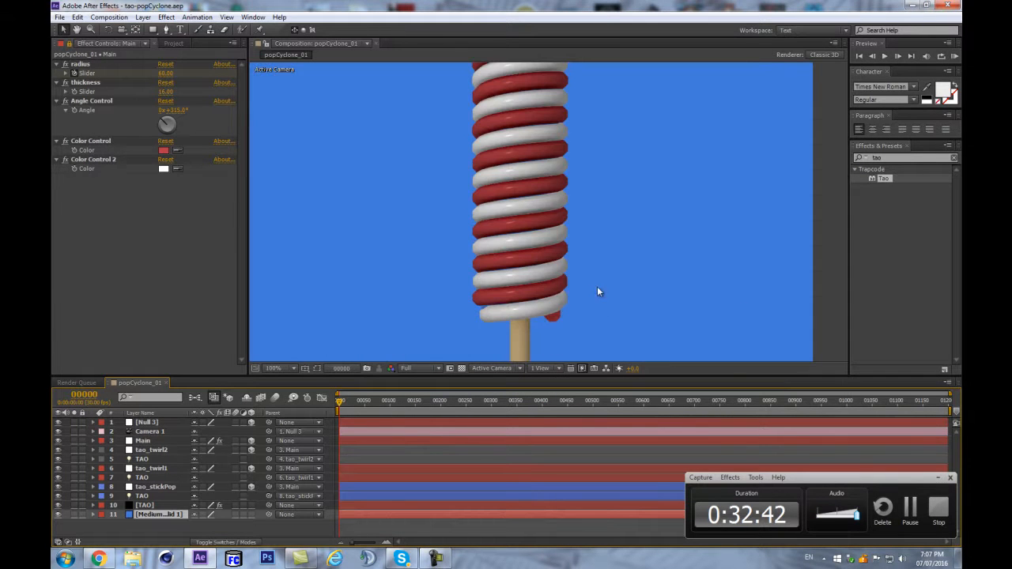
pyautogui.scroll(-2, 600, 288)
# - Open the TAO layer's effect controls and dock them beneath Main's so both sets are shown together
pyautogui.click(143, 505)
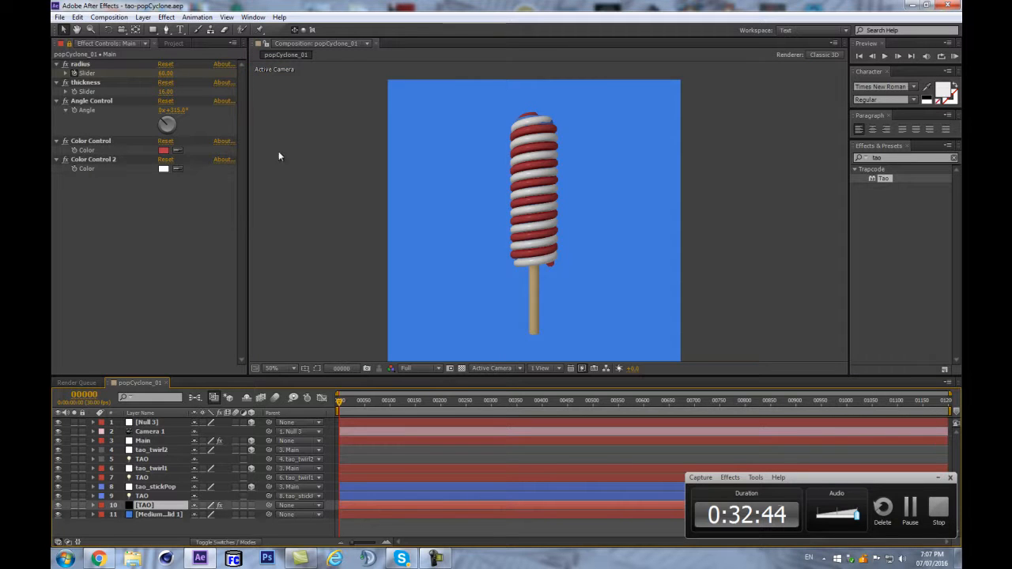
pyautogui.click(173, 43)
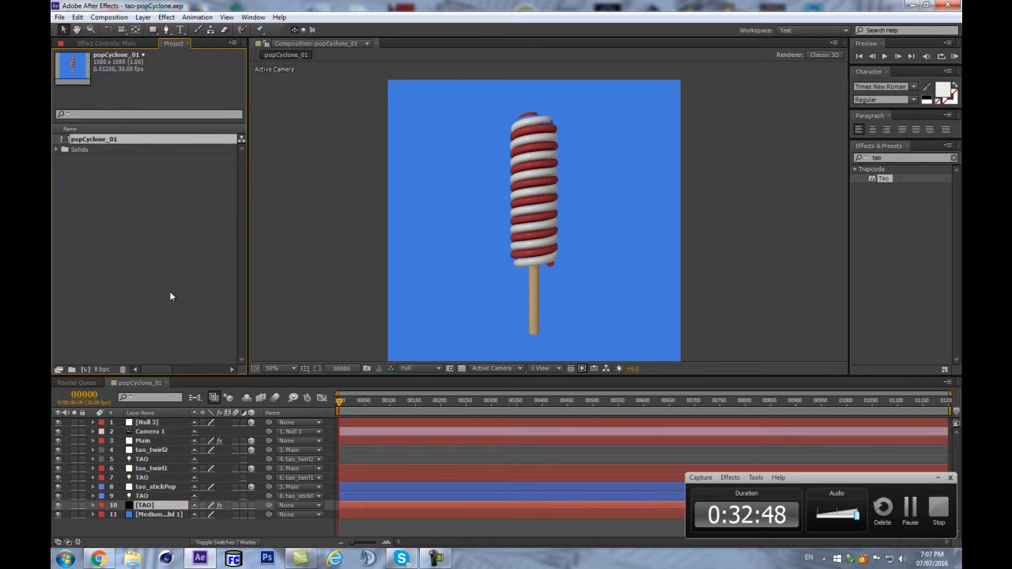
pyautogui.press('F3')
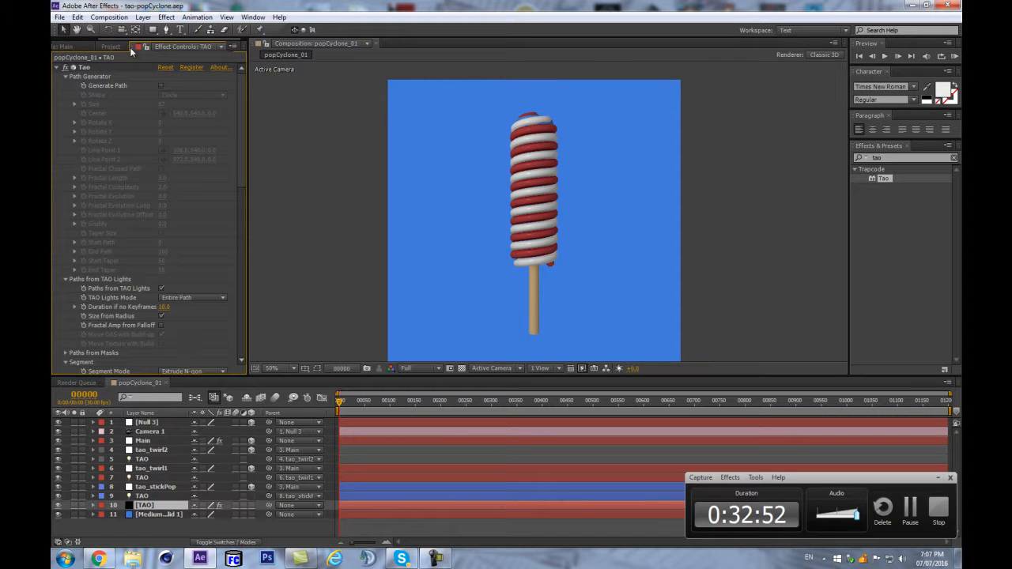
pyautogui.moveTo(135, 43); pyautogui.dragTo(128, 351)
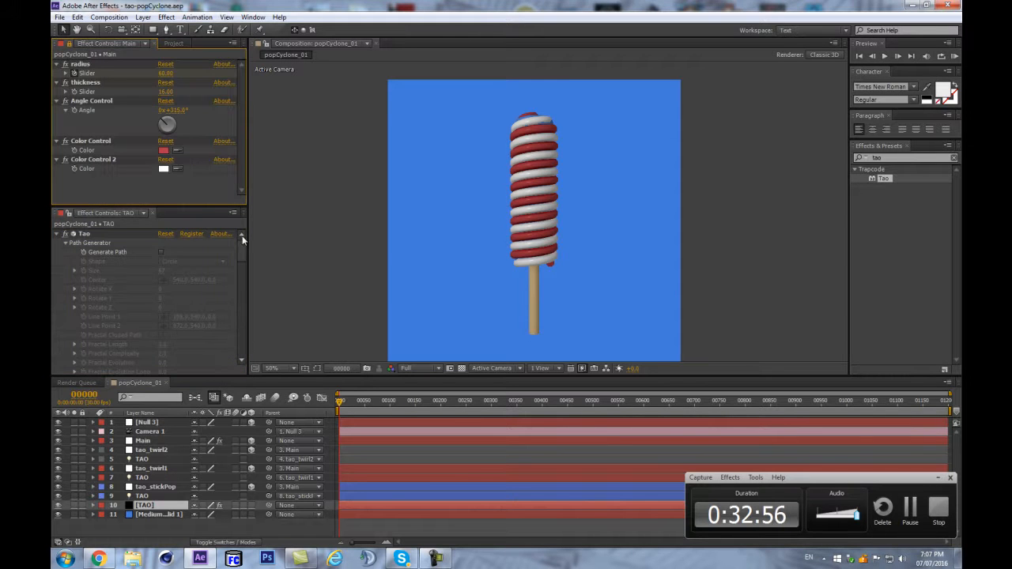
# - Expand the Tao effect's Material & Lighting group and its Image Based Lighting settings
pyautogui.moveTo(241, 249); pyautogui.dragTo(219, 303)
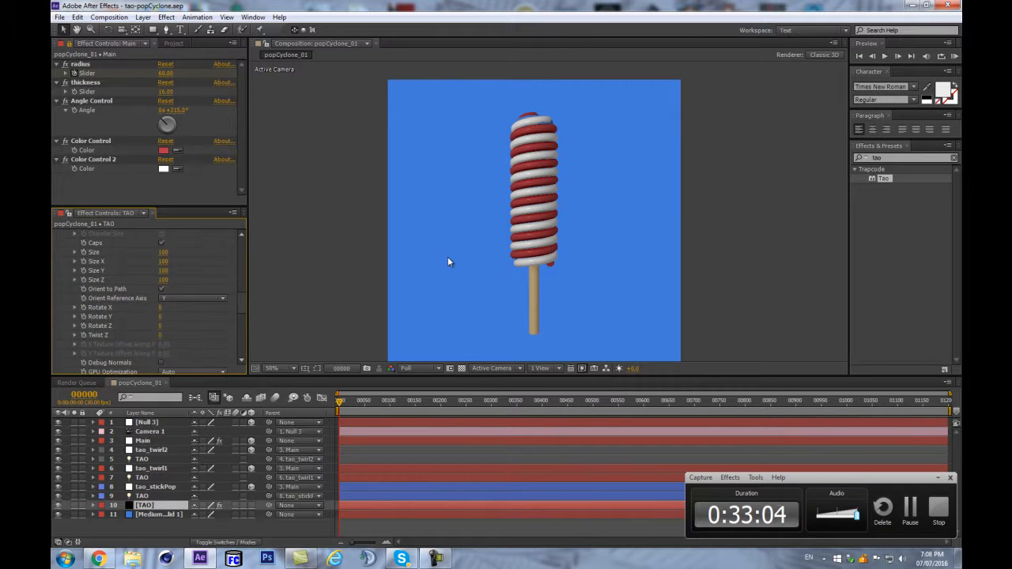
pyautogui.scroll(1, 448, 258)
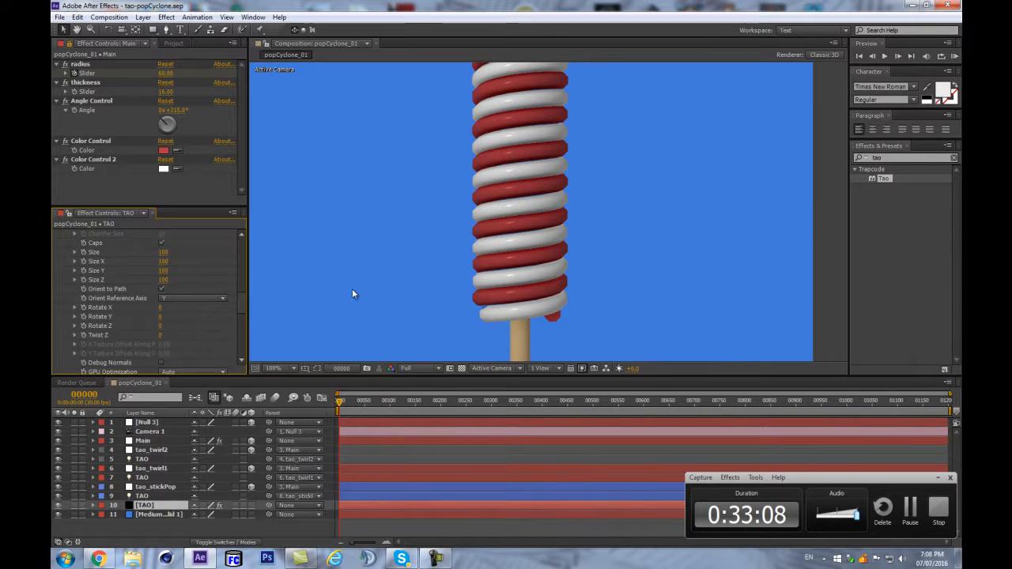
pyautogui.scroll(-2, 362, 292)
pyautogui.scroll(-6, 122, 307)
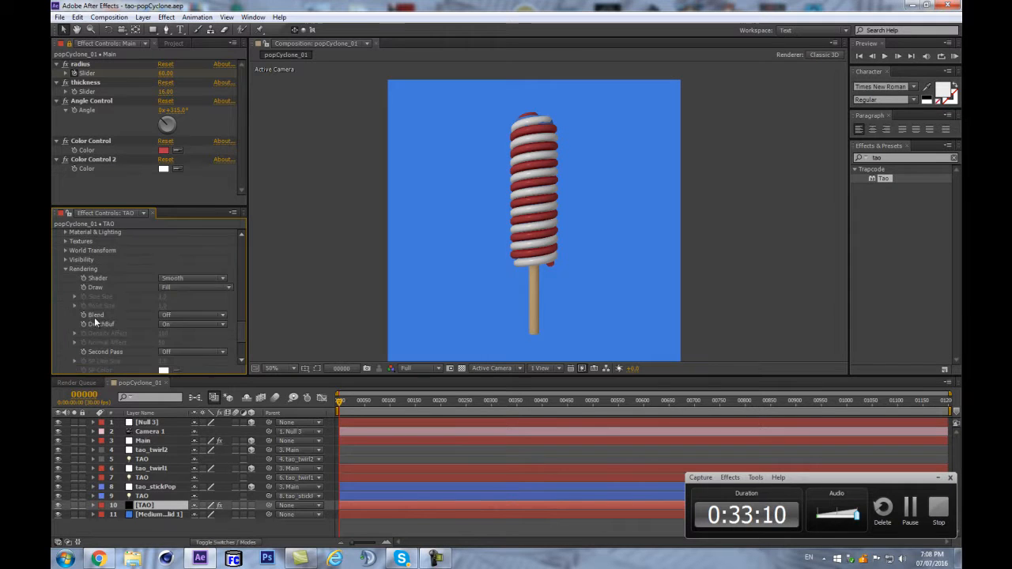
pyautogui.click(65, 281)
pyautogui.scroll(-2, 65, 281)
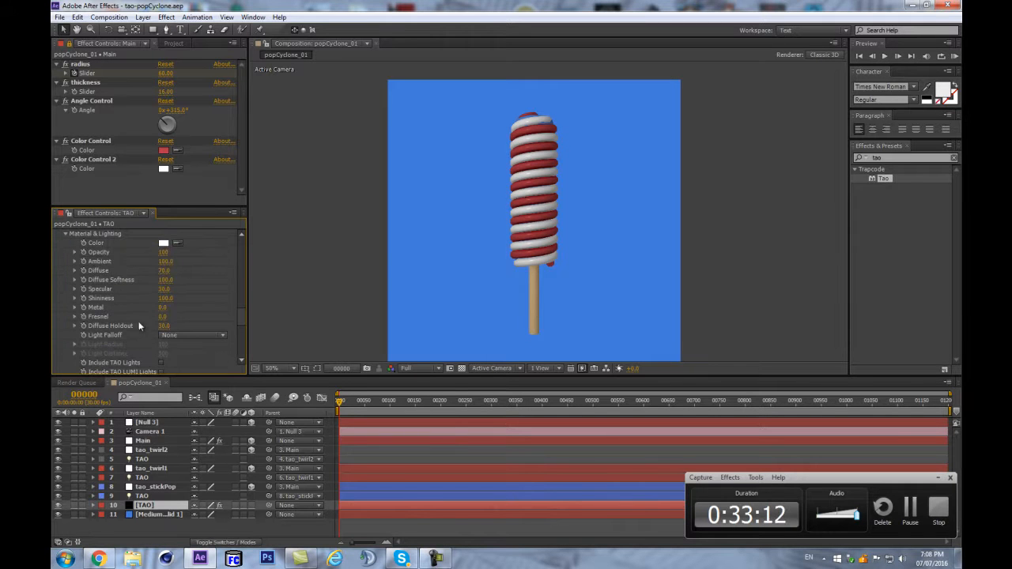
pyautogui.scroll(-1, 150, 333)
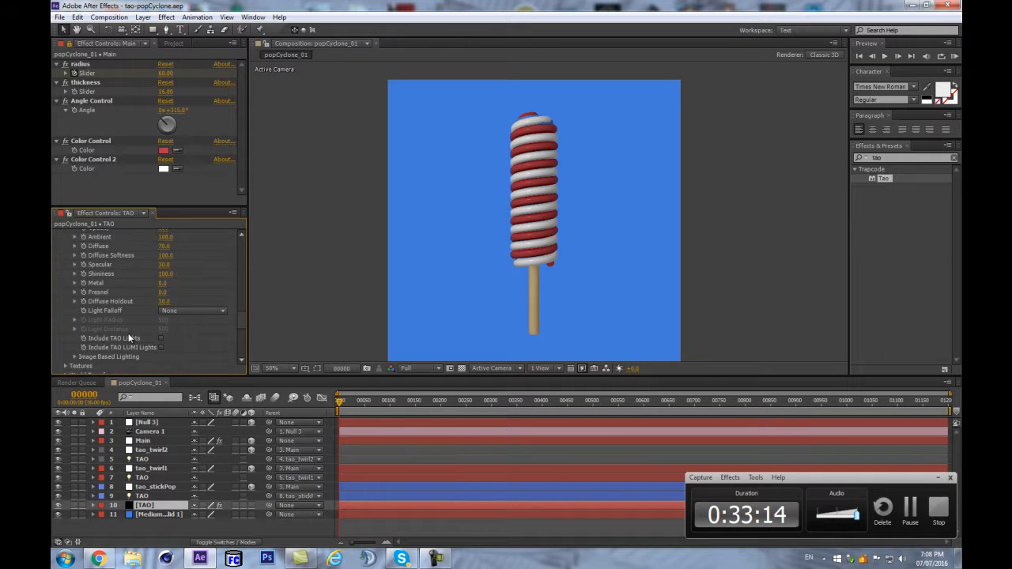
pyautogui.click(74, 362)
pyautogui.scroll(-2, 100, 360)
pyautogui.scroll(-1, 173, 316)
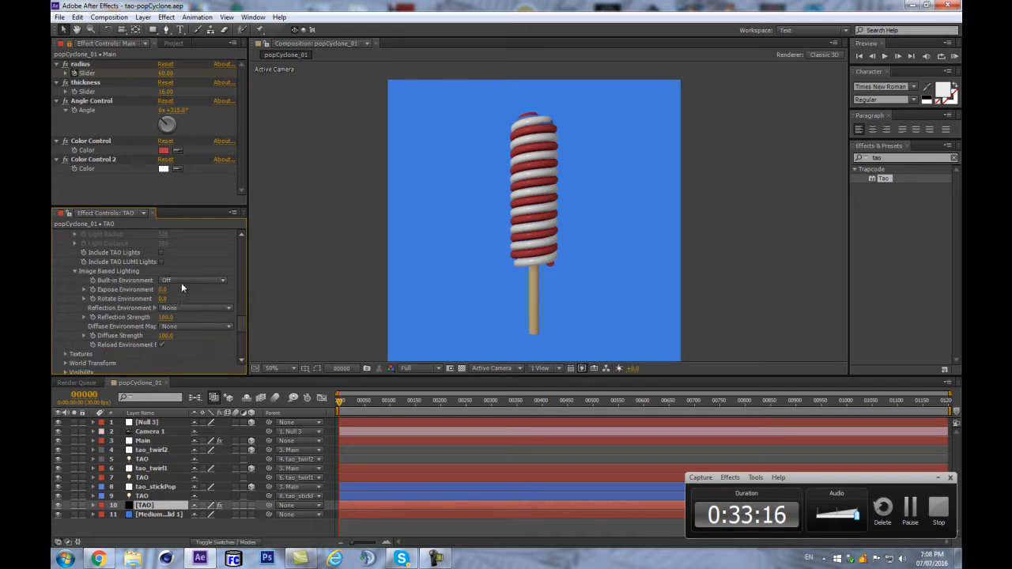
# - Set Tao's built-in lighting environment to Bus Garage and view the popsicle enlarged
pyautogui.click(180, 281)
pyautogui.click(192, 359)
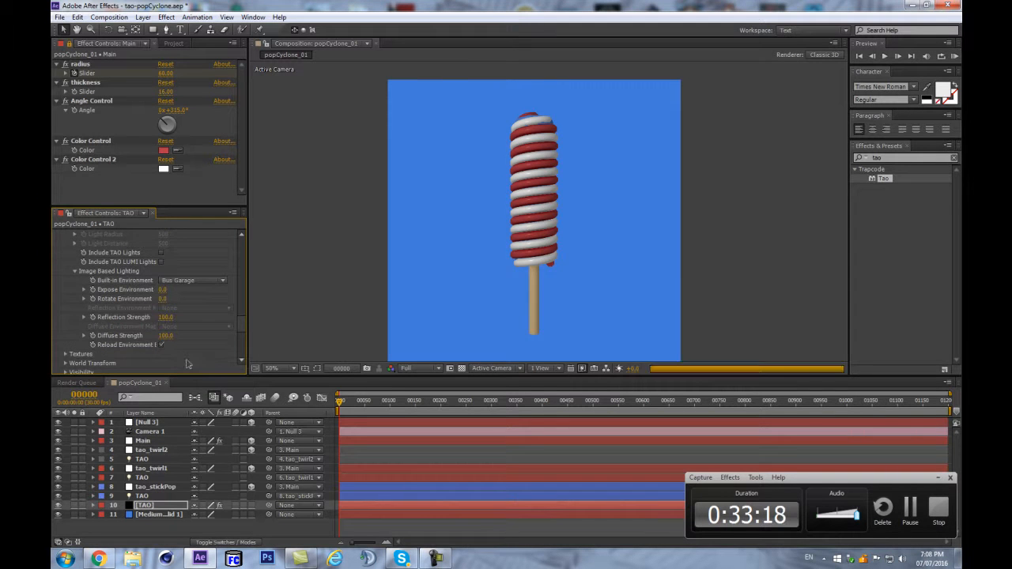
pyautogui.scroll(2, 547, 220)
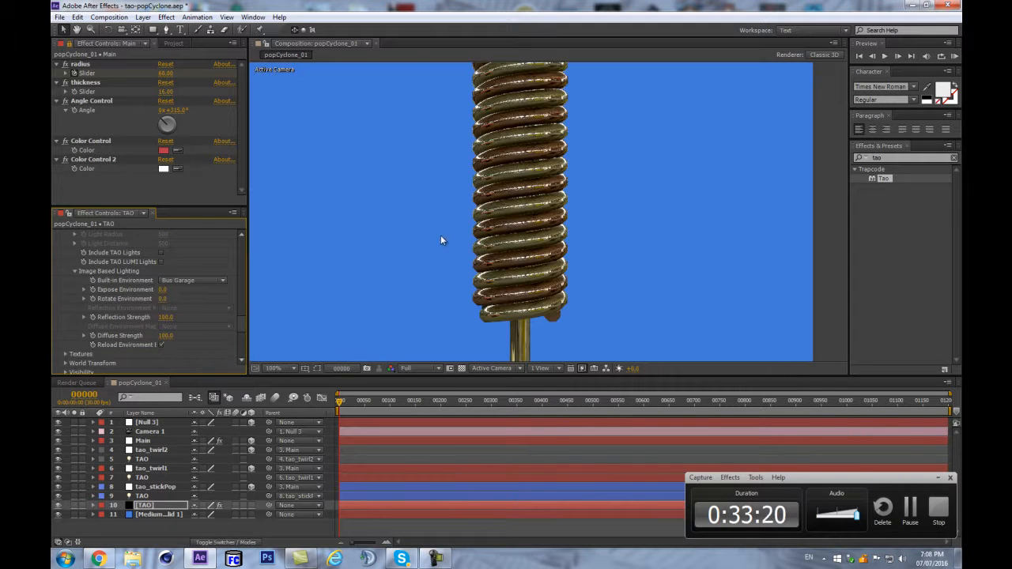
# - Set Tao's environment Reflection Strength to 12 and Diffuse Strength to about 449
pyautogui.click(168, 317)
pyautogui.write('12')
pyautogui.press('Return')
pyautogui.moveTo(165, 337); pyautogui.dragTo(339, 315)
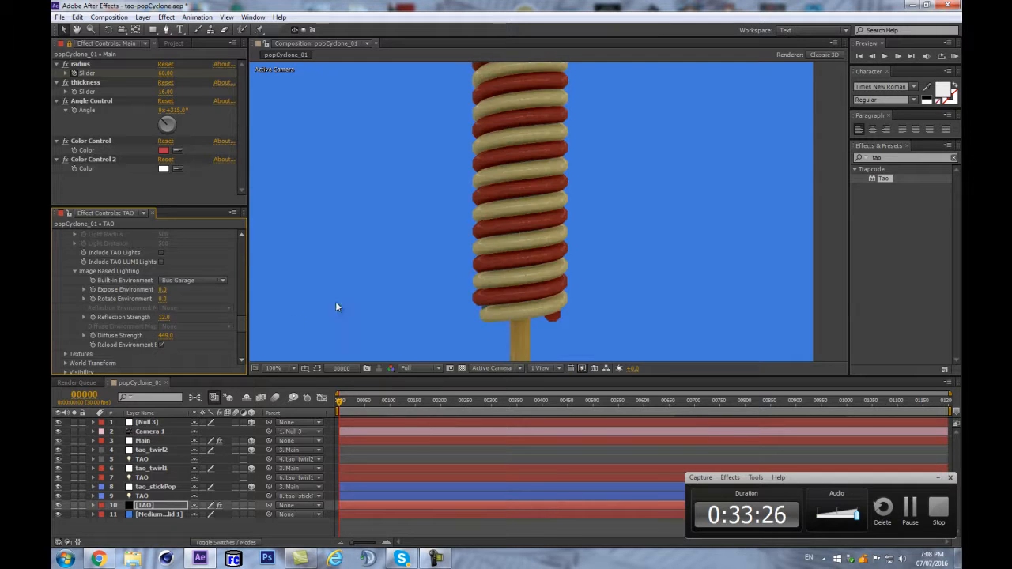
pyautogui.scroll(-3, 446, 263)
pyautogui.scroll(3, 398, 280)
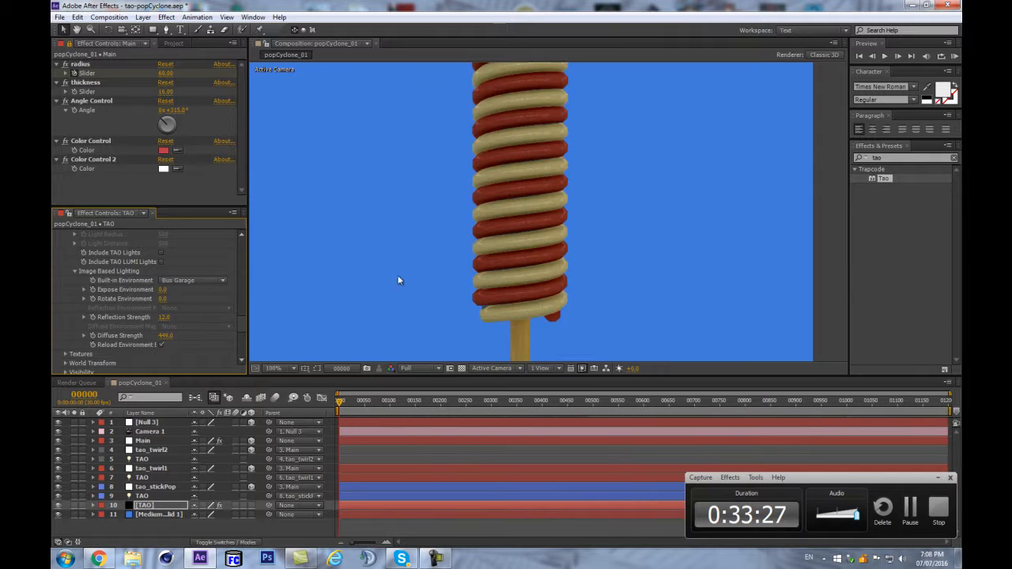
# - Switch Tao's built-in lighting environment to Graffiti Ruin
pyautogui.click(164, 282)
pyautogui.click(197, 352)
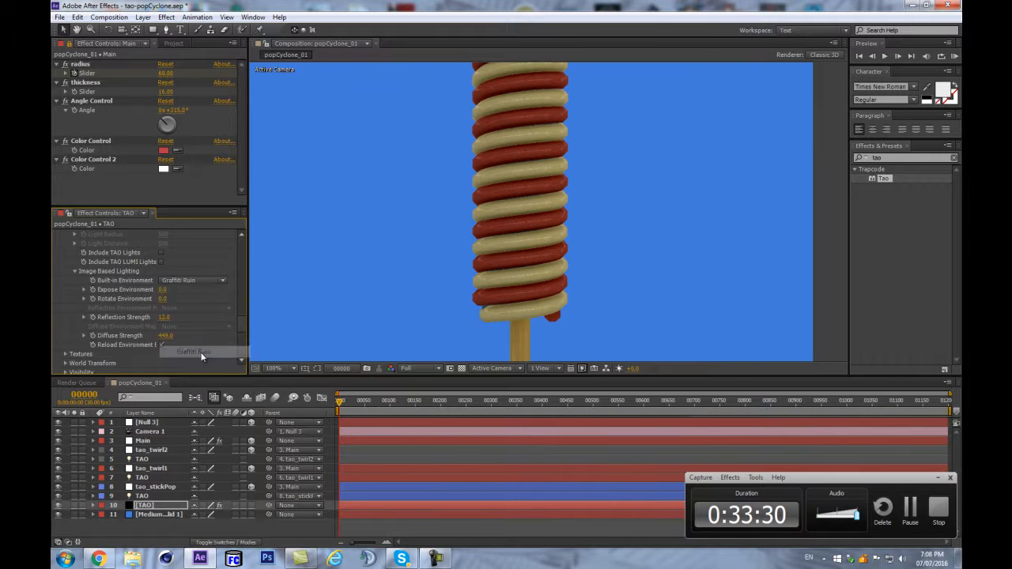
pyautogui.scroll(-3, 461, 222)
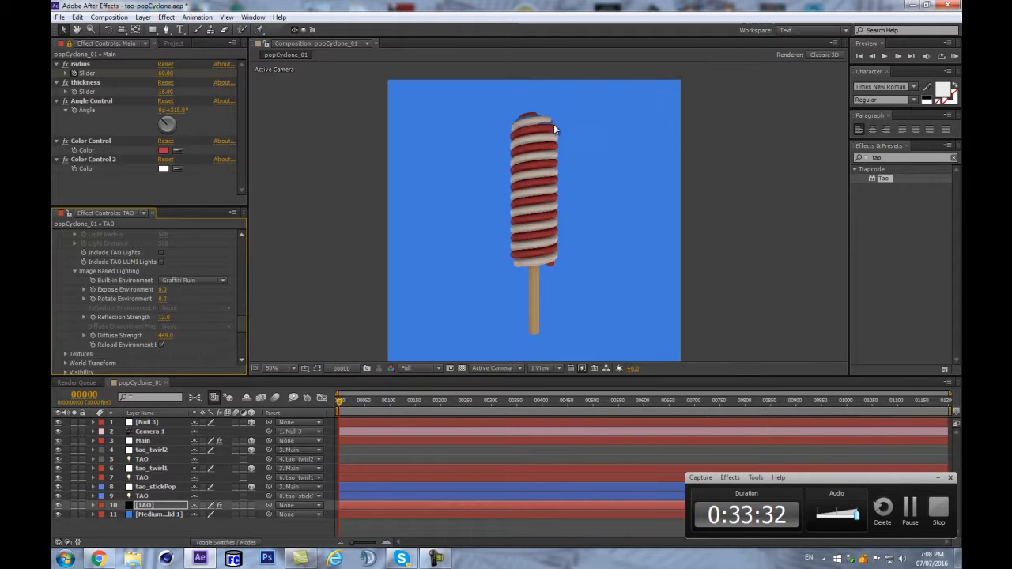
pyautogui.scroll(3, 429, 142)
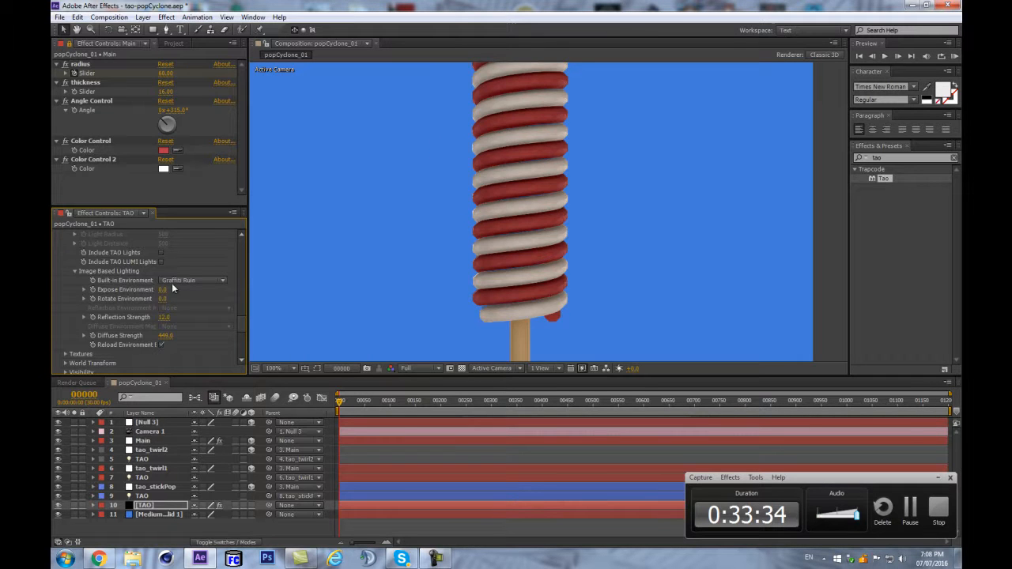
# - Check the popsicle's shading up close and raise Tao's Fresnel to about 54 in Material & Lighting
pyautogui.scroll(1, 528, 253)
pyautogui.scroll(-1, 522, 253)
pyautogui.scroll(-1, 518, 255)
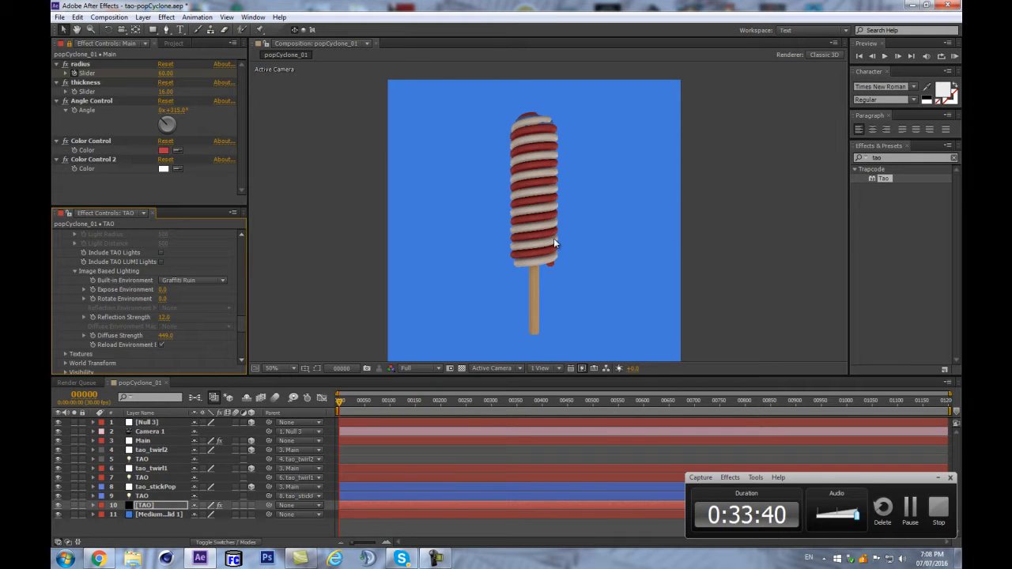
pyautogui.scroll(2, 554, 243)
pyautogui.scroll(1, 553, 243)
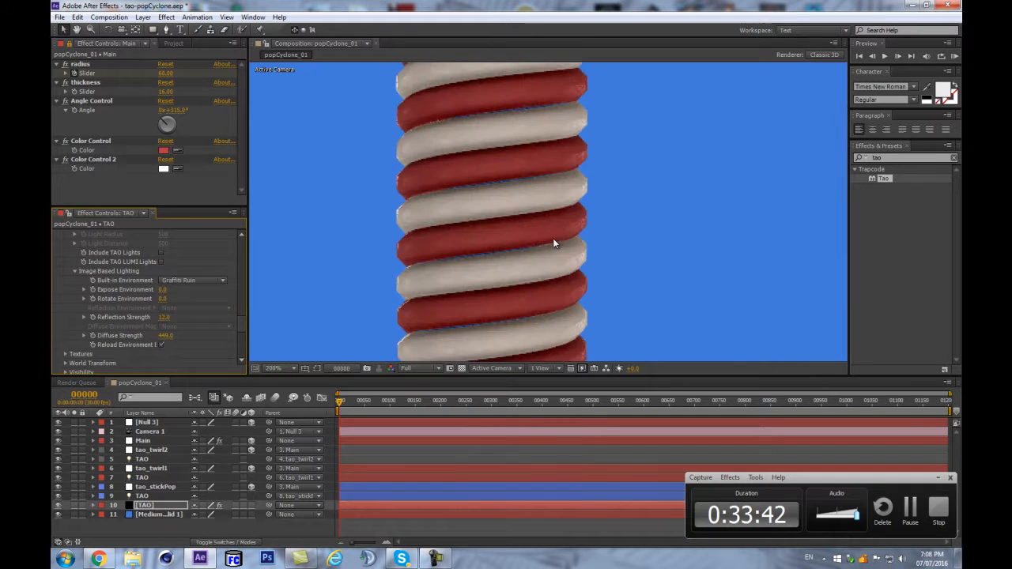
pyautogui.scroll(-1, 553, 242)
pyautogui.scroll(2, 188, 309)
pyautogui.moveTo(165, 280); pyautogui.dragTo(191, 277)
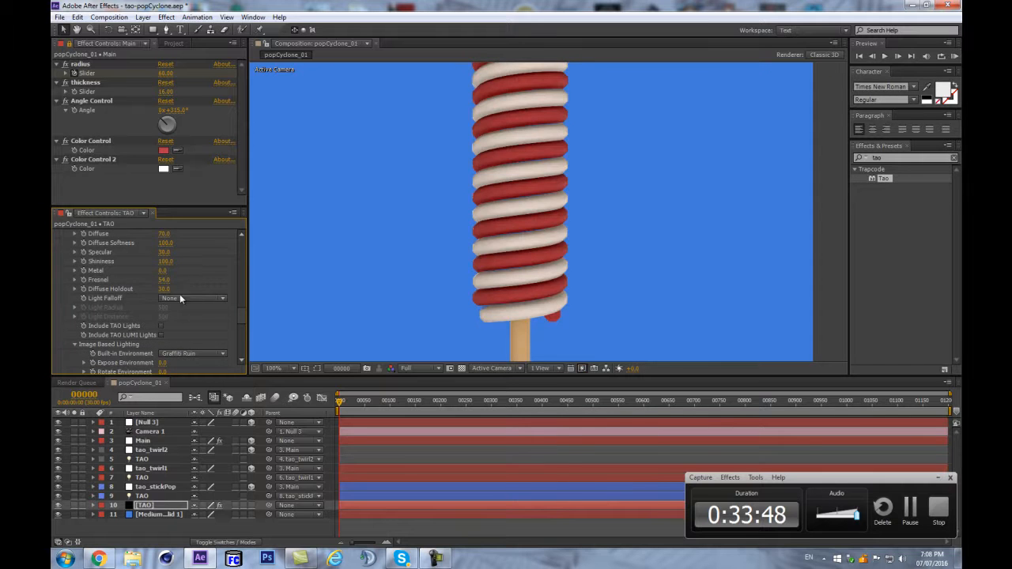
# - Raise Tao's environment Reflection Strength to 41 and check the coils' reflections up close
pyautogui.scroll(-2, 176, 306)
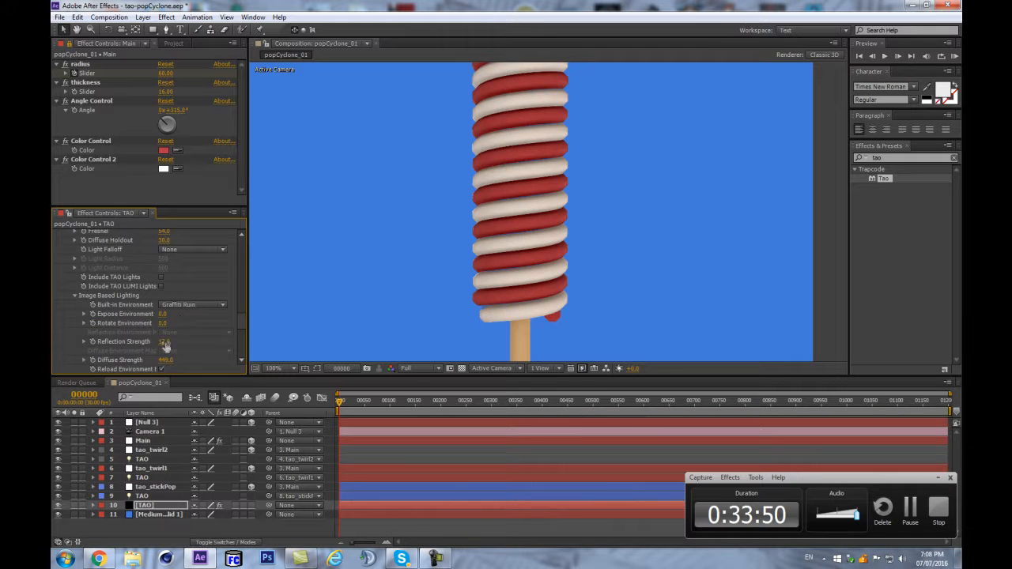
pyautogui.moveTo(165, 342); pyautogui.dragTo(183, 340)
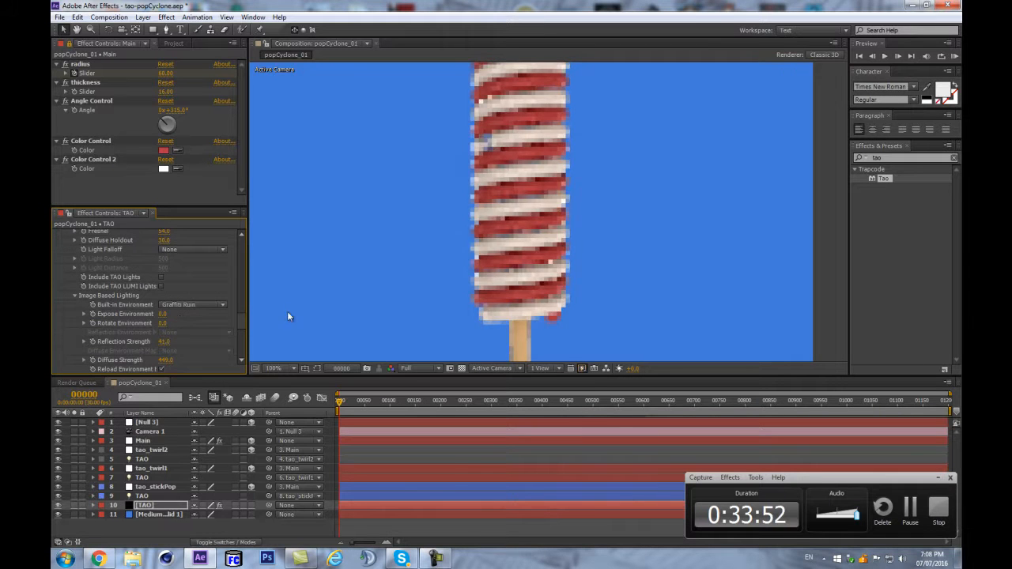
pyautogui.press('.')
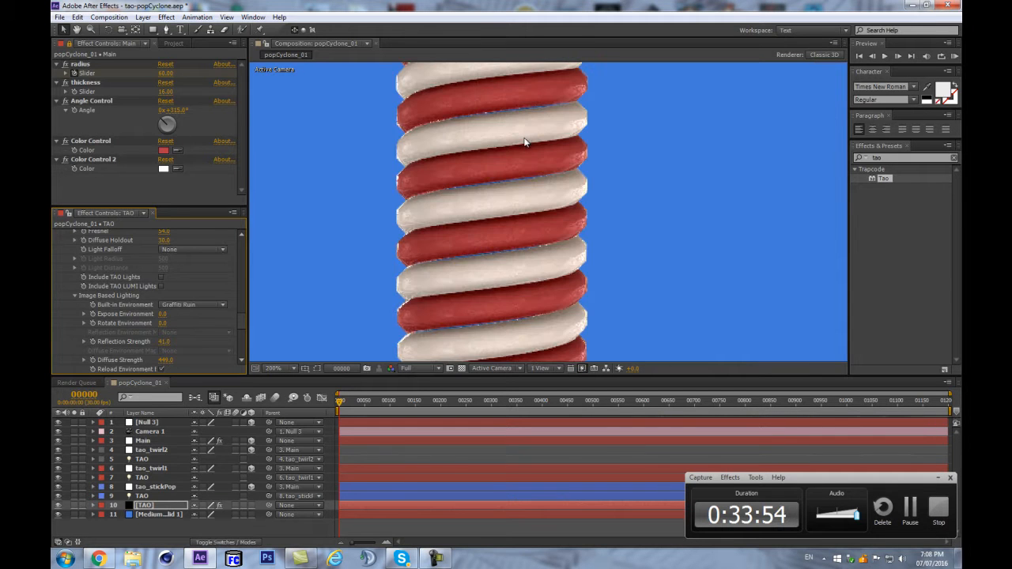
pyautogui.press('.')
pyautogui.press(',')
pyautogui.press(',')
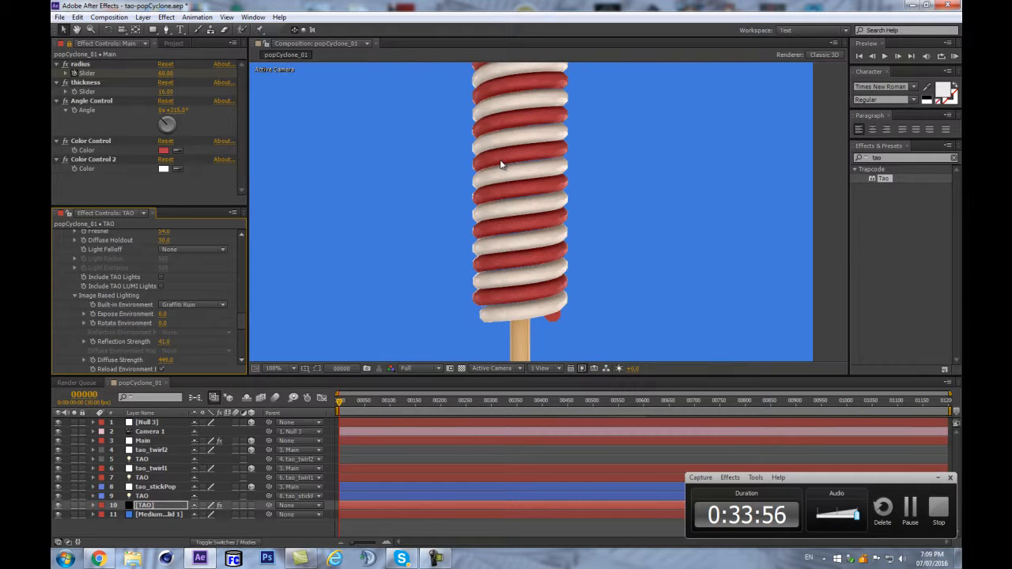
# - Examine the popsicle's tip and coil edges up close and bring Tao's Segment settings into view
pyautogui.press('.')
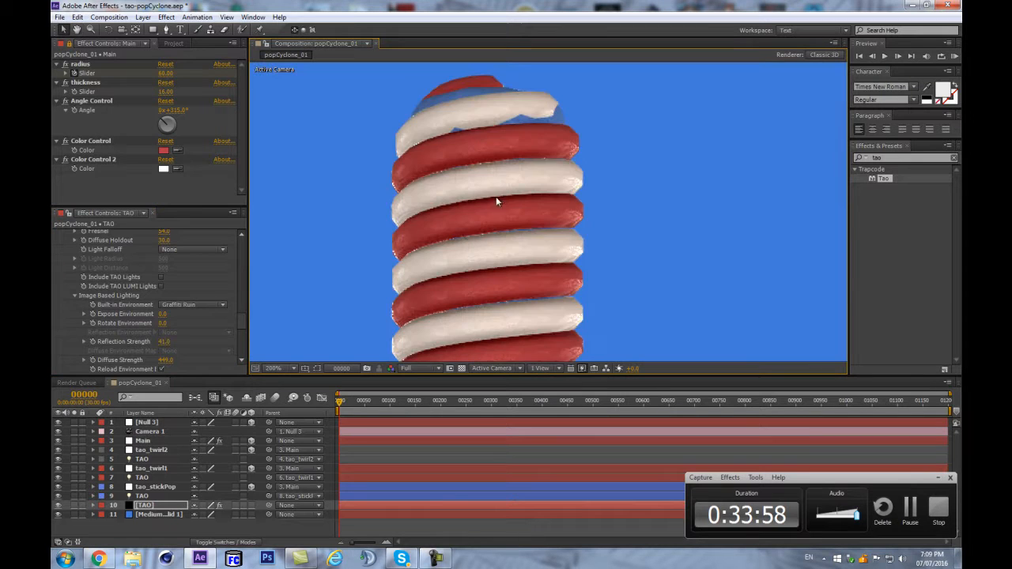
pyautogui.press(',')
pyautogui.moveTo(323, 278); pyautogui.dragTo(357, 172)
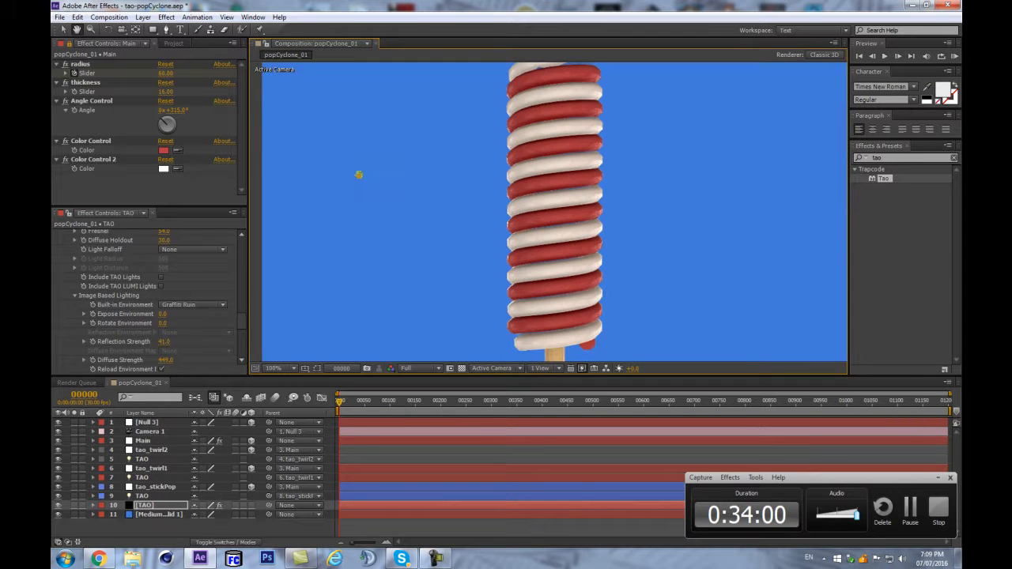
pyautogui.click(486, 227)
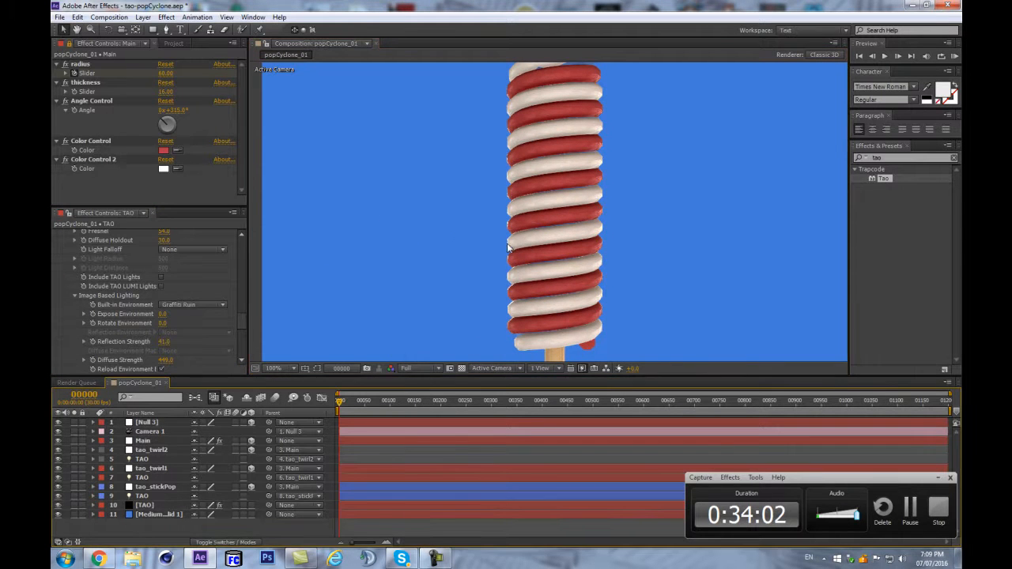
pyautogui.press(',')
pyautogui.press('.')
pyautogui.scroll(-10, 63, 248)
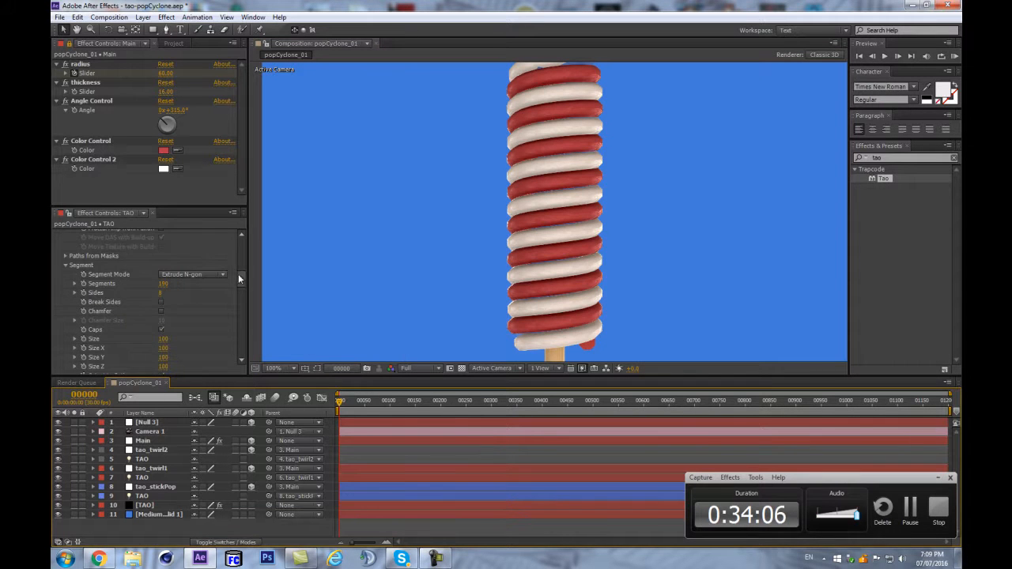
# - Collapse the Tao effect's settings, clear the layer selection and save the project
pyautogui.scroll(10, 64, 249)
pyautogui.click(58, 235)
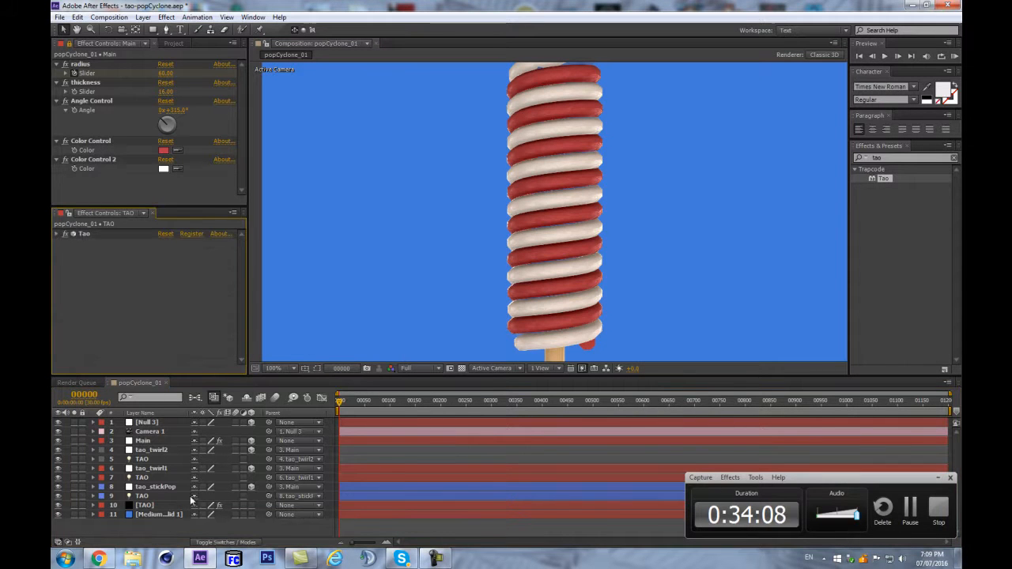
pyautogui.click(152, 522)
pyautogui.hotkey('ctrl', 's')
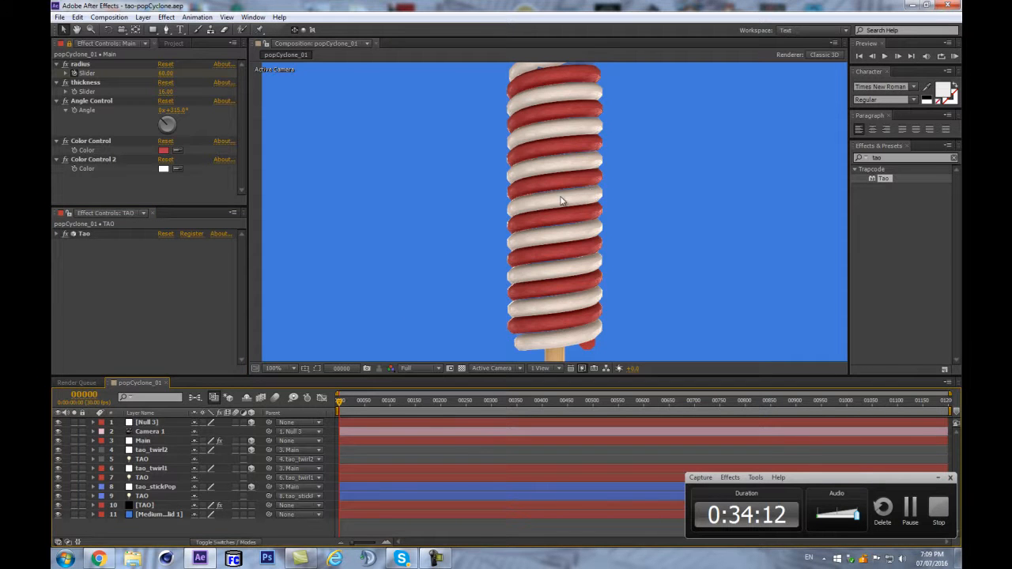
# - Compare the whole popsicle with its coils up close and bring the project's item list into view
pyautogui.scroll(-2, 563, 201)
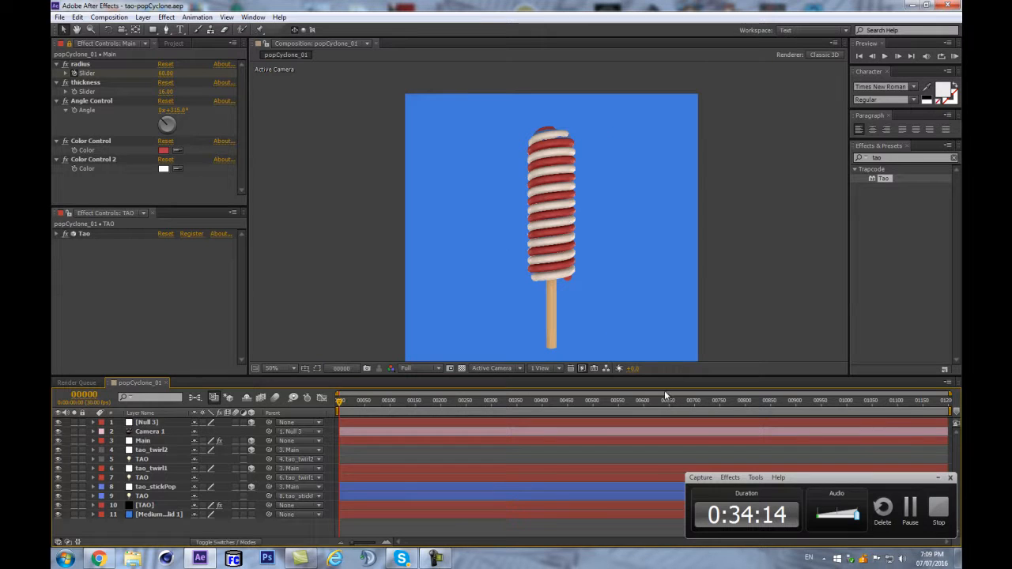
pyautogui.scroll(2, 587, 237)
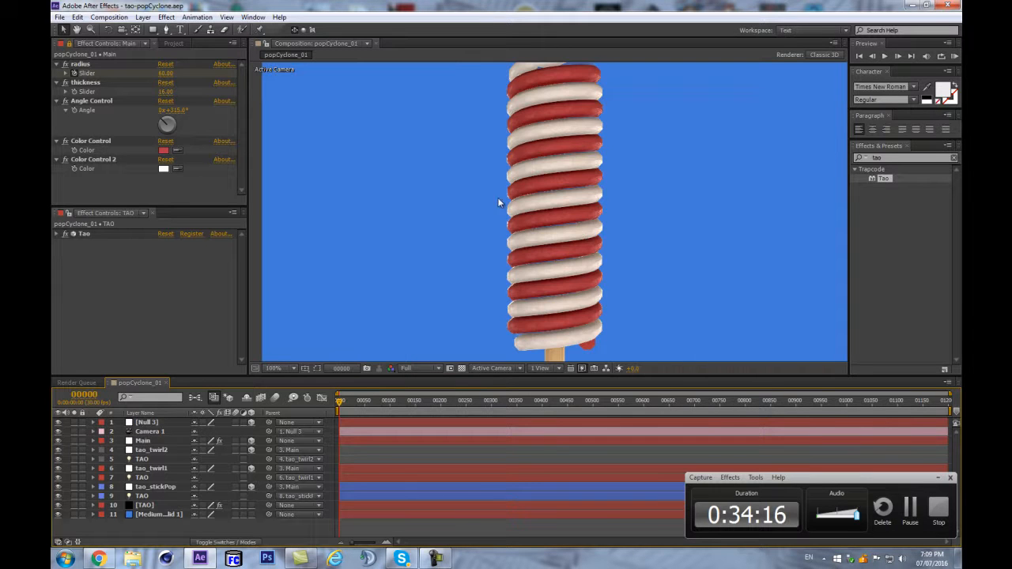
pyautogui.scroll(-2, 460, 182)
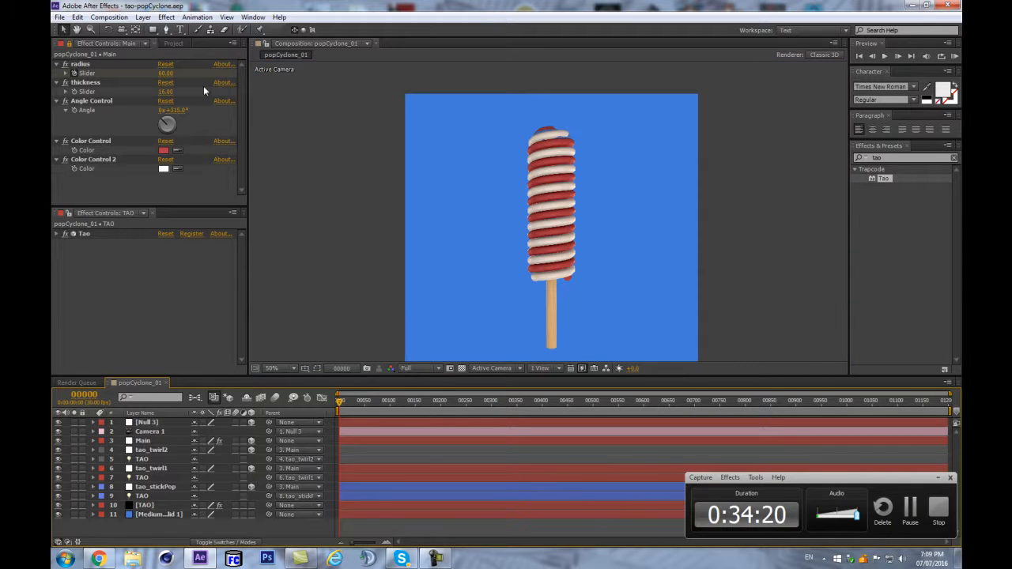
pyautogui.click(175, 43)
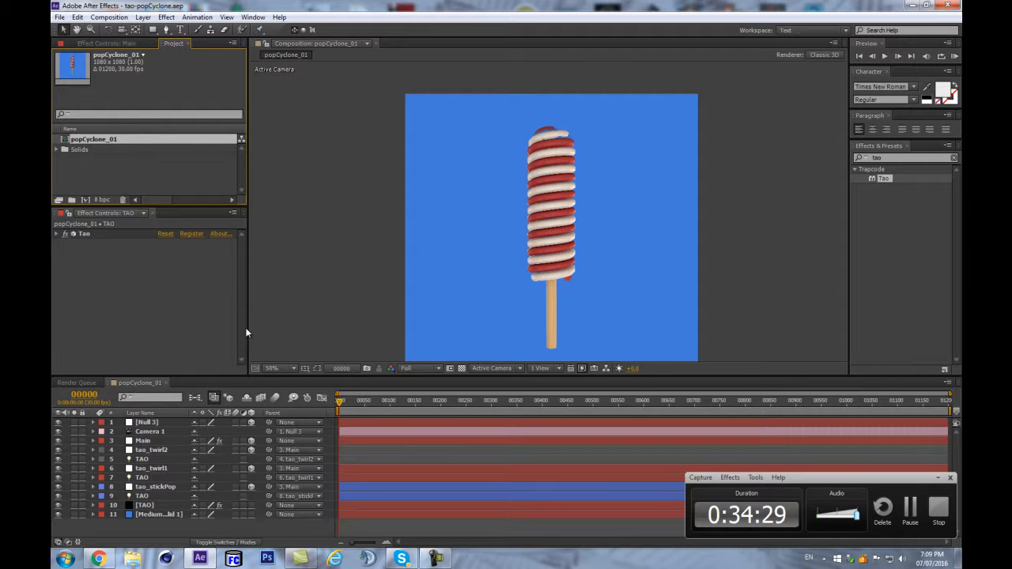
pyautogui.press('.')
pyautogui.press(',')
pyautogui.press('.')
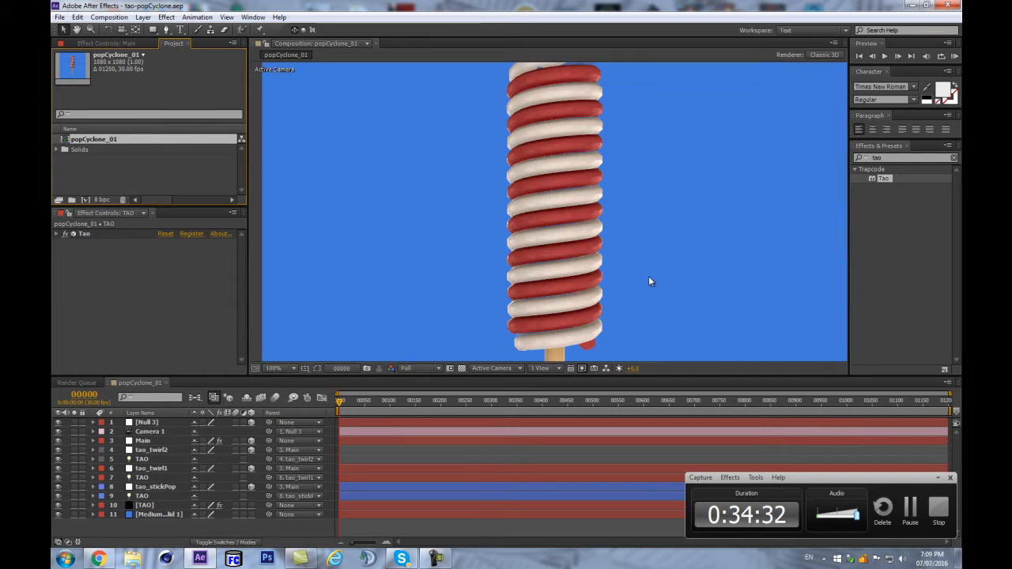
# - Switch to Chrome and read NormalMap-Online's instructions on generating normal maps from height maps and pictures
pyautogui.click(97, 559)
pyautogui.click(405, 6)
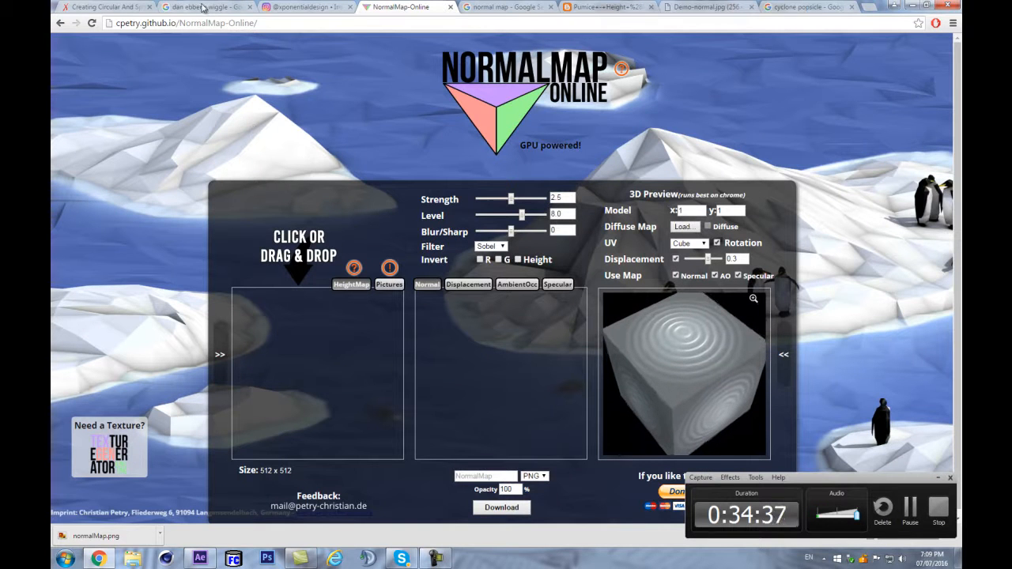
pyautogui.scroll(-1, 242, 255)
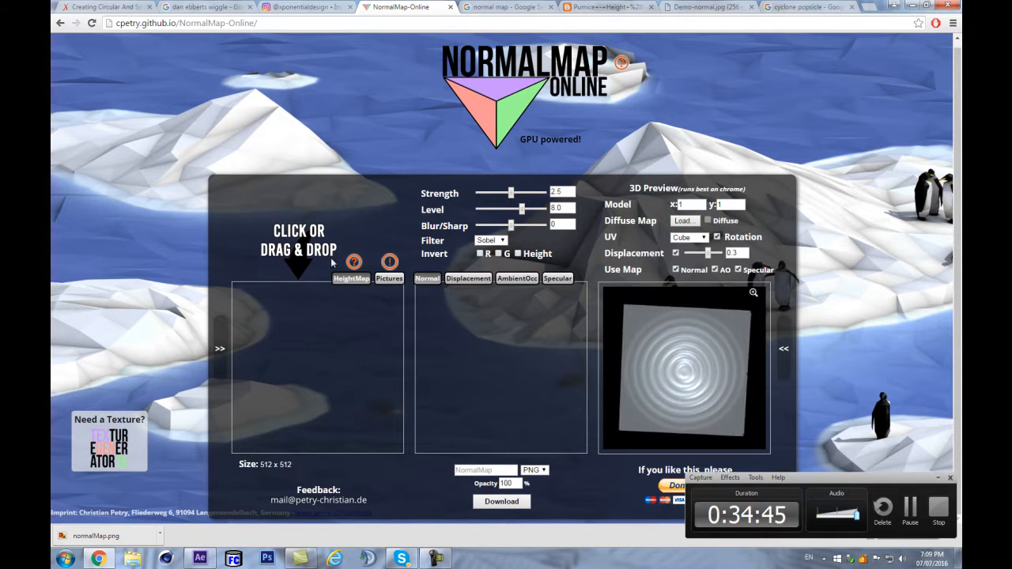
pyautogui.click(353, 261)
pyautogui.scroll(-1, 362, 261)
pyautogui.click(257, 251)
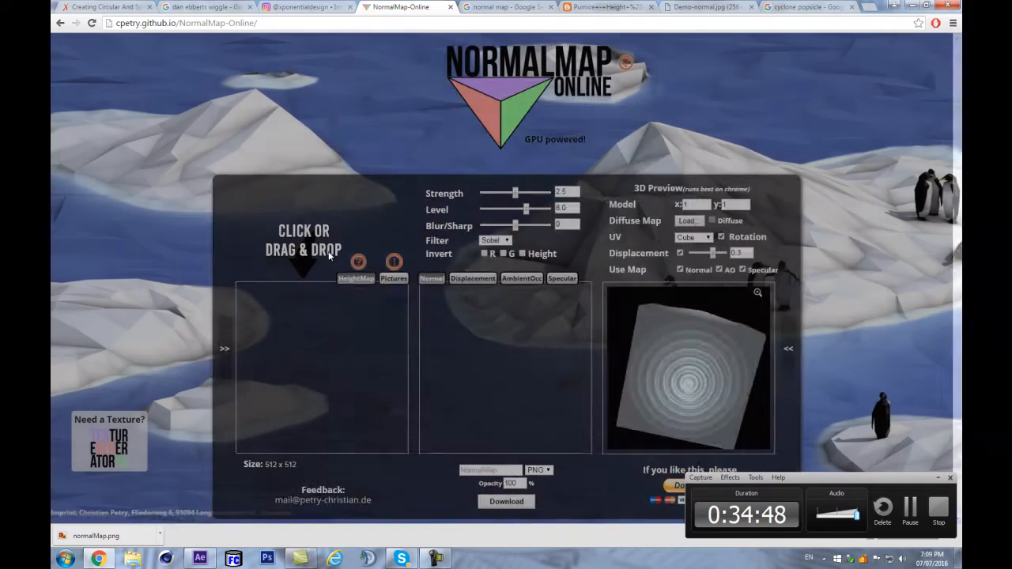
pyautogui.click(390, 262)
pyautogui.scroll(-2, 390, 264)
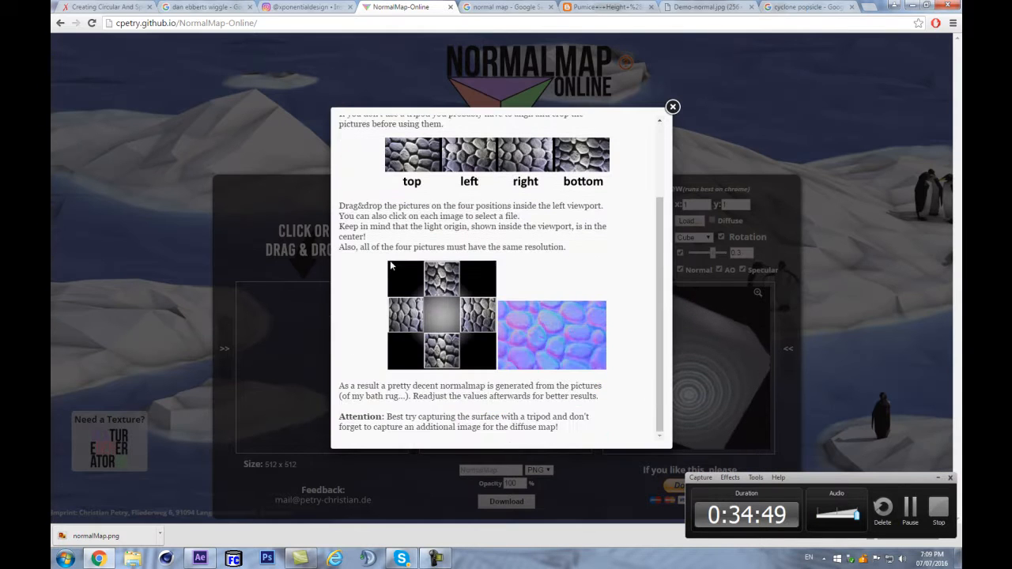
pyautogui.scroll(1, 388, 201)
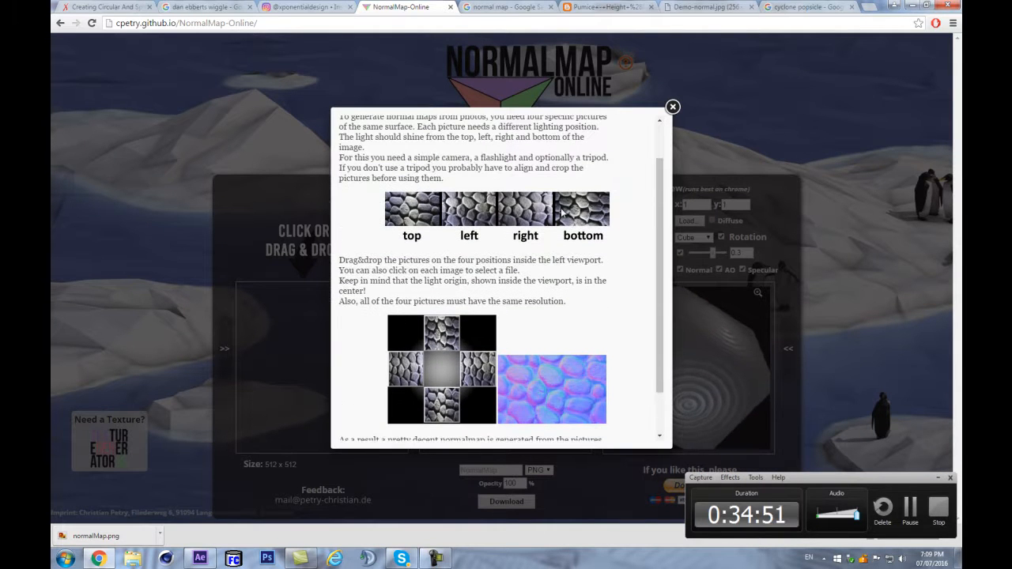
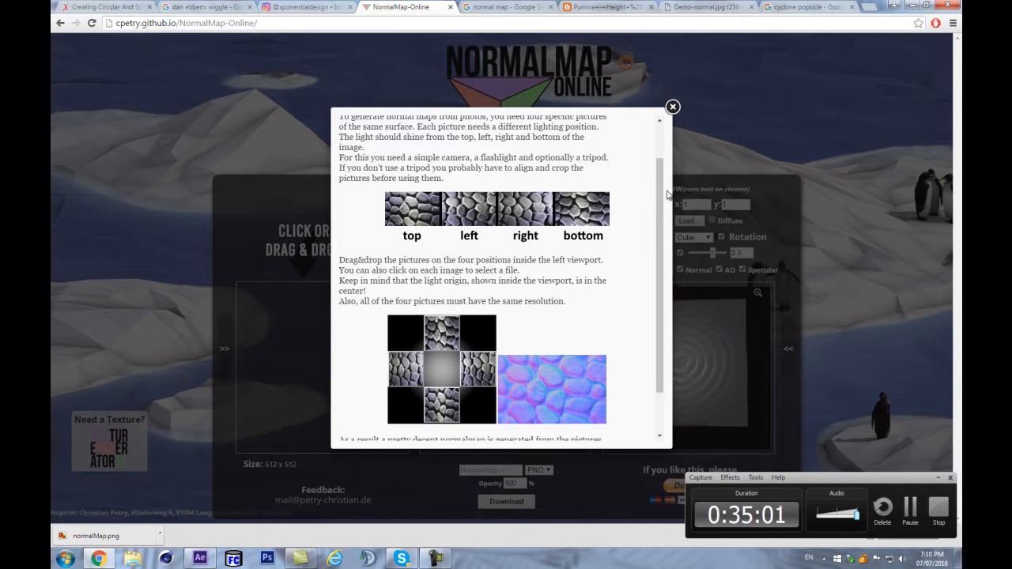
pyautogui.click(207, 253)
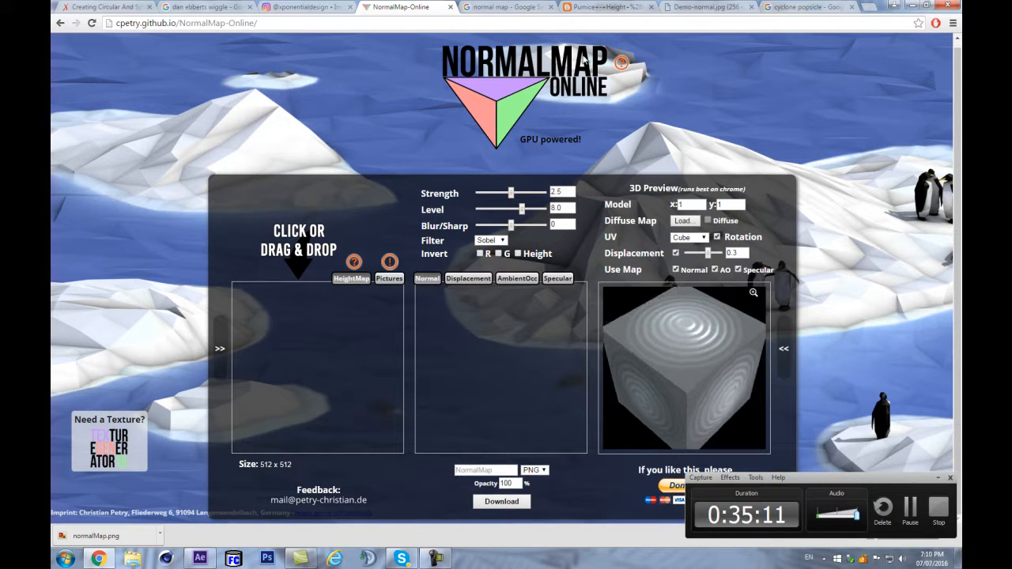
pyautogui.click(200, 558)
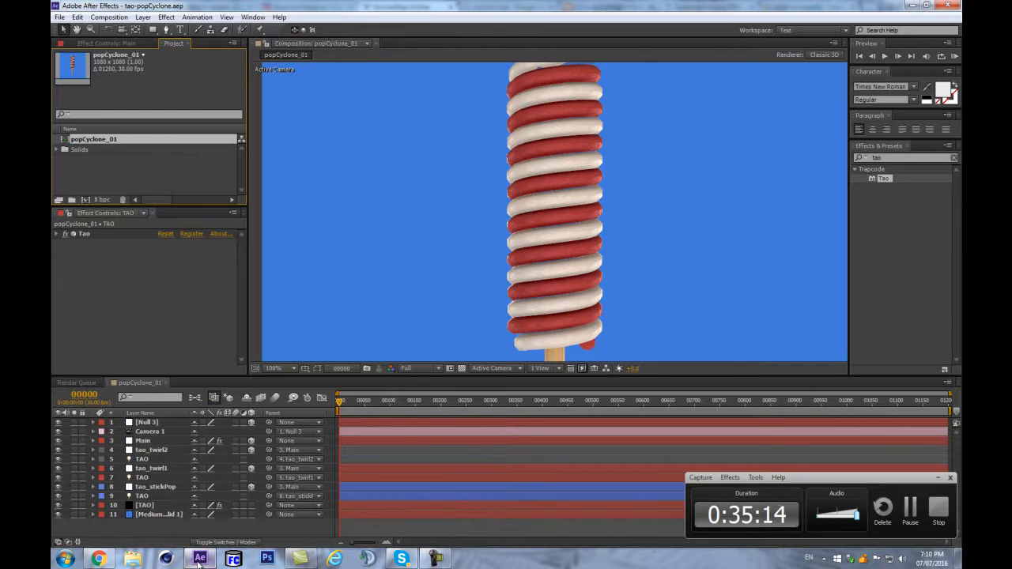
pyautogui.click(198, 560)
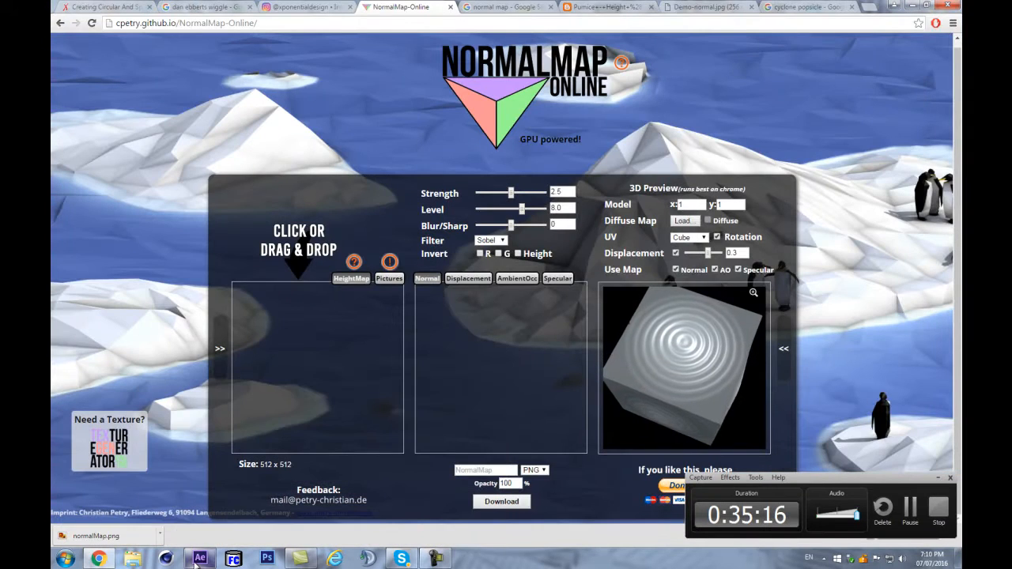
pyautogui.click(200, 559)
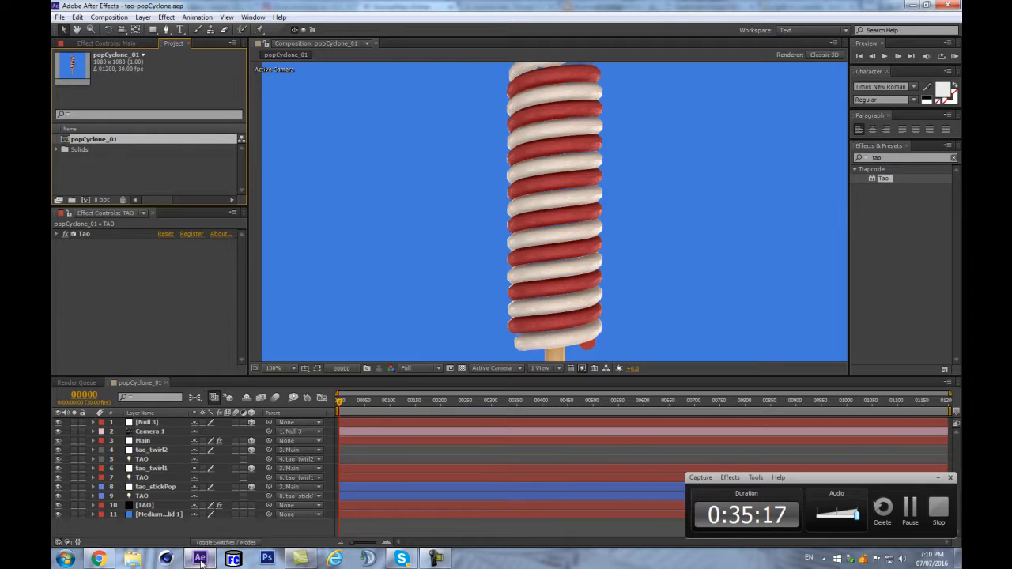
pyautogui.click(200, 559)
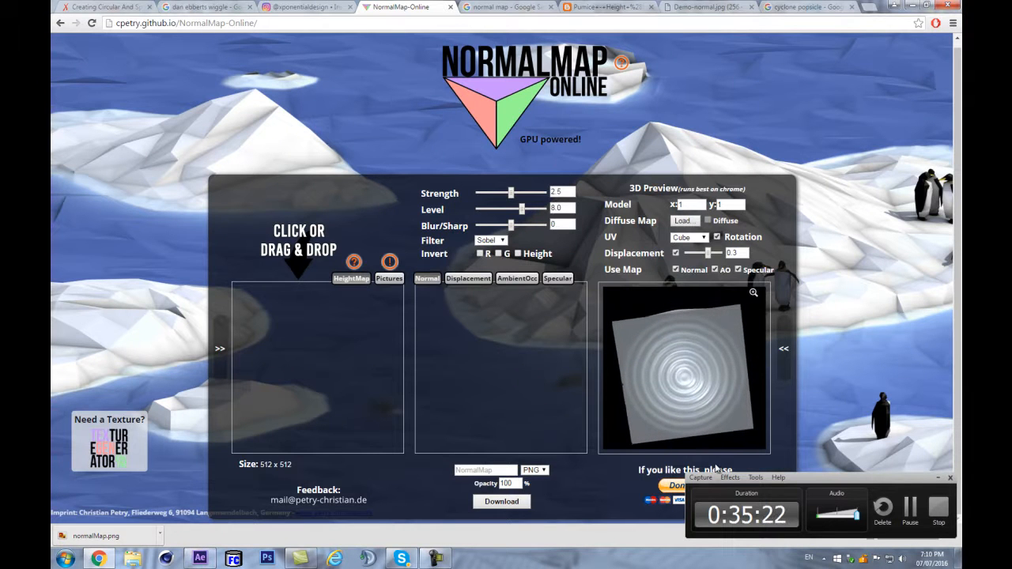
pyautogui.click(938, 477)
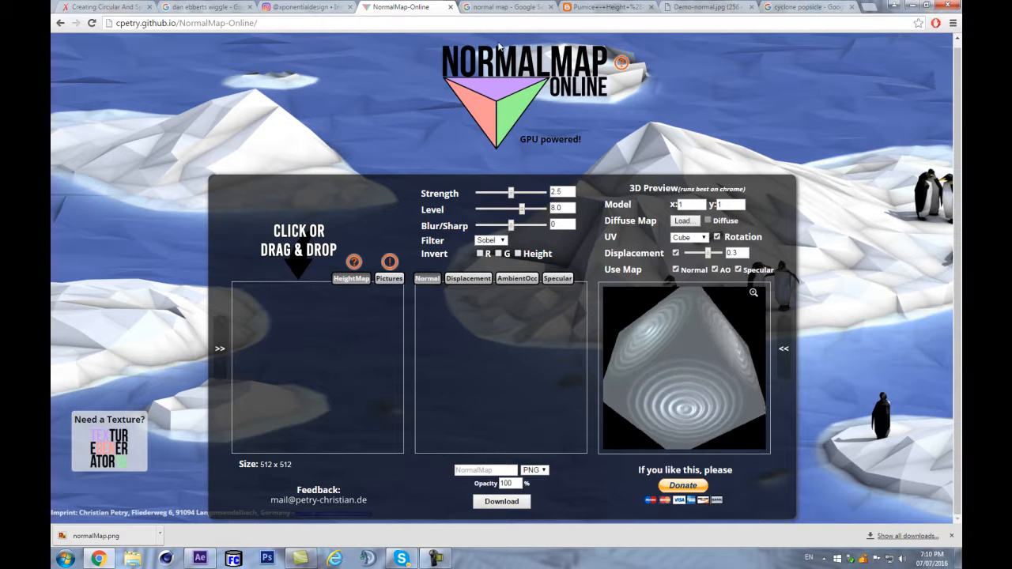
# - Examine the pitted-surface normal map in the Google image results for "normal map"
pyautogui.click(494, 7)
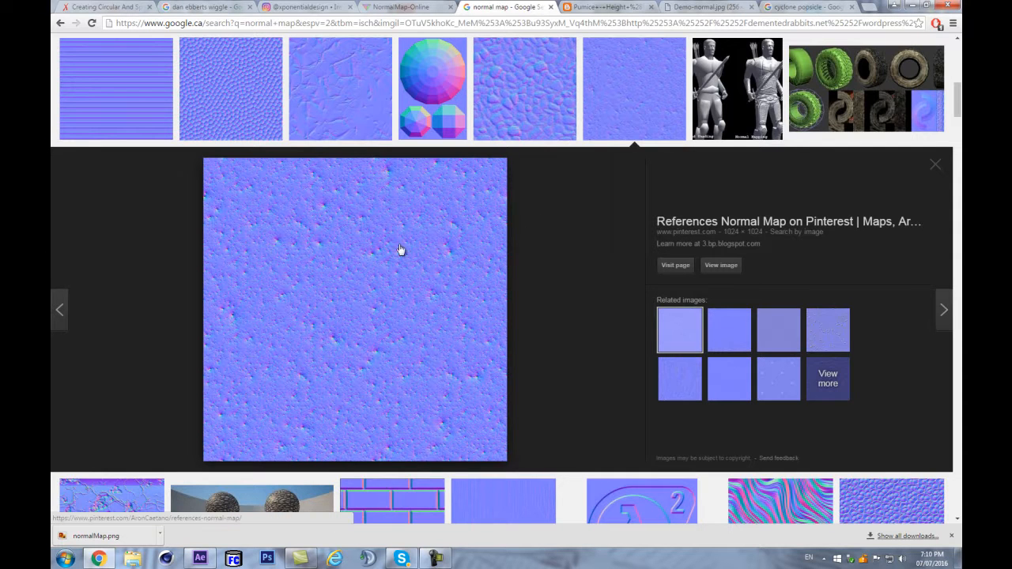
pyautogui.scroll(1, 401, 281)
pyautogui.scroll(-1, 373, 302)
pyautogui.click(200, 558)
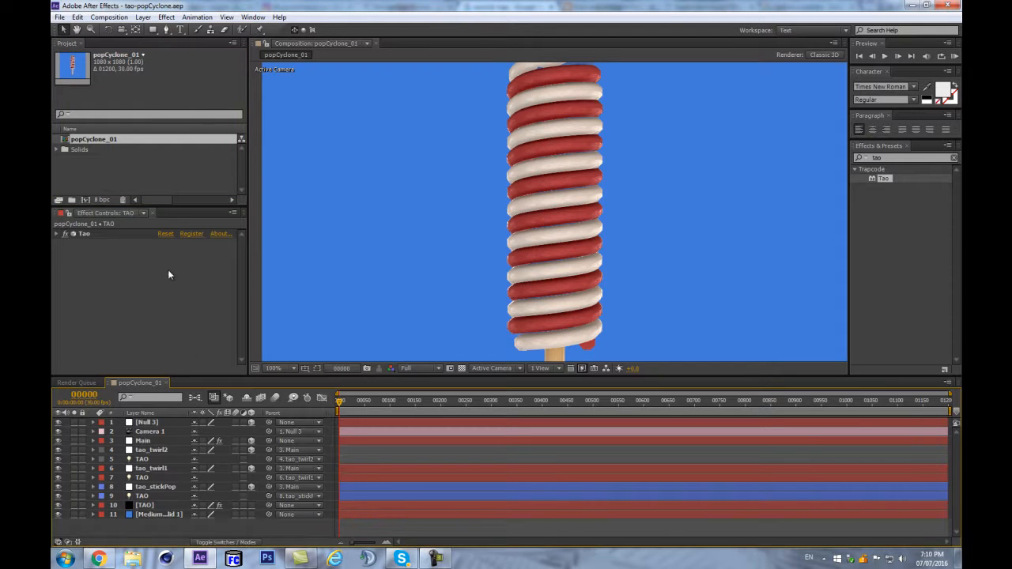
pyautogui.click(98, 558)
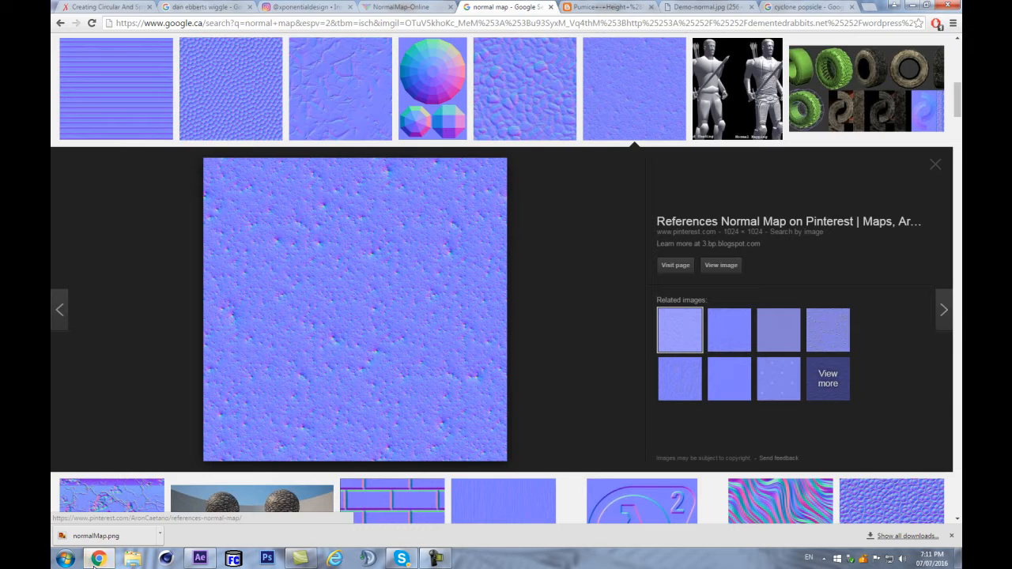
# - Save the full-size pumice normal map image as a PNG into the tao-popCyclone project folder
pyautogui.click(624, 5)
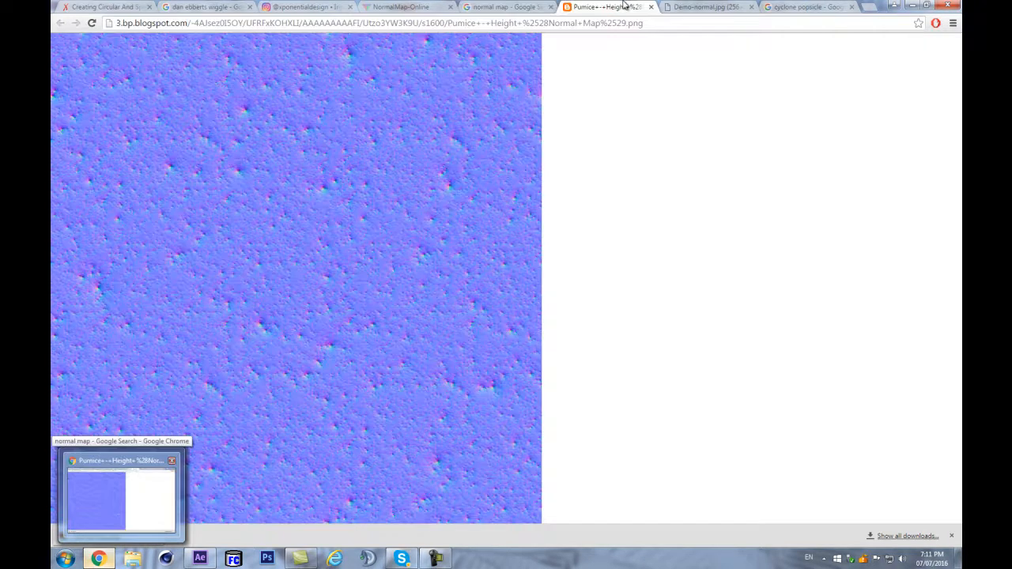
pyautogui.rightClick(319, 186)
pyautogui.click(348, 206)
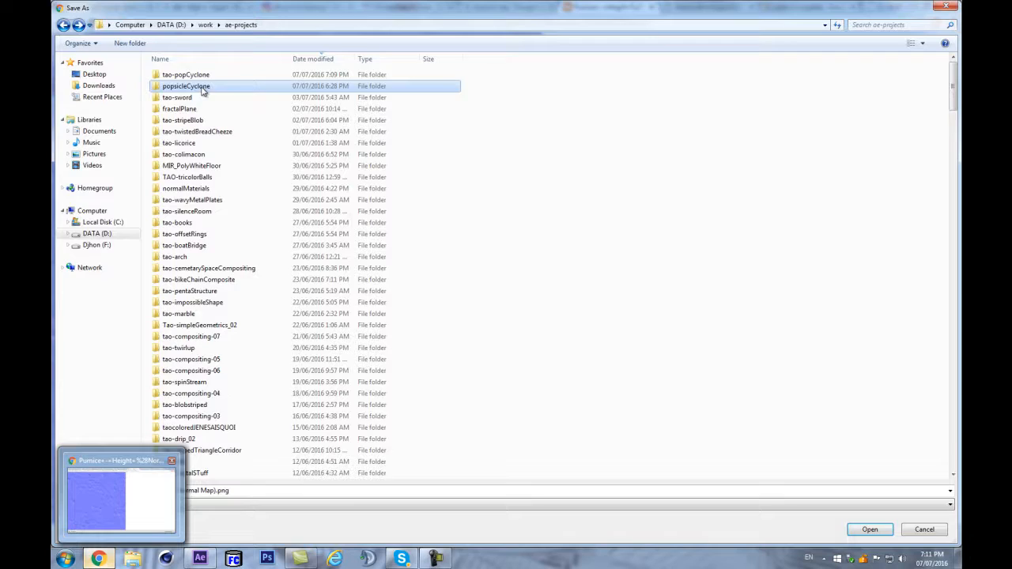
pyautogui.doubleClick(198, 74)
pyautogui.click(867, 528)
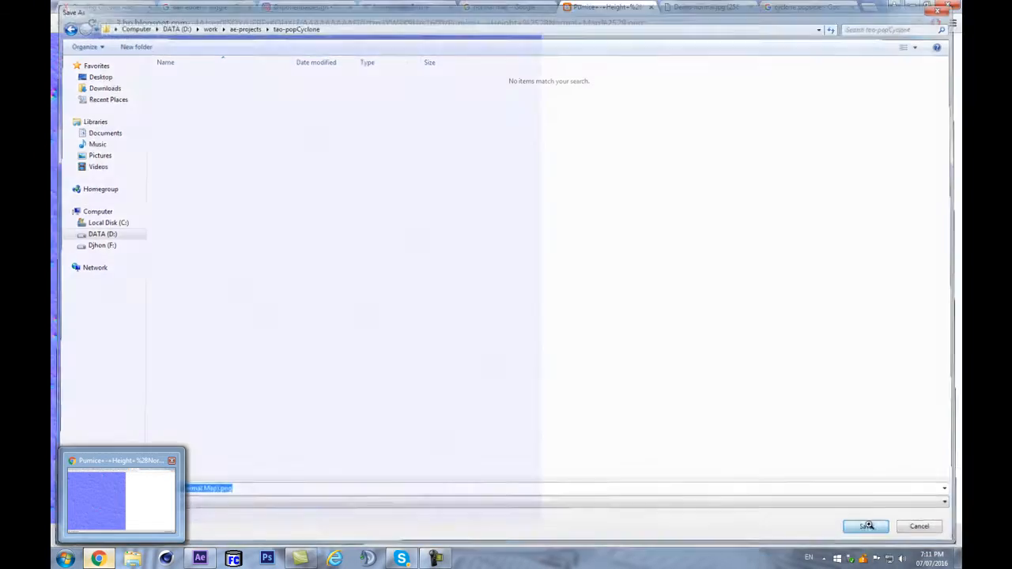
# - Switch to After Effects, import Pumice - Height (Normal Map).png and create a new composition from it
pyautogui.click(200, 559)
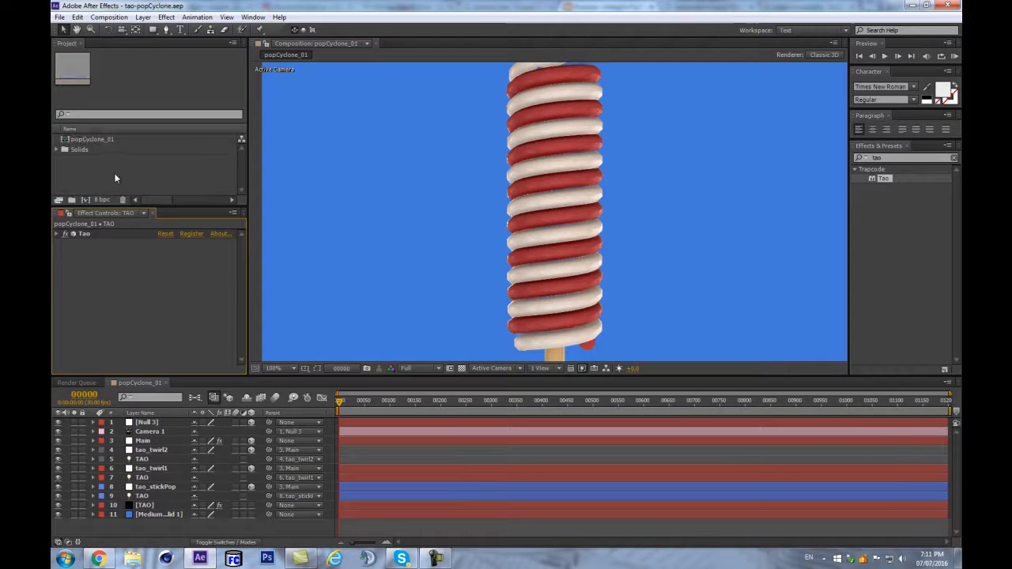
pyautogui.doubleClick(114, 178)
pyautogui.click(149, 77)
pyautogui.doubleClick(146, 78)
pyautogui.moveTo(119, 149); pyautogui.dragTo(86, 199)
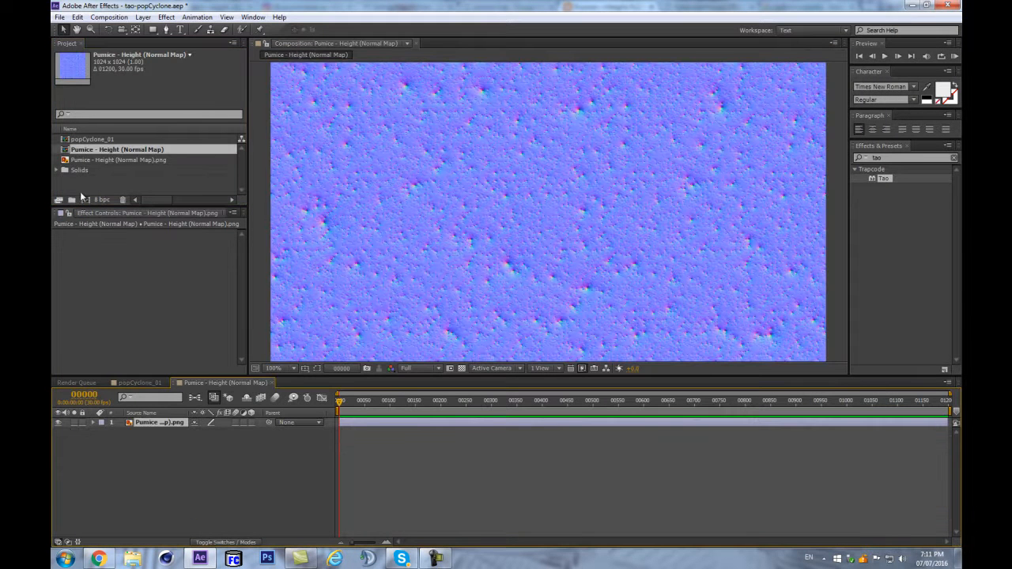
# - Add the Pumice - Height (Normal Map) composition as the bottom layer of popCyclone_01 and hide it
pyautogui.doubleClick(97, 140)
pyautogui.moveTo(99, 150); pyautogui.dragTo(56, 531)
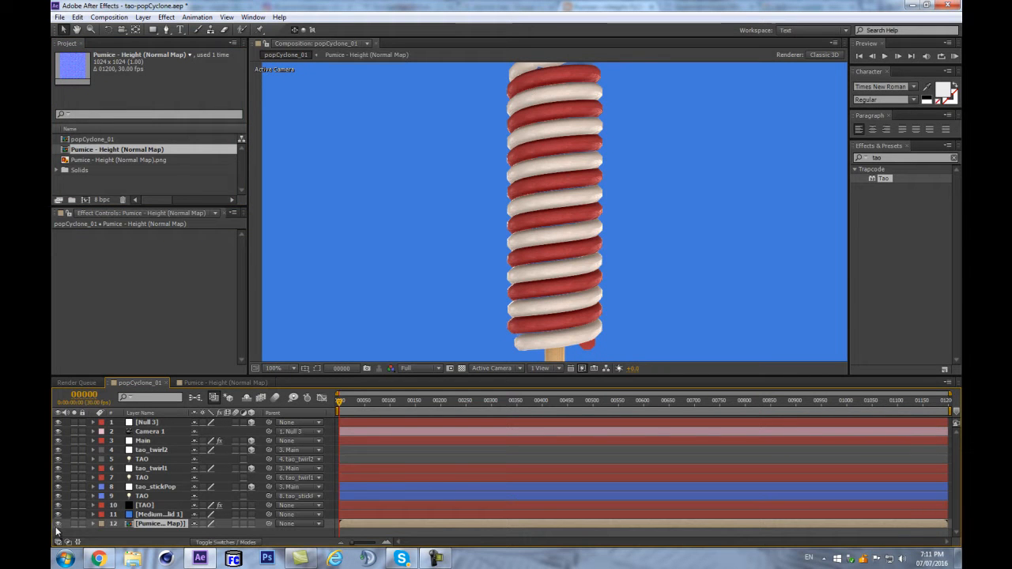
pyautogui.click(57, 525)
# - Set the TAO layer's Normal Map texture to the Pumice - Height (Normal Map) layer
pyautogui.click(145, 505)
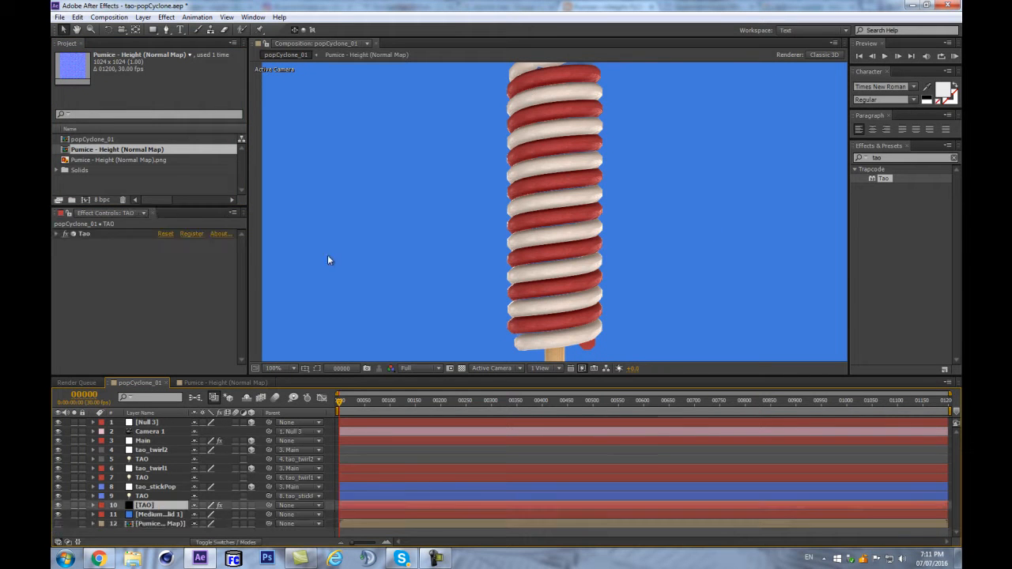
pyautogui.click(55, 233)
pyautogui.scroll(-10, 237, 324)
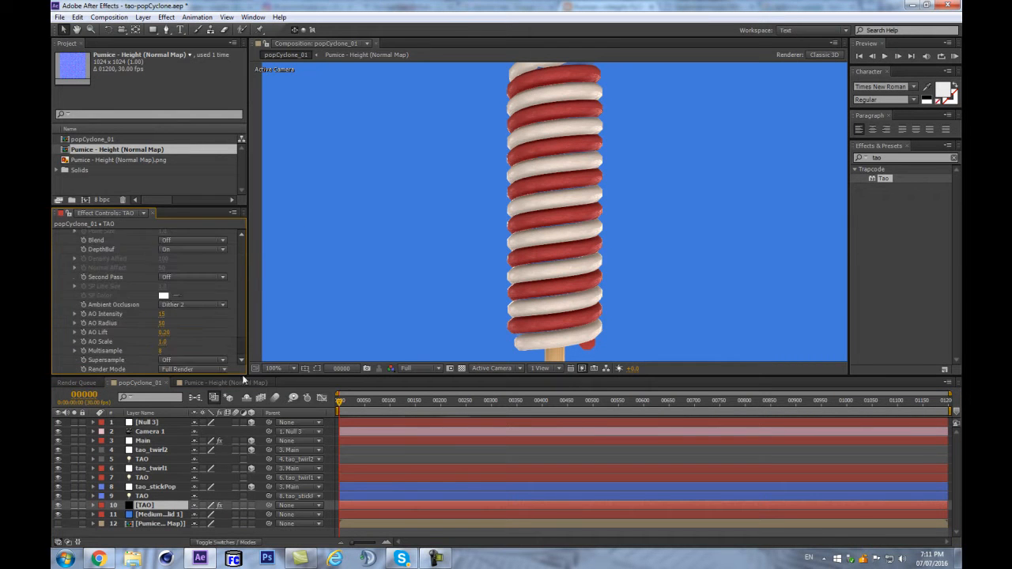
pyautogui.scroll(-5, 233, 324)
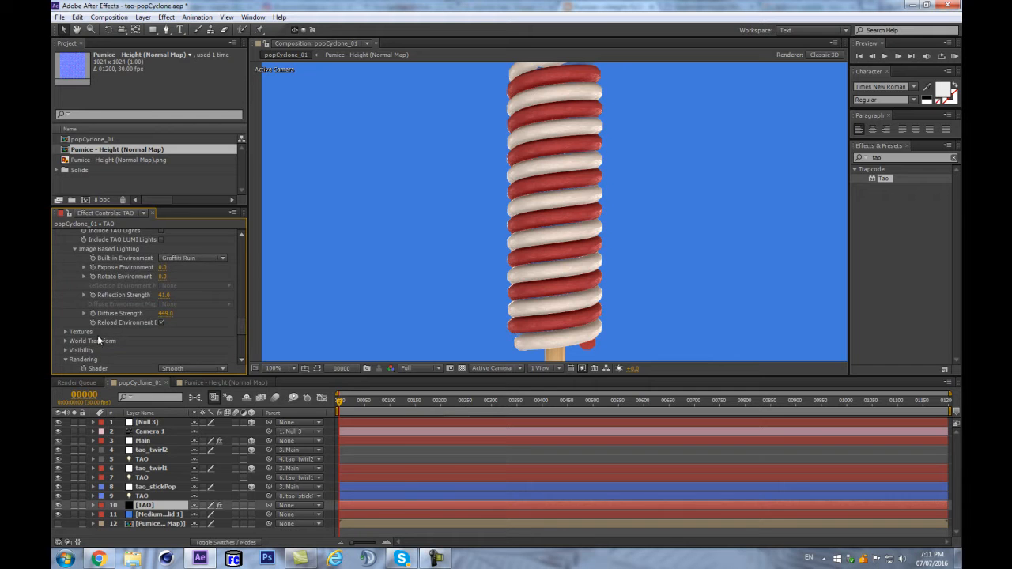
pyautogui.scroll(-1, 71, 331)
pyautogui.scroll(3, 78, 309)
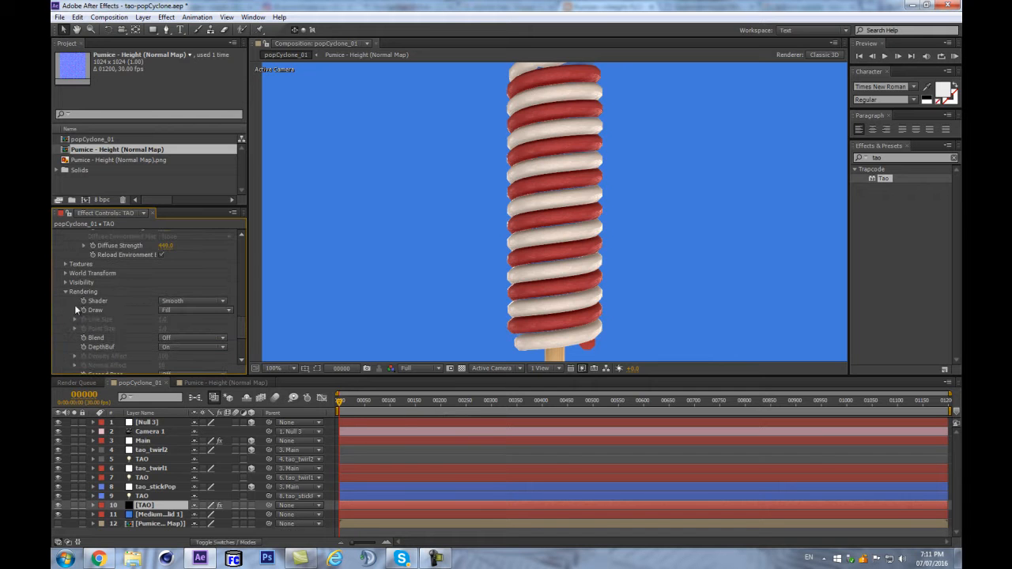
pyautogui.click(64, 263)
pyautogui.scroll(-1, 64, 264)
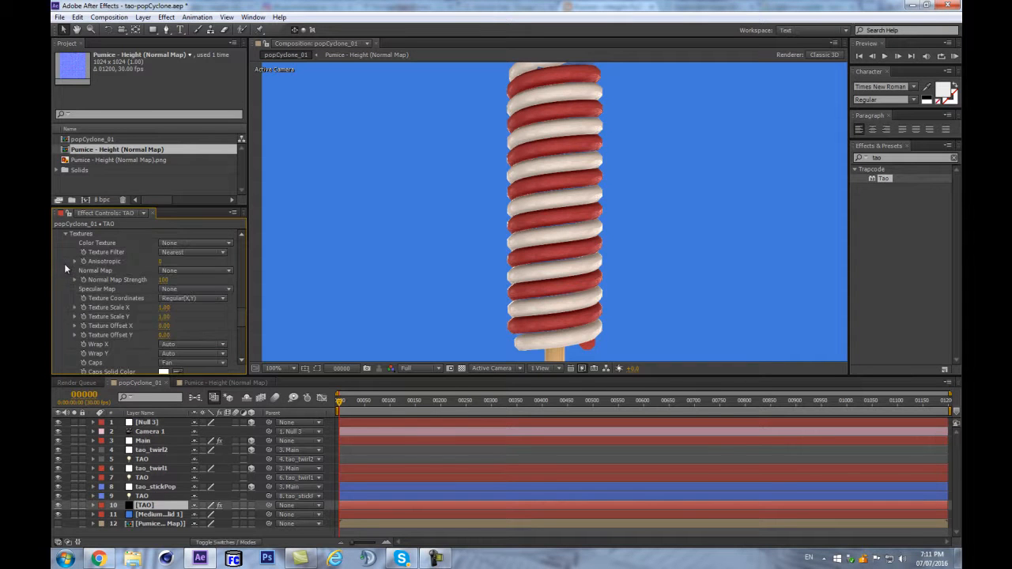
pyautogui.click(204, 272)
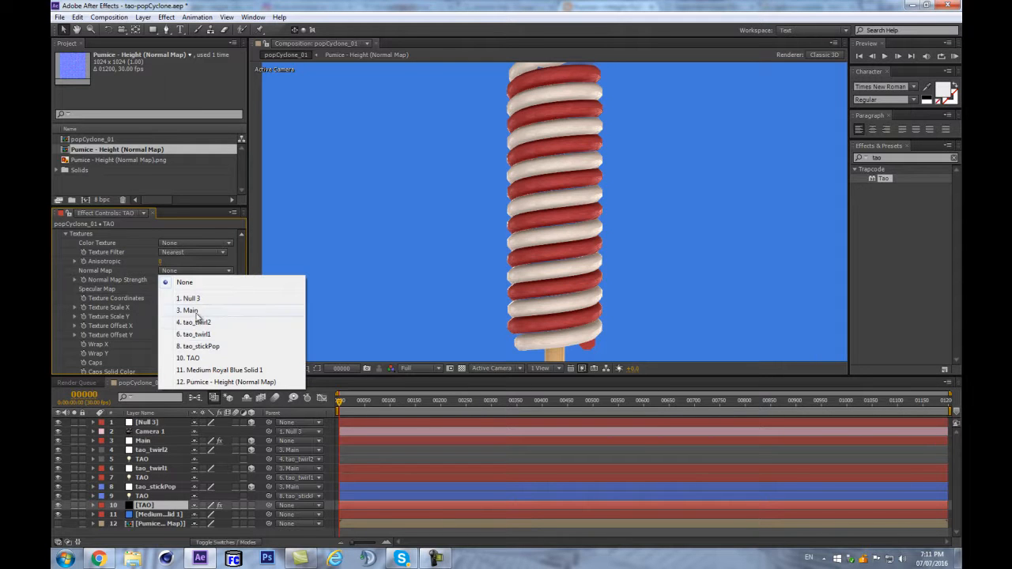
pyautogui.click(225, 382)
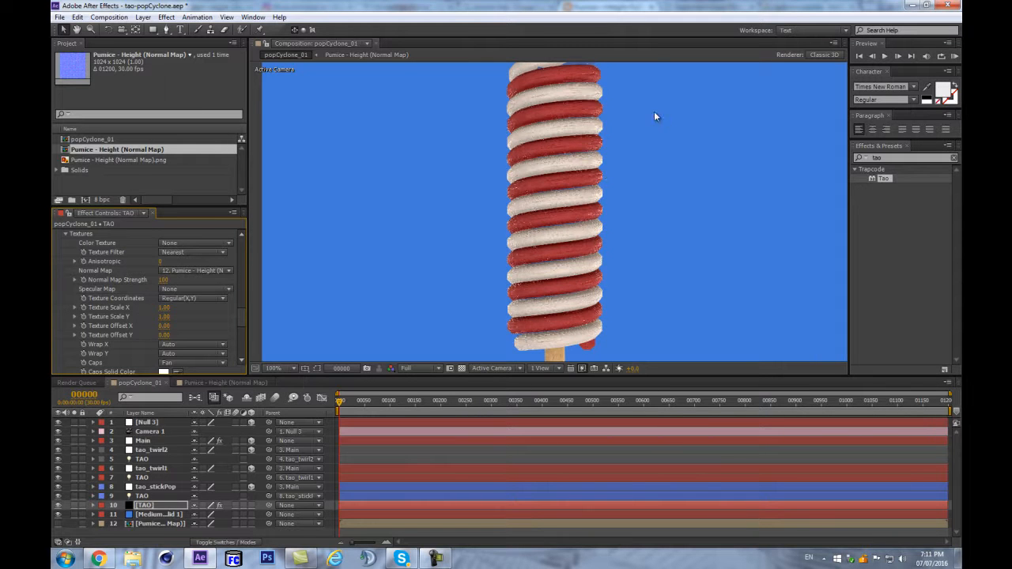
# - Examine the pumice normal map on the popsicle's coils at several magnifications
pyautogui.press('.')
pyautogui.press('.')
pyautogui.press(',')
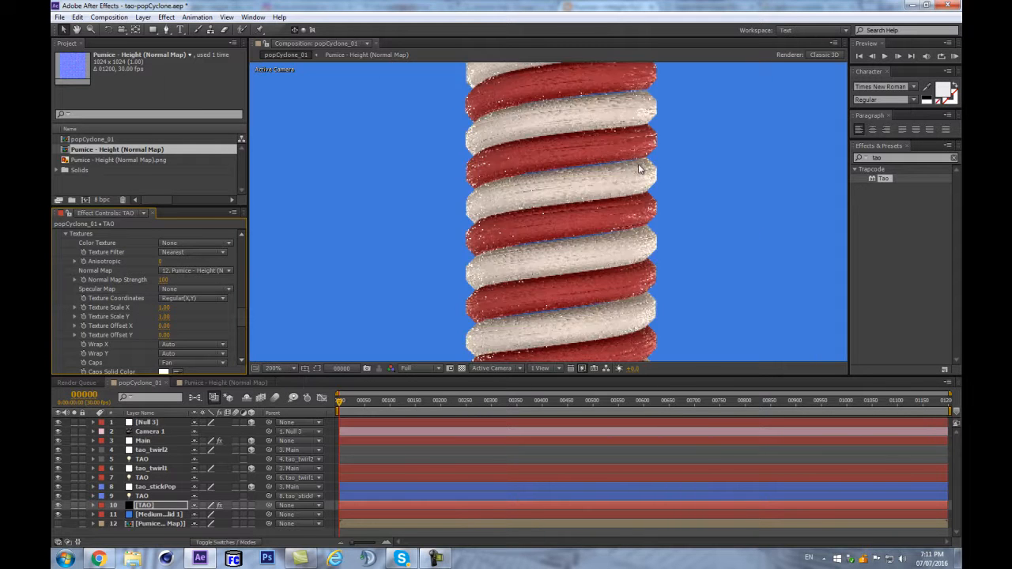
pyautogui.press('.')
pyautogui.press(',')
pyautogui.press(',')
pyautogui.press(',')
pyautogui.press(',')
pyautogui.scroll(3, 633, 148)
pyautogui.scroll(-1, 633, 148)
pyautogui.scroll(1, 633, 148)
# - Try a Texture Scale X of 50 for the TAO layer's textures and inspect the coils
pyautogui.click(165, 307)
pyautogui.press('Return')
pyautogui.scroll(1, 531, 227)
pyautogui.scroll(-1, 525, 228)
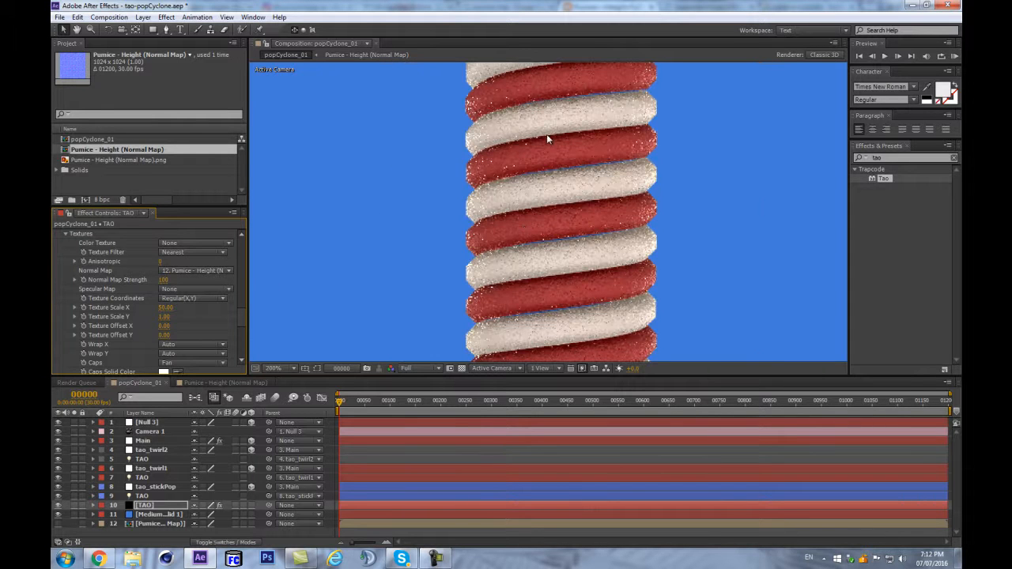
# - Try a Texture Scale Y of 50 on the TAO layer, inspect the coils and undo the change
pyautogui.click(165, 317)
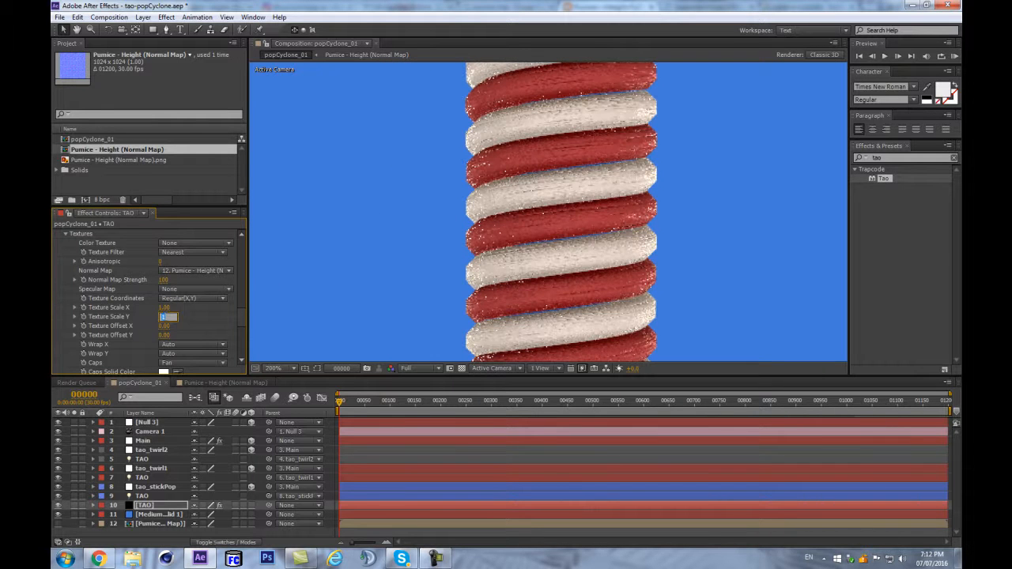
pyautogui.write('50')
pyautogui.press('Return')
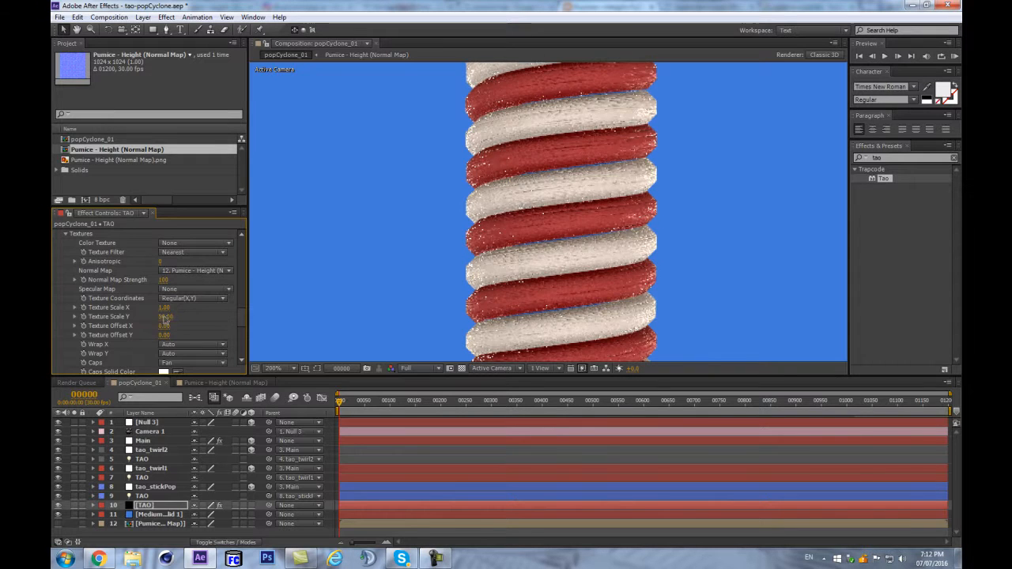
pyautogui.press('.')
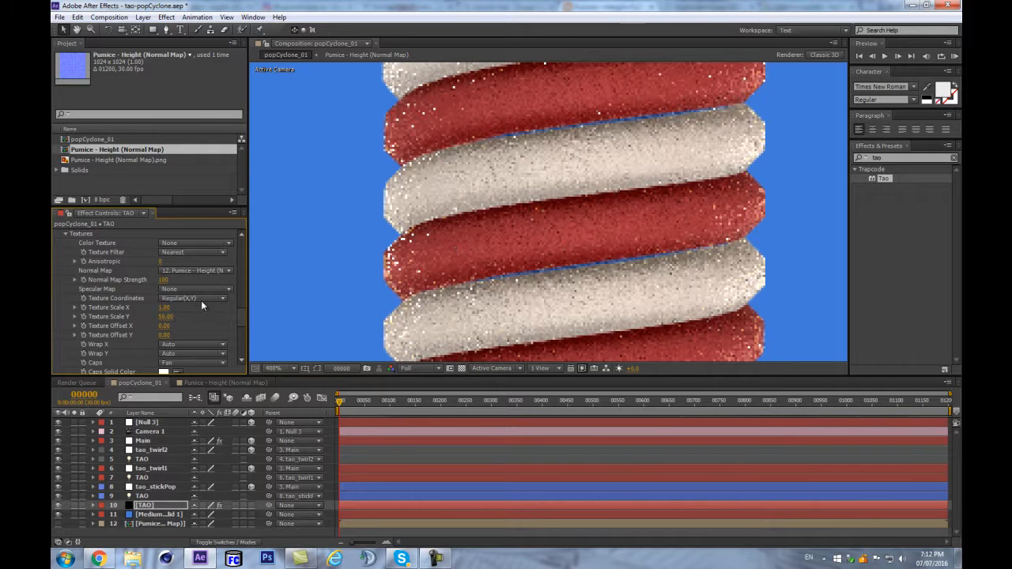
pyautogui.hotkey('ctrl', 'z')
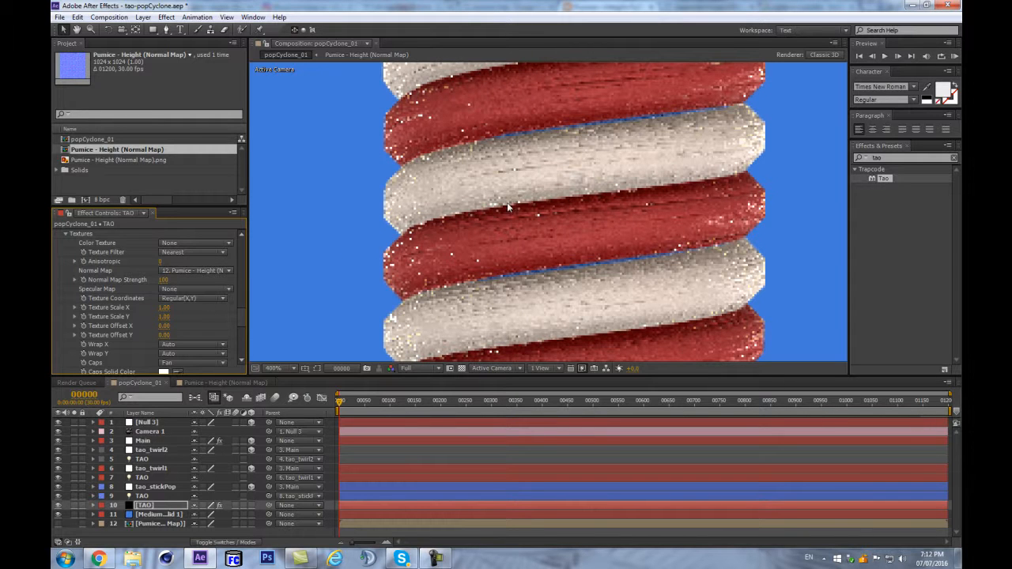
# - Set the TAO layer's Texture Scale X to 10 and check the surface on the popsicle
pyautogui.click(163, 308)
pyautogui.write('10')
pyautogui.press('Return')
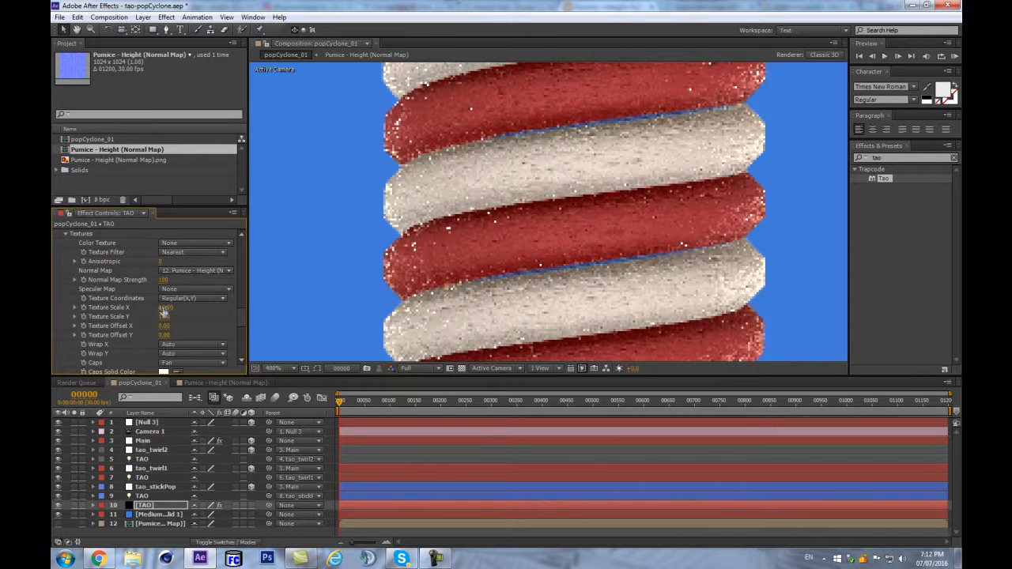
pyautogui.scroll(-2, 564, 211)
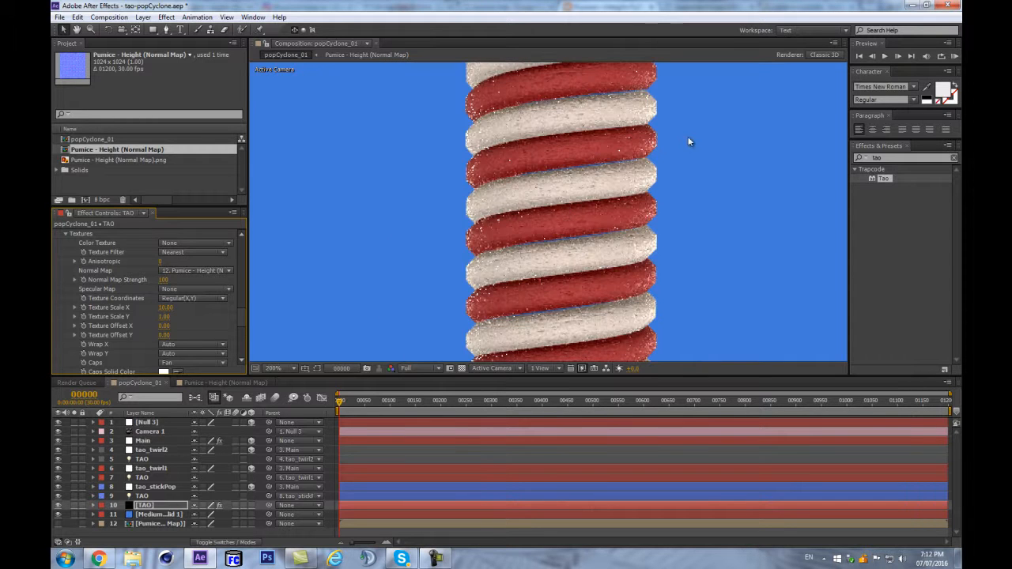
pyautogui.scroll(-2, 624, 136)
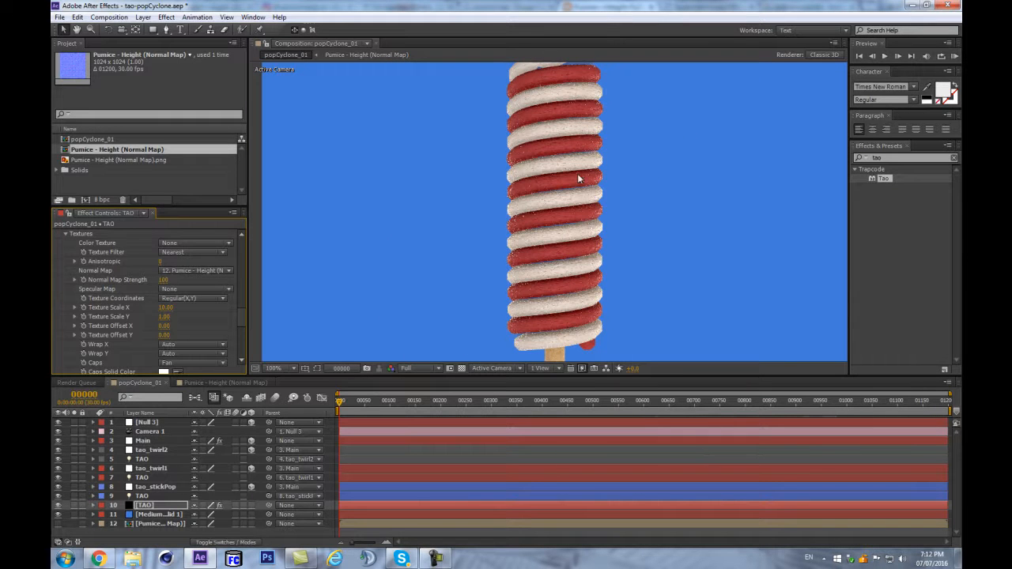
# - Set the TAO layer's Normal Map Strength to 25 and check the softened texture on the coils
pyautogui.click(164, 280)
pyautogui.write('25')
pyautogui.press('Return')
pyautogui.scroll(4, 662, 229)
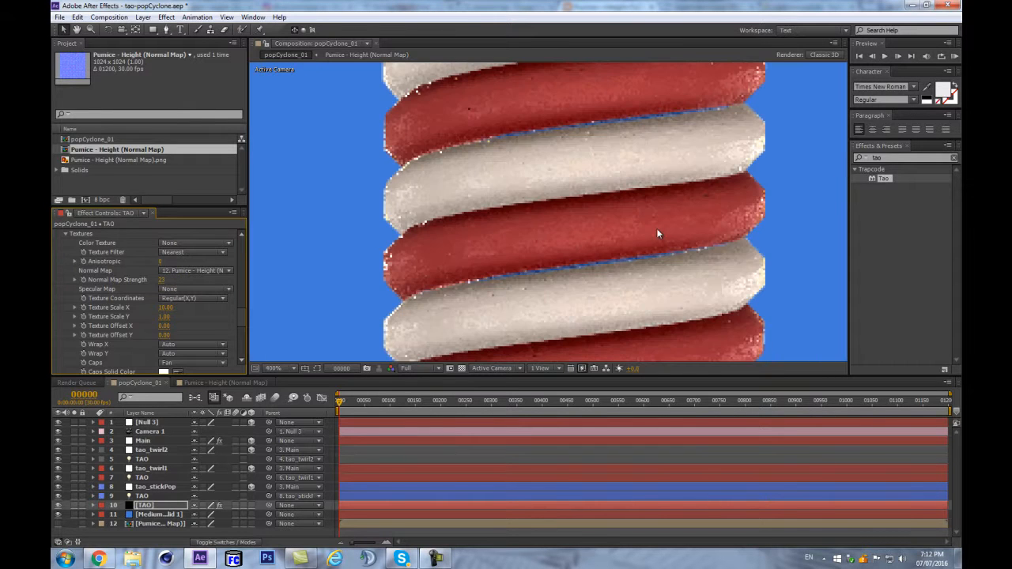
pyautogui.scroll(-2, 657, 233)
pyautogui.scroll(-2, 657, 235)
pyautogui.scroll(2, 656, 235)
pyautogui.scroll(2, 552, 194)
pyautogui.scroll(-2, 551, 194)
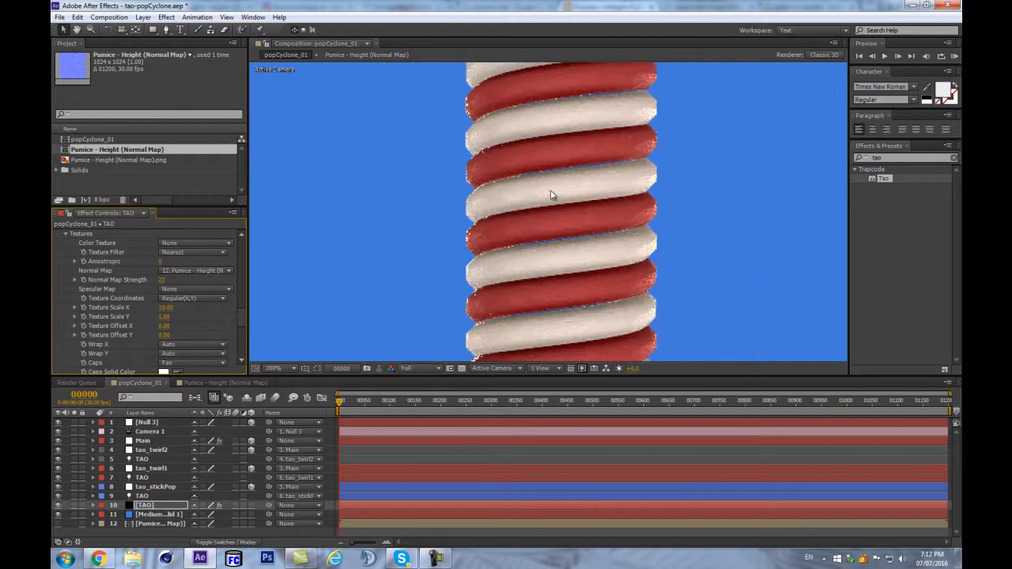
# - Change the TAO layer's Texture Filter to Linear
pyautogui.click(188, 251)
pyautogui.click(193, 275)
pyautogui.scroll(3, 193, 277)
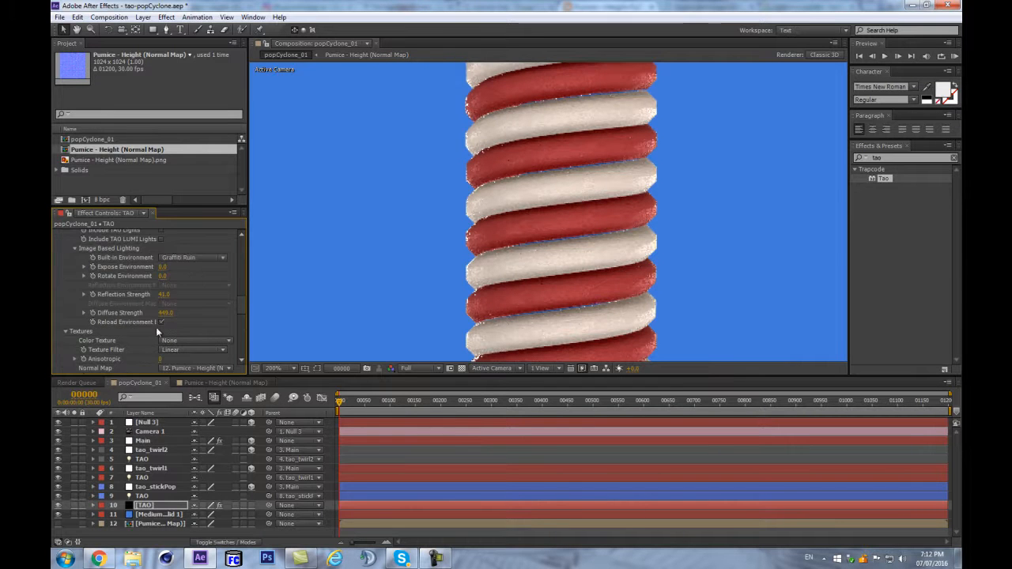
pyautogui.scroll(-3, 180, 313)
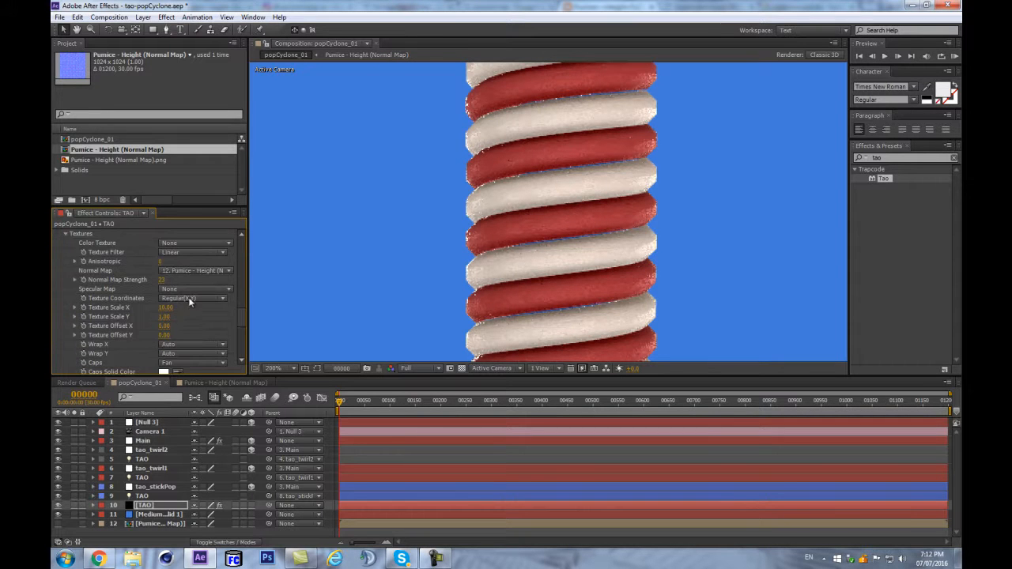
# - Set the TAO layer's Normal Map to None for comparison and reassign the Pumice - Height (Normal Map) layer
pyautogui.click(193, 271)
pyautogui.click(182, 281)
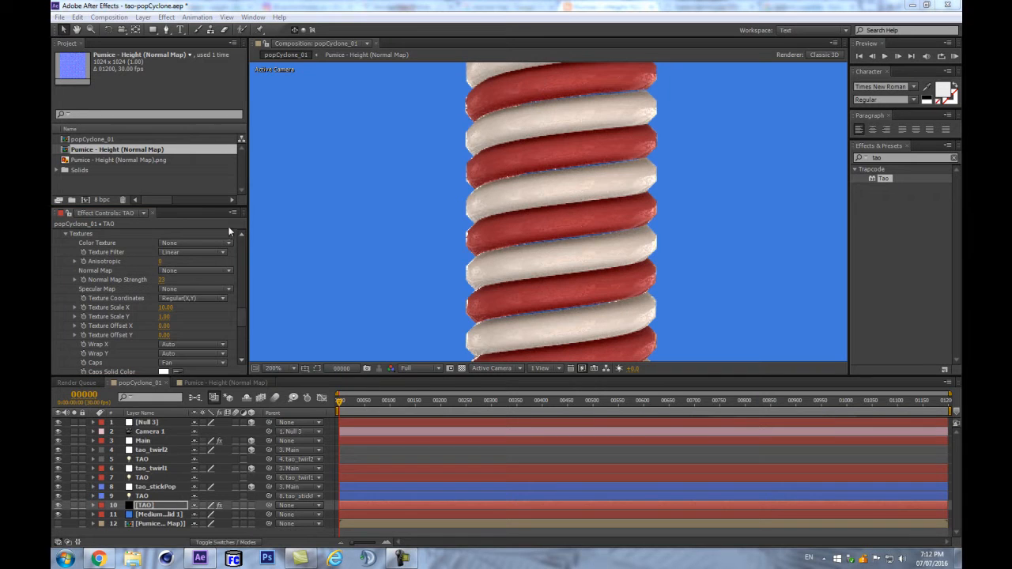
pyautogui.click(174, 273)
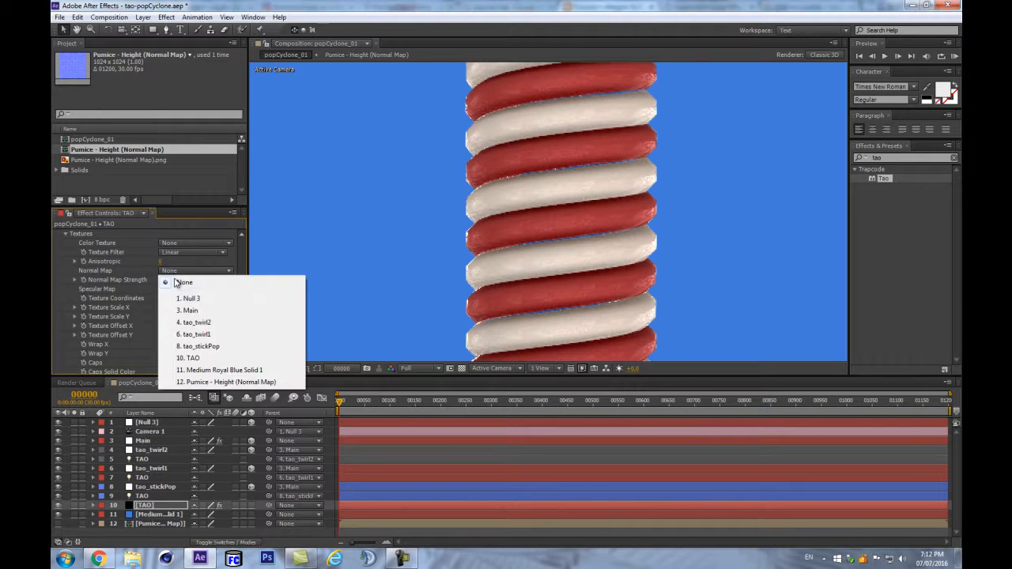
pyautogui.click(210, 383)
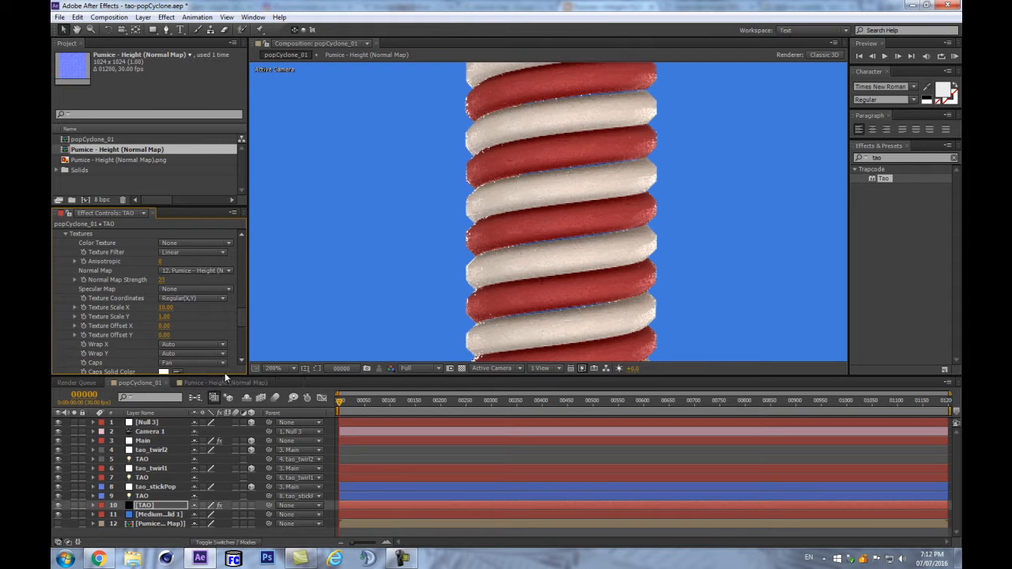
# - Compare the popsicle close up and whole with Normal Map set to None, and undo the removal
pyautogui.click(189, 289)
pyautogui.click(190, 274)
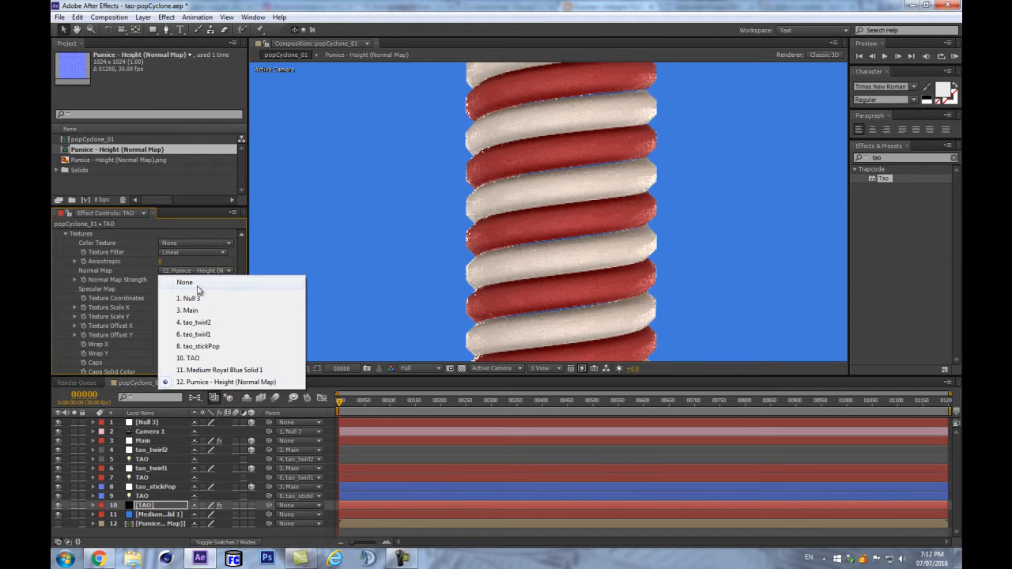
pyautogui.click(197, 286)
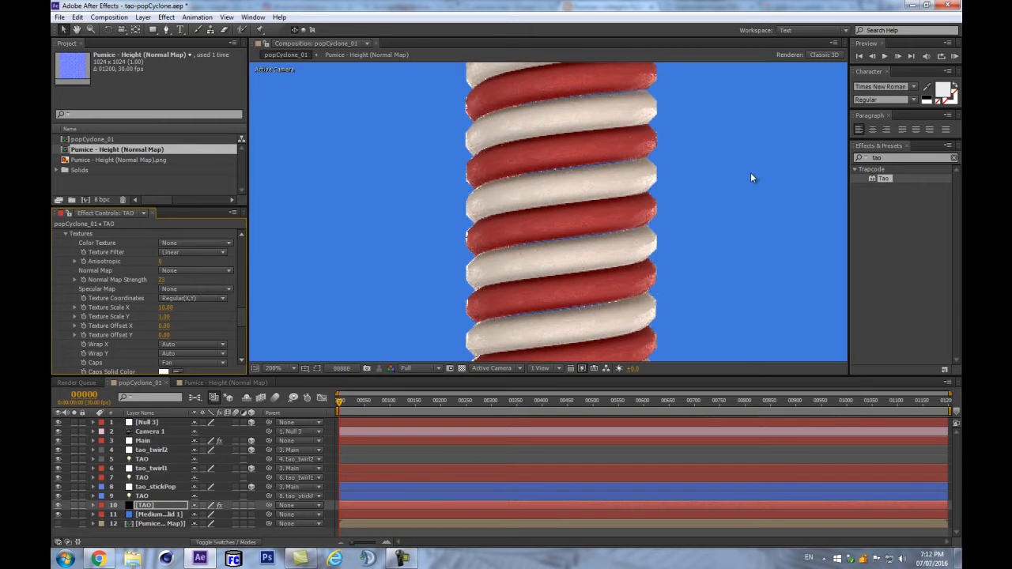
pyautogui.press('.')
pyautogui.press(',')
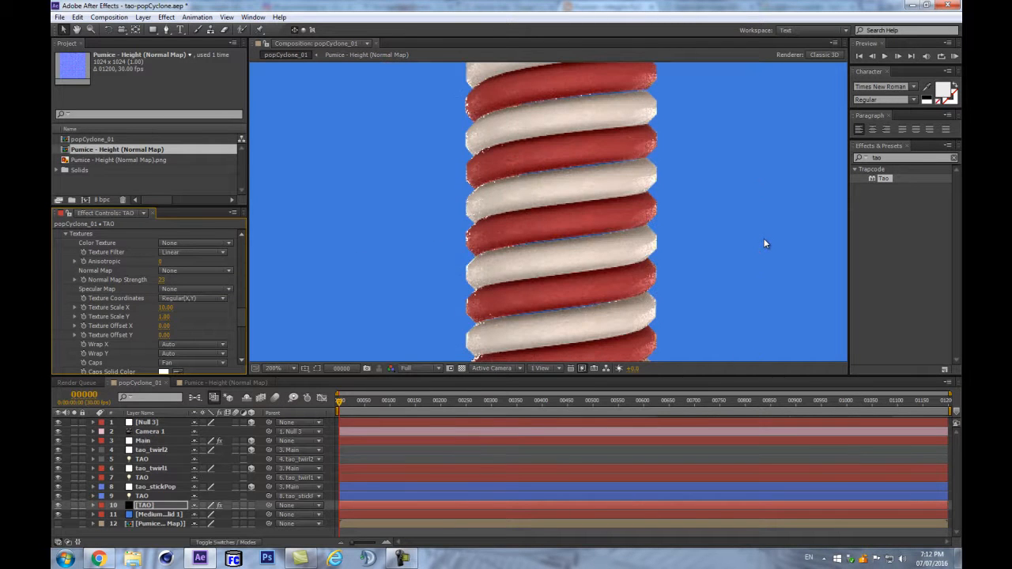
pyautogui.press(',')
pyautogui.press(',')
pyautogui.press(',')
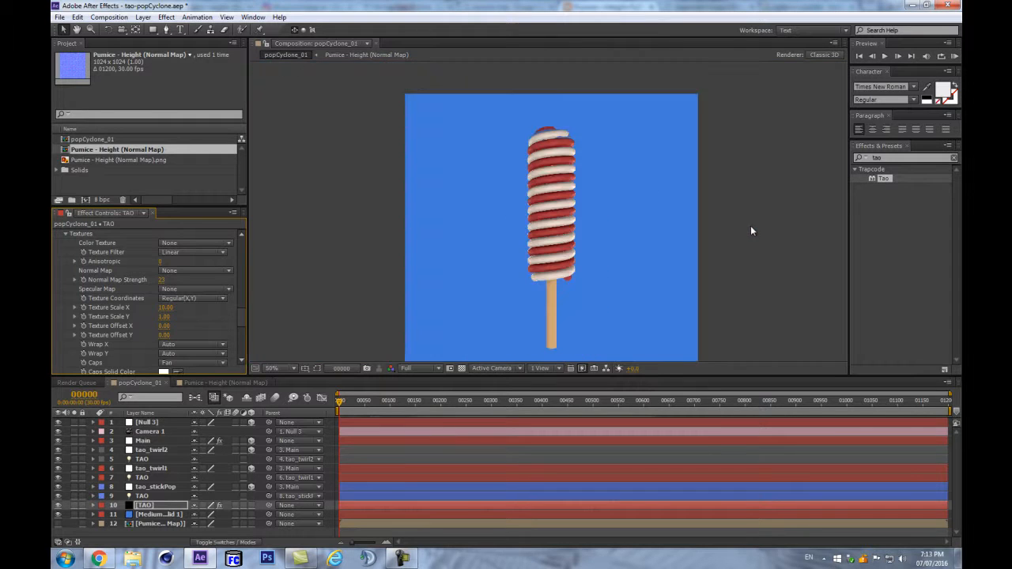
pyautogui.press('.')
pyautogui.press('.')
pyautogui.hotkey('ctrl', 'z')
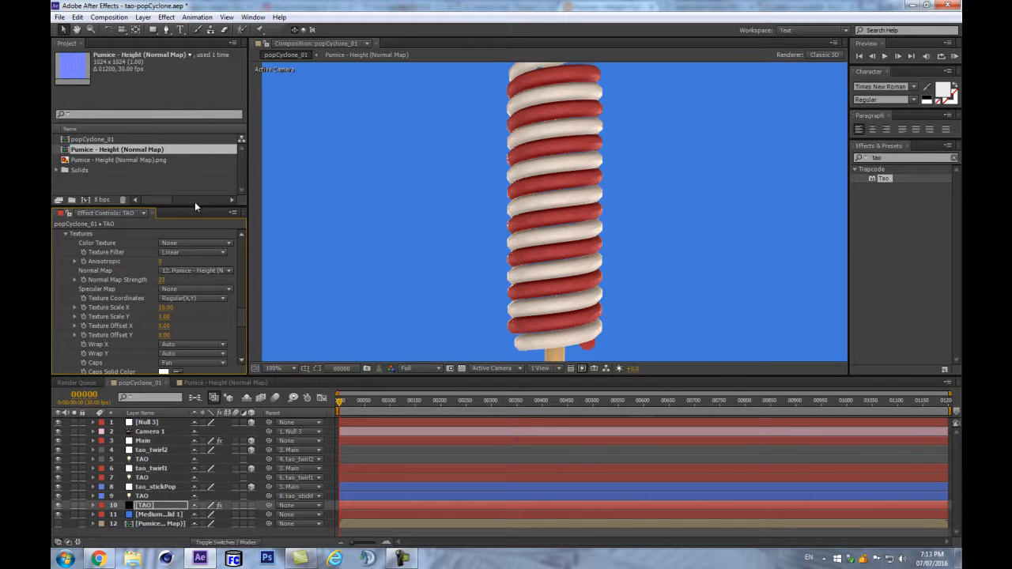
# - Create a new composition from the Pumice - Height (Normal Map) composition and rename the source composition normal
pyautogui.moveTo(191, 206); pyautogui.dragTo(190, 249)
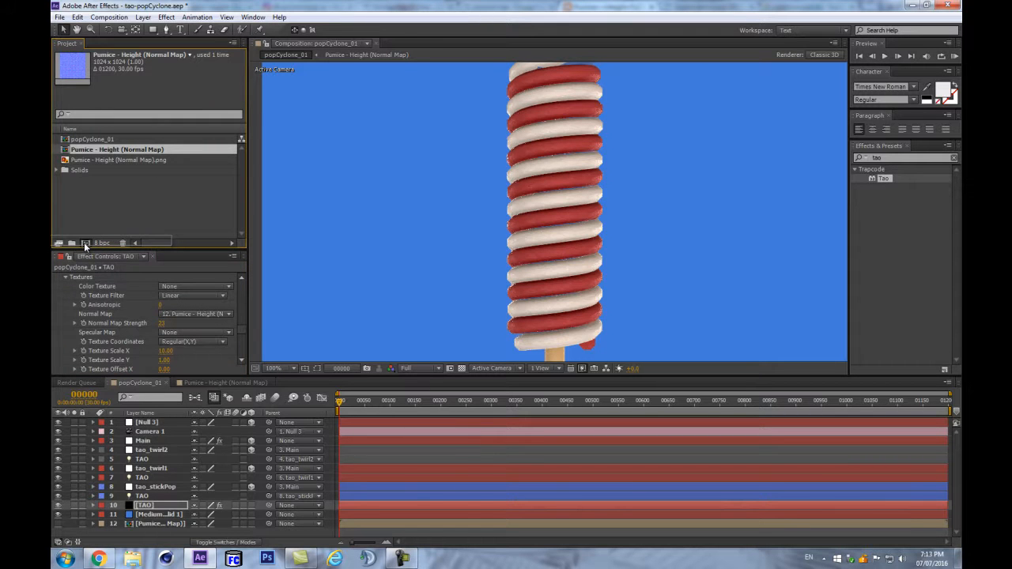
pyautogui.moveTo(85, 245); pyautogui.dragTo(85, 245)
pyautogui.click(113, 151)
pyautogui.press('Return')
pyautogui.write('normal')
pyautogui.press('Return')
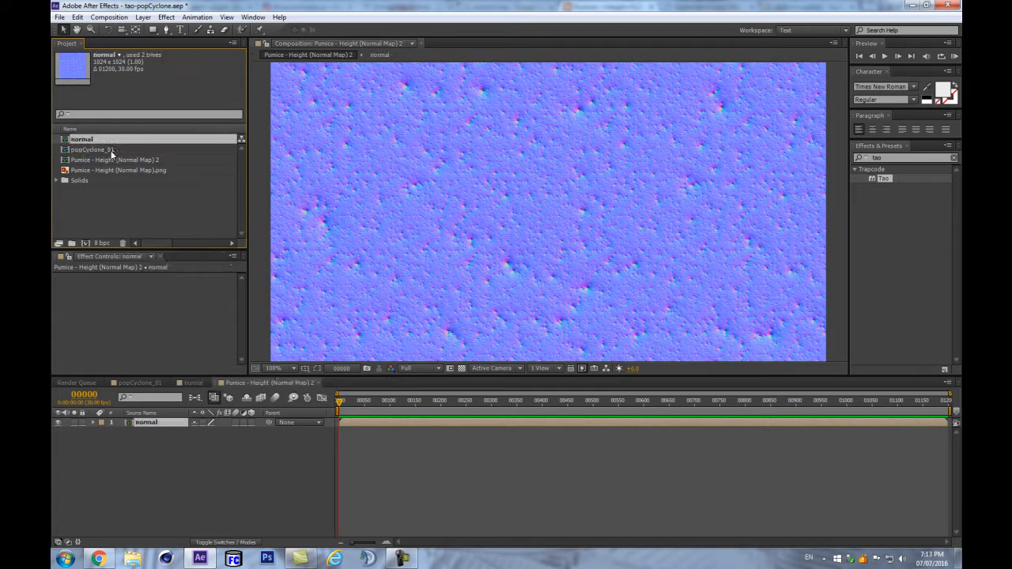
# - Rename the newly created composition specmap
pyautogui.click(111, 160)
pyautogui.press('Return')
pyautogui.write('spec')
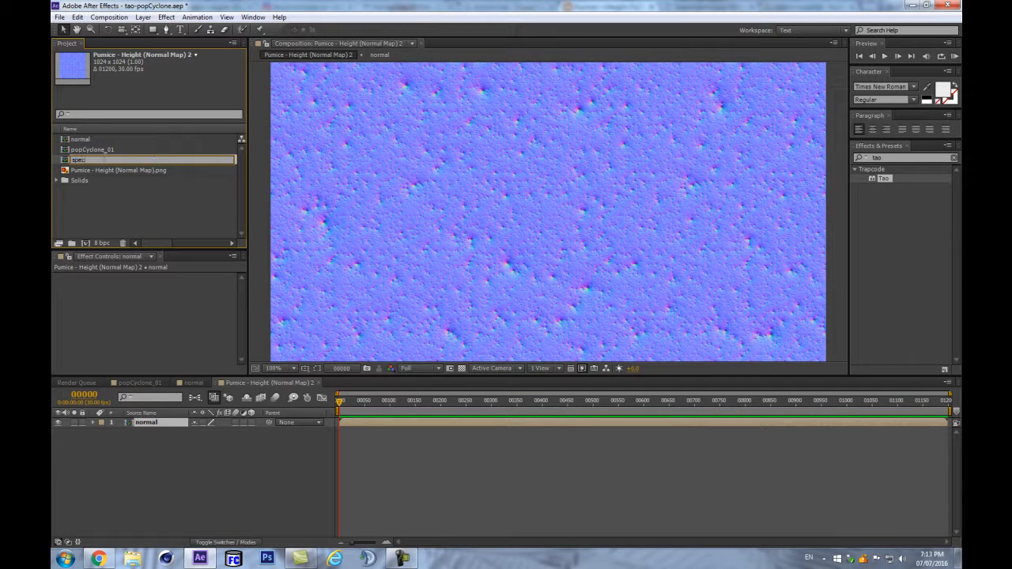
pyautogui.write('map')
pyautogui.press('Return')
# - Apply the Tint effect to the normal layer in the specmap composition to make it grayscale
pyautogui.click(169, 469)
pyautogui.scroll(-4, 550, 259)
pyautogui.scroll(3, 539, 270)
pyautogui.moveTo(892, 159); pyautogui.dragTo(698, 188)
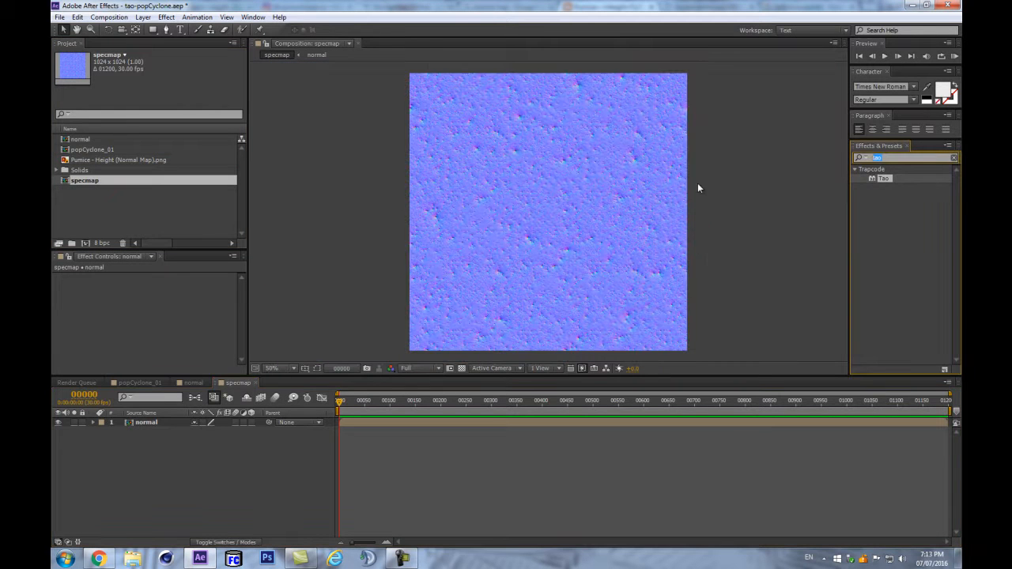
pyautogui.write('tint')
pyautogui.moveTo(879, 215); pyautogui.dragTo(162, 421)
# - Apply Levels to the normal layer and raise its contrast with Input Black 77 and Input White 193
pyautogui.moveTo(910, 159); pyautogui.dragTo(742, 181)
pyautogui.write('level')
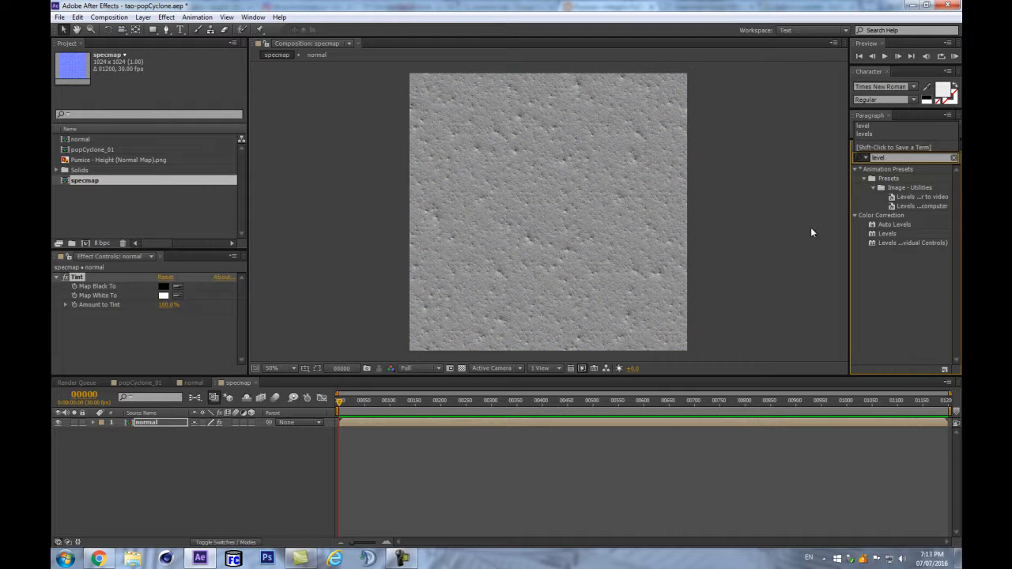
pyautogui.moveTo(884, 237); pyautogui.dragTo(142, 423)
pyautogui.moveTo(82, 340); pyautogui.dragTo(124, 339)
pyautogui.moveTo(220, 344); pyautogui.dragTo(150, 340)
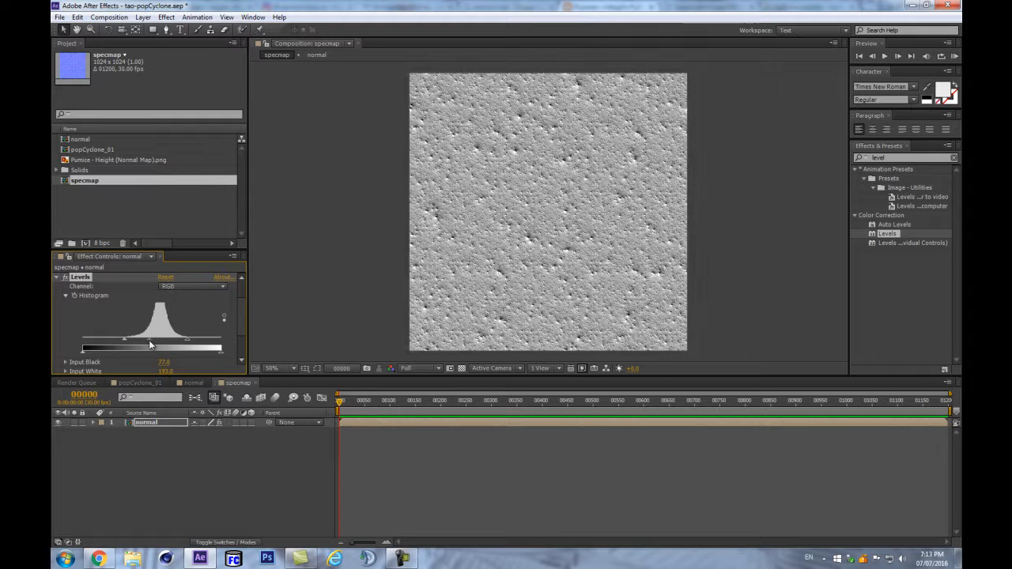
pyautogui.scroll(1, 566, 150)
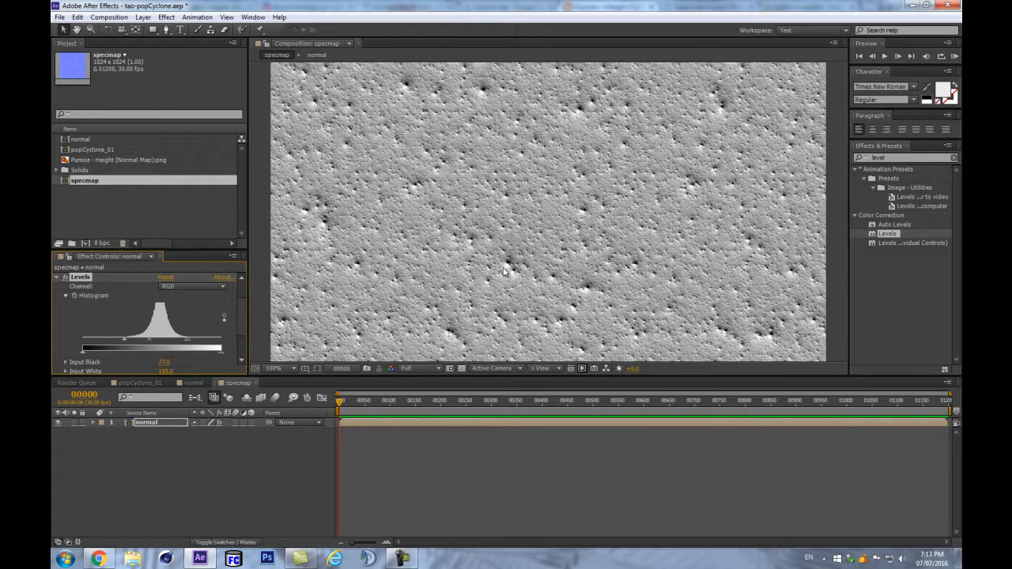
# - Open the popCyclone_01 composition and add specmap as its bottom layer
pyautogui.click(196, 400)
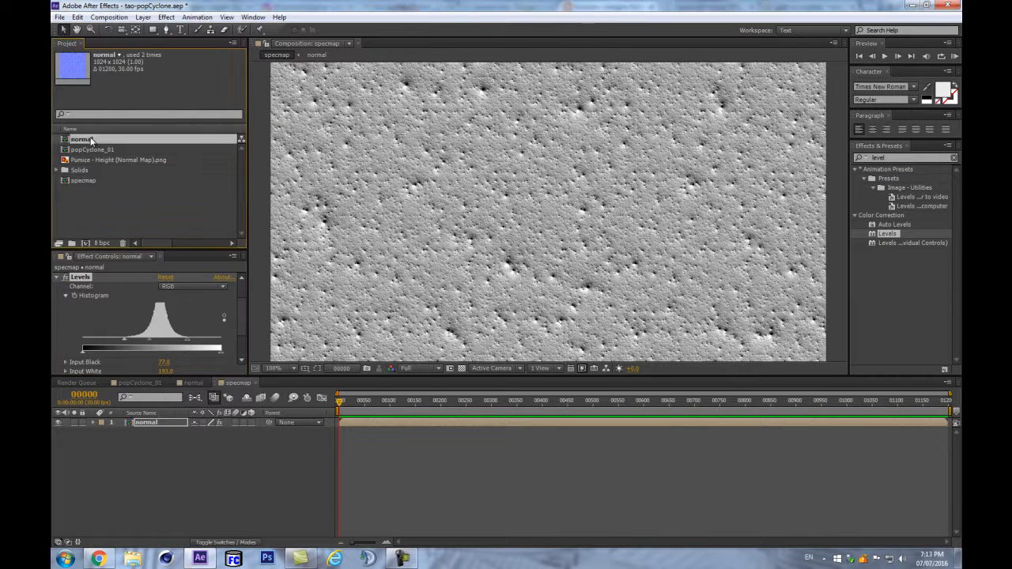
pyautogui.doubleClick(81, 139)
pyautogui.doubleClick(83, 149)
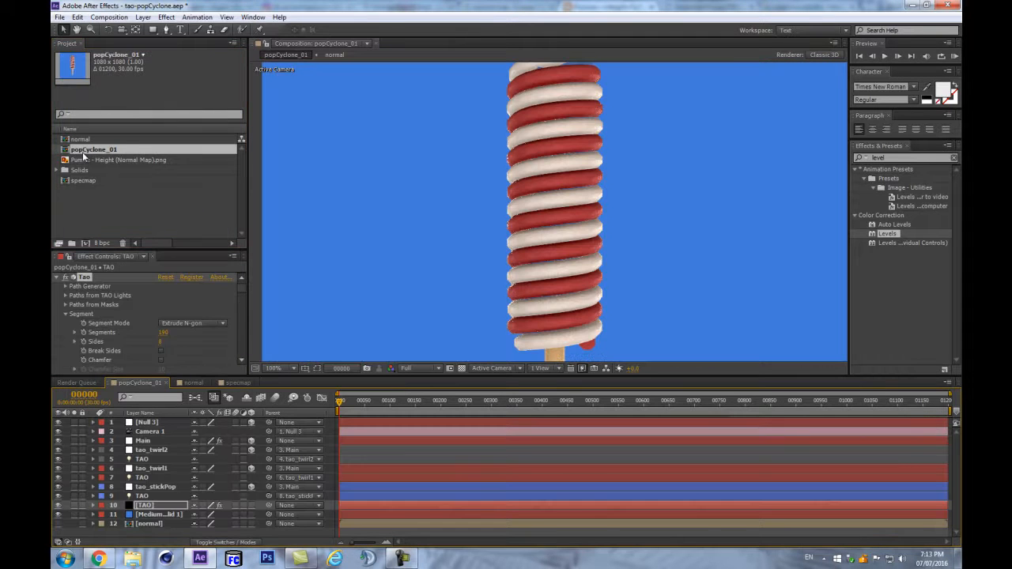
pyautogui.moveTo(85, 180); pyautogui.dragTo(79, 536)
# - Set the TAO layer's Specular Map texture to the specmap layer
pyautogui.scroll(-10, 236, 341)
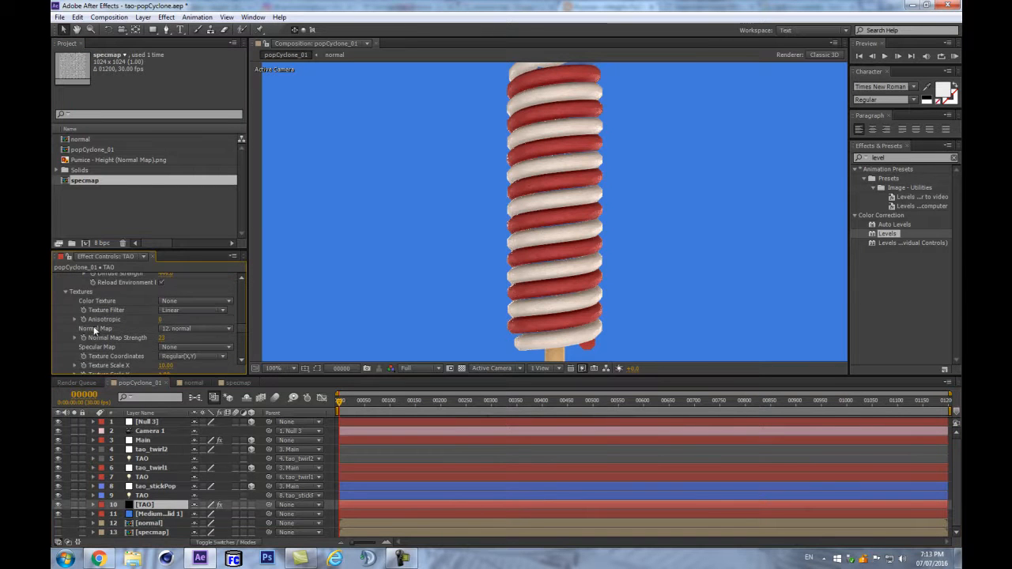
pyautogui.click(160, 348)
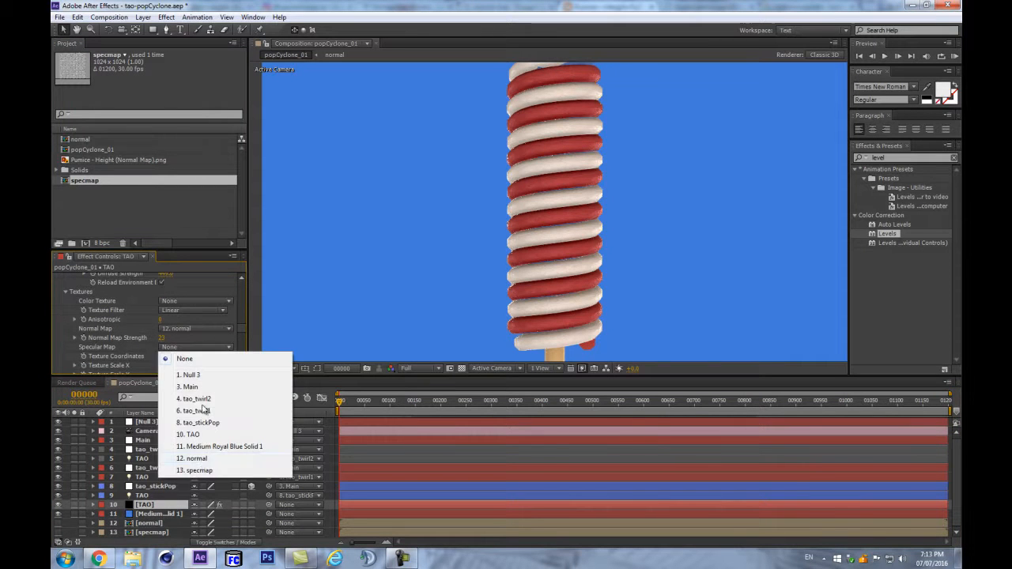
pyautogui.click(190, 472)
# - Compare the popsicle with and without the specular map, inspecting it close up and as a whole
pyautogui.scroll(1, 530, 289)
pyautogui.scroll(1, 656, 172)
pyautogui.scroll(-1, 651, 184)
pyautogui.hotkey('ctrl', 'z')
pyautogui.hotkey('ctrl', 'shift', 'z')
pyautogui.scroll(-2, 656, 202)
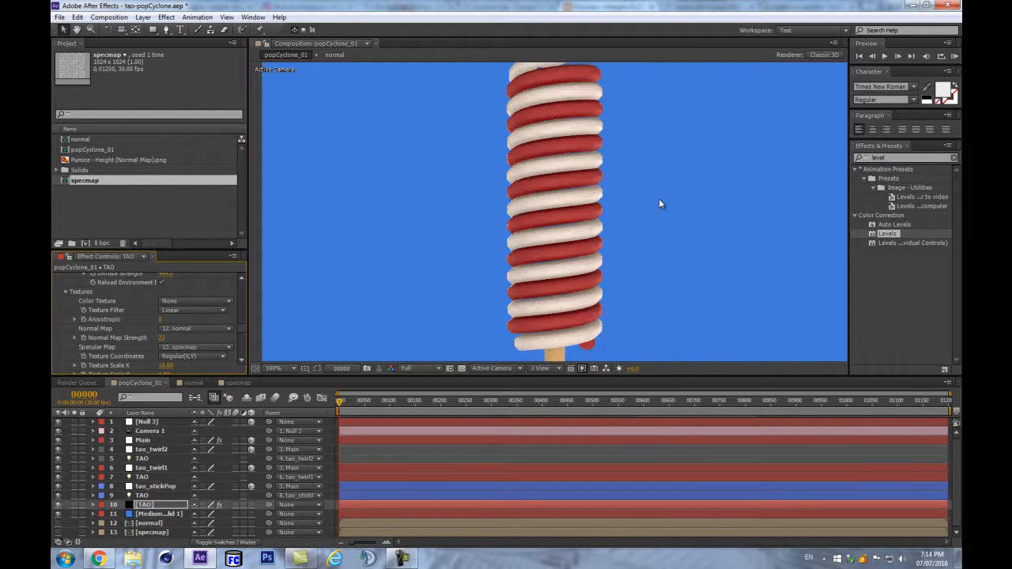
pyautogui.scroll(-1, 663, 210)
pyautogui.scroll(1, 664, 209)
pyautogui.scroll(-1, 664, 209)
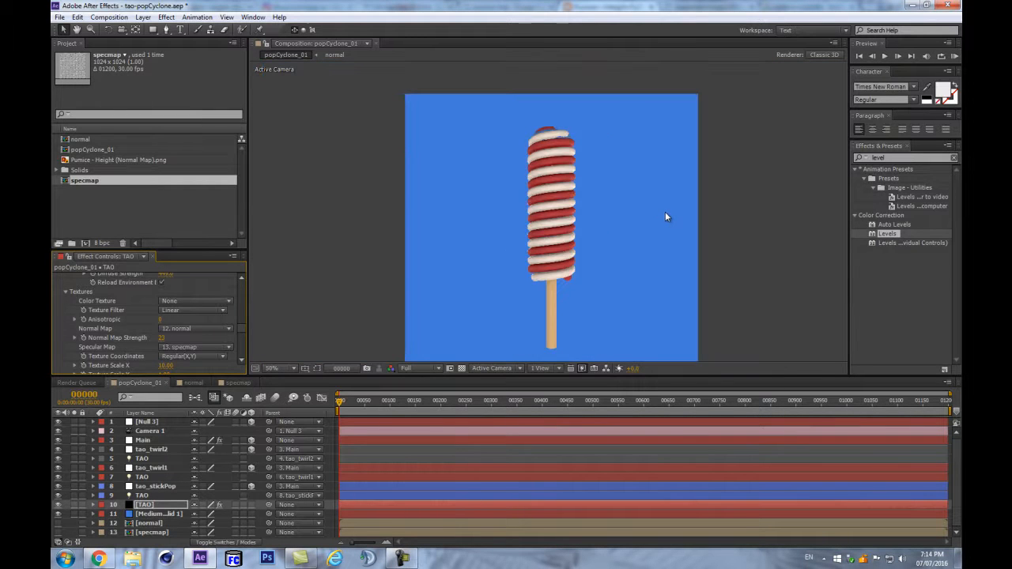
pyautogui.scroll(1, 666, 217)
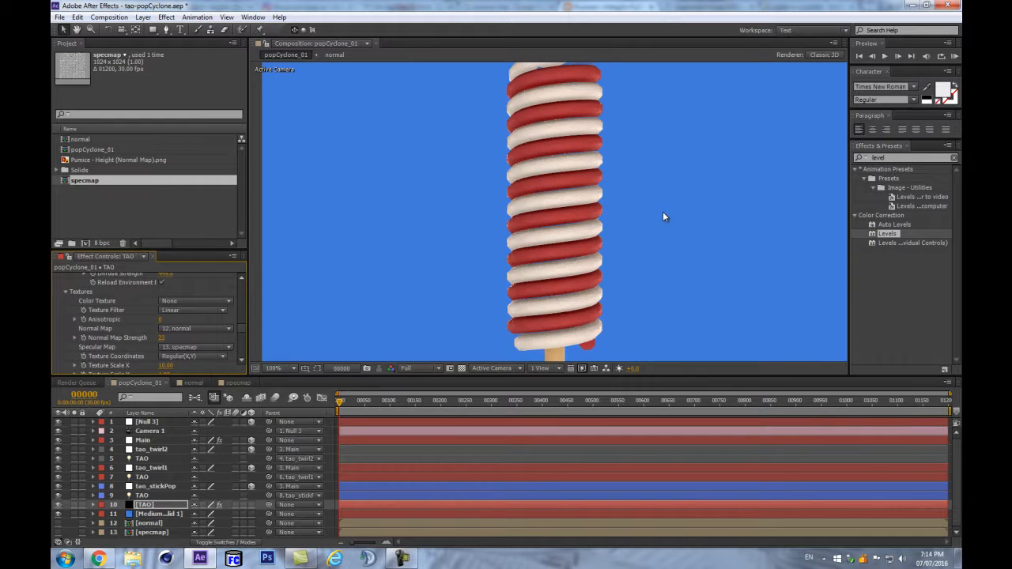
# - Turn on Loop Offset in the TAO layer's Offset settings
pyautogui.scroll(-1, 663, 215)
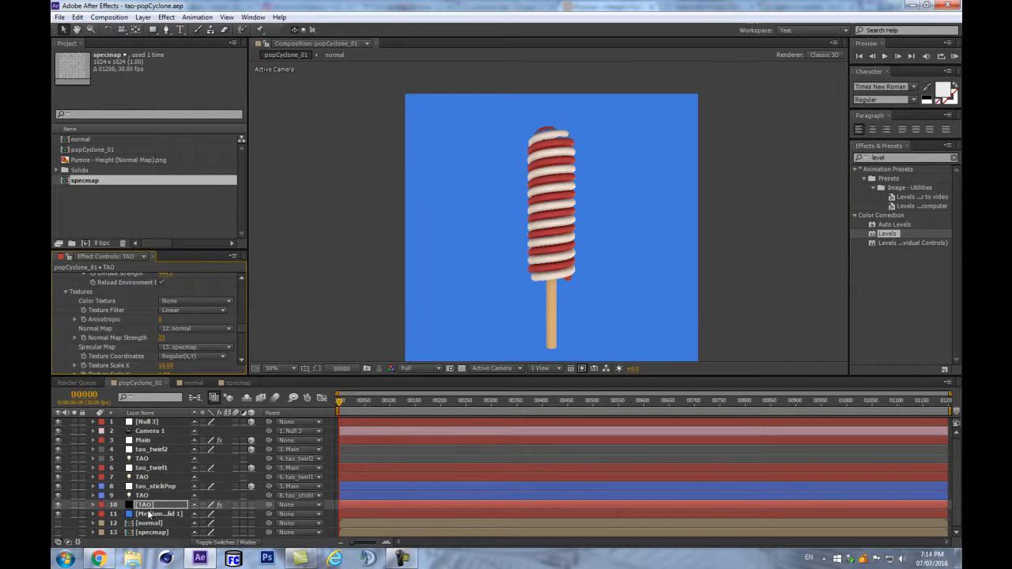
pyautogui.scroll(-5, 136, 323)
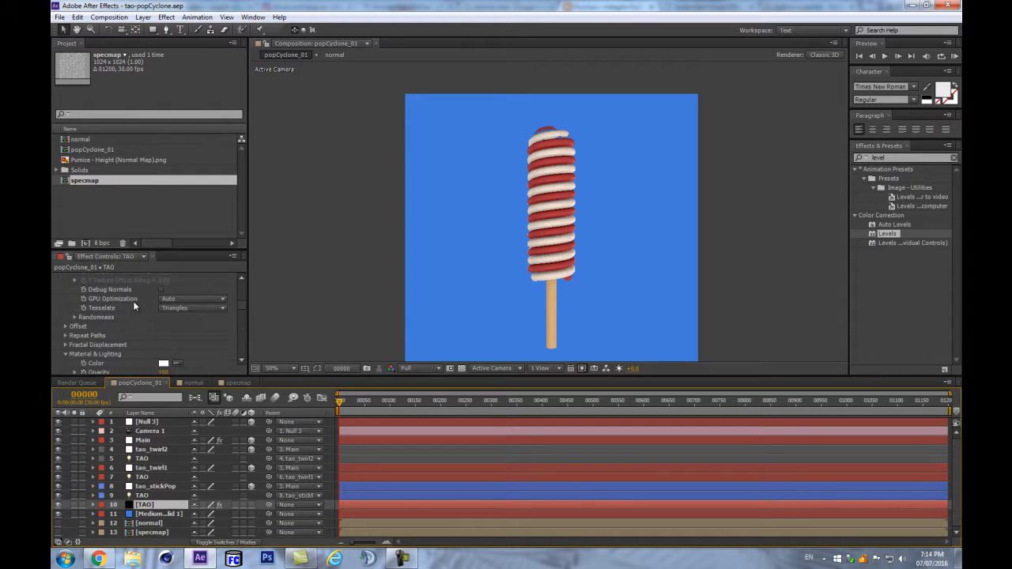
pyautogui.moveTo(204, 251); pyautogui.dragTo(204, 146)
pyautogui.scroll(8, 132, 287)
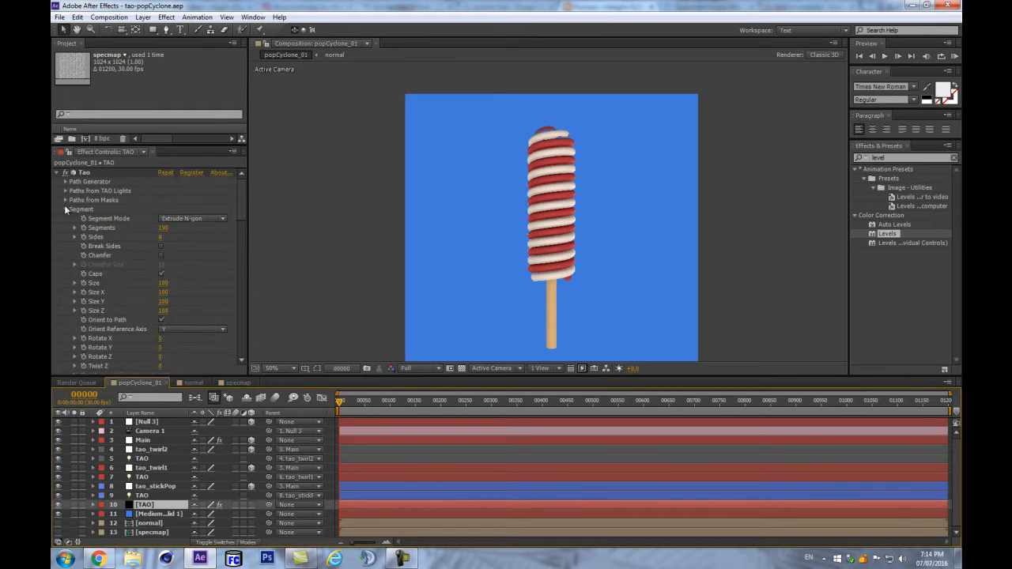
pyautogui.click(63, 210)
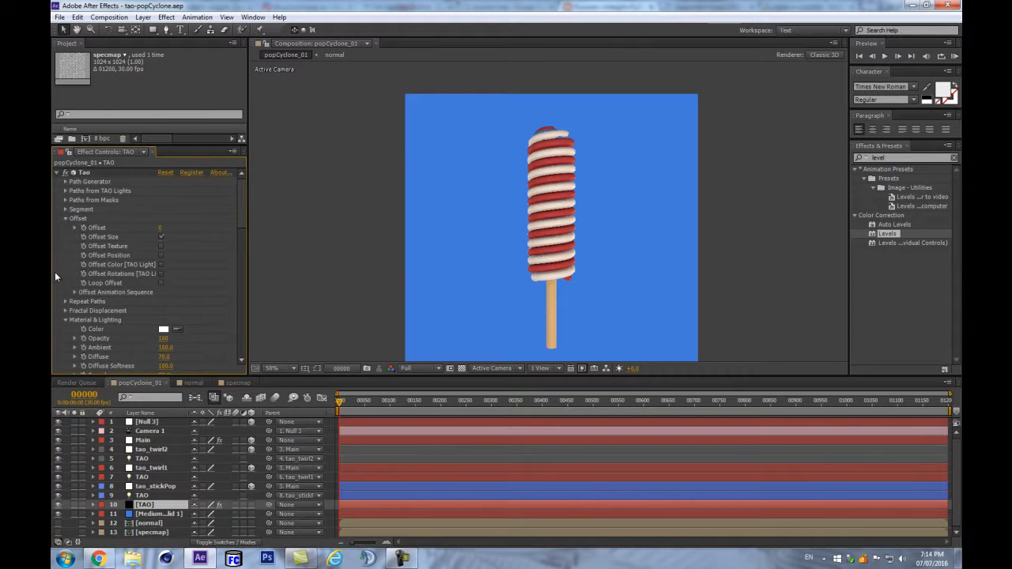
pyautogui.click(162, 282)
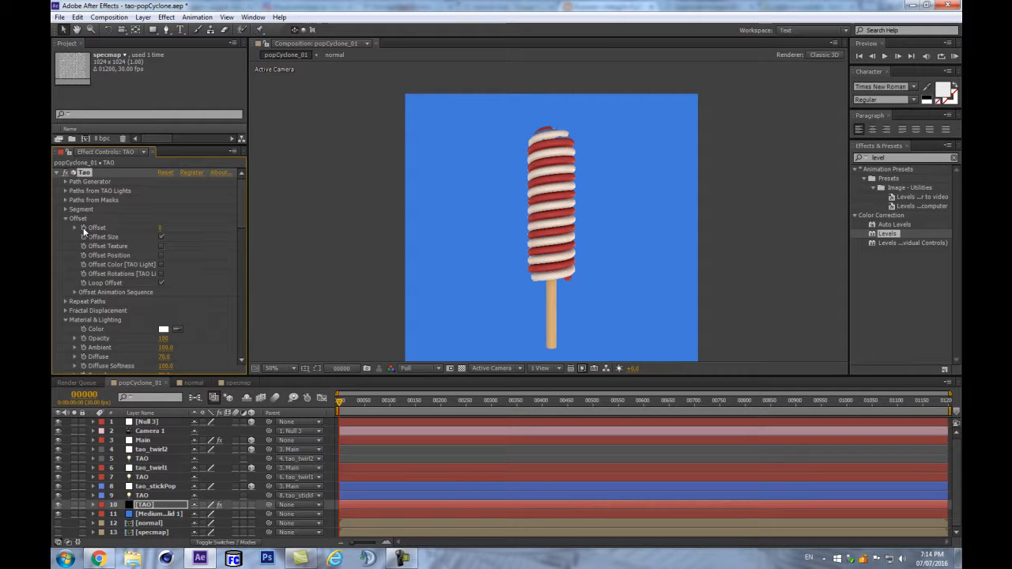
# - Animate the TAO effect's Offset with keyframes of 0 at frame 0 and 100 at frame 90
pyautogui.click(160, 236)
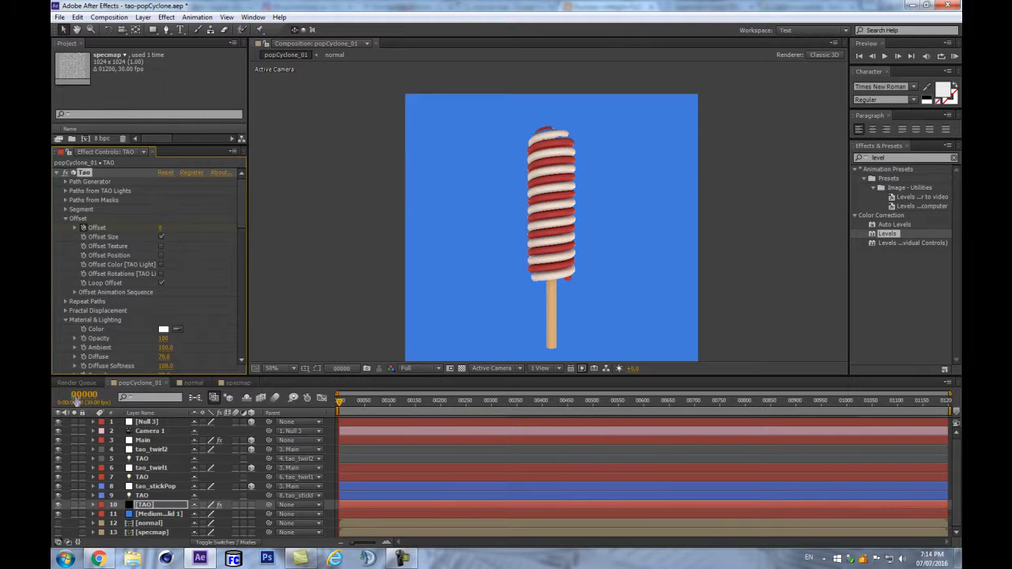
pyautogui.click(84, 394)
pyautogui.write('90')
pyautogui.press('Return')
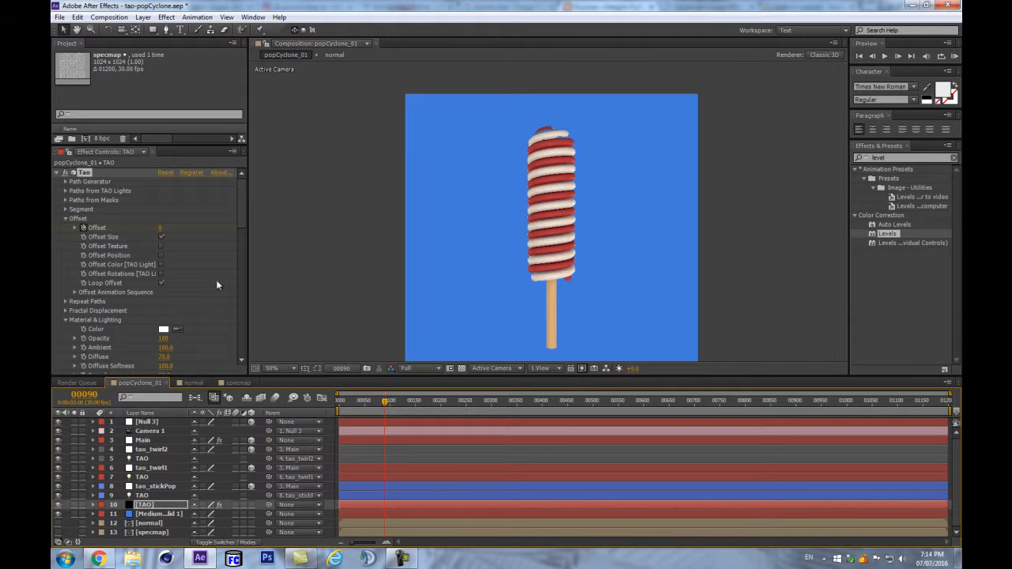
pyautogui.click(160, 227)
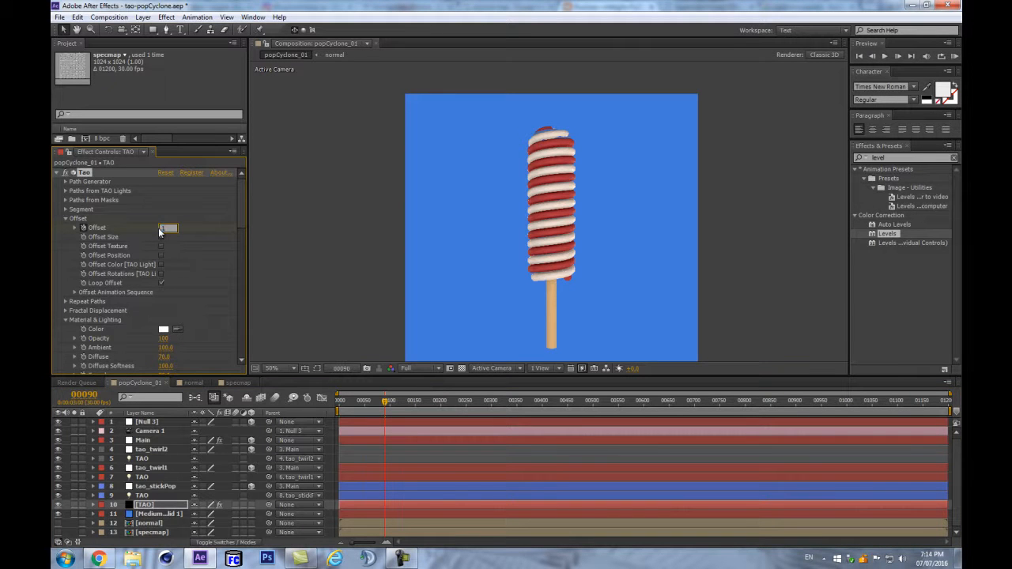
pyautogui.write('100')
pyautogui.press('Return')
# - Add numbered composition marker 3 at frame 90
pyautogui.click(161, 236)
pyautogui.hotkey('shift', '3')
pyautogui.press('Home')
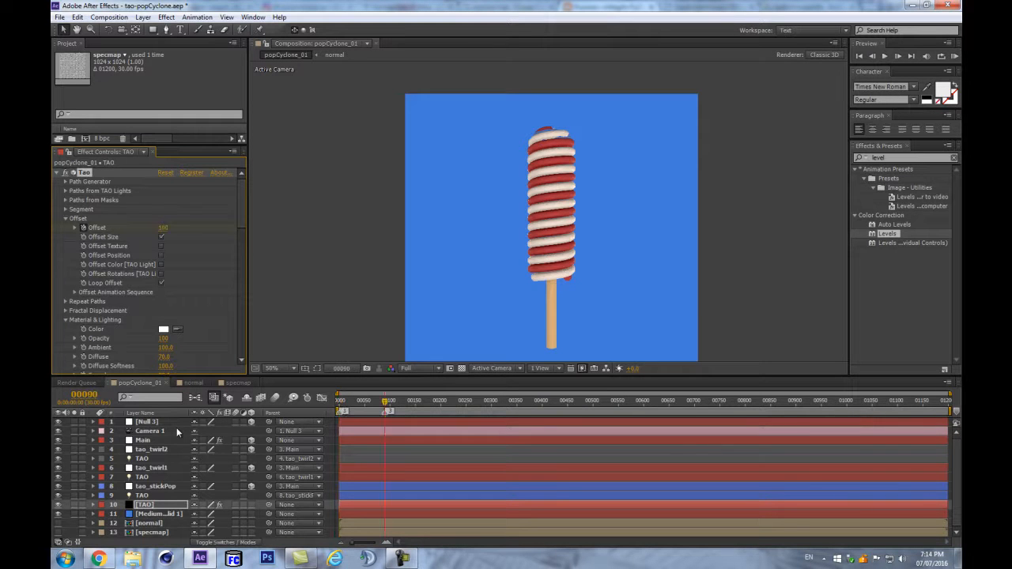
pyautogui.press('3')
pyautogui.press('pageup')
# - Scrub through the first frames and compare the offset animation with Offset Size off and on
pyautogui.moveTo(384, 405); pyautogui.dragTo(353, 416)
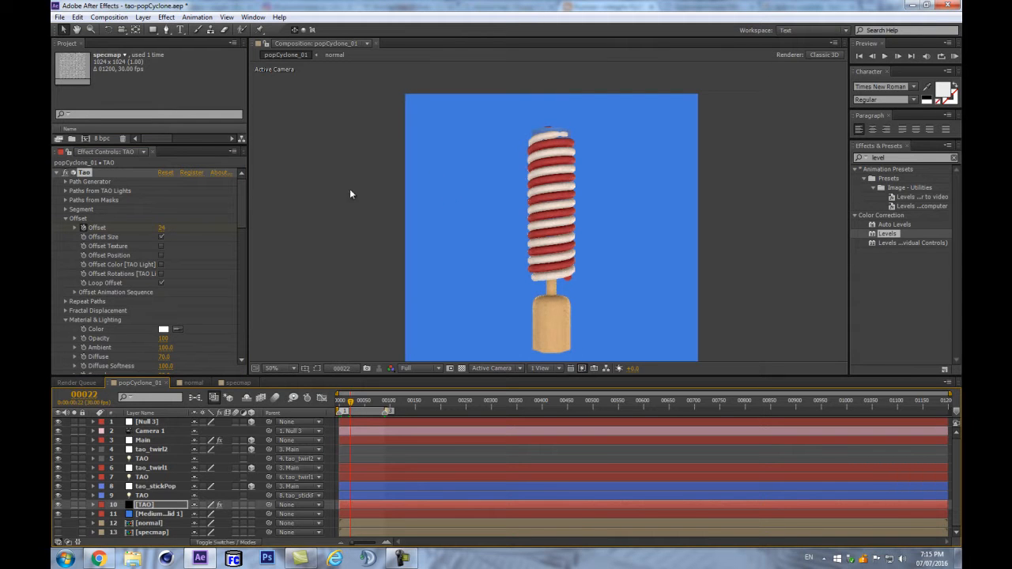
pyautogui.click(162, 238)
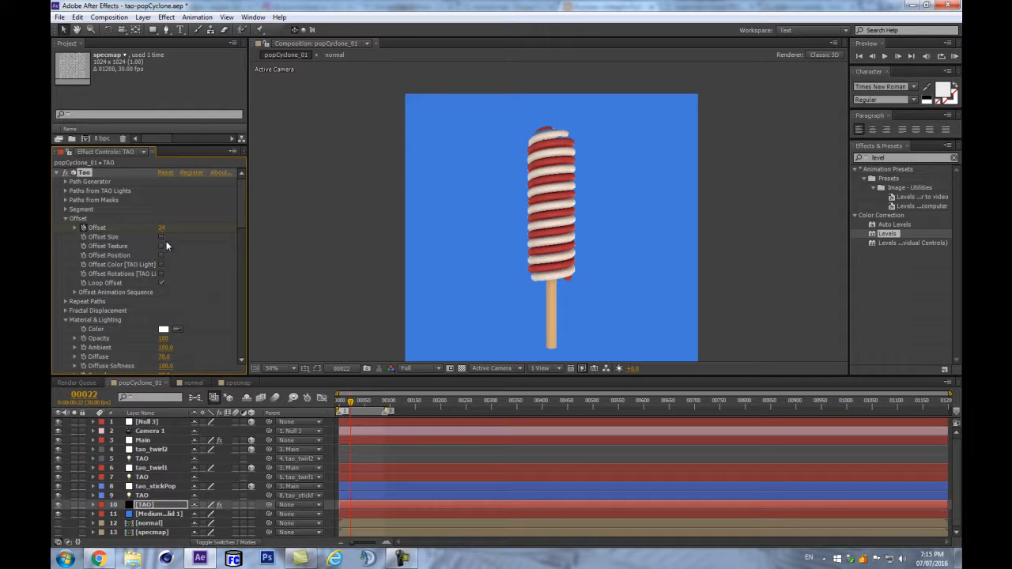
pyautogui.moveTo(346, 404)
pyautogui.mouseDown()
pyautogui.moveTo(370, 404)
pyautogui.moveTo(355, 404)
pyautogui.mouseUp()
pyautogui.click(160, 238)
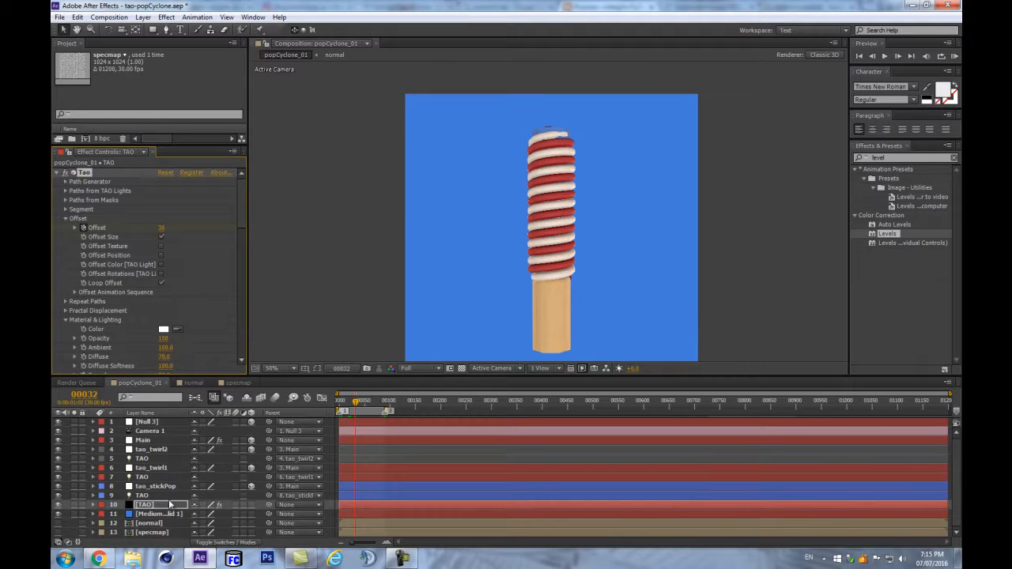
# - Rename the stick's TAO light layer as TAOofs:0
pyautogui.click(155, 495)
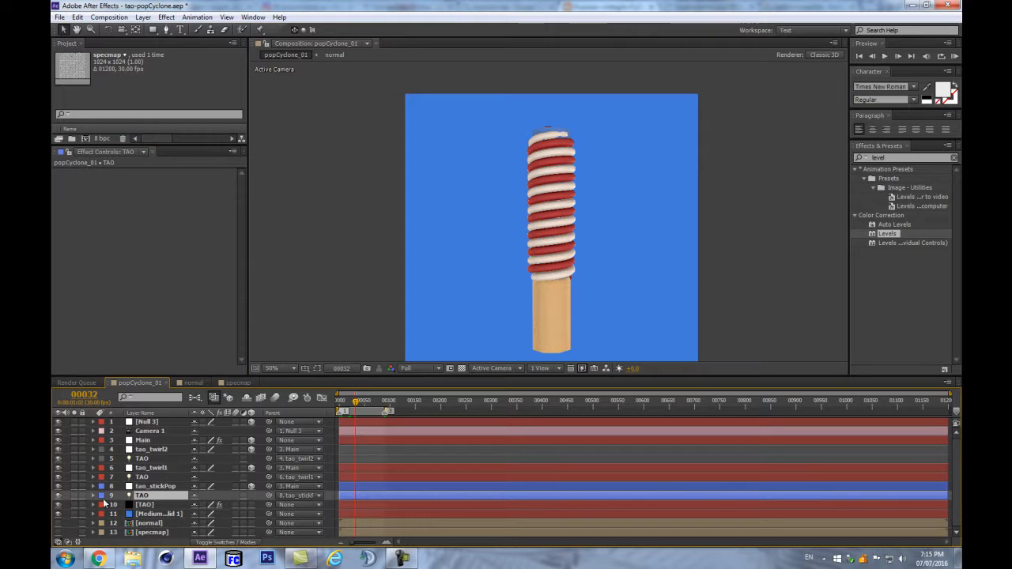
pyautogui.press('Return')
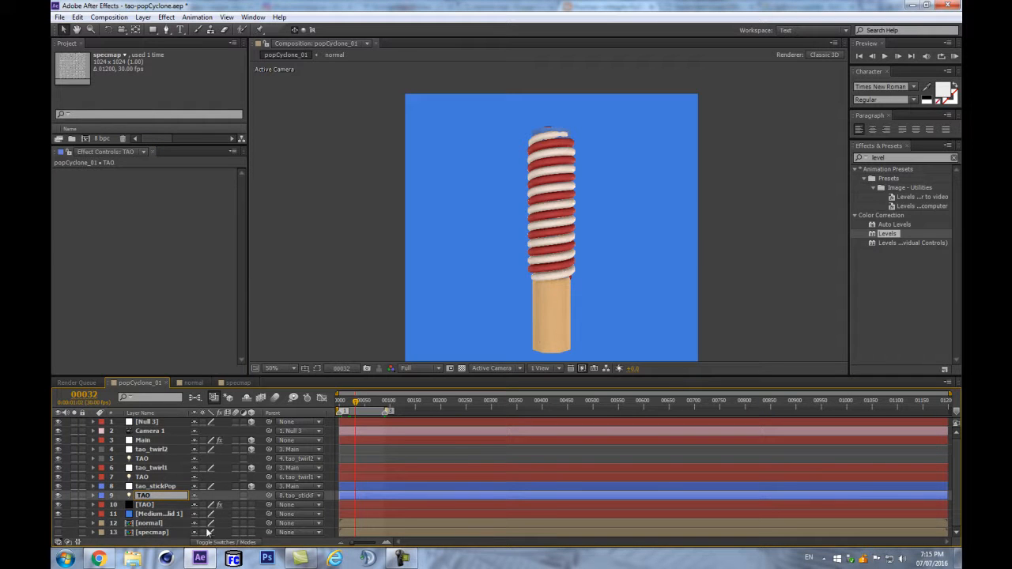
pyautogui.write('ofs:0')
pyautogui.press('Return')
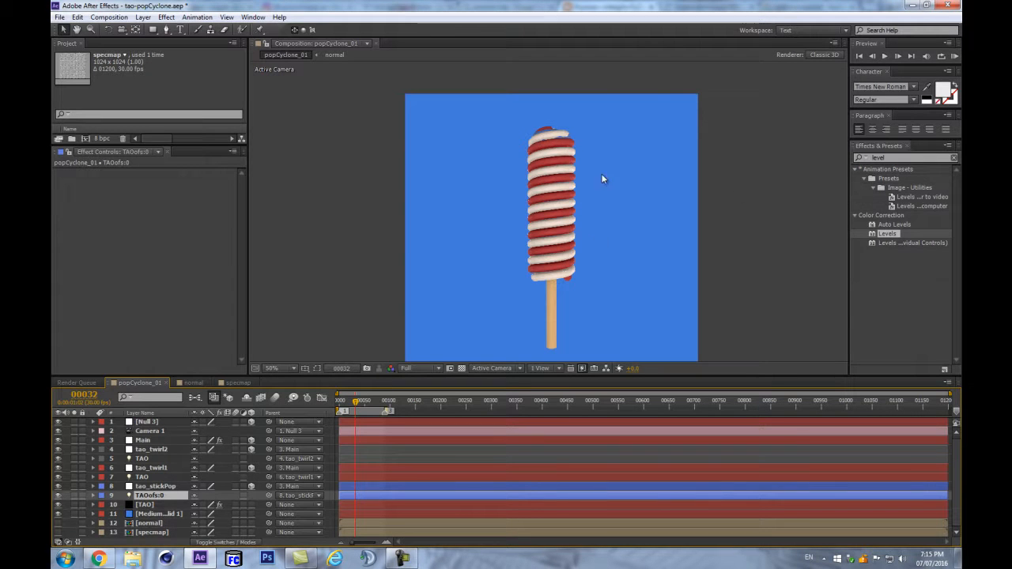
# - Reveal the light options of the two TAO lights parented to tao_twirl2 and tao_twirl1, with the timeline at frame 0
pyautogui.click(147, 461)
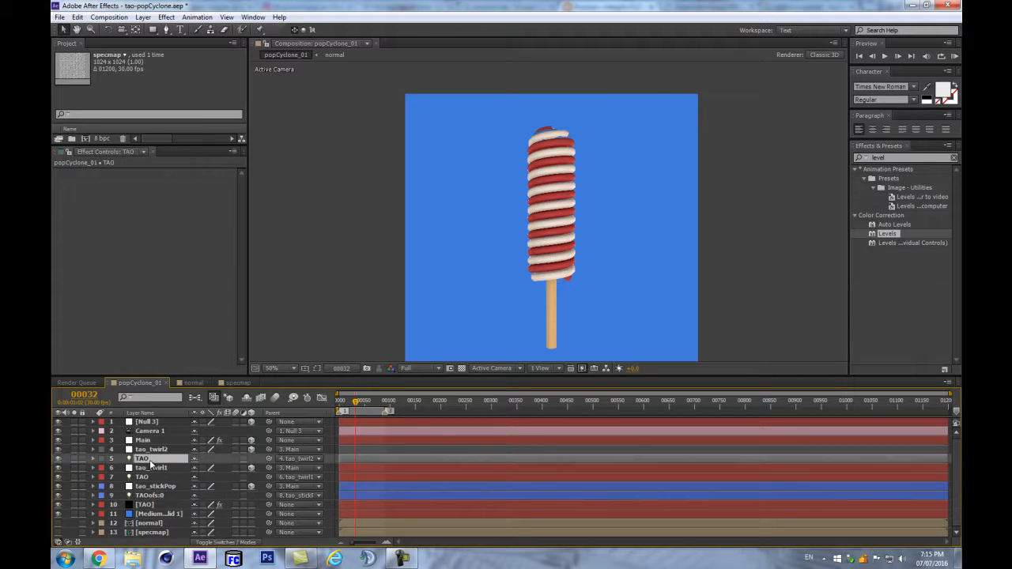
pyautogui.keyDown('ctrl'); pyautogui.click(143, 477); pyautogui.keyUp('ctrl')
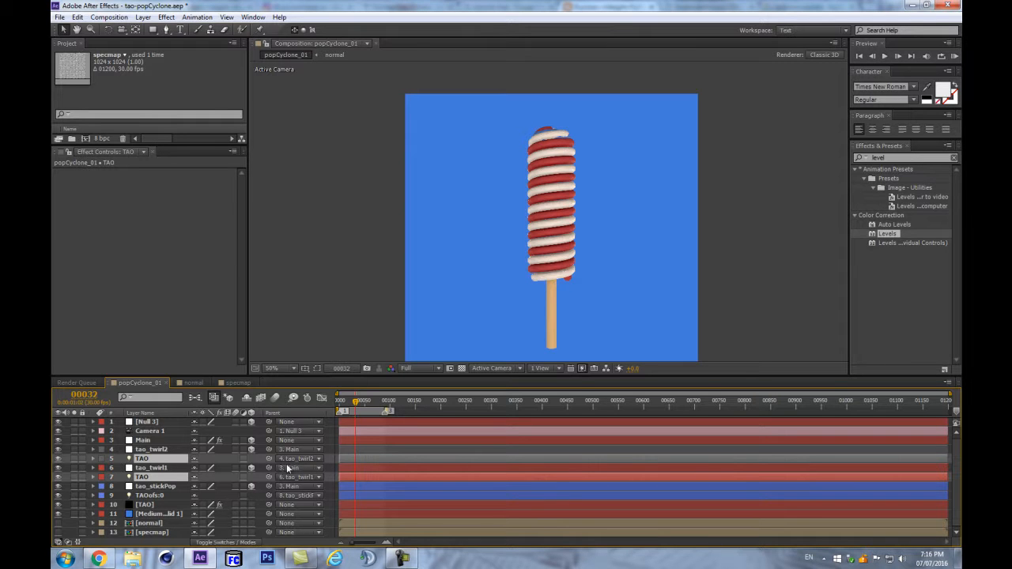
pyautogui.press('a')
pyautogui.press('a')
pyautogui.scroll(-3, 359, 479)
pyautogui.scroll(2, 360, 479)
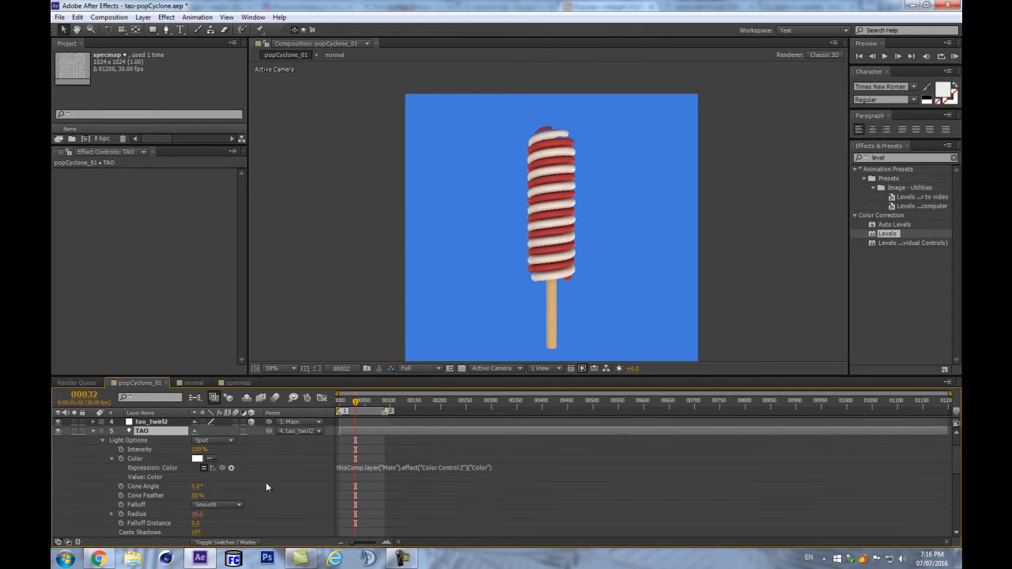
pyautogui.moveTo(438, 377); pyautogui.dragTo(340, 316)
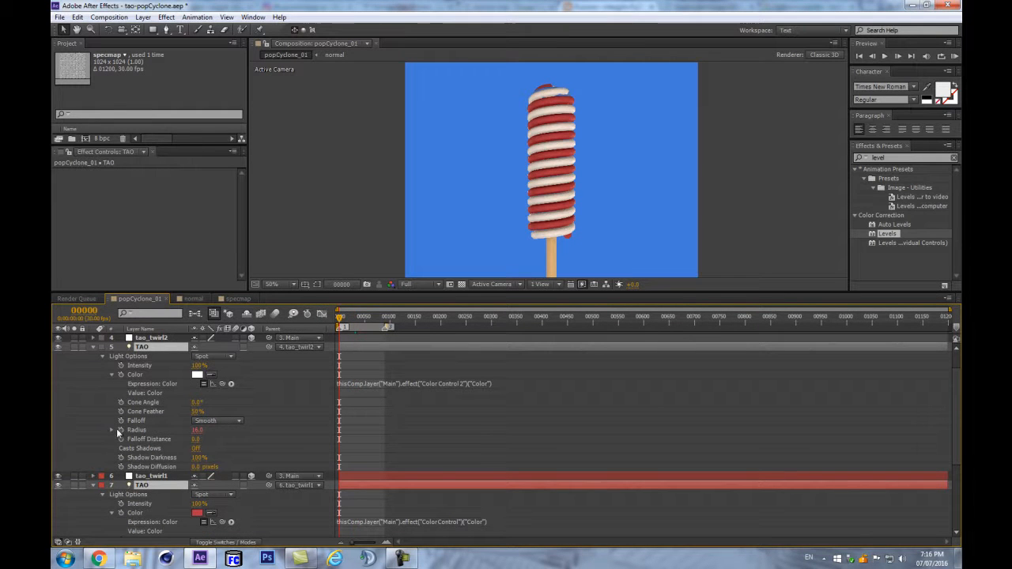
pyautogui.scroll(-1, 295, 407)
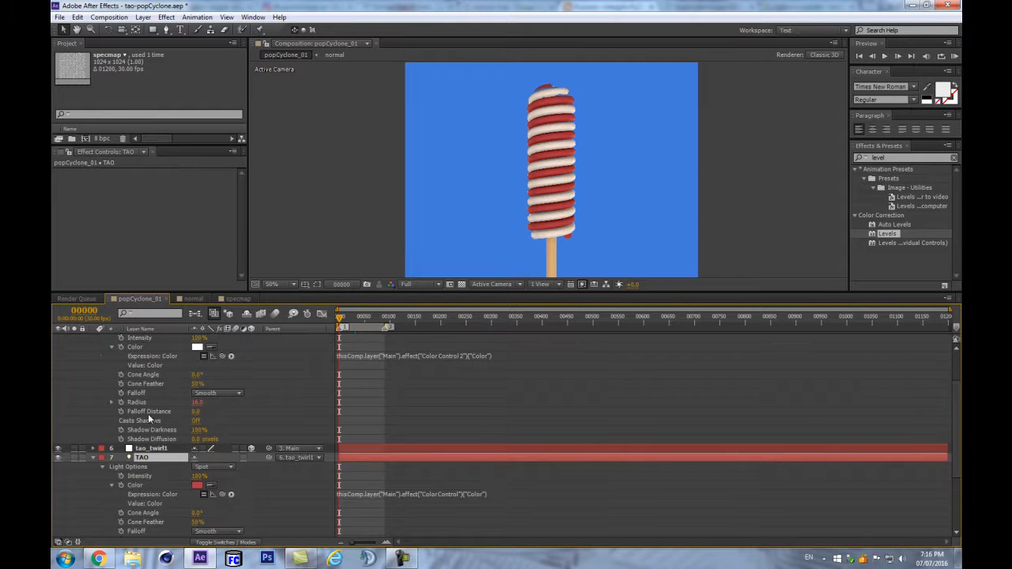
pyautogui.scroll(2, 111, 411)
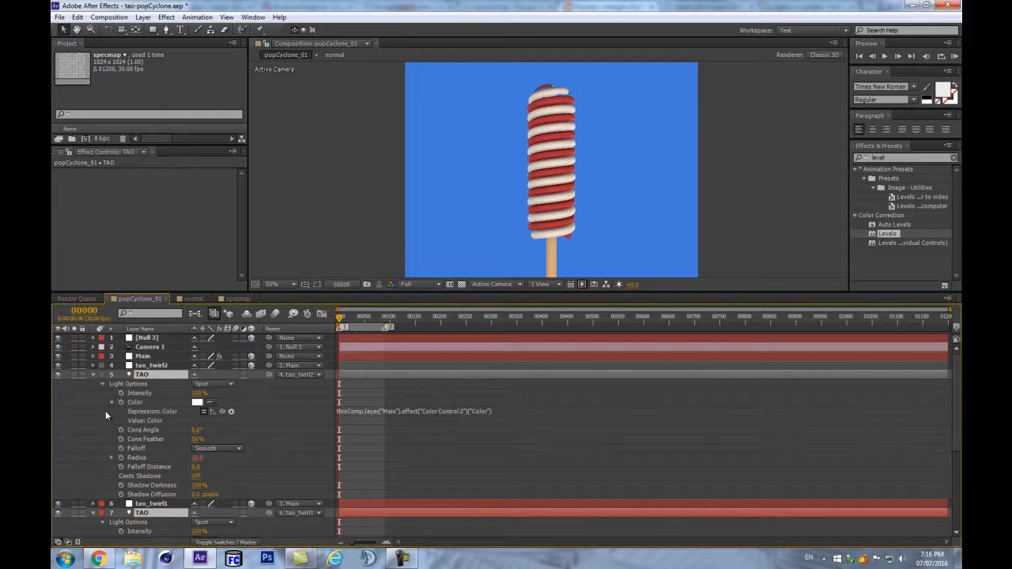
# - Remove the thickness expression from the Radius of tao_twirl2's TAO light and set the Radius to 16
pyautogui.click(145, 356)
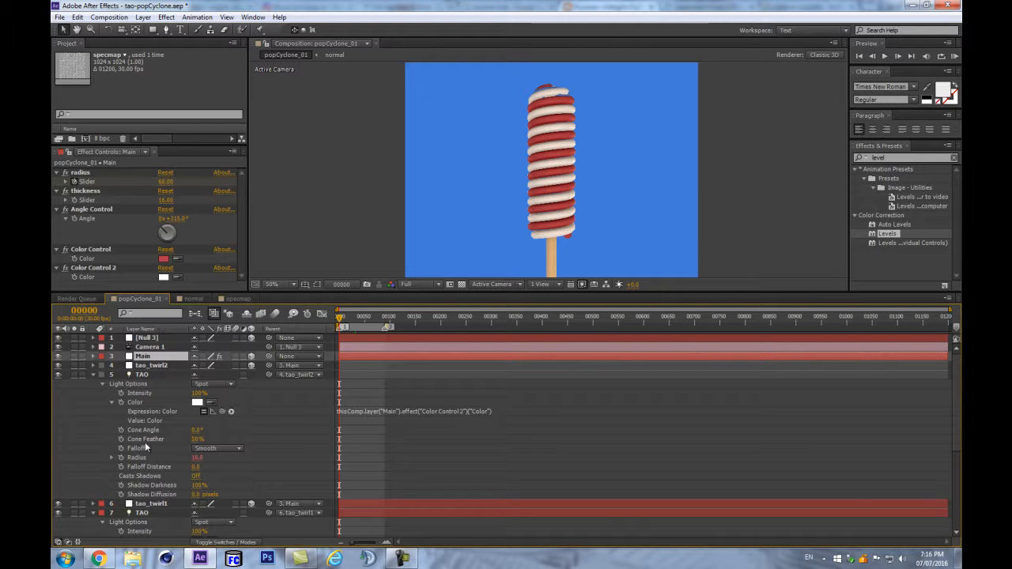
pyautogui.click(112, 458)
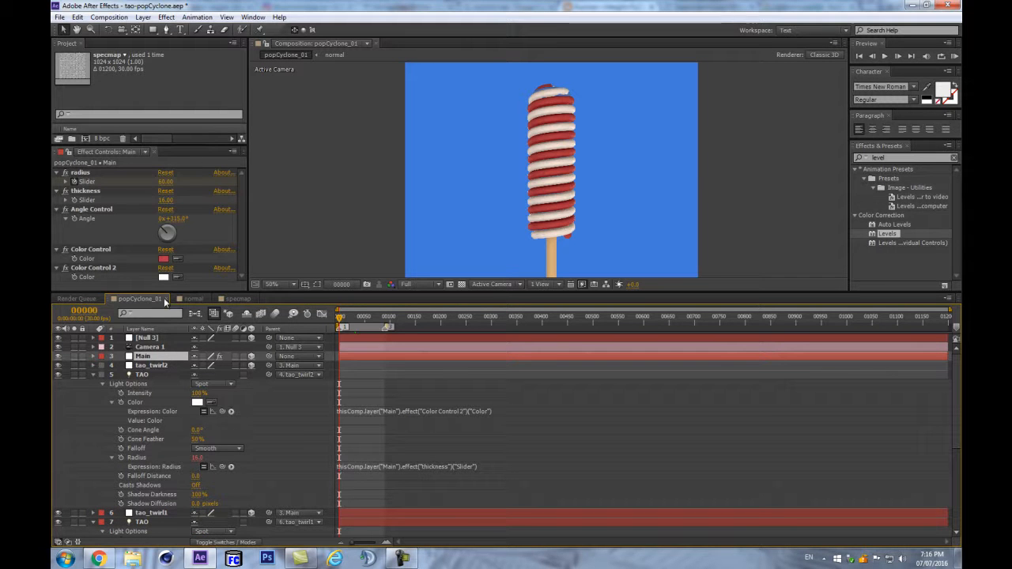
pyautogui.click(82, 192)
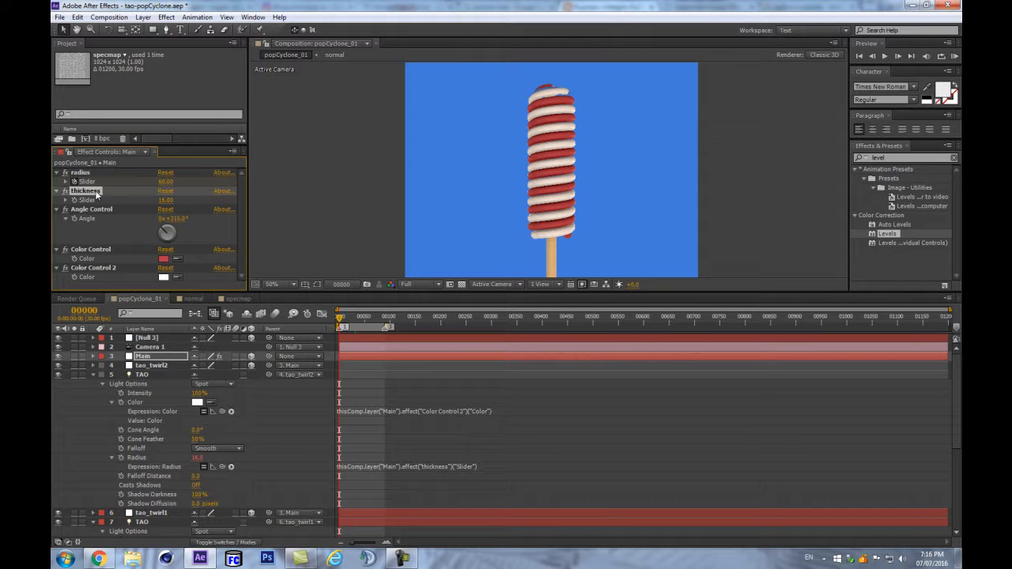
pyautogui.click(370, 466)
pyautogui.press('Delete')
pyautogui.click(295, 446)
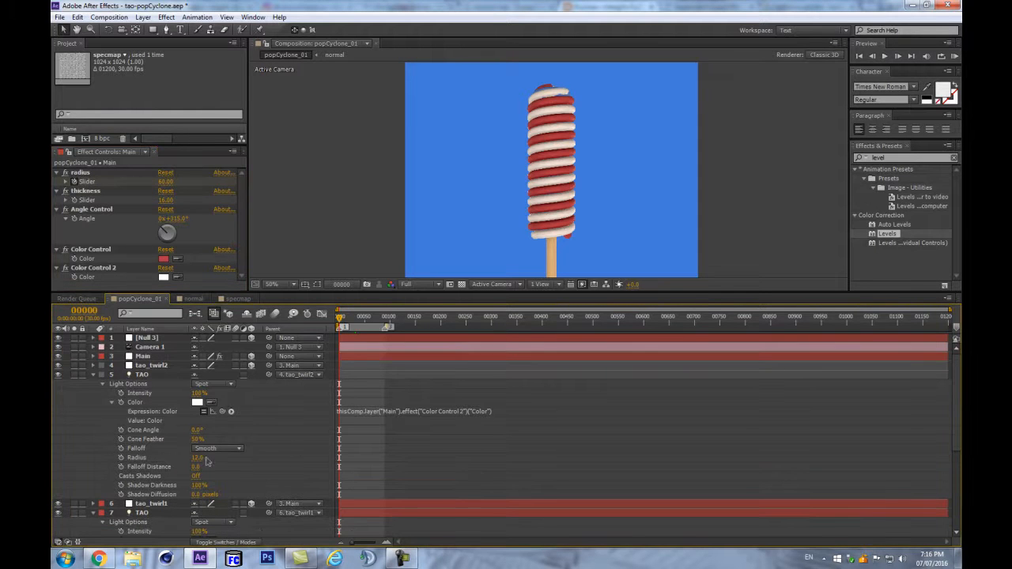
pyautogui.click(195, 459)
pyautogui.write('16')
pyautogui.press('Return')
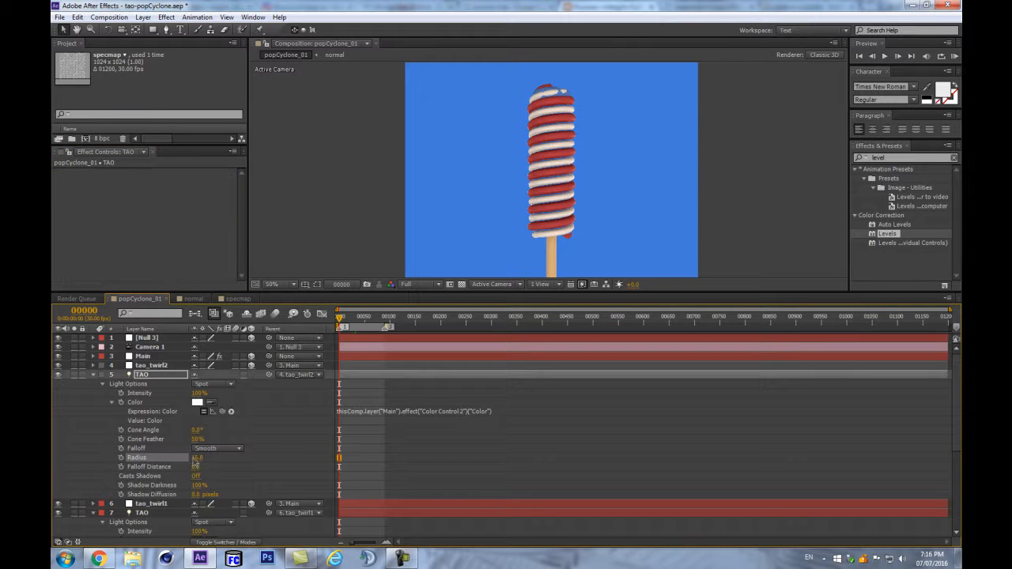
# - Remove the thickness expression from the Radius of tao_twirl1's TAO light and set the Radius to 16
pyautogui.click(150, 504)
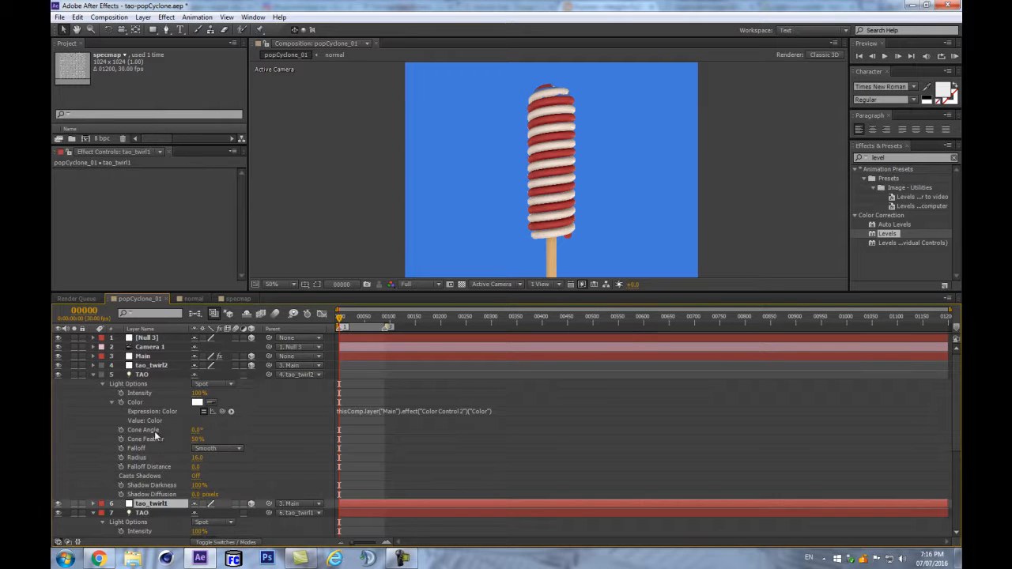
pyautogui.scroll(-2, 151, 483)
pyautogui.click(147, 458)
pyautogui.scroll(-3, 150, 470)
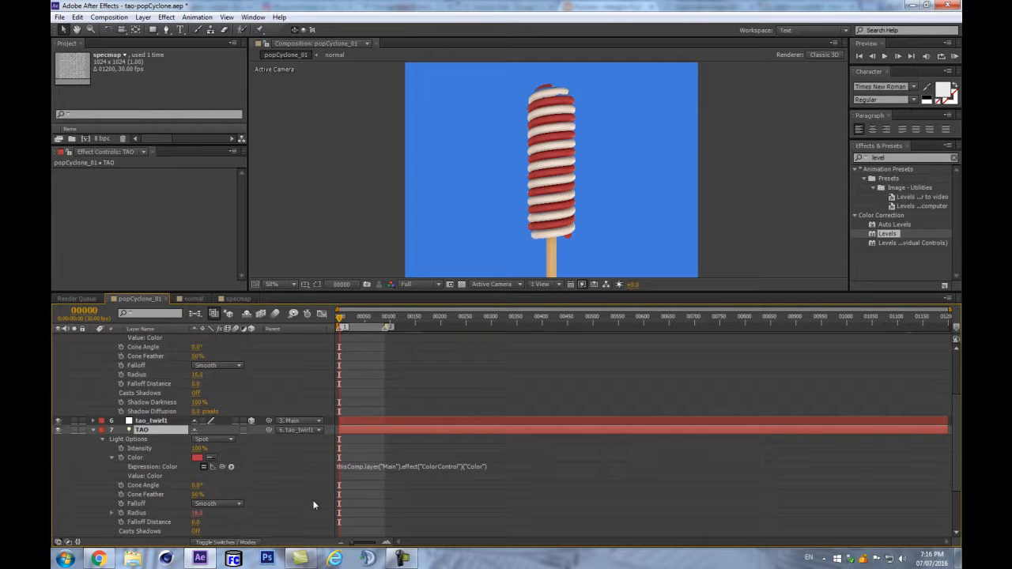
pyautogui.click(111, 458)
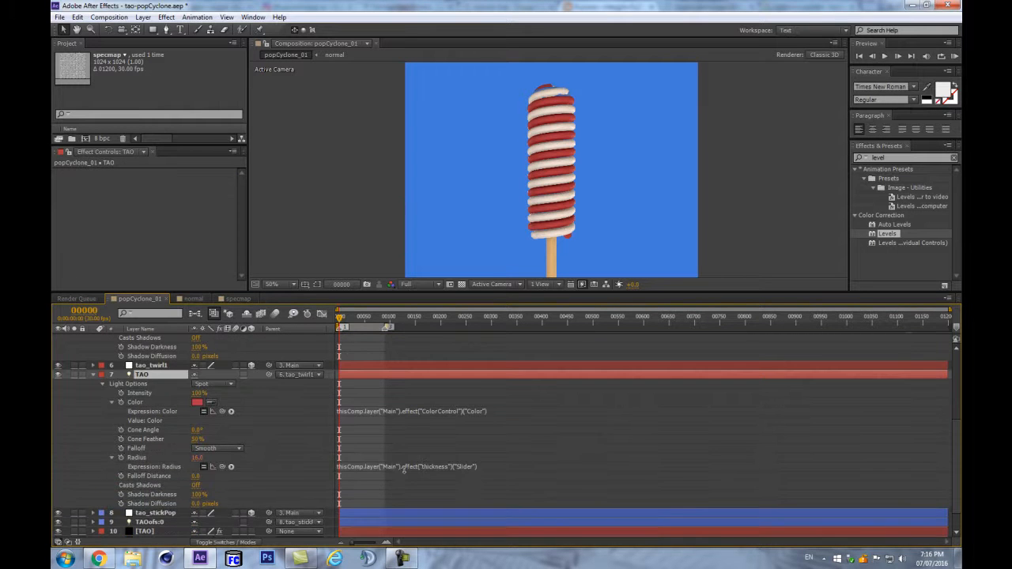
pyautogui.click(403, 468)
pyautogui.press('Delete')
pyautogui.click(309, 456)
pyautogui.click(194, 458)
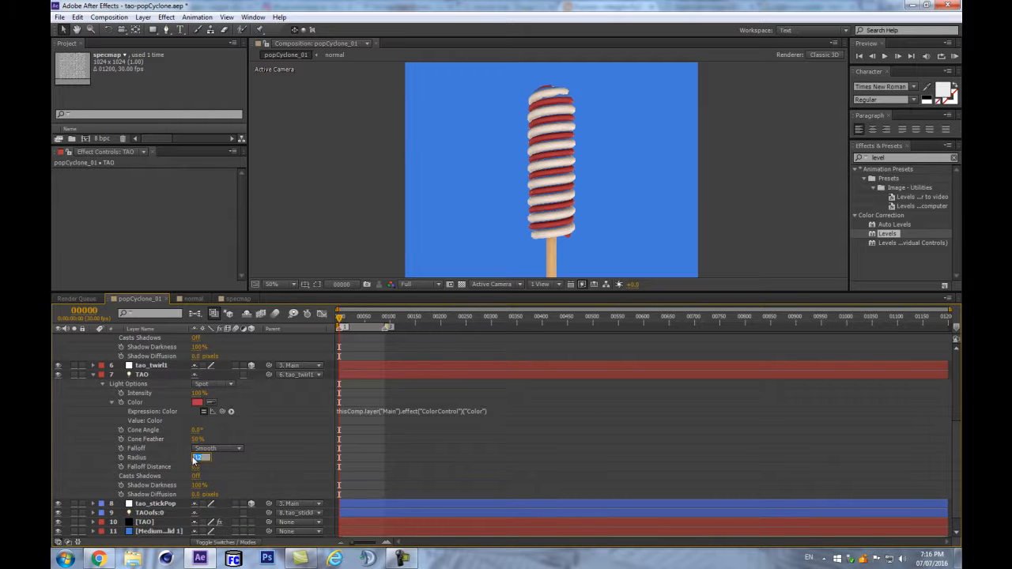
pyautogui.write('16')
pyautogui.click(139, 457)
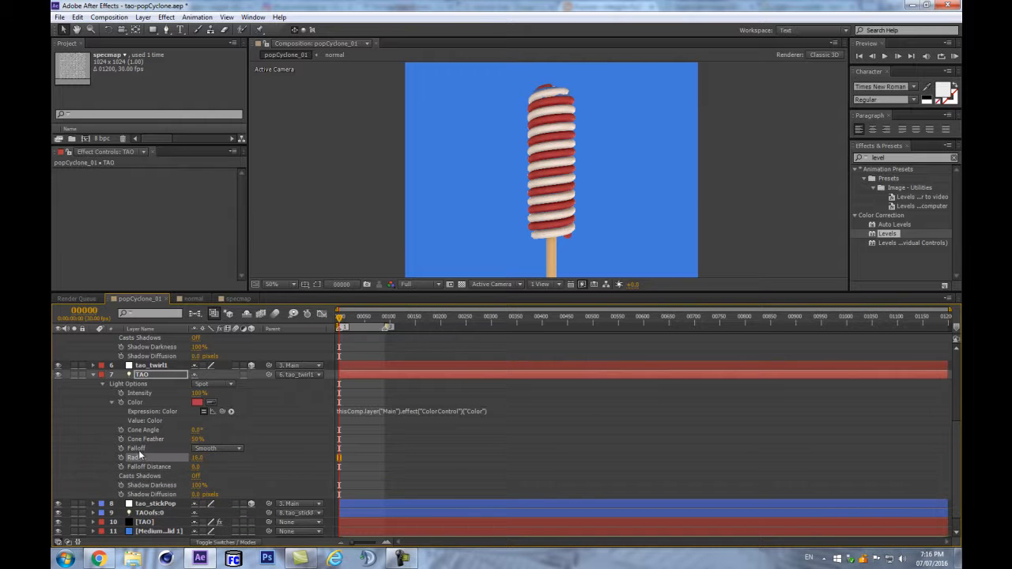
# - Keyframe the Radius of both twirl TAO lights at 16 on frame 0 and frame 300
pyautogui.scroll(4, 179, 432)
pyautogui.click(155, 349)
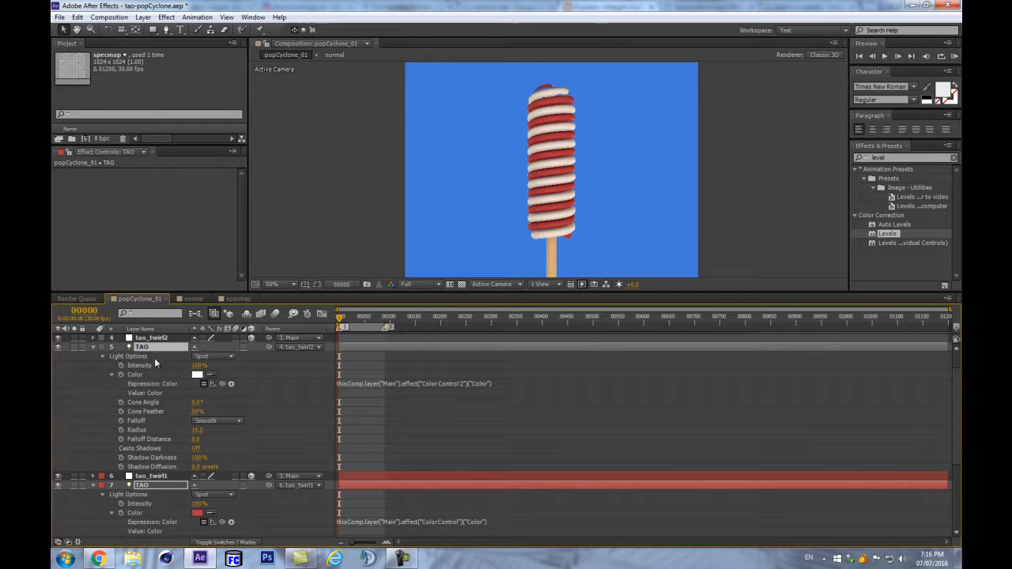
pyautogui.click(121, 430)
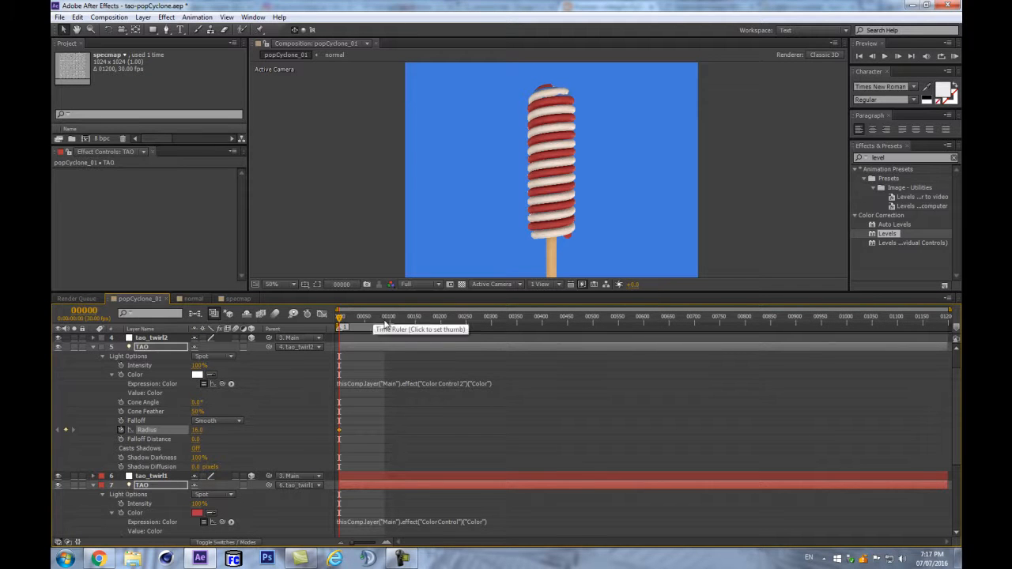
pyautogui.scroll(-2, 406, 429)
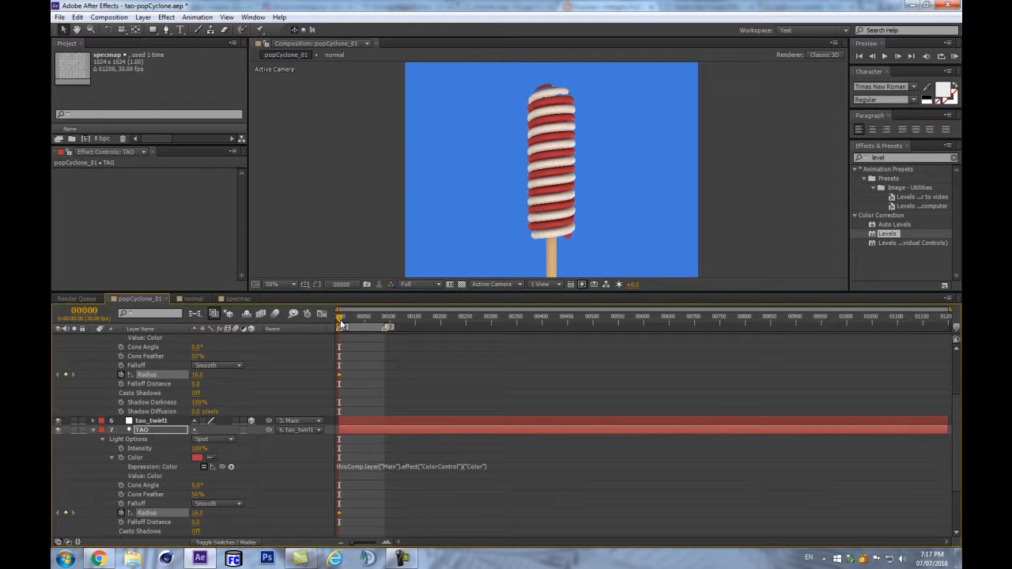
pyautogui.click(82, 311)
pyautogui.write('300')
pyautogui.press('Return')
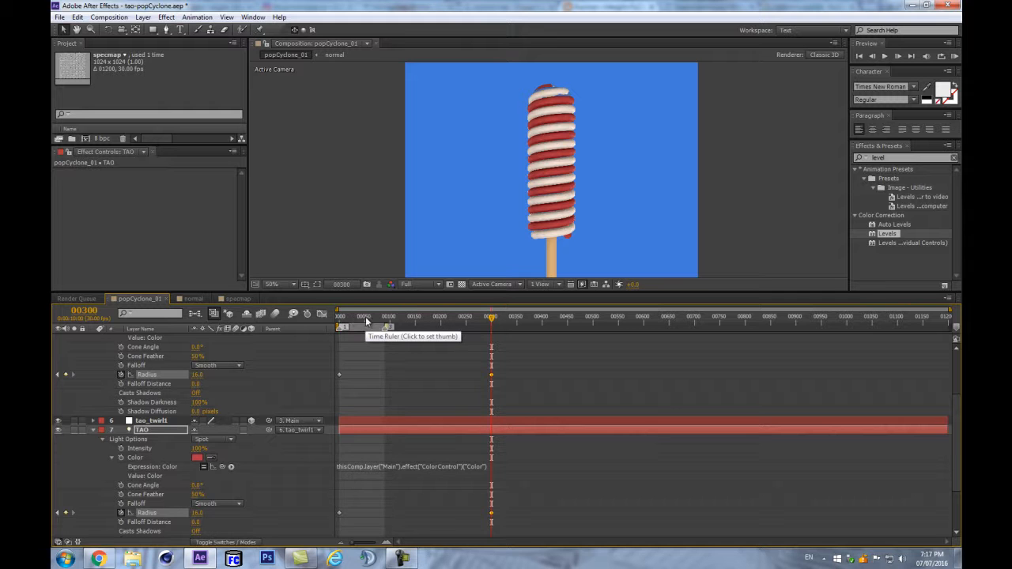
# - Add Radius keyframes at 16 to both twirl TAO lights on frame 115 and about frame 190
pyautogui.moveTo(383, 318); pyautogui.dragTo(397, 317)
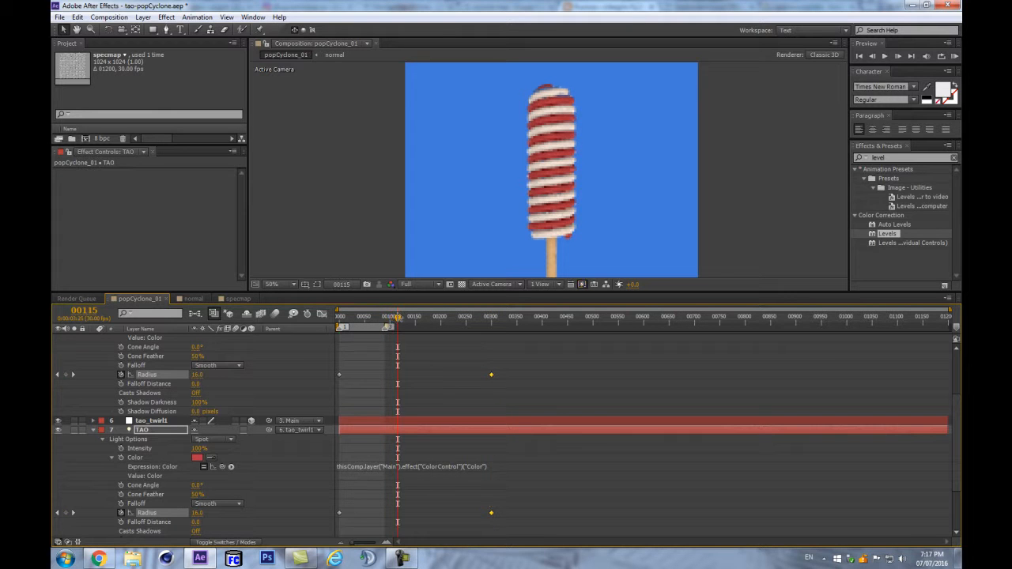
pyautogui.click(65, 374)
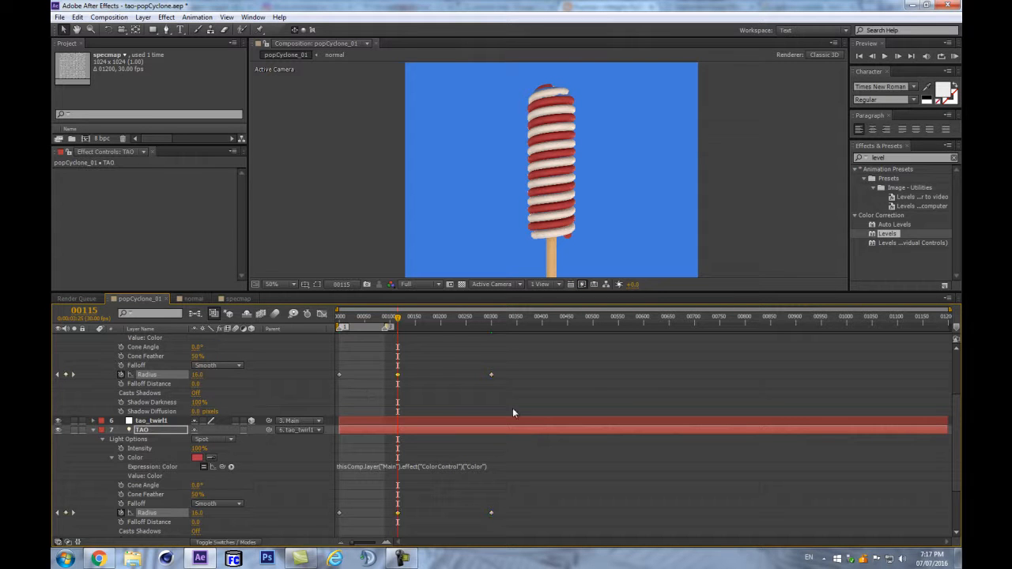
pyautogui.moveTo(399, 318); pyautogui.dragTo(436, 318)
pyautogui.click(66, 374)
# - Set the Radius of both twirl TAO lights to 0 on frame 153
pyautogui.moveTo(426, 325); pyautogui.dragTo(416, 324)
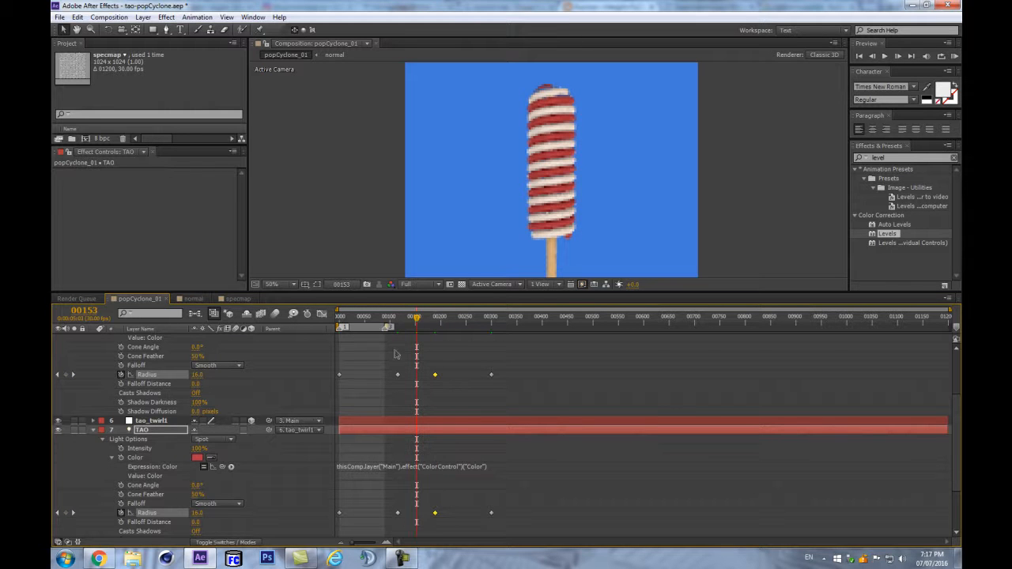
pyautogui.click(196, 376)
pyautogui.write('8')
pyautogui.press('Return')
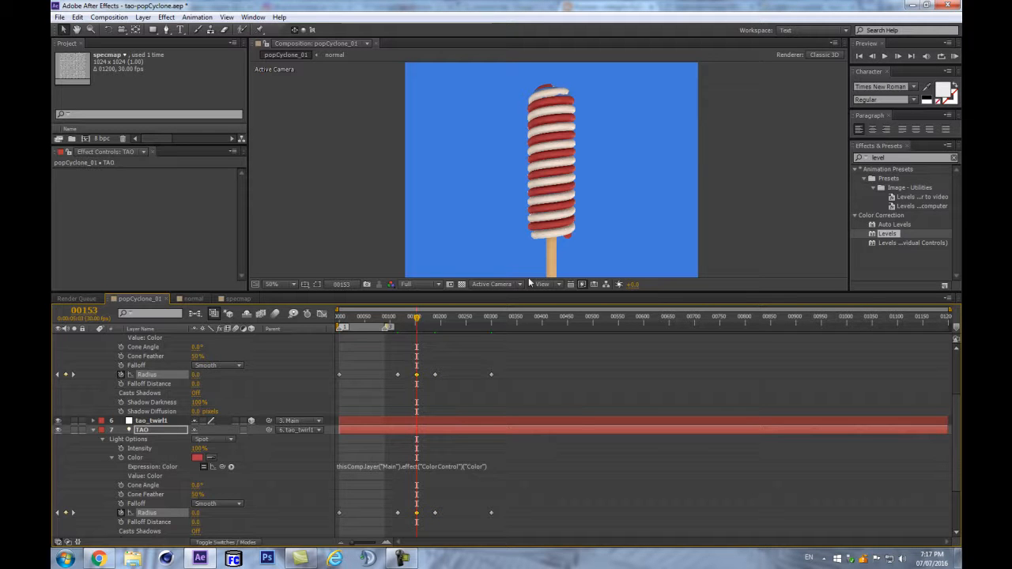
# - Show the Tao effect settings of the TAO solid and preview the animation from frame 0 in a taller viewer
pyautogui.scroll(-3, 144, 468)
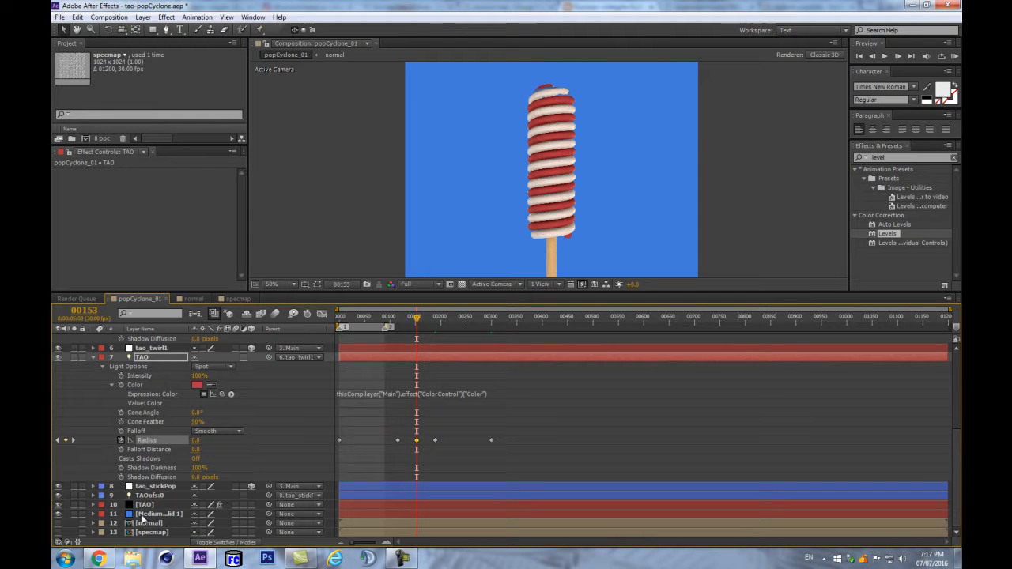
pyautogui.click(144, 505)
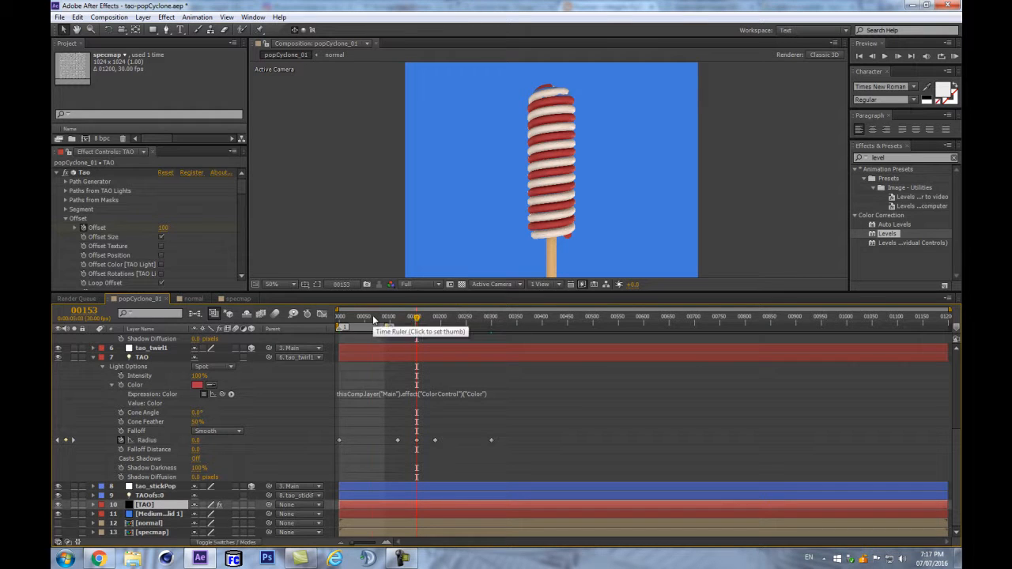
pyautogui.click(368, 317)
pyautogui.moveTo(369, 319); pyautogui.dragTo(334, 326)
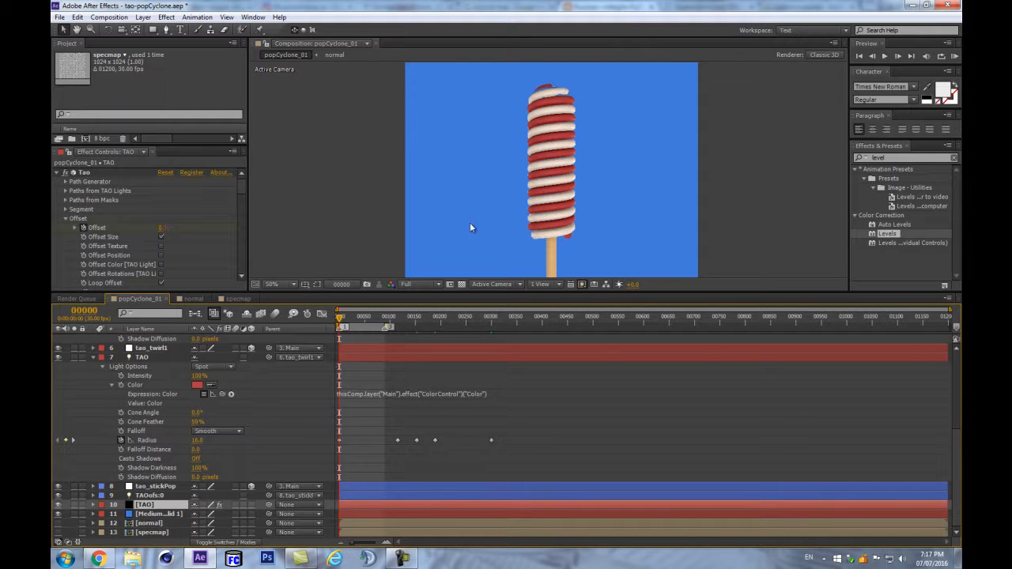
pyautogui.moveTo(593, 289); pyautogui.dragTo(594, 334)
pyautogui.press('space')
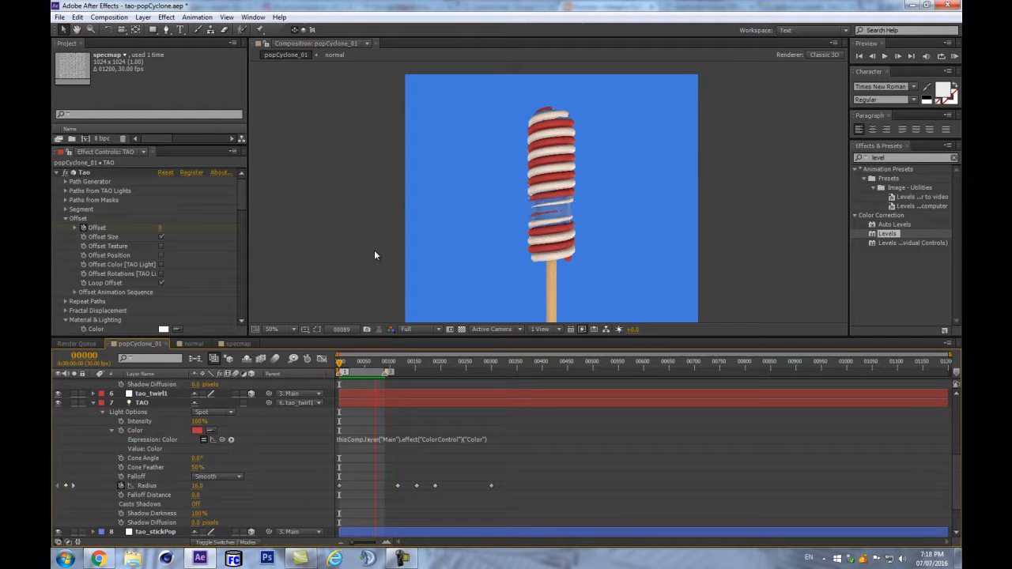
# - Shift the Radius keyframes at frames 115 and 153 of tao_twirl1's TAO light earlier, to frame 93 and about frame 131
pyautogui.click(438, 383)
pyautogui.moveTo(384, 479); pyautogui.dragTo(424, 502)
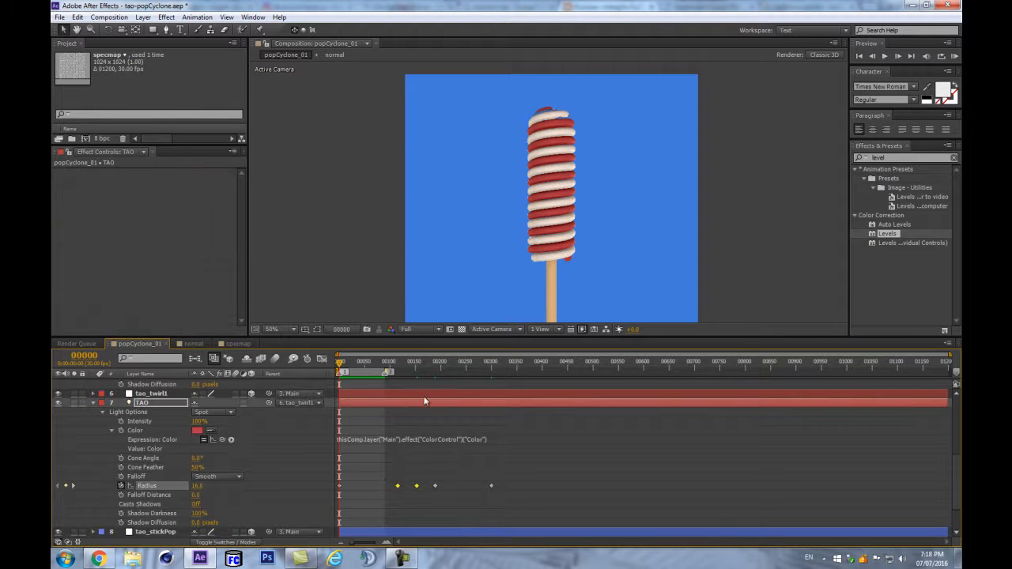
pyautogui.click(418, 368)
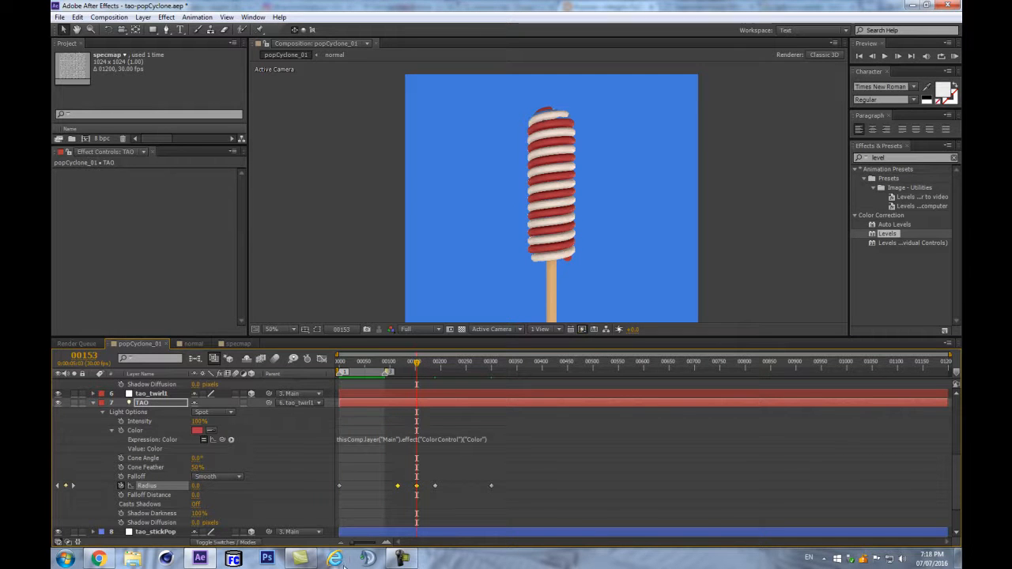
pyautogui.moveTo(389, 472); pyautogui.dragTo(405, 489)
# - Add a Radius keyframe of 0 on frame 157 for tao_twirl1's TAO light and check the gap at frame 150
pyautogui.click(419, 363)
pyautogui.click(369, 457)
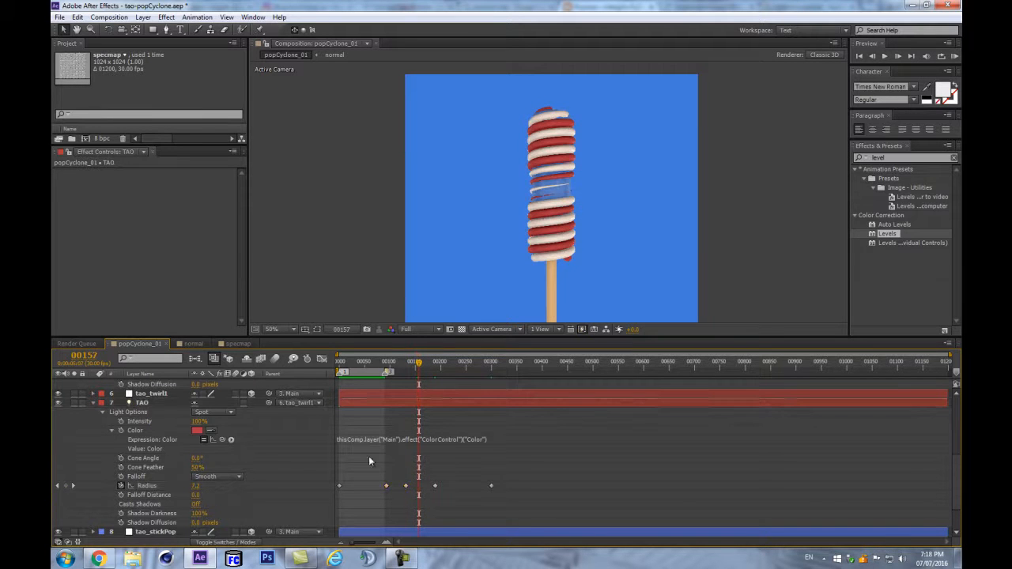
pyautogui.click(65, 486)
pyautogui.click(201, 486)
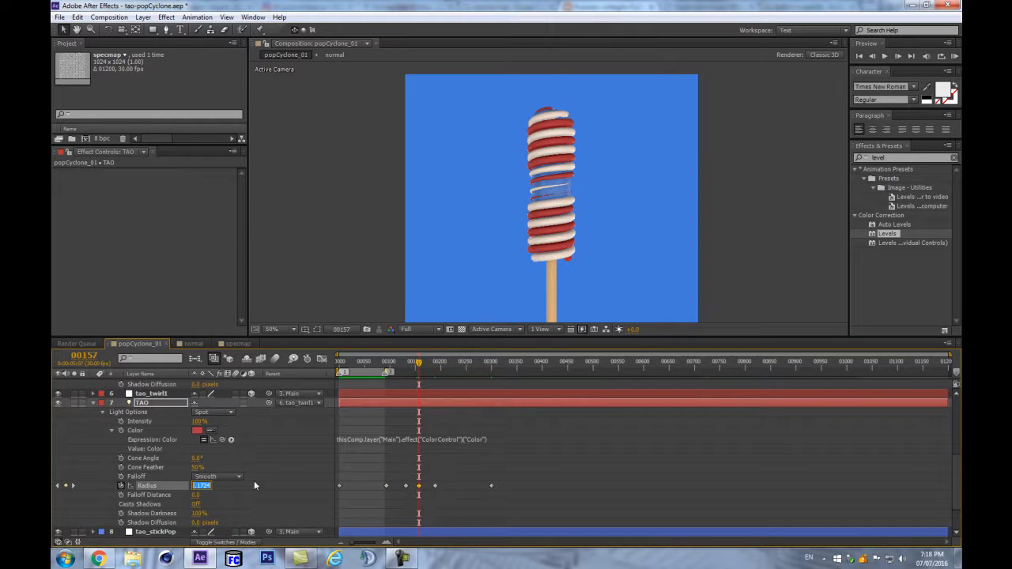
pyautogui.write('0')
pyautogui.press('Return')
pyautogui.moveTo(418, 365); pyautogui.dragTo(413, 365)
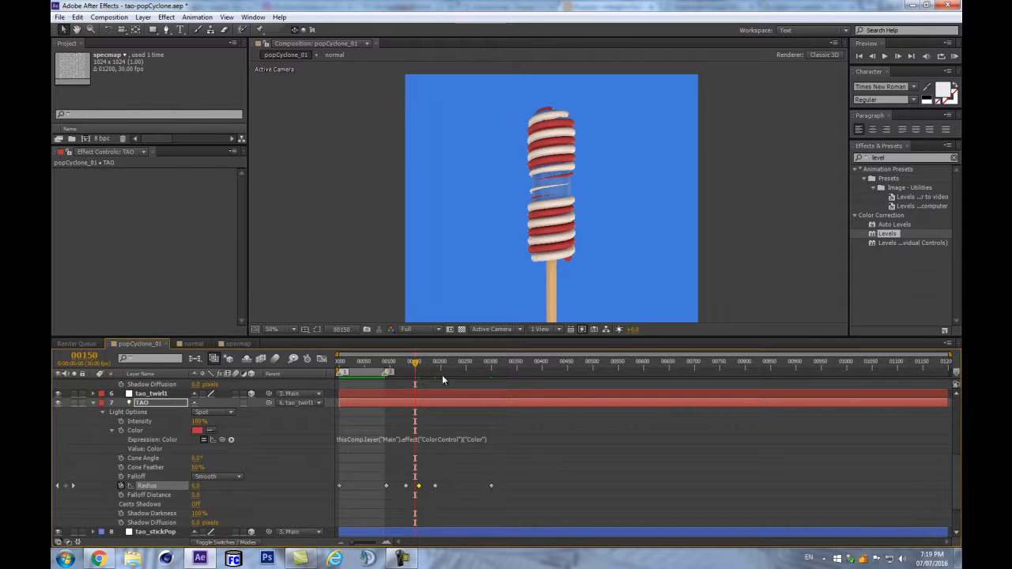
# - Replace the Radius keyframes of tao_twirl2's TAO light with a copy of those from tao_twirl1's TAO light, starting at frame 0
pyautogui.scroll(-3, 420, 528)
pyautogui.scroll(8, 418, 518)
pyautogui.scroll(-4, 425, 469)
pyautogui.scroll(-1, 412, 415)
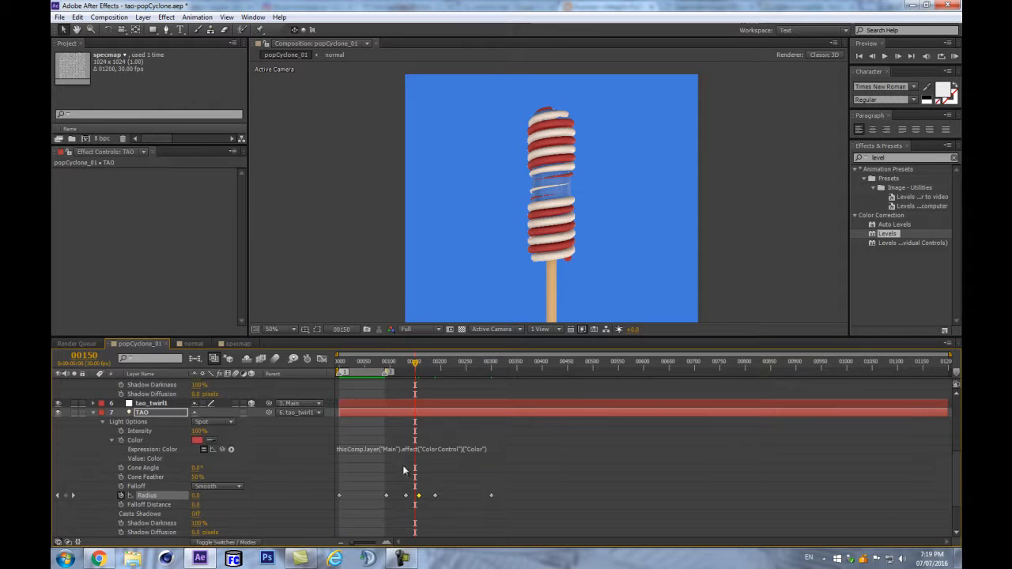
pyautogui.scroll(1, 419, 387)
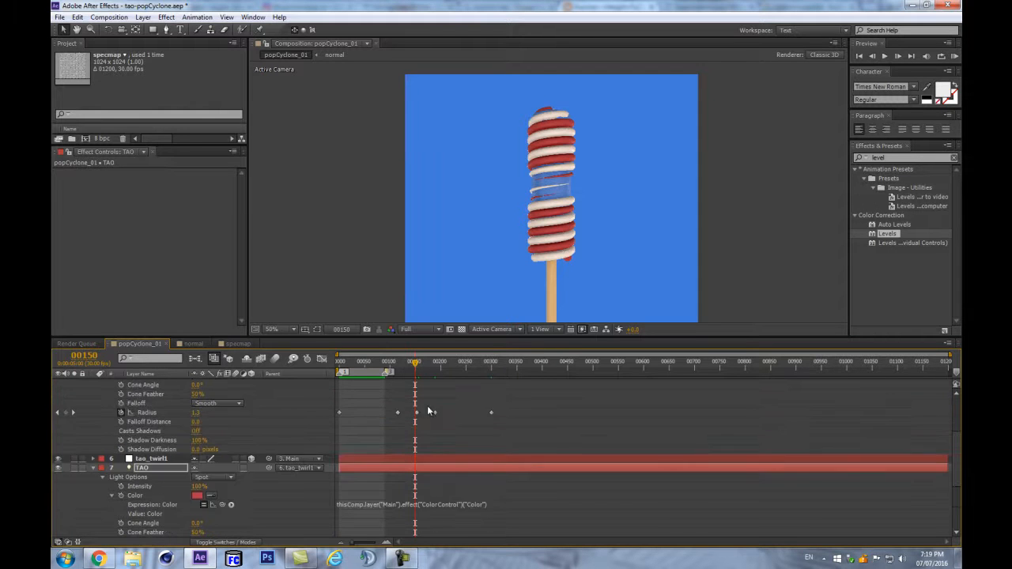
pyautogui.click(338, 363)
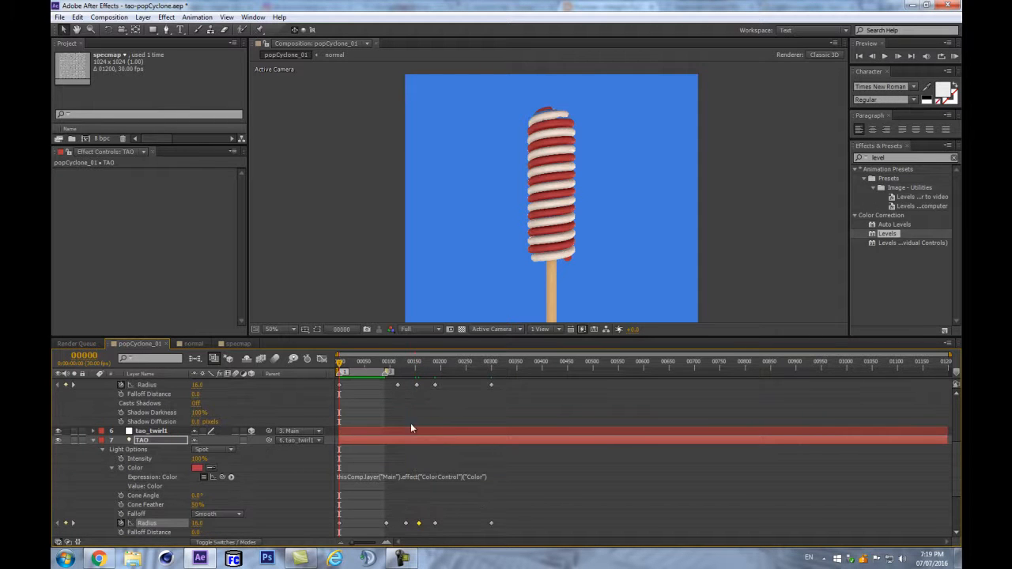
pyautogui.moveTo(510, 514); pyautogui.dragTo(330, 535)
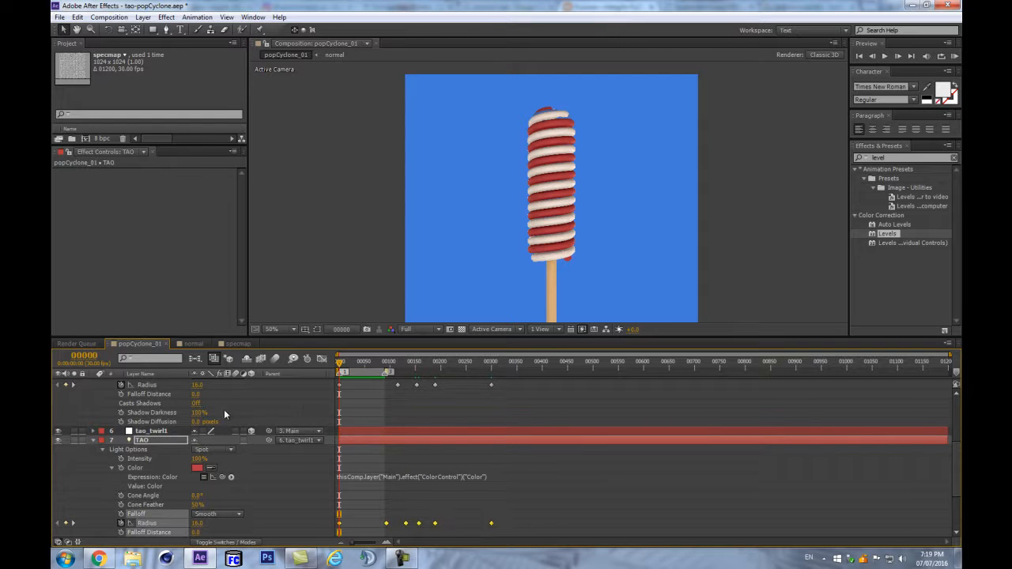
pyautogui.scroll(2, 173, 424)
pyautogui.click(121, 440)
pyautogui.click(121, 441)
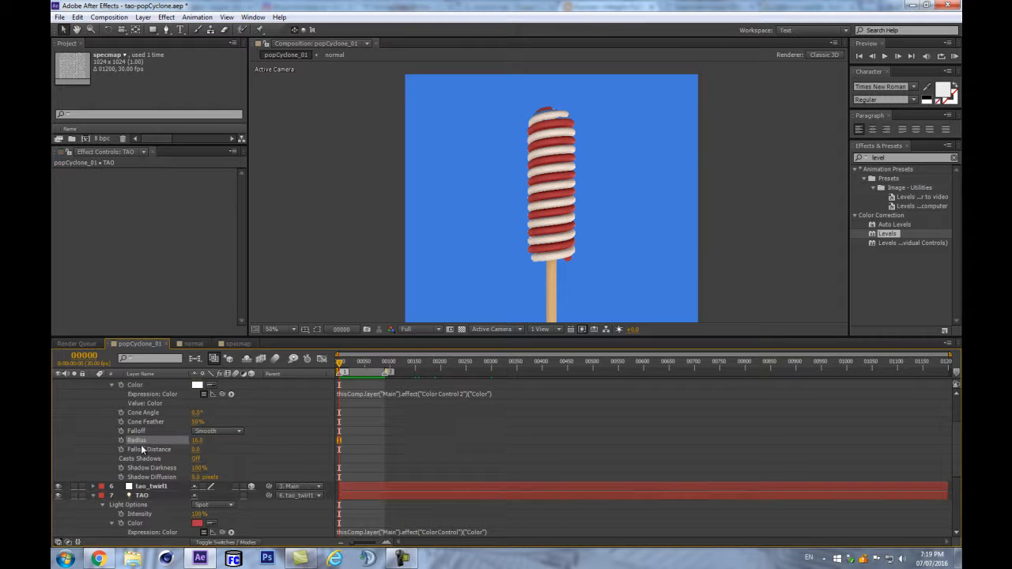
pyautogui.hotkey('ctrl', 'z')
pyautogui.hotkey('ctrl', 'z')
pyautogui.scroll(-2, 461, 472)
# - Apply Easy Ease Out to the frame 93 Radius keyframes of both twirl TAO lights
pyautogui.moveTo(370, 370)
pyautogui.mouseDown()
pyautogui.moveTo(431, 369)
pyautogui.moveTo(386, 369)
pyautogui.mouseUp()
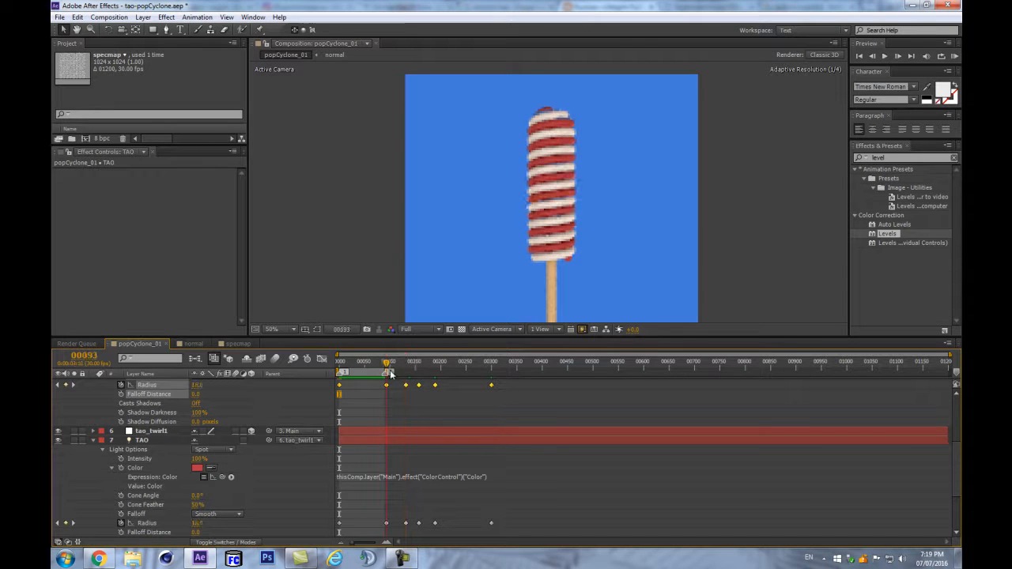
pyautogui.click(476, 414)
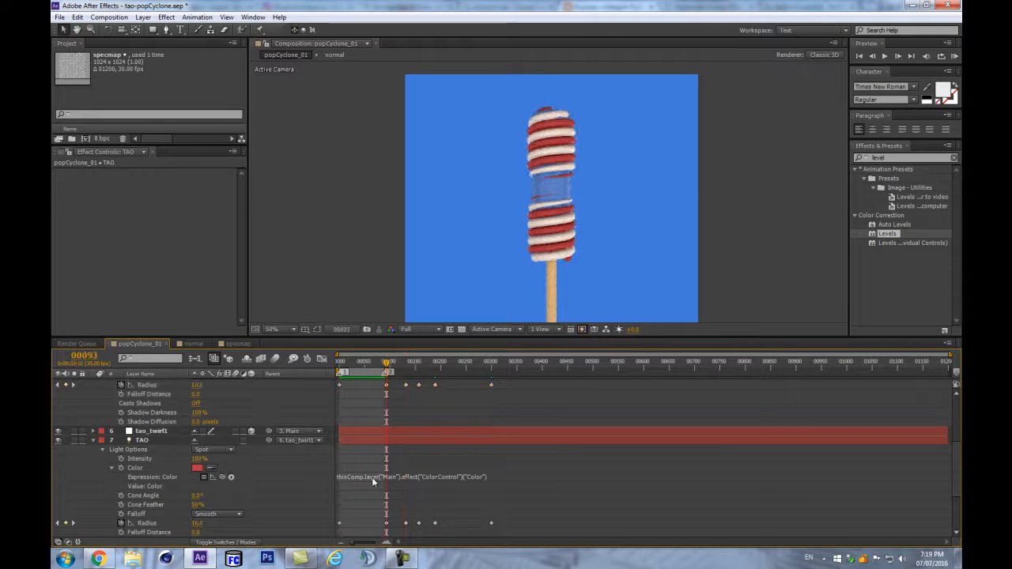
pyautogui.moveTo(372, 527); pyautogui.dragTo(393, 384)
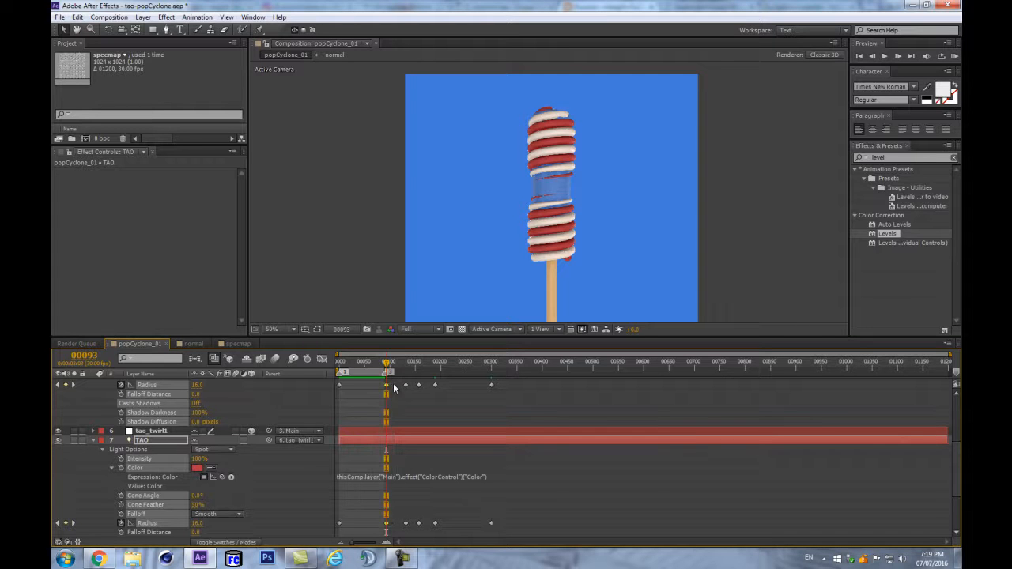
pyautogui.rightClick(392, 384)
pyautogui.moveTo(474, 504)
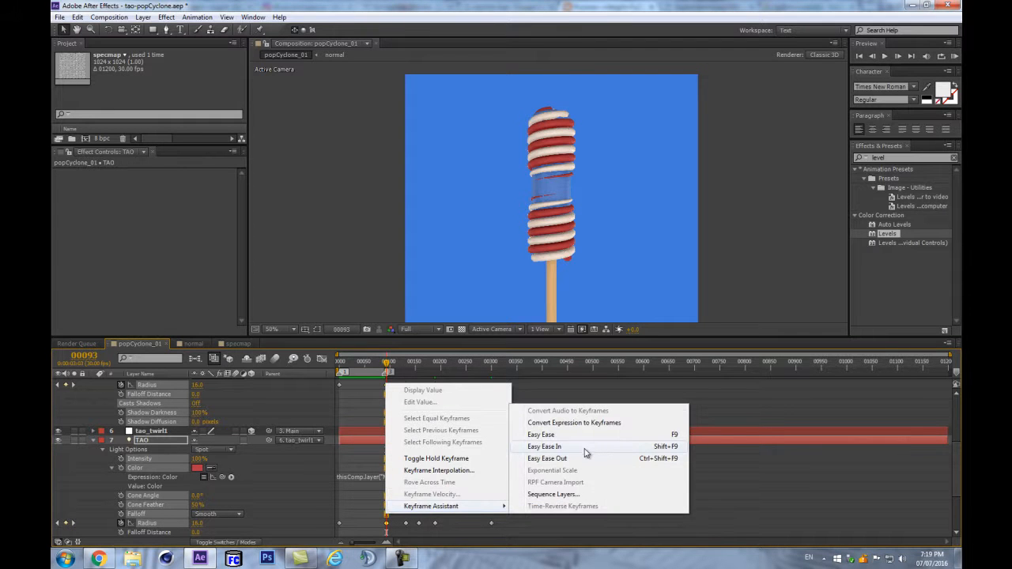
pyautogui.click(558, 459)
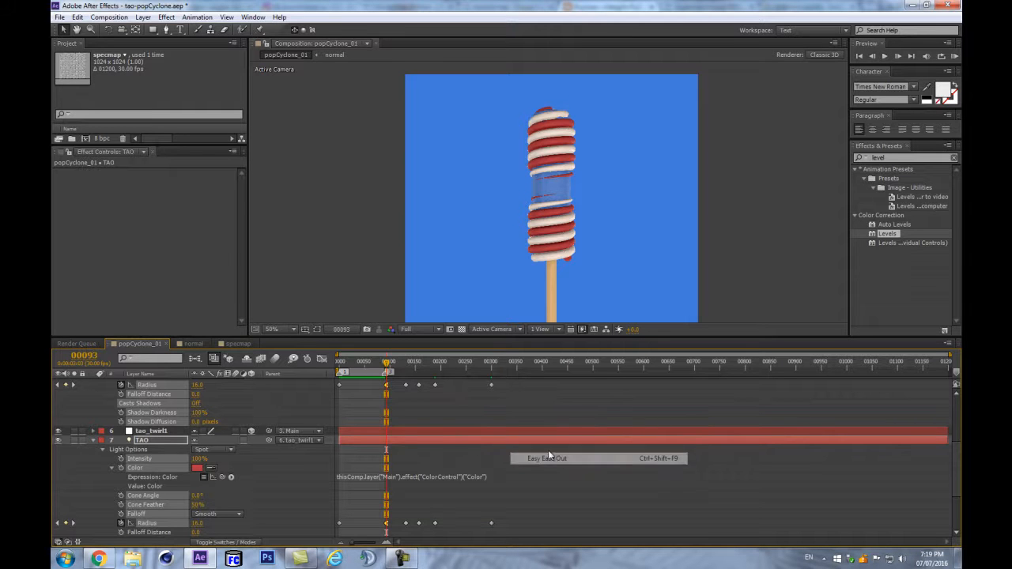
# - Apply Easy Ease In to both twirl lights' Radius keyframes at about frame 190
pyautogui.moveTo(430, 380); pyautogui.dragTo(436, 532)
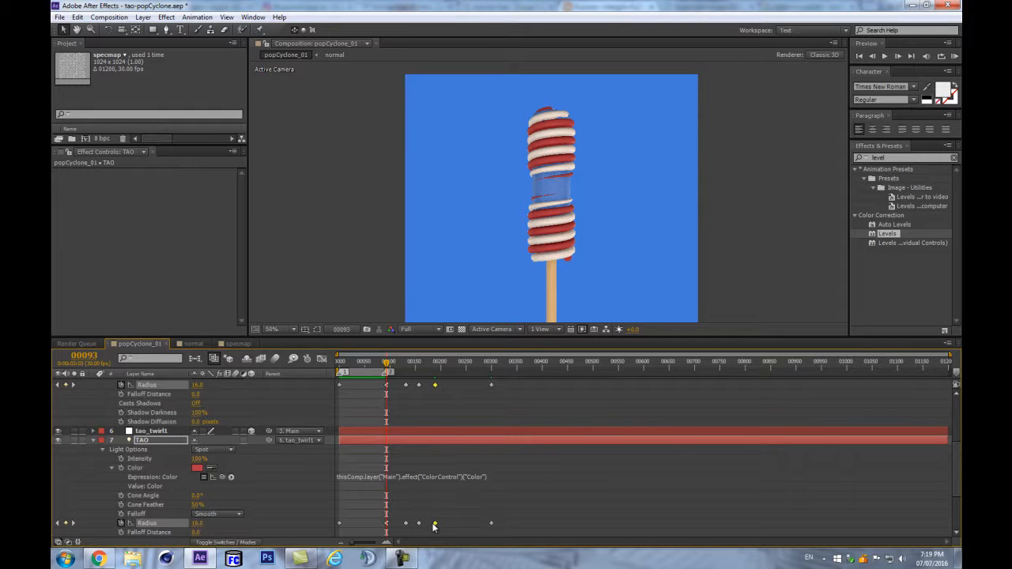
pyautogui.rightClick(435, 524)
pyautogui.moveTo(506, 516)
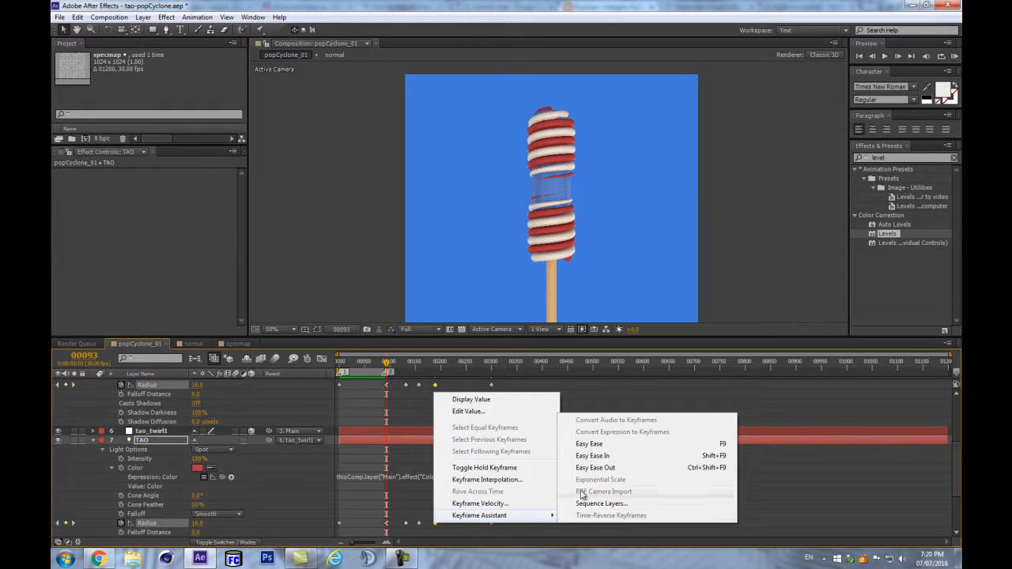
pyautogui.click(593, 457)
# - Show the twirl lights' Radius curves in the graph editor, enlarged and zoomed in around frames 93 to 190
pyautogui.moveTo(368, 387); pyautogui.dragTo(387, 464)
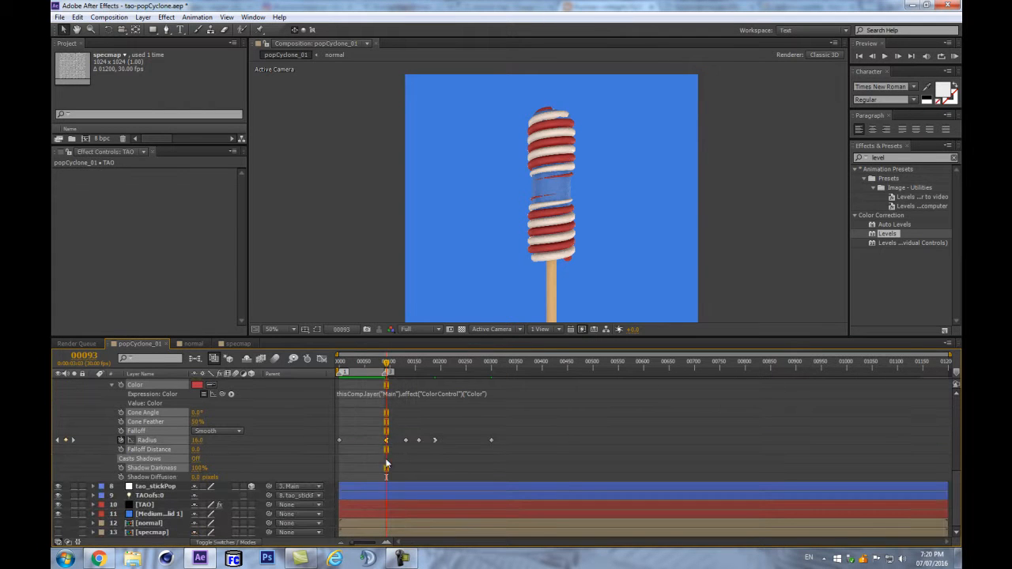
pyautogui.click(322, 358)
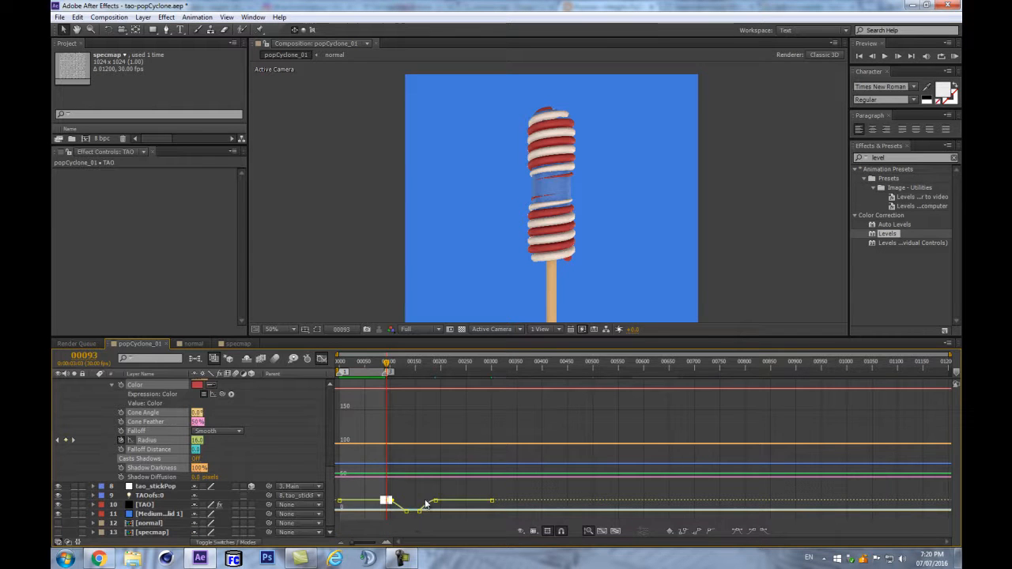
pyautogui.press('=')
pyautogui.press('=')
pyautogui.press('=')
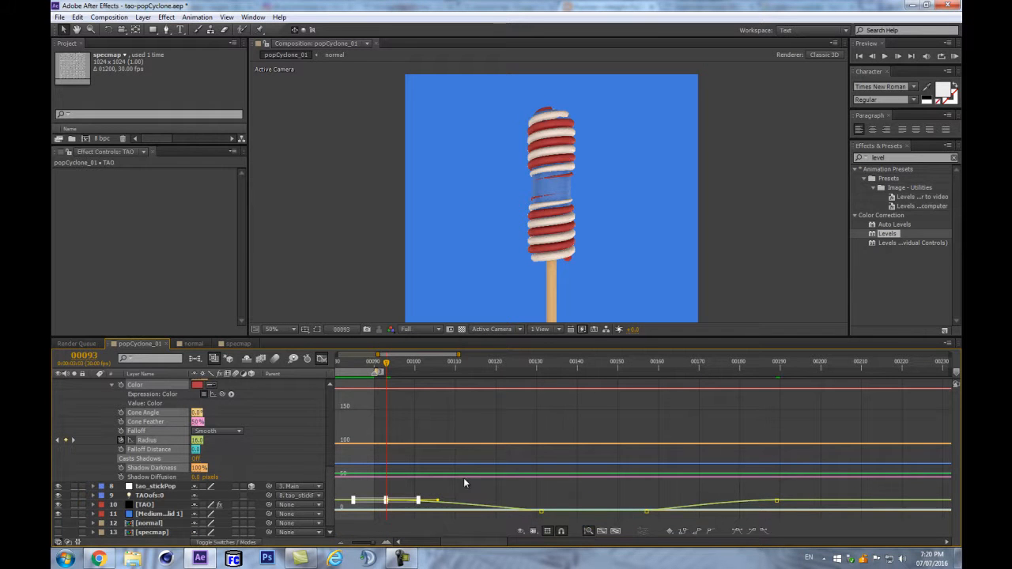
pyautogui.moveTo(517, 339); pyautogui.dragTo(517, 210)
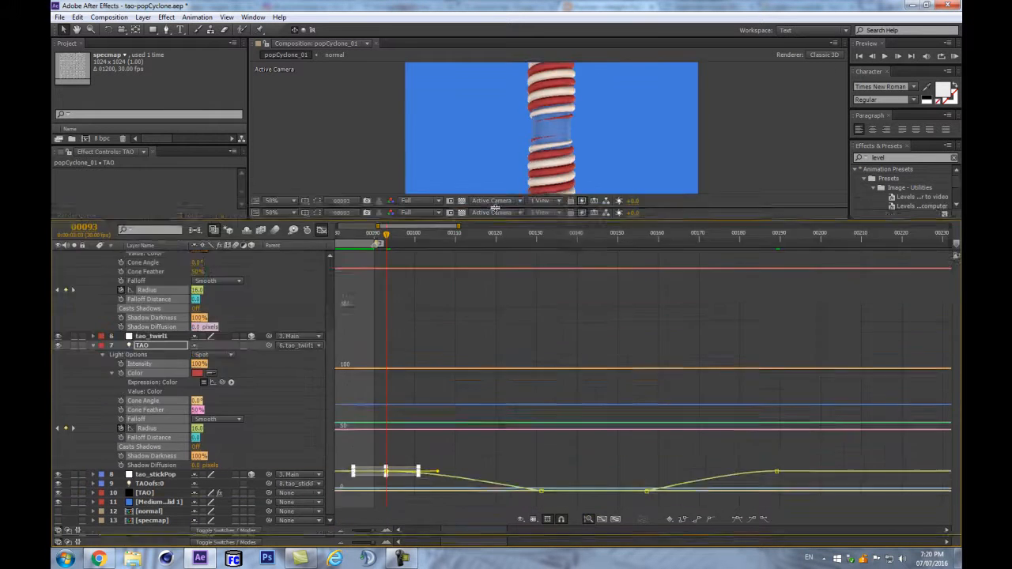
# - Bend the Radius curve downward out of frame 93 and apply Easy Ease to the keyframe at about frame 131
pyautogui.moveTo(437, 484); pyautogui.dragTo(378, 496)
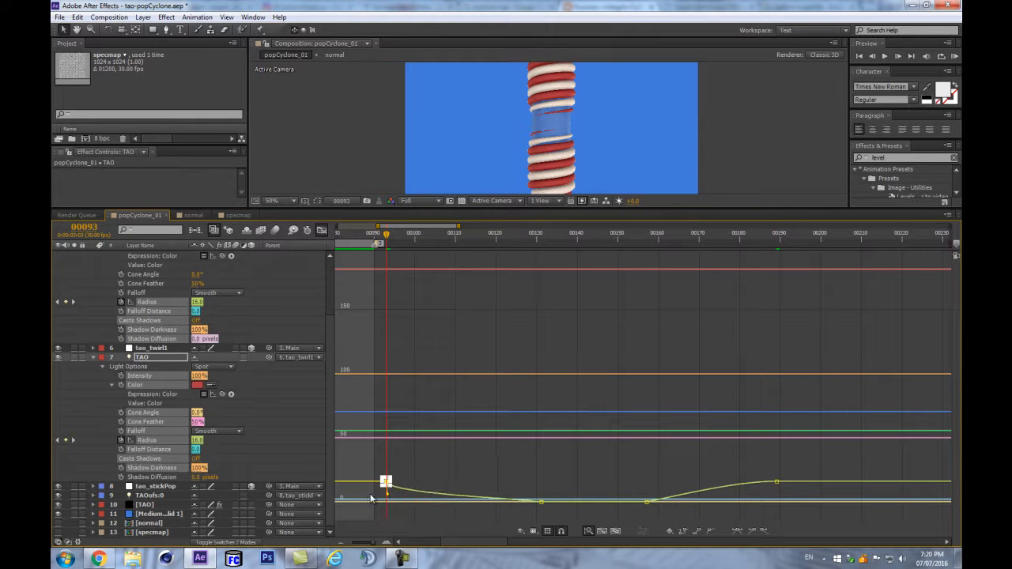
pyautogui.click(541, 503)
pyautogui.click(738, 532)
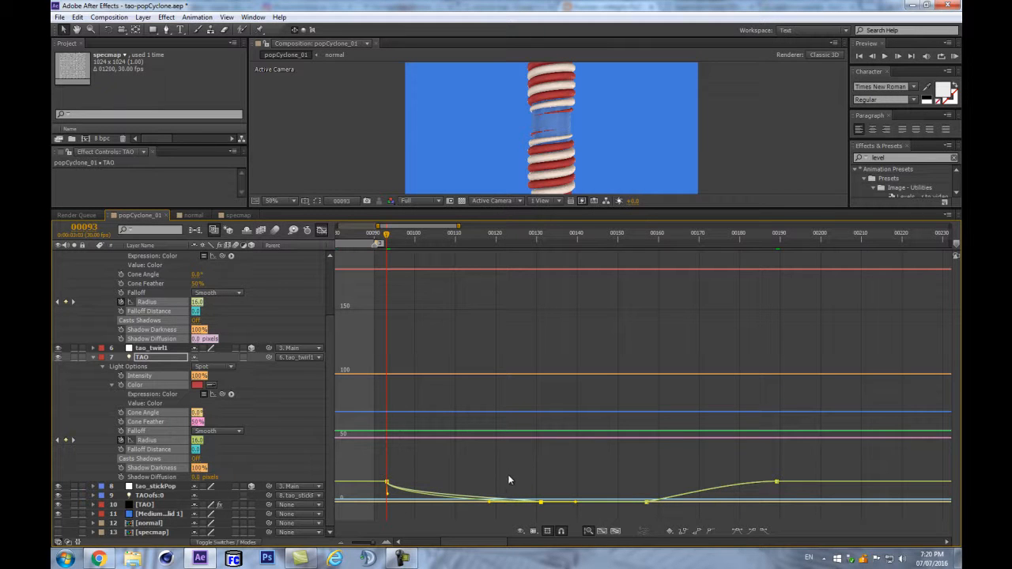
pyautogui.moveTo(540, 503); pyautogui.dragTo(541, 498)
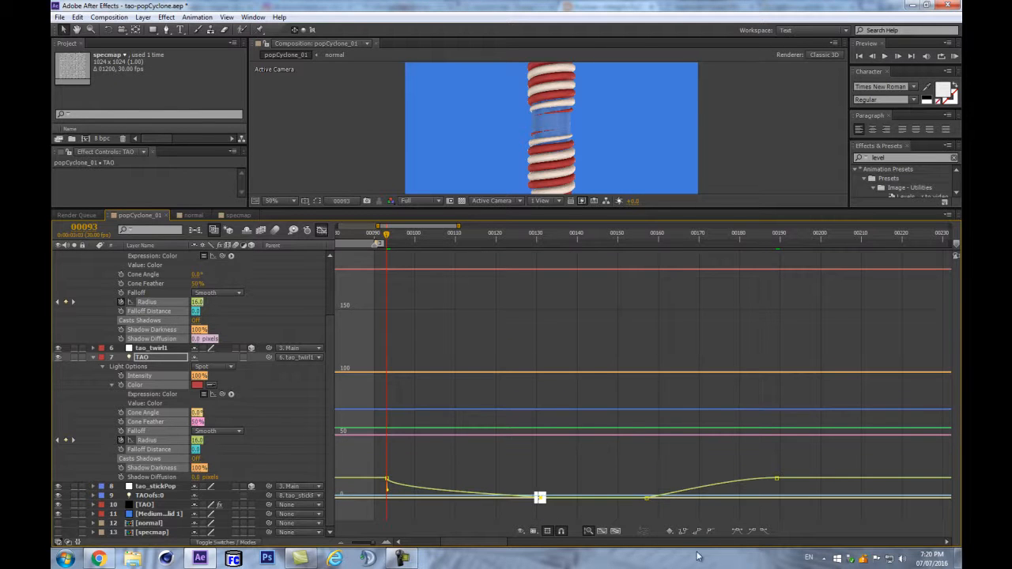
pyautogui.click(736, 533)
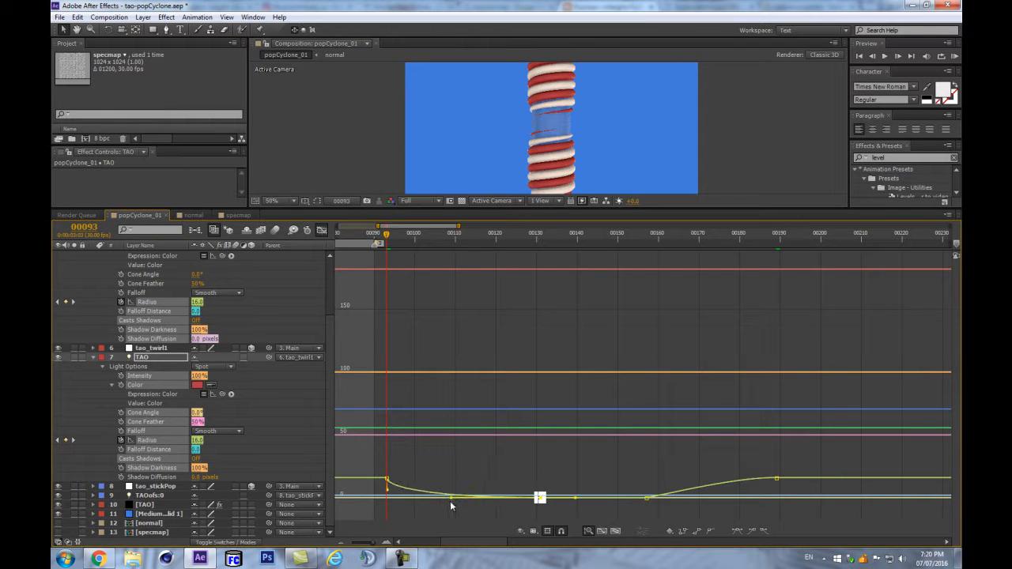
# - Extend the frame 93 Radius keyframe's outgoing handle horizontally to about frame 117 and select the keyframes at about frame 131
pyautogui.moveTo(388, 490); pyautogui.dragTo(482, 486)
pyautogui.hotkey('ctrl', 'z')
pyautogui.moveTo(569, 481); pyautogui.dragTo(544, 502)
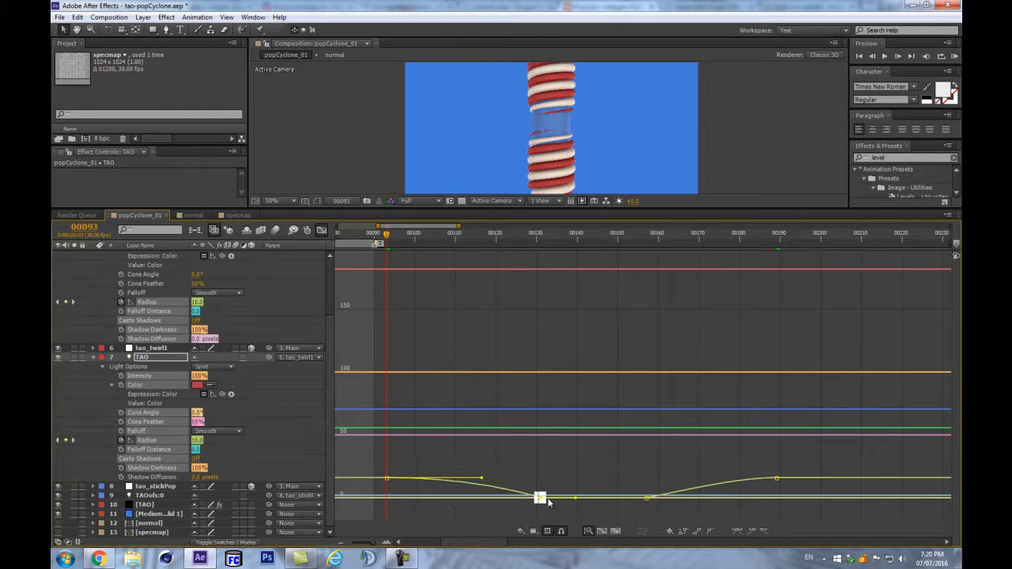
pyautogui.moveTo(655, 497)
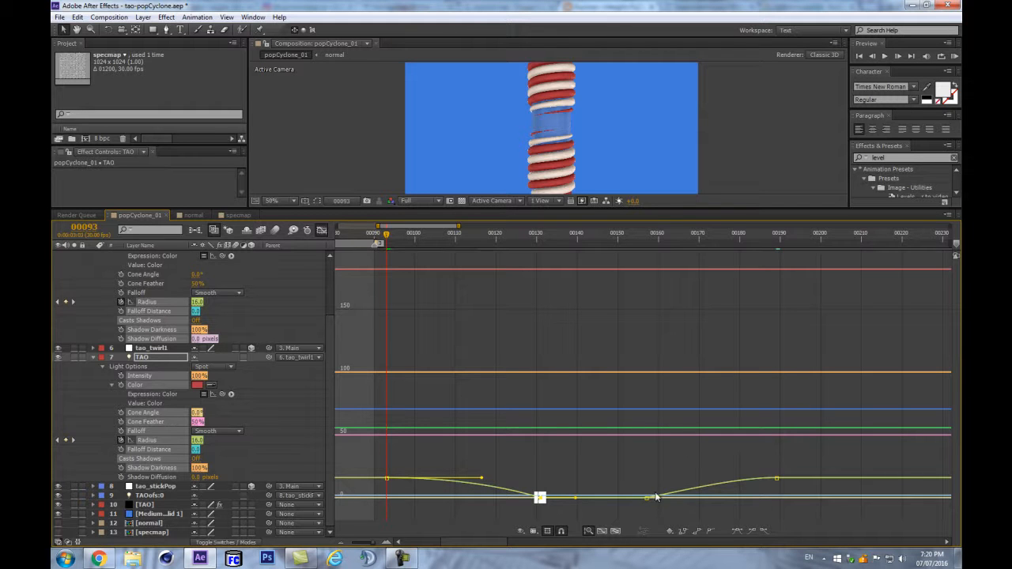
# - Apply Easy Ease to the Radius keyframes at about frame 157 and pull the incoming handle at about frame 190 straight down
pyautogui.moveTo(631, 488); pyautogui.dragTo(678, 515)
pyautogui.click(737, 530)
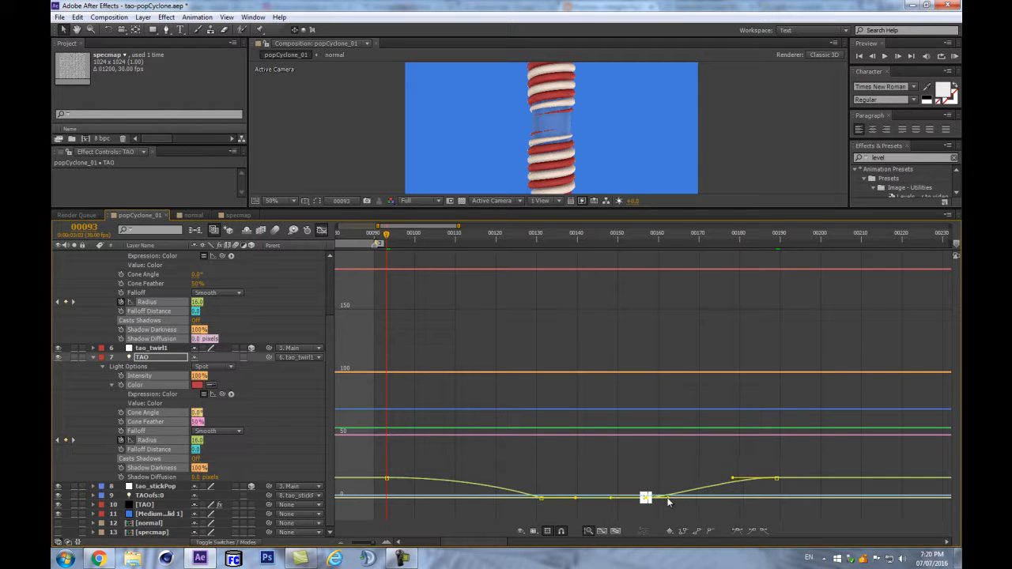
pyautogui.click(777, 478)
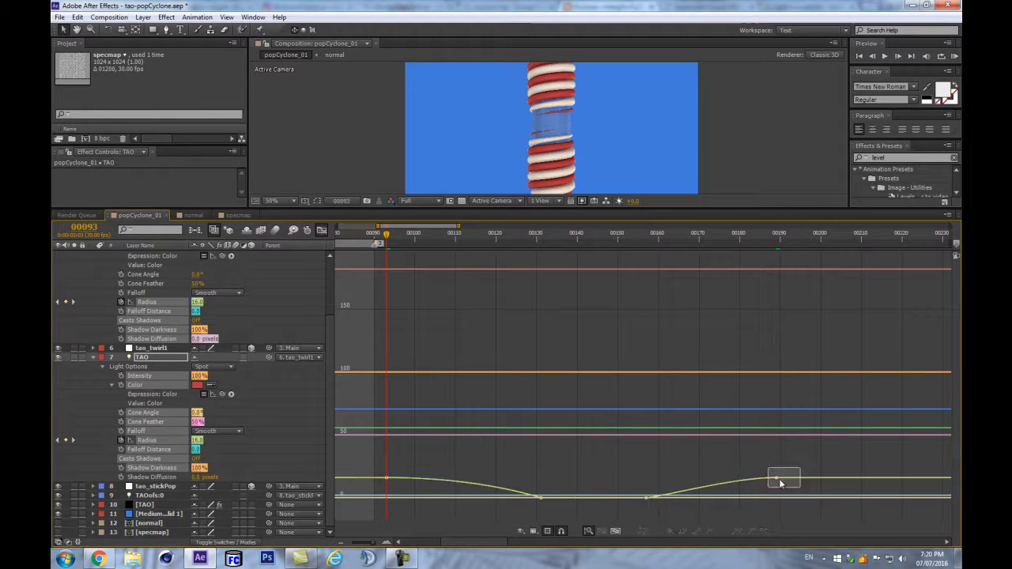
pyautogui.moveTo(730, 480); pyautogui.dragTo(799, 501)
pyautogui.click(646, 498)
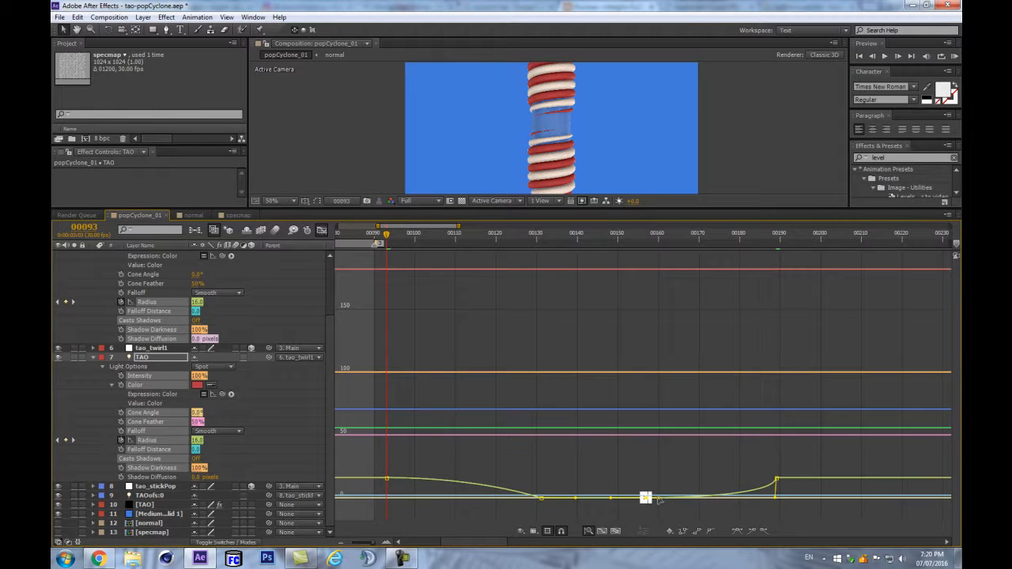
# - Extend the frame 131 Radius keyframe's incoming handle to about frame 118 and pull the frame 93 keyframe's outgoing handle straight down
pyautogui.click(540, 498)
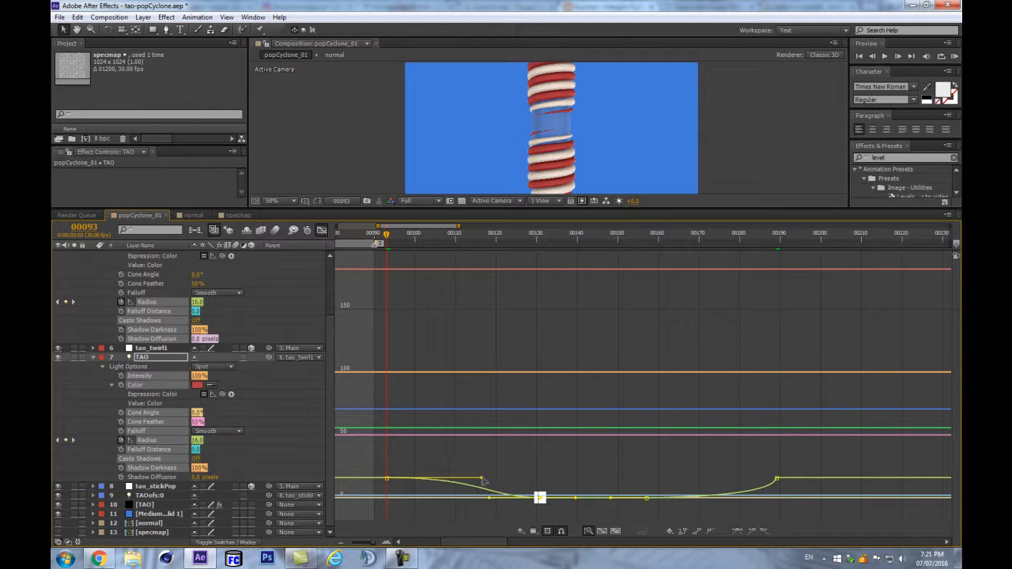
pyautogui.click(386, 479)
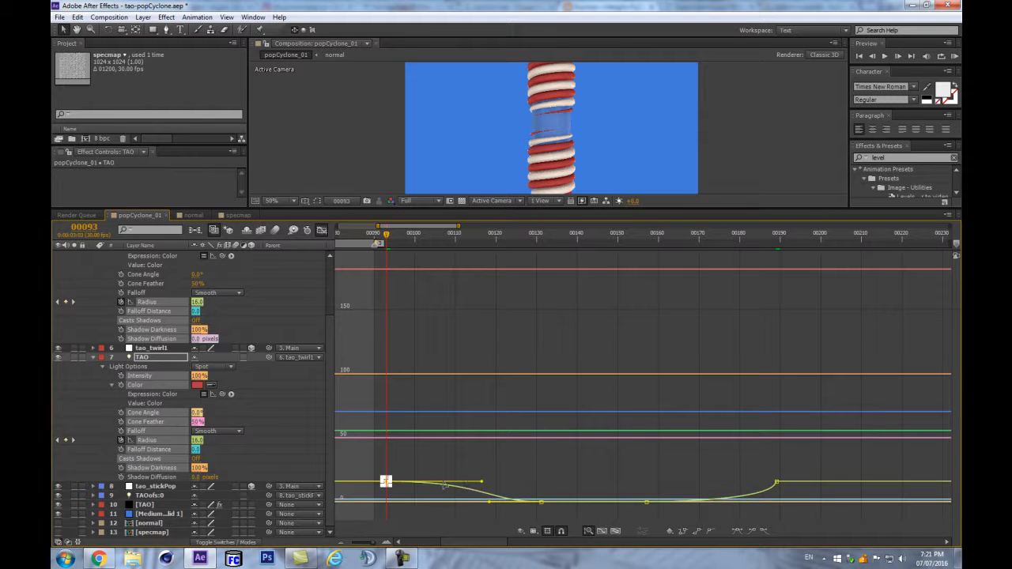
pyautogui.moveTo(480, 482); pyautogui.dragTo(387, 503)
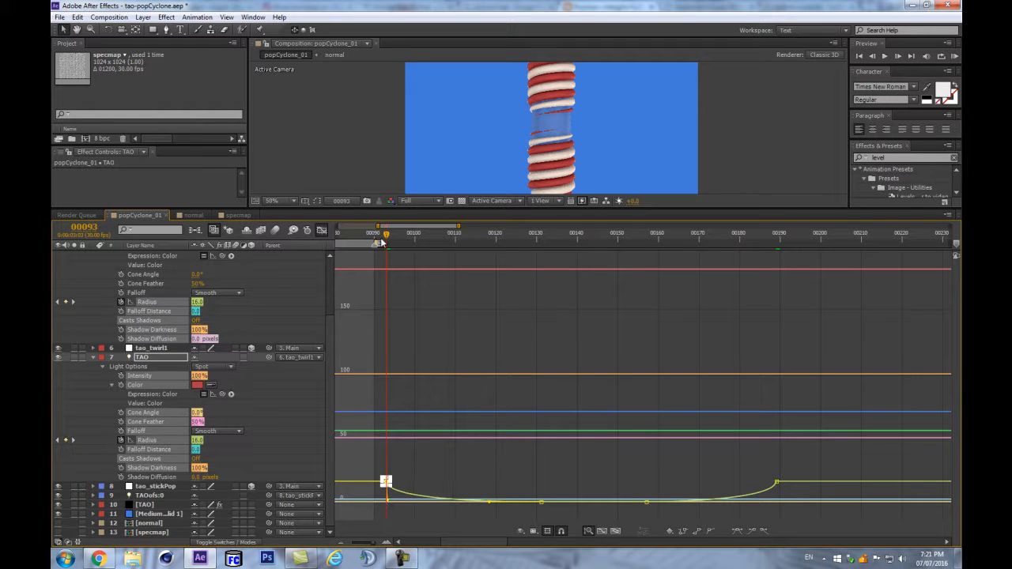
# - Purge the cached previews at frame 116 and return from the graph editor to the keyframe view
pyautogui.moveTo(386, 240); pyautogui.dragTo(492, 242)
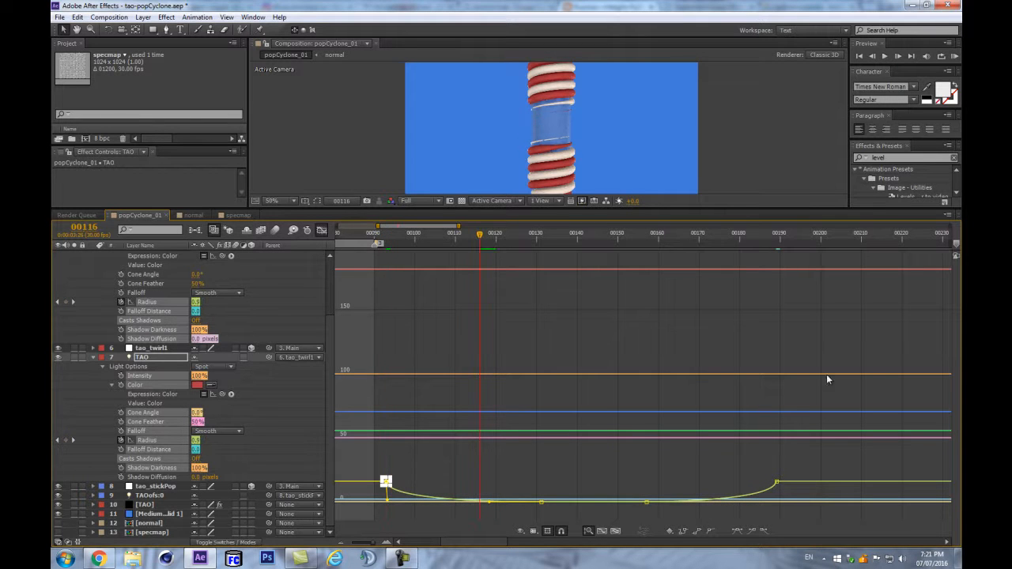
pyautogui.press('ctrl+alt+KP_Divide')
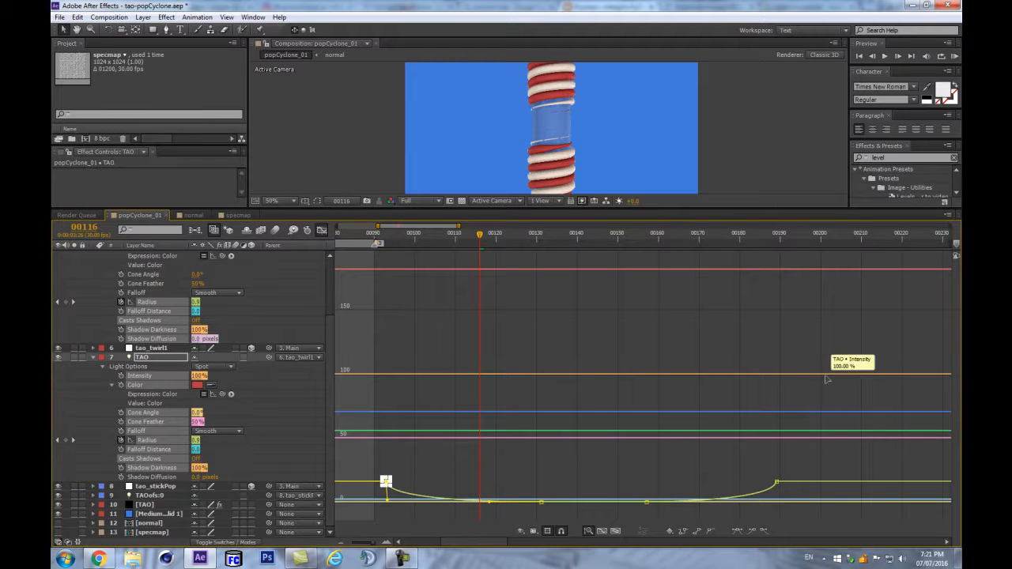
pyautogui.click(321, 231)
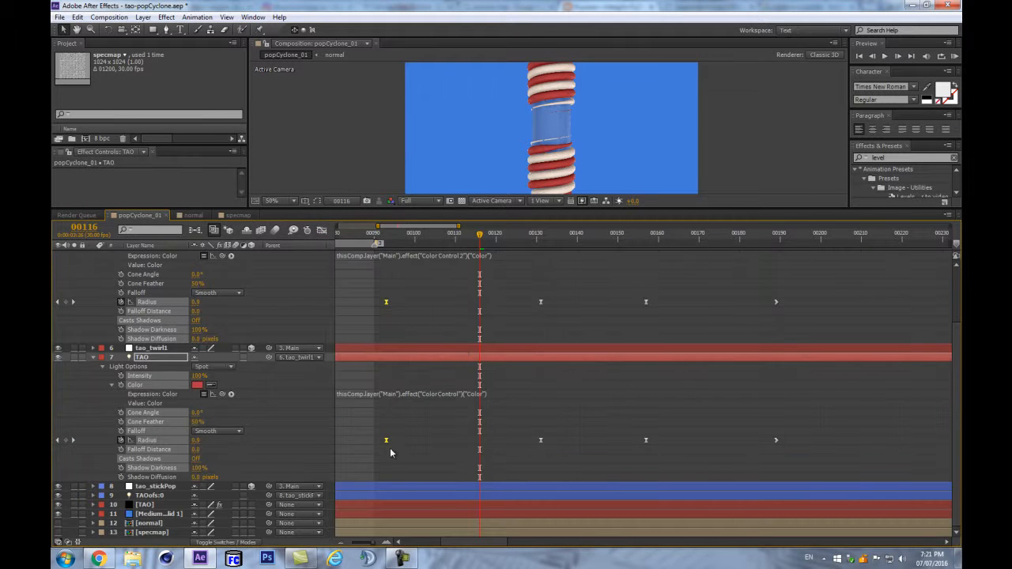
pyautogui.moveTo(363, 289); pyautogui.dragTo(476, 449)
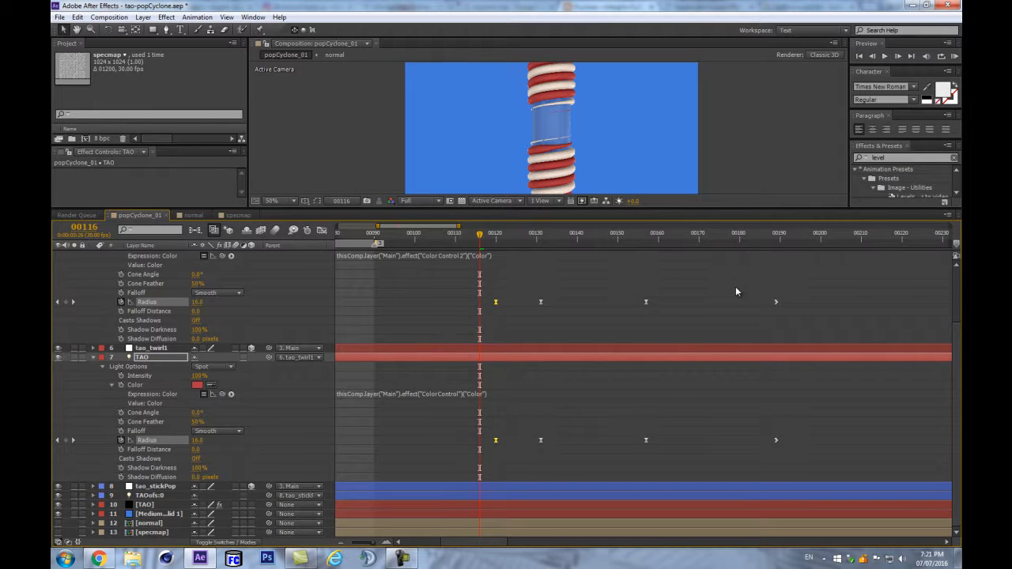
pyautogui.press('-')
pyautogui.press('-')
pyautogui.hotkey('ctrl', 'z')
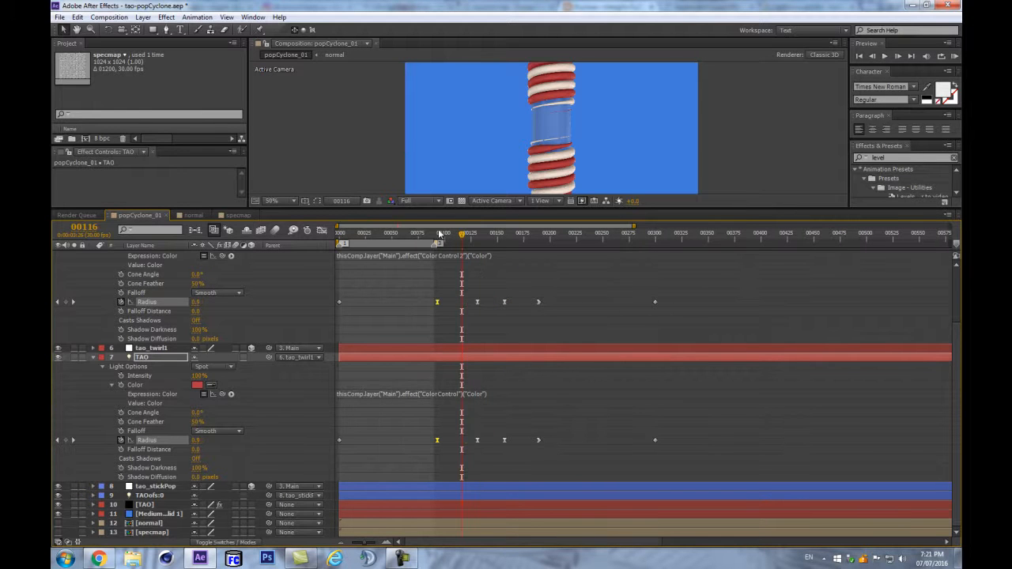
# - Move both twirl lights' Radius keyframes from frame 93 to about frame 111 and from about frame 190 to about frame 173
pyautogui.hotkey('shift', 'pageup')
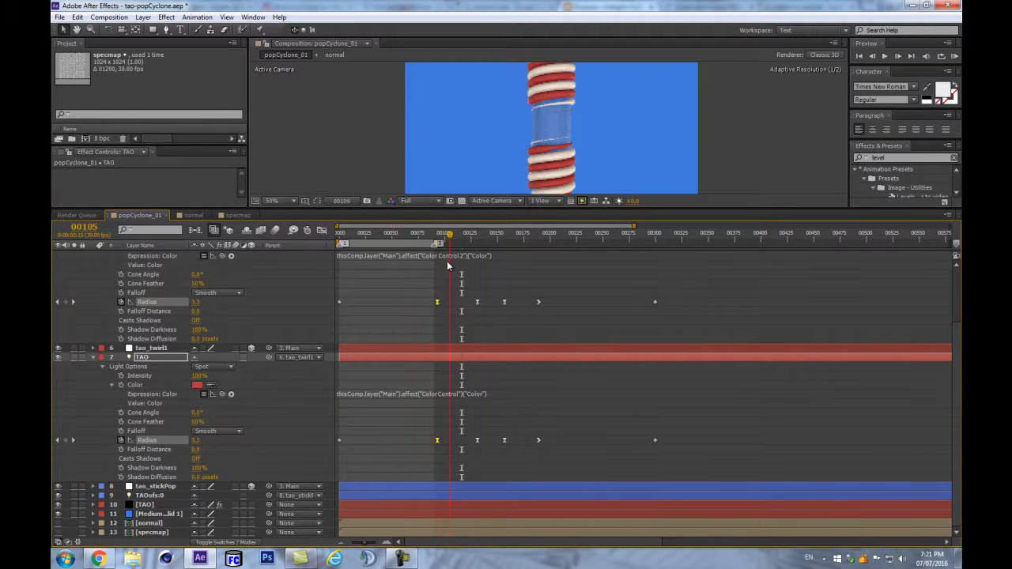
pyautogui.moveTo(437, 305); pyautogui.dragTo(456, 305)
pyautogui.moveTo(522, 294); pyautogui.dragTo(573, 478)
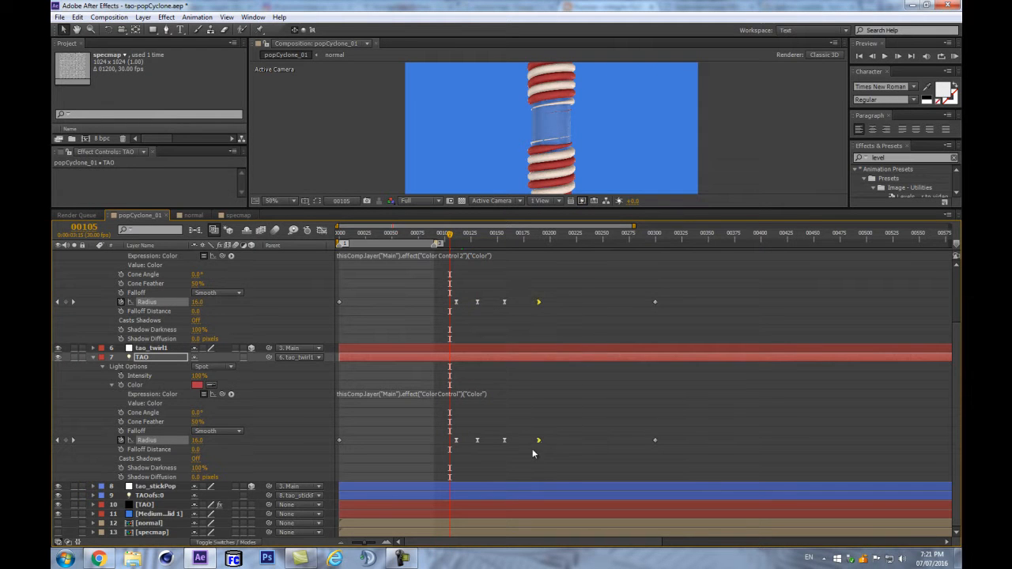
pyautogui.moveTo(539, 441); pyautogui.dragTo(521, 441)
pyautogui.press('.')
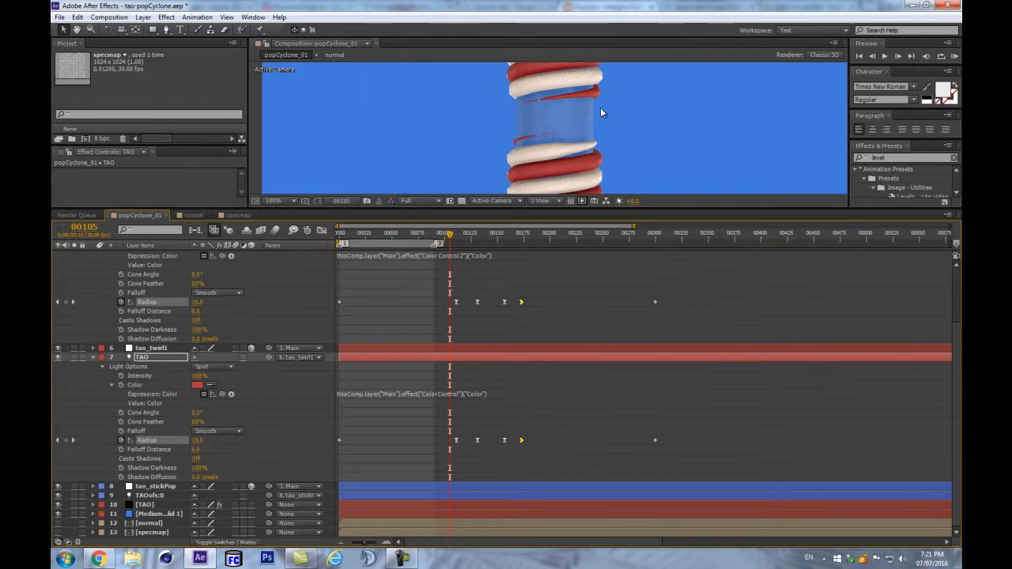
# - Convert both twirl lights' Radius keyframes between about frames 111 and 173 to linear and enlarge the composition viewer
pyautogui.moveTo(443, 299); pyautogui.dragTo(525, 445)
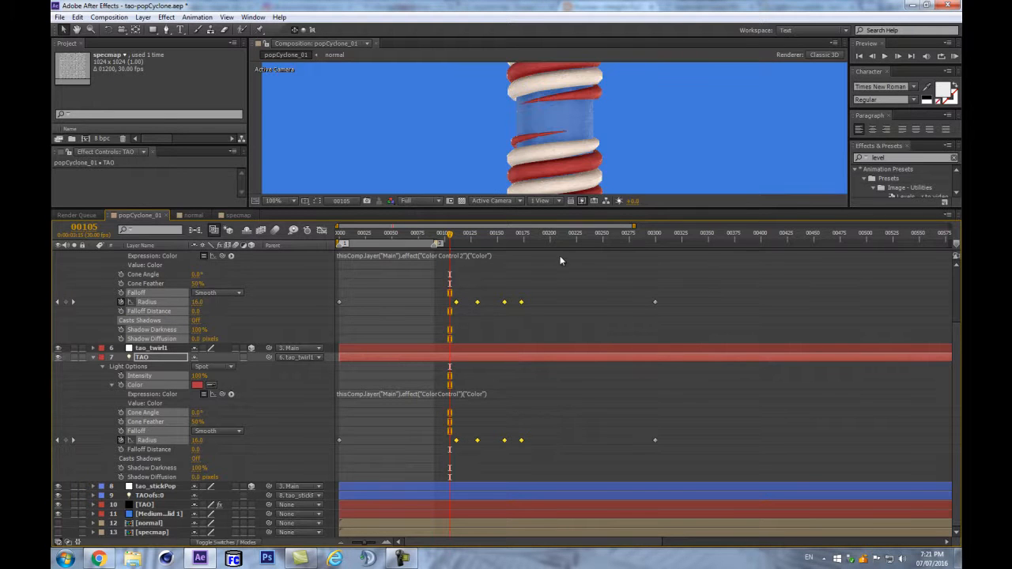
pyautogui.click(437, 316)
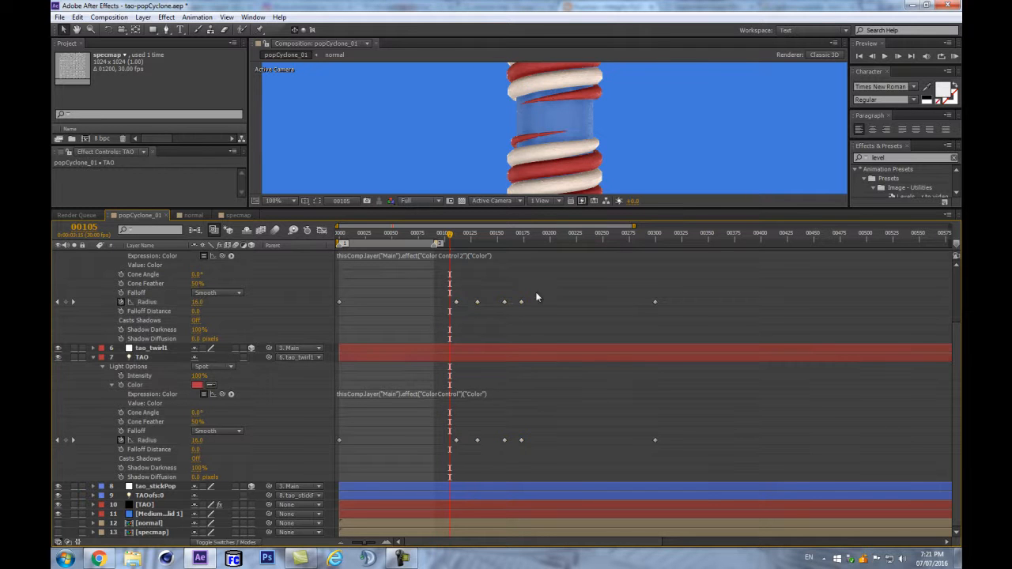
pyautogui.moveTo(543, 291); pyautogui.dragTo(512, 455)
pyautogui.scroll(-1, 629, 150)
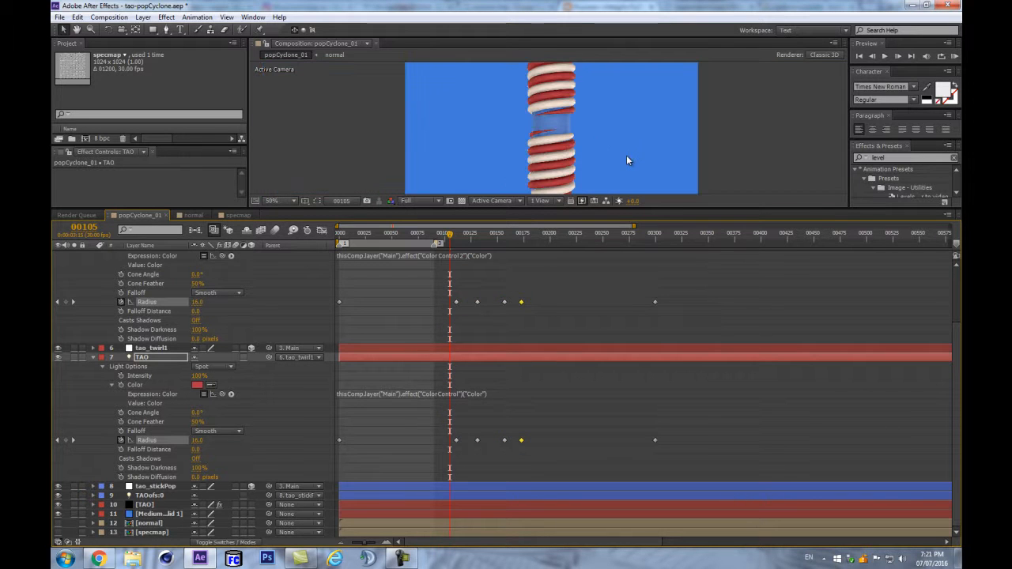
pyautogui.moveTo(703, 211); pyautogui.dragTo(706, 338)
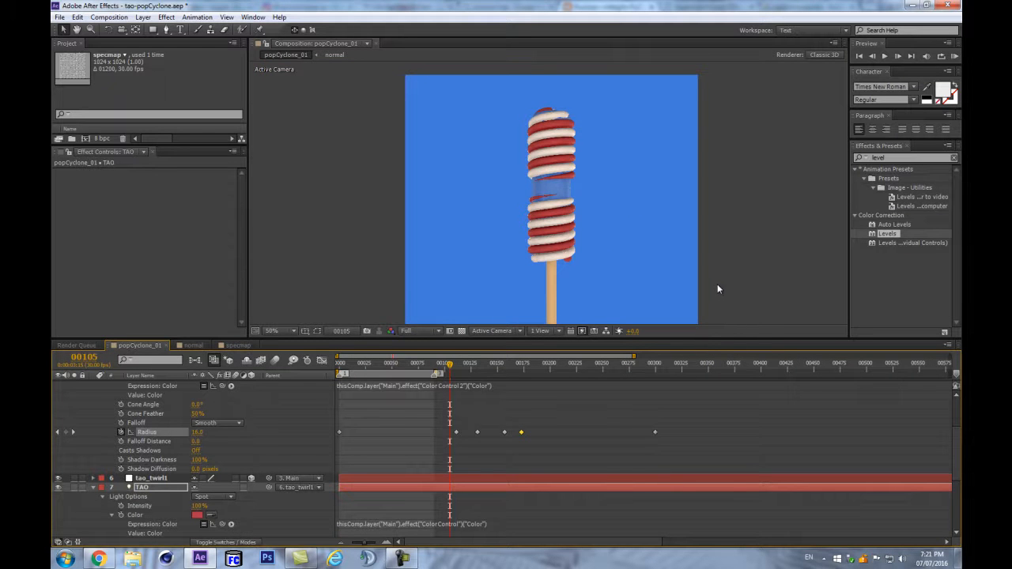
pyautogui.scroll(1, 710, 230)
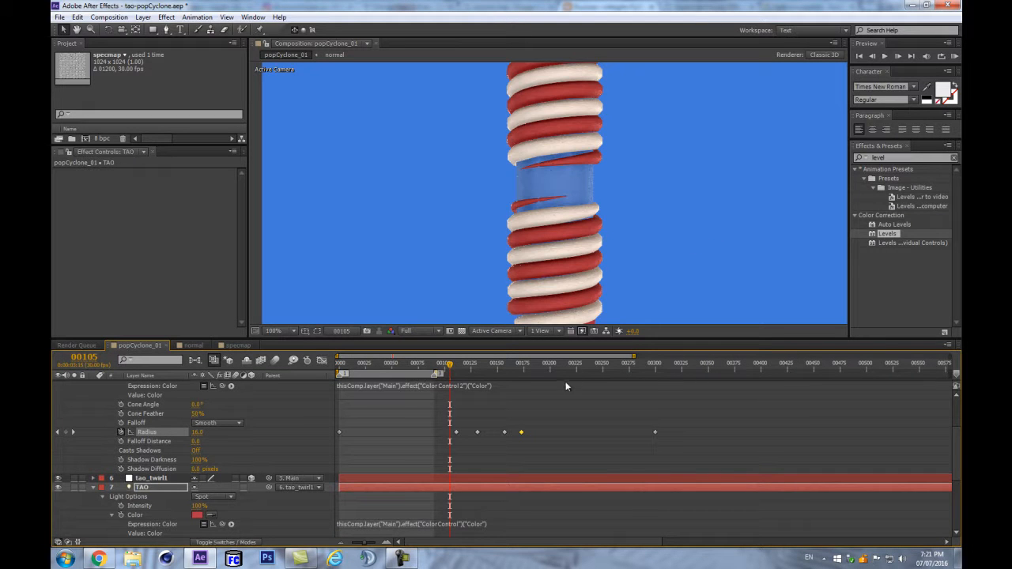
# - Shift the tao_twirl1 light's four middle Radius keyframes to start at about frame 152 and preview the animation from frame 0
pyautogui.scroll(-3, 562, 381)
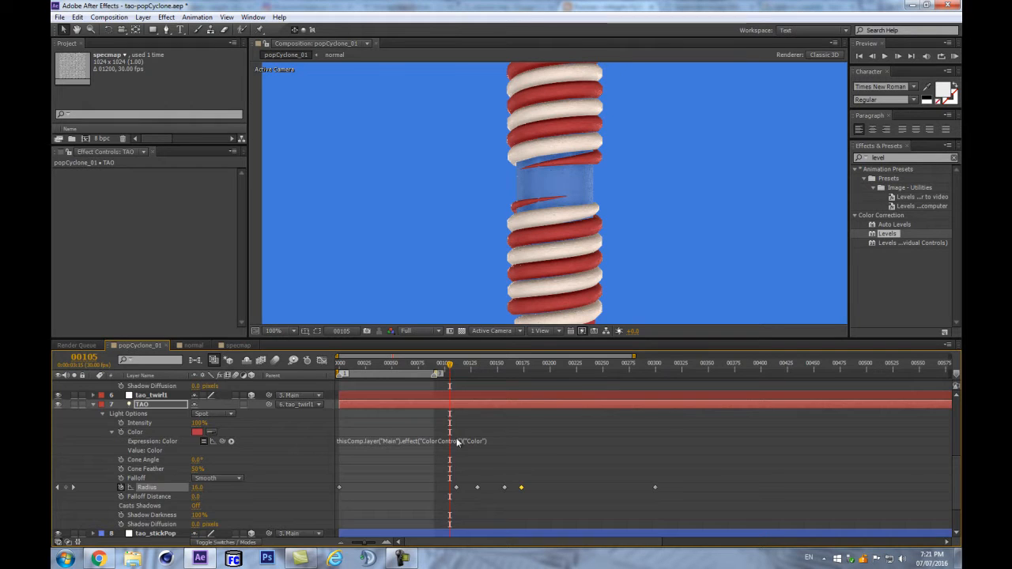
pyautogui.scroll(2, 481, 455)
pyautogui.scroll(-3, 477, 488)
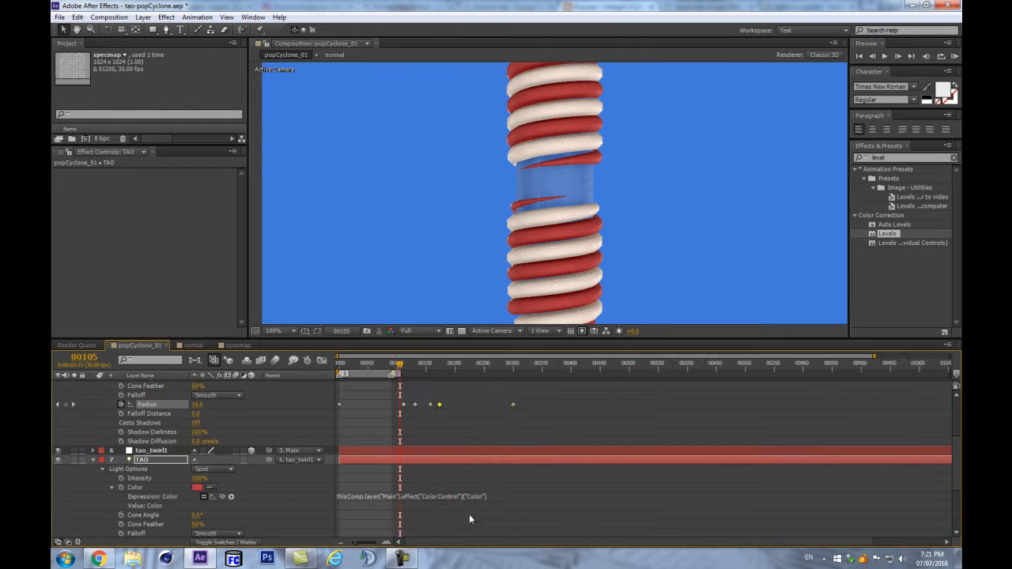
pyautogui.scroll(-2, 474, 495)
pyautogui.moveTo(379, 473); pyautogui.dragTo(451, 505)
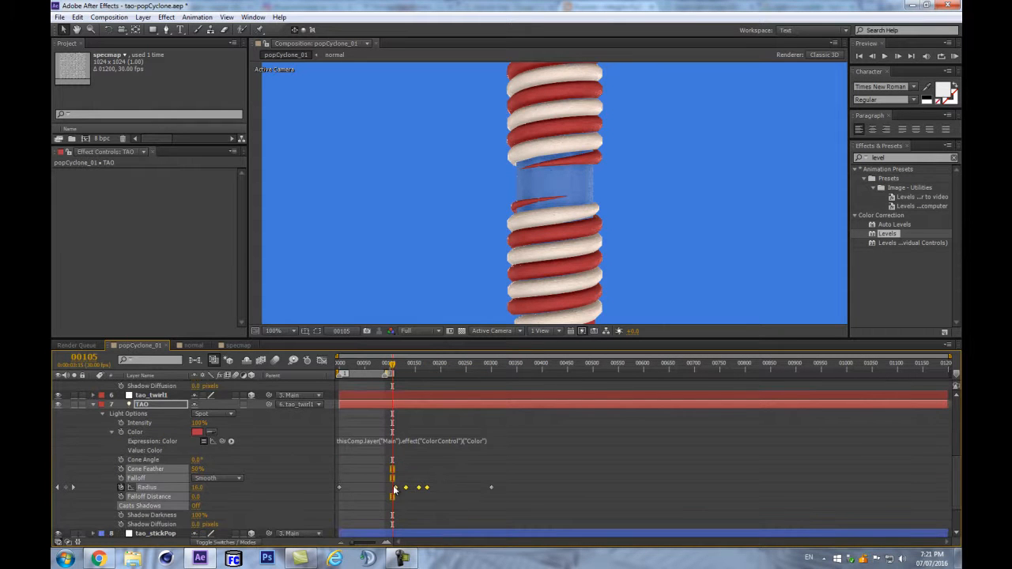
pyautogui.scroll(2, 399, 488)
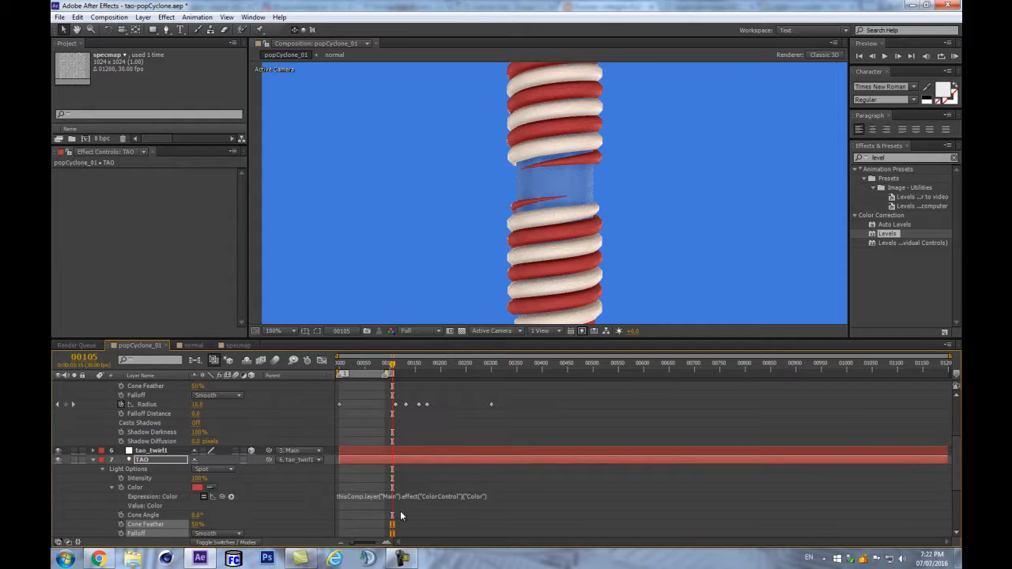
pyautogui.scroll(-1, 402, 517)
pyautogui.moveTo(395, 515); pyautogui.dragTo(415, 519)
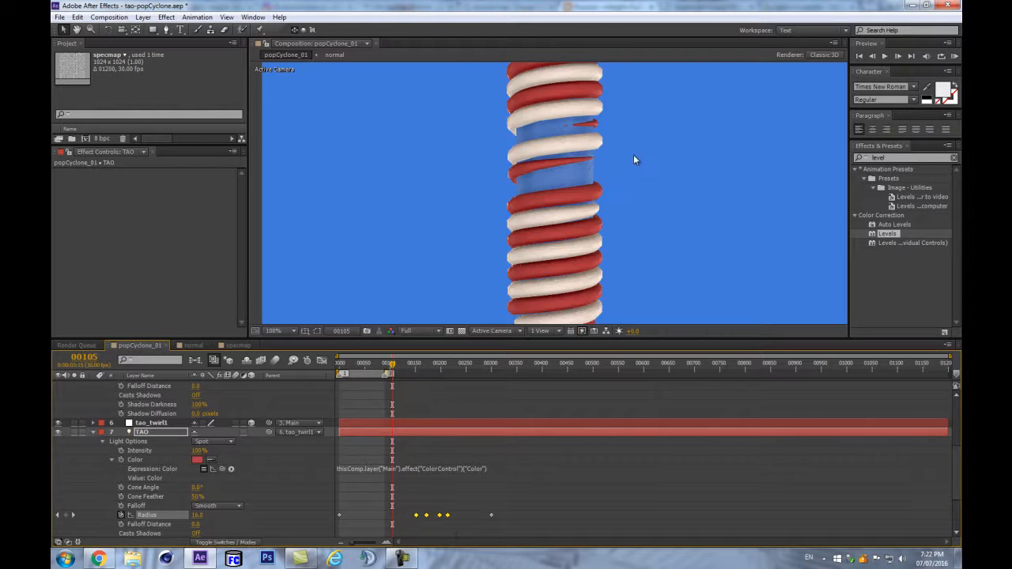
pyautogui.press('Home')
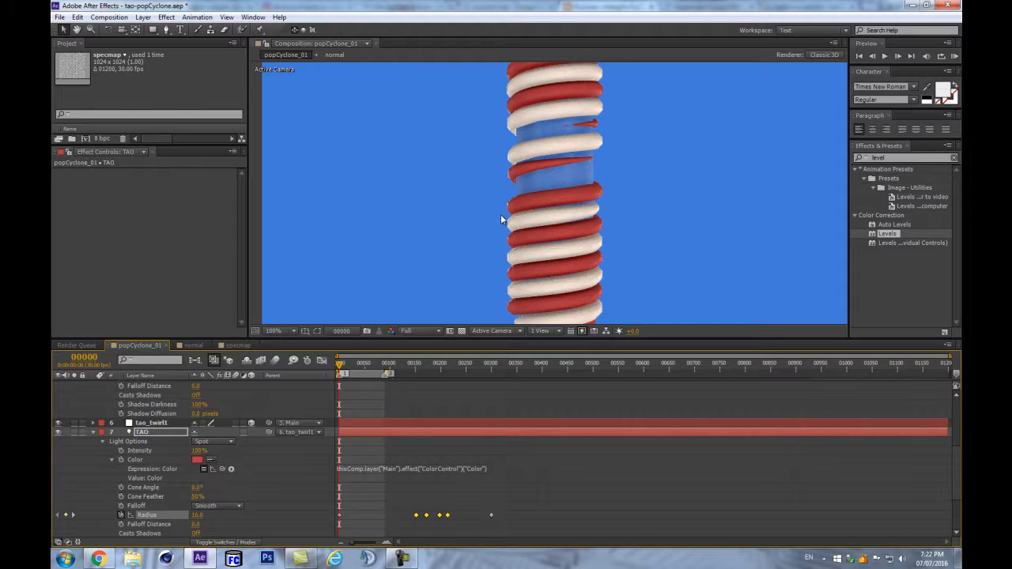
pyautogui.press('space')
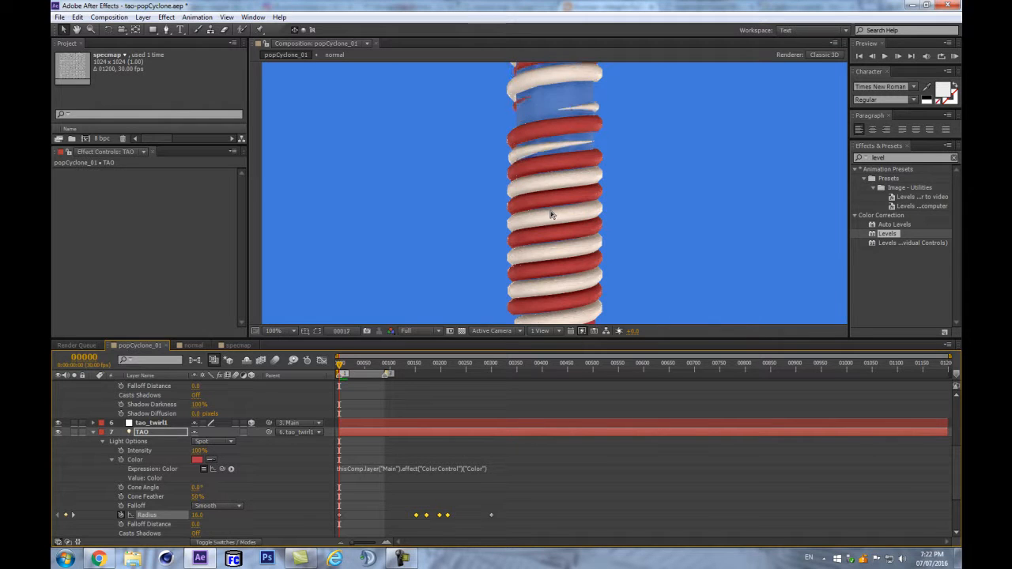
pyautogui.scroll(-2, 551, 214)
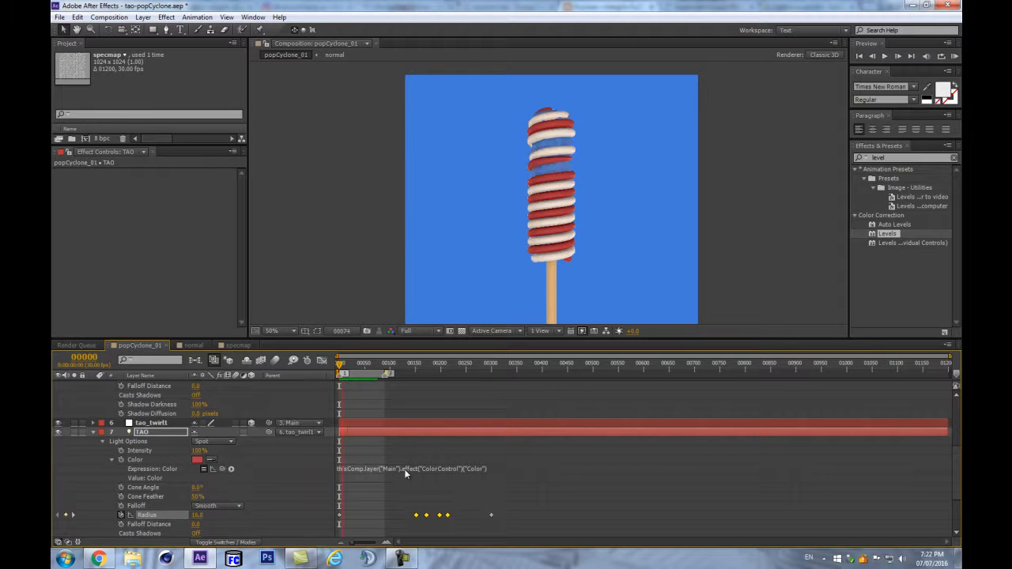
# - Move the first two middle Radius keyframes of each light earlier, to about frames 70 and 90 for tao_twirl2 and 111 and 131 for tao_twirl1
pyautogui.scroll(-2, 409, 477)
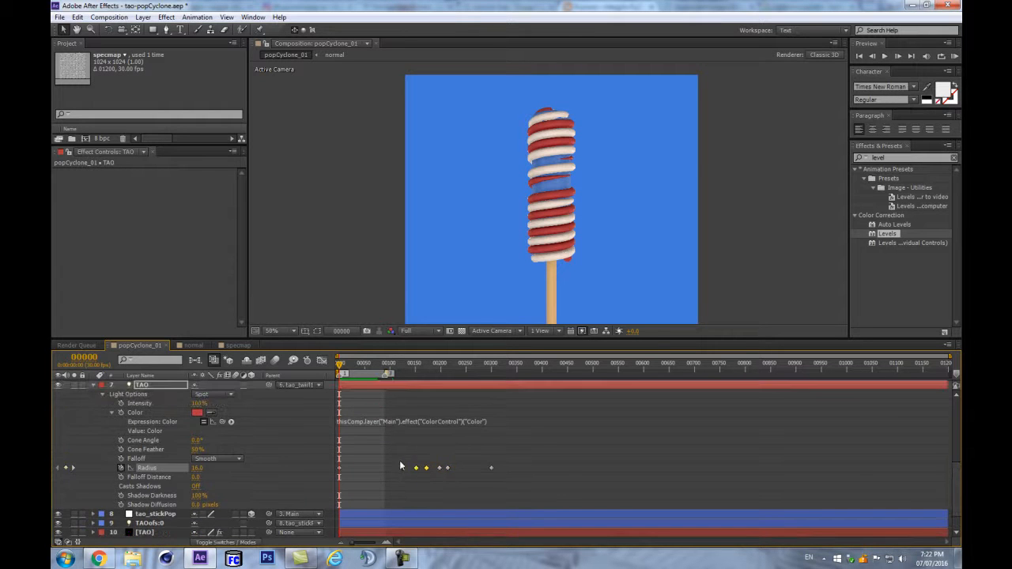
pyautogui.scroll(5, 411, 459)
pyautogui.moveTo(396, 441); pyautogui.dragTo(413, 453)
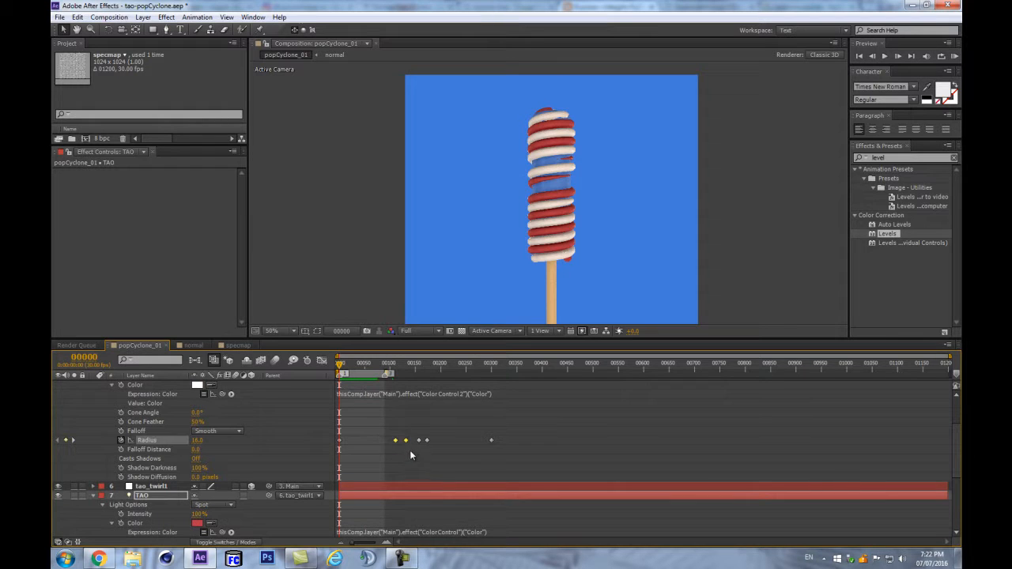
pyautogui.scroll(-2, 413, 448)
pyautogui.moveTo(405, 389); pyautogui.dragTo(383, 386)
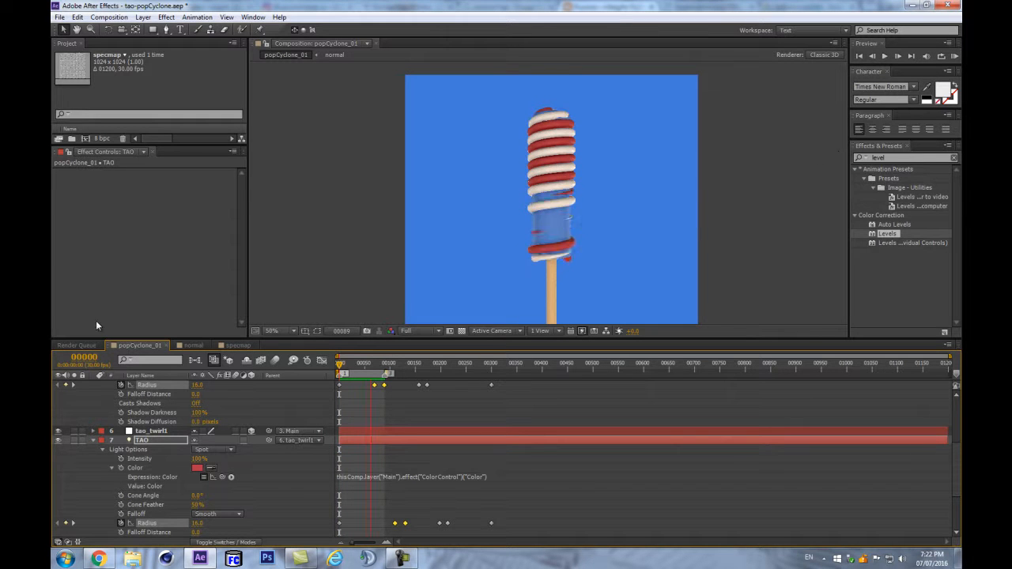
# - Collapse the light layers and set Camera 1's Z Rotation to -33°
pyautogui.click(91, 441)
pyautogui.click(146, 469)
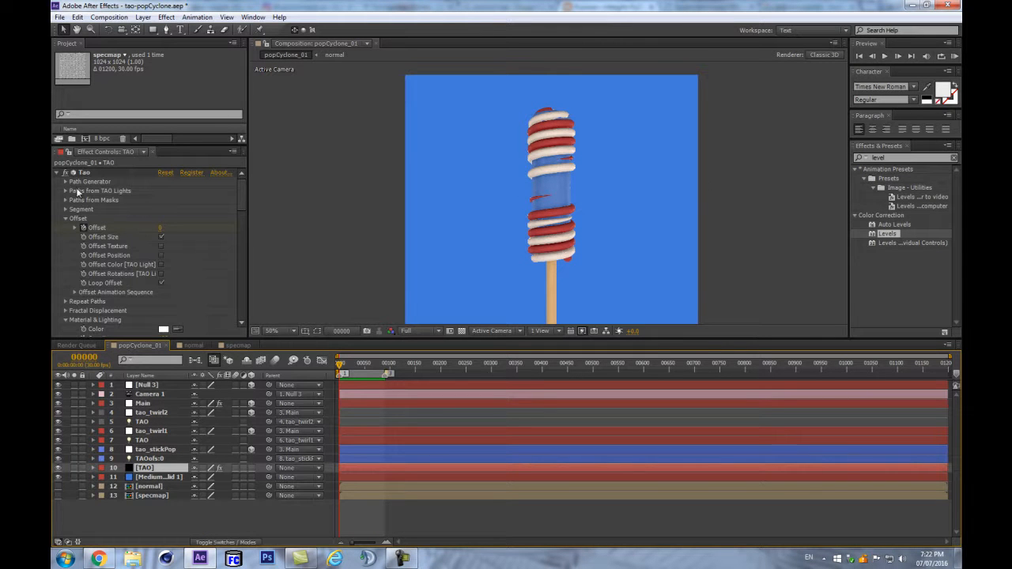
pyautogui.click(149, 394)
pyautogui.press('r')
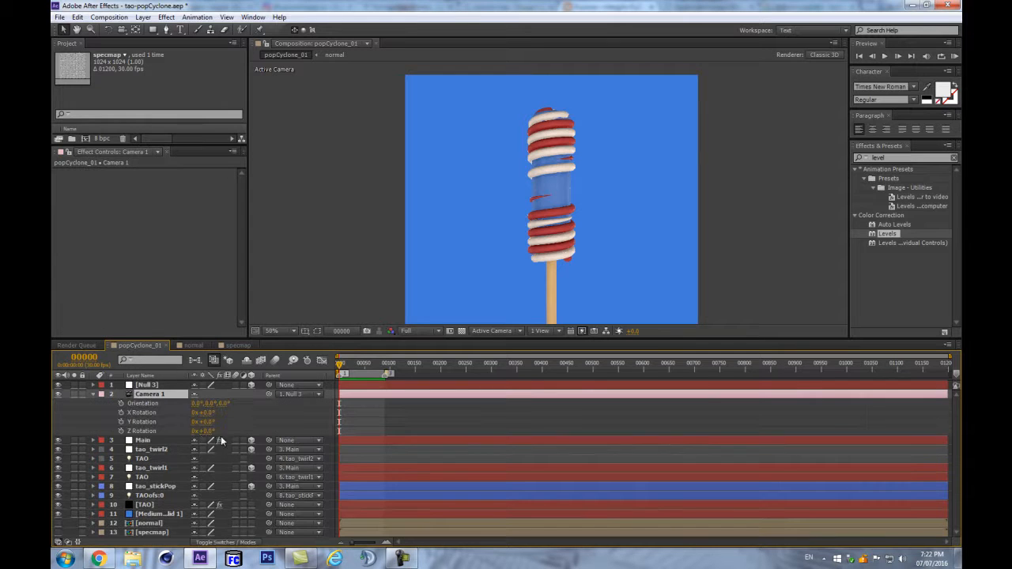
pyautogui.moveTo(204, 433)
pyautogui.mouseDown()
pyautogui.moveTo(221, 432)
pyautogui.moveTo(187, 438)
pyautogui.moveTo(199, 440)
pyautogui.mouseUp()
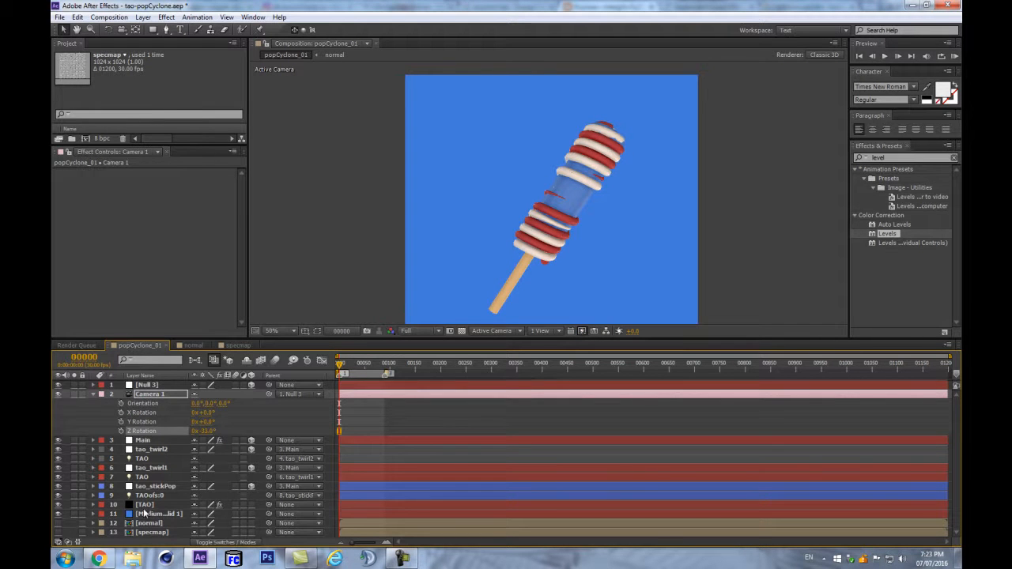
# - Set the Sides of the TAO layer's Tao segment to 32
pyautogui.click(143, 507)
pyautogui.click(65, 209)
pyautogui.scroll(-2, 172, 201)
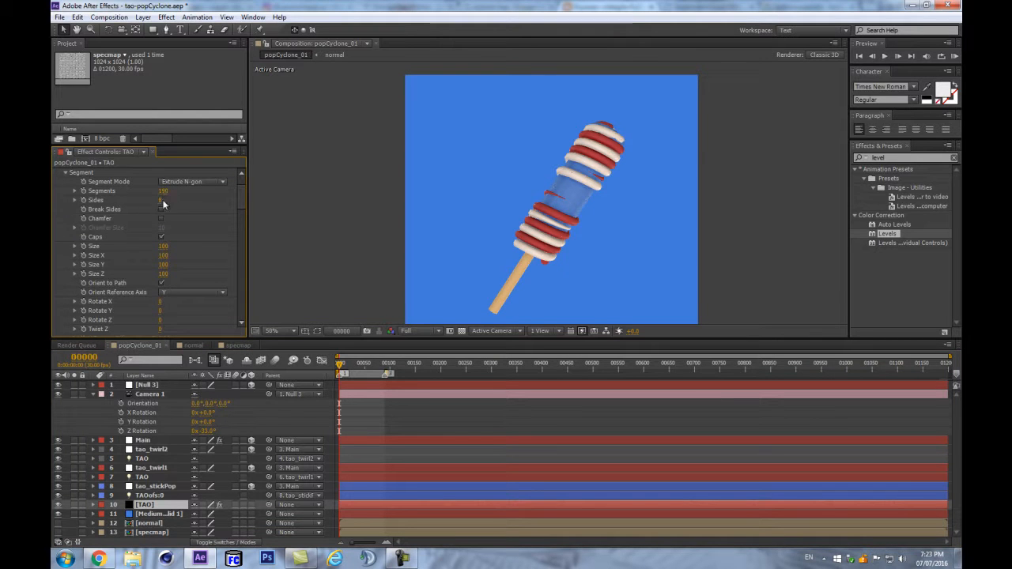
pyautogui.click(163, 200)
pyautogui.press('Return')
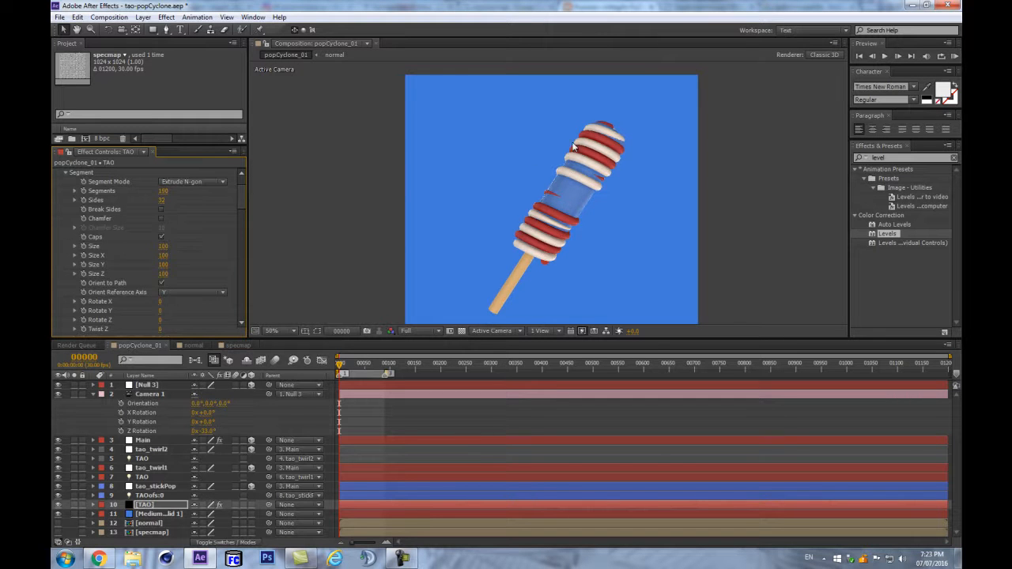
# - Inspect the popsicle's coils and cylinder edges at frame 0, both close up and as a whole
pyautogui.scroll(1, 599, 209)
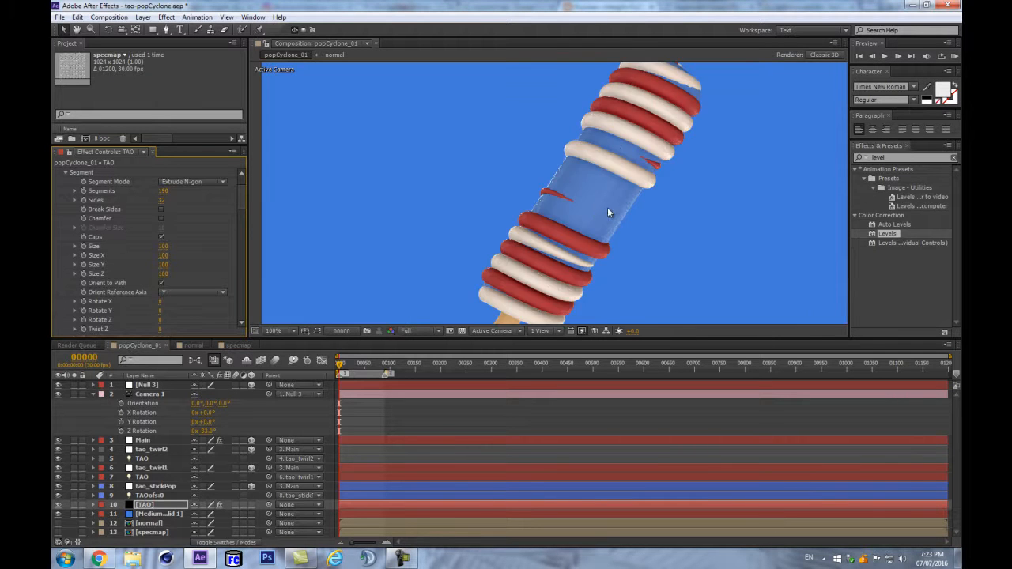
pyautogui.scroll(1, 661, 168)
pyautogui.scroll(-1, 668, 189)
pyautogui.scroll(-1, 673, 193)
pyautogui.scroll(1, 673, 193)
pyautogui.scroll(1, 556, 146)
pyautogui.scroll(-2, 706, 237)
pyautogui.scroll(1, 701, 231)
pyautogui.scroll(-1, 700, 228)
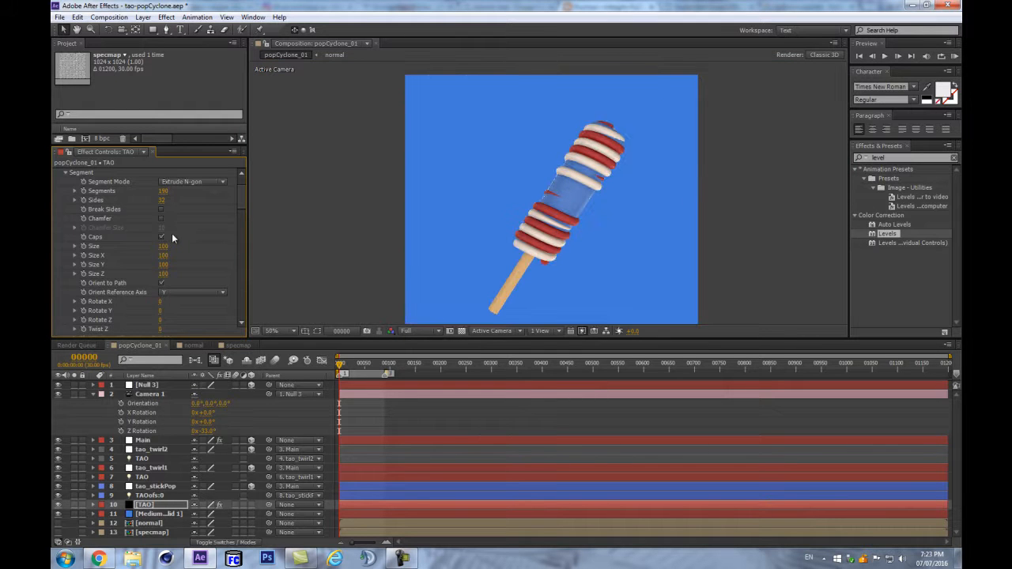
# - Review the TAO layer's ambient occlusion and rendering settings while checking edge noise up close and scrubbing the first frames
pyautogui.scroll(-3, 173, 242)
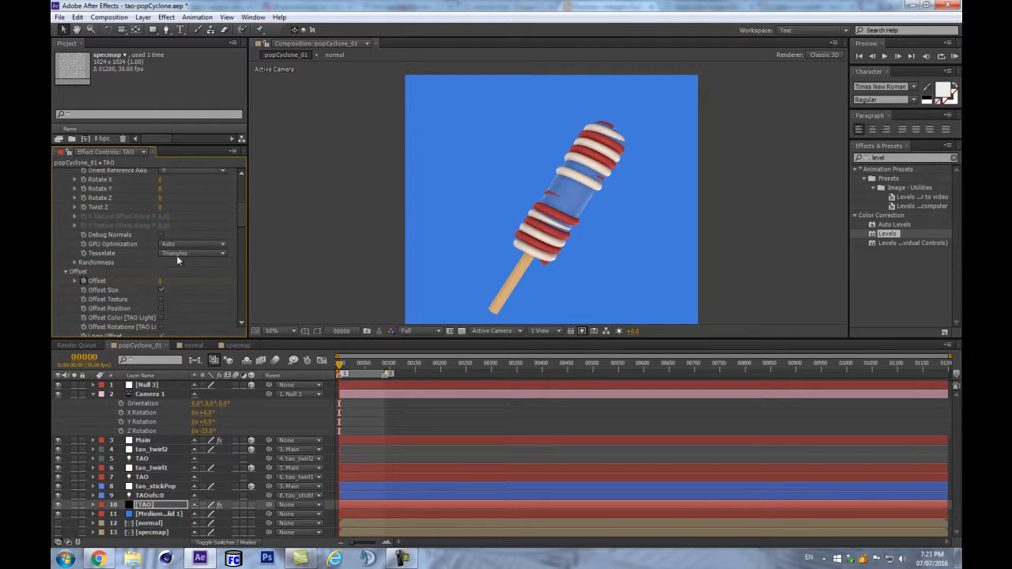
pyautogui.scroll(2, 399, 216)
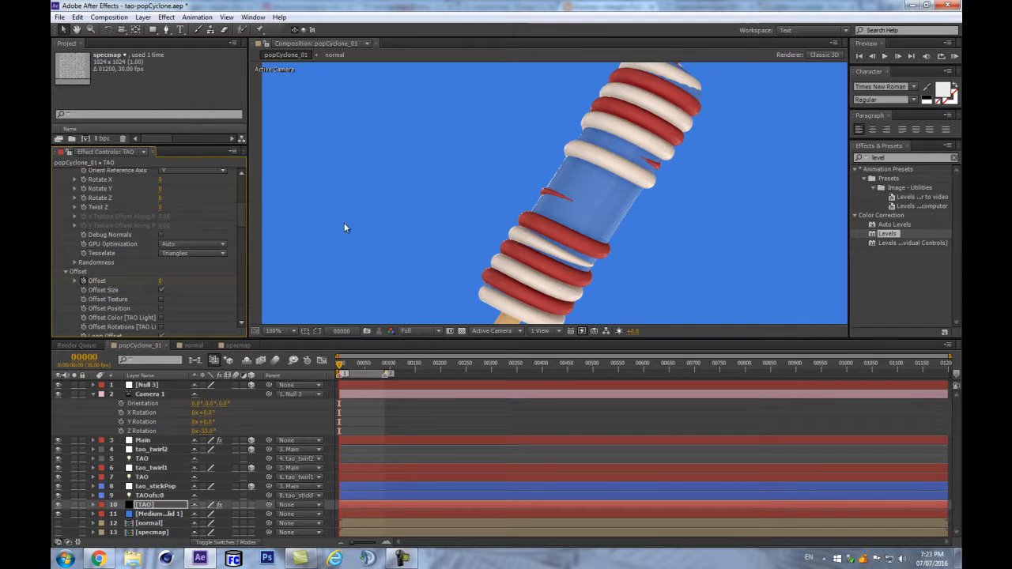
pyautogui.scroll(-5, 237, 223)
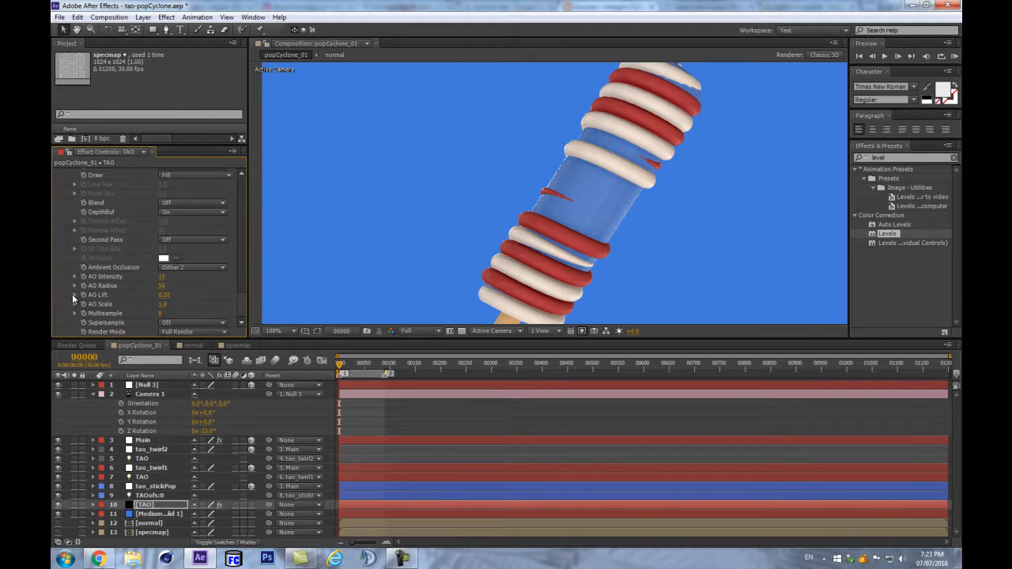
pyautogui.scroll(-2, 102, 243)
pyautogui.scroll(2, 86, 233)
pyautogui.scroll(-3, 544, 227)
pyautogui.scroll(3, 543, 227)
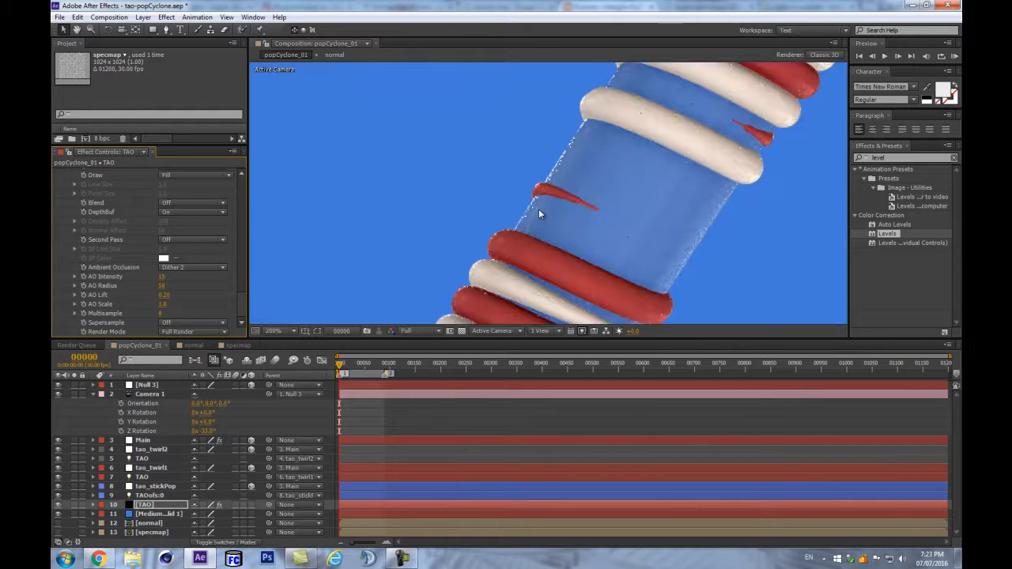
pyautogui.scroll(-3, 538, 209)
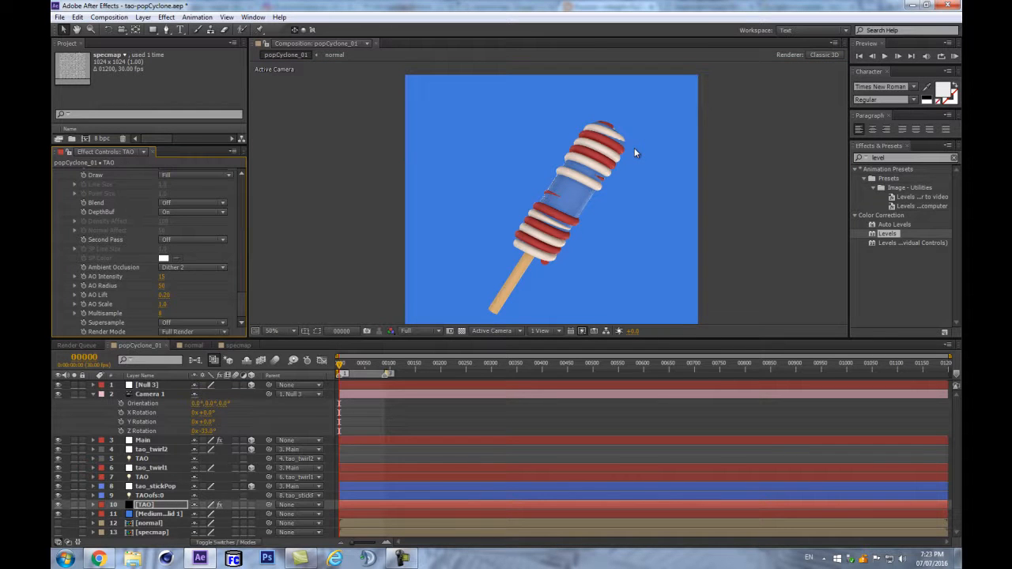
pyautogui.click(322, 361)
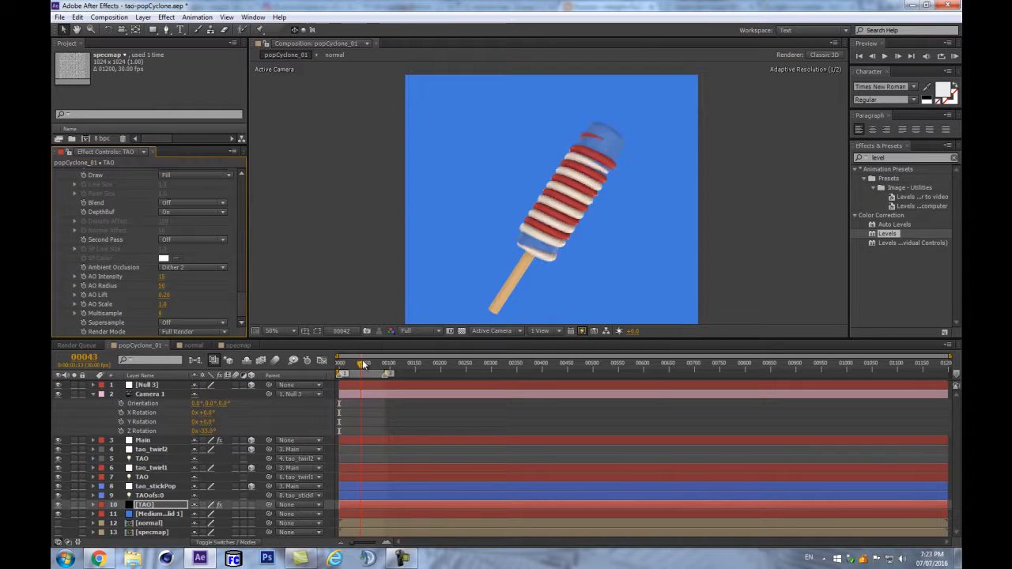
pyautogui.scroll(3, 537, 208)
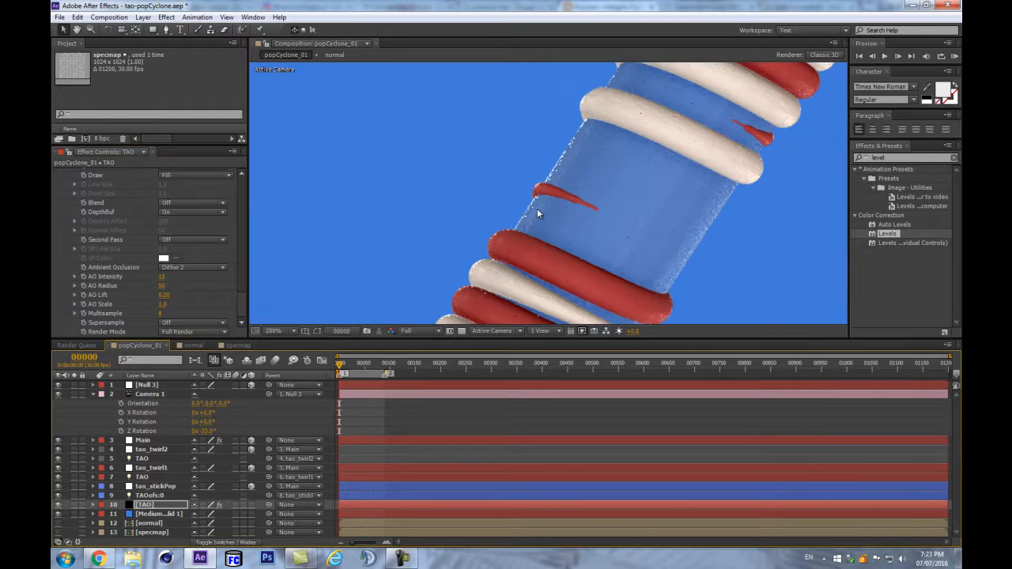
pyautogui.scroll(-3, 537, 209)
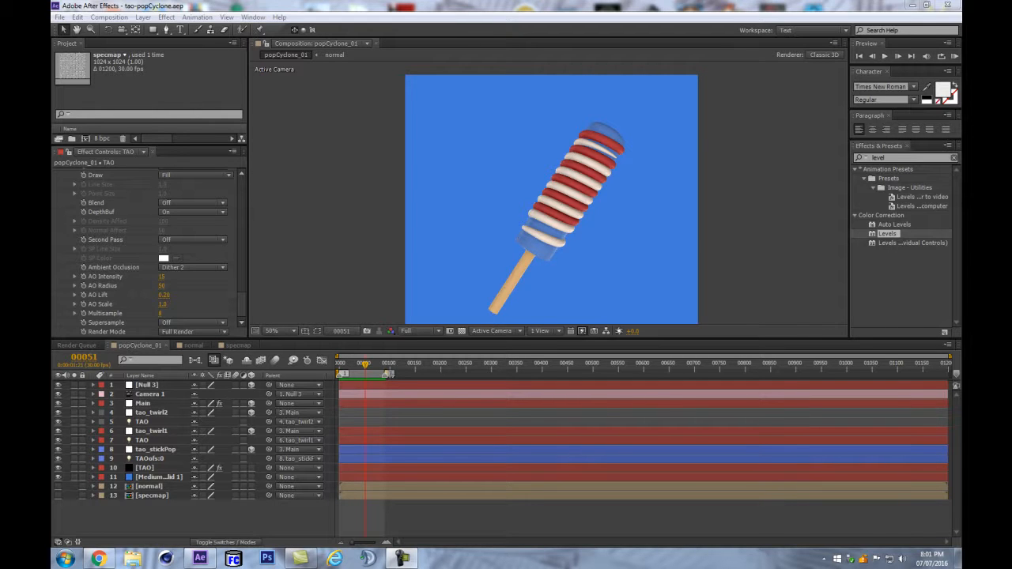
# - Go to frame 22 and expand only the Segment settings of the TAO layer's Tao effect
pyautogui.click(355, 375)
pyautogui.moveTo(355, 375); pyautogui.dragTo(353, 378)
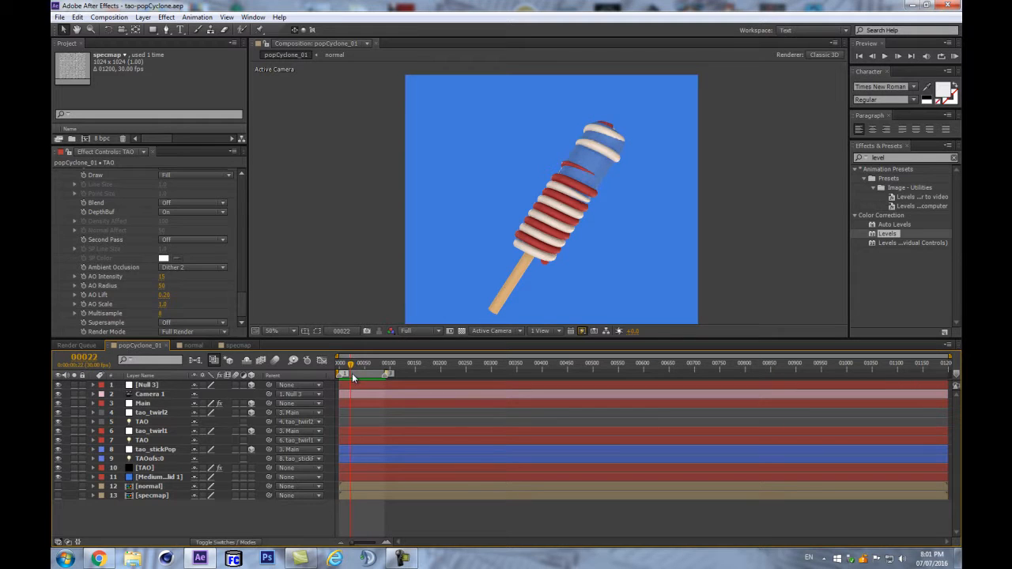
pyautogui.click(150, 469)
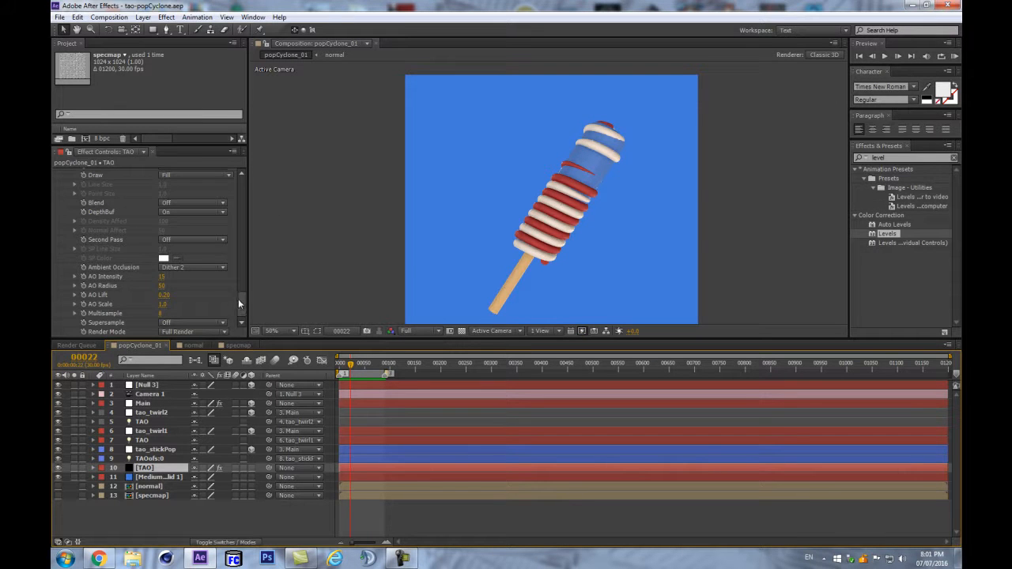
pyautogui.click(160, 479)
pyautogui.click(156, 473)
pyautogui.click(65, 209)
pyautogui.click(65, 218)
pyautogui.click(64, 218)
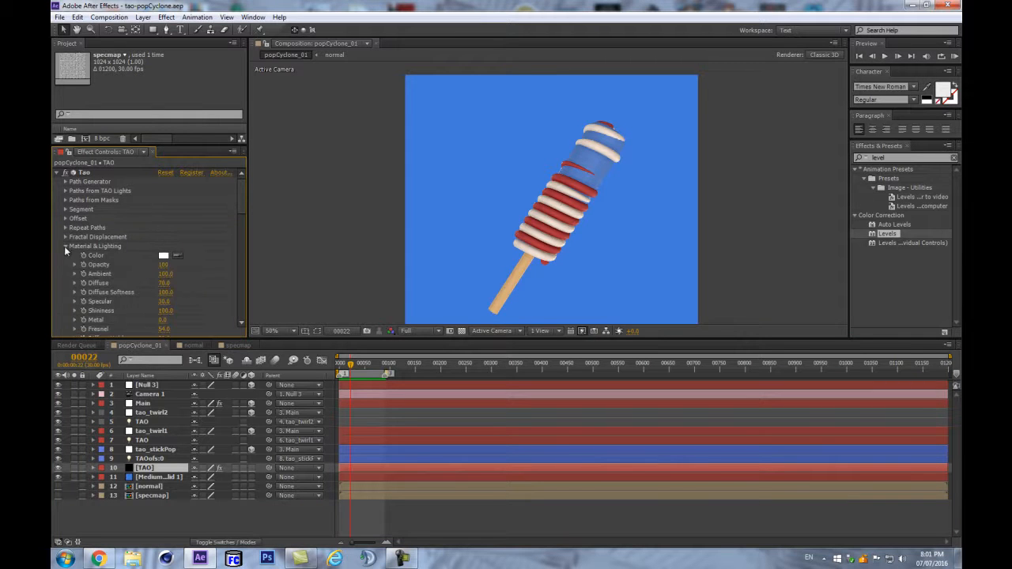
pyautogui.click(65, 246)
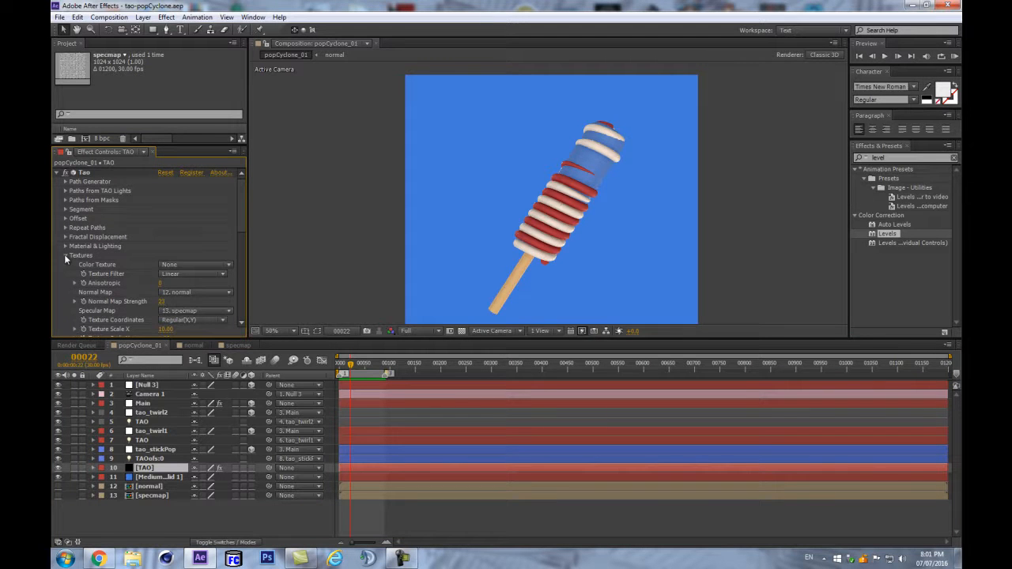
pyautogui.click(65, 209)
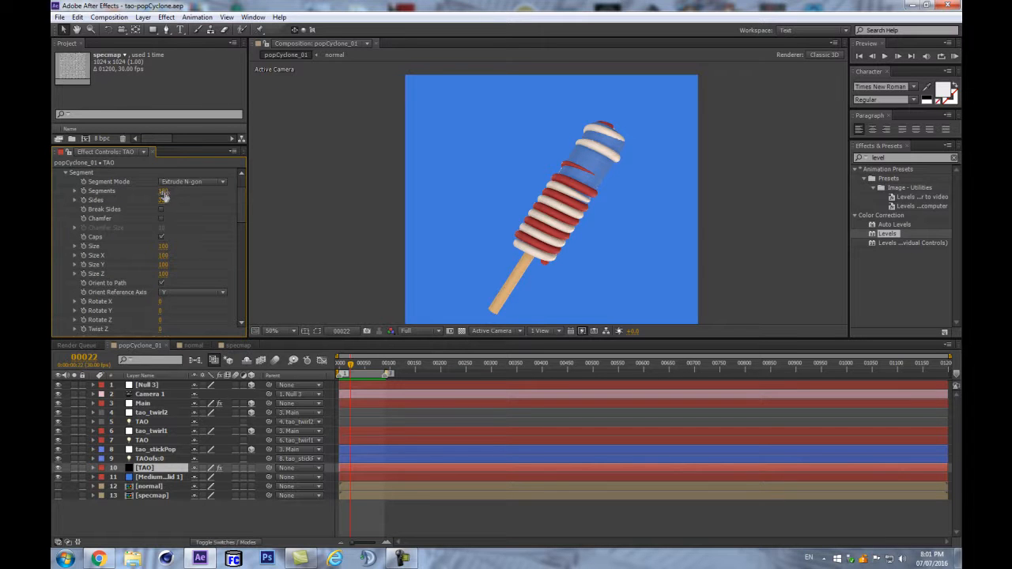
# - Try reducing the TAO layer's Segments to 55
pyautogui.scroll(3, 612, 163)
pyautogui.scroll(-3, 610, 164)
pyautogui.scroll(2, 600, 167)
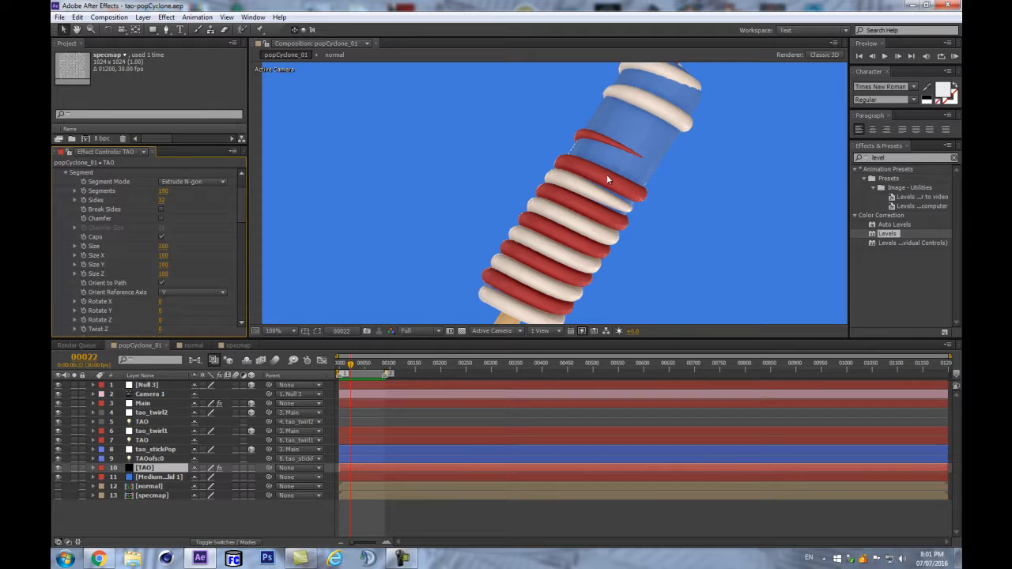
pyautogui.click(162, 191)
pyautogui.write('55')
pyautogui.press('Return')
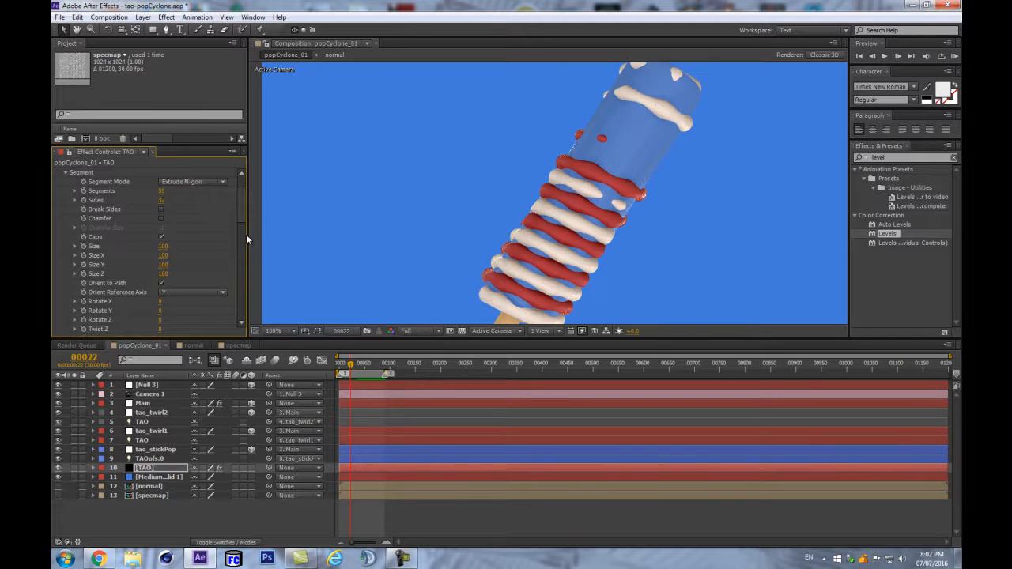
# - Try a Segments value of 25 on the TAO layer, then undo it
pyautogui.scroll(-1, 656, 98)
pyautogui.scroll(2, 555, 235)
pyautogui.click(162, 190)
pyautogui.write('25')
pyautogui.press('Return')
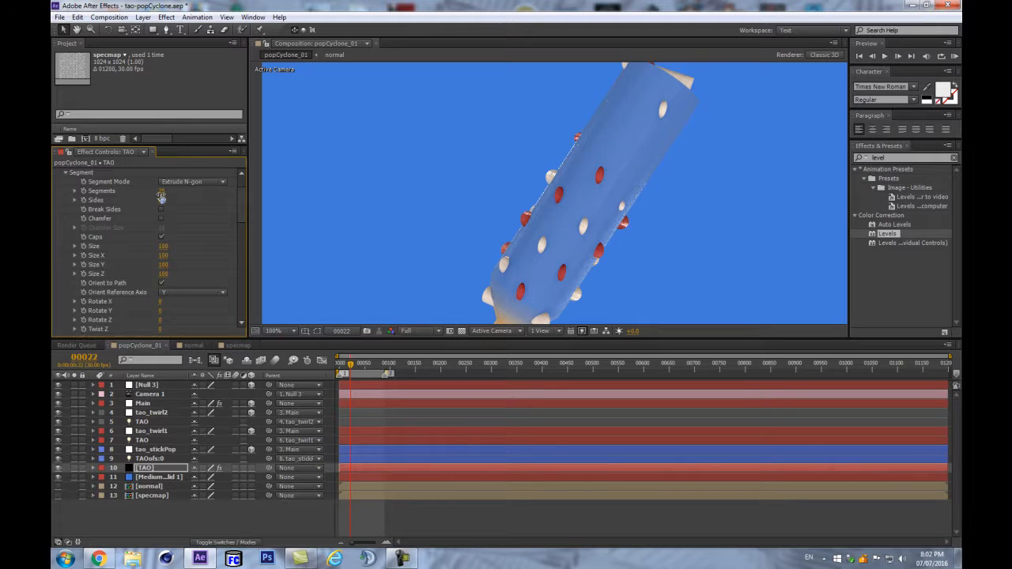
pyautogui.hotkey('ctrl', 'z')
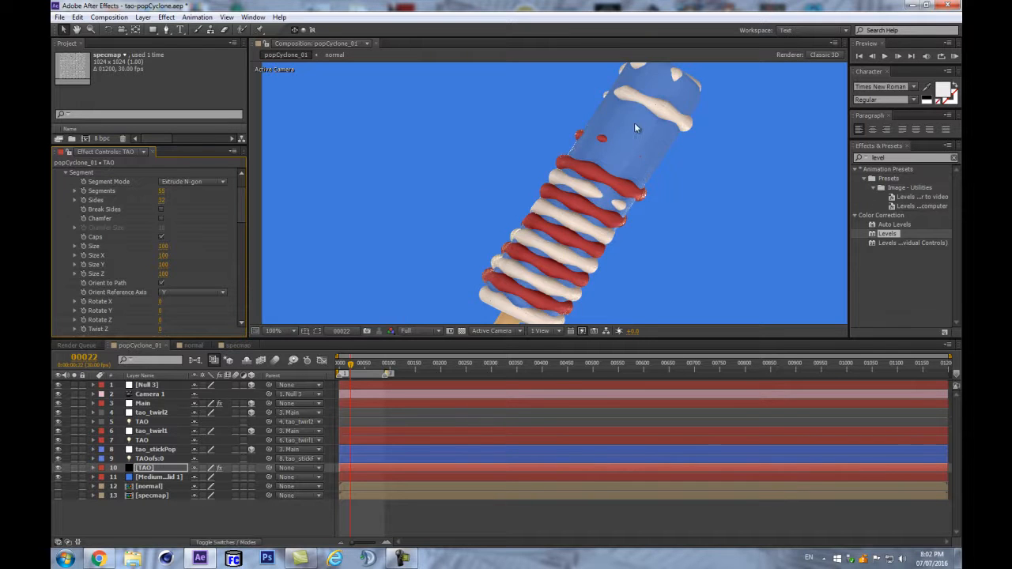
# - Undo the Segments value of 55 on the TAO layer and inspect the coils close up
pyautogui.scroll(-3, 634, 124)
pyautogui.scroll(2, 581, 158)
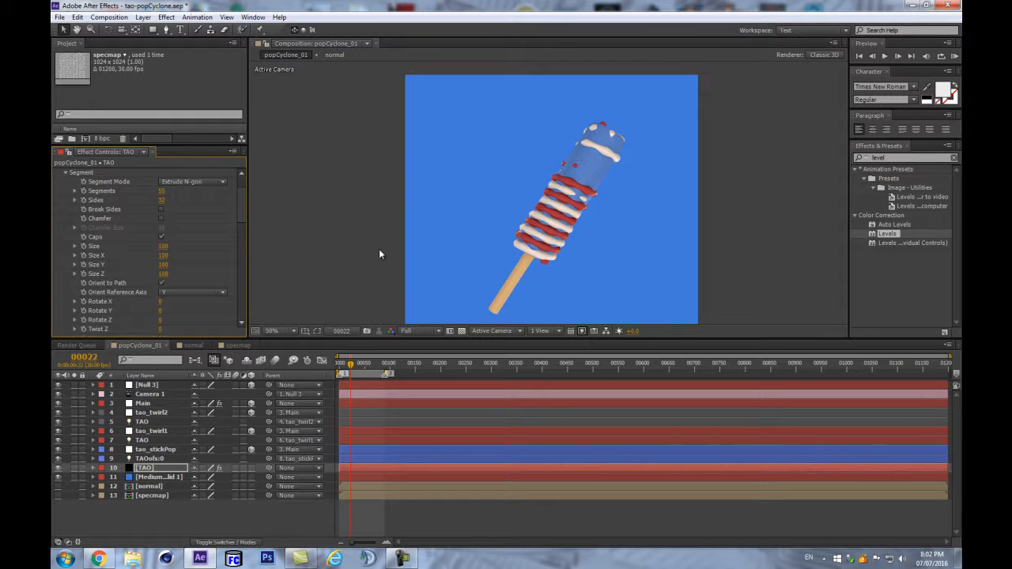
pyautogui.hotkey('ctrl', 'z')
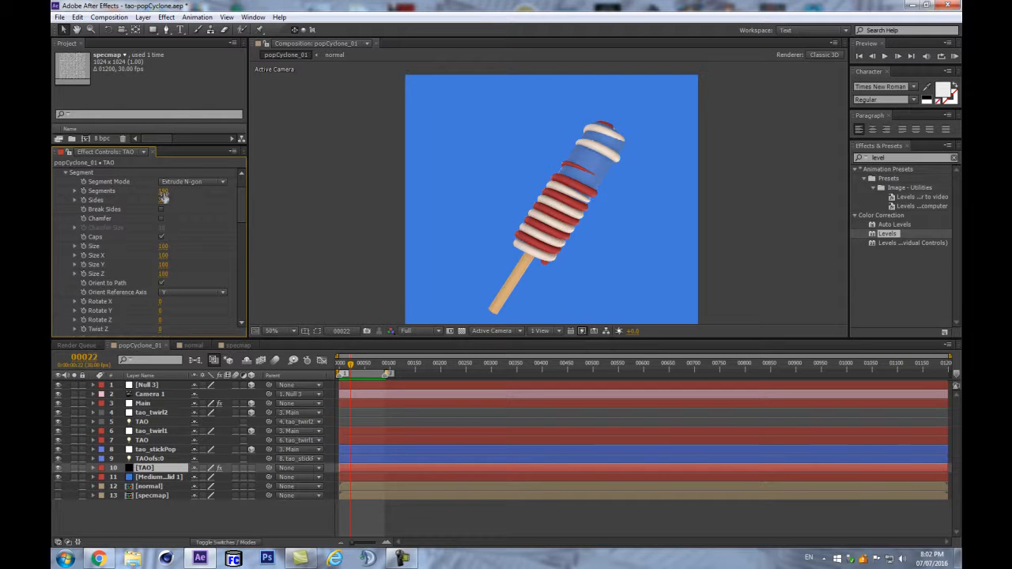
pyautogui.scroll(2, 559, 225)
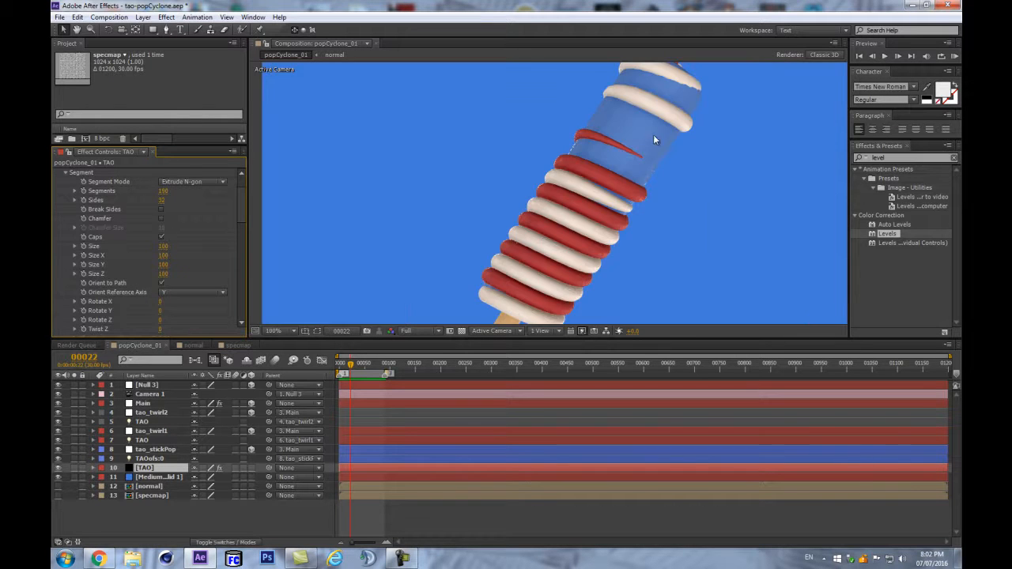
# - Rename the light below tao_stickPop to TAOofs:0seg:055 to give the stick its own segment count
pyautogui.click(149, 441)
pyautogui.click(154, 459)
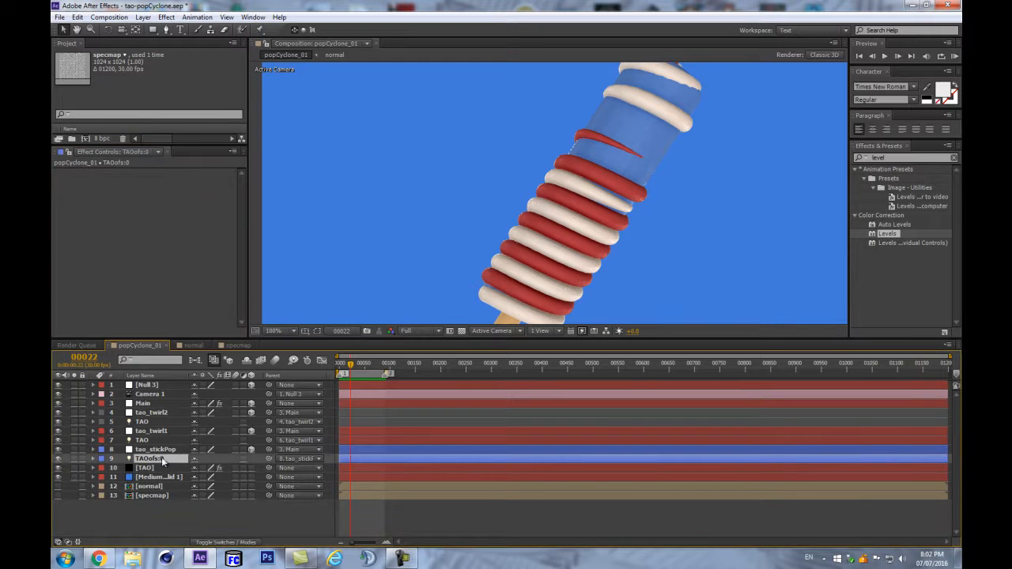
pyautogui.press('Return')
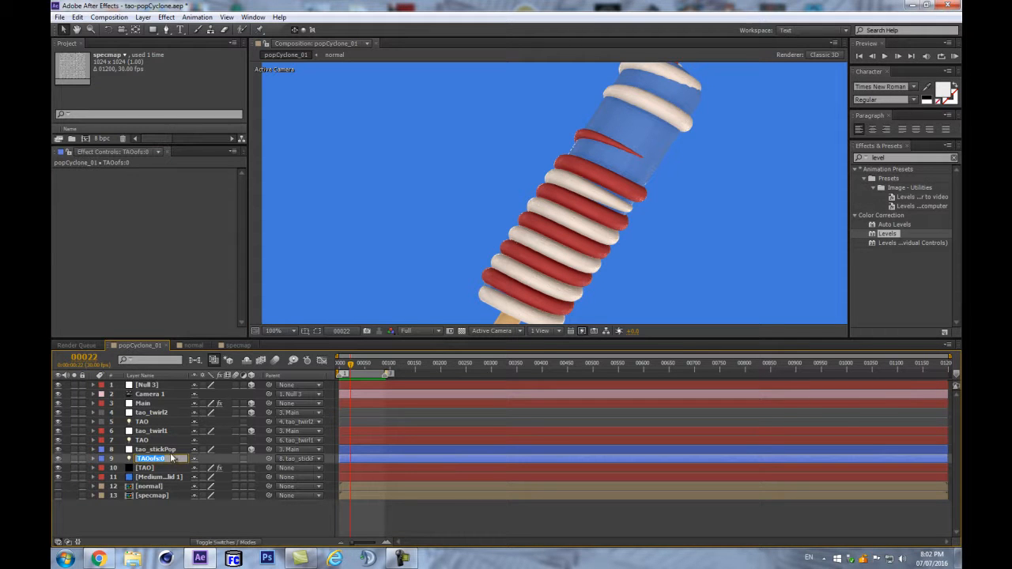
pyautogui.click(163, 459)
pyautogui.write('seg:055')
pyautogui.press('Return')
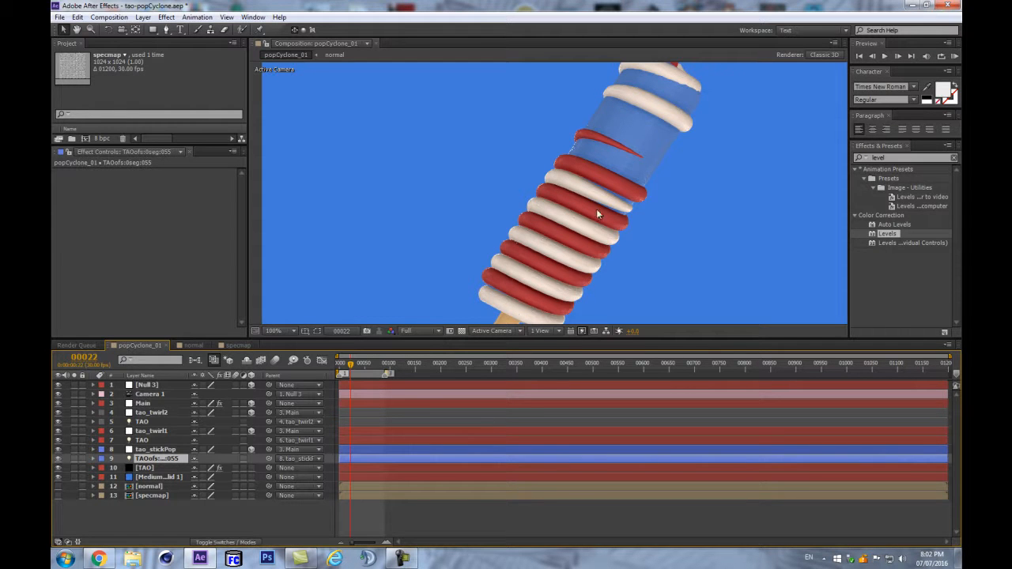
# - Compare the popsicle close up and in full, clear the layer selection and scrub forward from frame 22
pyautogui.scroll(-1, 632, 198)
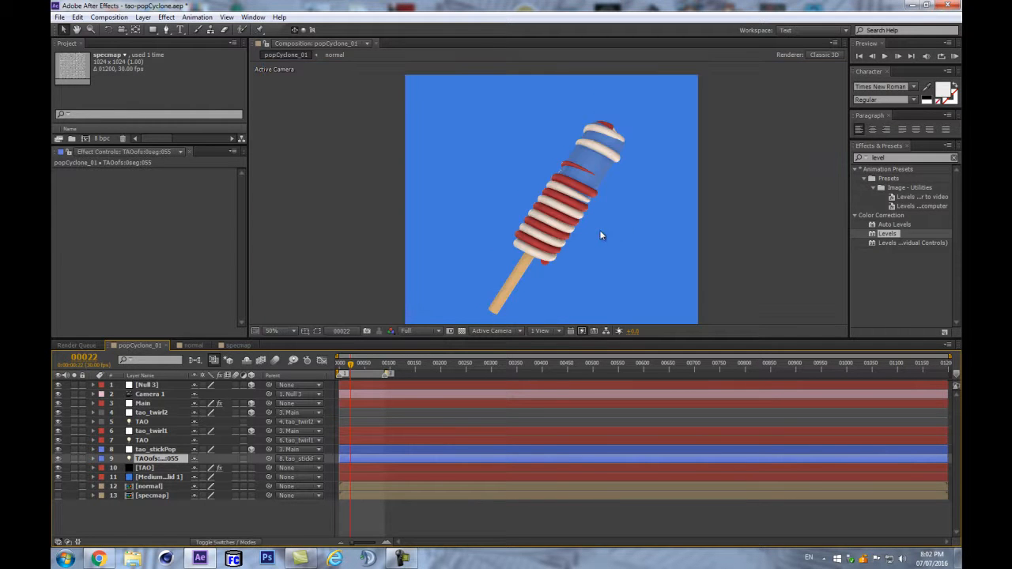
pyautogui.scroll(1, 587, 263)
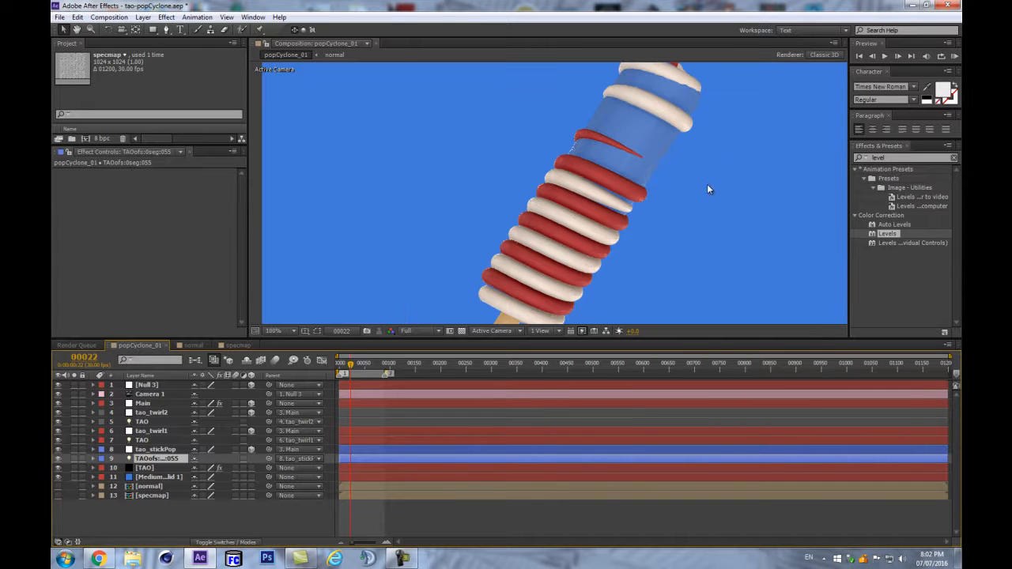
pyautogui.scroll(-1, 706, 184)
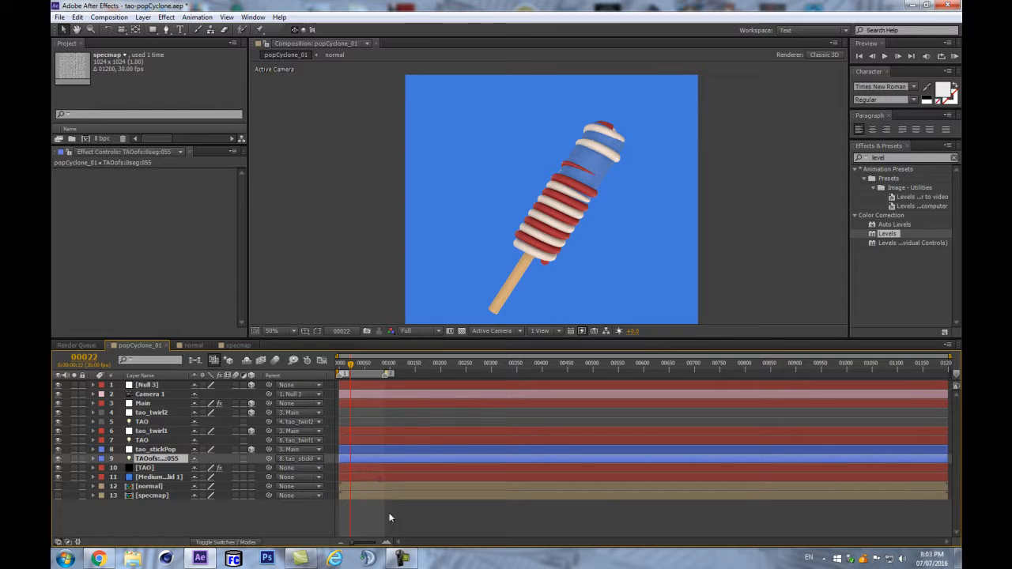
pyautogui.click(249, 518)
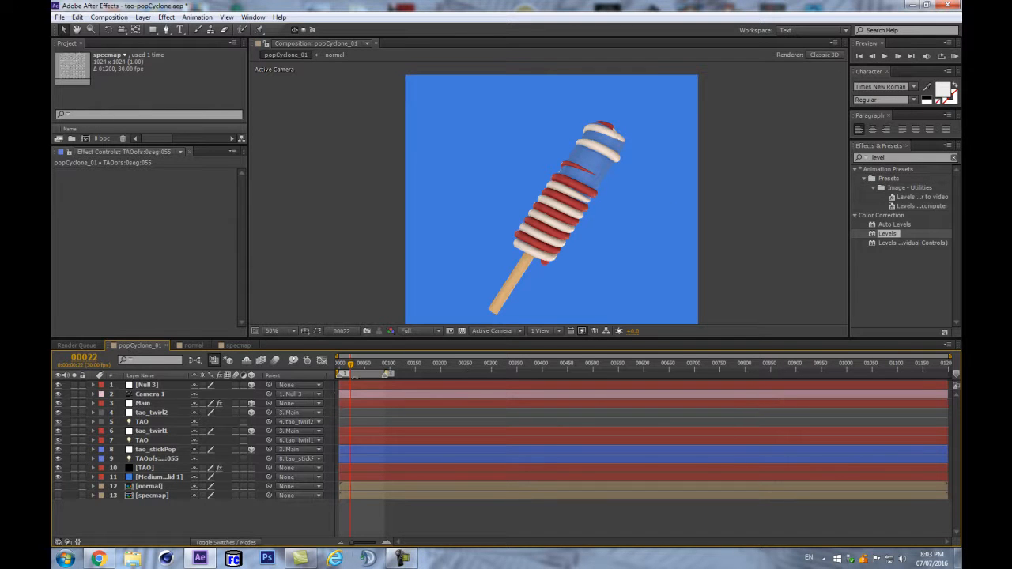
pyautogui.moveTo(352, 366)
pyautogui.mouseDown()
pyautogui.moveTo(340, 367)
pyautogui.moveTo(363, 363)
pyautogui.mouseUp()
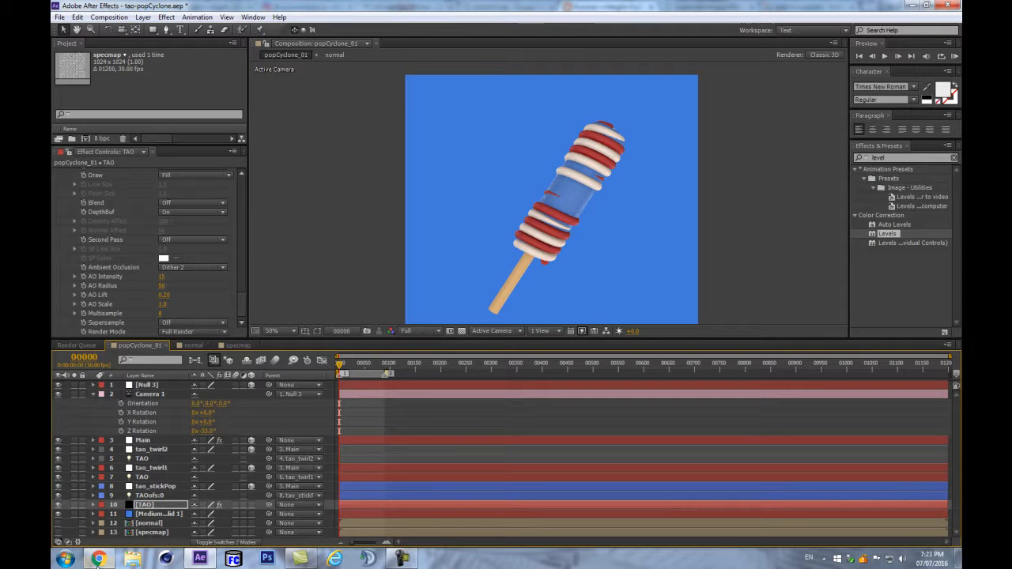
# - Collapse Camera 1's rotation properties, deselect all layers and scrub the animation back to frame 0
pyautogui.click(97, 563)
pyautogui.click(97, 563)
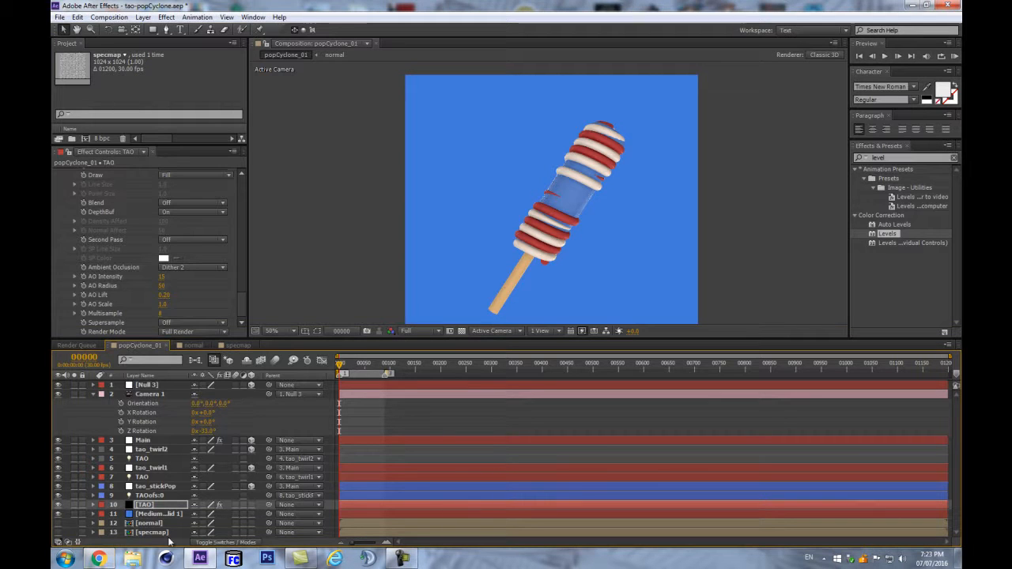
pyautogui.moveTo(342, 364); pyautogui.dragTo(314, 387)
pyautogui.click(94, 395)
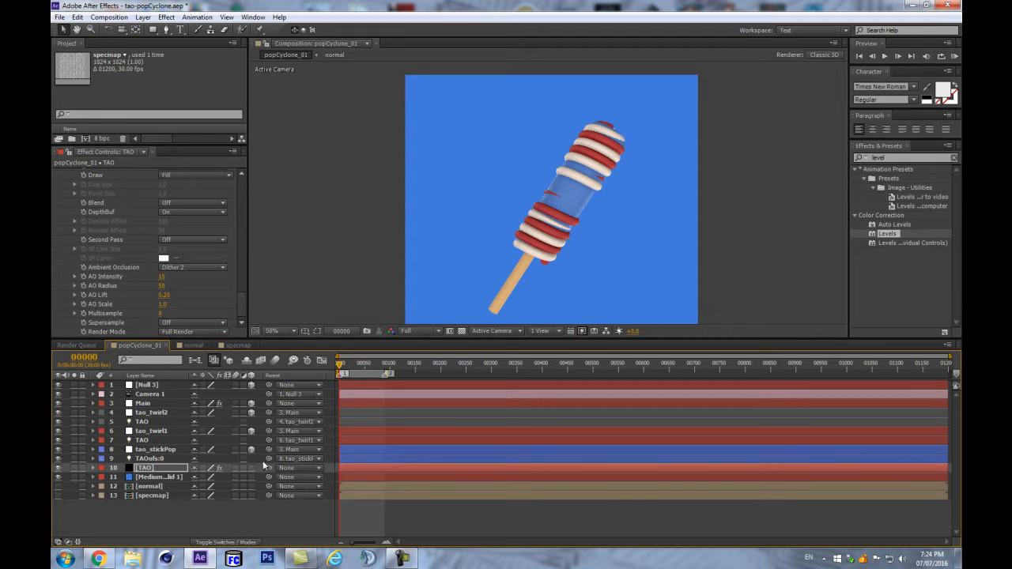
pyautogui.click(228, 519)
pyautogui.moveTo(366, 365); pyautogui.dragTo(319, 407)
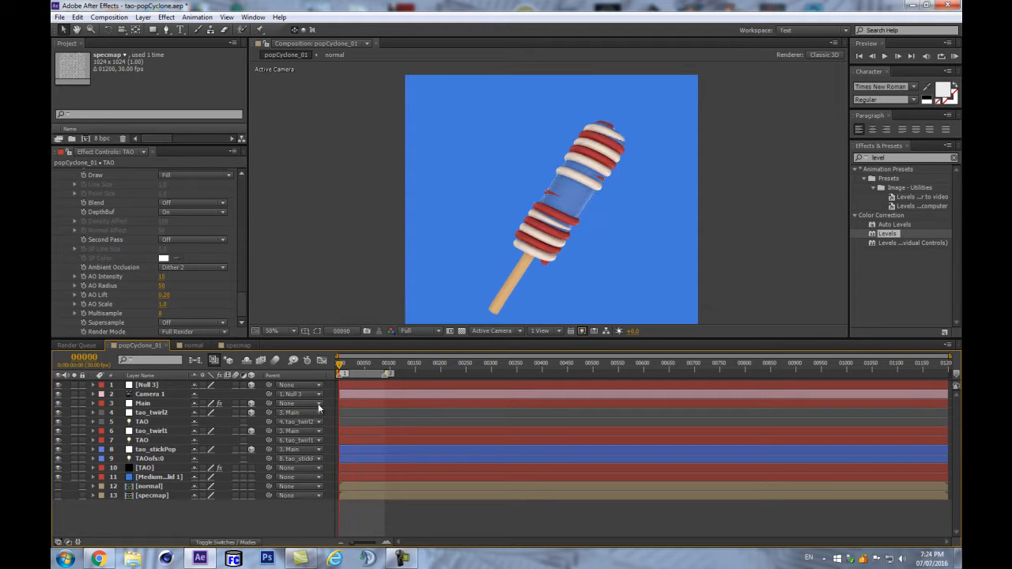